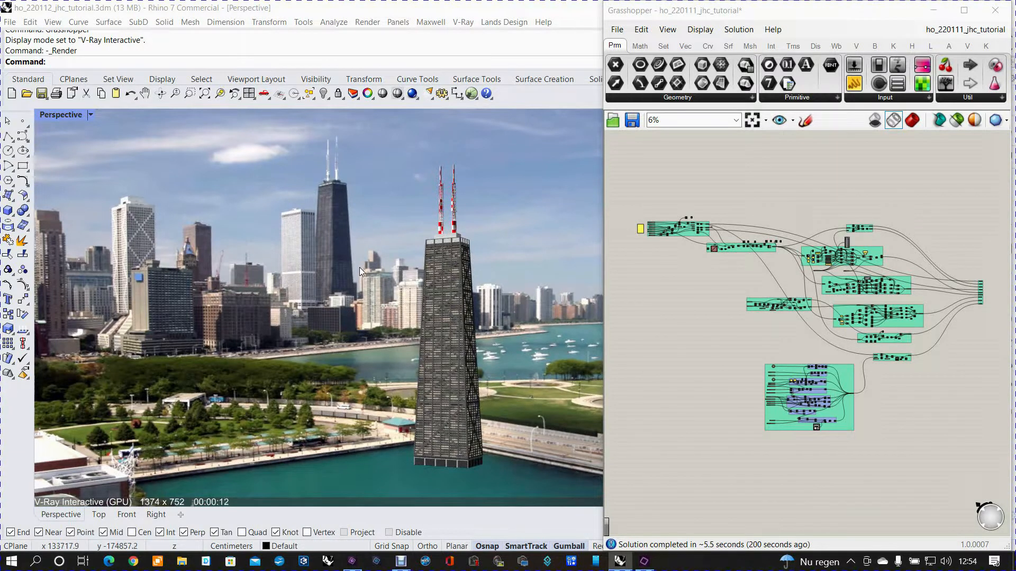
- Examine the rendered tower model against the skyline backdrop from slightly different angles in the perspective view
{"action": "right_click_drag", "start_coordinate": [438, 338], "coordinate": [419, 341]}
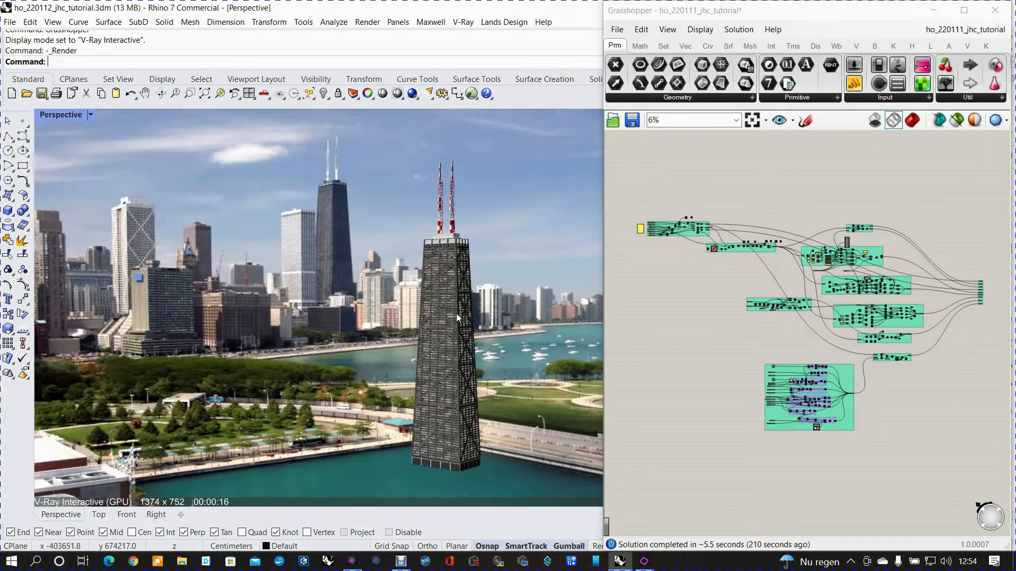
{"action": "right_click_drag", "start_coordinate": [455, 315], "coordinate": [445, 321]}
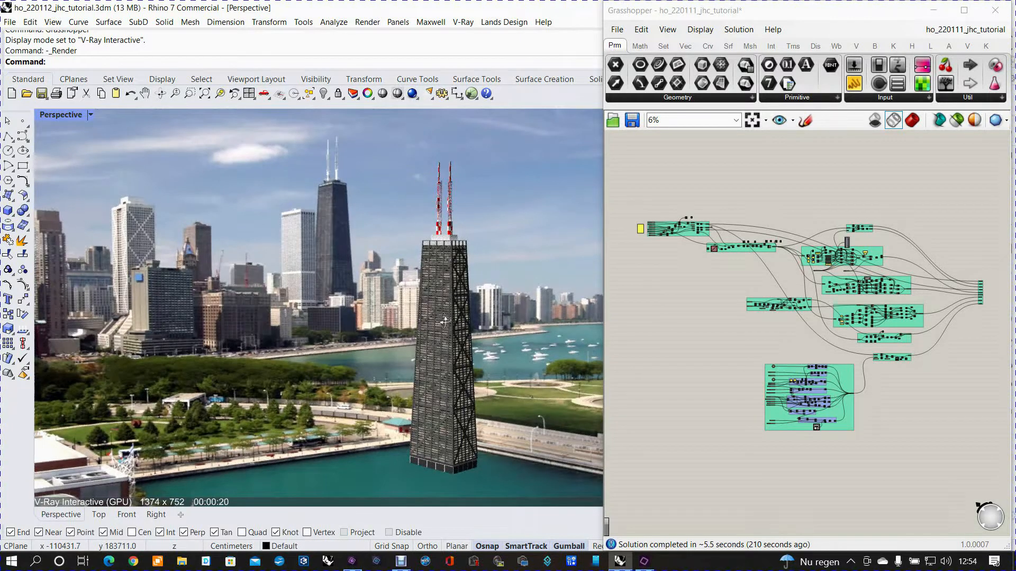
{"action": "scroll", "coordinate": [445, 322], "scroll_direction": "up", "scroll_amount": 2}
{"action": "scroll", "coordinate": [444, 322], "scroll_direction": "down", "scroll_amount": 2}
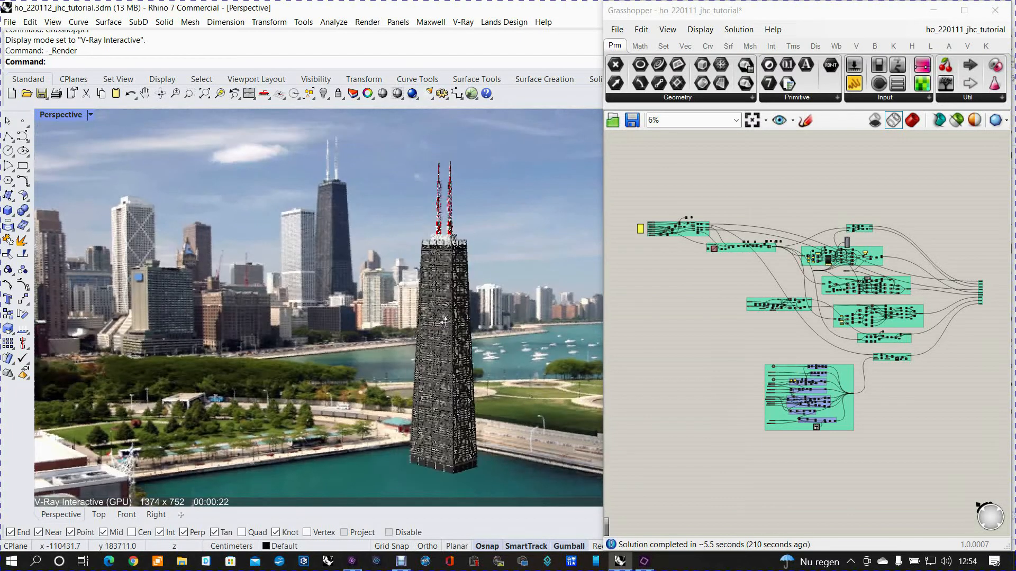
{"action": "right_click_drag", "start_coordinate": [446, 322], "coordinate": [449, 319]}
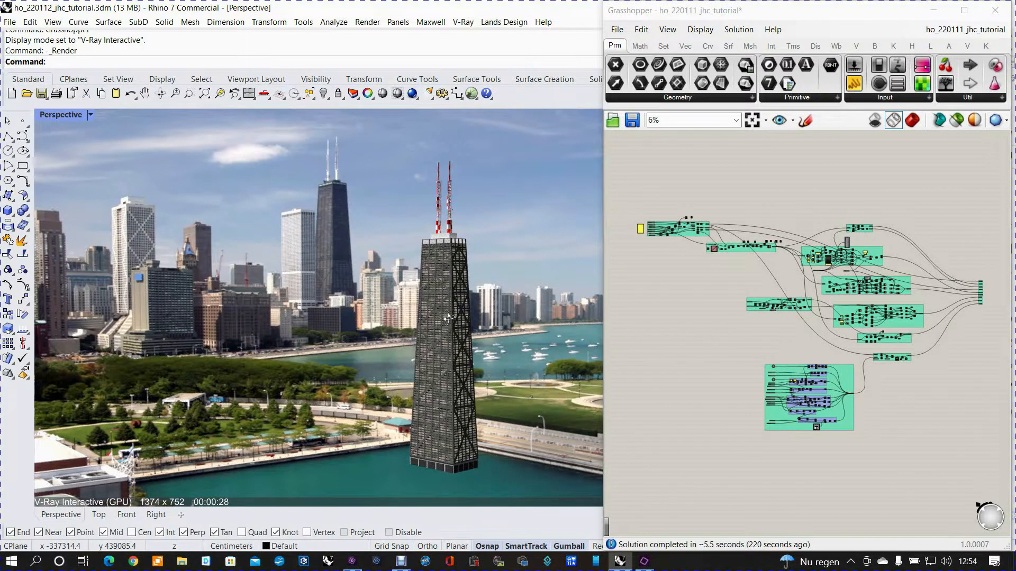
{"action": "scroll", "coordinate": [446, 319], "scroll_direction": "up", "scroll_amount": 2}
{"action": "scroll", "coordinate": [446, 319], "scroll_direction": "down", "scroll_amount": 2}
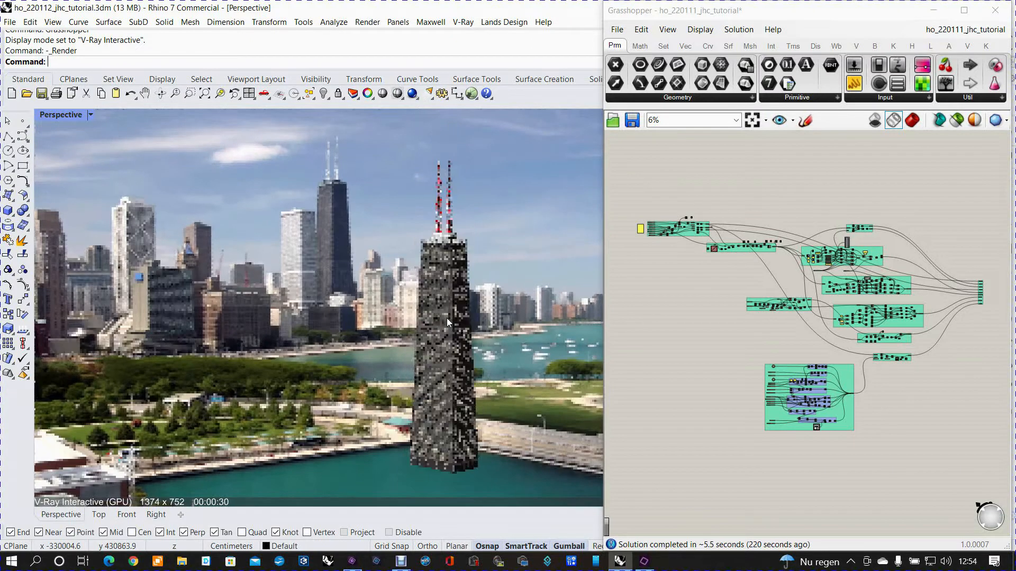
- Set the Perspective viewport to Shaded display and turn on the preview of the output components at the end of the Grasshopper definition
{"action": "left_click", "coordinate": [90, 116]}
{"action": "left_click", "coordinate": [131, 108]}
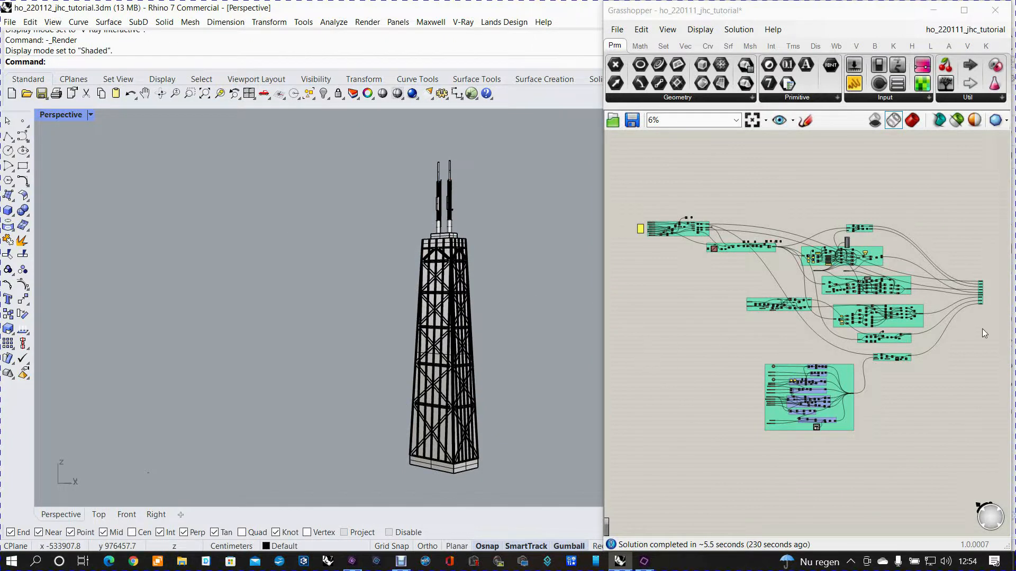
{"action": "left_click_drag", "start_coordinate": [967, 247], "coordinate": [1011, 345]}
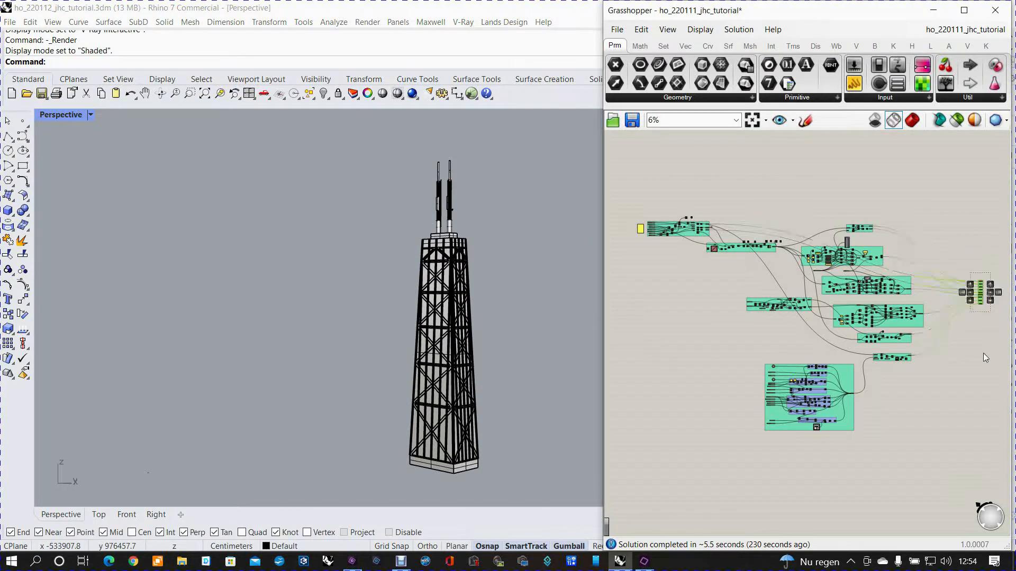
{"action": "right_click", "coordinate": [984, 358]}
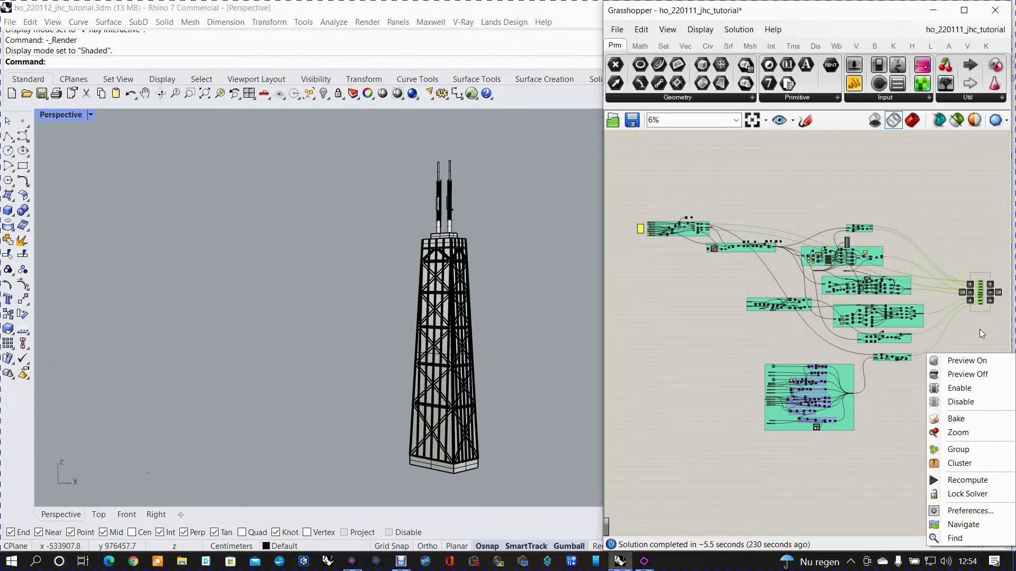
{"action": "left_click", "coordinate": [977, 361]}
{"action": "right_click_drag", "start_coordinate": [259, 308], "coordinate": [302, 308]}
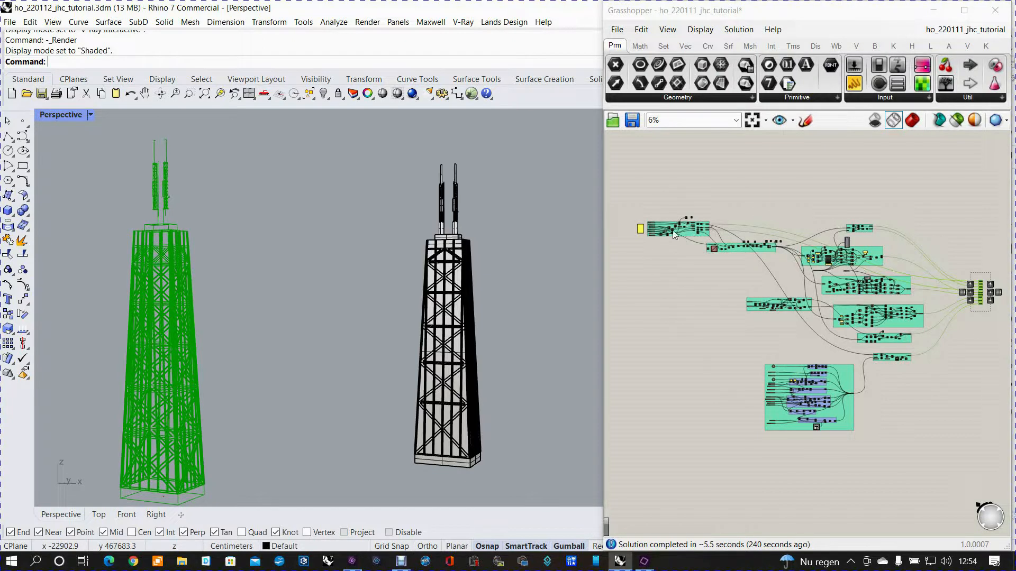
- Examine the basic shapes group, including the yellow note with building dimensions, the number sliders and the components they feed
{"action": "scroll", "coordinate": [672, 234], "scroll_direction": "up", "scroll_amount": 5}
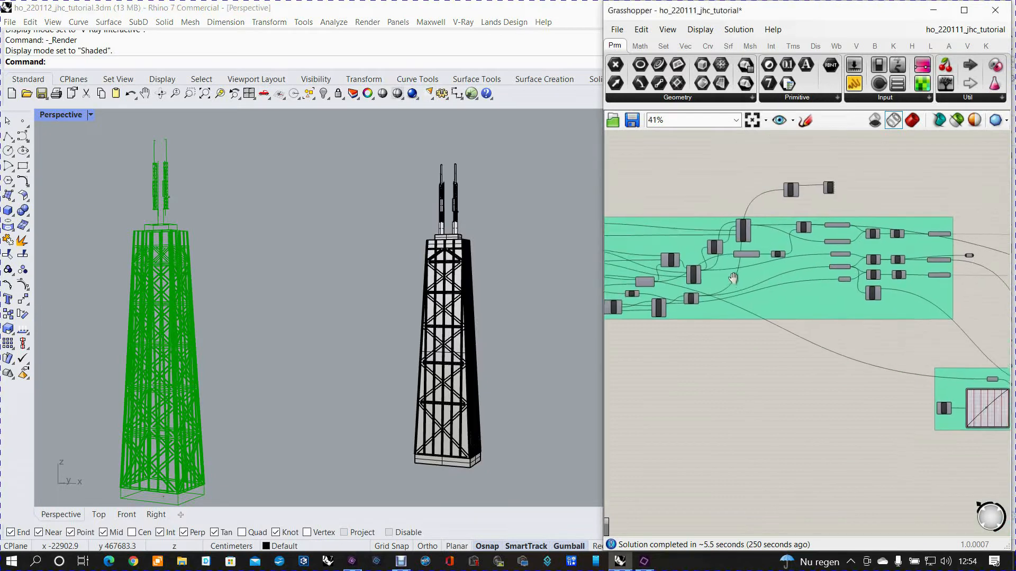
{"action": "scroll", "coordinate": [807, 289], "scroll_direction": "up", "scroll_amount": 5}
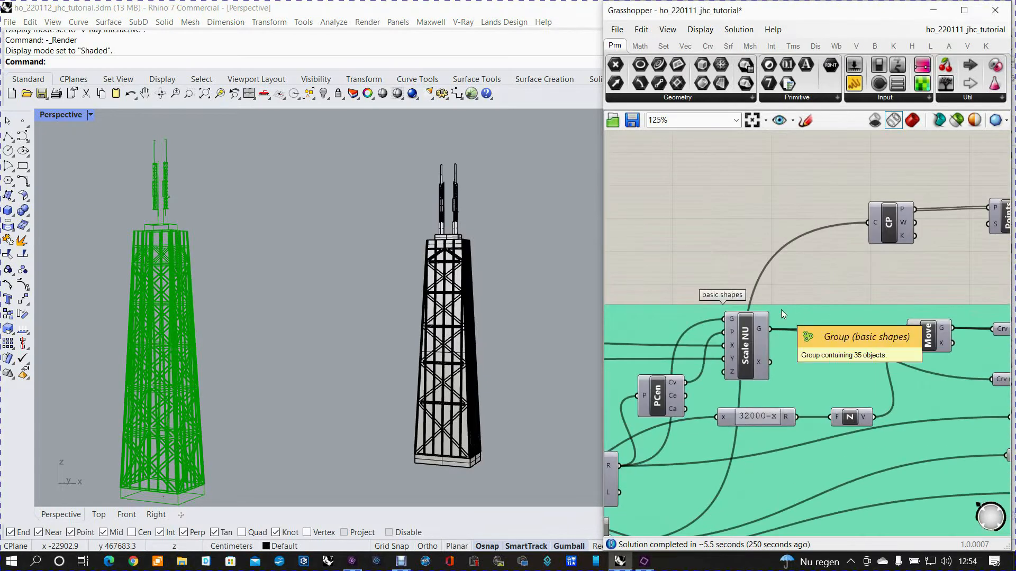
{"action": "scroll", "coordinate": [782, 311], "scroll_direction": "down", "scroll_amount": 5}
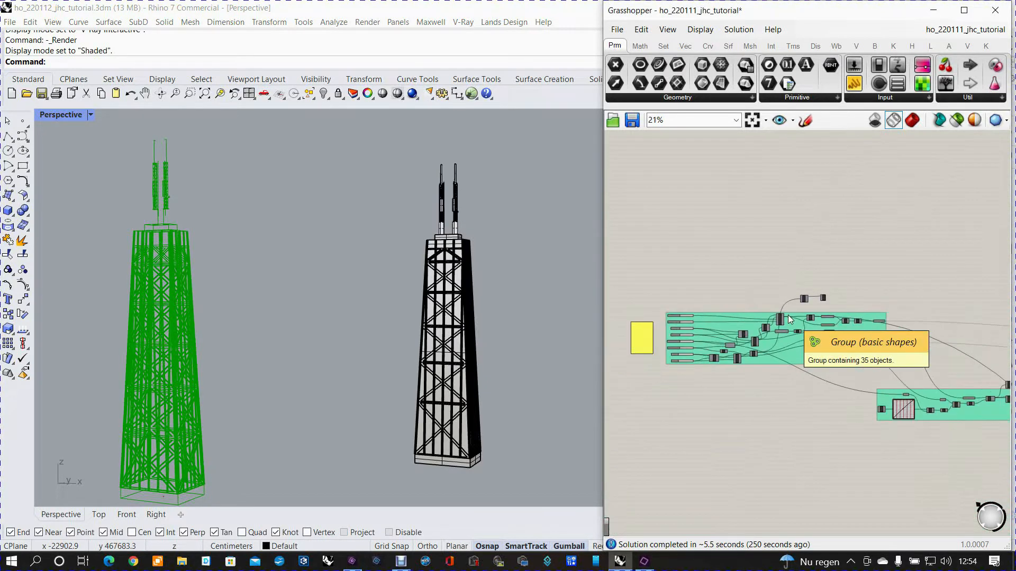
{"action": "scroll", "coordinate": [749, 280], "scroll_direction": "up", "scroll_amount": 2}
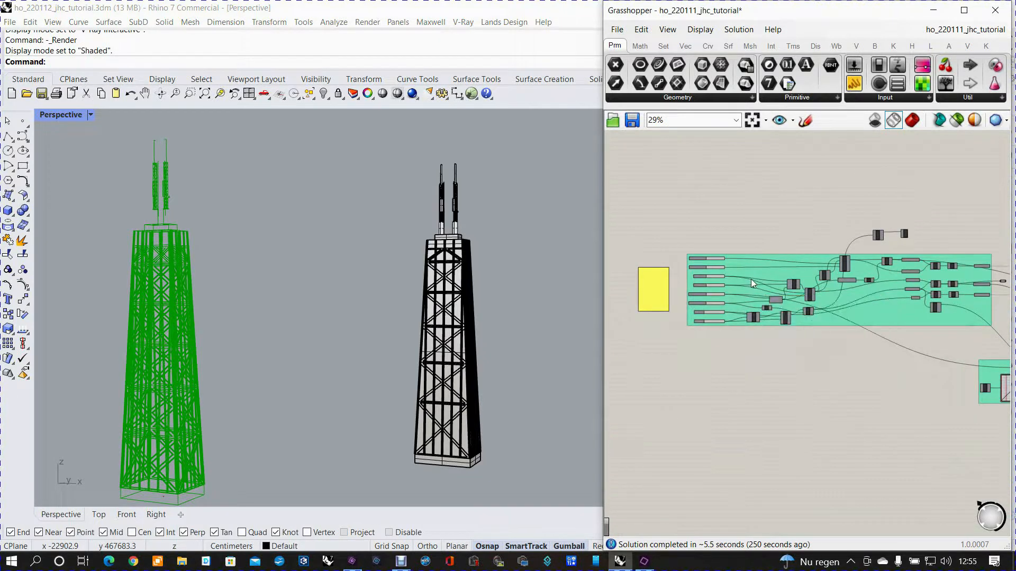
{"action": "right_click_drag", "start_coordinate": [715, 288], "coordinate": [743, 299]}
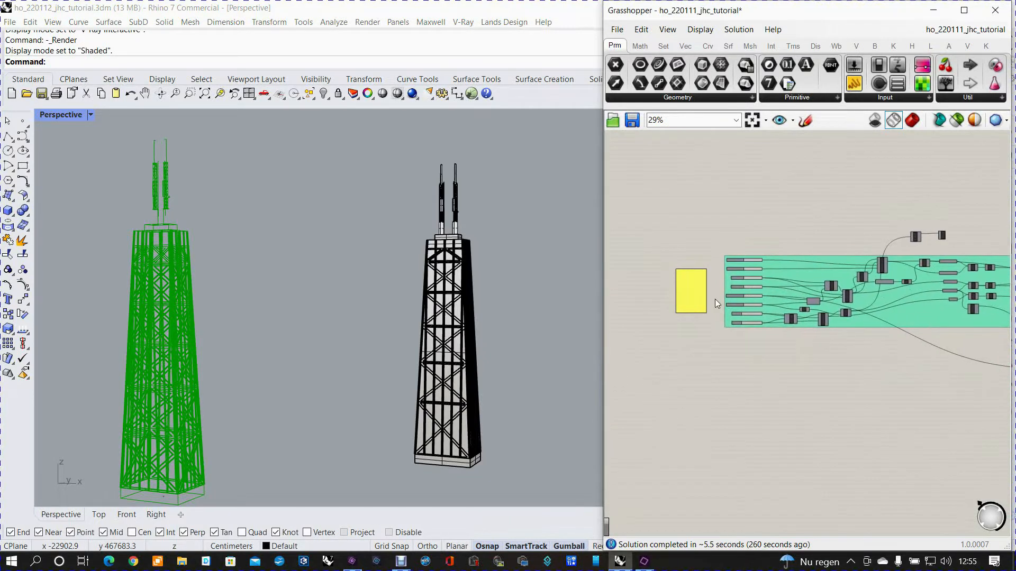
{"action": "scroll", "coordinate": [713, 299], "scroll_direction": "up", "scroll_amount": 5}
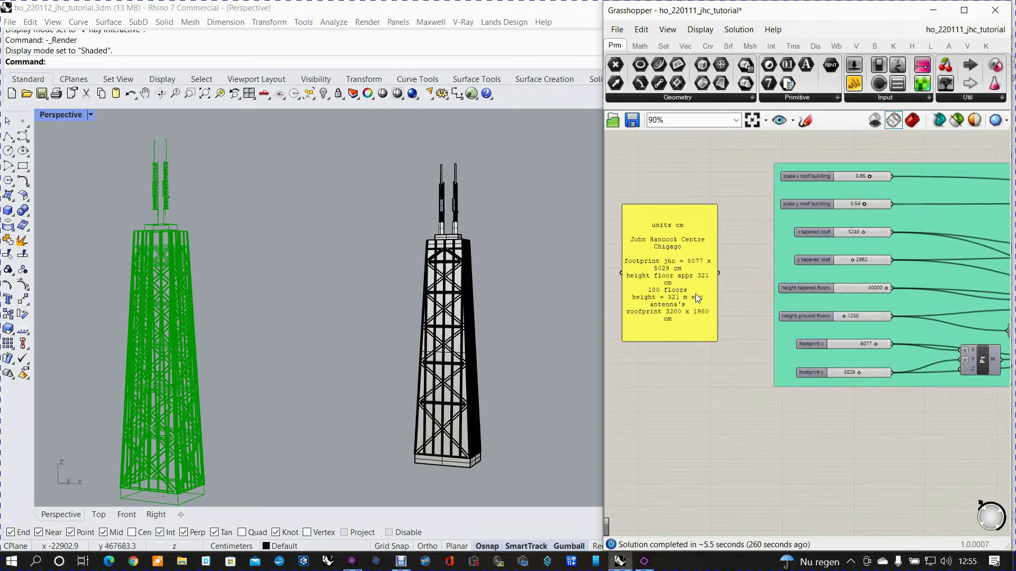
{"action": "right_click_drag", "start_coordinate": [696, 295], "coordinate": [730, 300]}
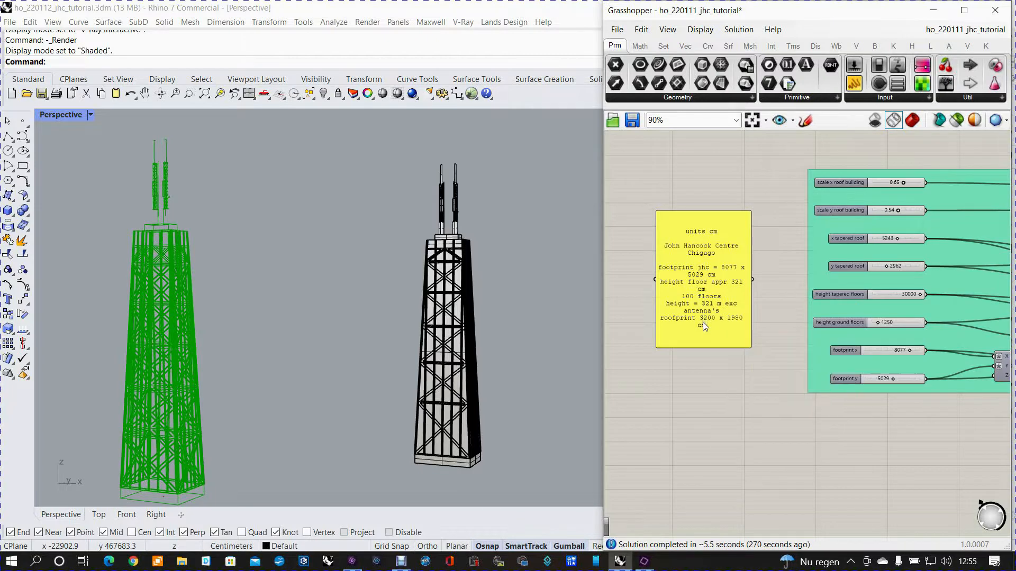
{"action": "right_click_drag", "start_coordinate": [765, 310], "coordinate": [593, 347]}
{"action": "right_click_drag", "start_coordinate": [779, 350], "coordinate": [669, 320]}
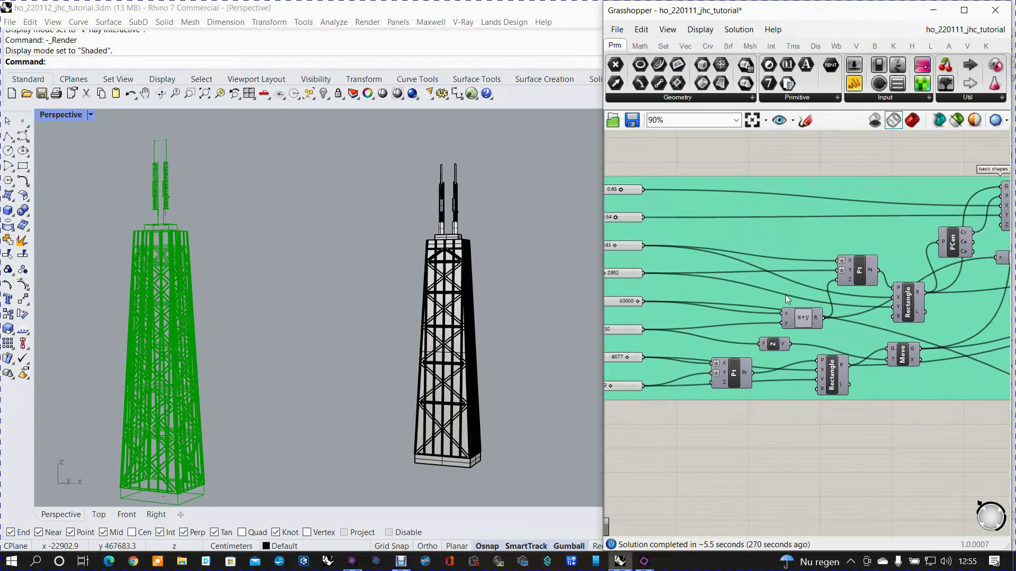
{"action": "right_click_drag", "start_coordinate": [735, 351], "coordinate": [751, 335]}
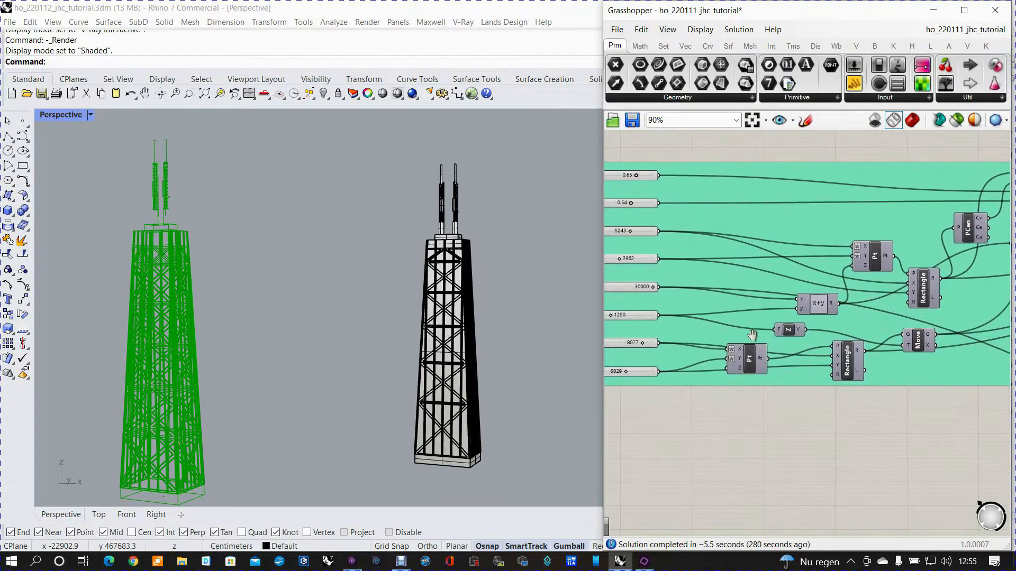
- Turn off the preview of all components in the Grasshopper definition and clear the selection
{"action": "left_click", "coordinate": [752, 428]}
{"action": "right_click", "coordinate": [752, 429]}
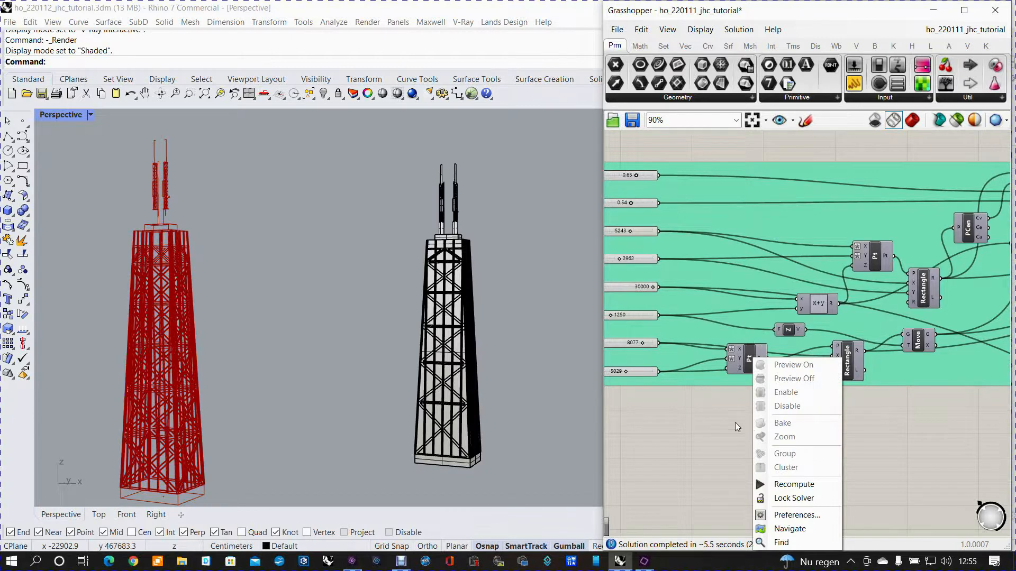
{"action": "left_click", "coordinate": [744, 425]}
{"action": "key", "text": "ctrl+a"}
{"action": "right_click", "coordinate": [726, 418]}
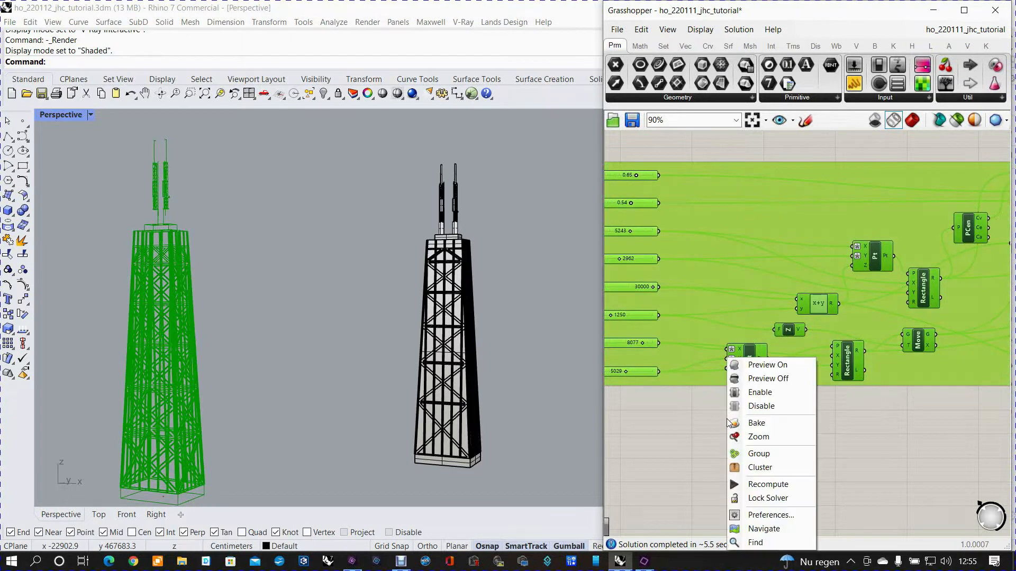
{"action": "left_click", "coordinate": [763, 379]}
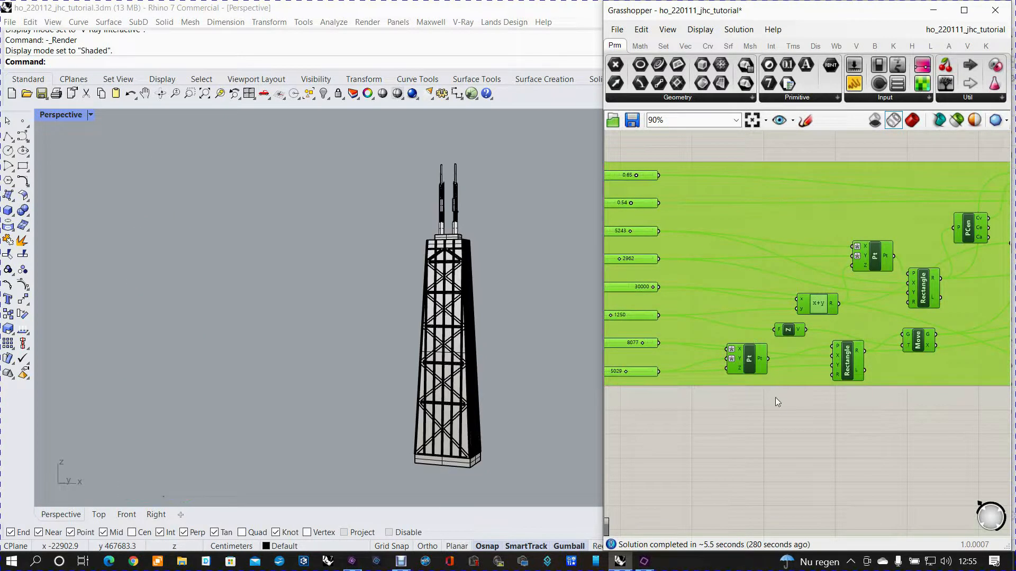
{"action": "left_click", "coordinate": [778, 402]}
- Turn on the preview of the Pt component fed by the footprint x and footprint y sliders
{"action": "left_click", "coordinate": [750, 360]}
{"action": "right_click", "coordinate": [751, 361]}
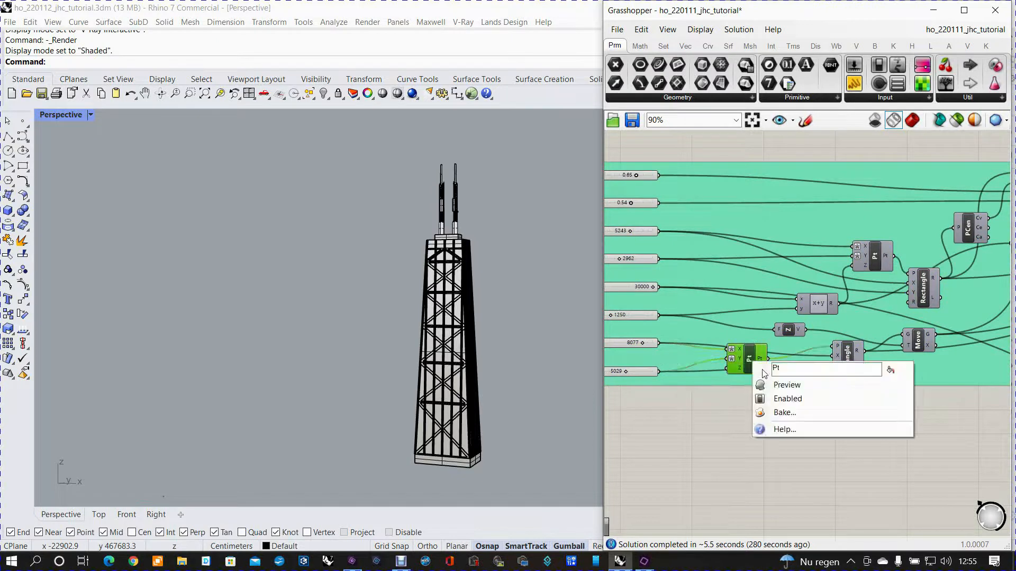
{"action": "left_click", "coordinate": [781, 385]}
{"action": "right_click_drag", "start_coordinate": [382, 381], "coordinate": [399, 356]}
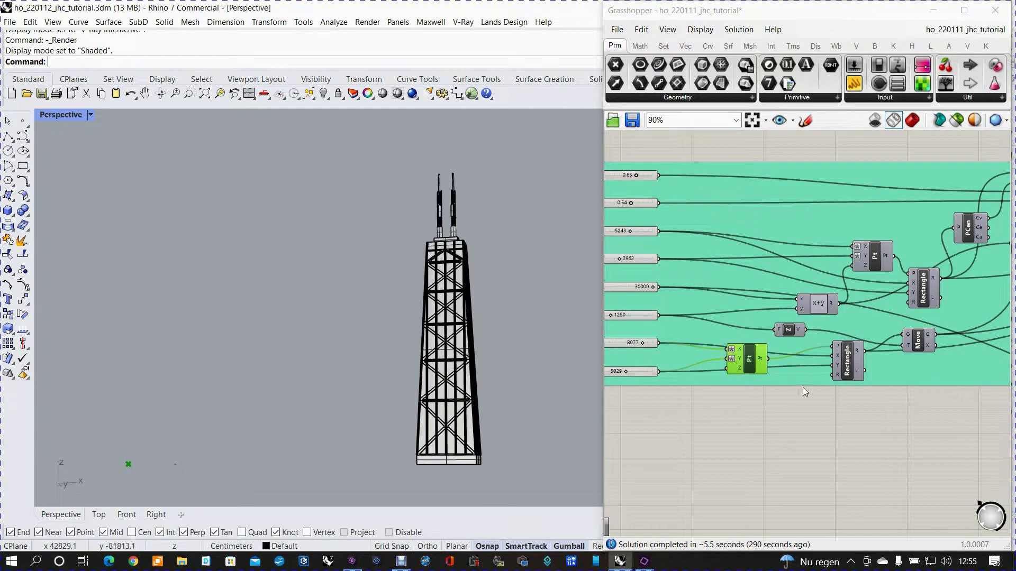
- Turn on the preview of the footprint Rectangle component and view the base outline from above
{"action": "left_click", "coordinate": [845, 365]}
{"action": "right_click", "coordinate": [847, 363]}
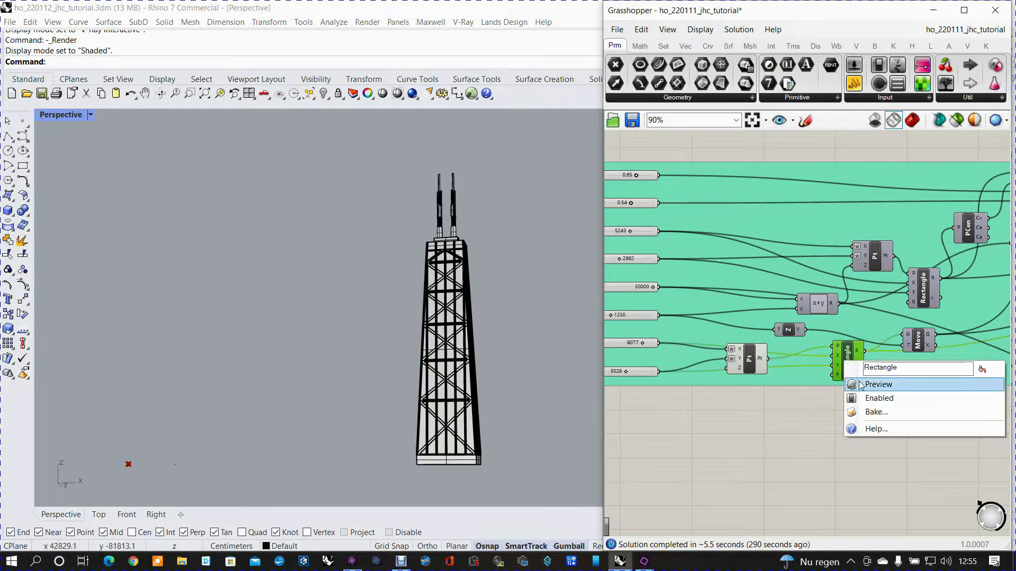
{"action": "left_click", "coordinate": [858, 381]}
{"action": "right_click_drag", "start_coordinate": [497, 411], "coordinate": [414, 352]}
- Turn on the preview of the Move component that raises the footprint rectangle to the ground floor height
{"action": "right_click_drag", "start_coordinate": [850, 394], "coordinate": [697, 423]}
{"action": "scroll", "coordinate": [740, 388], "scroll_direction": "up", "scroll_amount": 3}
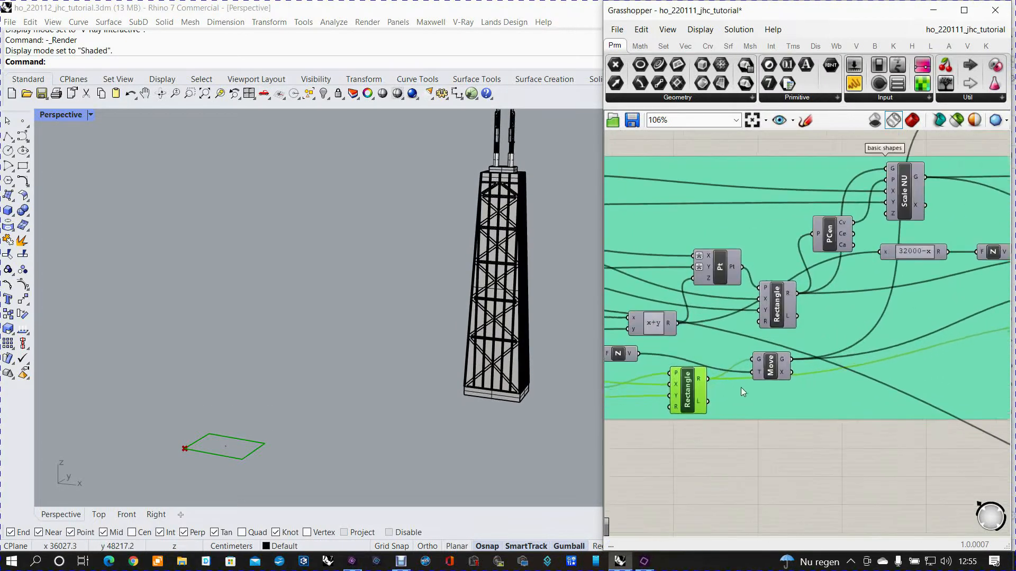
{"action": "left_click", "coordinate": [775, 365]}
{"action": "right_click", "coordinate": [777, 365]}
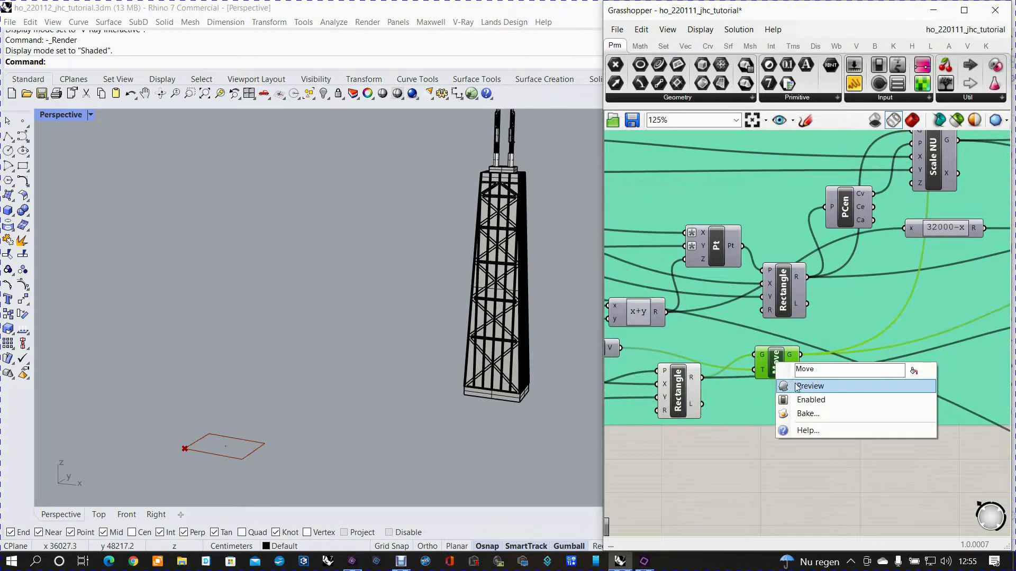
{"action": "left_click", "coordinate": [794, 385]}
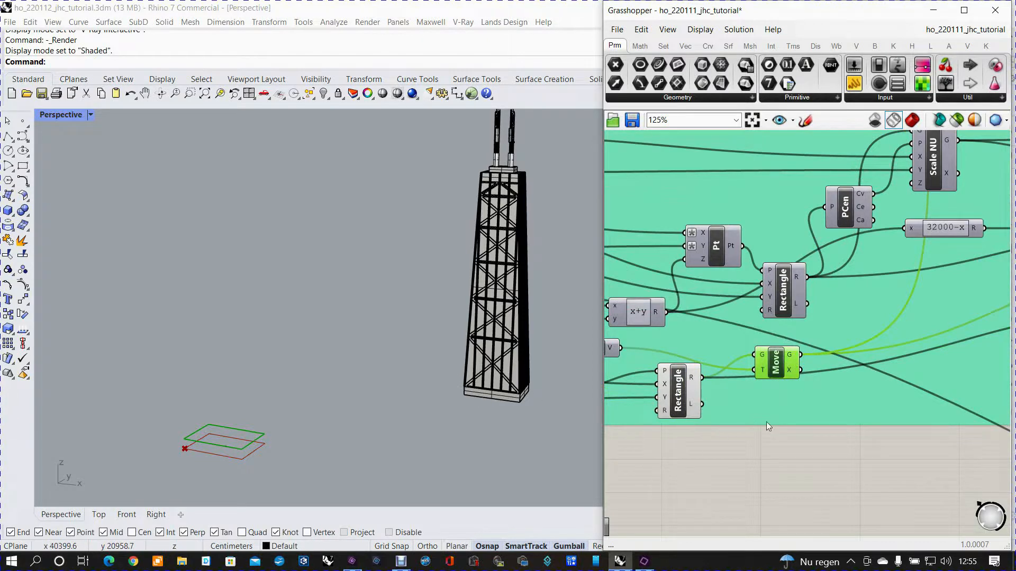
- Turn on the preview of the upper Rectangle component that defines the tapered roof outline
{"action": "scroll", "coordinate": [802, 416], "scroll_direction": "down", "scroll_amount": 2}
{"action": "right_click_drag", "start_coordinate": [779, 435], "coordinate": [777, 436]}
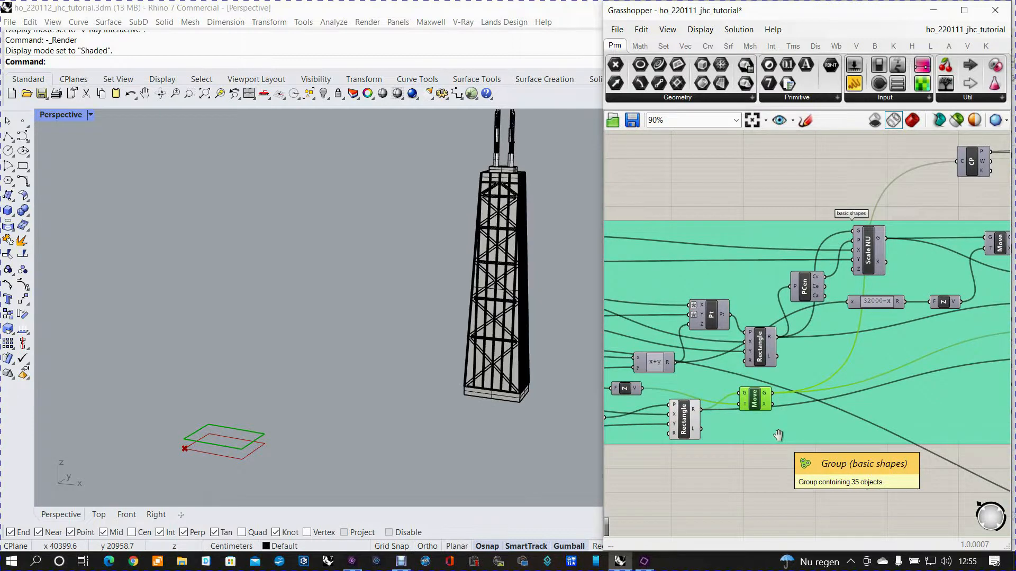
{"action": "right_click_drag", "start_coordinate": [778, 435], "coordinate": [804, 456]}
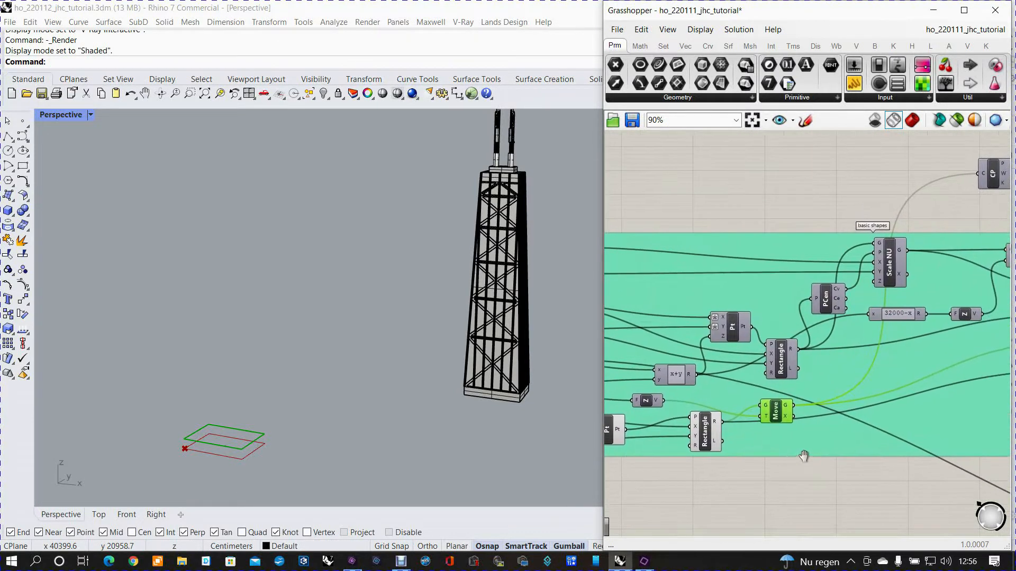
{"action": "right_click_drag", "start_coordinate": [849, 413], "coordinate": [836, 394]}
{"action": "left_click", "coordinate": [863, 362]}
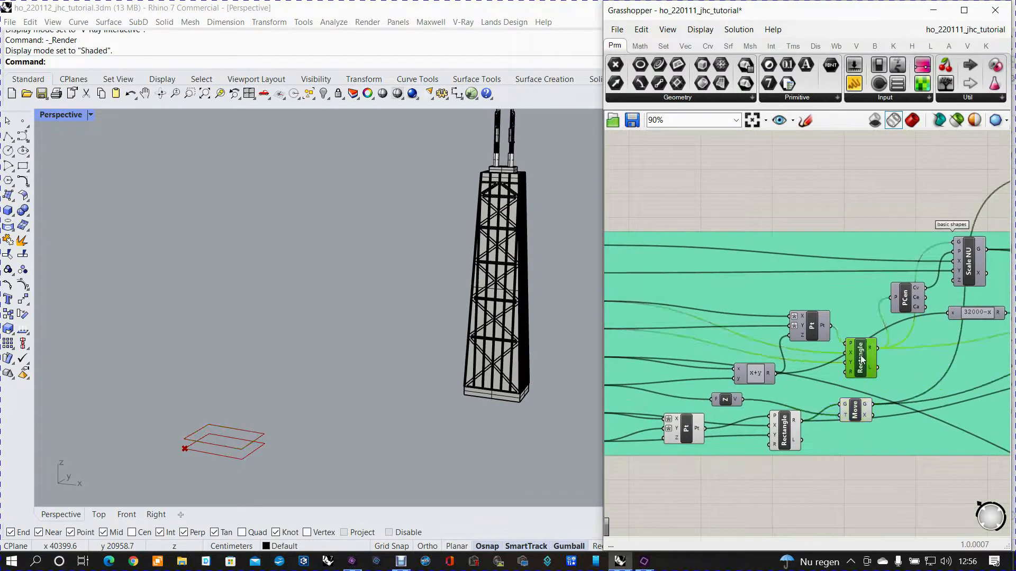
{"action": "right_click", "coordinate": [861, 360]}
{"action": "left_click", "coordinate": [878, 380]}
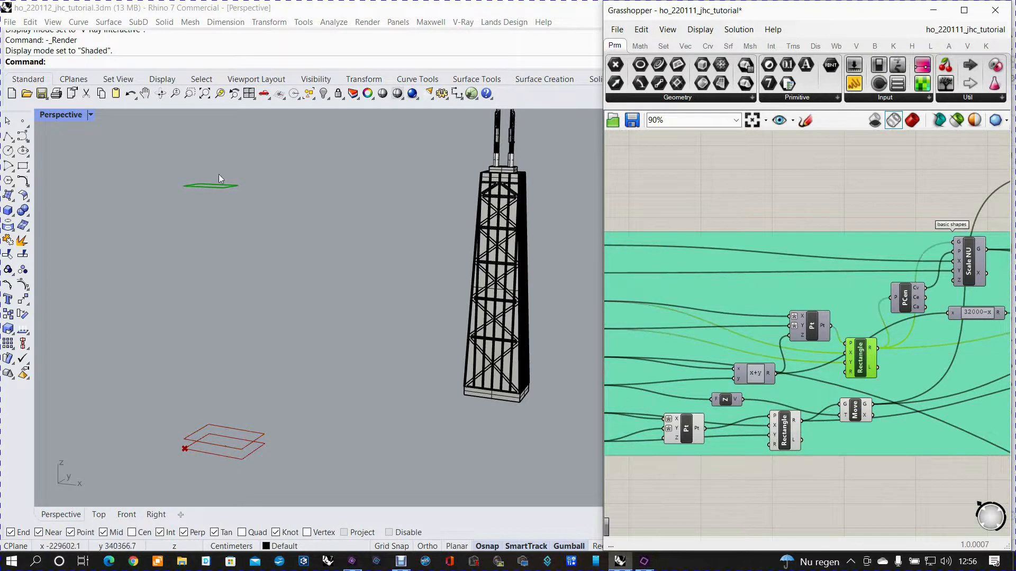
- Turn on the preview of the Pt component that supplies the corner point of the tapered roof rectangle
{"action": "right_click_drag", "start_coordinate": [775, 401], "coordinate": [807, 399]}
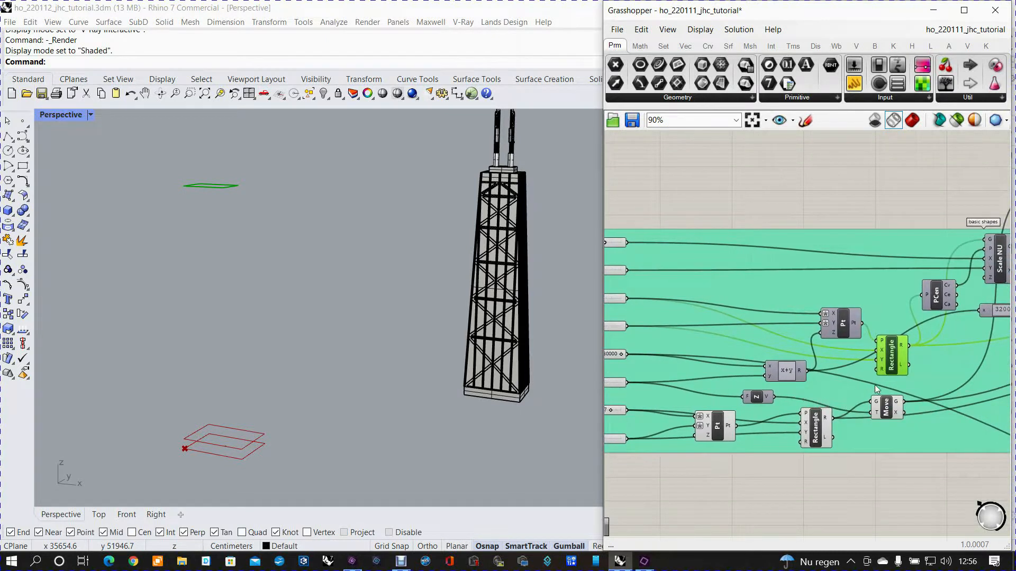
{"action": "right_click", "coordinate": [839, 321]}
{"action": "left_click", "coordinate": [868, 346]}
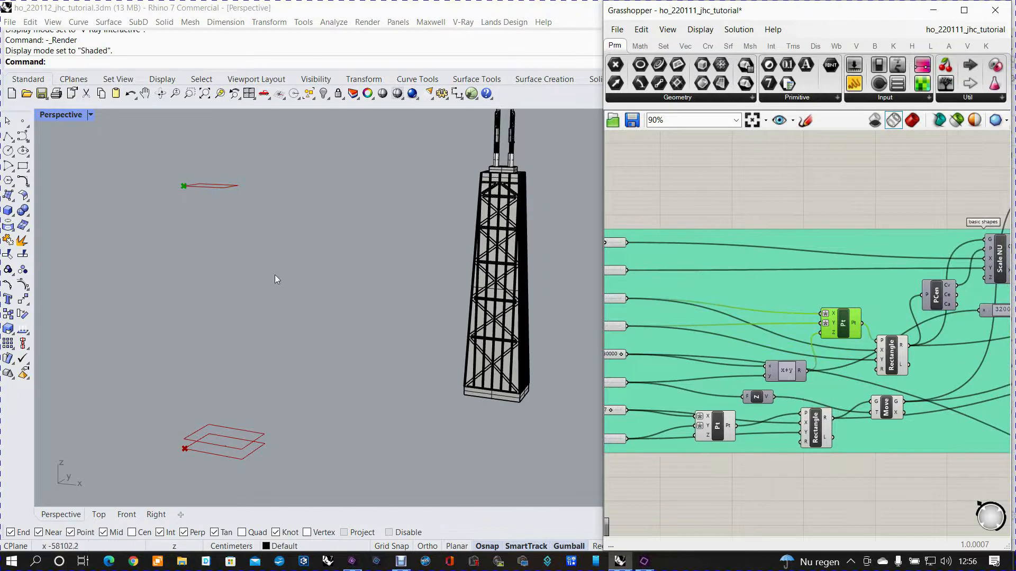
{"action": "right_click_drag", "start_coordinate": [706, 414], "coordinate": [671, 442]}
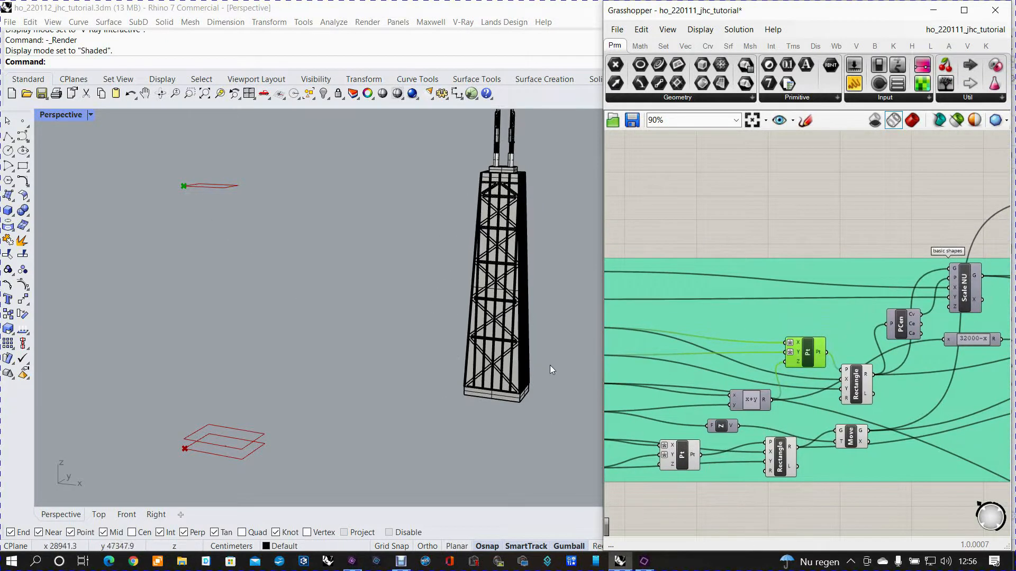
{"action": "right_click_drag", "start_coordinate": [754, 404], "coordinate": [654, 422]}
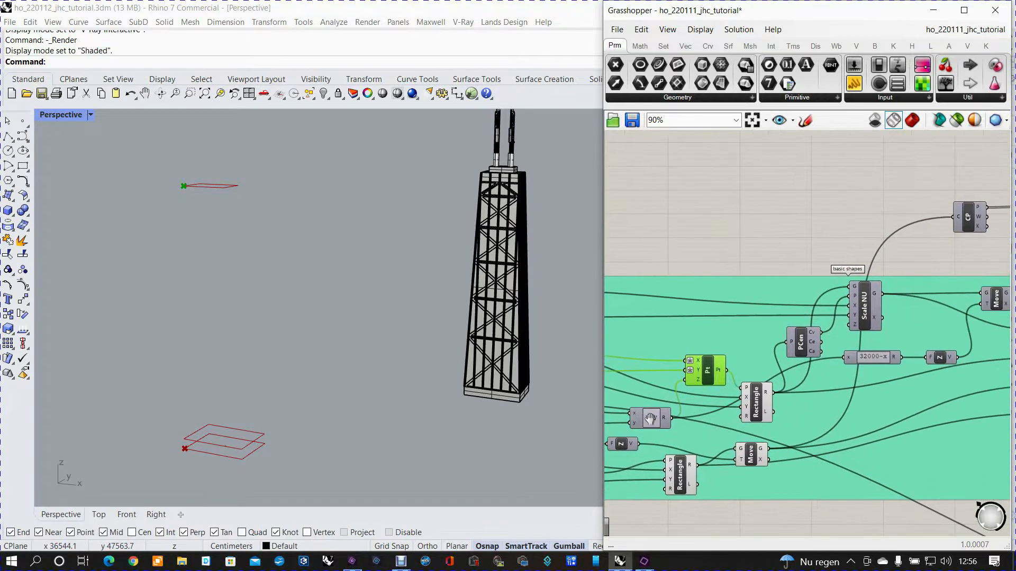
- Turn on the previews of the roof rectangle's PCen component and the Scale NU component that shrinks the roof outline
{"action": "right_click", "coordinate": [797, 341]}
{"action": "left_click", "coordinate": [817, 364]}
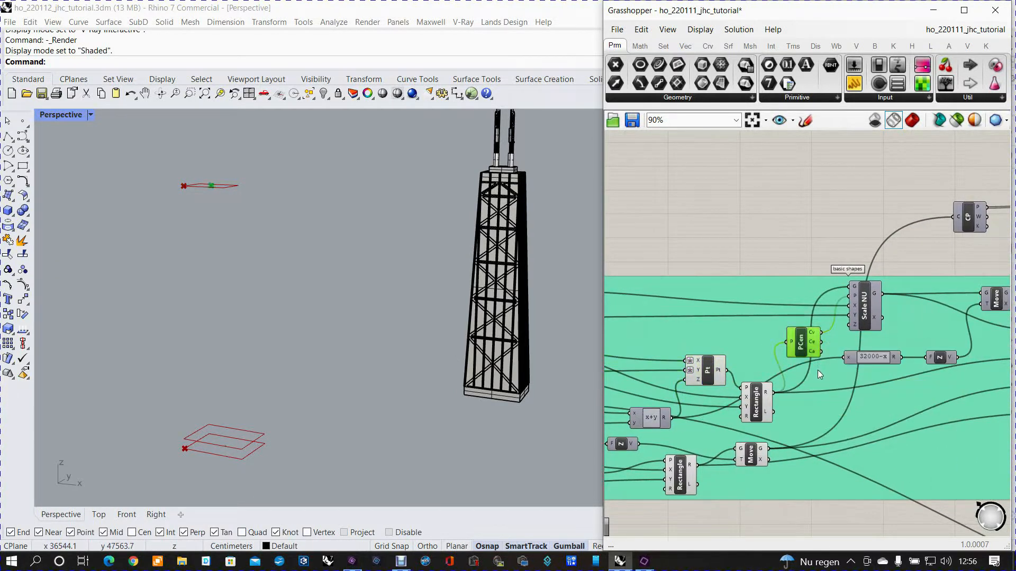
{"action": "right_click_drag", "start_coordinate": [812, 380], "coordinate": [753, 401]}
{"action": "left_click", "coordinate": [803, 333]}
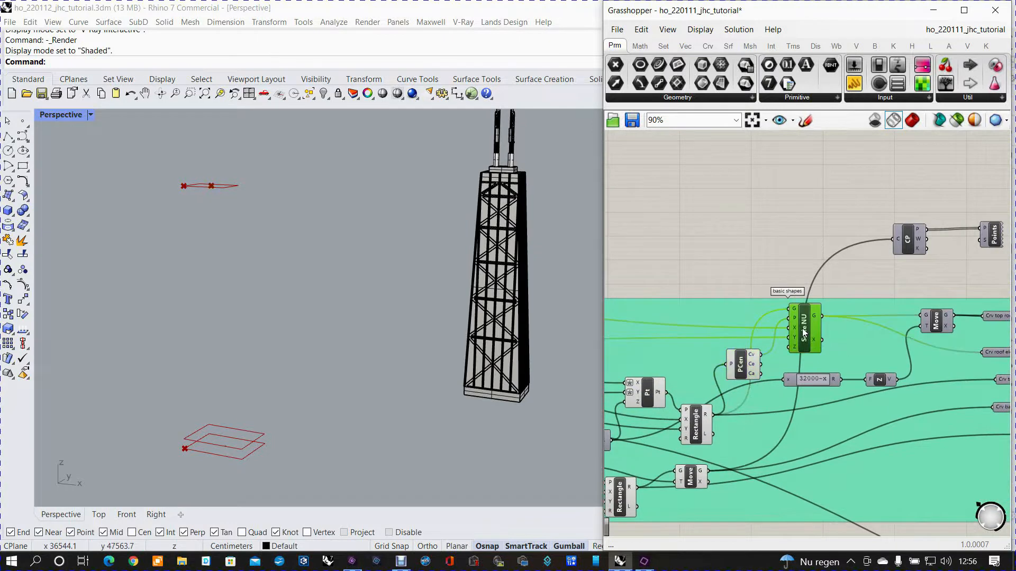
{"action": "right_click", "coordinate": [803, 332]}
{"action": "left_click", "coordinate": [823, 351]}
{"action": "right_click_drag", "start_coordinate": [323, 273], "coordinate": [307, 297]}
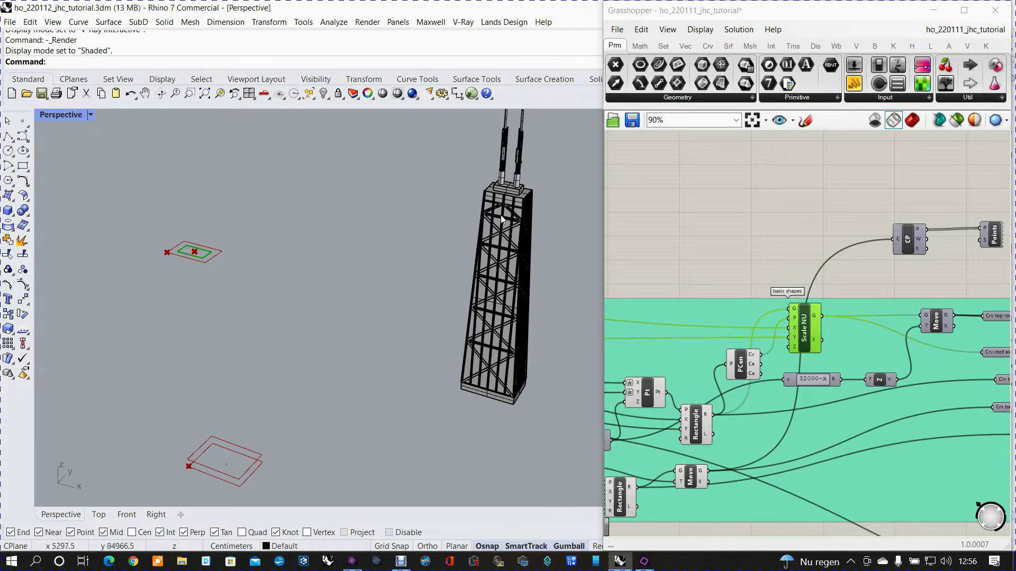
{"action": "right_click_drag", "start_coordinate": [536, 293], "coordinate": [521, 315]}
- Turn on the preview of the Move component that raises the scaled outline to the top of the roof element
{"action": "right_click_drag", "start_coordinate": [866, 318], "coordinate": [752, 322]}
{"action": "scroll", "coordinate": [827, 331], "scroll_direction": "up", "scroll_amount": 2}
{"action": "left_click", "coordinate": [827, 327]}
{"action": "right_click", "coordinate": [826, 326]}
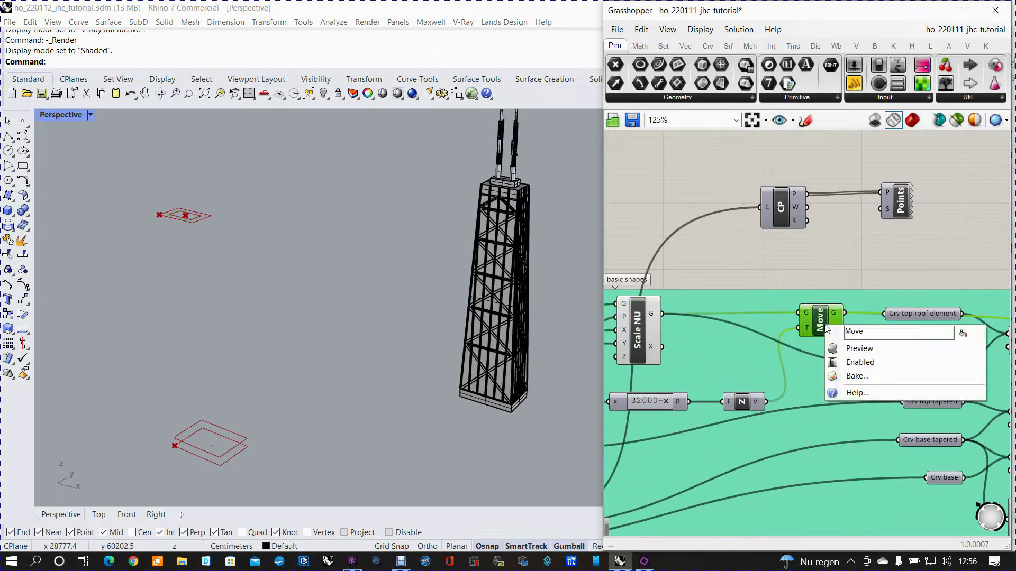
{"action": "left_click", "coordinate": [844, 348]}
- Turn on the preview of the Loft component between the roof element's foot and top curves
{"action": "scroll", "coordinate": [828, 353], "scroll_direction": "down", "scroll_amount": 3}
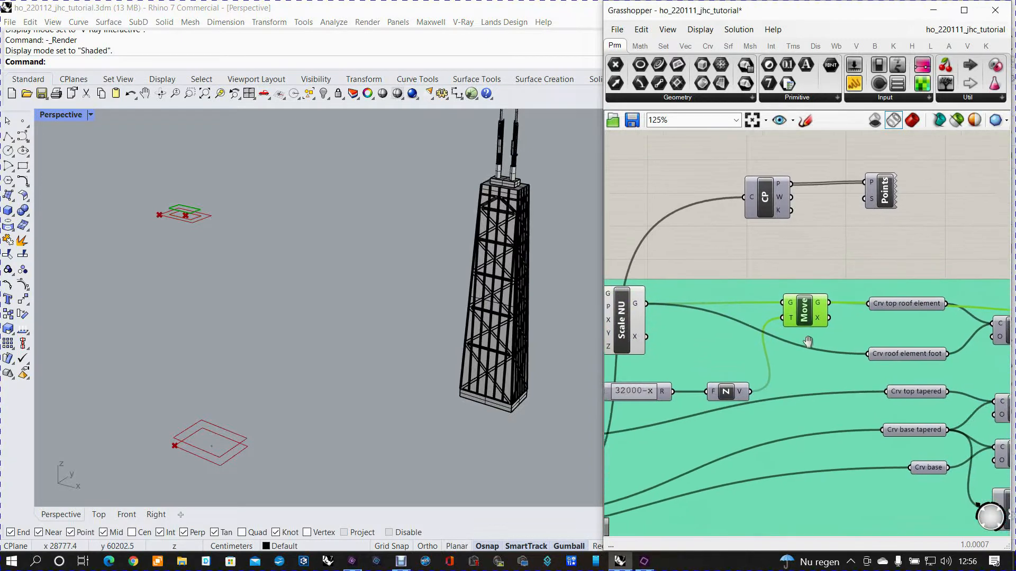
{"action": "right_click_drag", "start_coordinate": [865, 295], "coordinate": [802, 273]}
{"action": "left_click", "coordinate": [811, 274]}
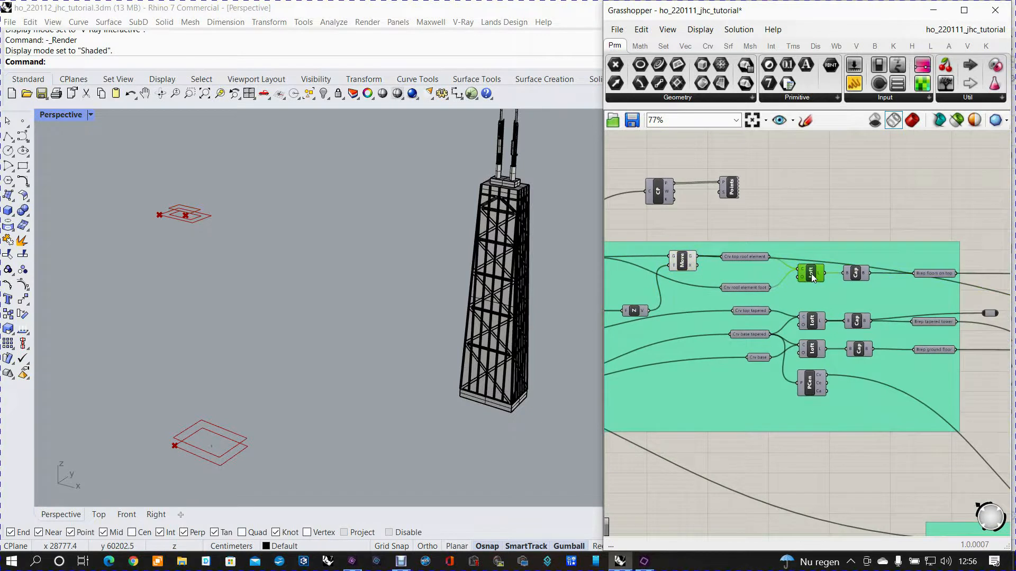
{"action": "right_click", "coordinate": [811, 274]}
{"action": "left_click", "coordinate": [842, 295]}
- Turn on the previews of the two Loft components that form the tapered tower and the ground floor
{"action": "left_click", "coordinate": [813, 327]}
{"action": "right_click", "coordinate": [813, 325]}
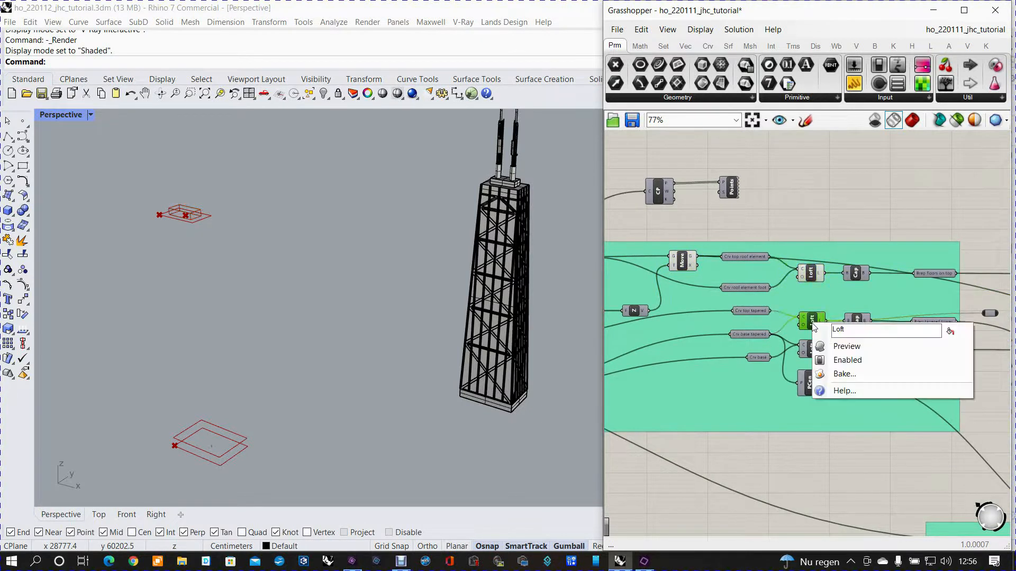
{"action": "left_click", "coordinate": [840, 346]}
{"action": "left_click", "coordinate": [820, 353]}
{"action": "right_click", "coordinate": [815, 350]}
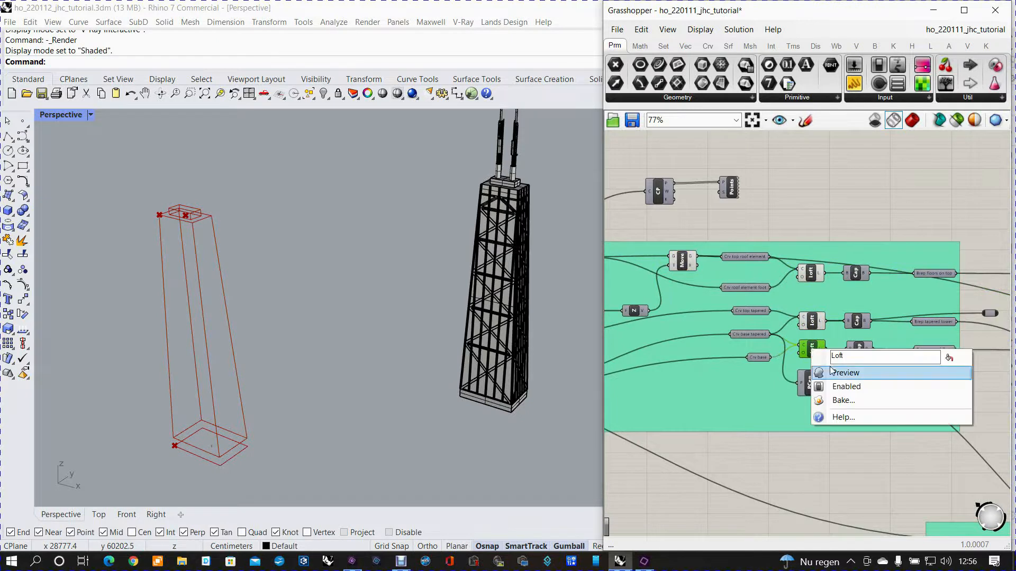
{"action": "left_click", "coordinate": [832, 373]}
- Turn on the preview of the PCen component that finds the centre of the tapered base curve
{"action": "left_click", "coordinate": [813, 379]}
{"action": "right_click", "coordinate": [812, 380]}
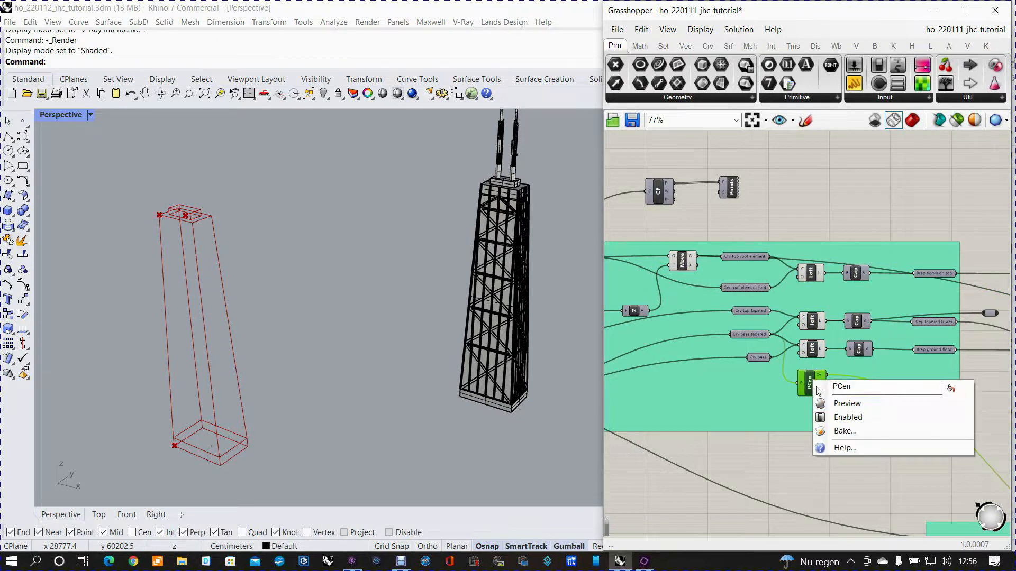
{"action": "left_click", "coordinate": [840, 406]}
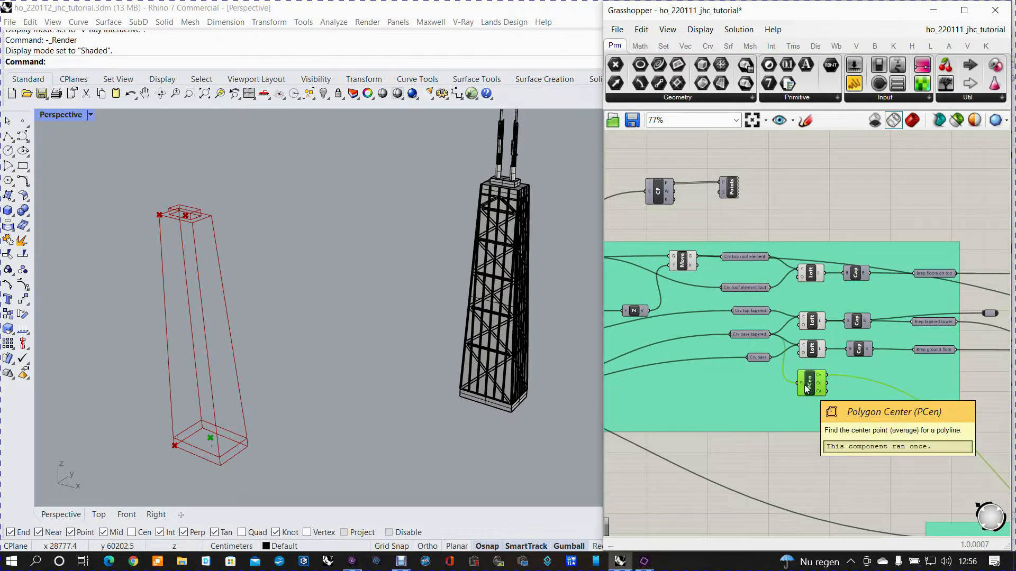
{"action": "left_click", "coordinate": [773, 232]}
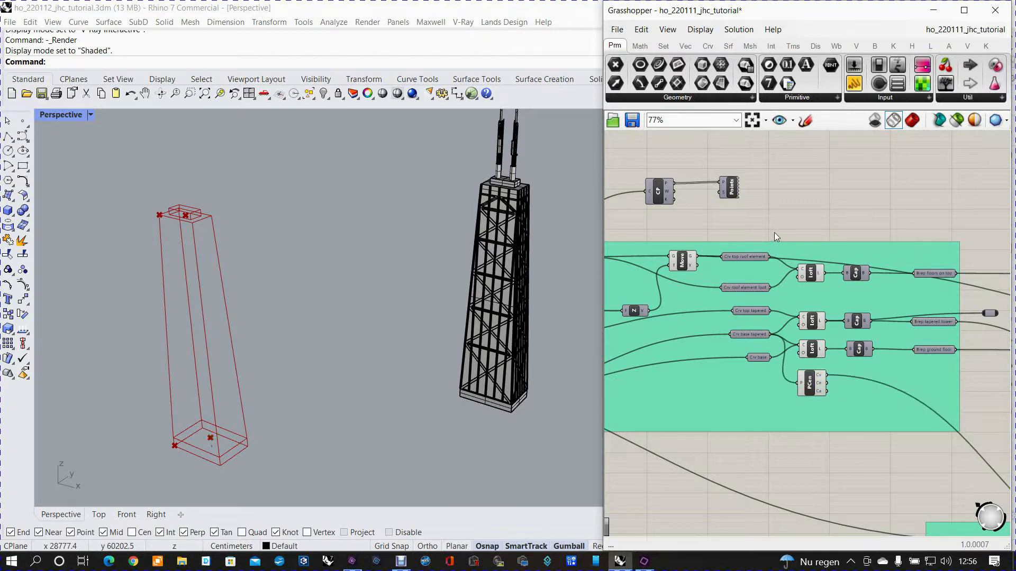
- Turn on the previews of all three Cap components together and switch the Grasshopper preview to shaded
{"action": "right_click_drag", "start_coordinate": [792, 313], "coordinate": [775, 300]}
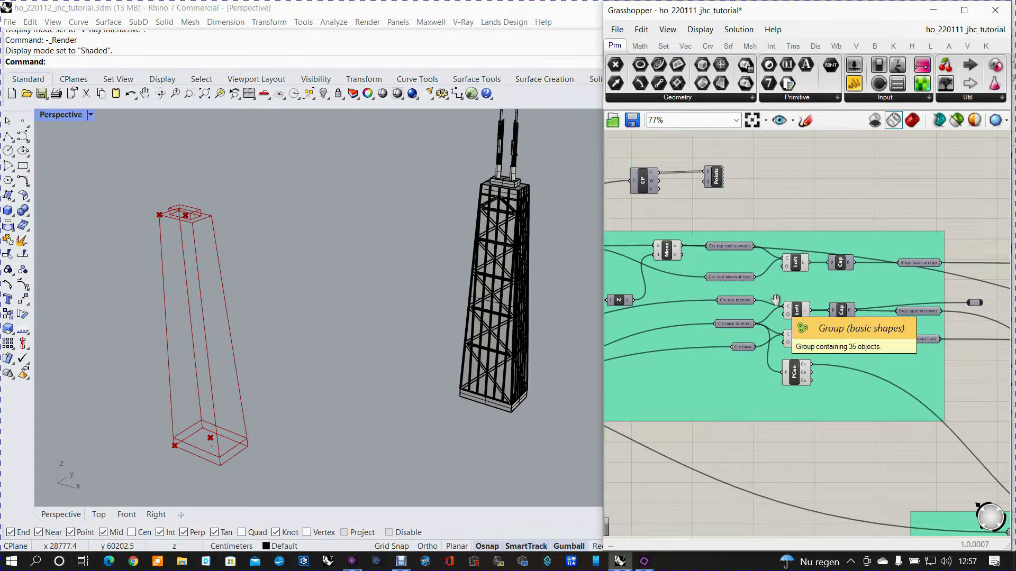
{"action": "left_click_drag", "start_coordinate": [808, 207], "coordinate": [880, 362]}
{"action": "right_click", "coordinate": [829, 195]}
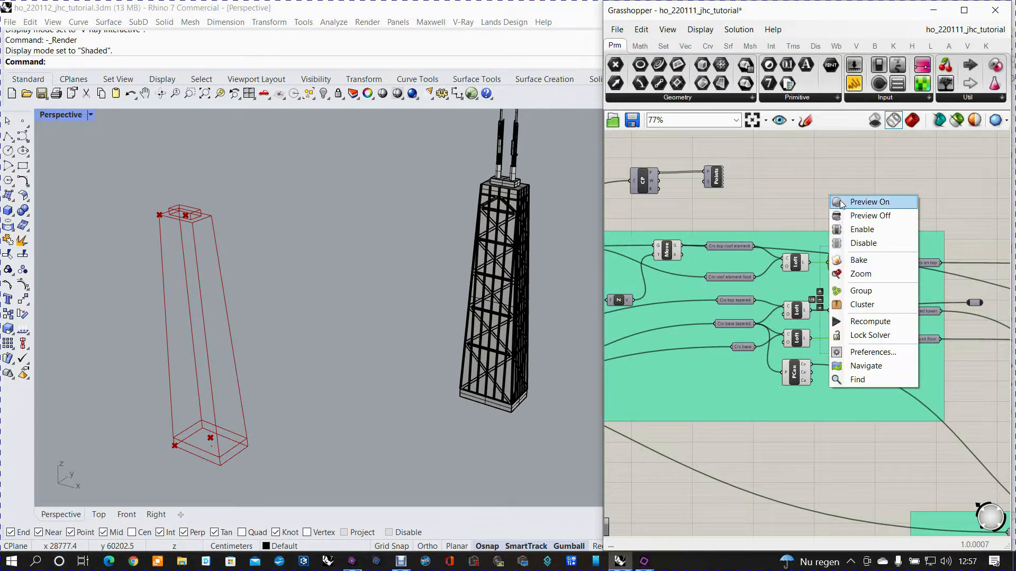
{"action": "left_click", "coordinate": [857, 204]}
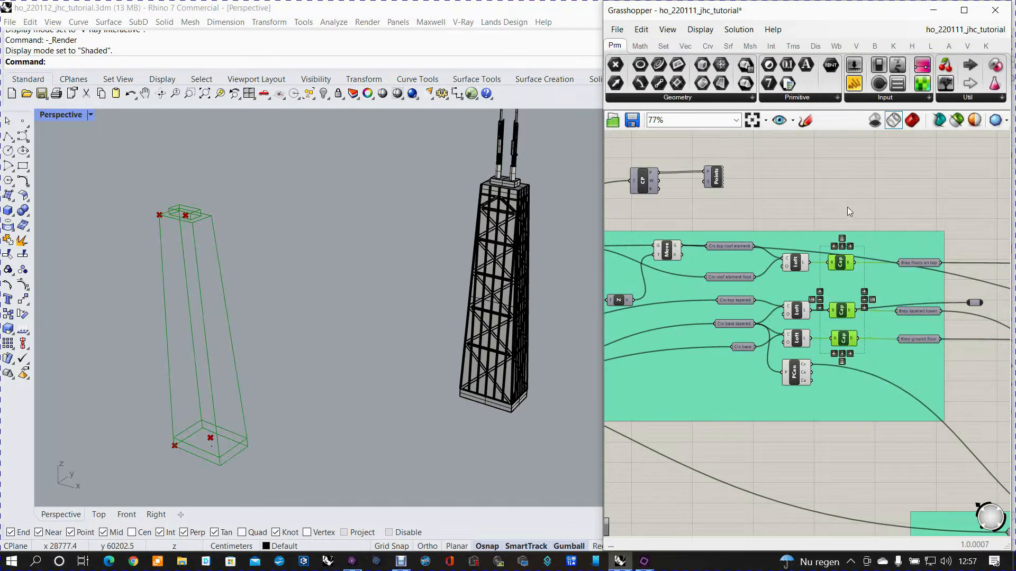
{"action": "left_click", "coordinate": [911, 121]}
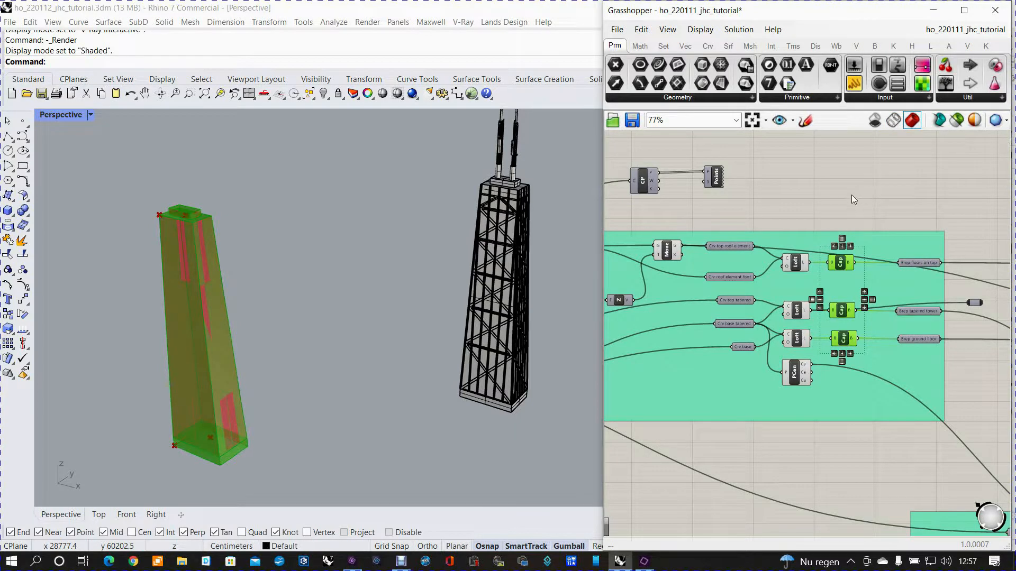
{"action": "right_click_drag", "start_coordinate": [852, 195], "coordinate": [847, 172]}
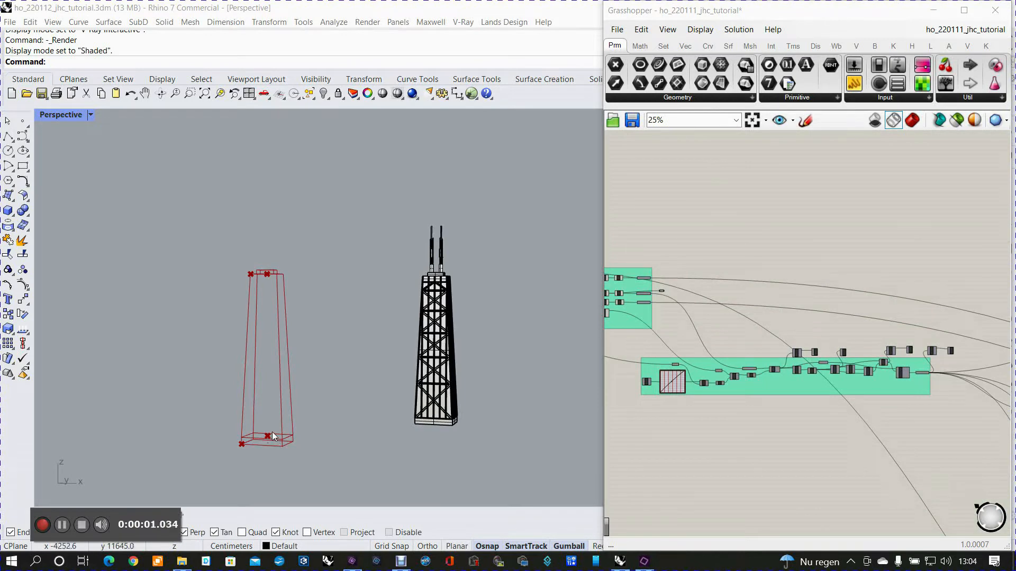
- Examine the finished tower's cross-braced facade in Rhino from top to base, comparing the heights of the bracing segments
{"action": "scroll", "coordinate": [466, 334], "scroll_direction": "up", "scroll_amount": 3}
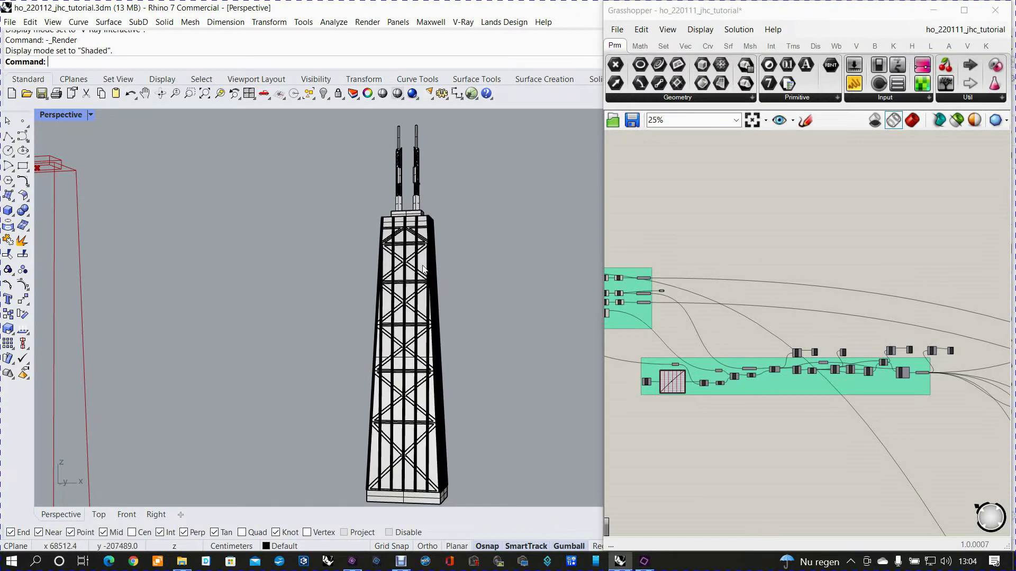
{"action": "right_click_drag", "start_coordinate": [431, 296], "coordinate": [408, 267]}
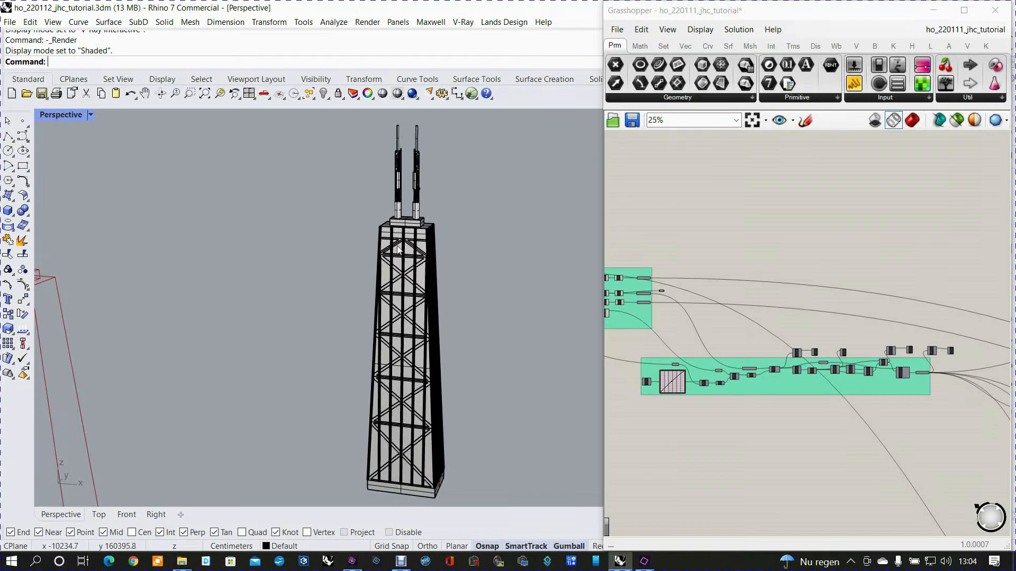
{"action": "scroll", "coordinate": [400, 250], "scroll_direction": "up", "scroll_amount": 1}
{"action": "scroll", "coordinate": [411, 244], "scroll_direction": "up", "scroll_amount": 1}
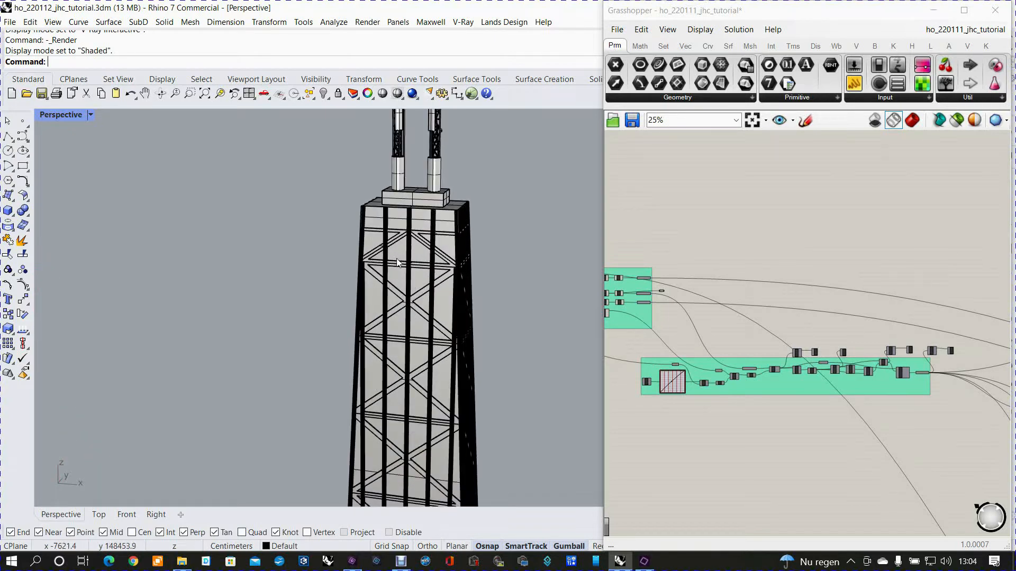
{"action": "scroll", "coordinate": [407, 281], "scroll_direction": "down", "scroll_amount": 5}
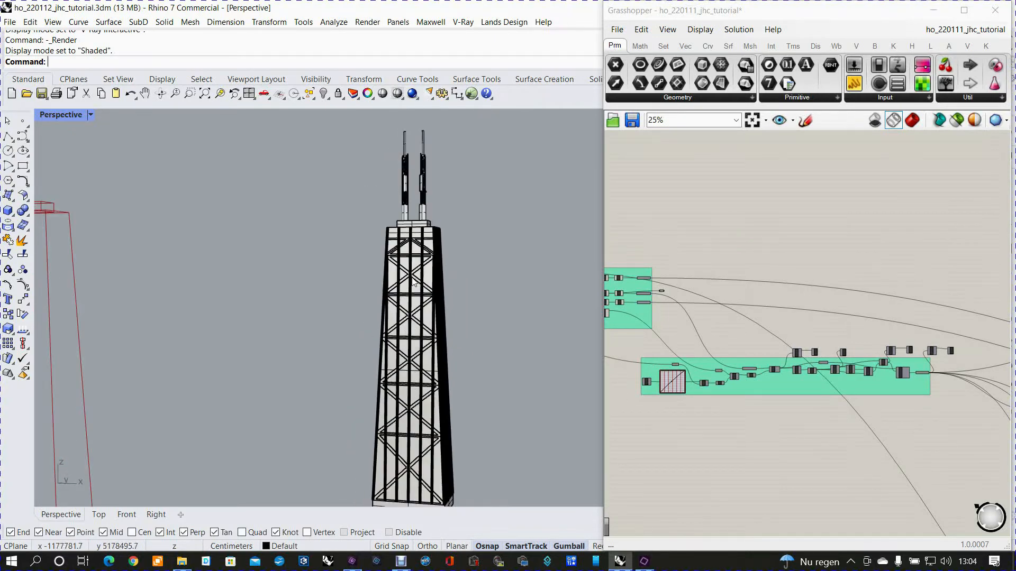
{"action": "scroll", "coordinate": [418, 365], "scroll_direction": "up", "scroll_amount": 4}
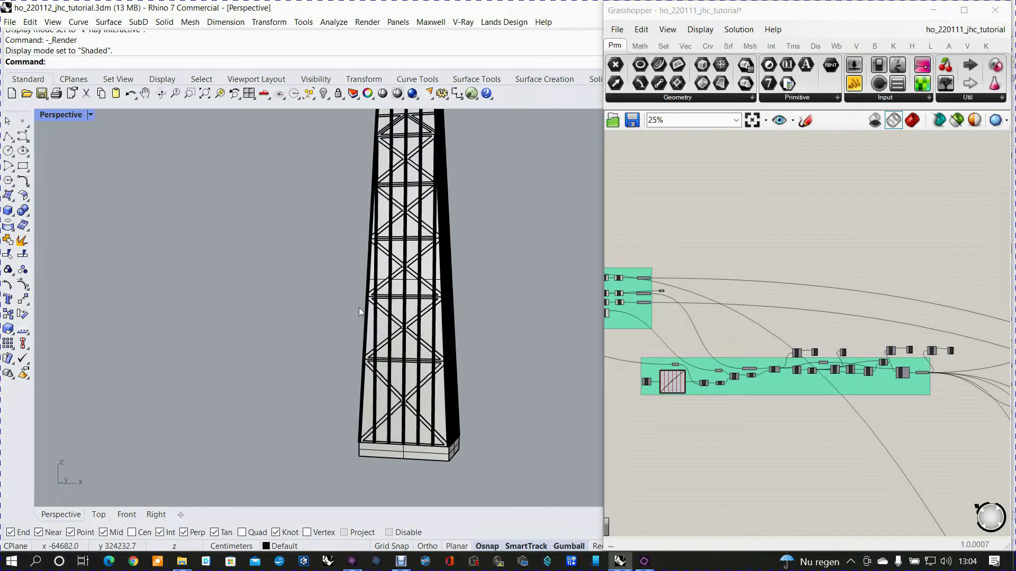
{"action": "scroll", "coordinate": [436, 258], "scroll_direction": "down", "scroll_amount": 3}
{"action": "right_click_drag", "start_coordinate": [438, 262], "coordinate": [435, 298]}
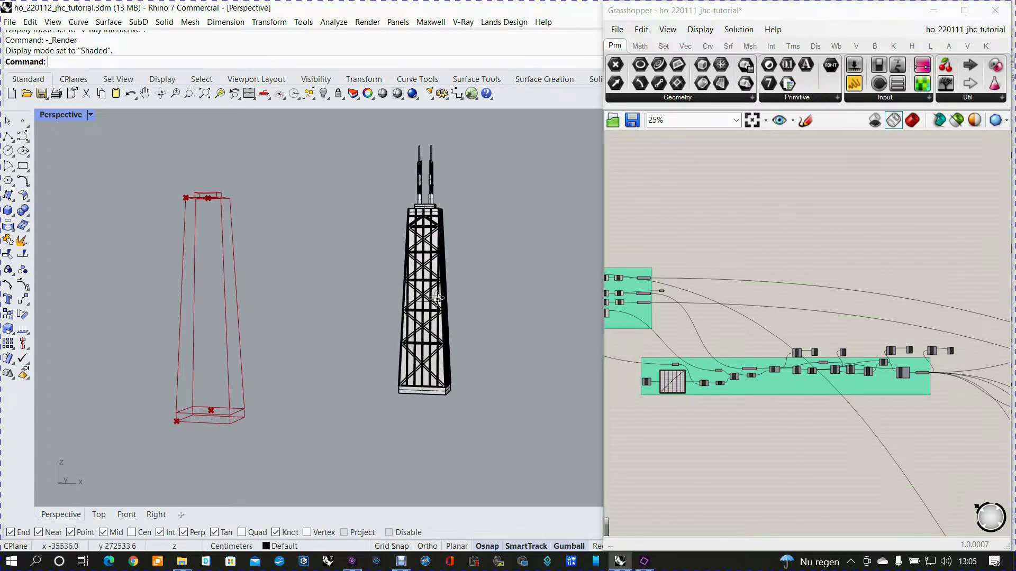
{"action": "scroll", "coordinate": [426, 318], "scroll_direction": "up", "scroll_amount": 4}
{"action": "right_click_drag", "start_coordinate": [427, 320], "coordinate": [439, 326]}
{"action": "scroll", "coordinate": [432, 324], "scroll_direction": "down", "scroll_amount": 4}
- Inspect the Range component feeding the graph mapper, checking its domain, number of steps and output list
{"action": "scroll", "coordinate": [674, 383], "scroll_direction": "up", "scroll_amount": 6}
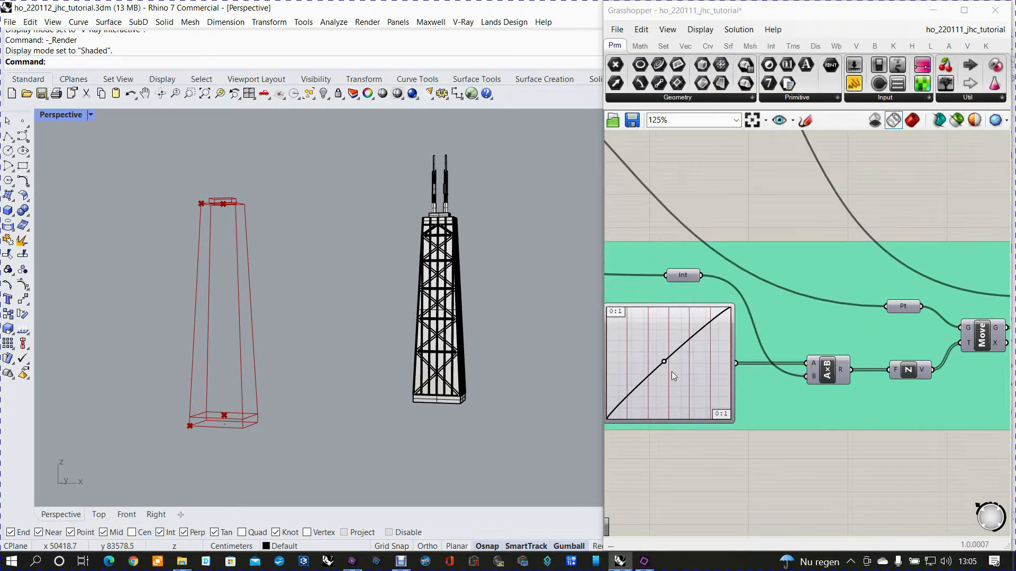
{"action": "right_click_drag", "start_coordinate": [674, 344], "coordinate": [748, 367]}
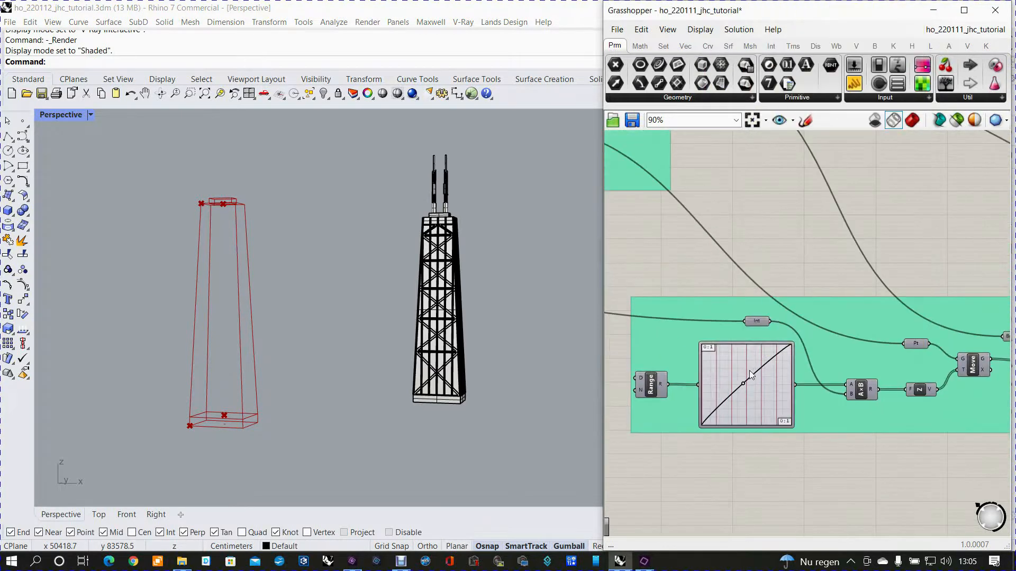
{"action": "scroll", "coordinate": [649, 392], "scroll_direction": "up", "scroll_amount": 1}
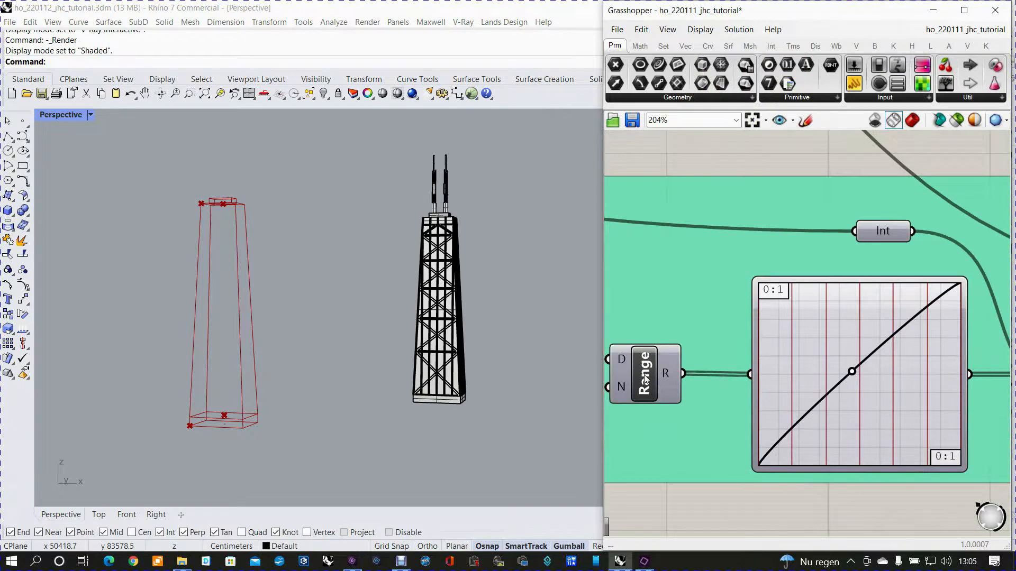
{"action": "scroll", "coordinate": [687, 368], "scroll_direction": "up", "scroll_amount": 2}
{"action": "left_click", "coordinate": [688, 367]}
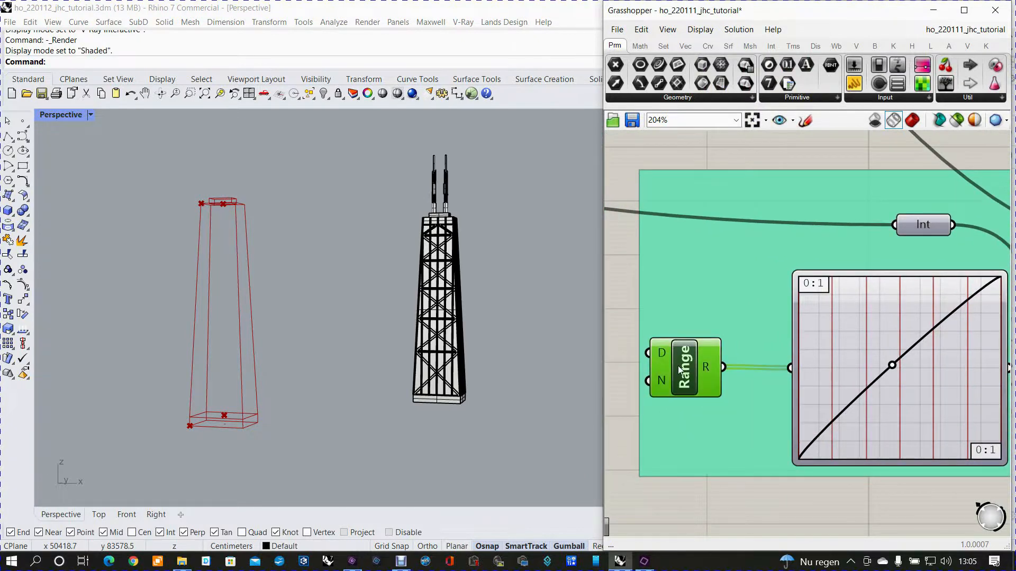
{"action": "scroll", "coordinate": [673, 363], "scroll_direction": "up", "scroll_amount": 2}
{"action": "mouse_move", "coordinate": [656, 351]}
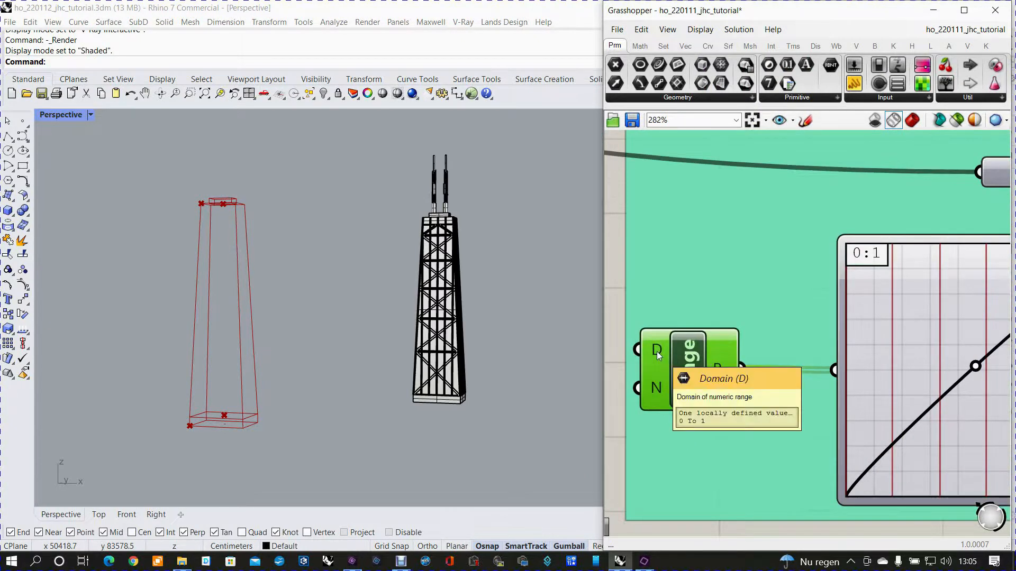
{"action": "mouse_move", "coordinate": [655, 388]}
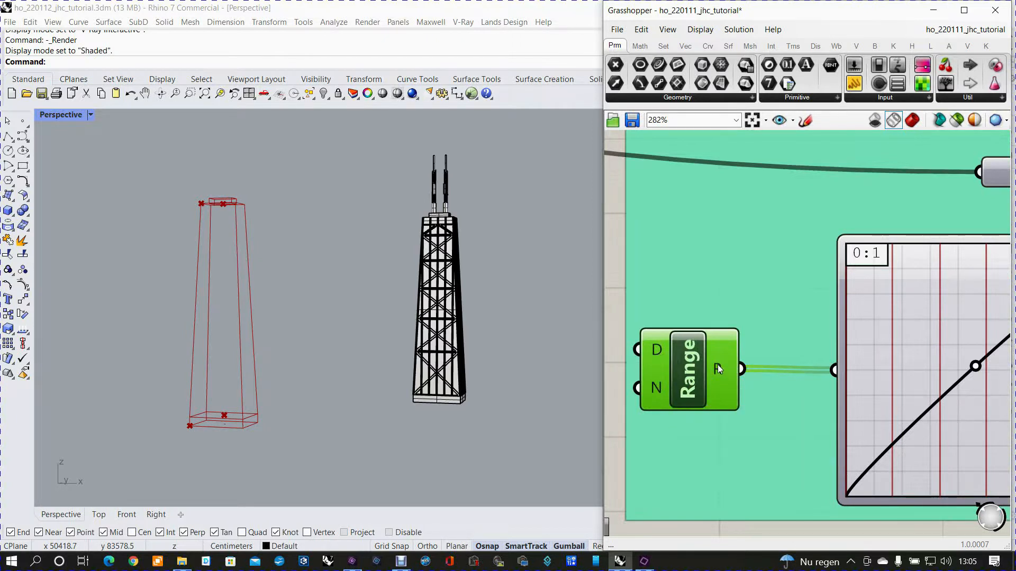
{"action": "mouse_move", "coordinate": [716, 366]}
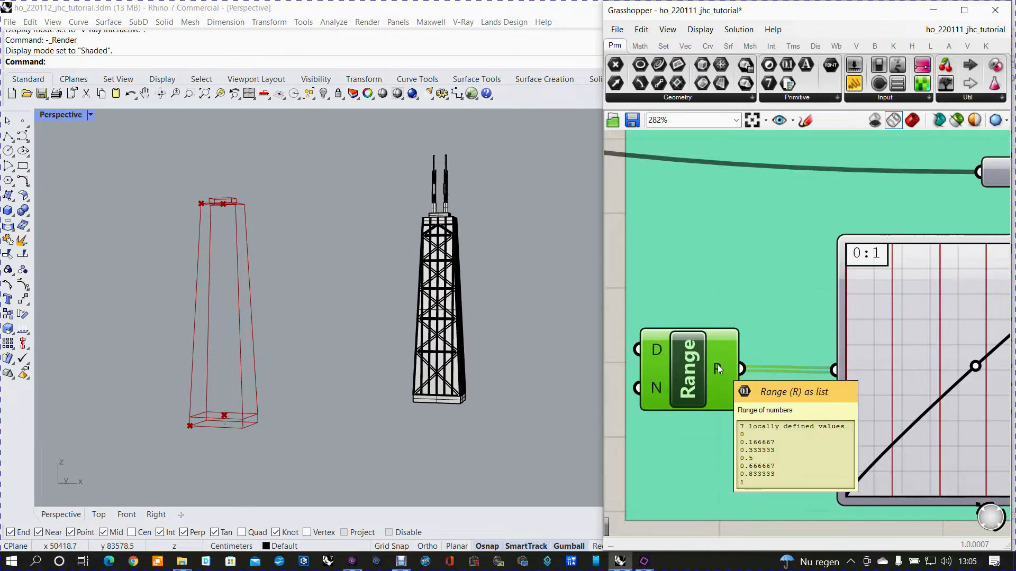
- Examine the graph mapper that remaps the range values, and review its available graph types without changing the curve
{"action": "right_click_drag", "start_coordinate": [768, 402], "coordinate": [600, 380]}
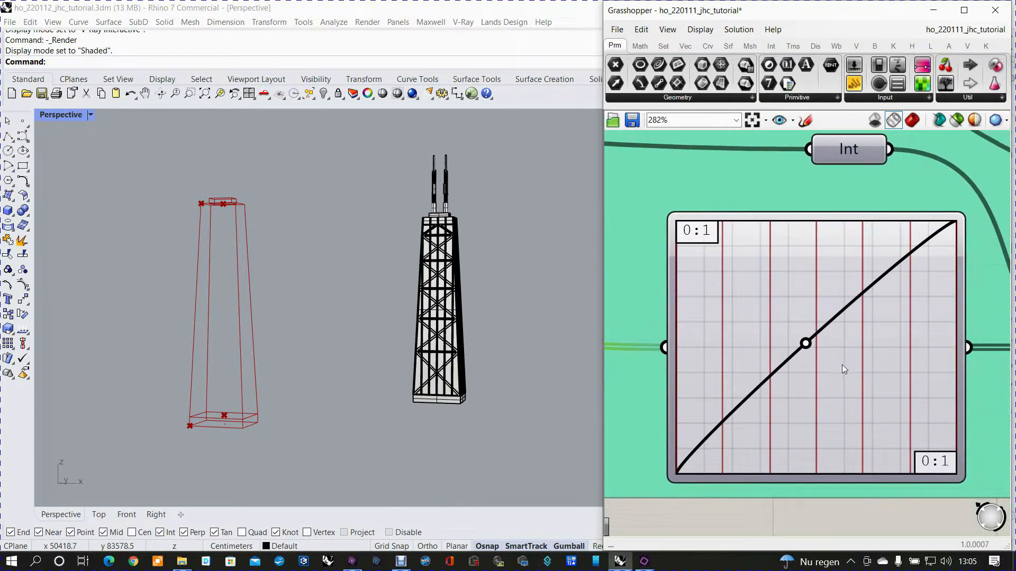
{"action": "right_click_drag", "start_coordinate": [842, 364], "coordinate": [800, 358]}
{"action": "left_click", "coordinate": [804, 351]}
{"action": "right_click", "coordinate": [804, 351]}
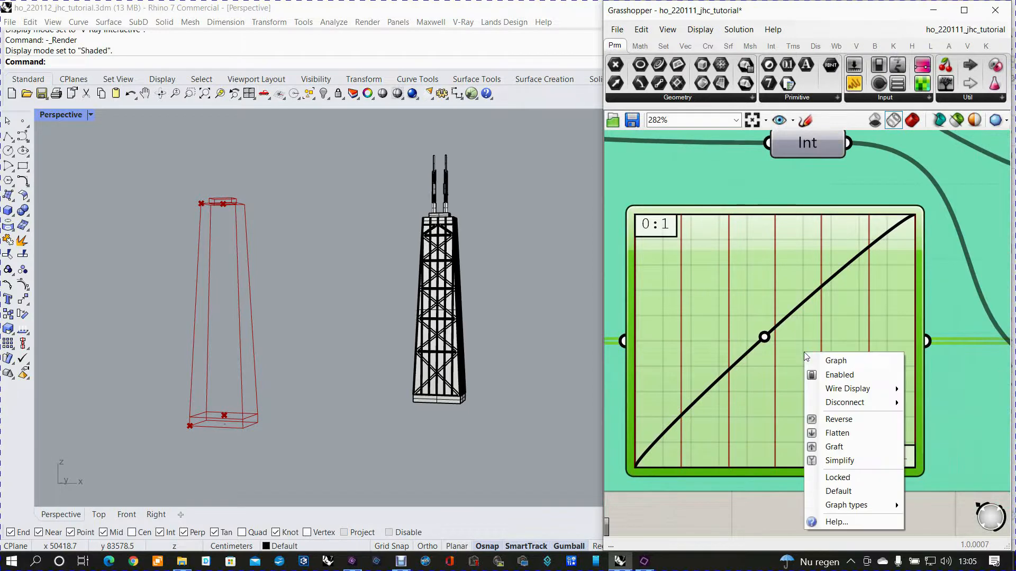
{"action": "left_click", "coordinate": [789, 204]}
{"action": "scroll", "coordinate": [807, 281], "scroll_direction": "down", "scroll_amount": 6}
{"action": "scroll", "coordinate": [828, 331], "scroll_direction": "up", "scroll_amount": 4}
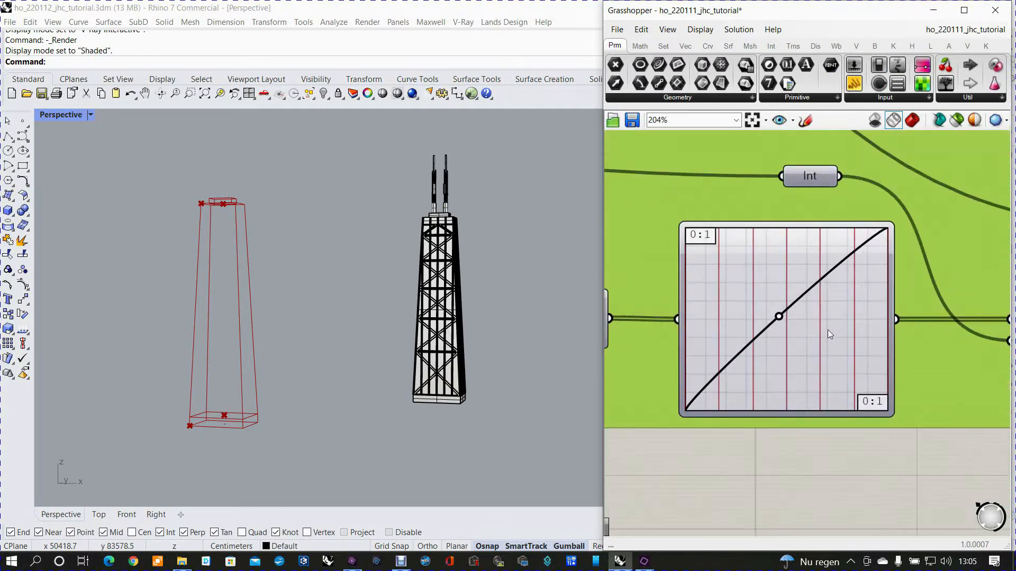
{"action": "right_click", "coordinate": [792, 325]}
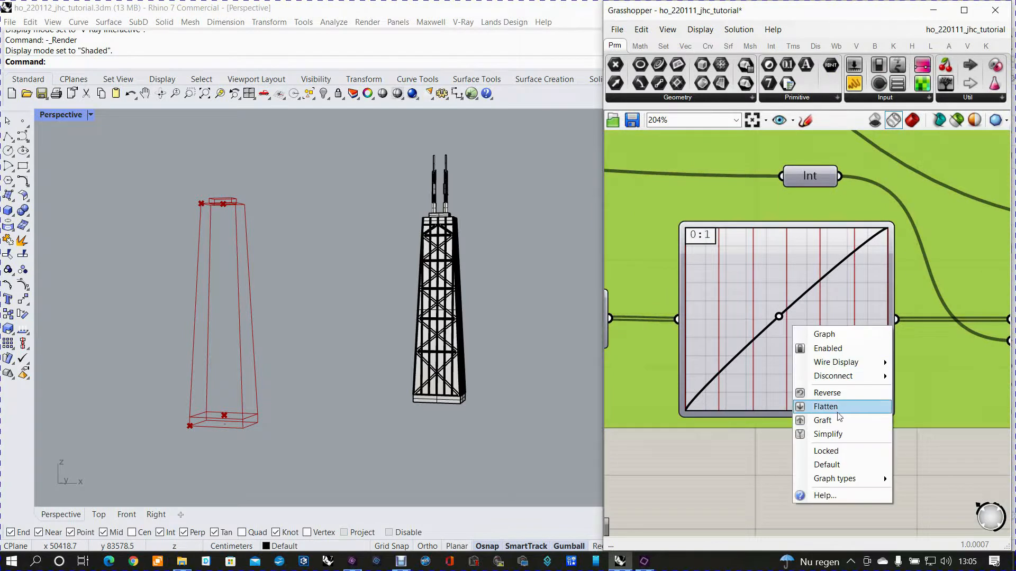
{"action": "mouse_move", "coordinate": [854, 484]}
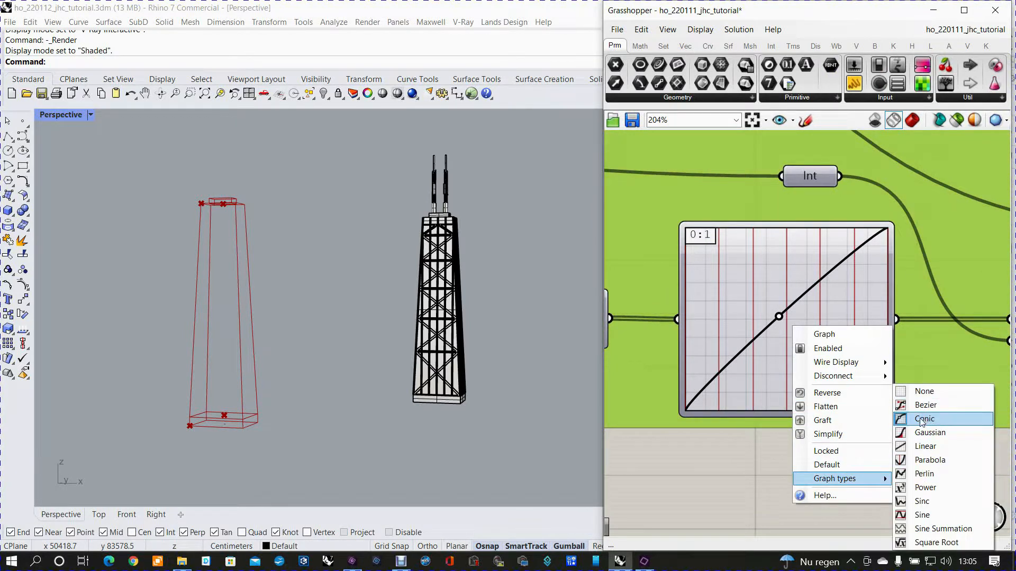
{"action": "left_click", "coordinate": [926, 345]}
{"action": "right_click_drag", "start_coordinate": [928, 348], "coordinate": [912, 356]}
{"action": "scroll", "coordinate": [899, 352], "scroll_direction": "down", "scroll_amount": 4}
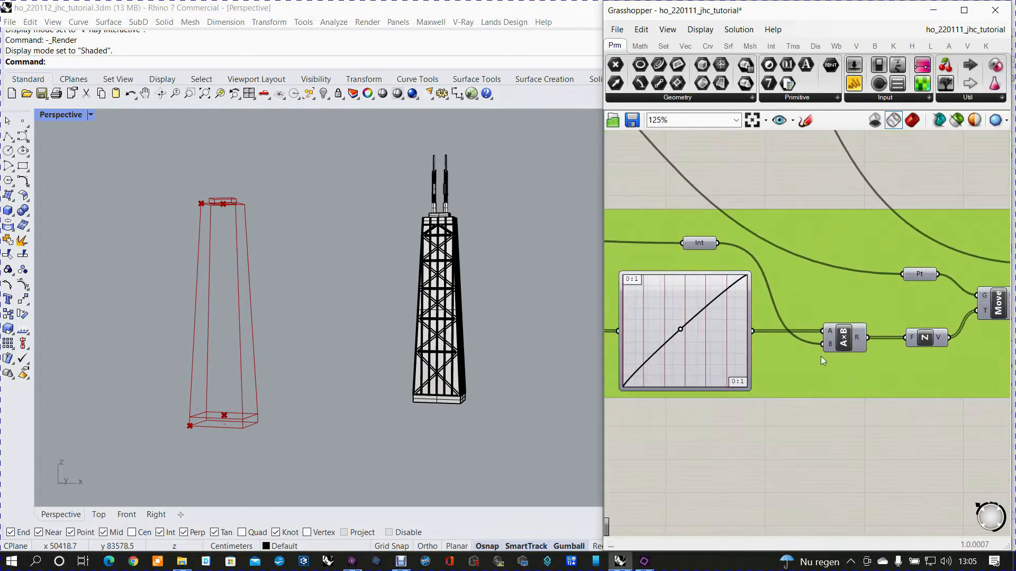
- Inspect the integer multiplying the graph mapper output, and trace it back to the height tapered floors slider among the basic shape inputs
{"action": "scroll", "coordinate": [744, 304], "scroll_direction": "up", "scroll_amount": 3}
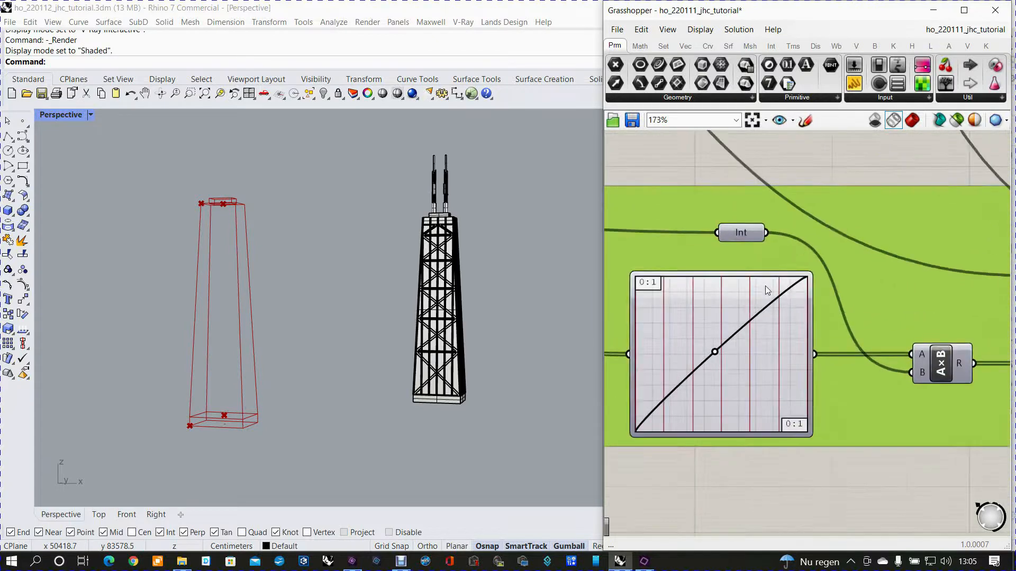
{"action": "scroll", "coordinate": [765, 286], "scroll_direction": "up", "scroll_amount": 1}
{"action": "mouse_move", "coordinate": [744, 228]}
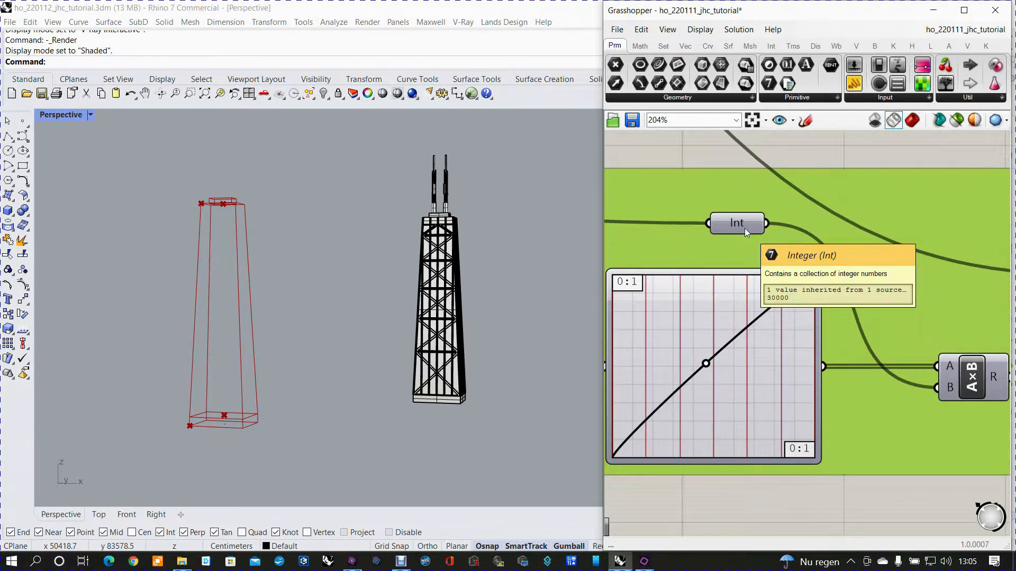
{"action": "scroll", "coordinate": [747, 232], "scroll_direction": "down", "scroll_amount": 3}
{"action": "right_click_drag", "start_coordinate": [760, 247], "coordinate": [998, 299]}
{"action": "scroll", "coordinate": [643, 313], "scroll_direction": "down", "scroll_amount": 4}
{"action": "right_click_drag", "start_coordinate": [654, 308], "coordinate": [940, 360]}
{"action": "right_click_drag", "start_coordinate": [726, 291], "coordinate": [987, 392]}
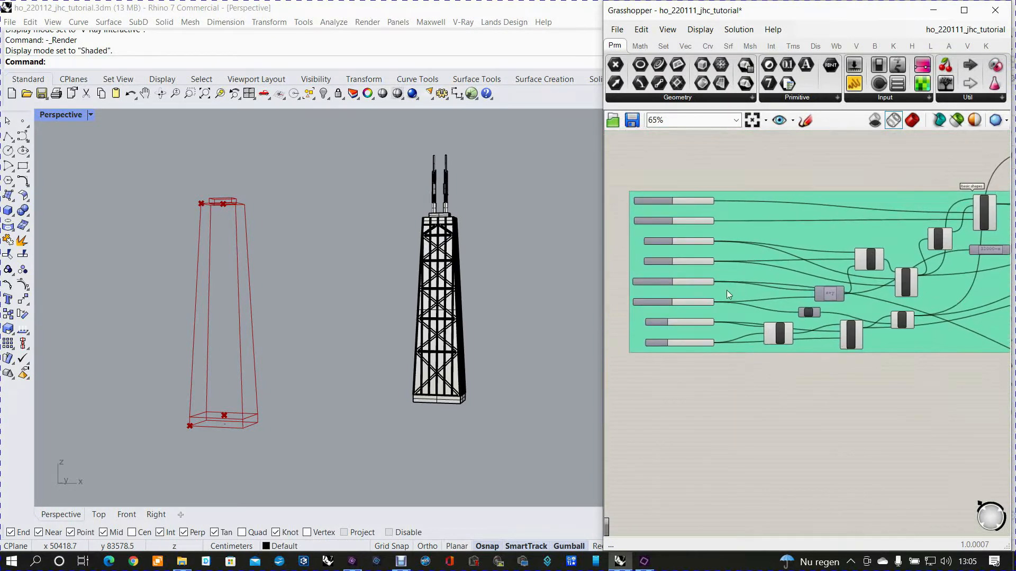
{"action": "scroll", "coordinate": [678, 257], "scroll_direction": "up", "scroll_amount": 3}
{"action": "scroll", "coordinate": [677, 256], "scroll_direction": "up", "scroll_amount": 2}
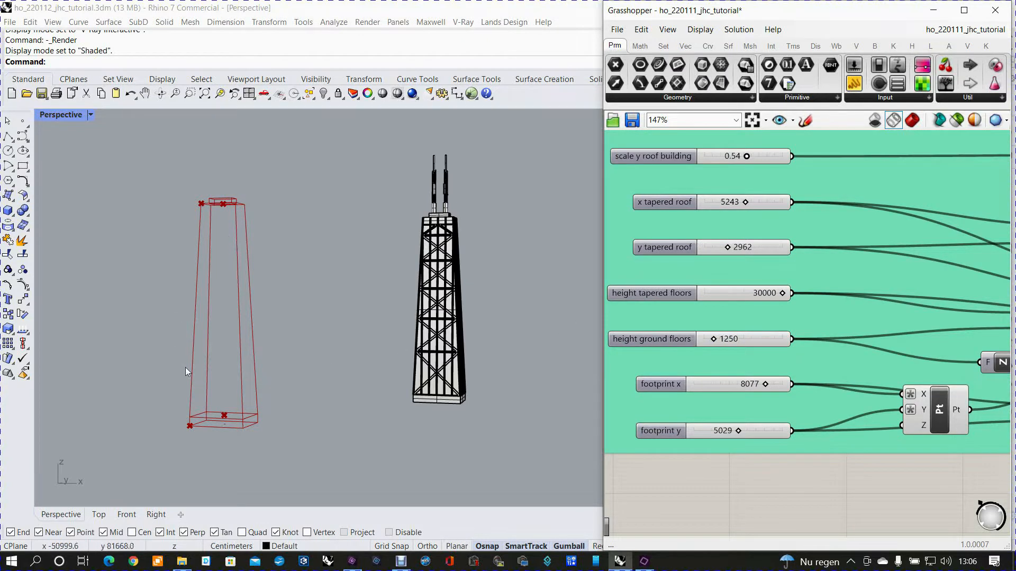
{"action": "scroll", "coordinate": [249, 420], "scroll_direction": "down", "scroll_amount": 3}
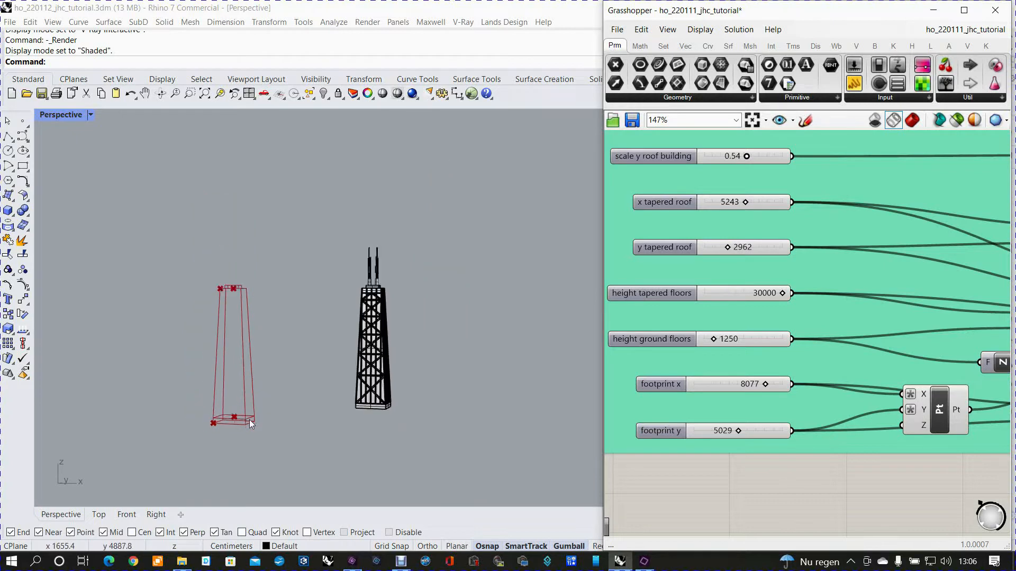
{"action": "scroll", "coordinate": [249, 420], "scroll_direction": "down", "scroll_amount": 1}
- Turn on the preview of the Move component that shifts the point along the Z vector in the distance diagonal beams group
{"action": "scroll", "coordinate": [965, 447], "scroll_direction": "down", "scroll_amount": 2}
{"action": "right_click_drag", "start_coordinate": [959, 467], "coordinate": [825, 439]}
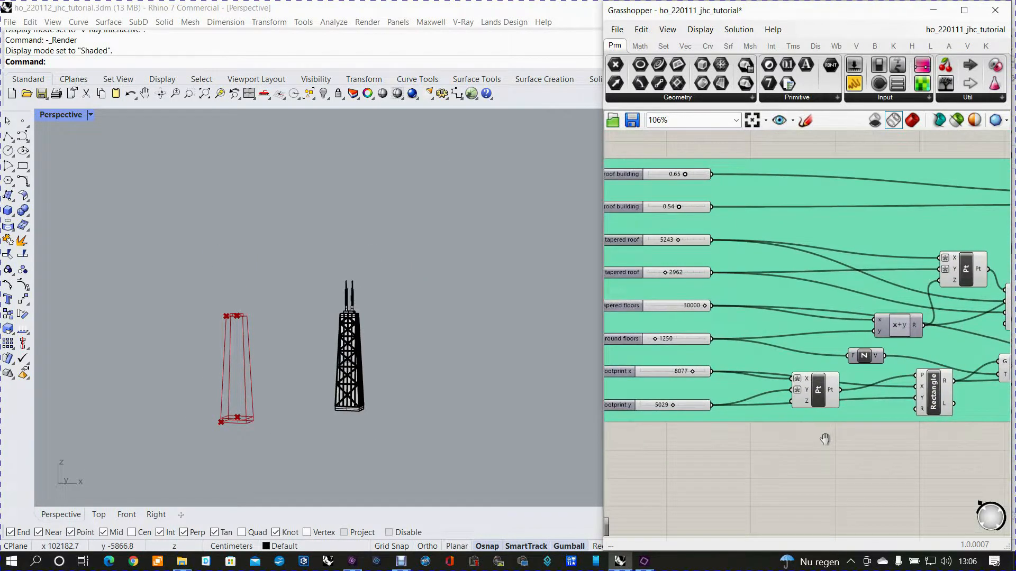
{"action": "scroll", "coordinate": [824, 439], "scroll_direction": "down", "scroll_amount": 2}
{"action": "right_click_drag", "start_coordinate": [843, 449], "coordinate": [641, 377]}
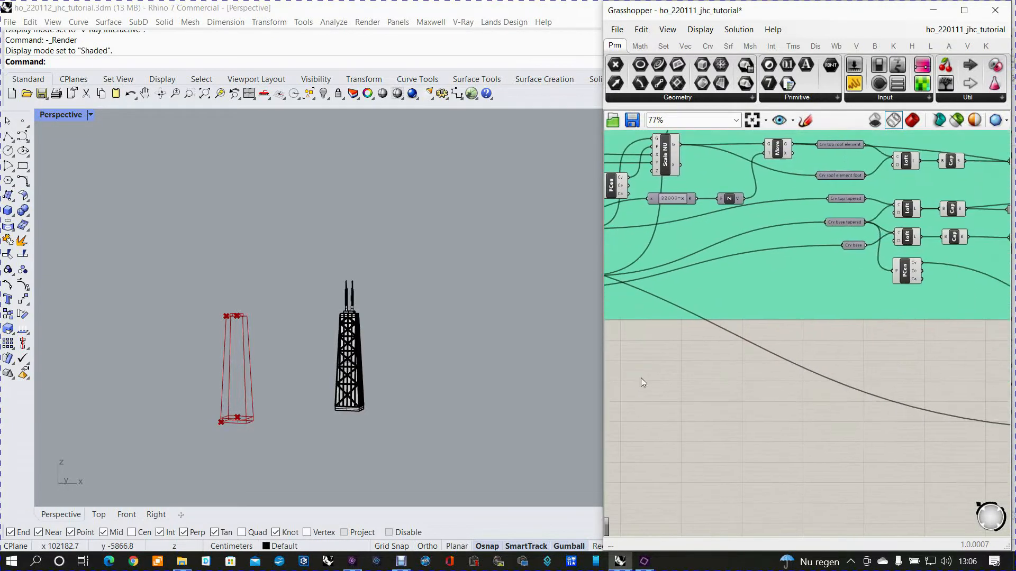
{"action": "scroll", "coordinate": [849, 447], "scroll_direction": "up", "scroll_amount": 4}
{"action": "scroll", "coordinate": [848, 445], "scroll_direction": "up", "scroll_amount": 2}
{"action": "right_click_drag", "start_coordinate": [849, 444], "coordinate": [656, 436]}
{"action": "left_click", "coordinate": [855, 392]}
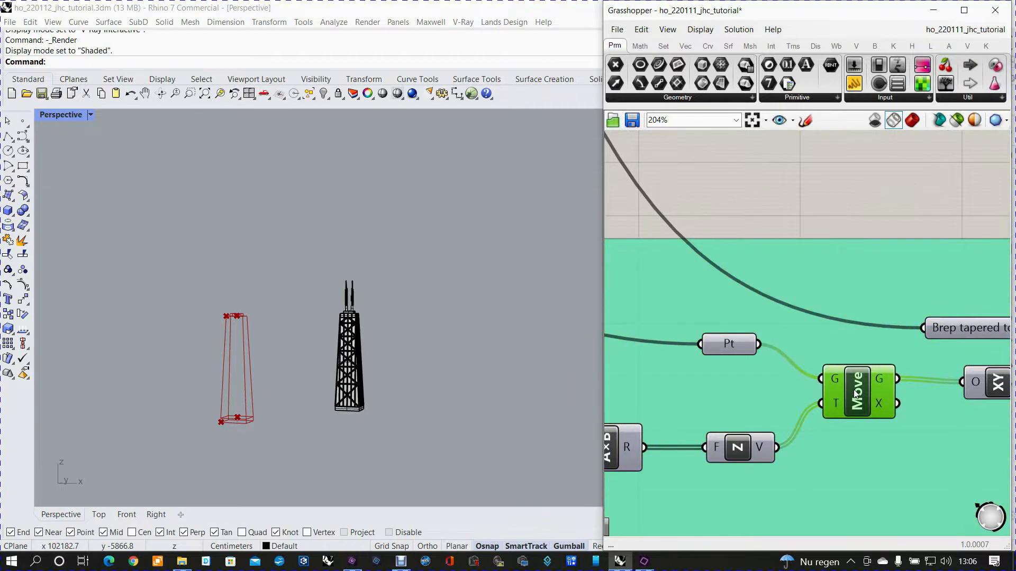
{"action": "right_click", "coordinate": [856, 393]}
{"action": "left_click", "coordinate": [873, 416]}
- Examine the moved points inside the tapered outline from base to roof, comparing their spacing with the finished tower's bracing
{"action": "right_click_drag", "start_coordinate": [182, 348], "coordinate": [219, 350]}
{"action": "scroll", "coordinate": [250, 391], "scroll_direction": "up", "scroll_amount": 7}
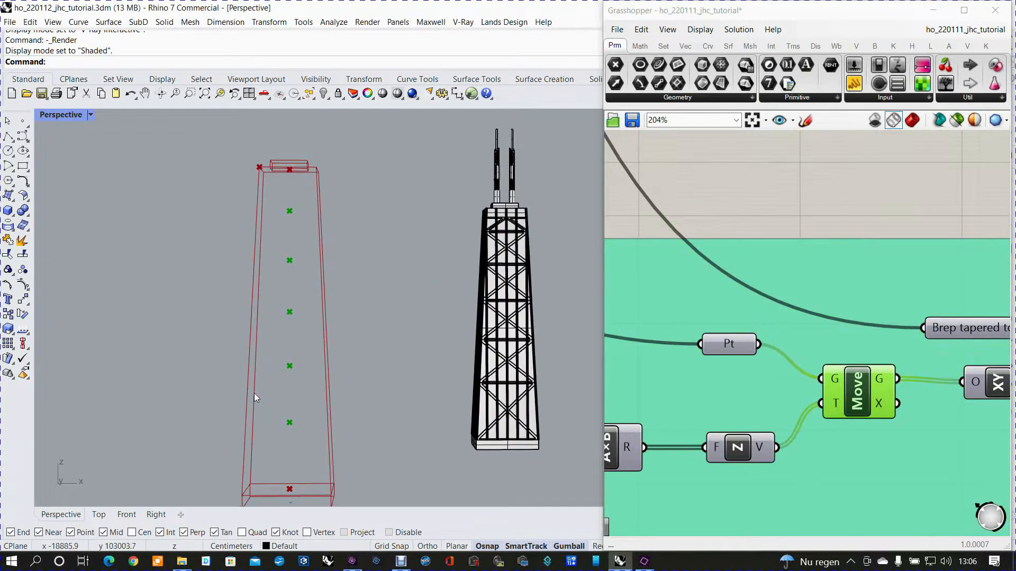
{"action": "right_click_drag", "start_coordinate": [288, 395], "coordinate": [283, 420]}
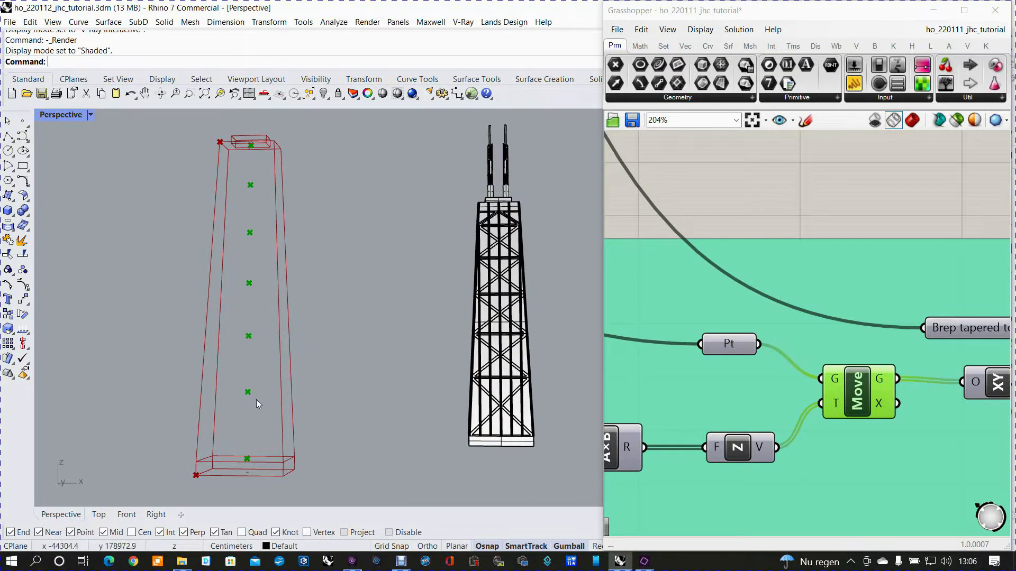
{"action": "mouse_move", "coordinate": [265, 395]}
{"action": "right_mouse_down"}
{"action": "mouse_move", "coordinate": [277, 400]}
{"action": "mouse_move", "coordinate": [256, 411]}
{"action": "right_mouse_up"}
{"action": "scroll", "coordinate": [256, 407], "scroll_direction": "up", "scroll_amount": 2}
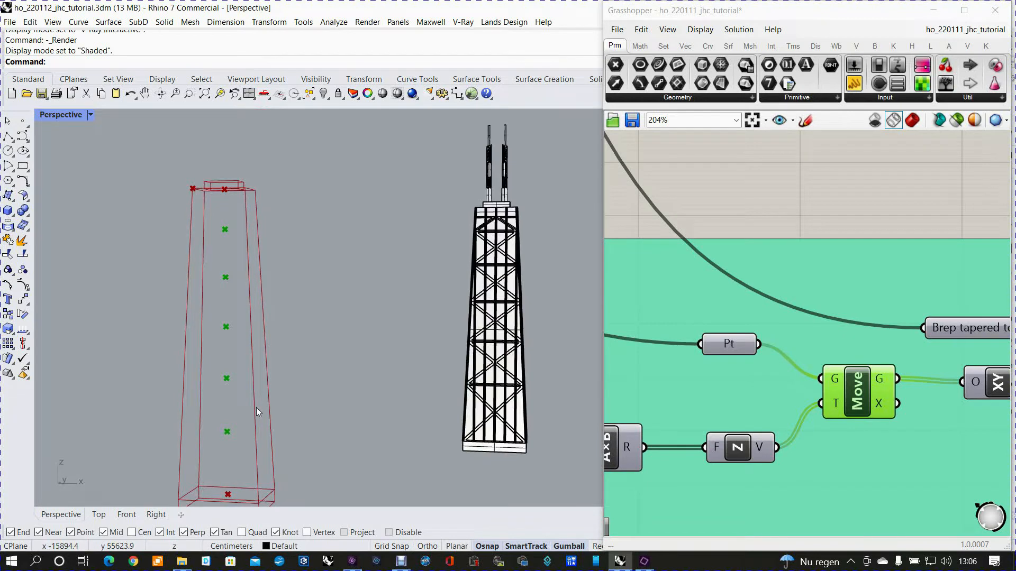
{"action": "scroll", "coordinate": [256, 407], "scroll_direction": "down", "scroll_amount": 4}
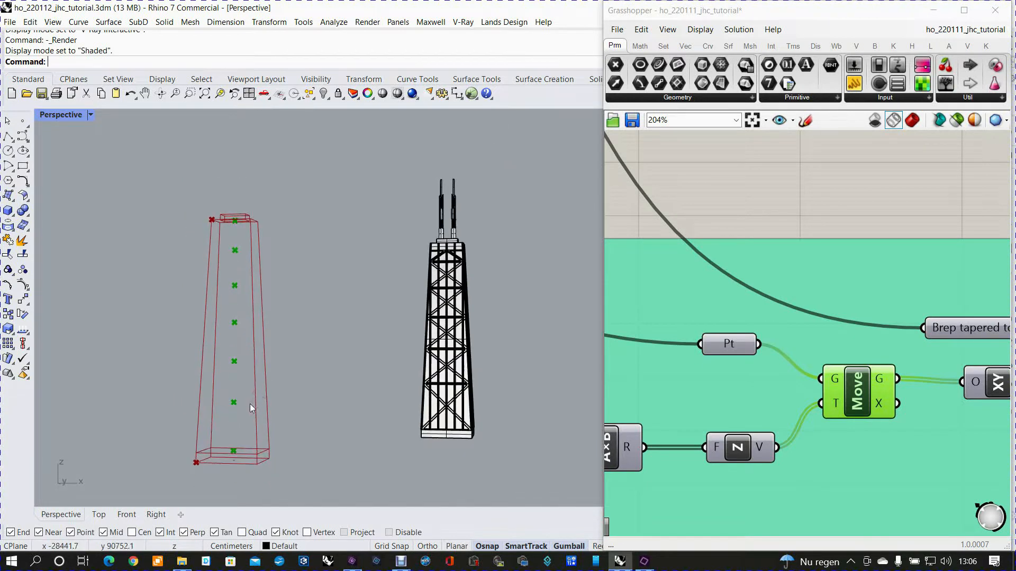
{"action": "scroll", "coordinate": [248, 397], "scroll_direction": "up", "scroll_amount": 3}
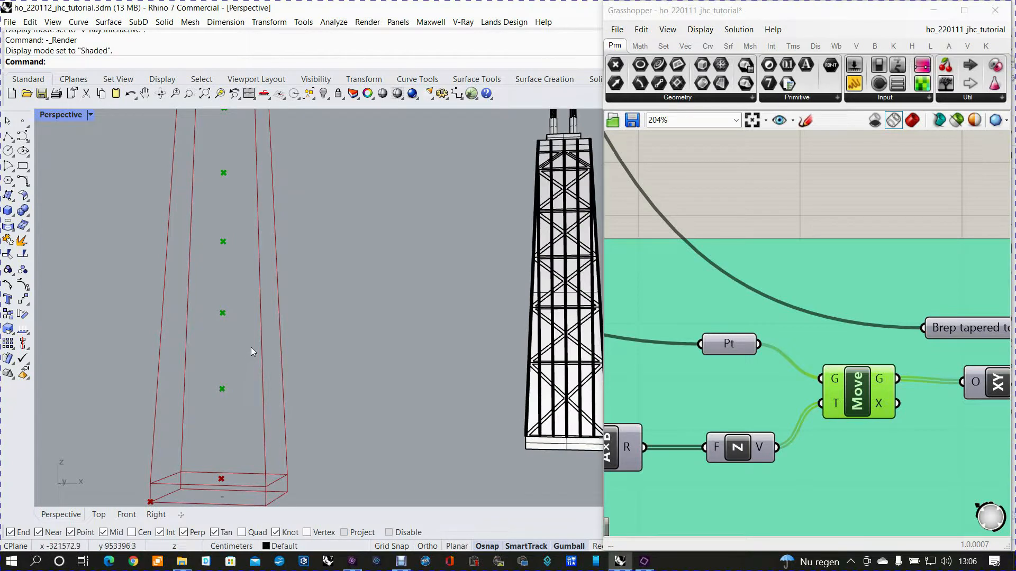
{"action": "right_click_drag", "start_coordinate": [252, 347], "coordinate": [251, 364]}
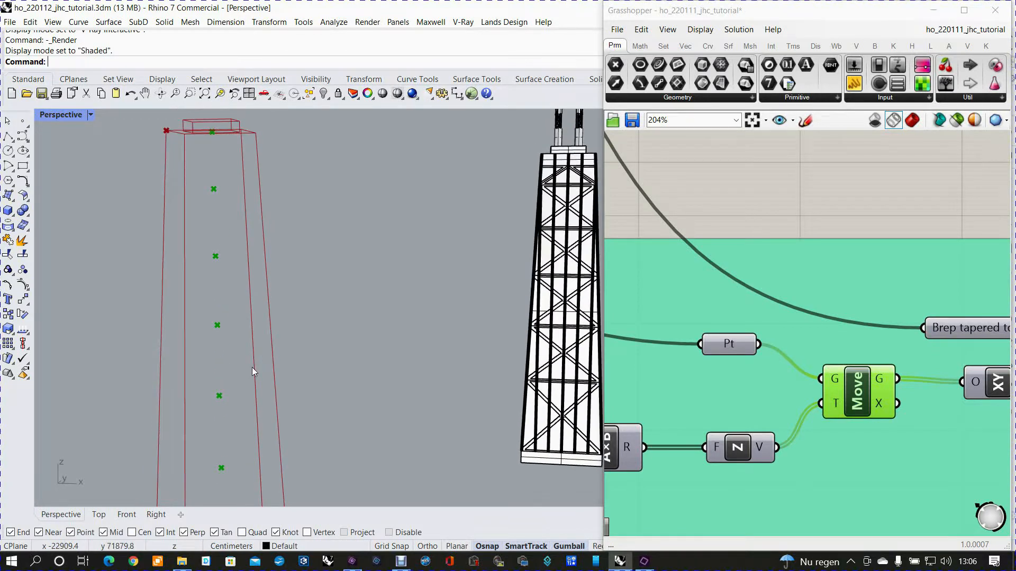
{"action": "scroll", "coordinate": [252, 367], "scroll_direction": "down", "scroll_amount": 3}
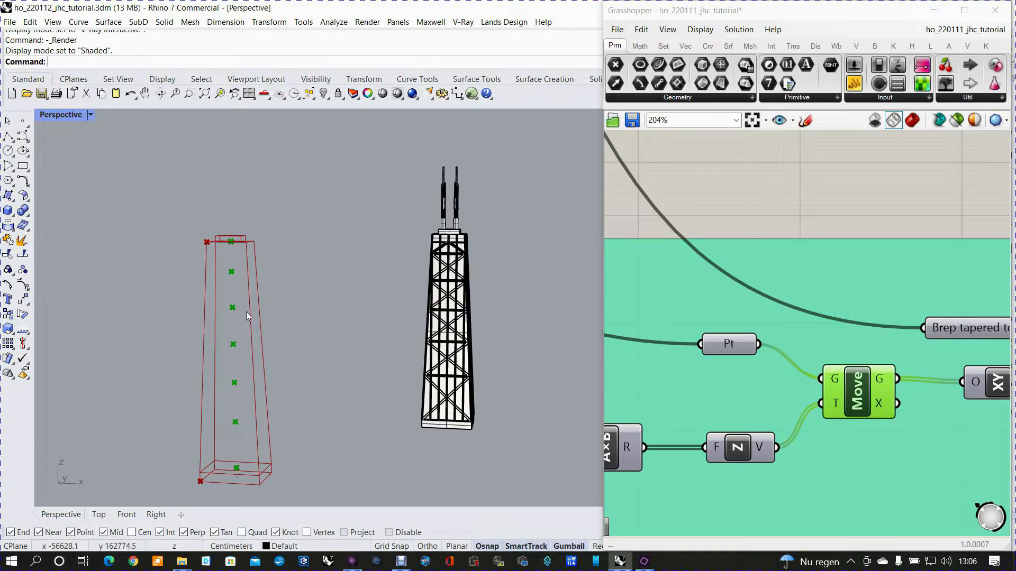
{"action": "right_click_drag", "start_coordinate": [274, 323], "coordinate": [265, 314]}
- Turn on the preview of the Sec component that cuts the Brep tapered tower with XY planes
{"action": "scroll", "coordinate": [730, 443], "scroll_direction": "down", "scroll_amount": 2}
{"action": "right_click_drag", "start_coordinate": [834, 456], "coordinate": [710, 456]}
{"action": "scroll", "coordinate": [775, 425], "scroll_direction": "up", "scroll_amount": 2}
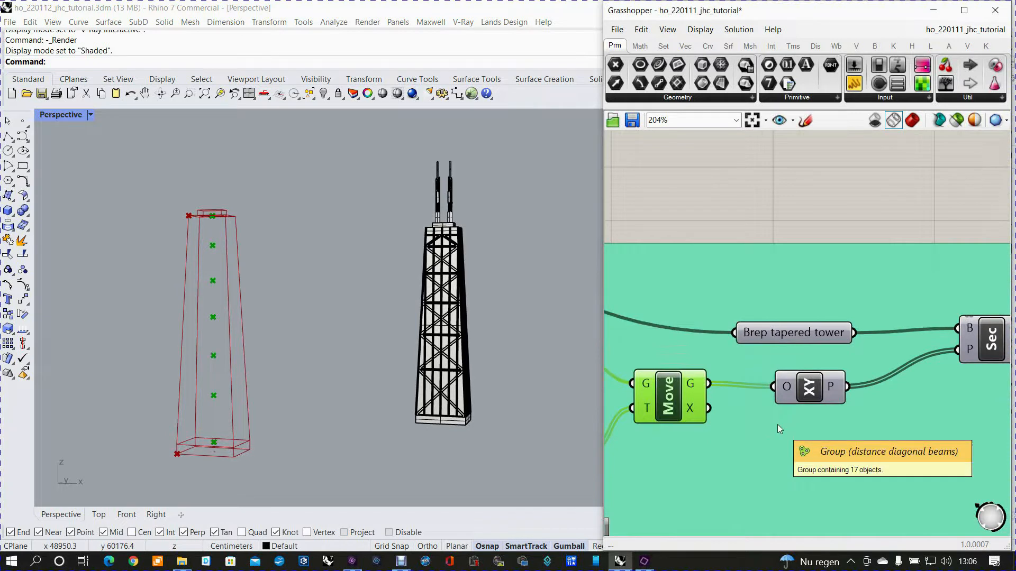
{"action": "right_click_drag", "start_coordinate": [813, 394], "coordinate": [645, 427]}
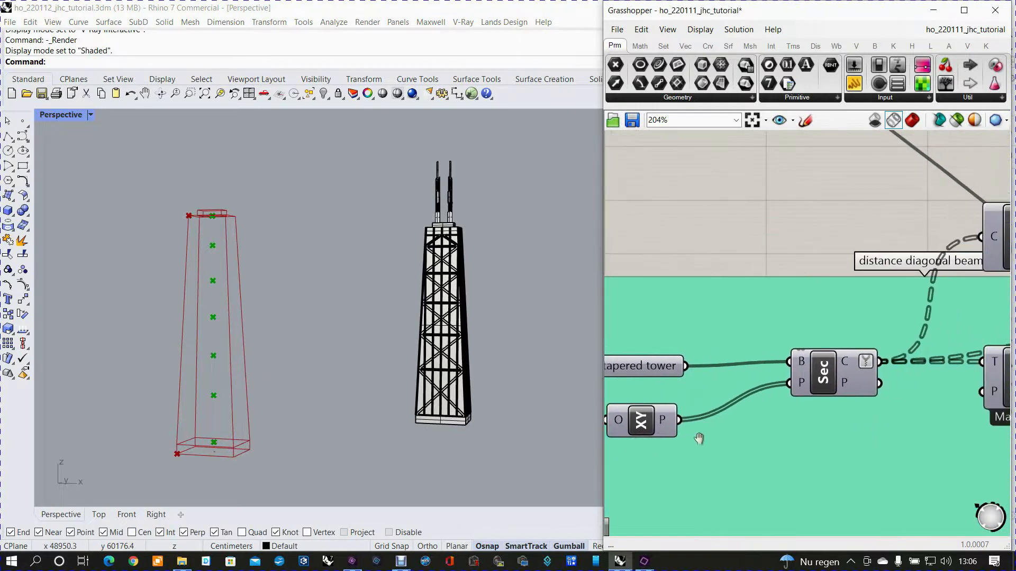
{"action": "left_click", "coordinate": [827, 374]}
{"action": "right_click", "coordinate": [827, 374]}
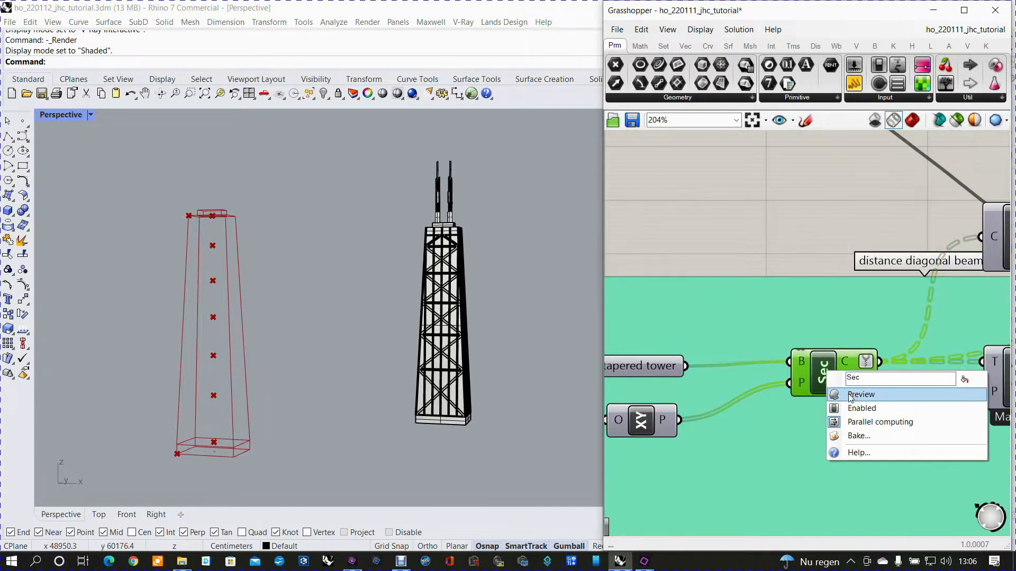
{"action": "left_click", "coordinate": [849, 394]}
- Examine the horizontal section curves along the tapered outline and compare them with the segments of the finished tower
{"action": "right_click_drag", "start_coordinate": [294, 437], "coordinate": [310, 449]}
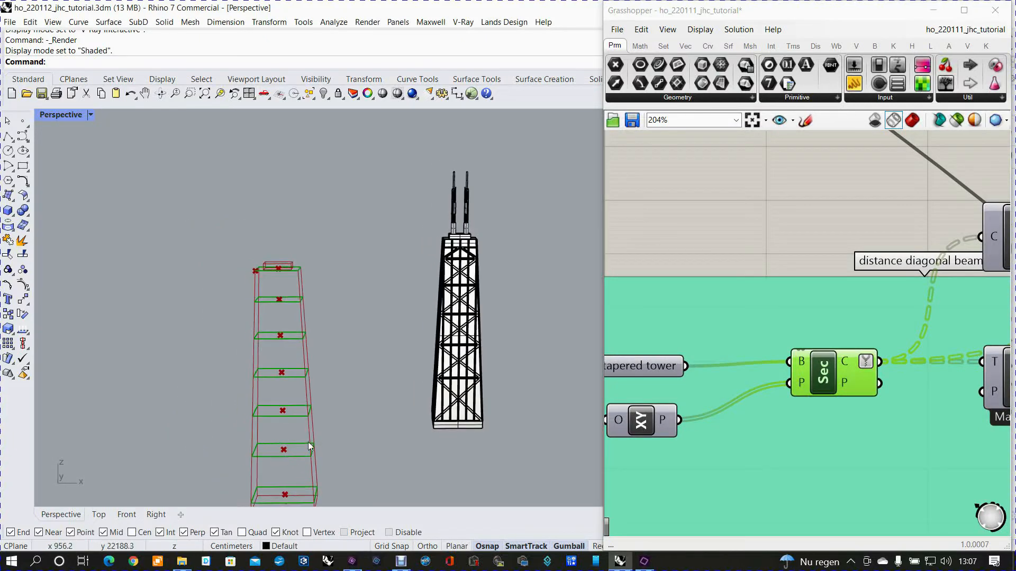
{"action": "right_click_drag", "start_coordinate": [617, 413], "coordinate": [724, 392]}
{"action": "right_click_drag", "start_coordinate": [424, 420], "coordinate": [335, 400]}
{"action": "scroll", "coordinate": [267, 410], "scroll_direction": "up", "scroll_amount": 5}
{"action": "scroll", "coordinate": [268, 412], "scroll_direction": "down", "scroll_amount": 5}
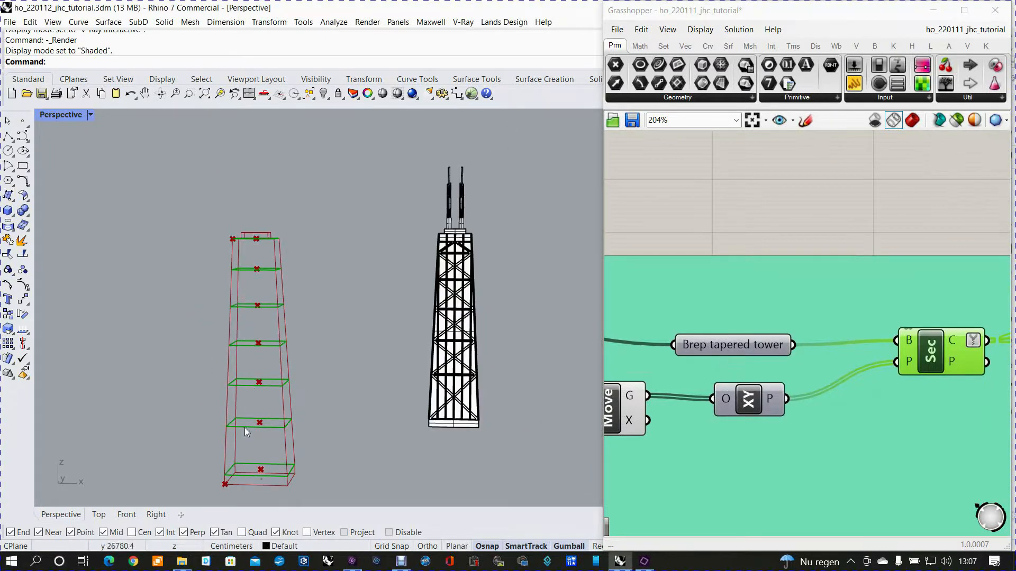
{"action": "right_click_drag", "start_coordinate": [333, 448], "coordinate": [324, 450]}
{"action": "right_click_drag", "start_coordinate": [265, 435], "coordinate": [278, 388], "text": "shift"}
{"action": "right_click_drag", "start_coordinate": [475, 372], "coordinate": [467, 377]}
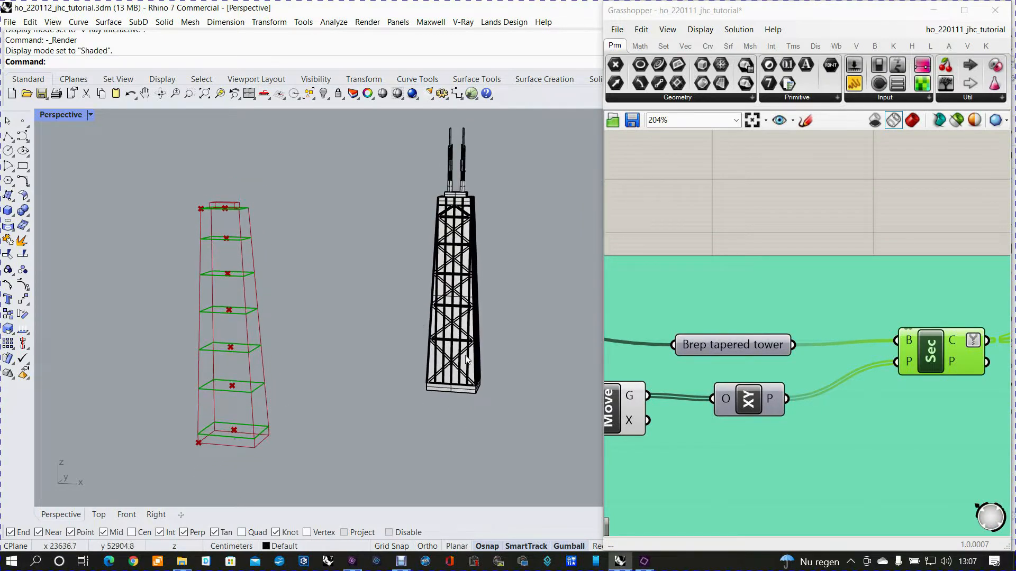
{"action": "scroll", "coordinate": [208, 416], "scroll_direction": "up", "scroll_amount": 5}
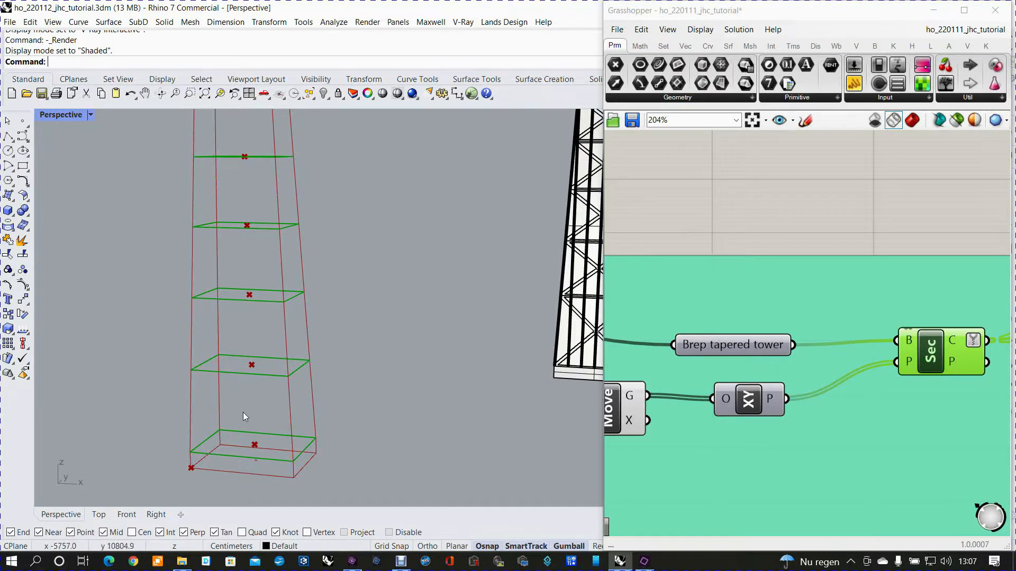
{"action": "scroll", "coordinate": [247, 404], "scroll_direction": "down", "scroll_amount": 5}
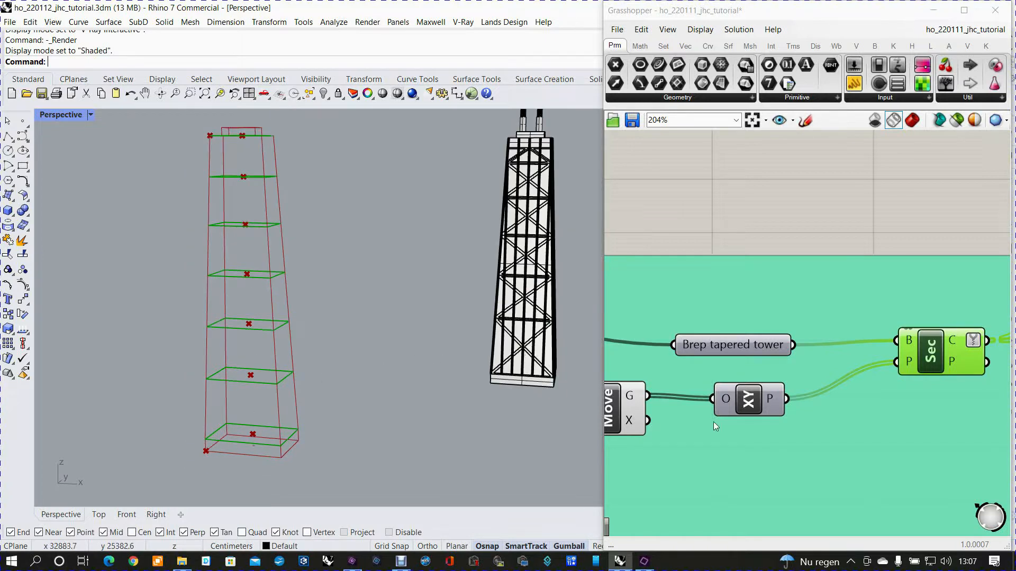
- Follow the section curves into the Branch, Flip and CP components, and study the direction of the rectangles in the perspective view
{"action": "scroll", "coordinate": [713, 422], "scroll_direction": "down", "scroll_amount": 6}
{"action": "right_click_drag", "start_coordinate": [804, 420], "coordinate": [686, 421]}
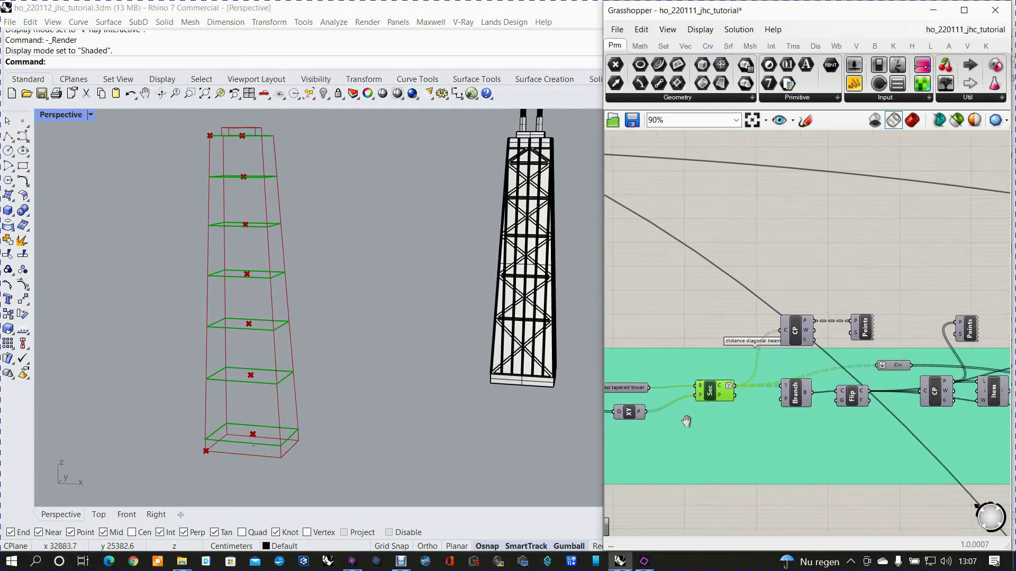
{"action": "scroll", "coordinate": [738, 427], "scroll_direction": "up", "scroll_amount": 2}
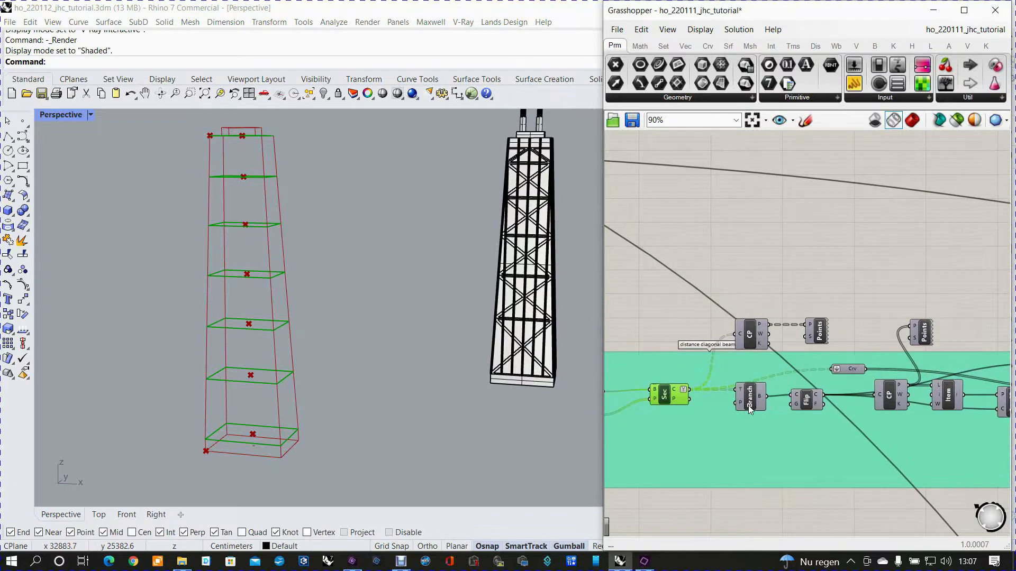
{"action": "scroll", "coordinate": [748, 405], "scroll_direction": "up", "scroll_amount": 1}
{"action": "right_click_drag", "start_coordinate": [766, 405], "coordinate": [664, 393]}
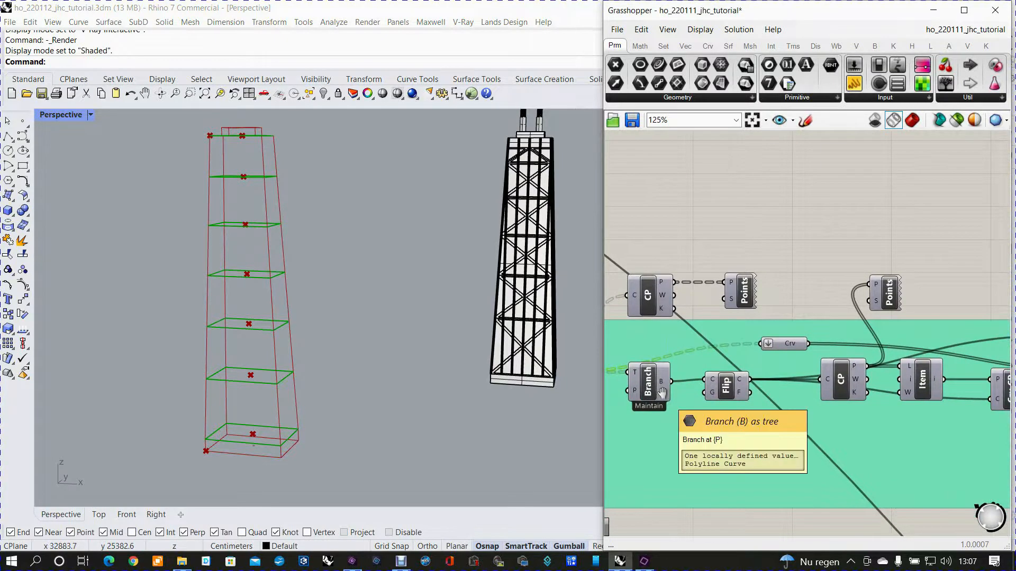
{"action": "right_click_drag", "start_coordinate": [719, 374], "coordinate": [729, 399]}
{"action": "right_click_drag", "start_coordinate": [379, 318], "coordinate": [349, 316]}
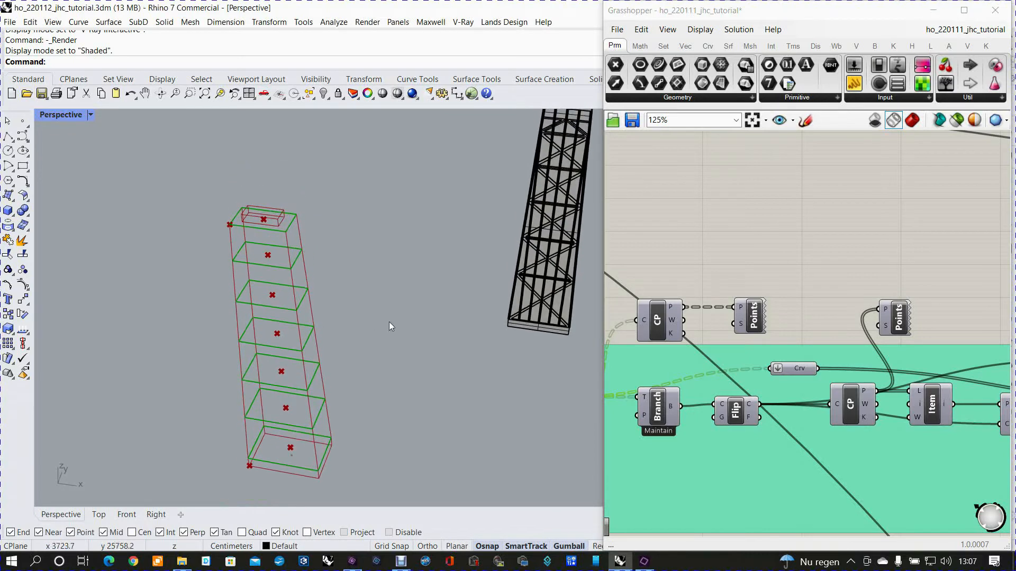
{"action": "scroll", "coordinate": [678, 381], "scroll_direction": "up", "scroll_amount": 2}
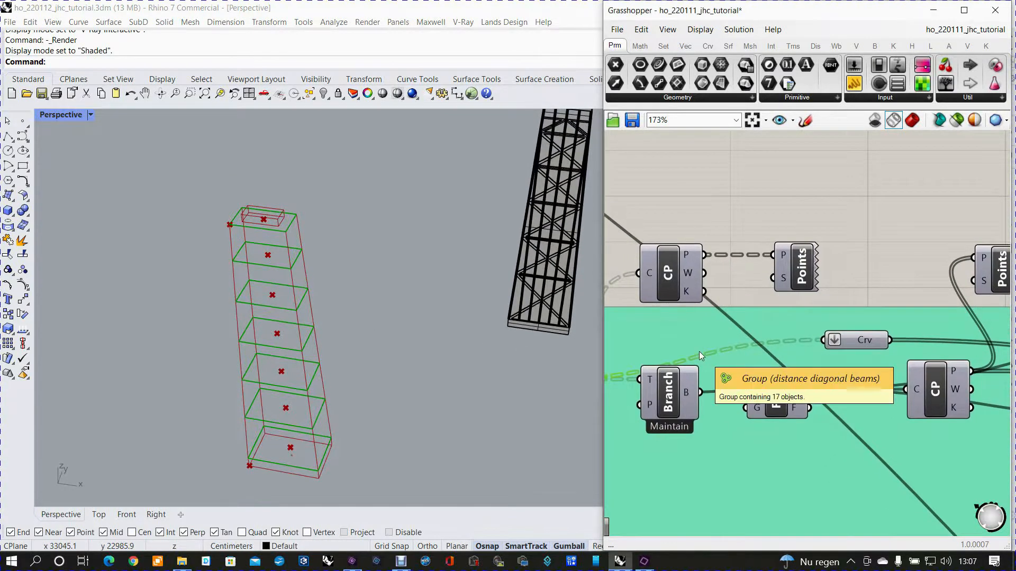
{"action": "mouse_move", "coordinate": [283, 290]}
{"action": "right_mouse_down"}
{"action": "mouse_move", "coordinate": [282, 301]}
{"action": "mouse_move", "coordinate": [297, 285]}
{"action": "right_mouse_up"}
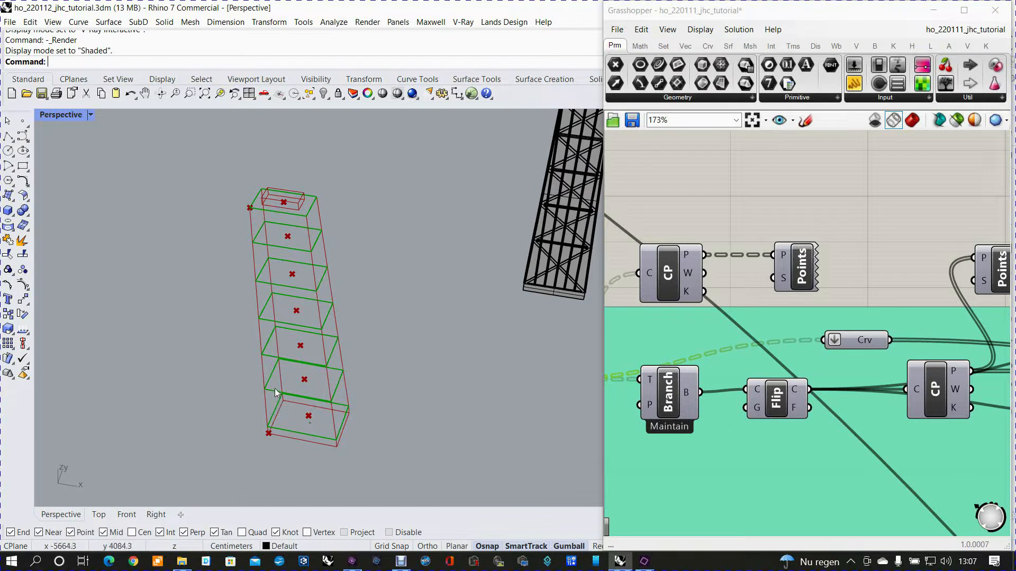
- Turn on the preview of the Points list attached to the CP component that reads the unflipped section curves
{"action": "right_click_drag", "start_coordinate": [786, 377], "coordinate": [741, 365]}
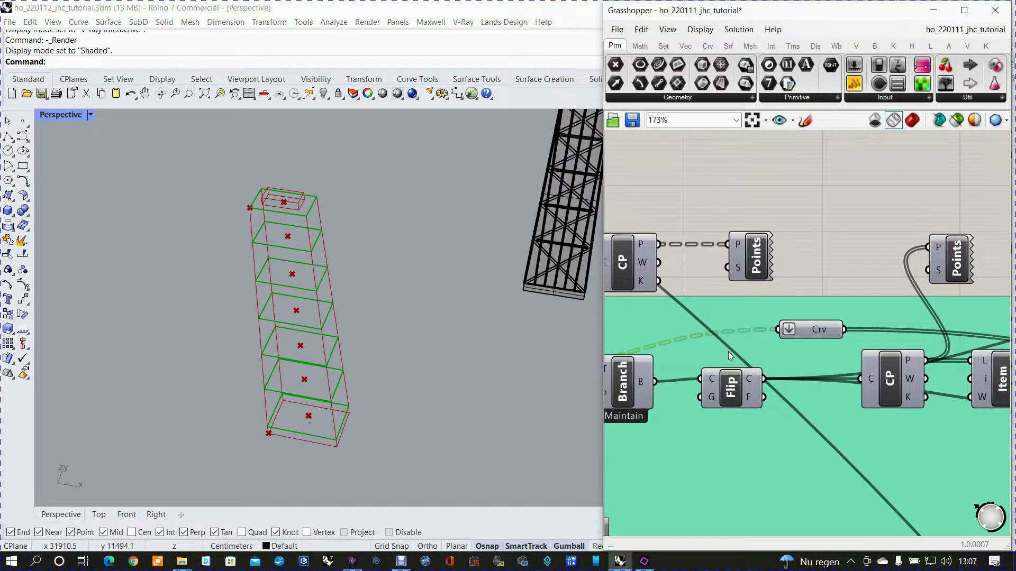
{"action": "right_click", "coordinate": [744, 262]}
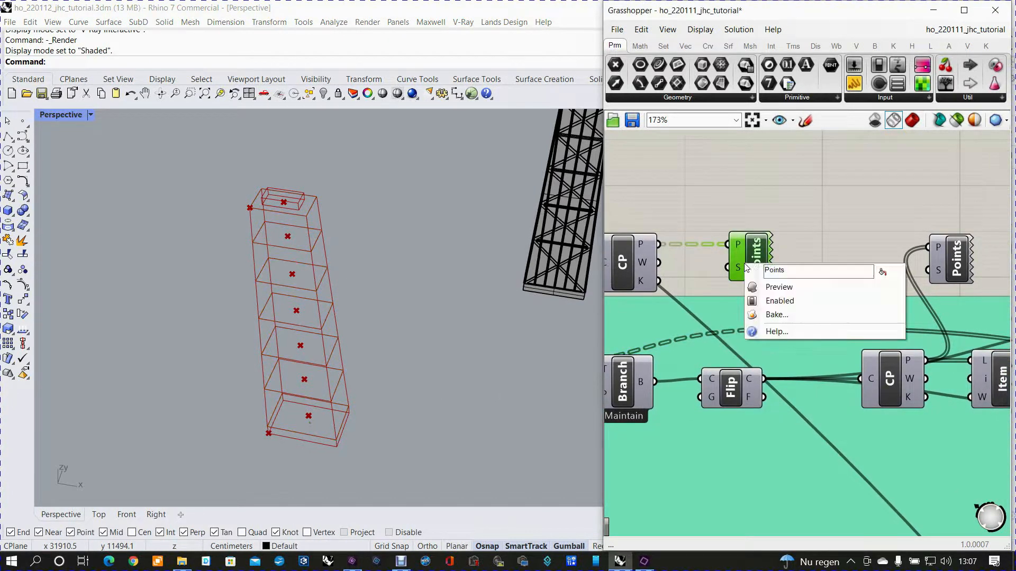
{"action": "left_click", "coordinate": [767, 288]}
{"action": "scroll", "coordinate": [257, 202], "scroll_direction": "up", "scroll_amount": 8}
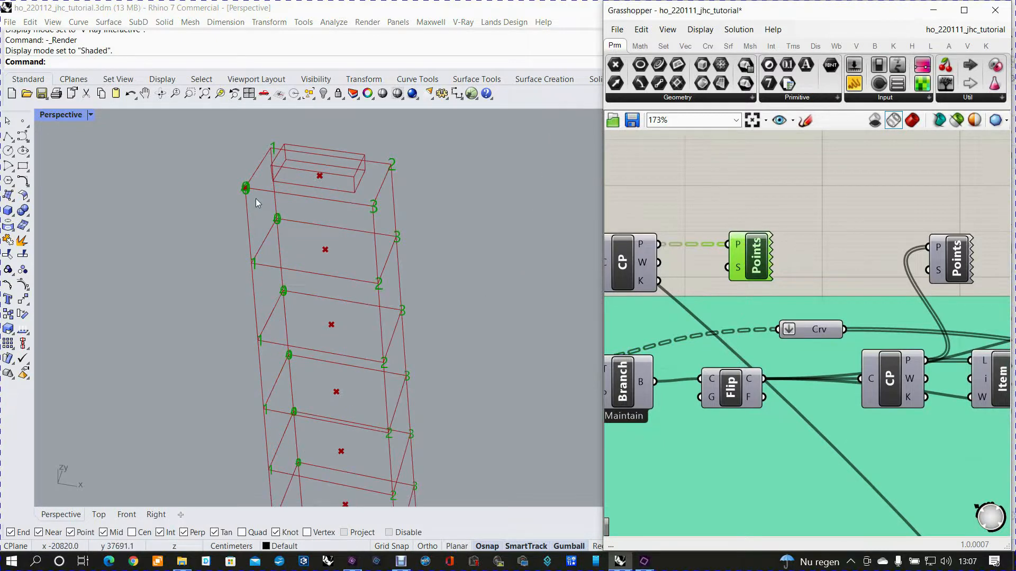
- Examine the corner-point numbering of the section rectangles down the tower and from above in the Top view, comparing the top rectangle with the others
{"action": "scroll", "coordinate": [256, 199], "scroll_direction": "down", "scroll_amount": 3}
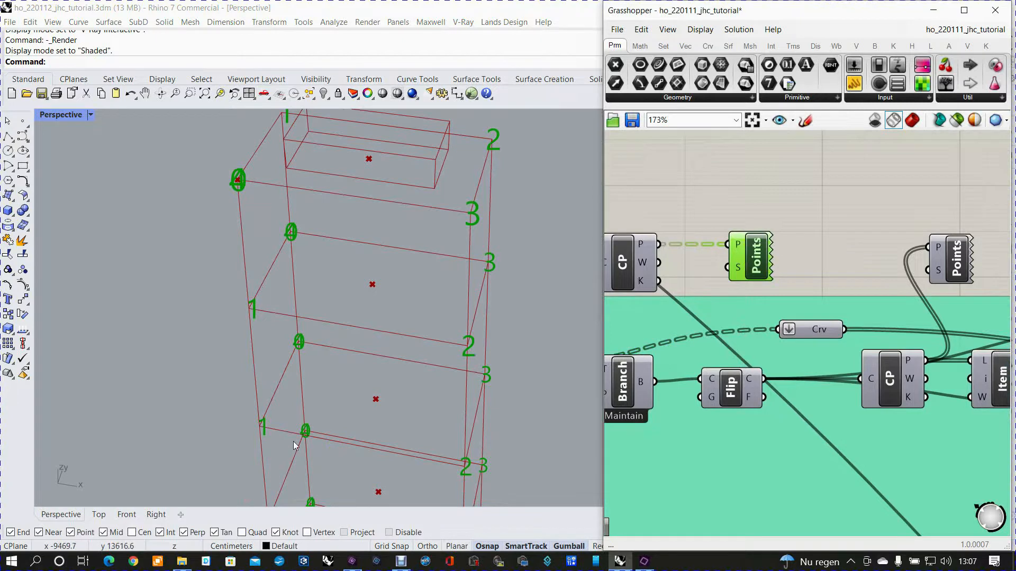
{"action": "right_click_drag", "start_coordinate": [293, 434], "coordinate": [296, 344], "text": "shift"}
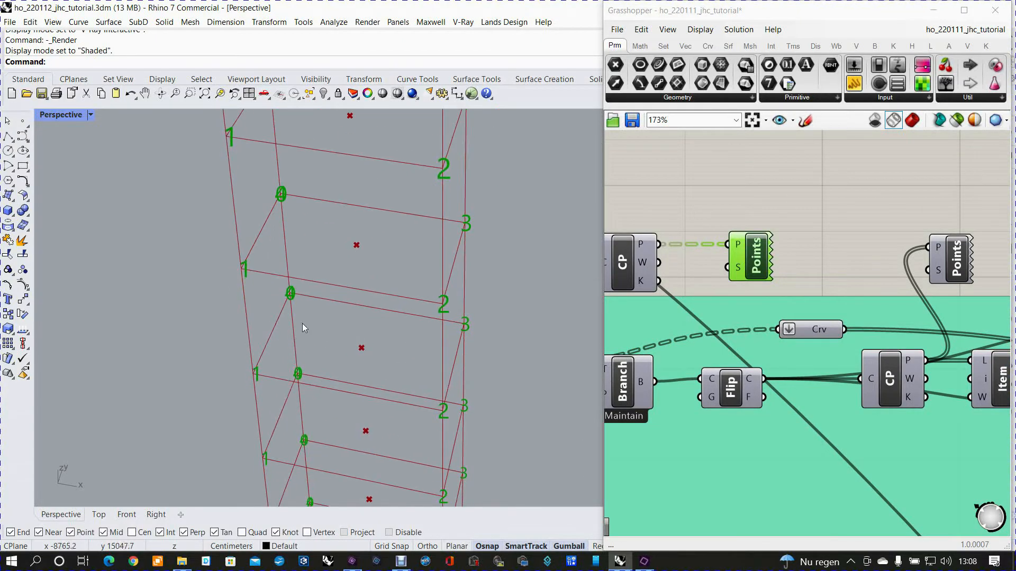
{"action": "left_click", "coordinate": [99, 514]}
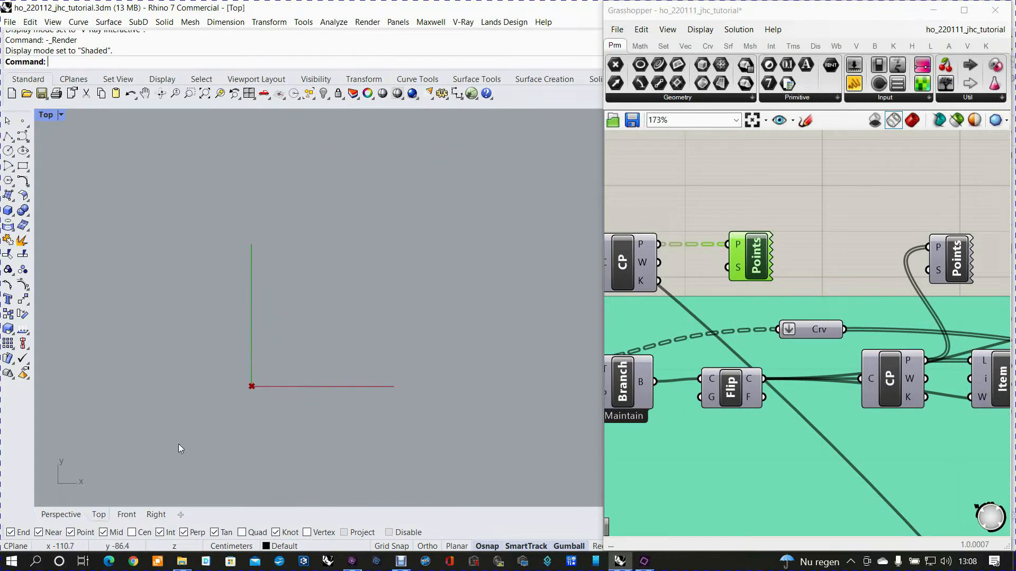
{"action": "scroll", "coordinate": [232, 391], "scroll_direction": "up", "scroll_amount": 5}
{"action": "scroll", "coordinate": [248, 400], "scroll_direction": "down", "scroll_amount": 8}
{"action": "right_click_drag", "start_coordinate": [249, 404], "coordinate": [222, 420]}
{"action": "scroll", "coordinate": [264, 406], "scroll_direction": "up", "scroll_amount": 8}
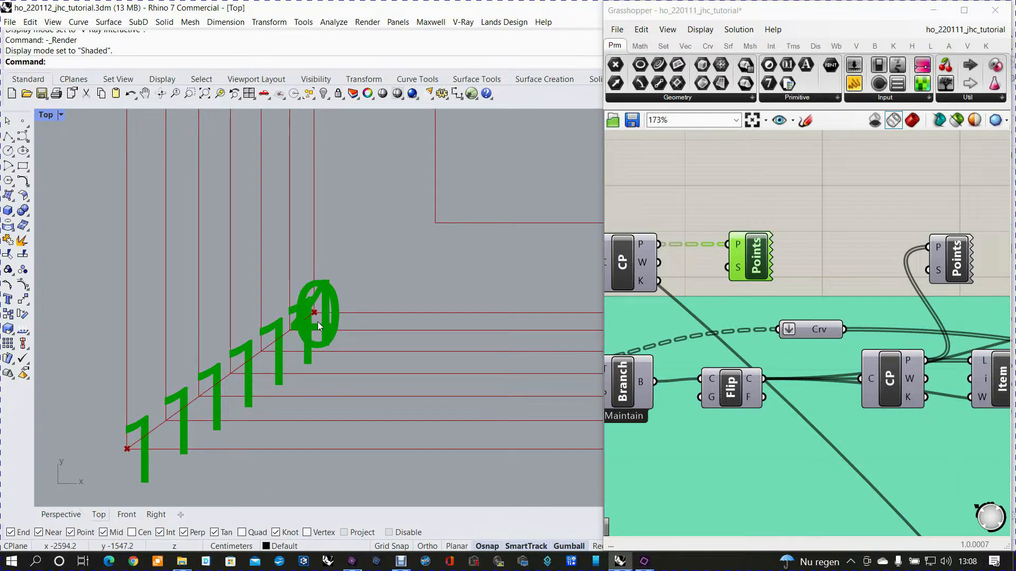
{"action": "scroll", "coordinate": [310, 363], "scroll_direction": "down", "scroll_amount": 5}
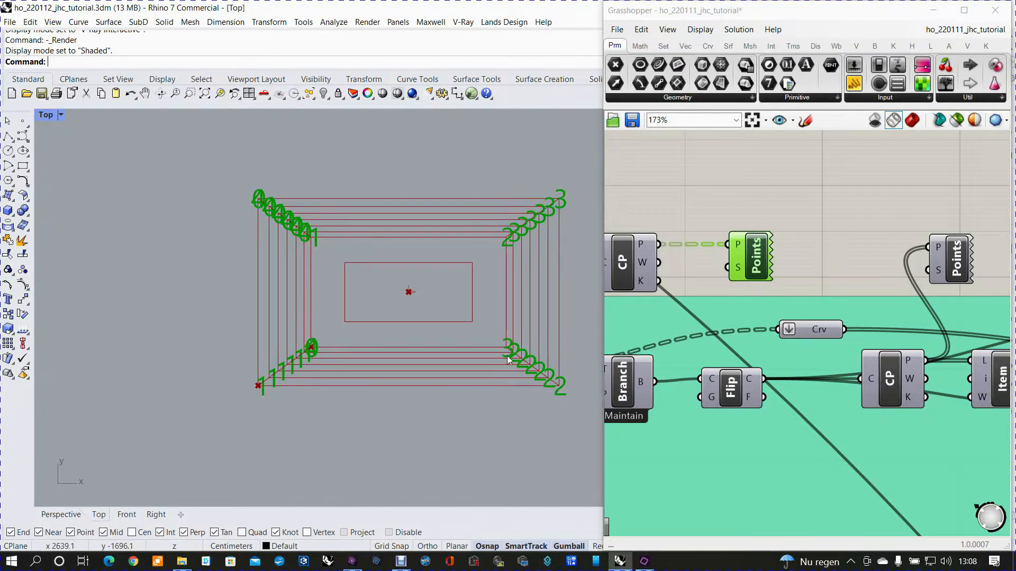
{"action": "scroll", "coordinate": [511, 349], "scroll_direction": "up", "scroll_amount": 2}
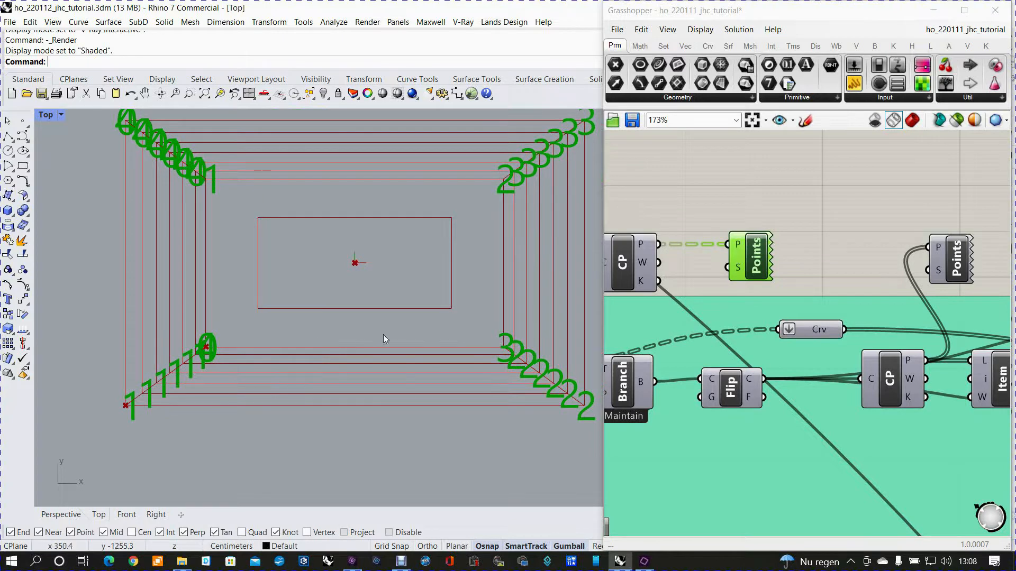
- Return to the Perspective view and study the point numbering on the tower's uppermost section rectangles
{"action": "left_click", "coordinate": [74, 516]}
{"action": "scroll", "coordinate": [221, 449], "scroll_direction": "down", "scroll_amount": 5}
{"action": "scroll", "coordinate": [225, 379], "scroll_direction": "up", "scroll_amount": 2}
{"action": "scroll", "coordinate": [225, 379], "scroll_direction": "down", "scroll_amount": 4}
{"action": "right_click_drag", "start_coordinate": [262, 487], "coordinate": [258, 443]}
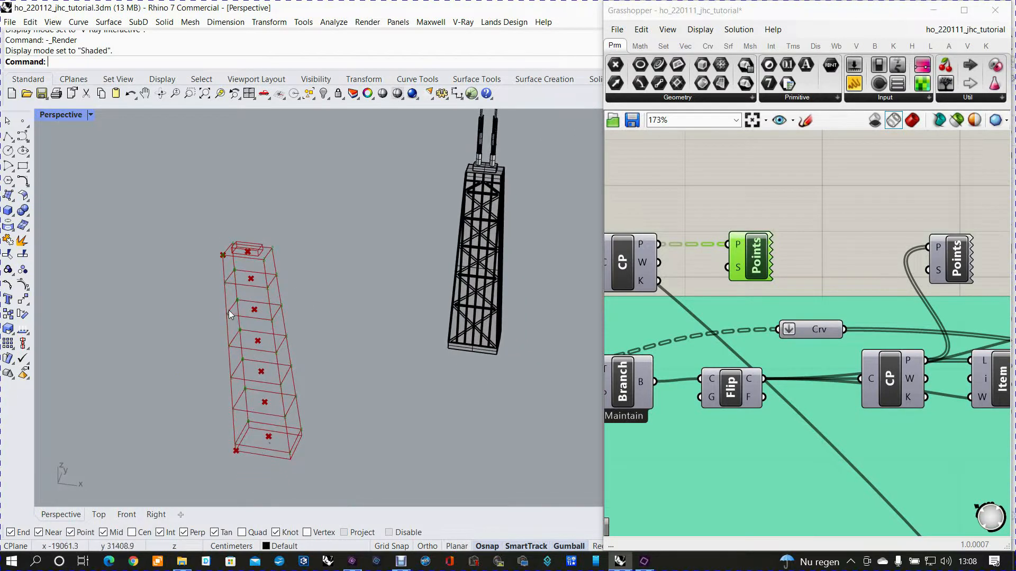
{"action": "right_click_drag", "start_coordinate": [235, 285], "coordinate": [235, 271]}
{"action": "scroll", "coordinate": [222, 296], "scroll_direction": "up", "scroll_amount": 3}
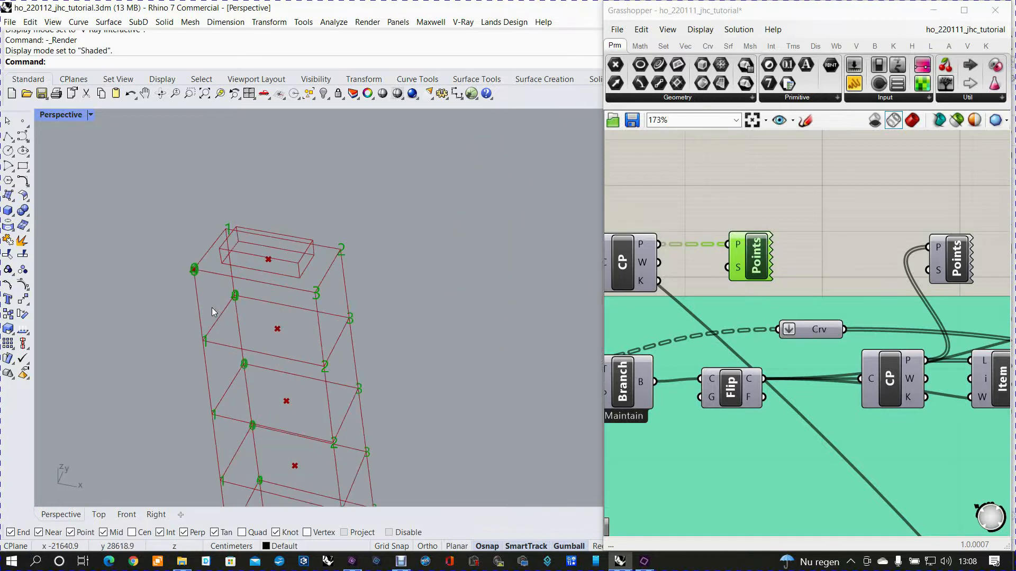
{"action": "mouse_move", "coordinate": [302, 301]}
{"action": "right_mouse_down"}
{"action": "mouse_move", "coordinate": [320, 308]}
{"action": "mouse_move", "coordinate": [305, 309]}
{"action": "right_mouse_up"}
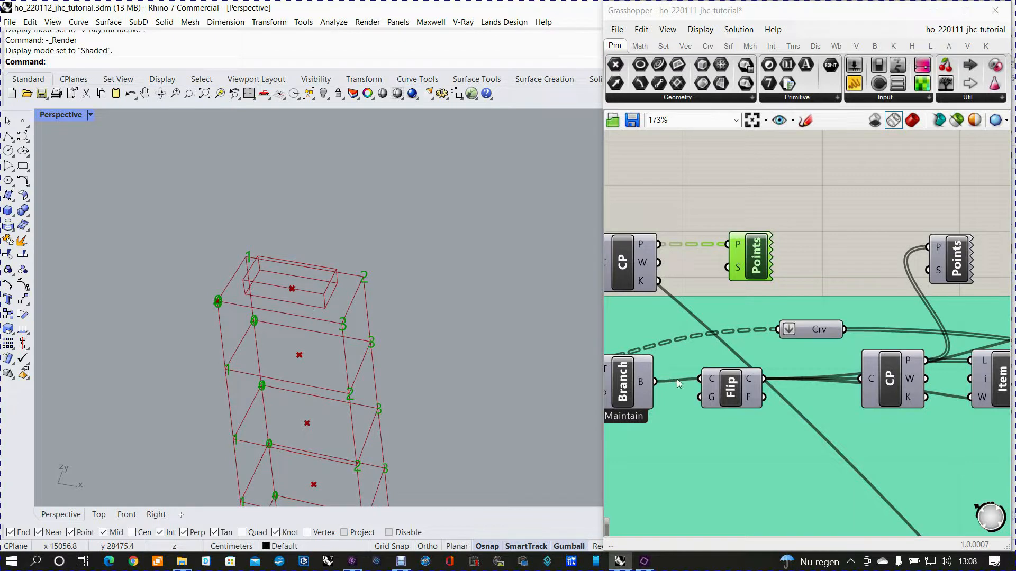
- Turn on the preview of the Flip component and turn off that of the Points list reading the unflipped curves
{"action": "right_click_drag", "start_coordinate": [729, 387], "coordinate": [746, 346]}
{"action": "left_click", "coordinate": [748, 349]}
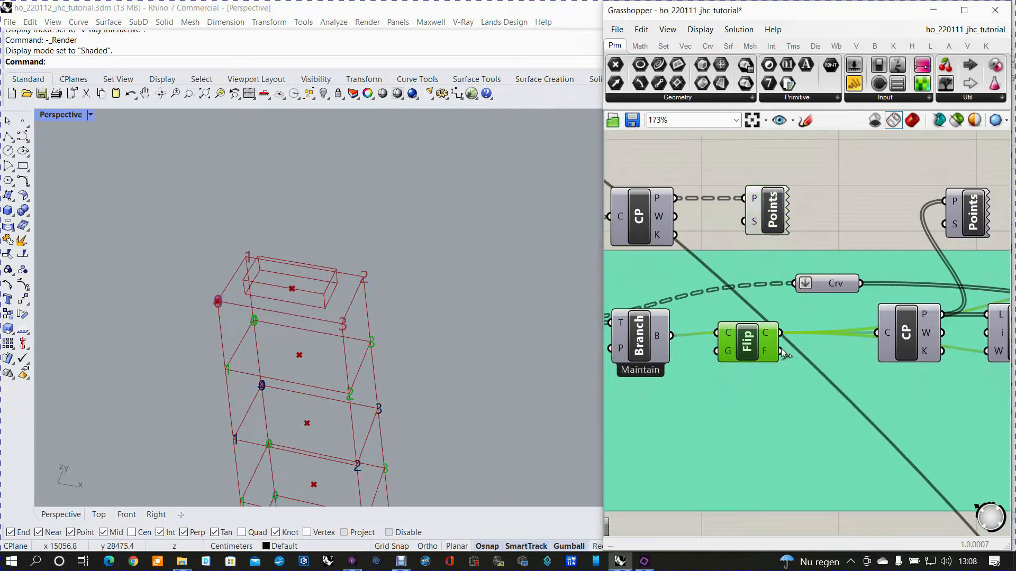
{"action": "right_click", "coordinate": [751, 345]}
{"action": "left_click", "coordinate": [778, 364]}
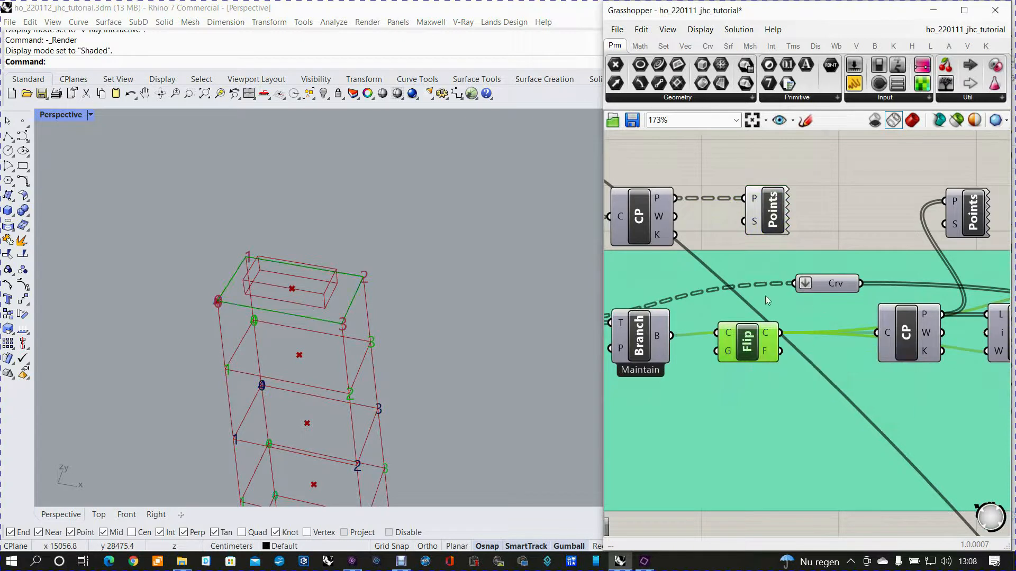
{"action": "left_click", "coordinate": [757, 219]}
{"action": "right_click", "coordinate": [764, 205]}
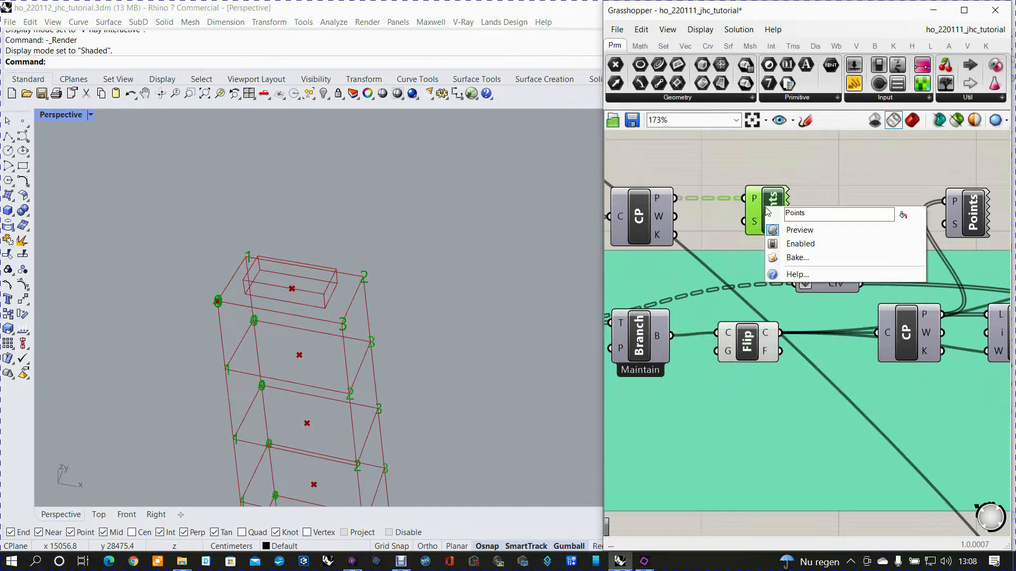
{"action": "left_click", "coordinate": [783, 229]}
- Turn on the preview of the Points list attached to the CP component that reads the flipped curve
{"action": "right_click_drag", "start_coordinate": [972, 233], "coordinate": [814, 336]}
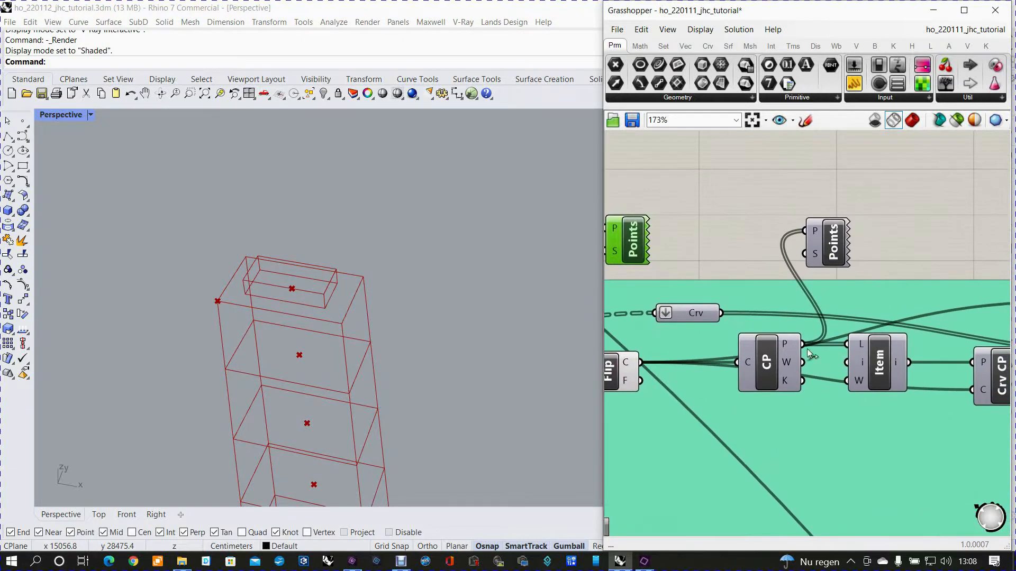
{"action": "left_click_drag", "start_coordinate": [771, 362], "coordinate": [772, 368]}
{"action": "left_click", "coordinate": [833, 246]}
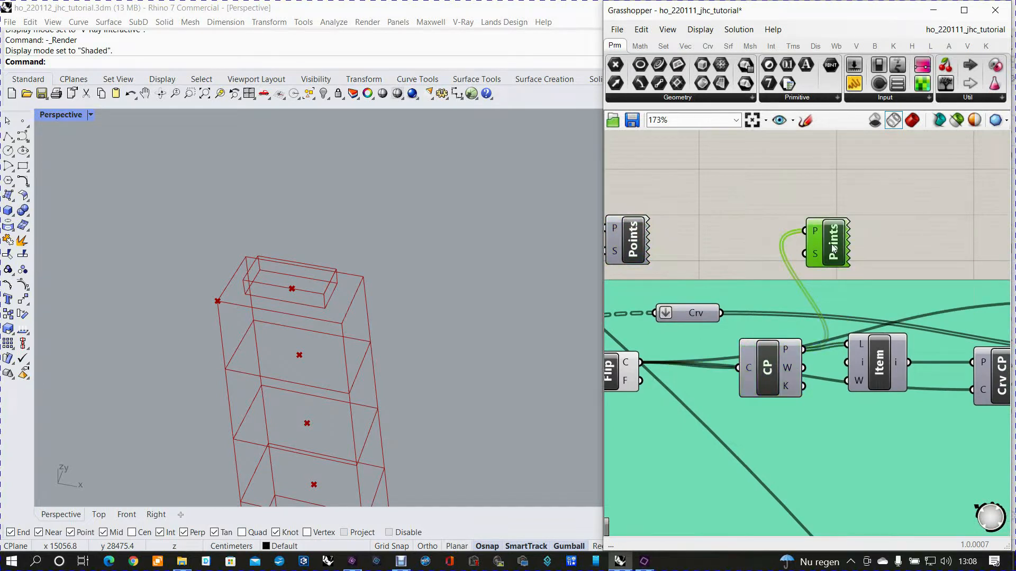
{"action": "right_click", "coordinate": [830, 243]}
{"action": "left_click", "coordinate": [850, 266]}
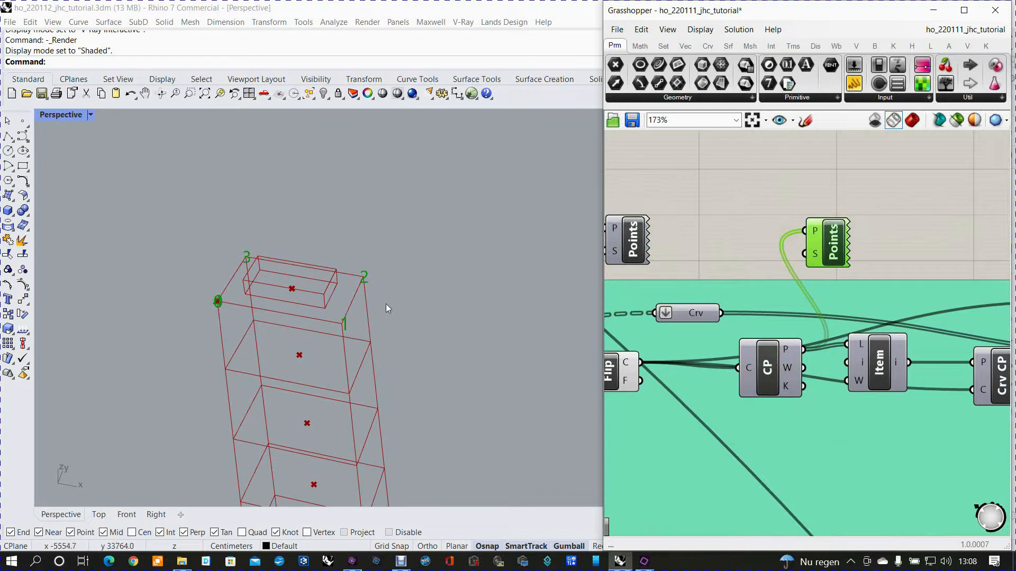
- Follow the flipped curve through Item and Crv CP to the Seam component and turn on Seam's preview
{"action": "scroll", "coordinate": [828, 273], "scroll_direction": "down", "scroll_amount": 3}
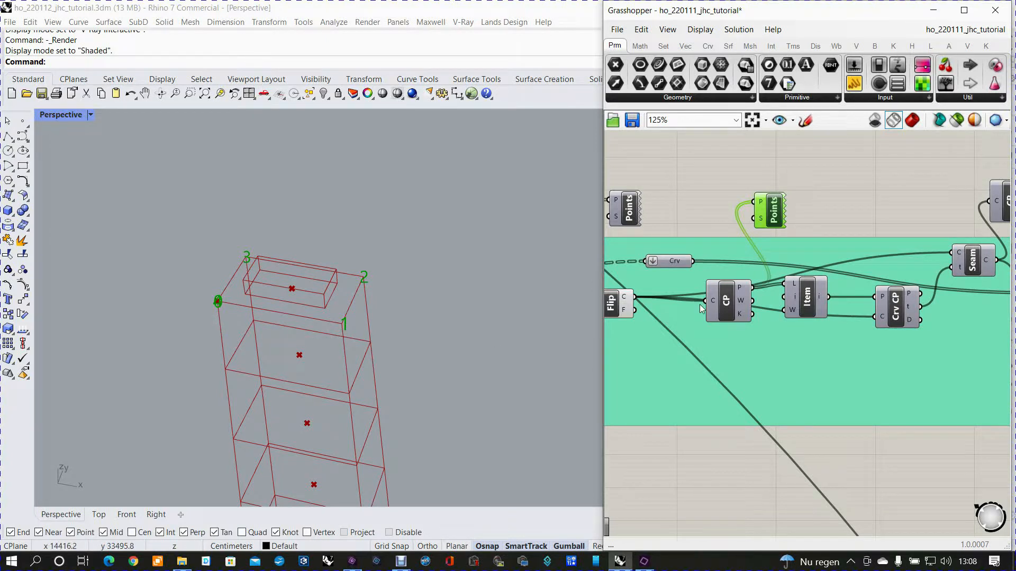
{"action": "right_click_drag", "start_coordinate": [797, 306], "coordinate": [756, 297]}
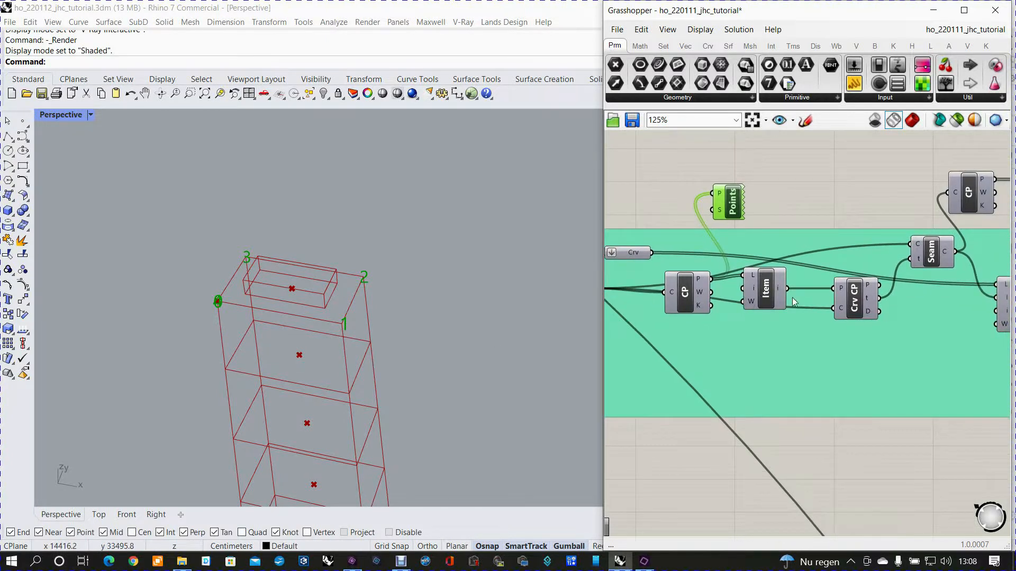
{"action": "left_click", "coordinate": [931, 253]}
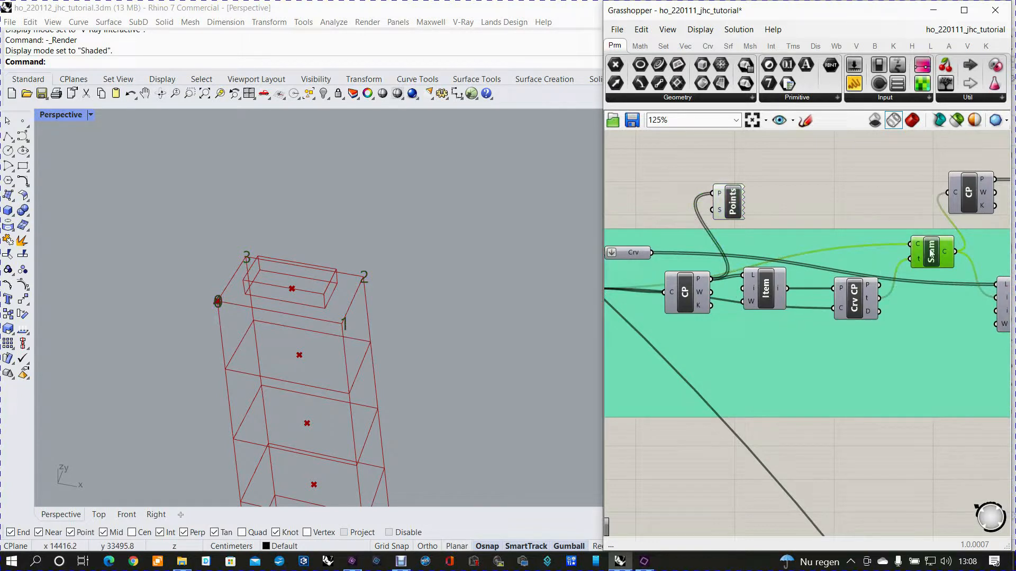
{"action": "right_click", "coordinate": [932, 253]}
{"action": "left_click", "coordinate": [905, 271]}
- Turn on the preview of the Crv CP component and inspect its parameter output and the Item component's output point
{"action": "left_click", "coordinate": [857, 306]}
{"action": "right_click", "coordinate": [855, 304]}
{"action": "left_click", "coordinate": [862, 326]}
{"action": "scroll", "coordinate": [859, 316], "scroll_direction": "up", "scroll_amount": 3}
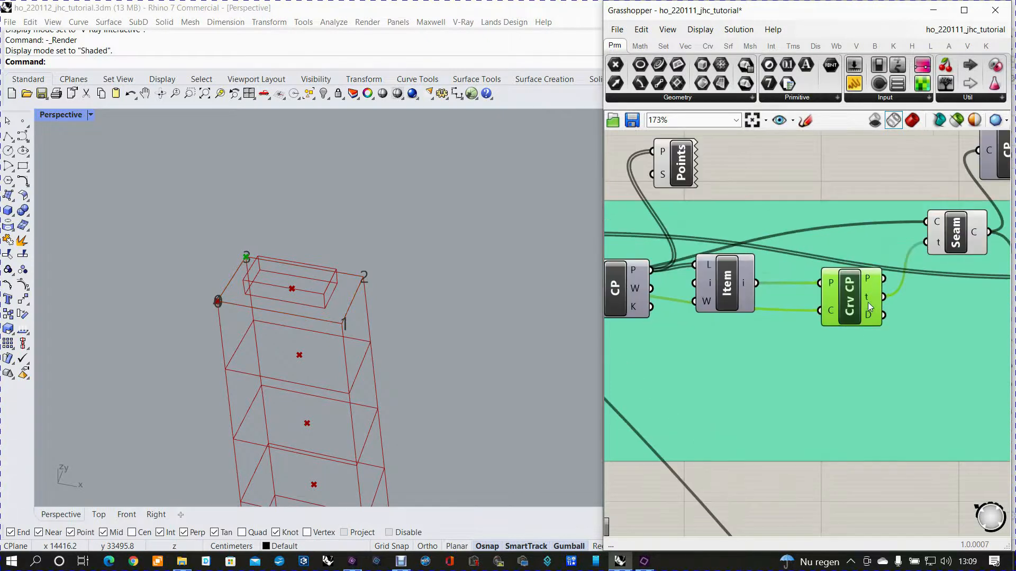
{"action": "mouse_move", "coordinate": [868, 299]}
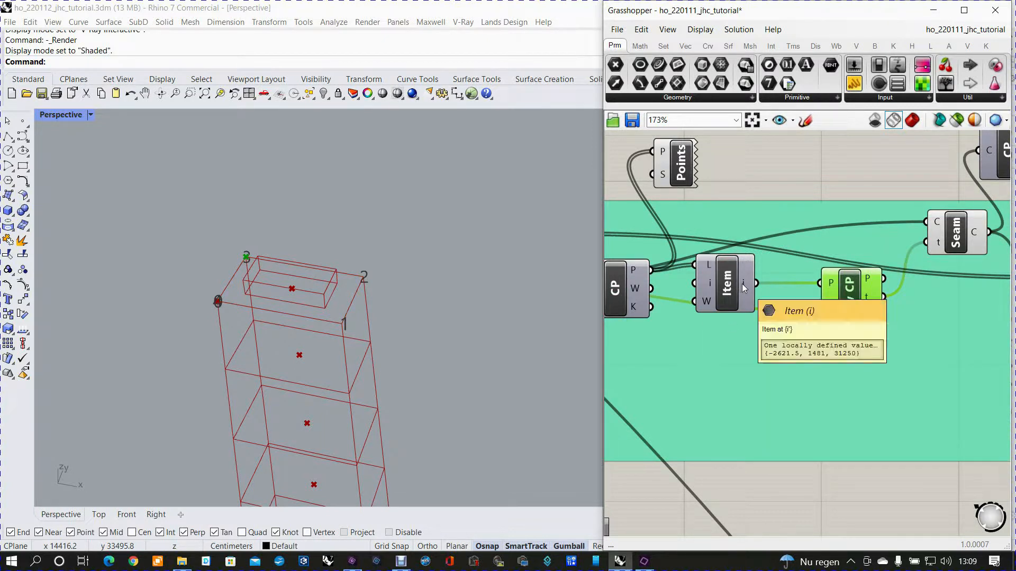
{"action": "mouse_move", "coordinate": [712, 283]}
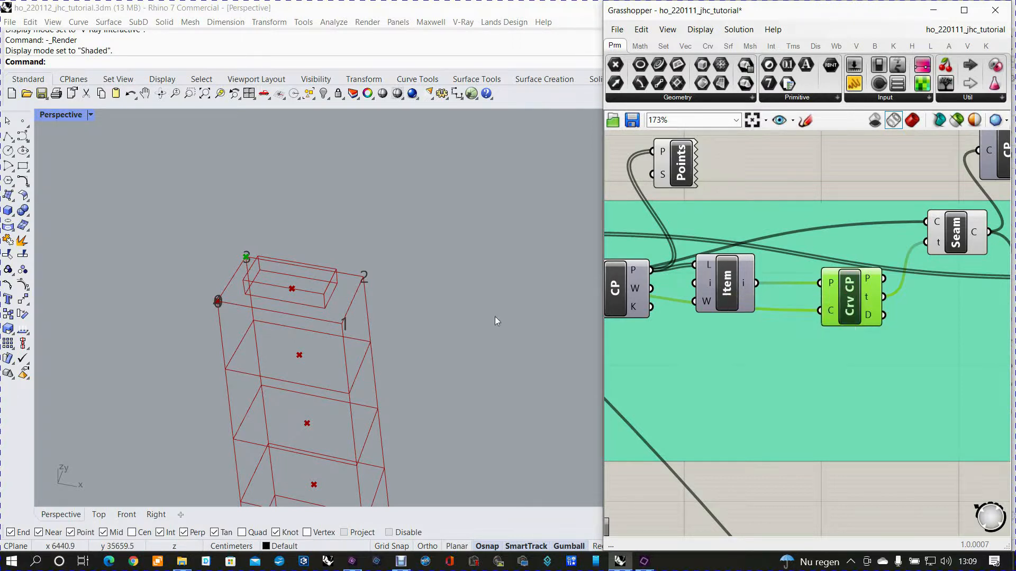
- Turn on the preview of the Item component and compare its point with the Curve Closest Point component
{"action": "left_click", "coordinate": [727, 286]}
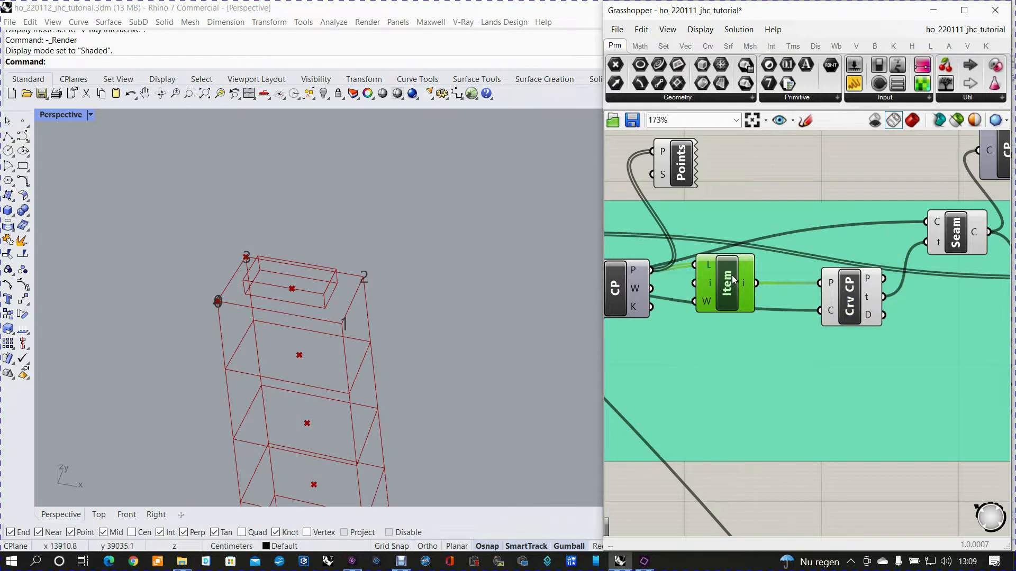
{"action": "right_click", "coordinate": [732, 276]}
{"action": "left_click", "coordinate": [748, 299]}
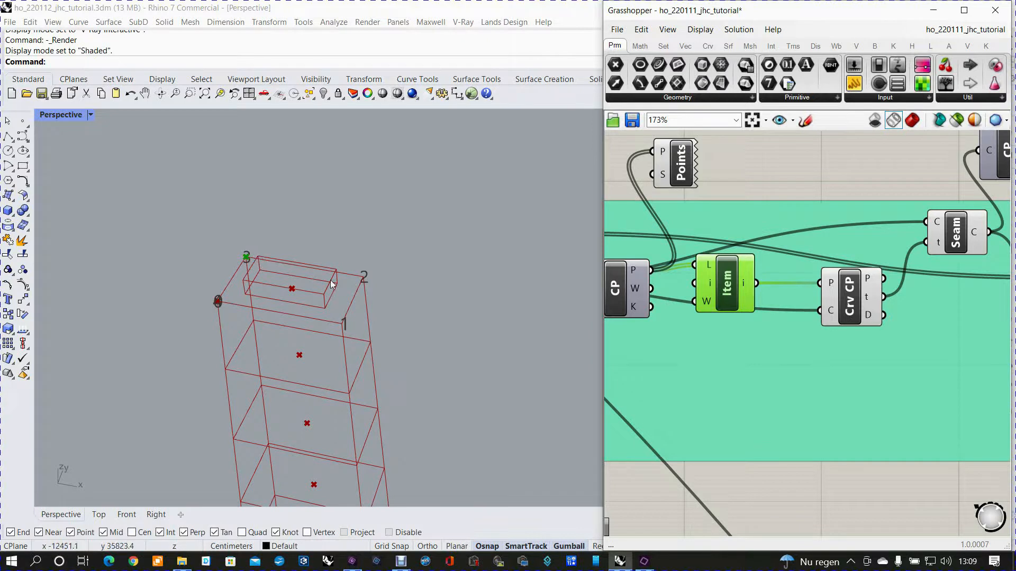
{"action": "left_click", "coordinate": [848, 303]}
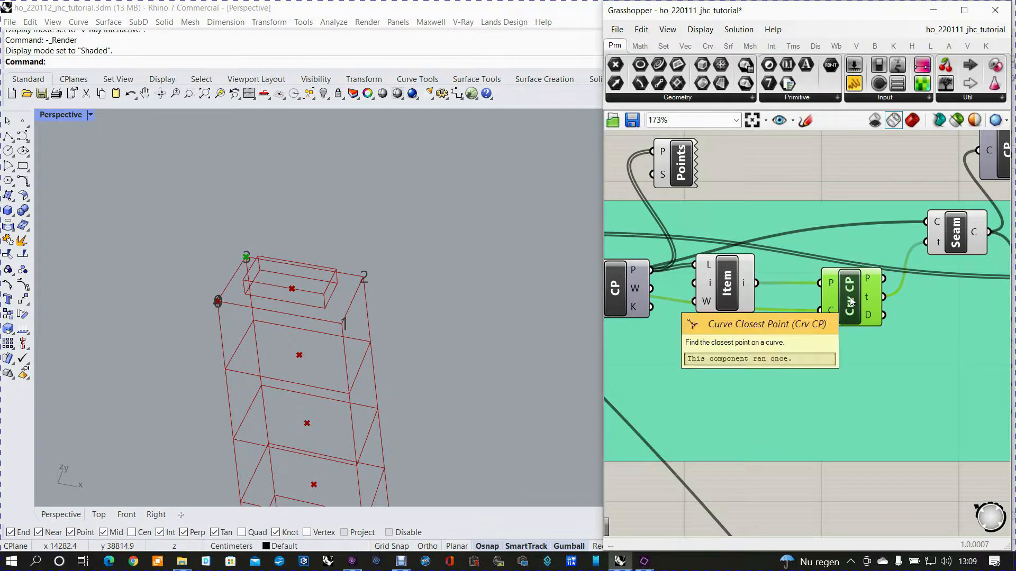
- Highlight the curve from the Seam component and turn on the preview of the CP component that reads it
{"action": "right_click_drag", "start_coordinate": [850, 302], "coordinate": [742, 301]}
{"action": "left_click", "coordinate": [862, 241]}
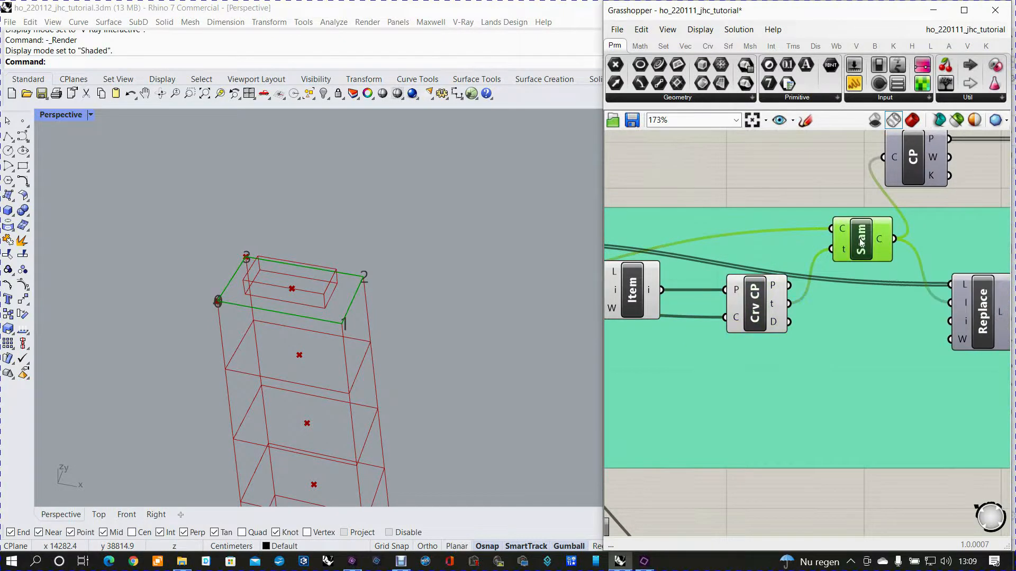
{"action": "right_click_drag", "start_coordinate": [869, 231], "coordinate": [835, 293]}
{"action": "left_click", "coordinate": [868, 224]}
{"action": "right_click", "coordinate": [869, 224]}
{"action": "left_click", "coordinate": [888, 246]}
- Turn on the preview of the Points list attached to the CP component after Seam
{"action": "right_click_drag", "start_coordinate": [836, 254], "coordinate": [694, 278]}
{"action": "left_click", "coordinate": [870, 243]}
{"action": "right_click", "coordinate": [869, 241]}
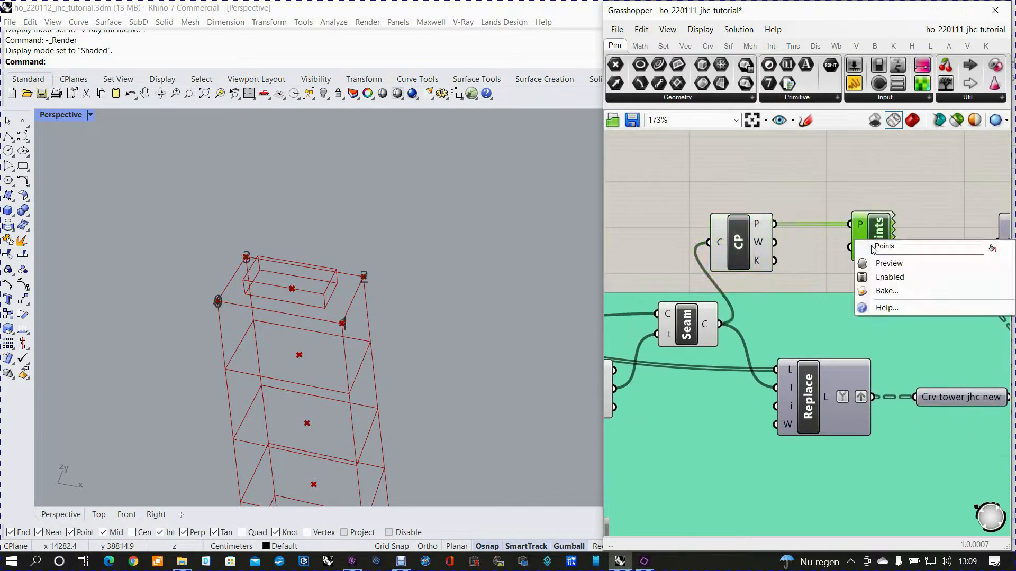
{"action": "left_click", "coordinate": [880, 264]}
- Turn off the preview of the flipped curve's Points list and the Item, Crv CP, Seam and following CP components together
{"action": "right_click_drag", "start_coordinate": [843, 322], "coordinate": [915, 305]}
{"action": "right_click_drag", "start_coordinate": [801, 331], "coordinate": [925, 307]}
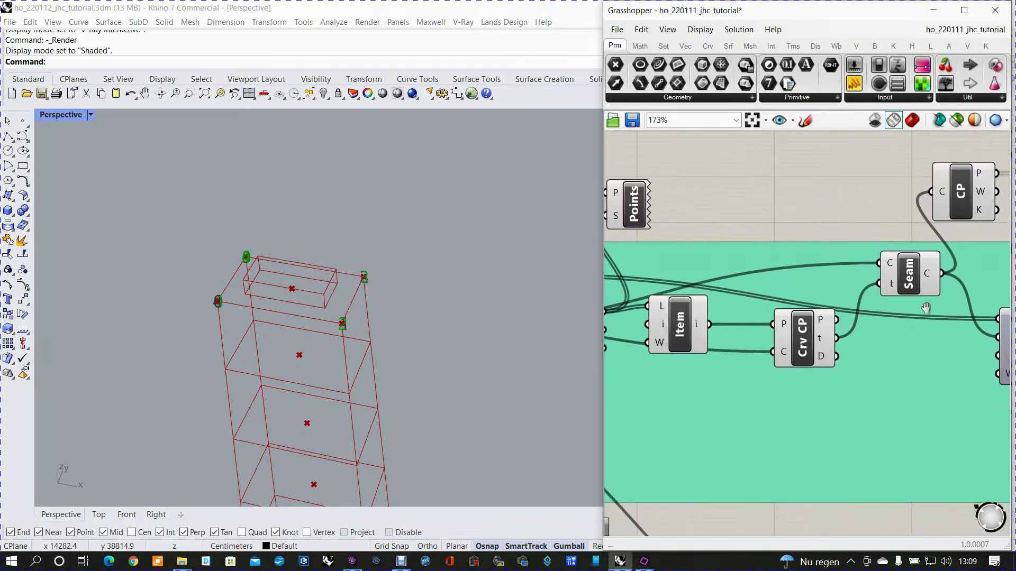
{"action": "scroll", "coordinate": [857, 325], "scroll_direction": "down", "scroll_amount": 3}
{"action": "left_click_drag", "start_coordinate": [666, 198], "coordinate": [948, 401]}
{"action": "right_click", "coordinate": [770, 192]}
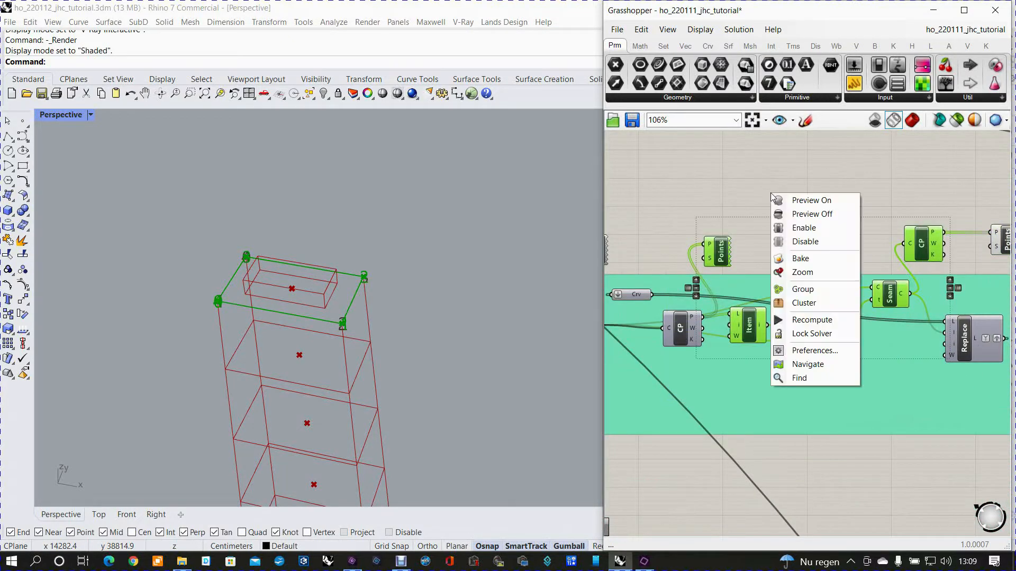
{"action": "left_click", "coordinate": [805, 214]}
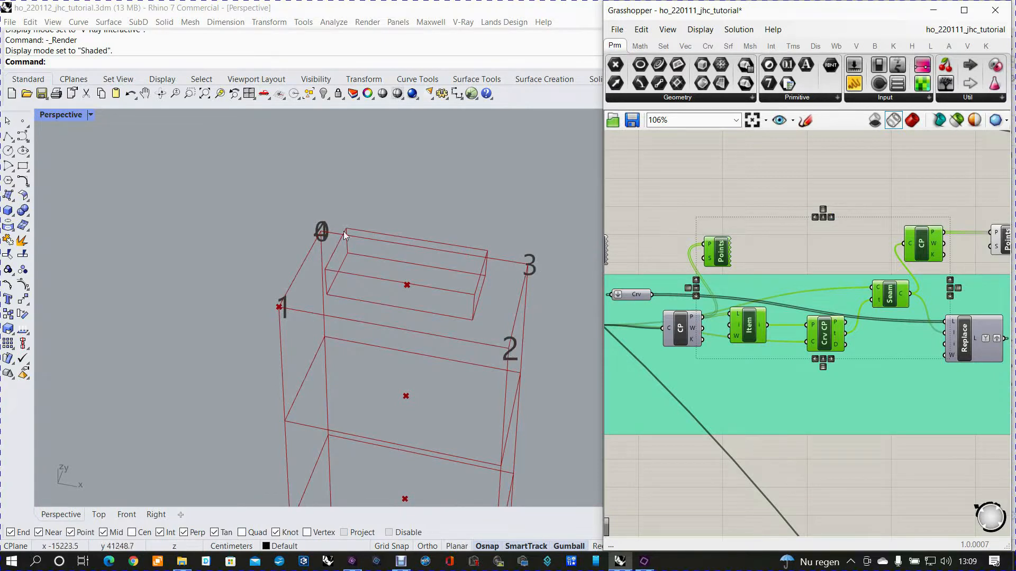
- Check the renumbered corners of the top rectangle, and turn off the preview of the Points list that follows Seam
{"action": "scroll", "coordinate": [284, 299], "scroll_direction": "down", "scroll_amount": 5}
{"action": "scroll", "coordinate": [840, 303], "scroll_direction": "down", "scroll_amount": 3}
{"action": "right_click_drag", "start_coordinate": [843, 286], "coordinate": [616, 266]}
{"action": "left_click_drag", "start_coordinate": [695, 211], "coordinate": [741, 250]}
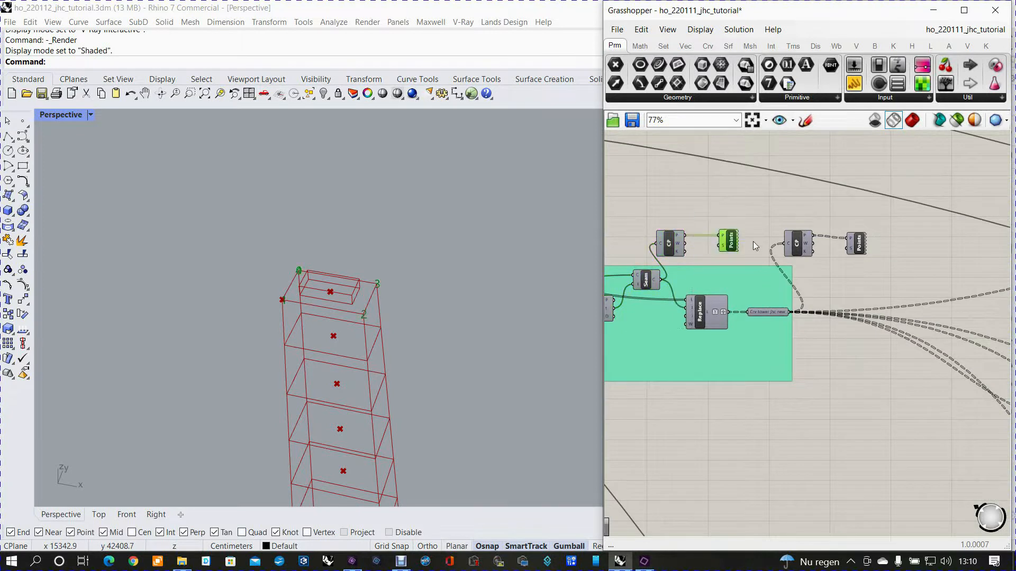
{"action": "right_click", "coordinate": [728, 214]}
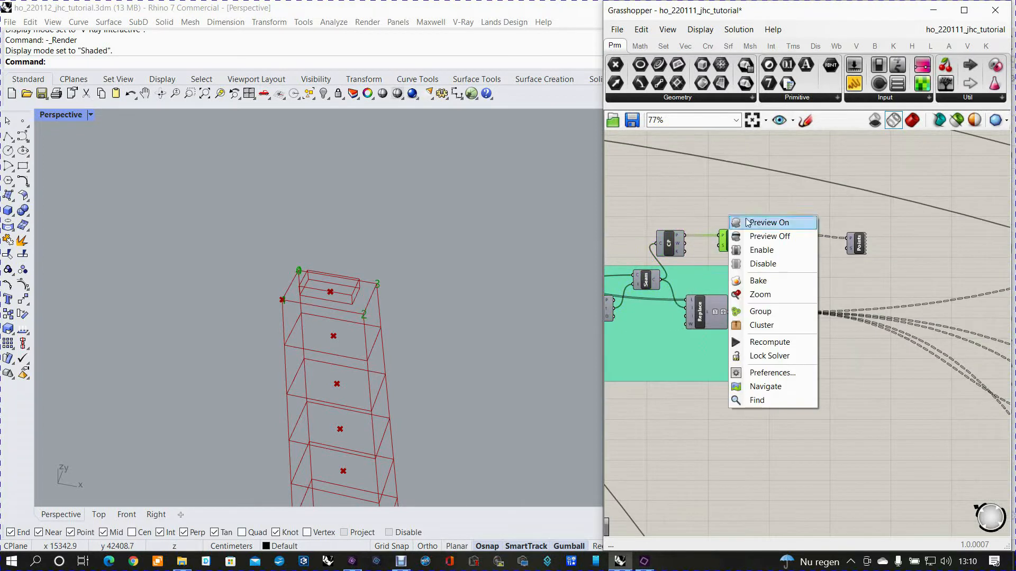
{"action": "left_click", "coordinate": [770, 241]}
- Turn on the preview of the Points list for the Crv tower jhc new curves and view its numbering in the Top view
{"action": "left_click", "coordinate": [856, 245]}
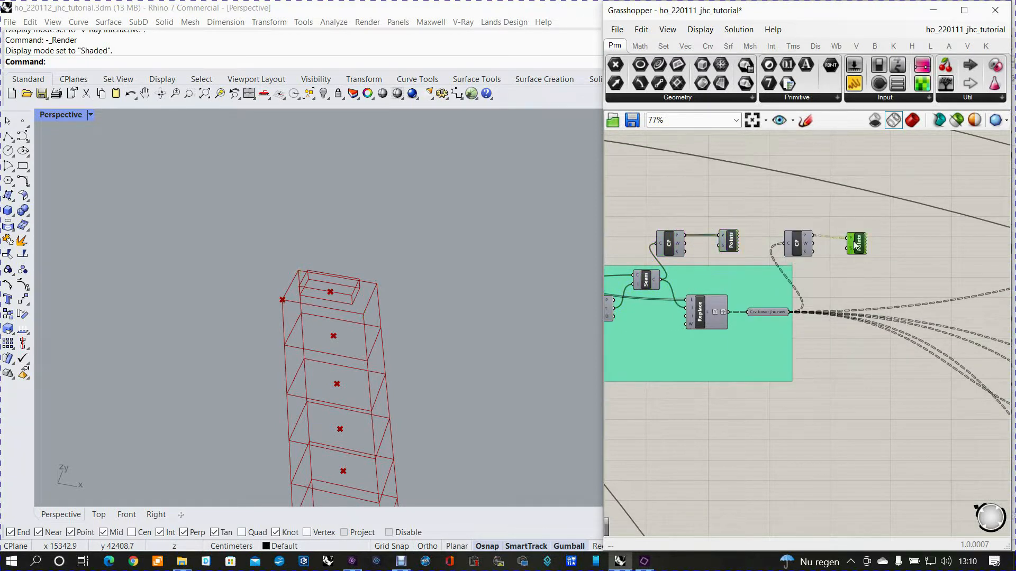
{"action": "right_click", "coordinate": [856, 245]}
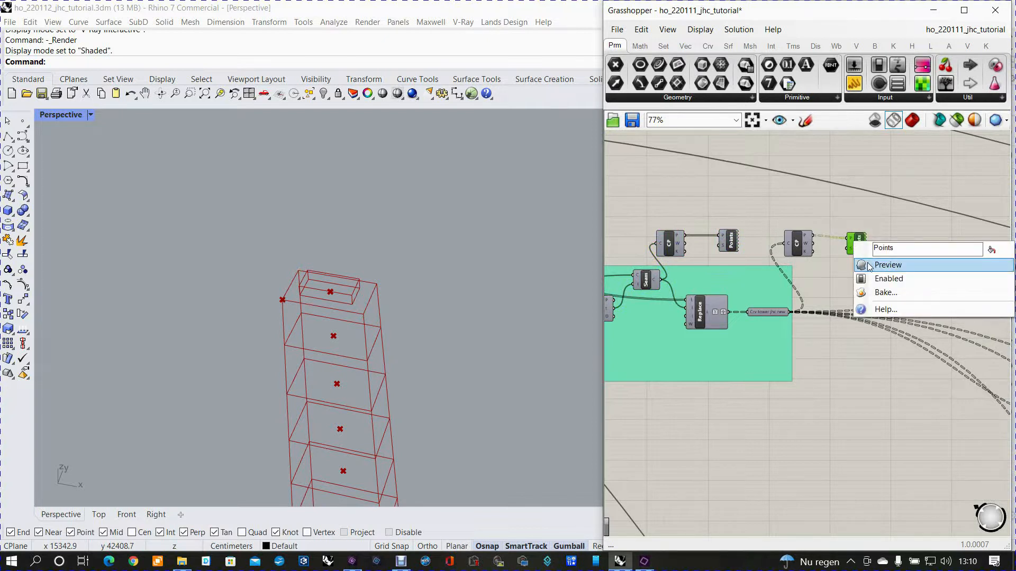
{"action": "left_click", "coordinate": [869, 266]}
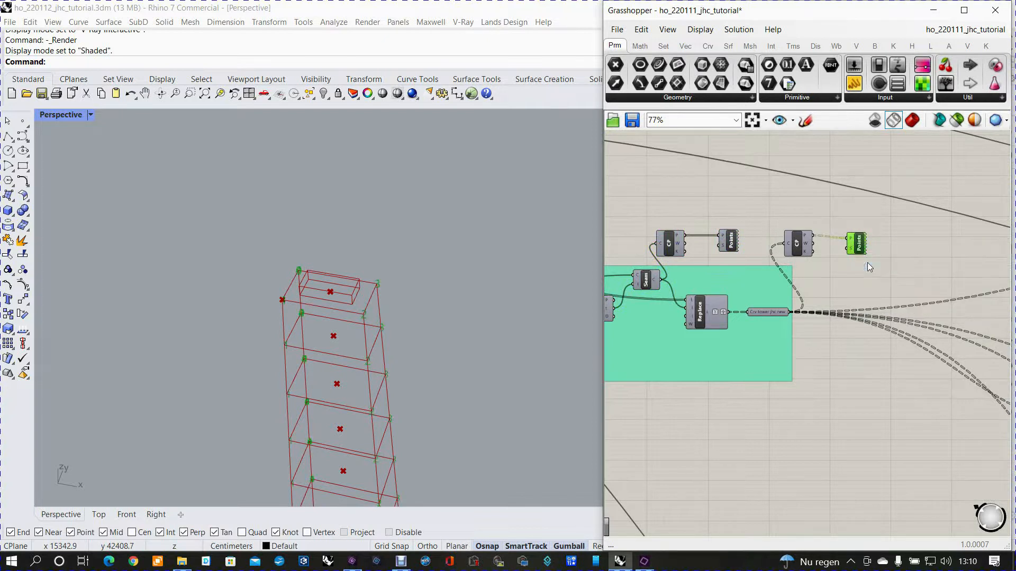
{"action": "left_click", "coordinate": [99, 514]}
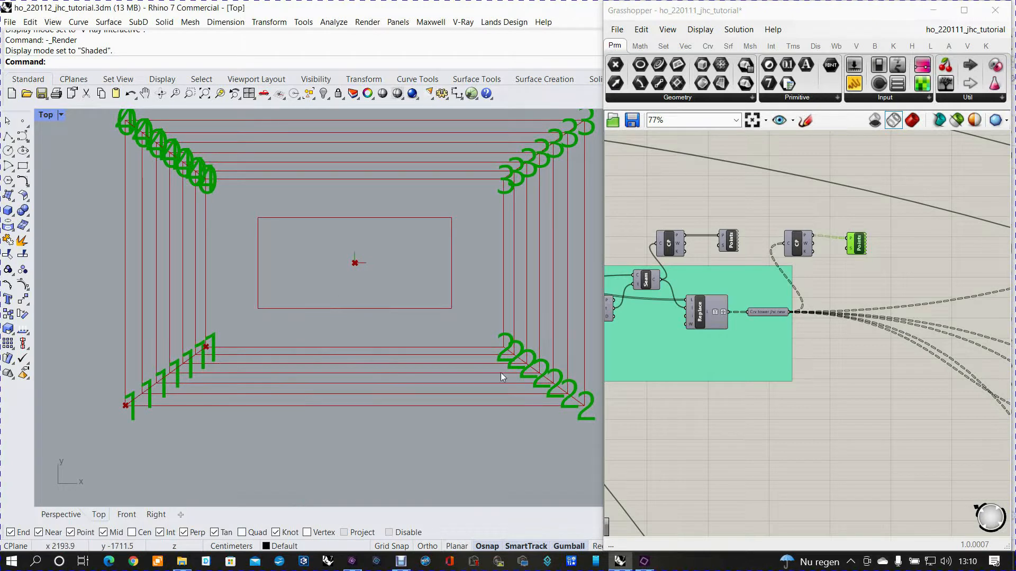
- Examine the finished tower's beams in the Perspective view and the components of the beams part 1 group
{"action": "scroll", "coordinate": [536, 390], "scroll_direction": "down", "scroll_amount": 2}
{"action": "left_click", "coordinate": [72, 510]}
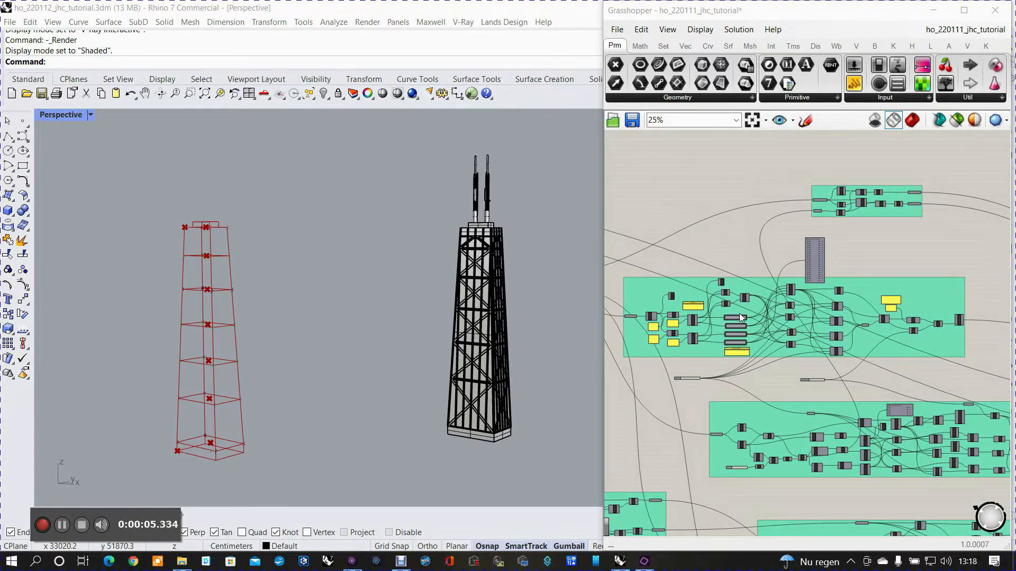
{"action": "scroll", "coordinate": [767, 277], "scroll_direction": "up", "scroll_amount": 5}
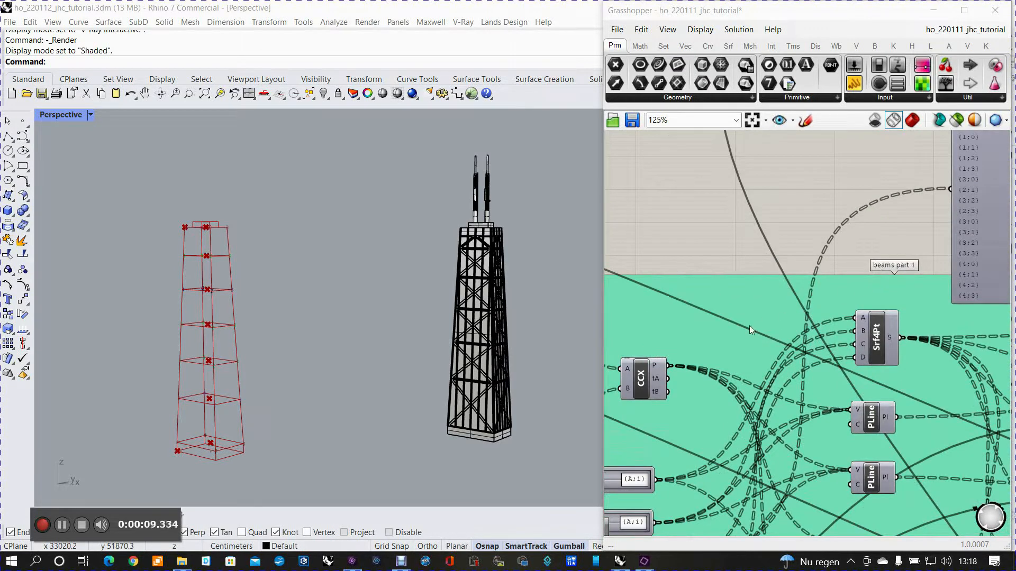
{"action": "scroll", "coordinate": [751, 325], "scroll_direction": "down", "scroll_amount": 1}
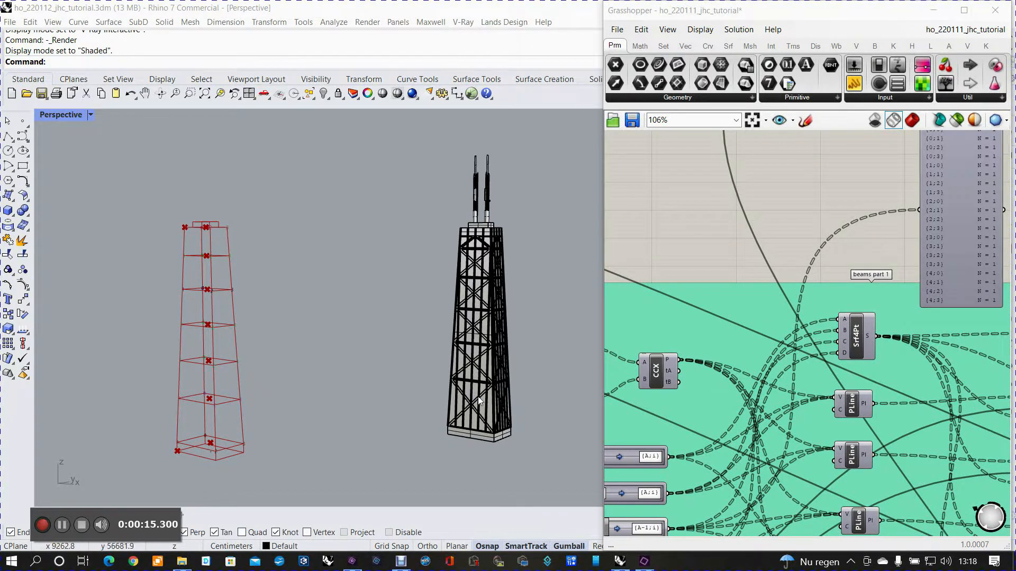
{"action": "right_click_drag", "start_coordinate": [479, 401], "coordinate": [467, 344]}
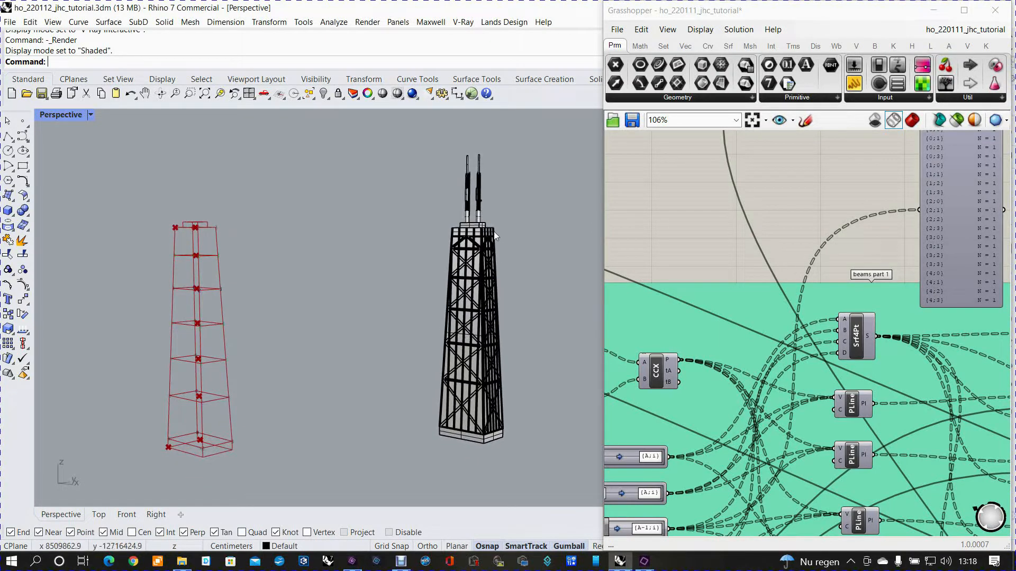
{"action": "scroll", "coordinate": [492, 235], "scroll_direction": "up", "scroll_amount": 3}
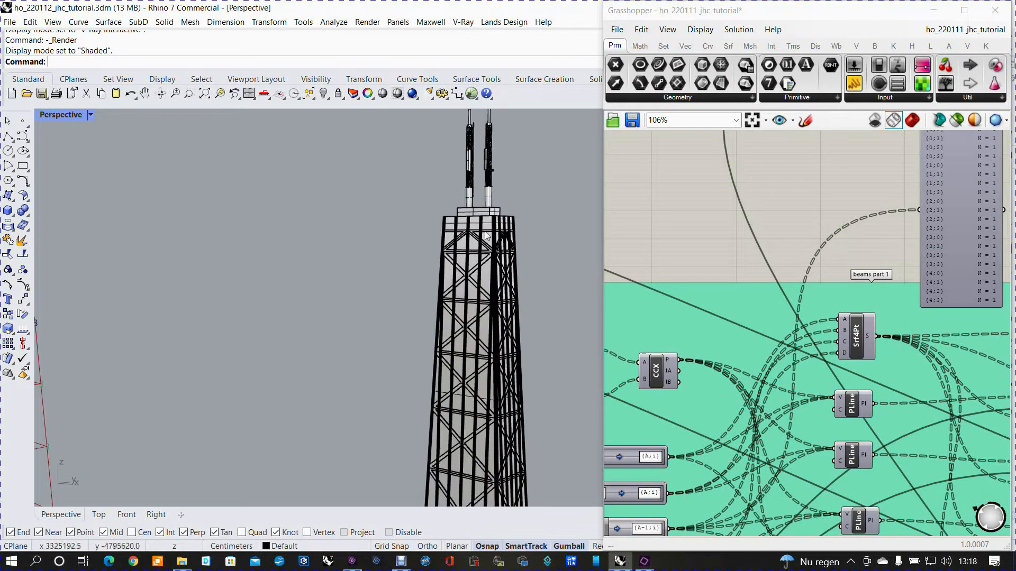
{"action": "scroll", "coordinate": [486, 236], "scroll_direction": "down", "scroll_amount": 3}
{"action": "right_click_drag", "start_coordinate": [460, 298], "coordinate": [459, 290]}
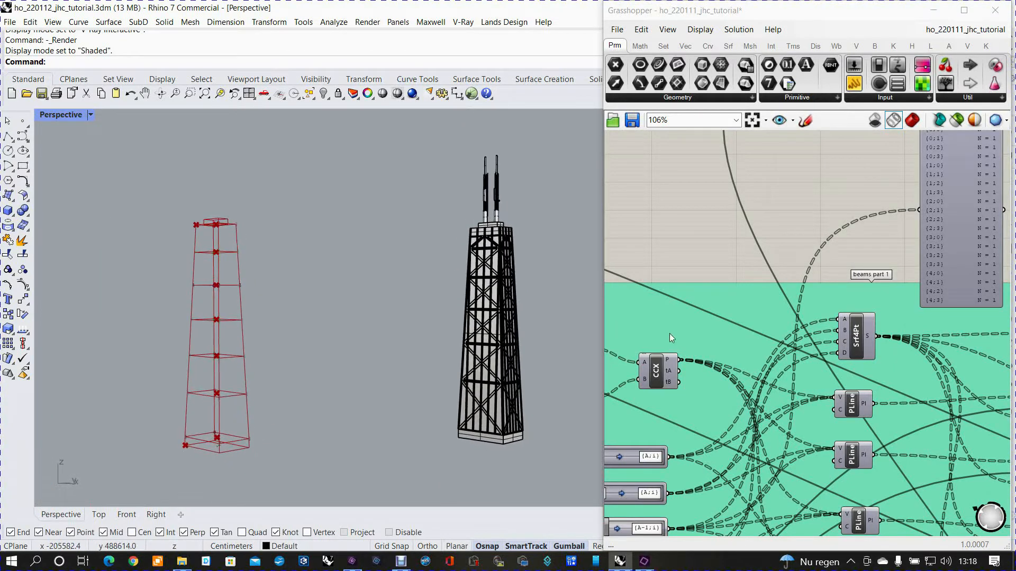
{"action": "scroll", "coordinate": [668, 333], "scroll_direction": "down", "scroll_amount": 5}
{"action": "right_click_drag", "start_coordinate": [691, 372], "coordinate": [857, 316]}
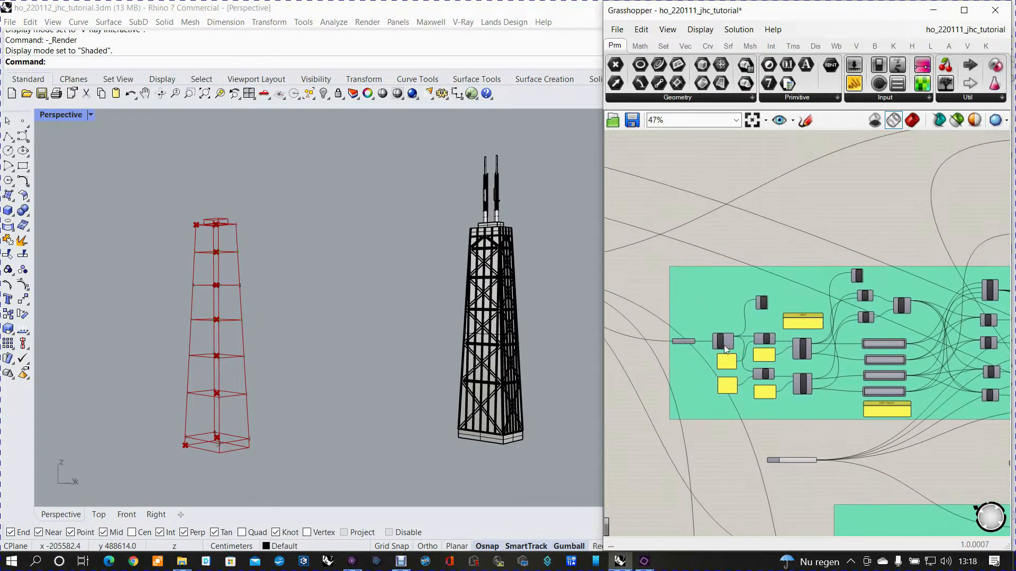
- Turn off the preview of every component in the definition at once
{"action": "right_click", "coordinate": [652, 271]}
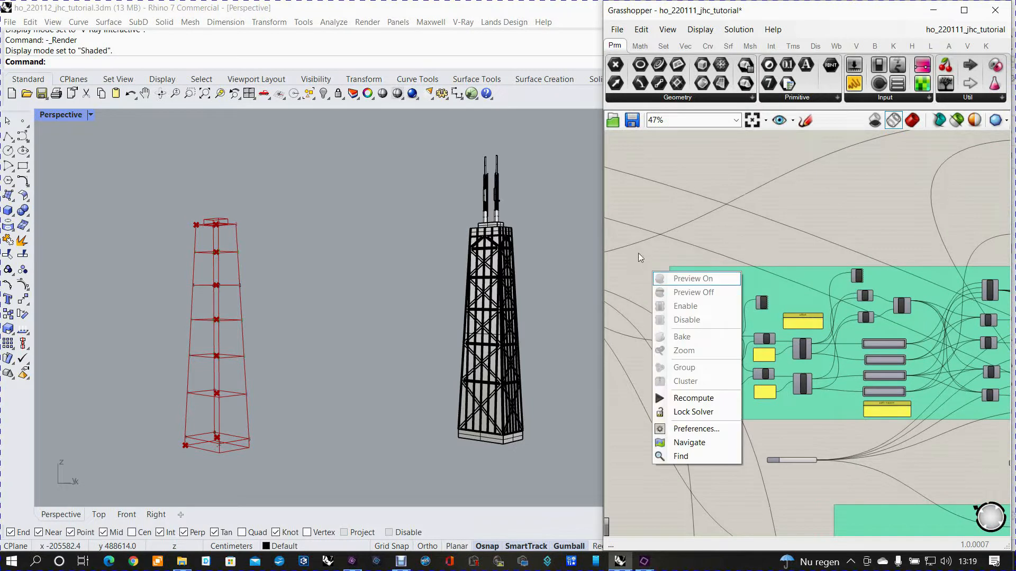
{"action": "left_click", "coordinate": [651, 262]}
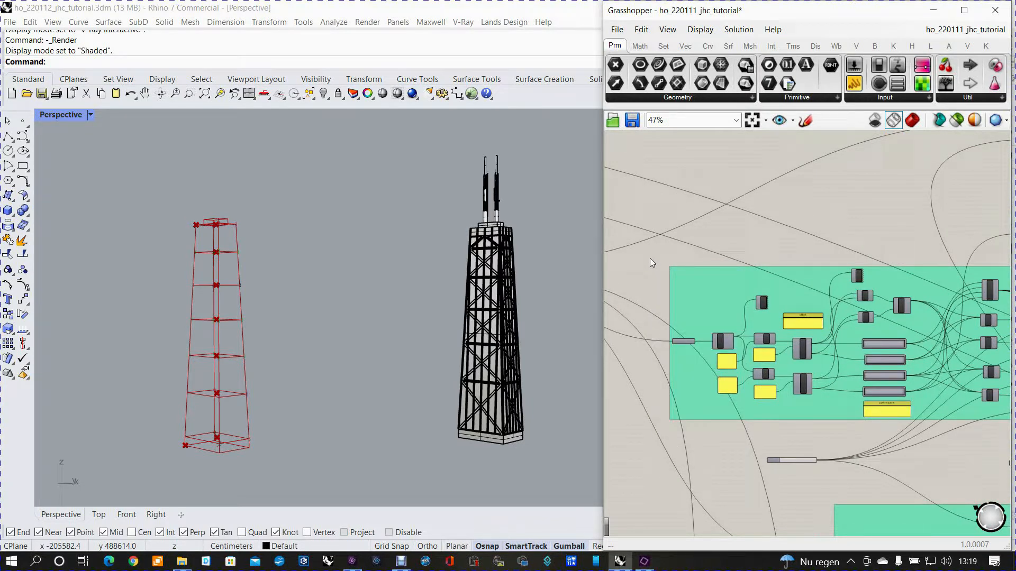
{"action": "key", "text": "ctrl+a"}
{"action": "right_click", "coordinate": [650, 260]}
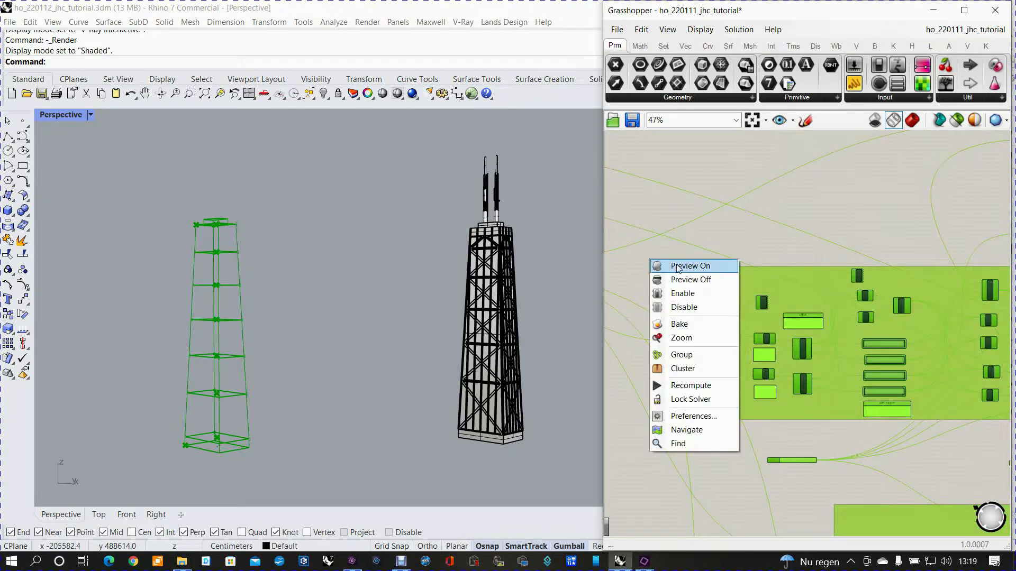
{"action": "left_click", "coordinate": [688, 280]}
- Turn on the preview of the Crvs main tower parameter in the beams part 1 group and view its section curves
{"action": "scroll", "coordinate": [694, 350], "scroll_direction": "up", "scroll_amount": 3}
{"action": "left_click", "coordinate": [645, 321]}
{"action": "scroll", "coordinate": [676, 334], "scroll_direction": "up", "scroll_amount": 2}
{"action": "left_click", "coordinate": [678, 334]}
{"action": "right_click", "coordinate": [677, 333]}
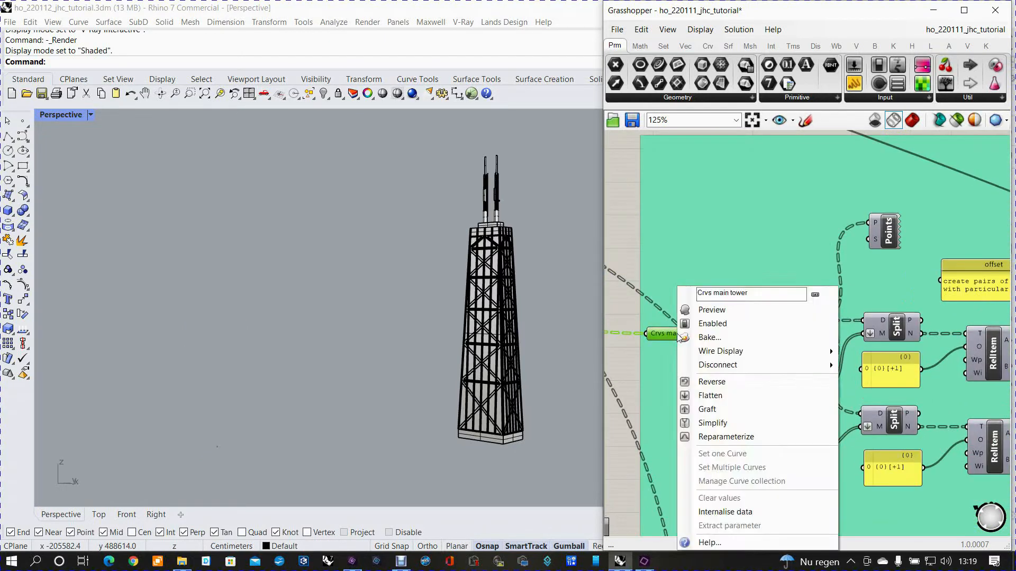
{"action": "left_click", "coordinate": [709, 311]}
{"action": "mouse_move", "coordinate": [349, 318]}
{"action": "right_mouse_down"}
{"action": "mouse_move", "coordinate": [349, 342]}
{"action": "mouse_move", "coordinate": [350, 331]}
{"action": "mouse_move", "coordinate": [357, 340]}
{"action": "mouse_move", "coordinate": [344, 310]}
{"action": "mouse_move", "coordinate": [363, 310]}
{"action": "right_mouse_up"}
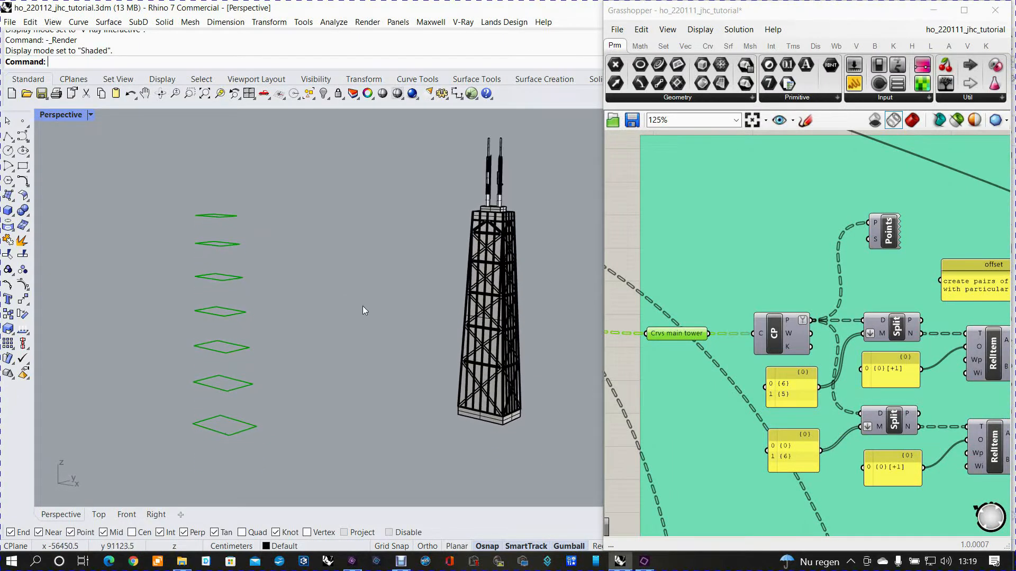
- Turn on the preview of the CP component fed by Crvs main tower and view its corner points
{"action": "left_click", "coordinate": [775, 332]}
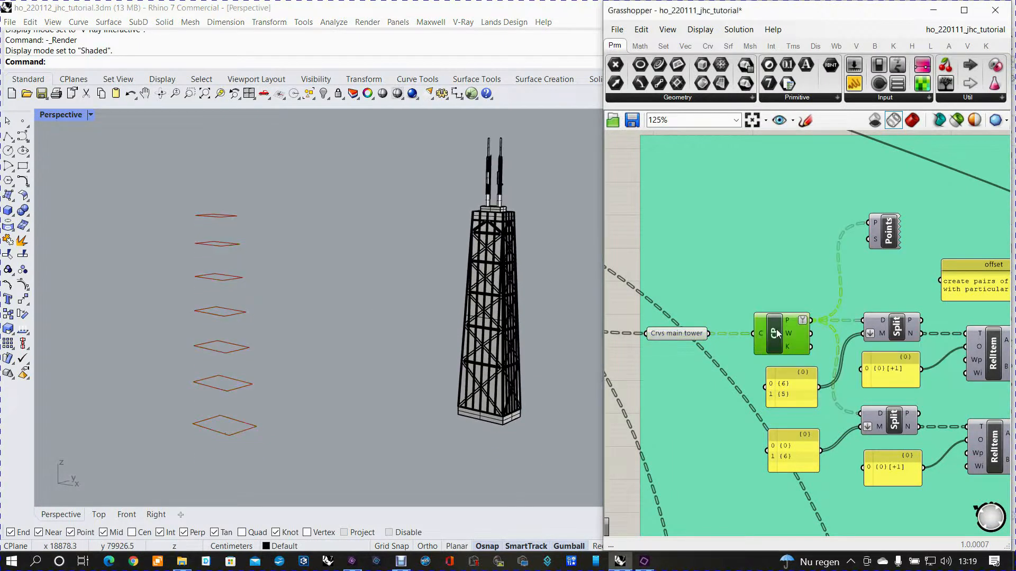
{"action": "right_click", "coordinate": [776, 329]}
{"action": "left_click", "coordinate": [794, 351]}
{"action": "mouse_move", "coordinate": [376, 332]}
{"action": "right_mouse_down"}
{"action": "mouse_move", "coordinate": [398, 333]}
{"action": "mouse_move", "coordinate": [380, 322]}
{"action": "right_mouse_up"}
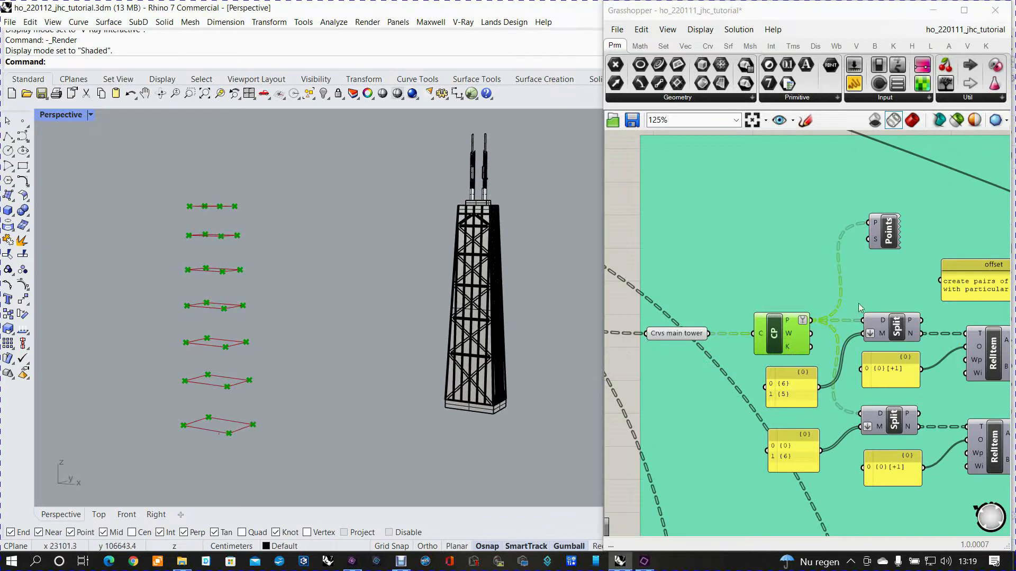
- Turn on the preview of the Points list attached to CP and check the corner numbering on all the tower sections
{"action": "left_click", "coordinate": [885, 239]}
{"action": "right_click", "coordinate": [886, 238]}
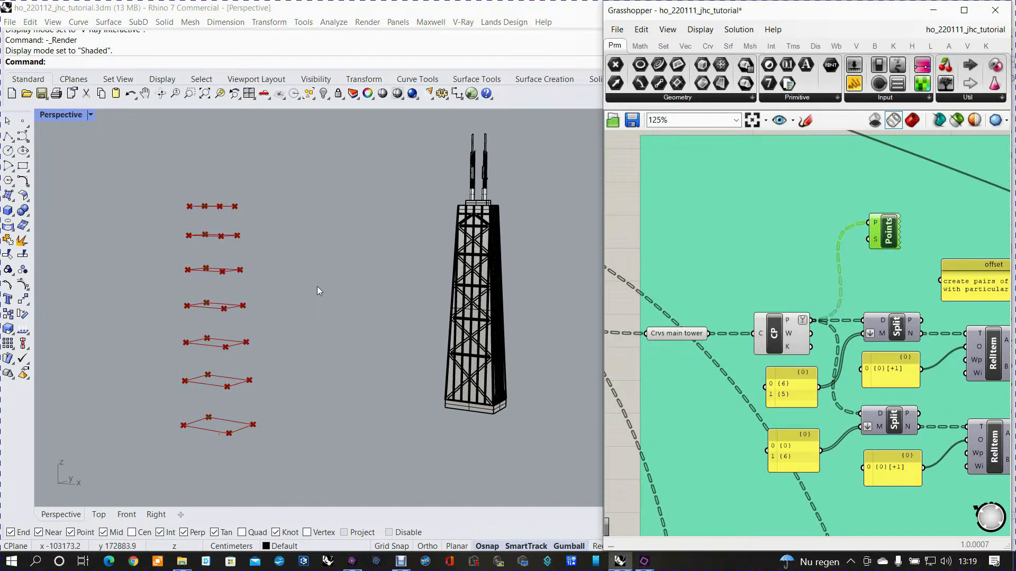
{"action": "right_click_drag", "start_coordinate": [316, 284], "coordinate": [318, 314]}
{"action": "scroll", "coordinate": [188, 289], "scroll_direction": "up", "scroll_amount": 8}
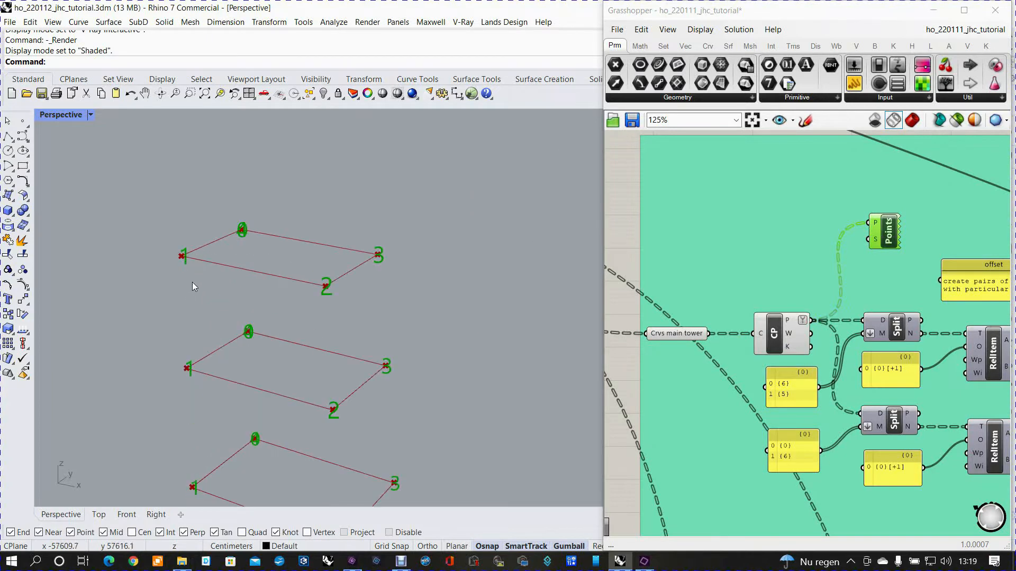
{"action": "scroll", "coordinate": [215, 309], "scroll_direction": "down", "scroll_amount": 5}
{"action": "right_click_drag", "start_coordinate": [266, 338], "coordinate": [335, 333]}
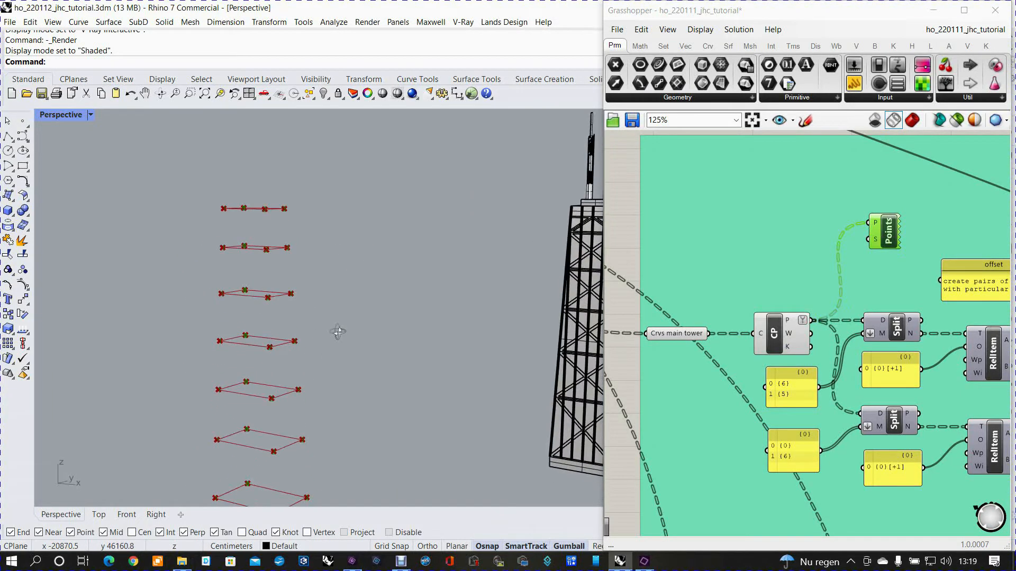
{"action": "scroll", "coordinate": [868, 377], "scroll_direction": "down", "scroll_amount": 1}
{"action": "right_click_drag", "start_coordinate": [865, 378], "coordinate": [802, 335]}
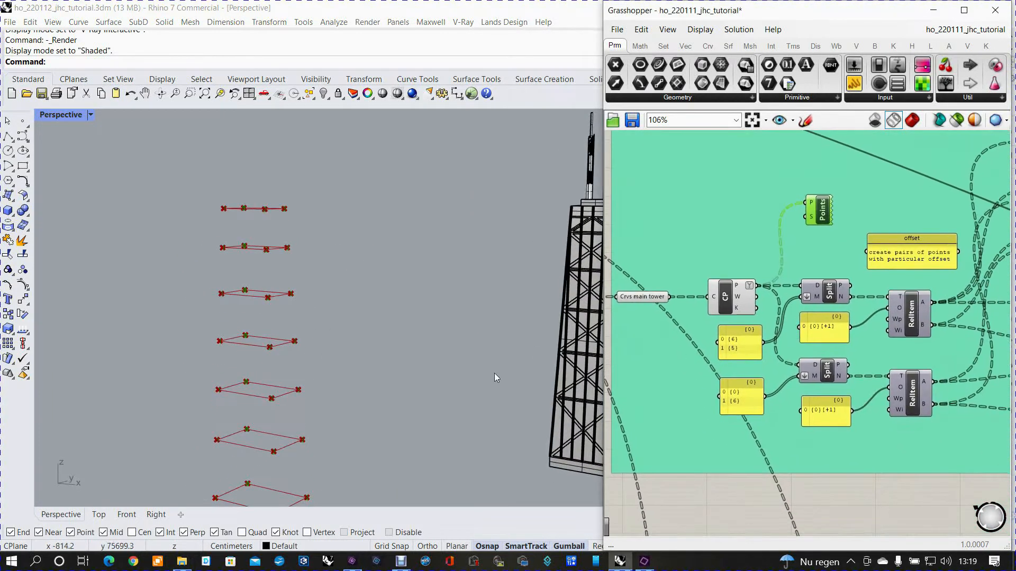
{"action": "right_click_drag", "start_coordinate": [451, 377], "coordinate": [414, 328]}
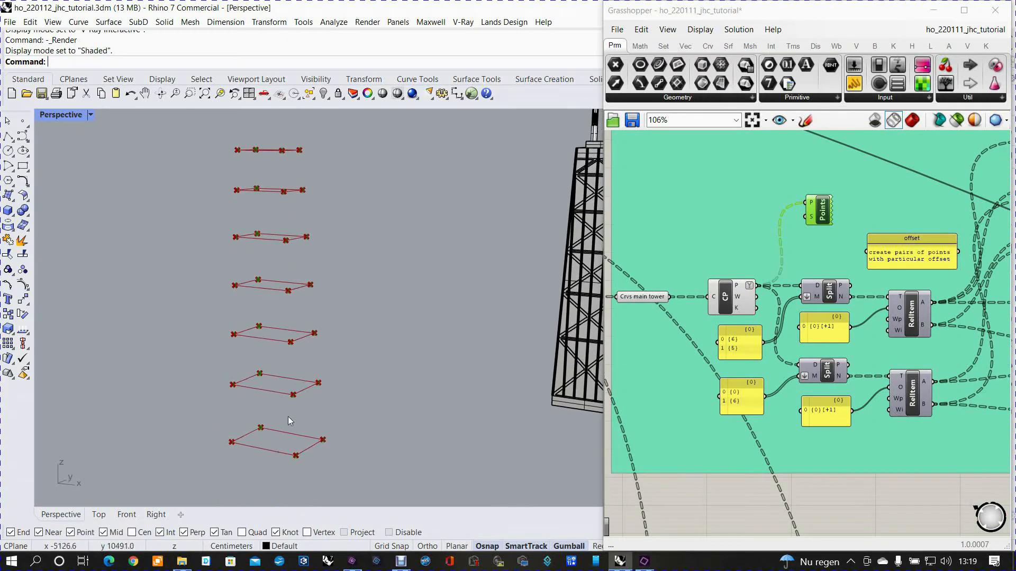
{"action": "scroll", "coordinate": [269, 415], "scroll_direction": "up", "scroll_amount": 3}
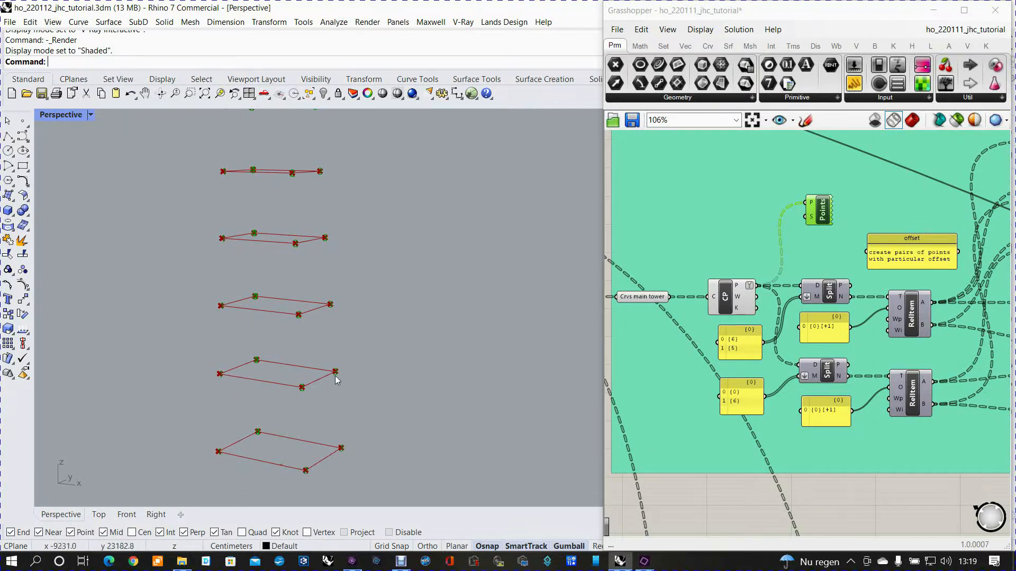
{"action": "mouse_move", "coordinate": [328, 382]}
{"action": "right_mouse_down"}
{"action": "mouse_move", "coordinate": [324, 390]}
{"action": "mouse_move", "coordinate": [326, 362]}
{"action": "right_mouse_up"}
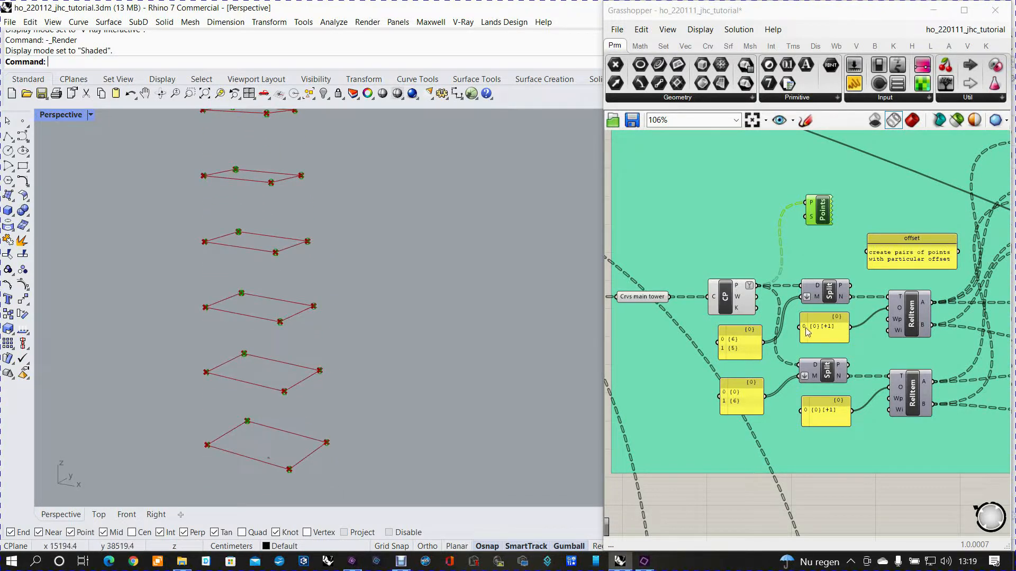
- Turn on the preview of the Split component masked with {6} and {5}
{"action": "scroll", "coordinate": [823, 307], "scroll_direction": "up", "scroll_amount": 2}
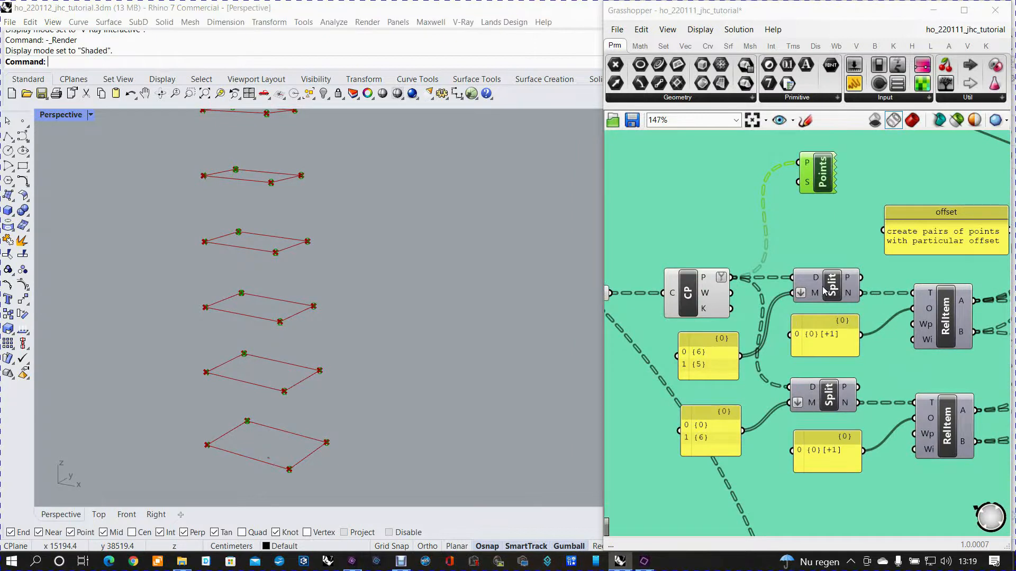
{"action": "left_click", "coordinate": [824, 293]}
{"action": "right_click", "coordinate": [826, 291]}
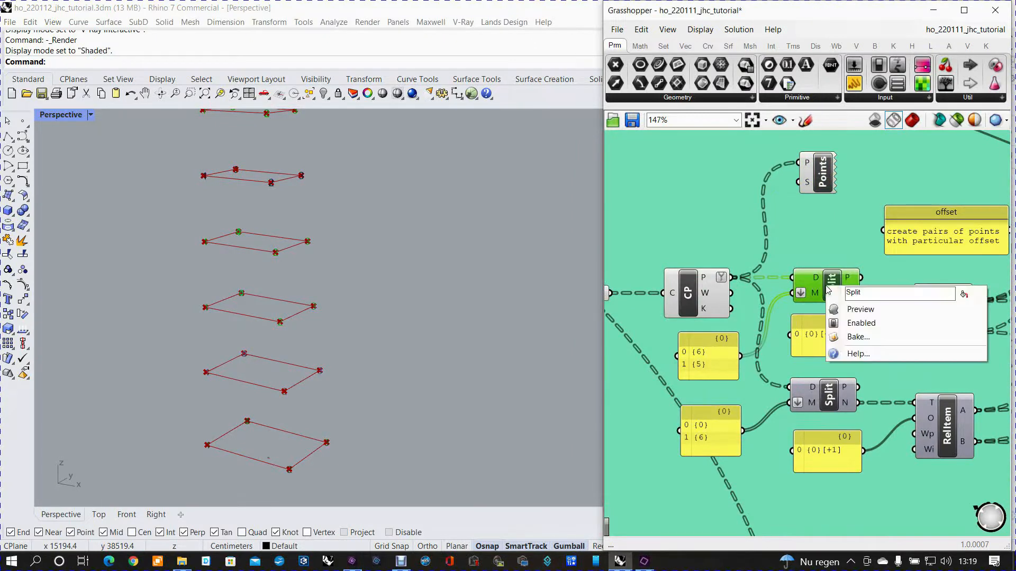
{"action": "left_click", "coordinate": [860, 309]}
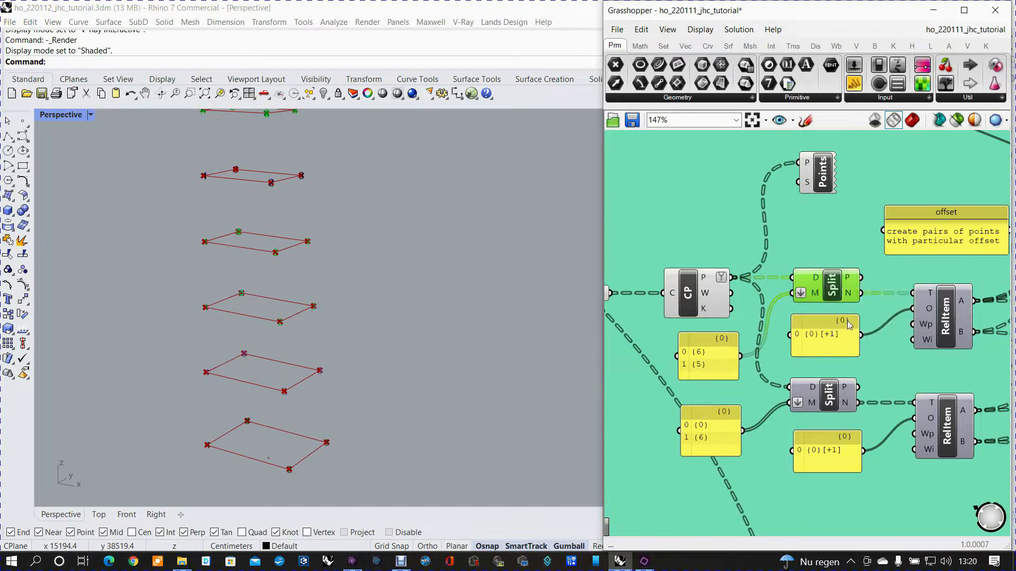
- Turn on the preview of the Split component masked with {0} and {6} and view its points on the sections
{"action": "left_click", "coordinate": [826, 409]}
{"action": "right_click", "coordinate": [827, 409]}
{"action": "left_click", "coordinate": [857, 426]}
{"action": "right_click_drag", "start_coordinate": [426, 370], "coordinate": [402, 361]}
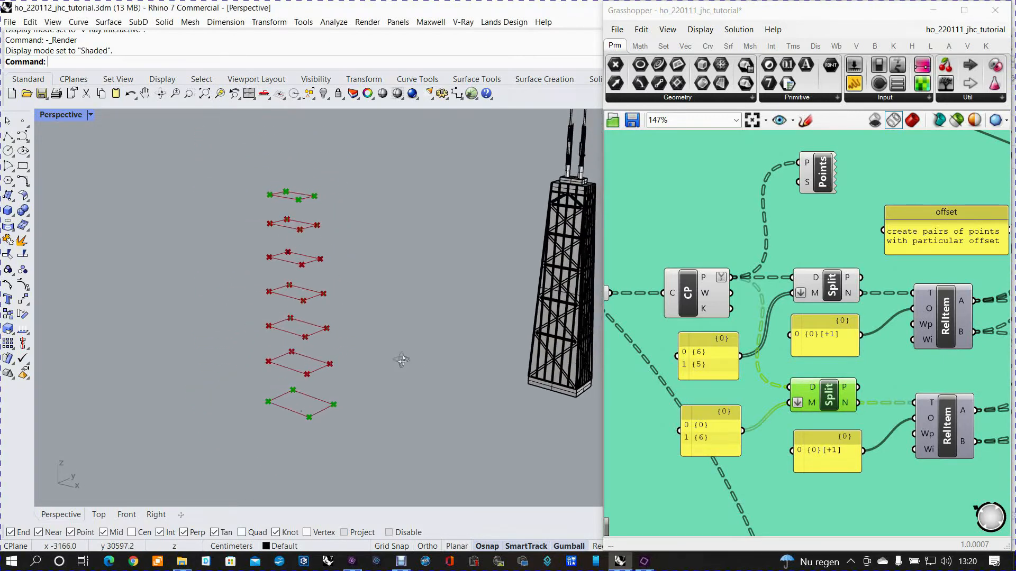
- Select the Split masked with {6} and {5} and examine which section points it highlights
{"action": "left_click", "coordinate": [832, 291]}
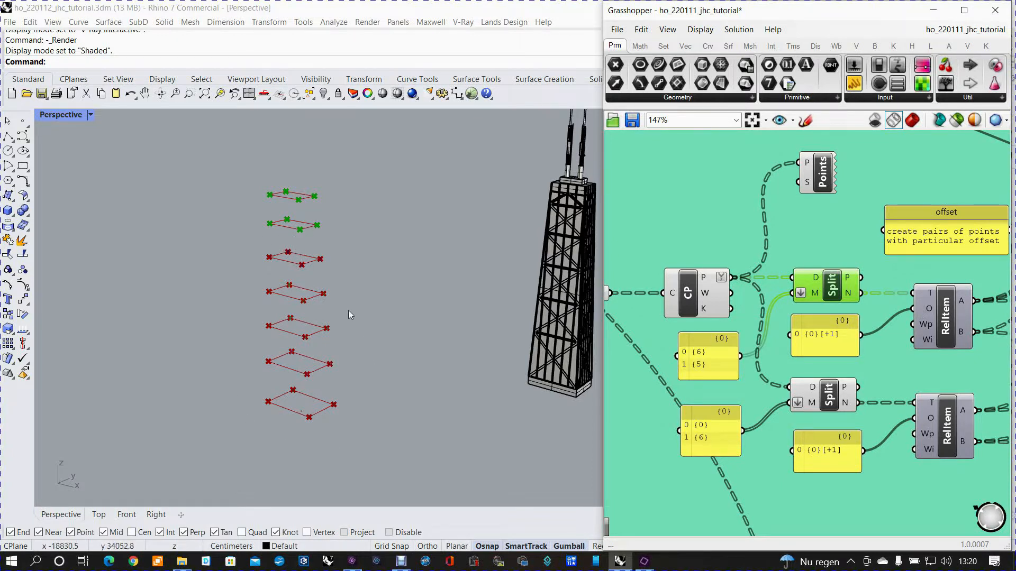
{"action": "scroll", "coordinate": [298, 273], "scroll_direction": "up", "scroll_amount": 2}
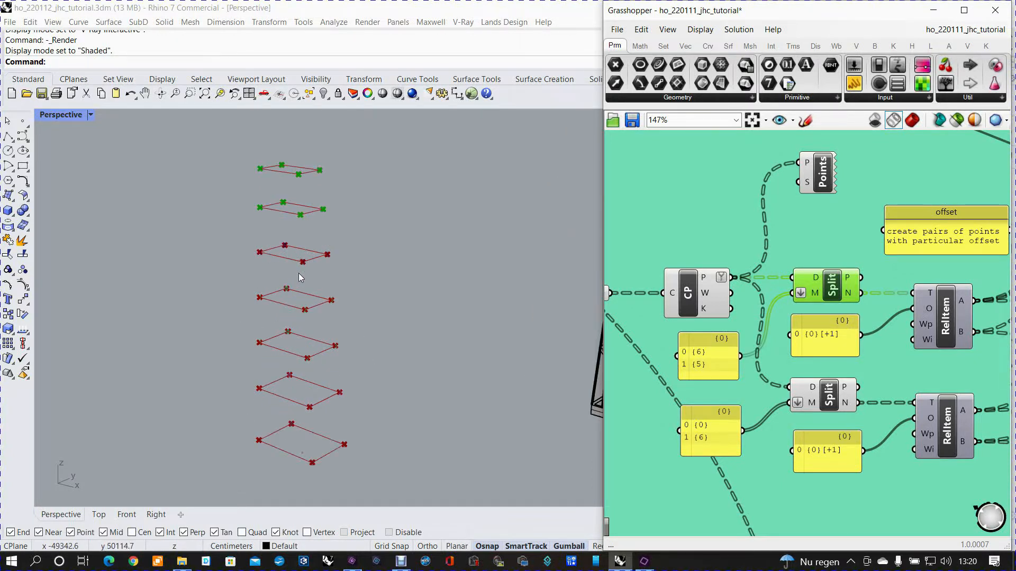
{"action": "scroll", "coordinate": [306, 267], "scroll_direction": "up", "scroll_amount": 2}
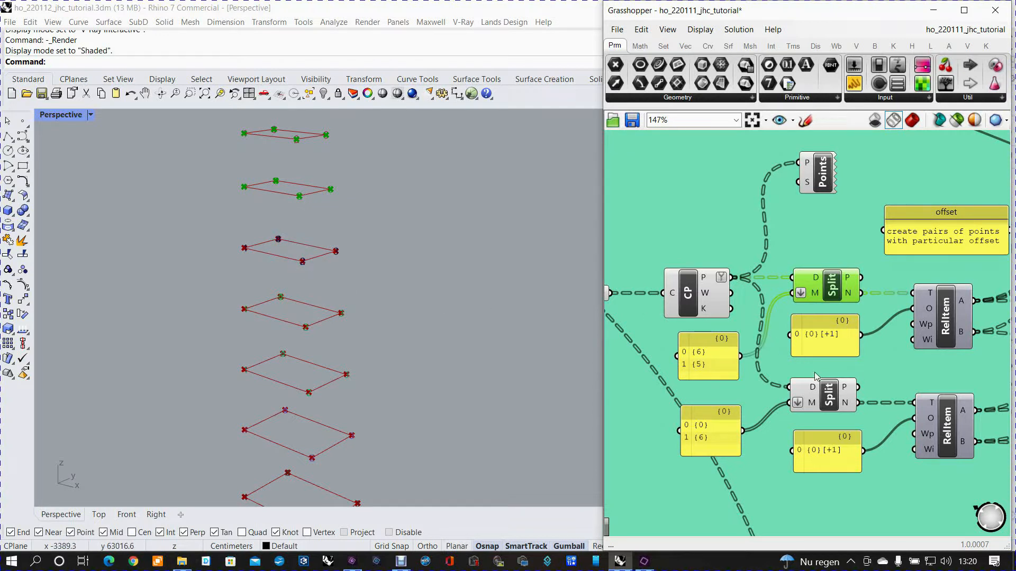
- Turn the preview of the Split masked with {0} and {6} off and back on
{"action": "left_click", "coordinate": [828, 401]}
{"action": "right_click", "coordinate": [828, 401]}
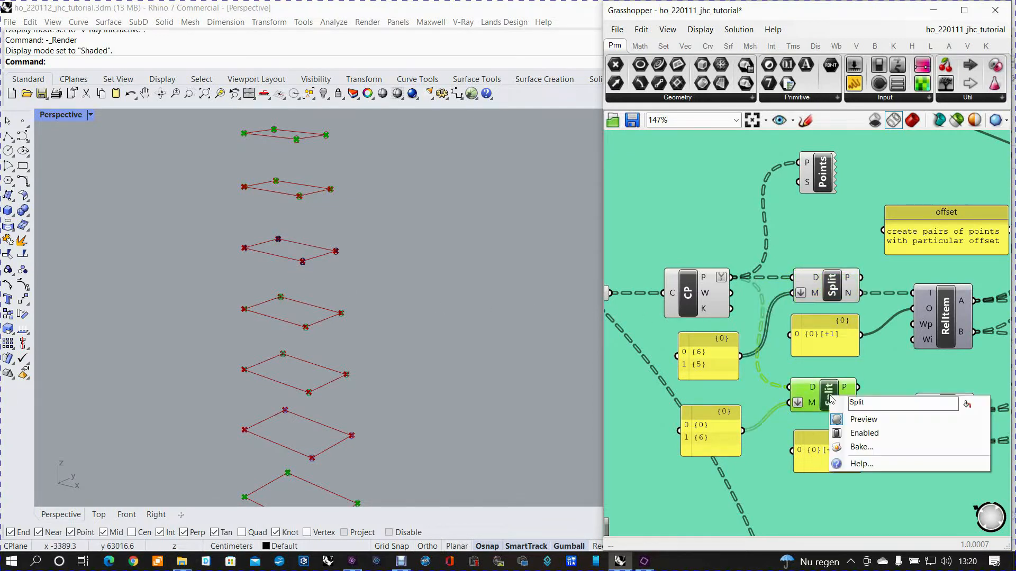
{"action": "left_click", "coordinate": [858, 421]}
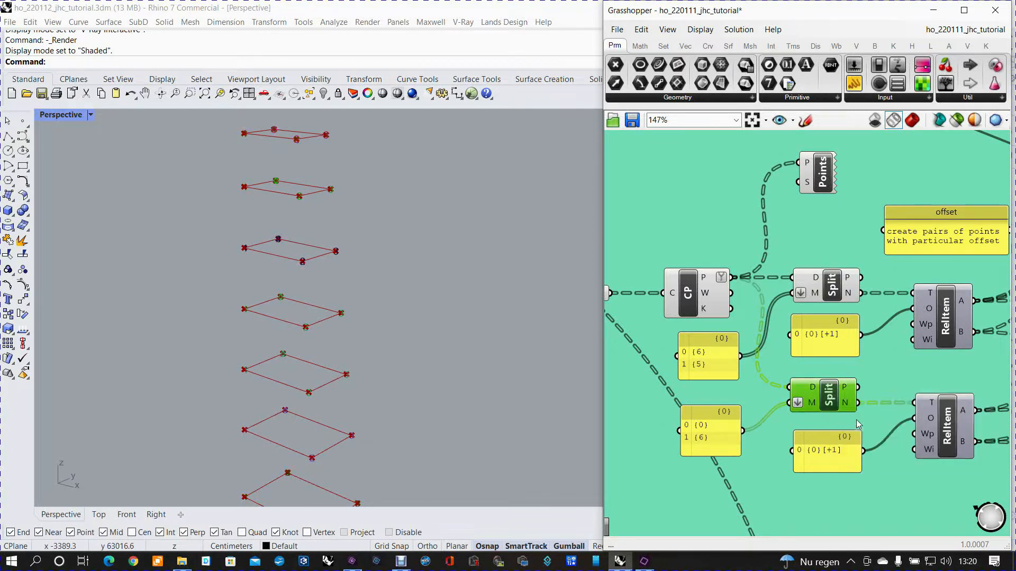
{"action": "scroll", "coordinate": [442, 322], "scroll_direction": "down", "scroll_amount": 3}
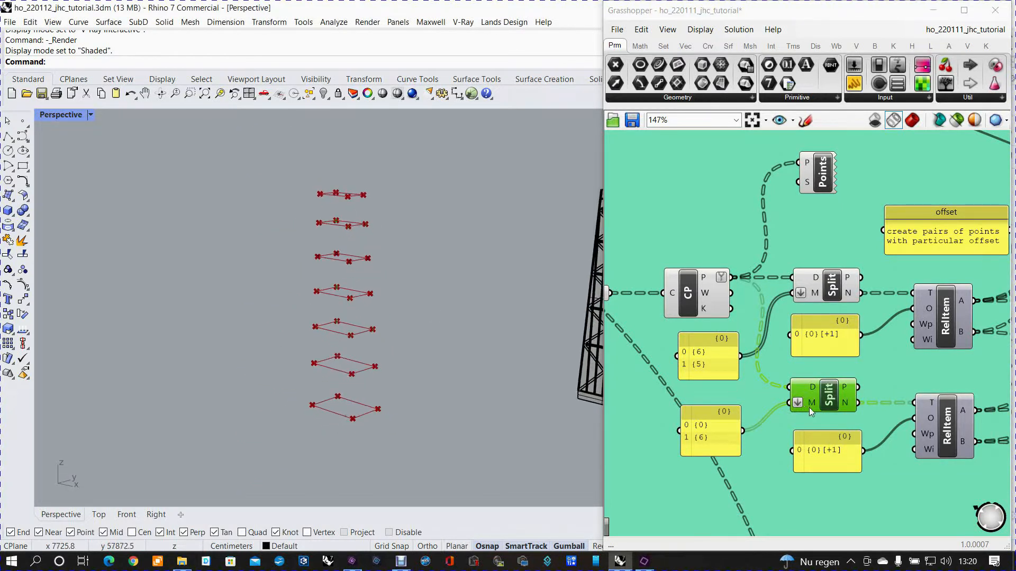
{"action": "right_click", "coordinate": [826, 394]}
{"action": "left_click", "coordinate": [849, 417]}
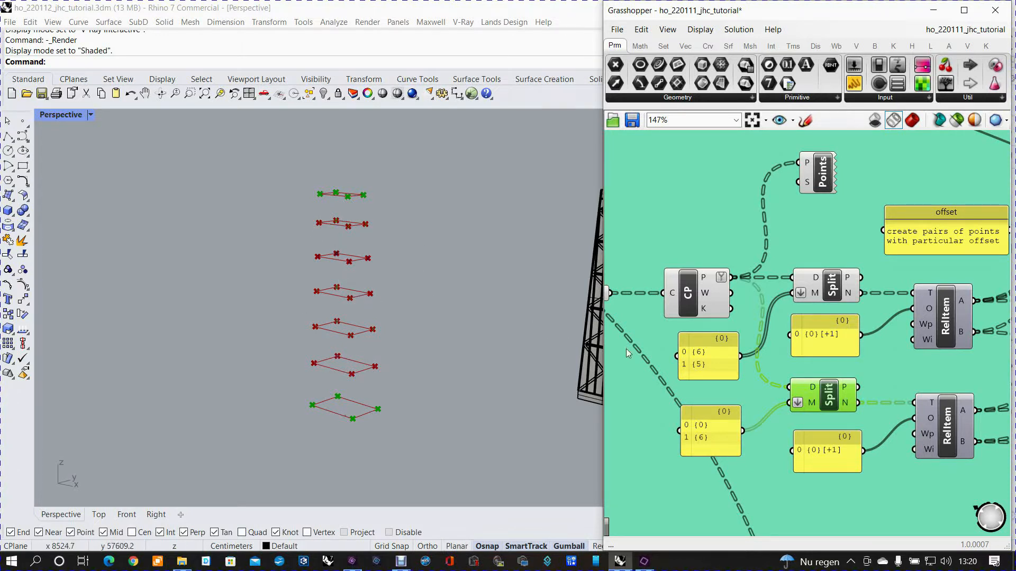
- Select the two Split components one after the other and compare which sections' corner points each highlights
{"action": "left_click", "coordinate": [831, 290]}
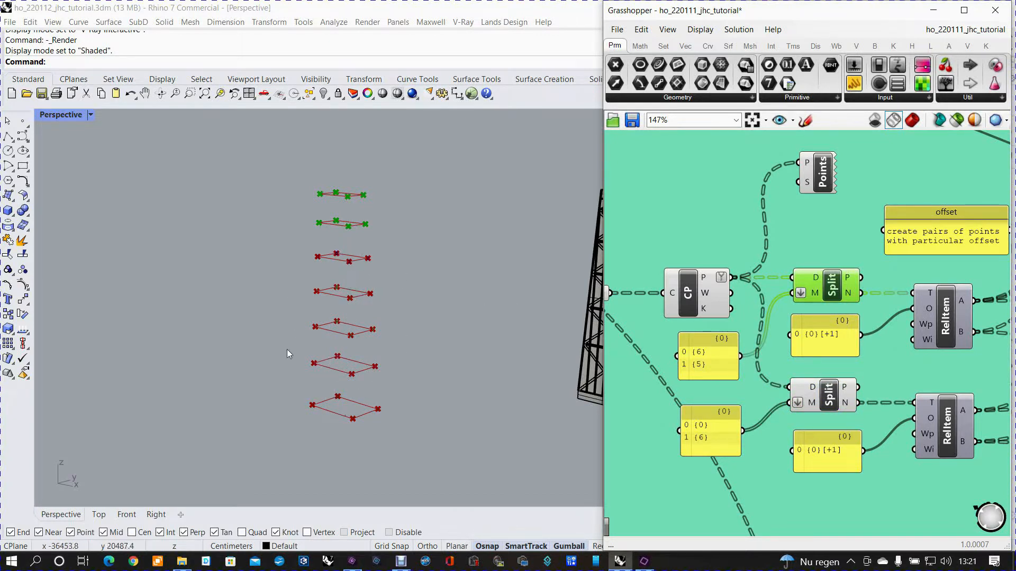
{"action": "left_click", "coordinate": [833, 396]}
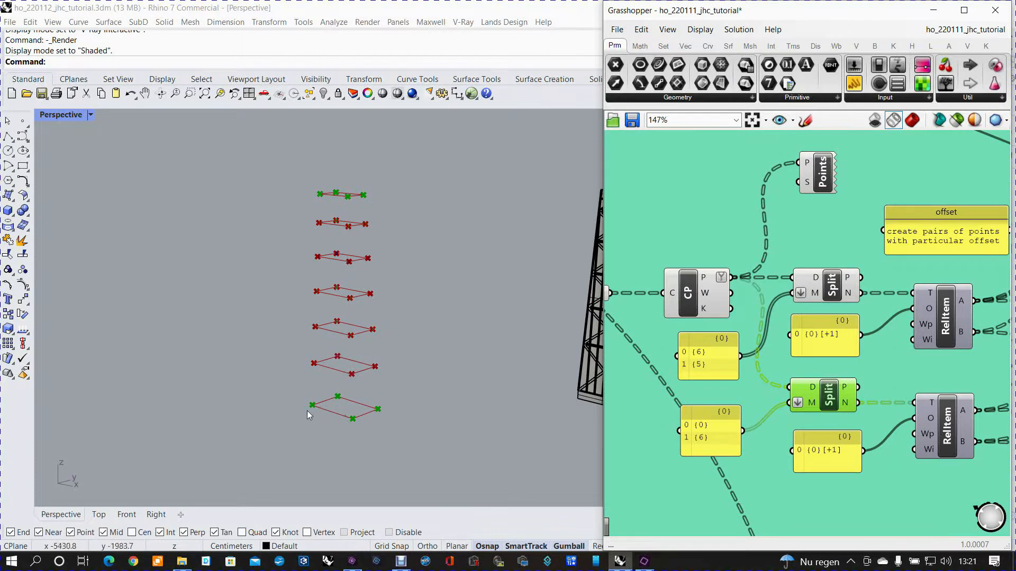
{"action": "scroll", "coordinate": [320, 405], "scroll_direction": "up", "scroll_amount": 5}
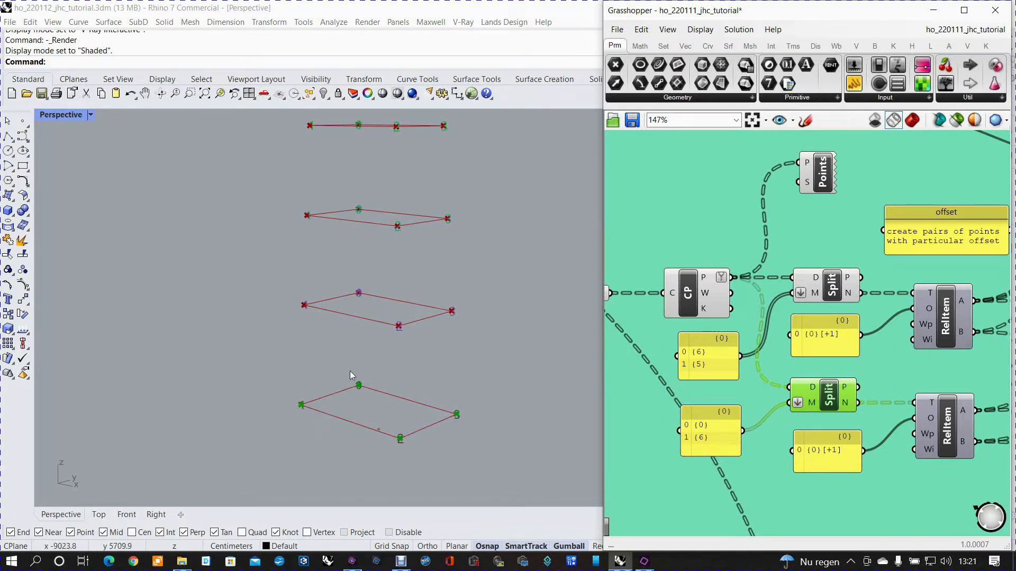
- Turn on the preview of the Relative Item component fed by the Split masked with {6} and {5}
{"action": "scroll", "coordinate": [385, 429], "scroll_direction": "down", "scroll_amount": 4}
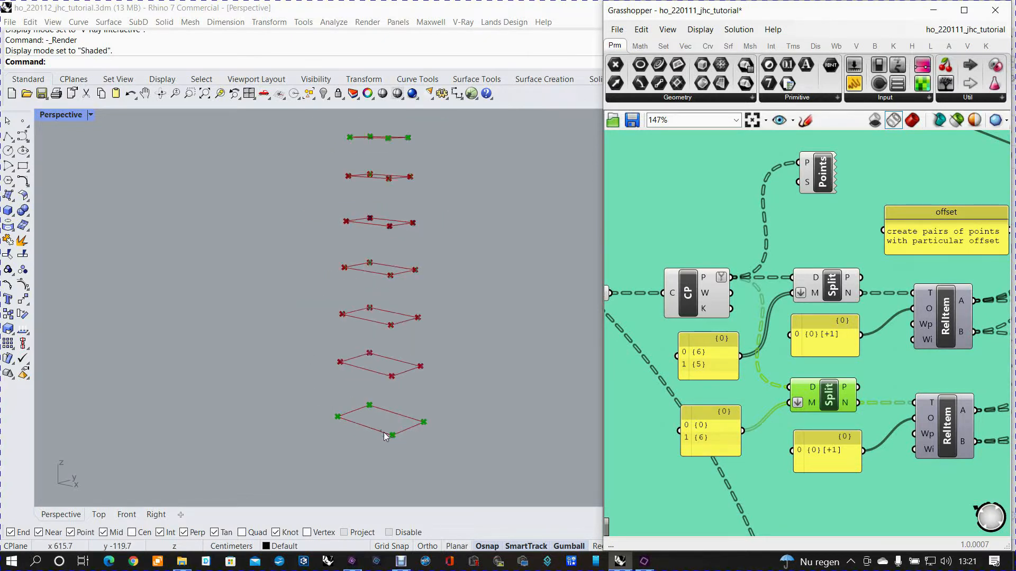
{"action": "mouse_move", "coordinate": [398, 413]}
{"action": "right_mouse_down"}
{"action": "mouse_move", "coordinate": [381, 449]}
{"action": "mouse_move", "coordinate": [410, 483]}
{"action": "mouse_move", "coordinate": [407, 418]}
{"action": "mouse_move", "coordinate": [404, 426]}
{"action": "right_mouse_up"}
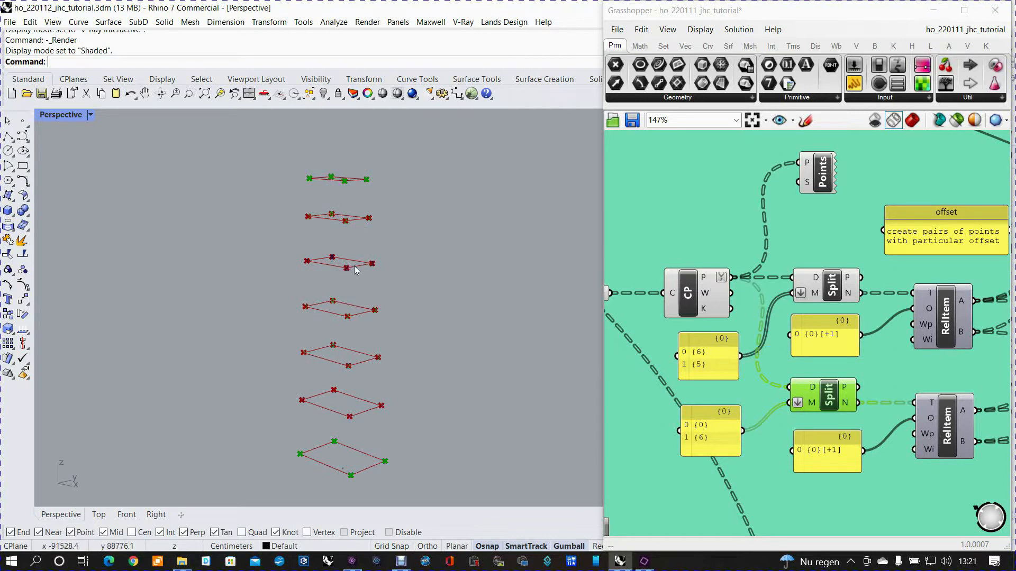
{"action": "mouse_move", "coordinate": [367, 280]}
{"action": "right_mouse_down"}
{"action": "mouse_move", "coordinate": [358, 301]}
{"action": "mouse_move", "coordinate": [347, 283]}
{"action": "mouse_move", "coordinate": [356, 286]}
{"action": "right_mouse_up"}
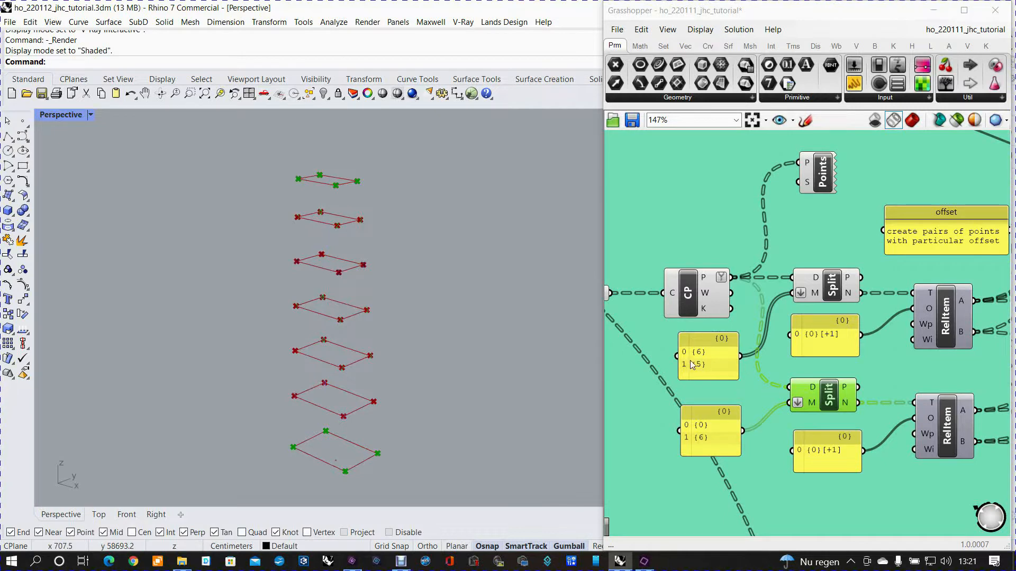
{"action": "scroll", "coordinate": [692, 360], "scroll_direction": "up", "scroll_amount": 2}
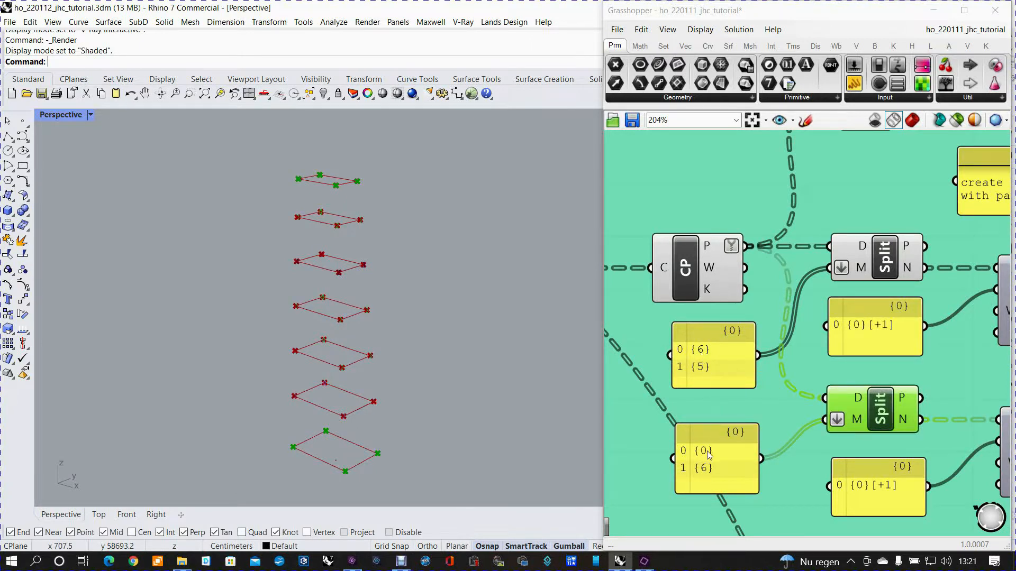
{"action": "right_click_drag", "start_coordinate": [828, 344], "coordinate": [725, 340]}
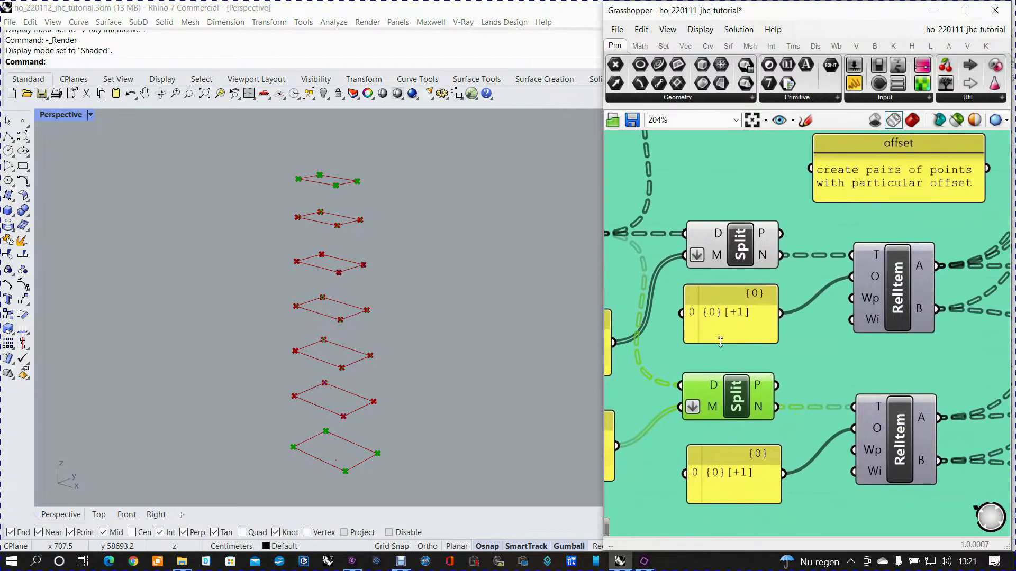
{"action": "left_click", "coordinate": [897, 297]}
{"action": "right_click", "coordinate": [898, 298]}
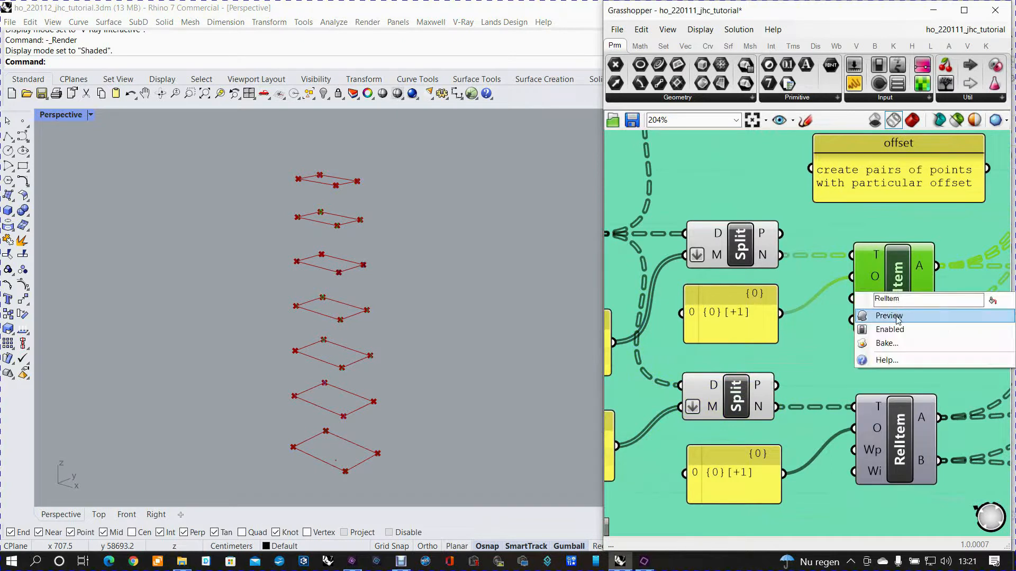
{"action": "left_click", "coordinate": [897, 316]}
{"action": "right_click_drag", "start_coordinate": [897, 322], "coordinate": [821, 318]}
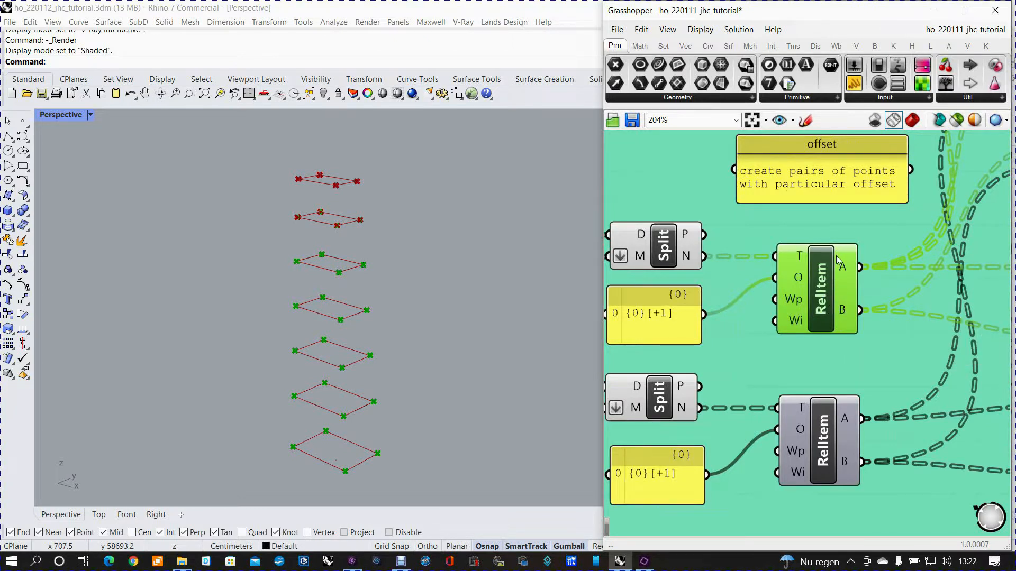
- Examine how the Relative Item's {0}[+1] offset pairs numbered corner points between consecutive sections, and read the second offset panel
{"action": "right_click_drag", "start_coordinate": [832, 283], "coordinate": [888, 260]}
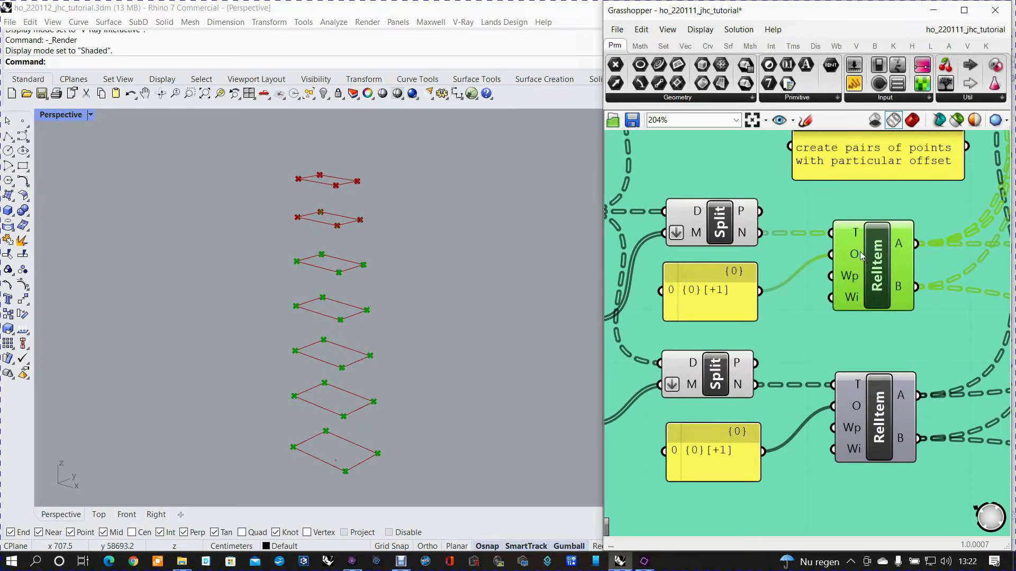
{"action": "scroll", "coordinate": [681, 297], "scroll_direction": "up", "scroll_amount": 1}
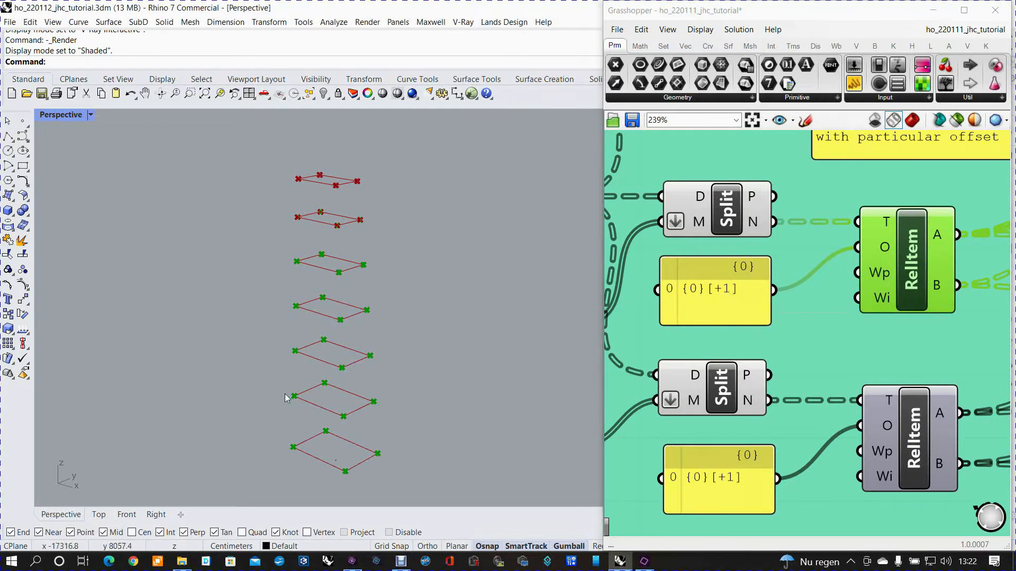
{"action": "scroll", "coordinate": [280, 398], "scroll_direction": "up", "scroll_amount": 5}
{"action": "right_click_drag", "start_coordinate": [279, 389], "coordinate": [272, 367]}
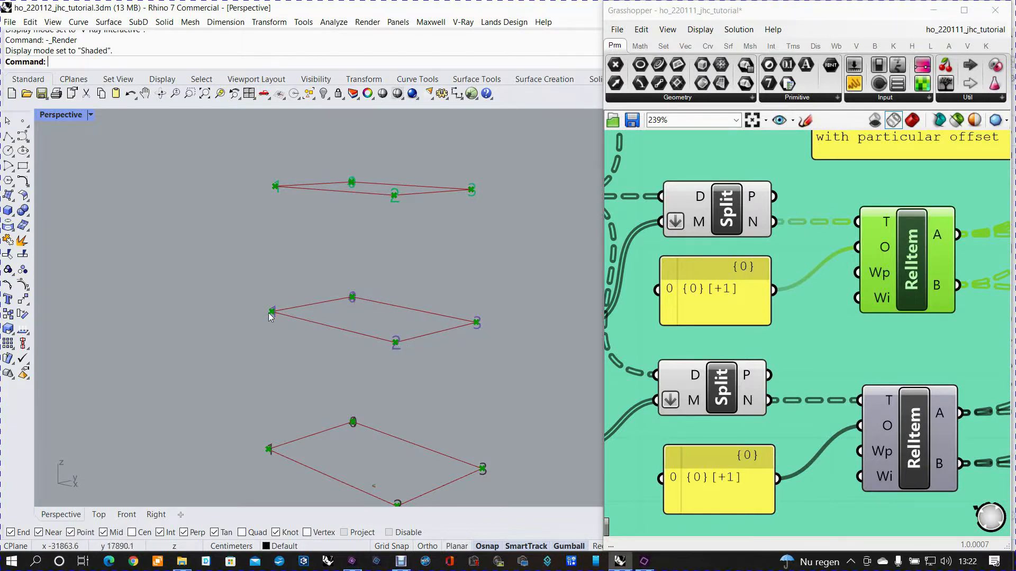
{"action": "scroll", "coordinate": [280, 340], "scroll_direction": "down", "scroll_amount": 2}
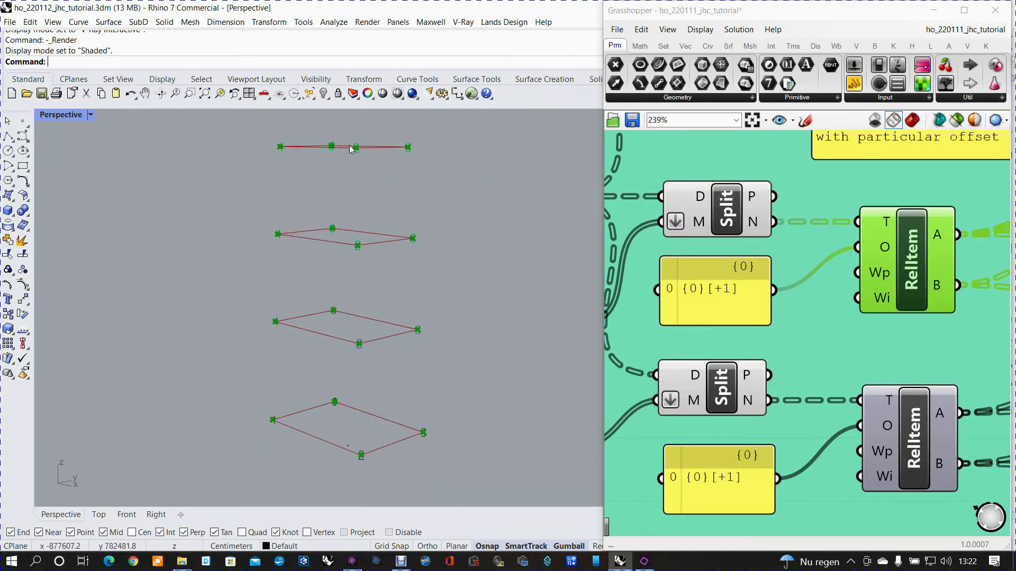
{"action": "scroll", "coordinate": [391, 307], "scroll_direction": "down", "scroll_amount": 4}
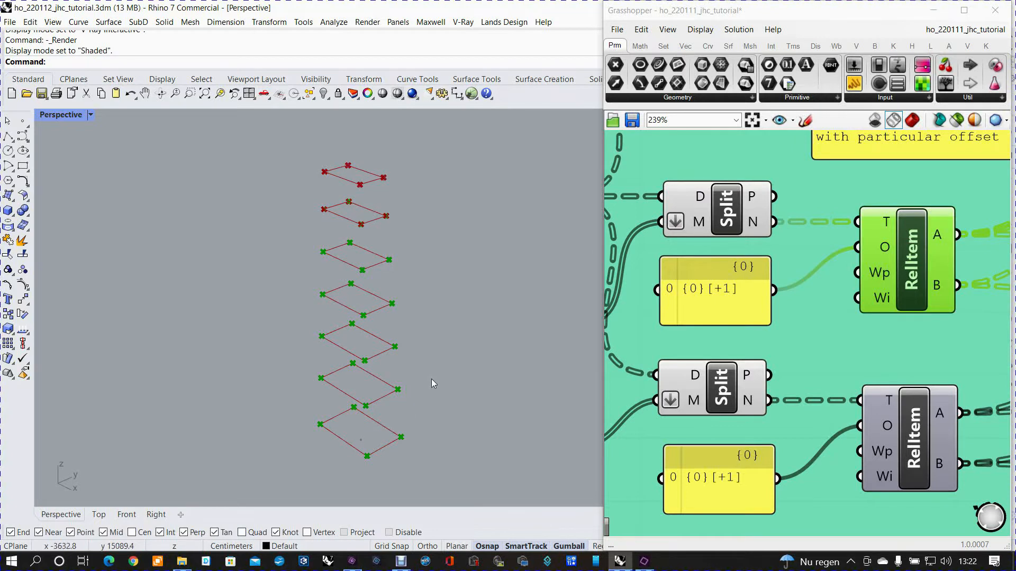
{"action": "right_click_drag", "start_coordinate": [783, 366], "coordinate": [780, 305]}
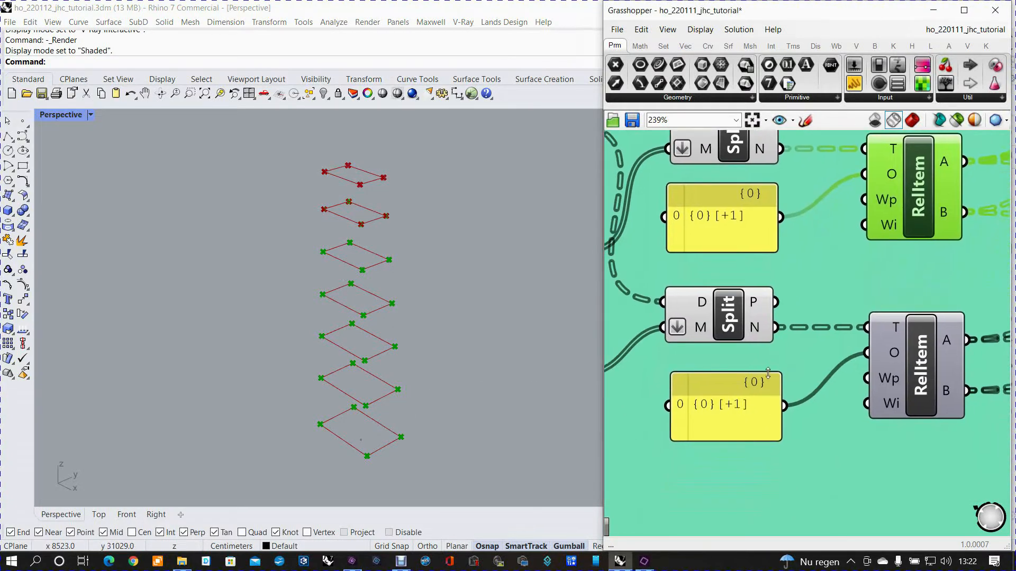
{"action": "scroll", "coordinate": [723, 406], "scroll_direction": "up", "scroll_amount": 1}
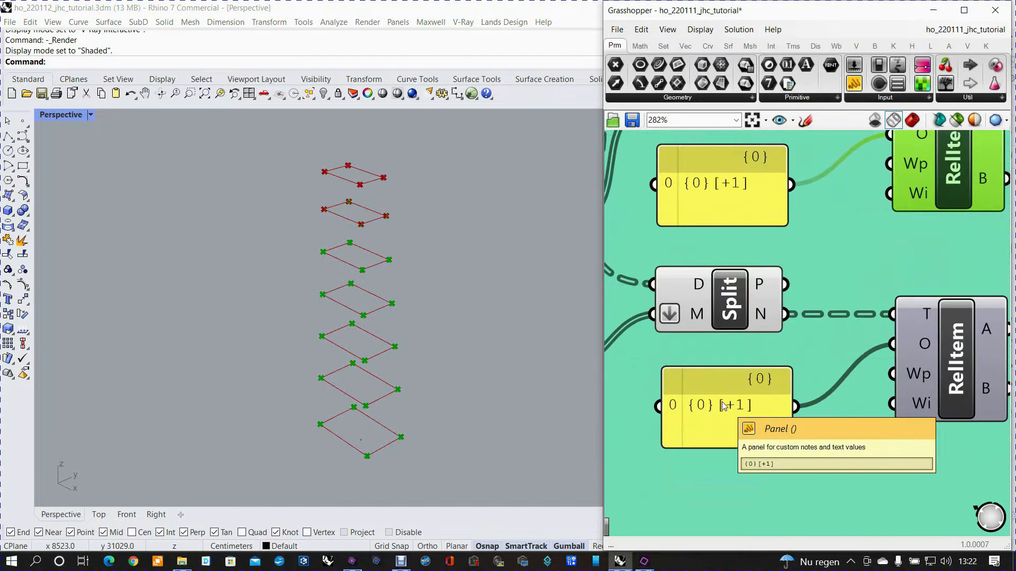
{"action": "scroll", "coordinate": [723, 405], "scroll_direction": "down", "scroll_amount": 1}
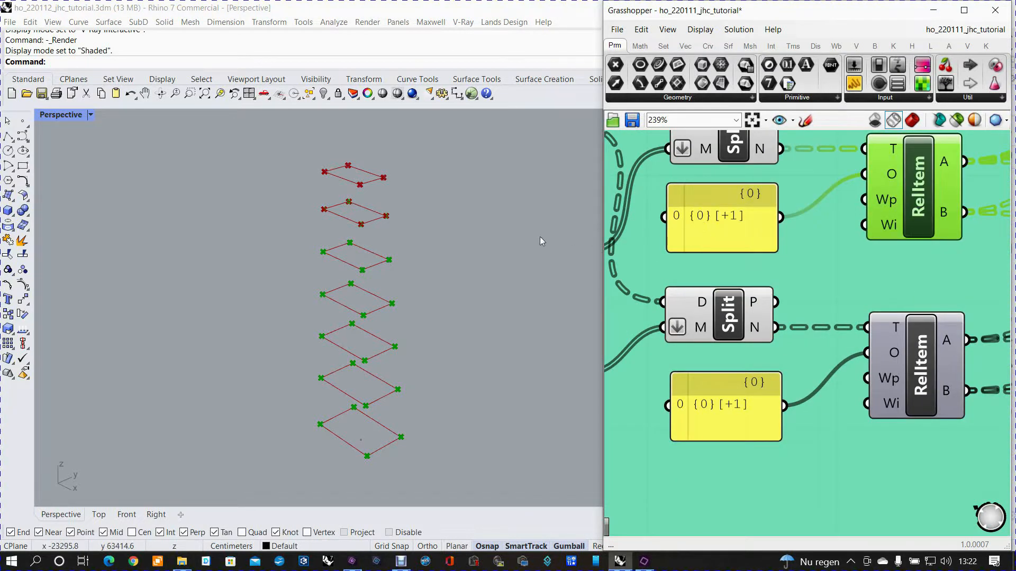
{"action": "right_click_drag", "start_coordinate": [389, 223], "coordinate": [386, 233]}
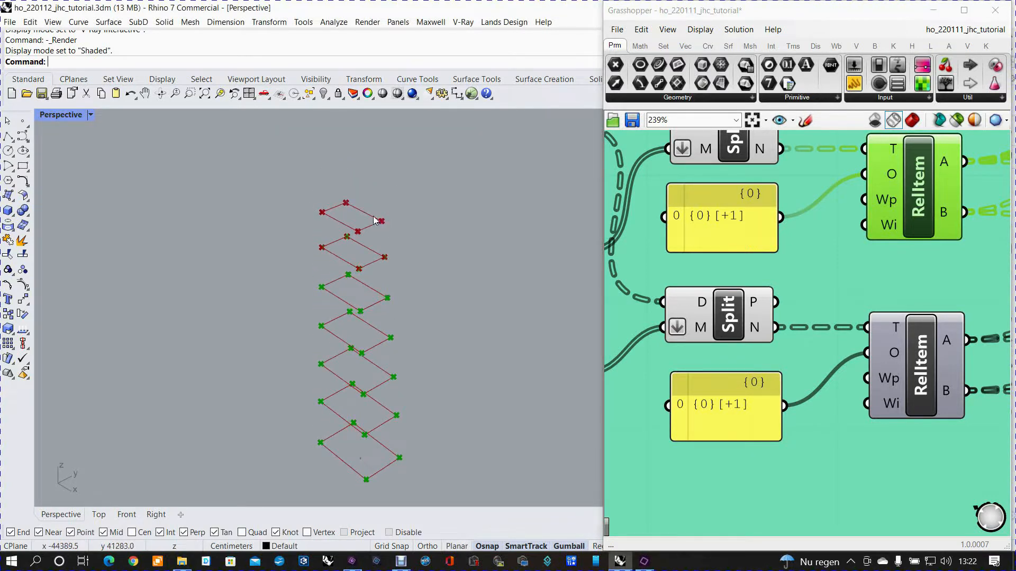
{"action": "right_click_drag", "start_coordinate": [376, 231], "coordinate": [380, 222]}
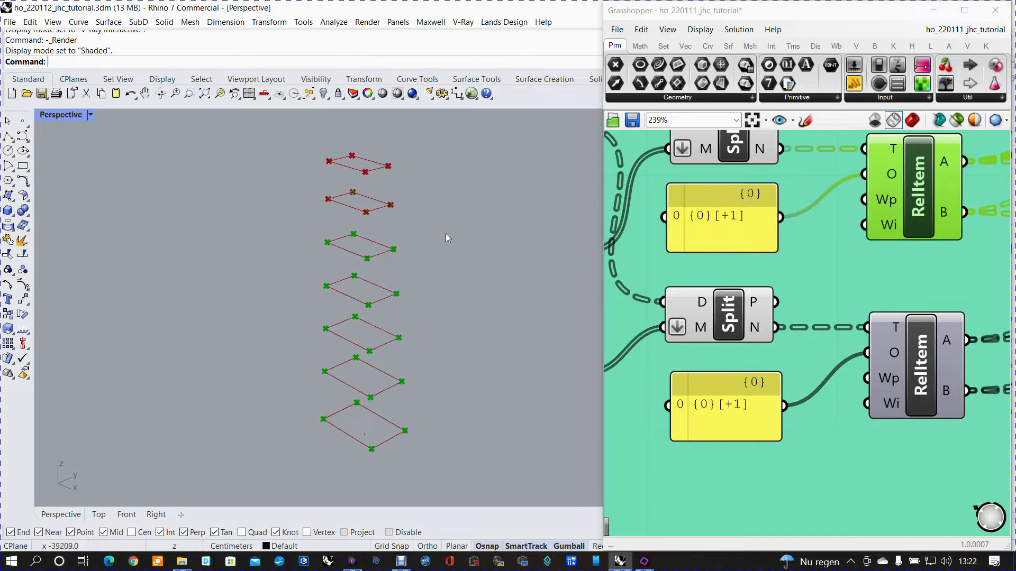
- Turn on the preview of the Relative Item component fed by the Split masked with {0} and {6}
{"action": "scroll", "coordinate": [772, 371], "scroll_direction": "down", "scroll_amount": 2}
{"action": "scroll", "coordinate": [773, 373], "scroll_direction": "down", "scroll_amount": 1}
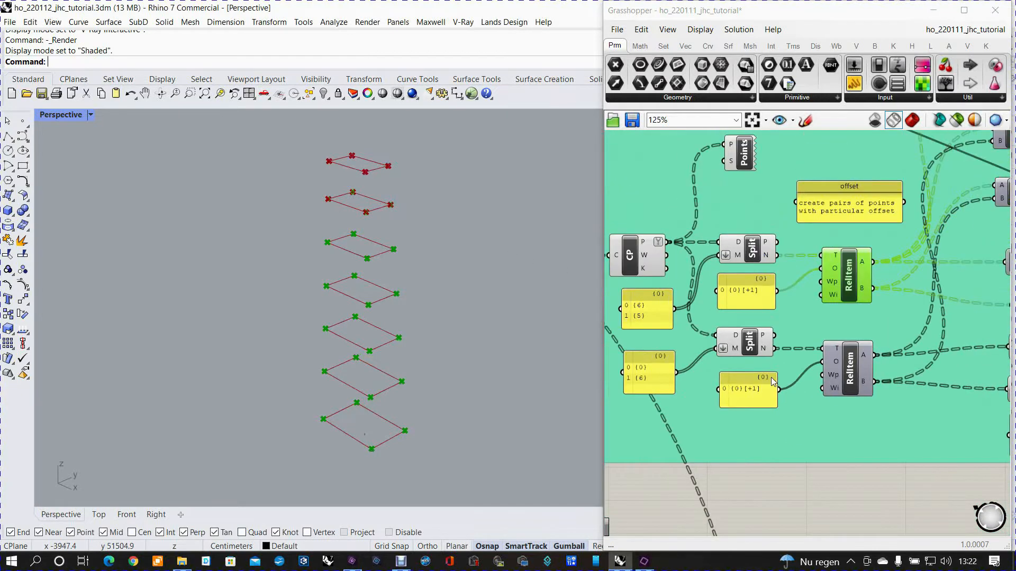
{"action": "scroll", "coordinate": [751, 368], "scroll_direction": "down", "scroll_amount": 1}
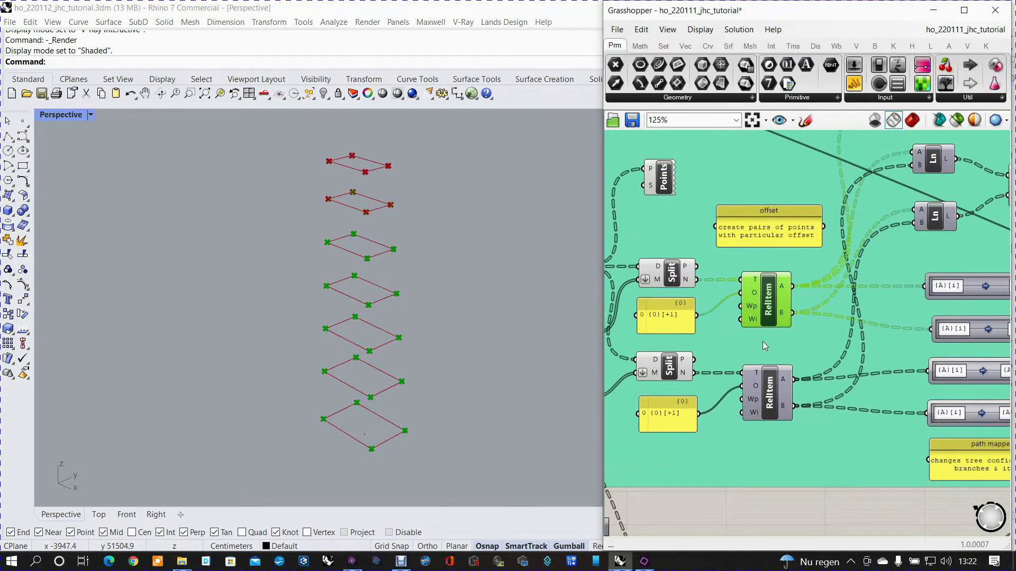
{"action": "left_click", "coordinate": [770, 394]}
{"action": "right_click", "coordinate": [769, 394]}
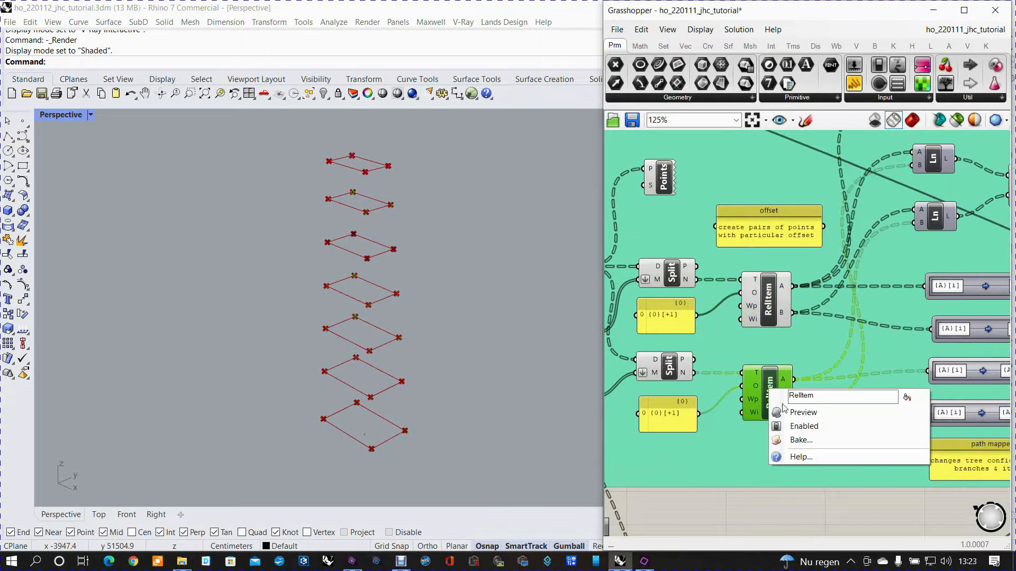
{"action": "left_click", "coordinate": [754, 415]}
- Select the other Relative Item and compare which sections' corner points the two components highlight
{"action": "right_click_drag", "start_coordinate": [714, 398], "coordinate": [755, 354]}
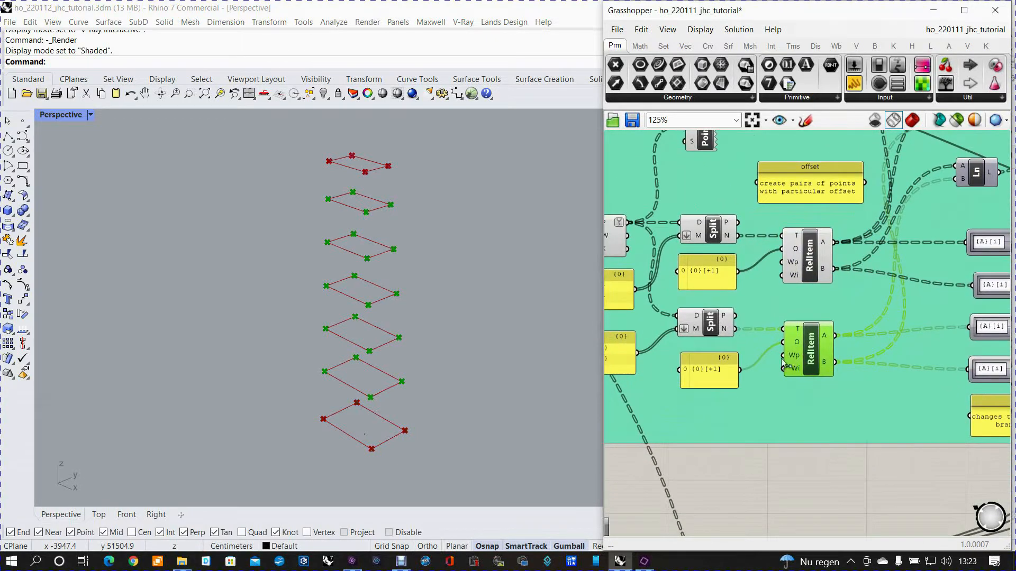
{"action": "scroll", "coordinate": [693, 379], "scroll_direction": "up", "scroll_amount": 4}
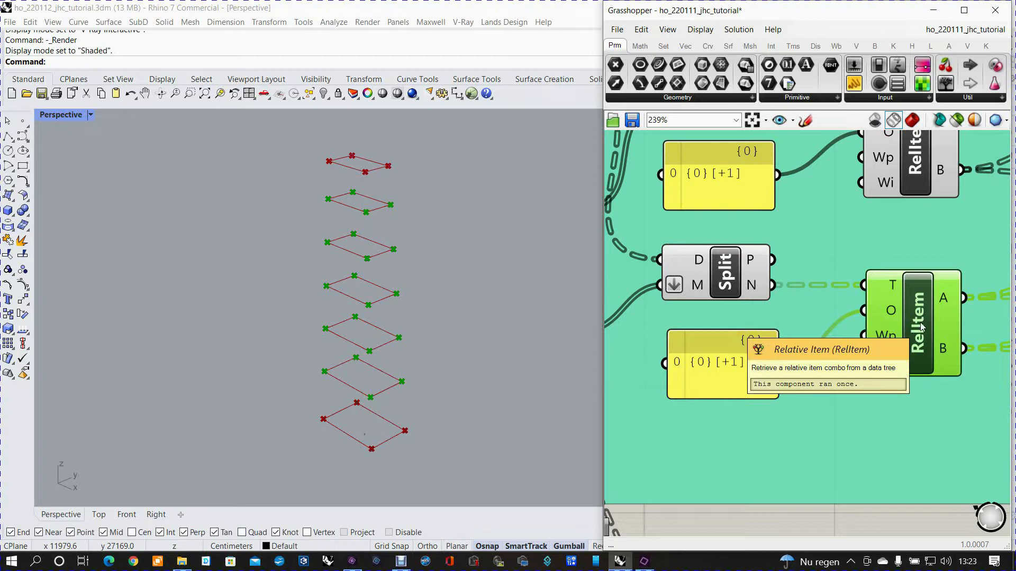
{"action": "right_click_drag", "start_coordinate": [921, 326], "coordinate": [900, 402]}
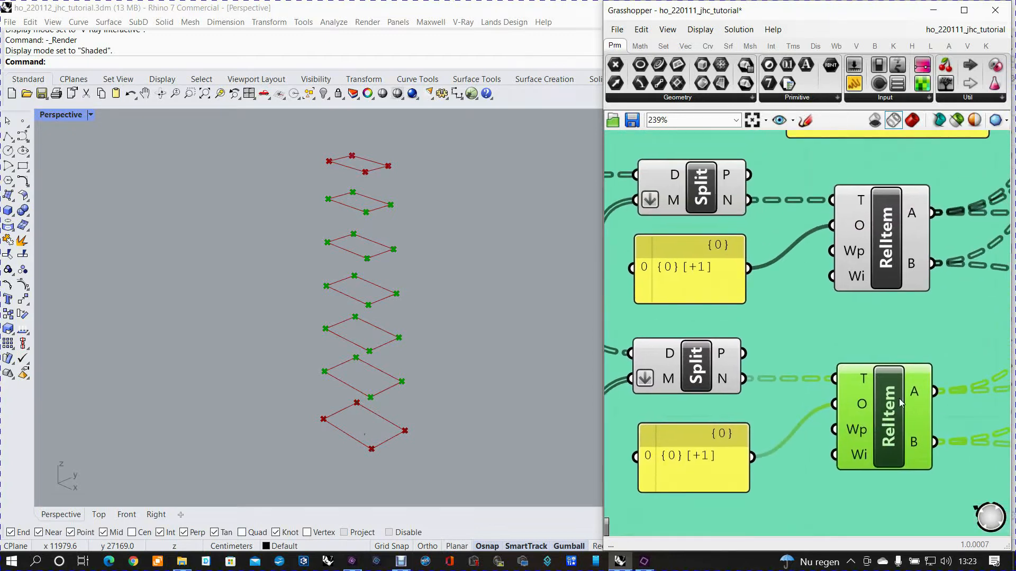
{"action": "left_click", "coordinate": [884, 267]}
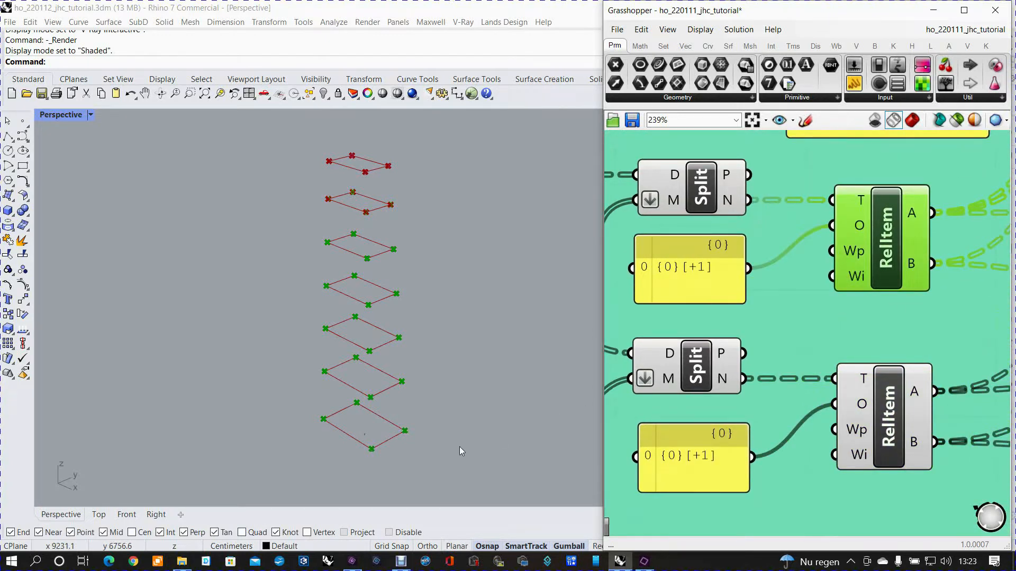
- Turn on the previews of the two Line components that connect the paired points and feed the CCX component
{"action": "scroll", "coordinate": [808, 411], "scroll_direction": "down", "scroll_amount": 4}
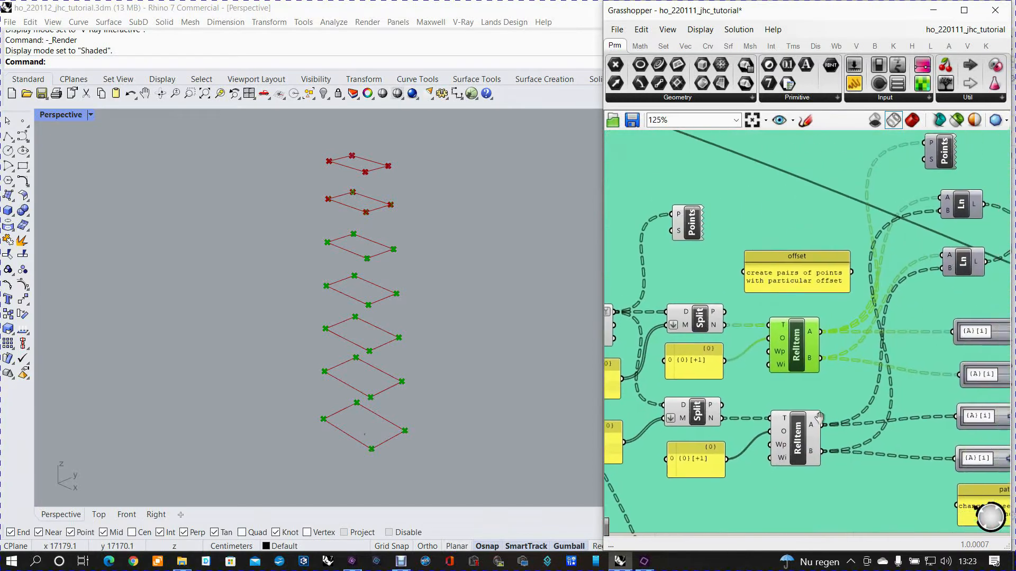
{"action": "scroll", "coordinate": [819, 418], "scroll_direction": "down", "scroll_amount": 2}
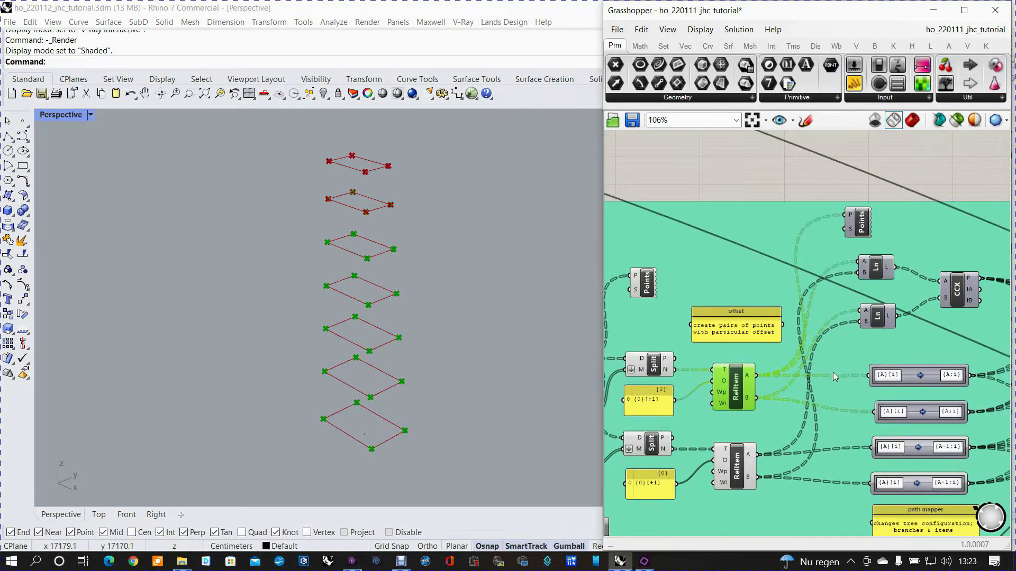
{"action": "left_click", "coordinate": [876, 272]}
{"action": "right_click", "coordinate": [875, 273]}
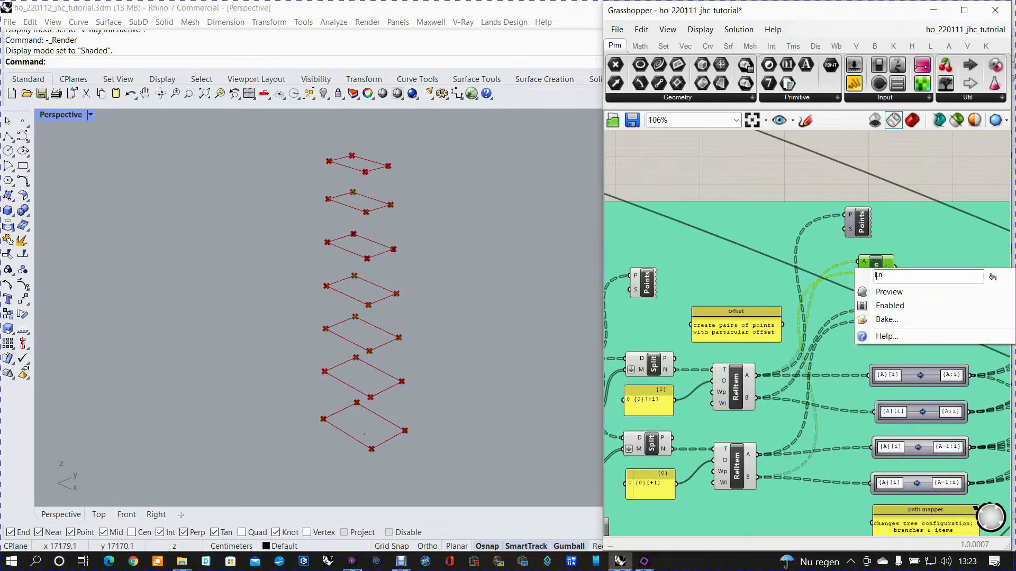
{"action": "left_click", "coordinate": [888, 292]}
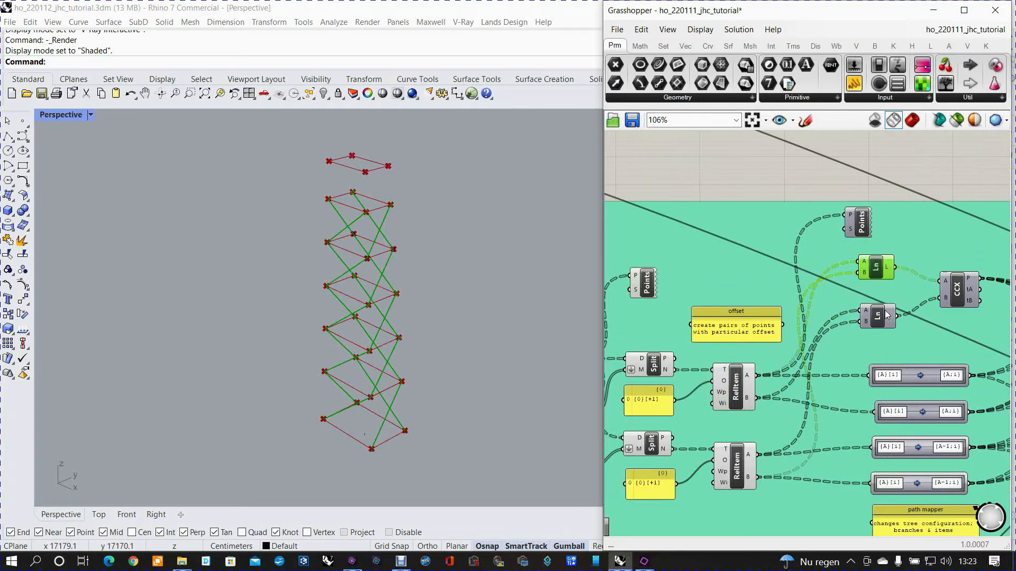
{"action": "left_click", "coordinate": [876, 311]}
{"action": "right_click", "coordinate": [876, 311]}
{"action": "left_click", "coordinate": [896, 340]}
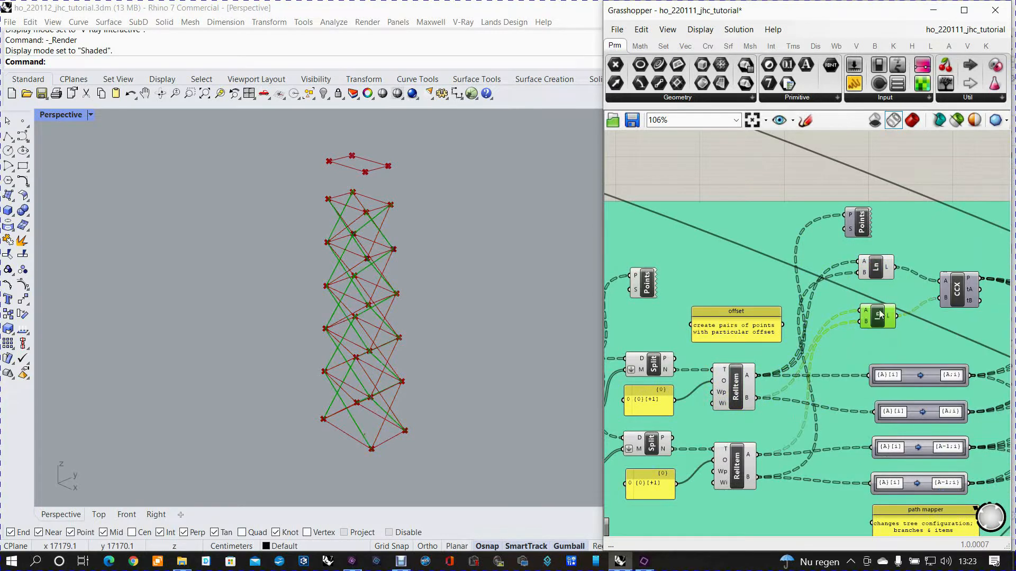
- Select the first Line component and its Relative Item source in turn, and trace which outputs supply its start and end points
{"action": "left_click", "coordinate": [875, 273]}
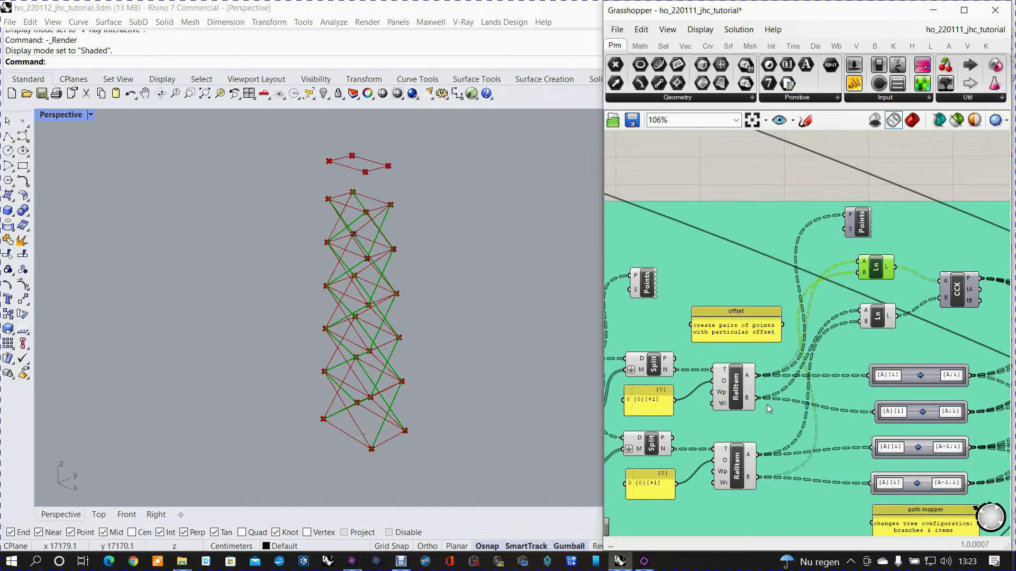
{"action": "left_click", "coordinate": [742, 392]}
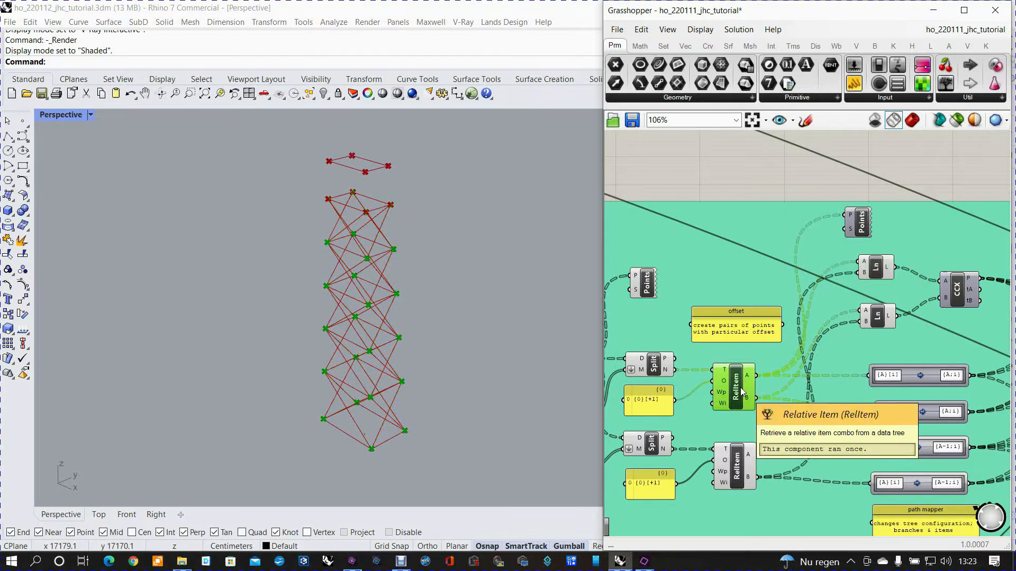
{"action": "left_click", "coordinate": [872, 271]}
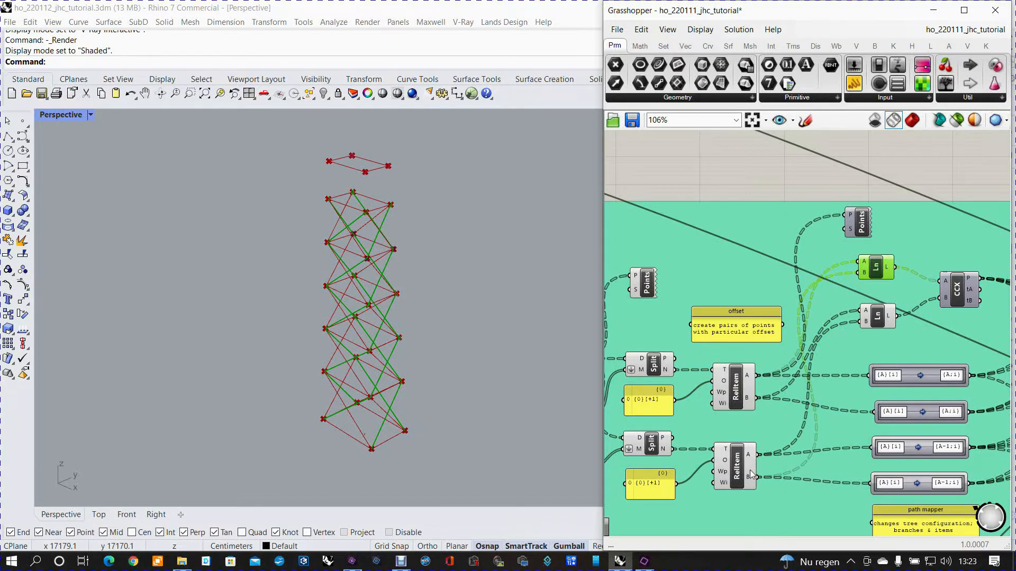
{"action": "scroll", "coordinate": [751, 474], "scroll_direction": "up", "scroll_amount": 2}
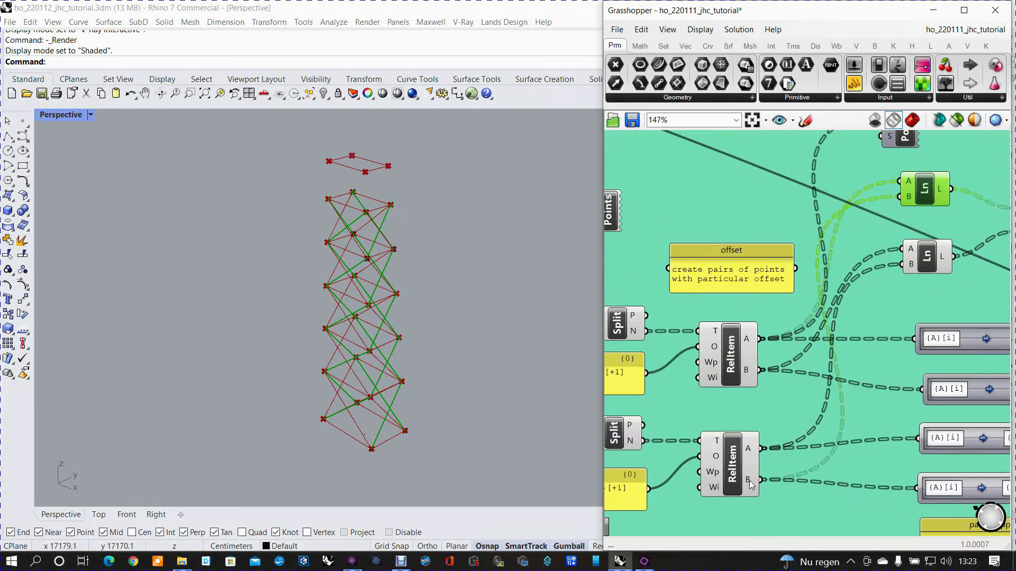
{"action": "mouse_move", "coordinate": [749, 482]}
- Turn the preview of the second Line component off and back on to identify its diagonals on the tower
{"action": "left_click", "coordinate": [919, 260]}
{"action": "right_click", "coordinate": [919, 261]}
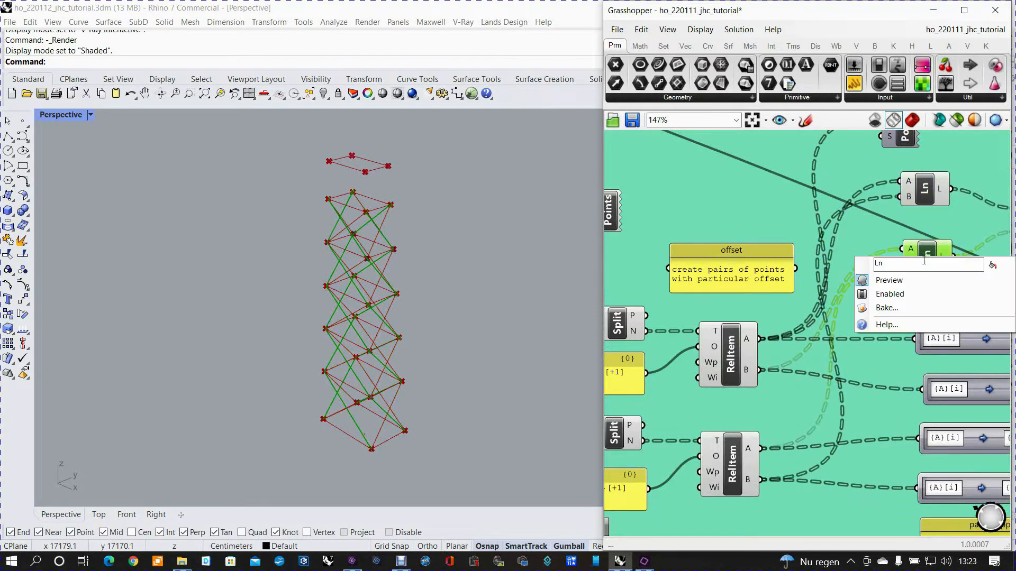
{"action": "left_click", "coordinate": [919, 279]}
{"action": "right_click", "coordinate": [932, 258]}
{"action": "left_click", "coordinate": [923, 281]}
{"action": "left_click", "coordinate": [518, 345]}
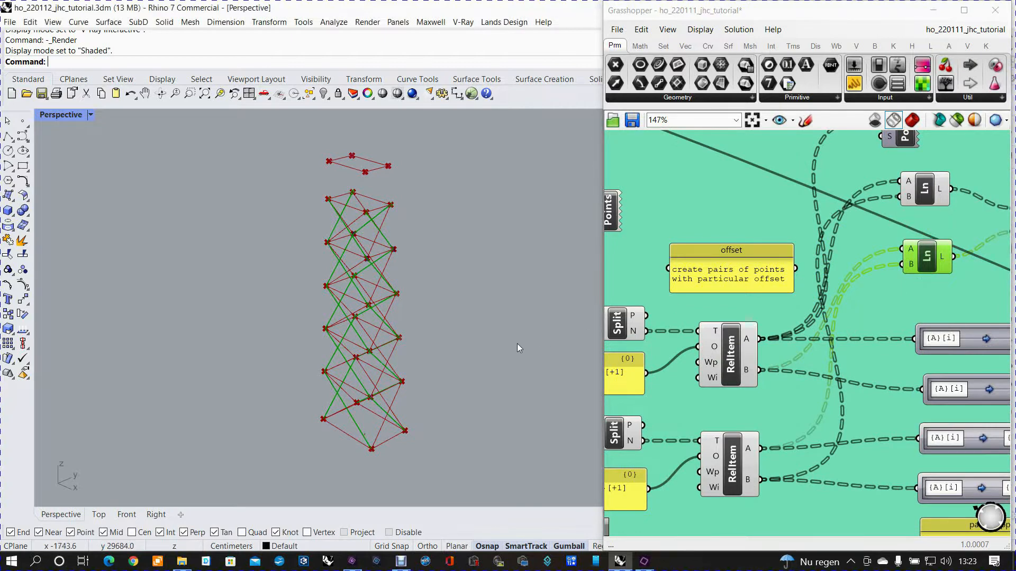
- Turn on the preview of the CCX component to show where the tower's diagonals cross
{"action": "left_click", "coordinate": [897, 315]}
{"action": "right_click_drag", "start_coordinate": [496, 331], "coordinate": [460, 349]}
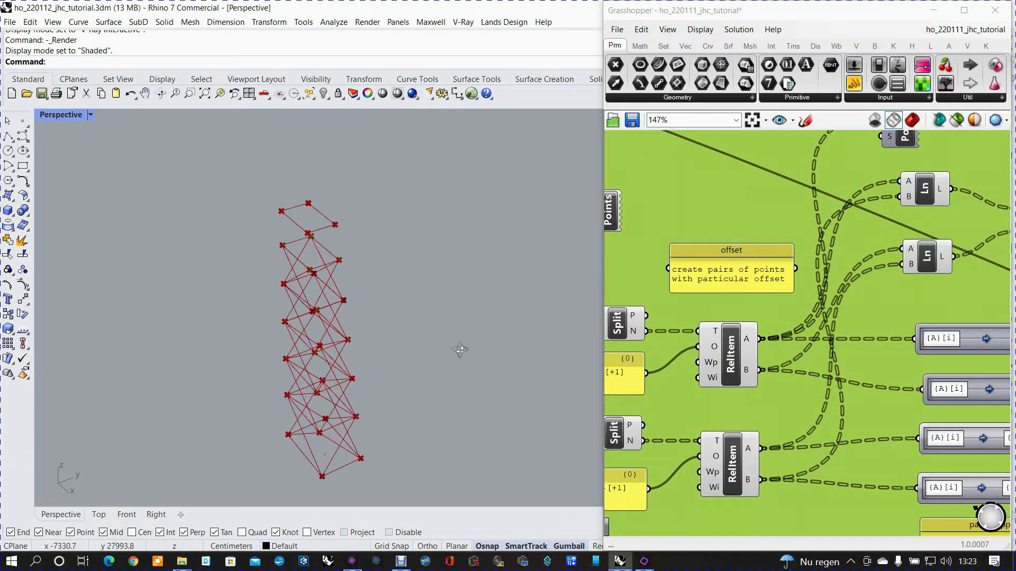
{"action": "right_click_drag", "start_coordinate": [970, 267], "coordinate": [708, 315]}
{"action": "left_click", "coordinate": [787, 264]}
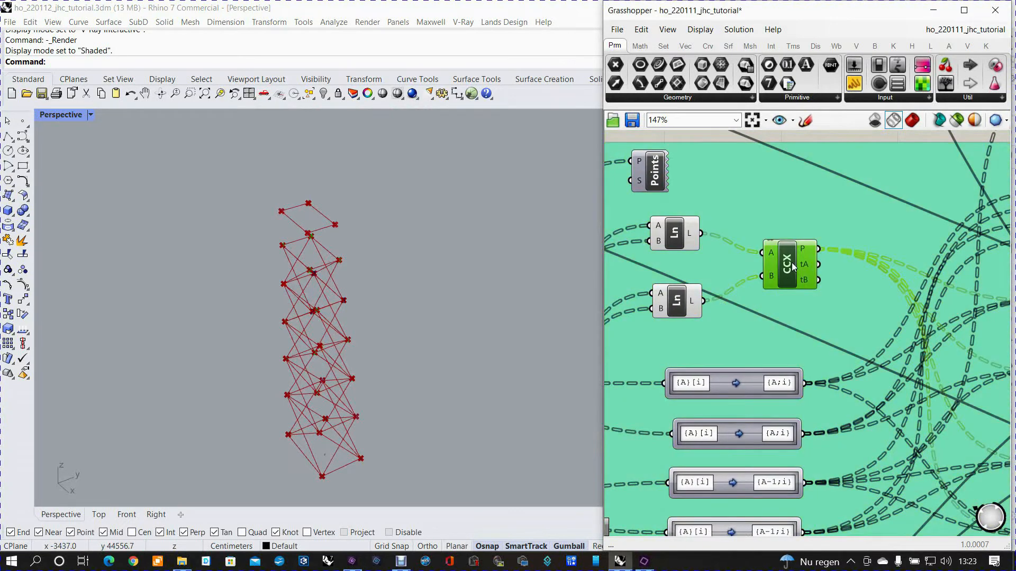
{"action": "right_click", "coordinate": [794, 264]}
{"action": "left_click", "coordinate": [827, 287]}
{"action": "right_click_drag", "start_coordinate": [494, 325], "coordinate": [505, 306]}
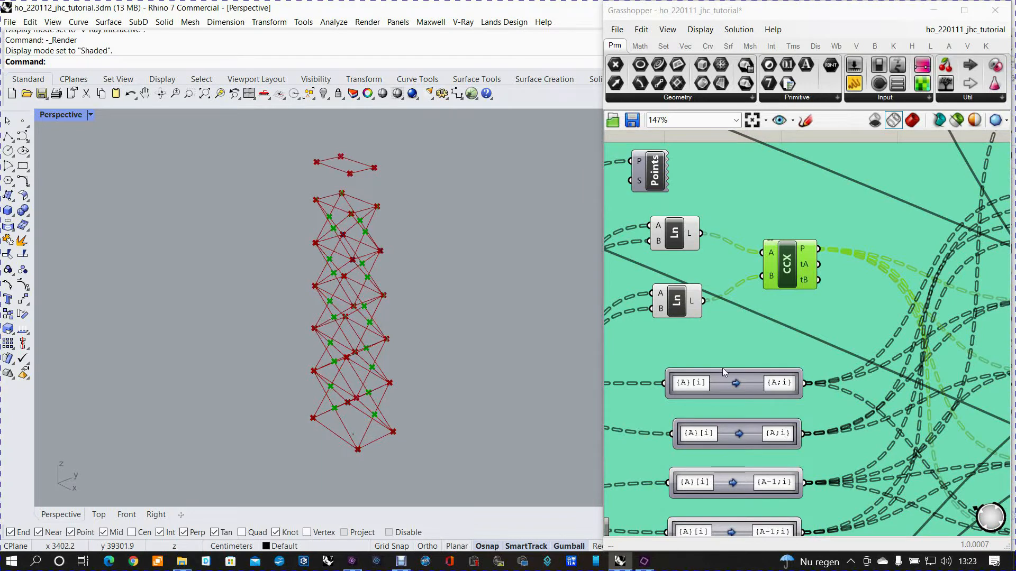
- Move the Param Viewer closer to the CCX component, just above the beams part 1 group
{"action": "scroll", "coordinate": [722, 367], "scroll_direction": "down", "scroll_amount": 3}
{"action": "right_click_drag", "start_coordinate": [724, 378], "coordinate": [782, 392]}
{"action": "scroll", "coordinate": [766, 324], "scroll_direction": "down", "scroll_amount": 2}
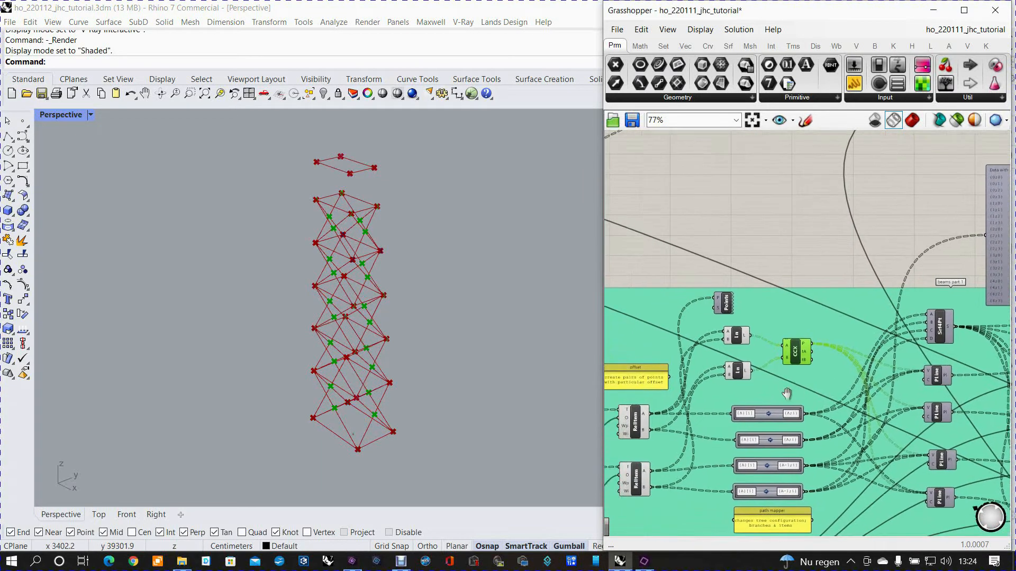
{"action": "right_click_drag", "start_coordinate": [921, 261], "coordinate": [884, 267]}
{"action": "left_click_drag", "start_coordinate": [962, 262], "coordinate": [827, 249]}
{"action": "right_click_drag", "start_coordinate": [785, 276], "coordinate": [836, 234]}
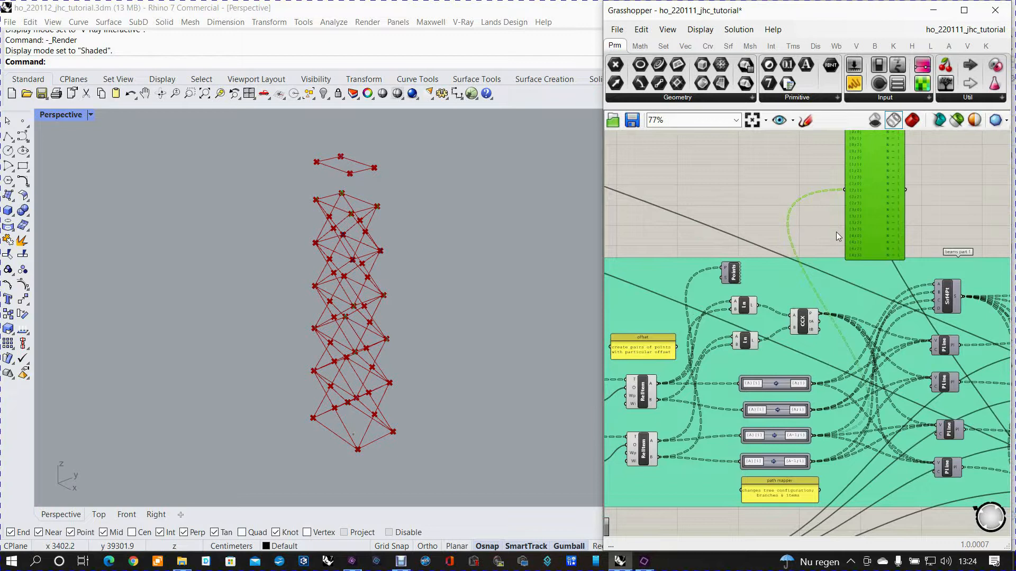
{"action": "right_click_drag", "start_coordinate": [835, 231], "coordinate": [747, 302]}
{"action": "scroll", "coordinate": [745, 367], "scroll_direction": "up", "scroll_amount": 3}
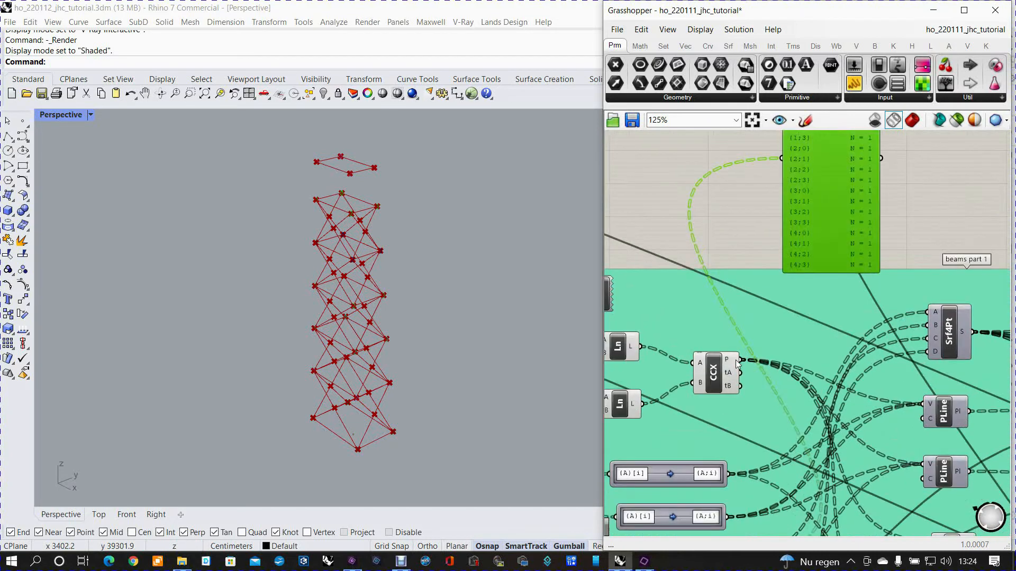
- Connect the CCX component's P output to the Param Viewer and examine the branch structure of the intersection points
{"action": "left_click", "coordinate": [716, 376]}
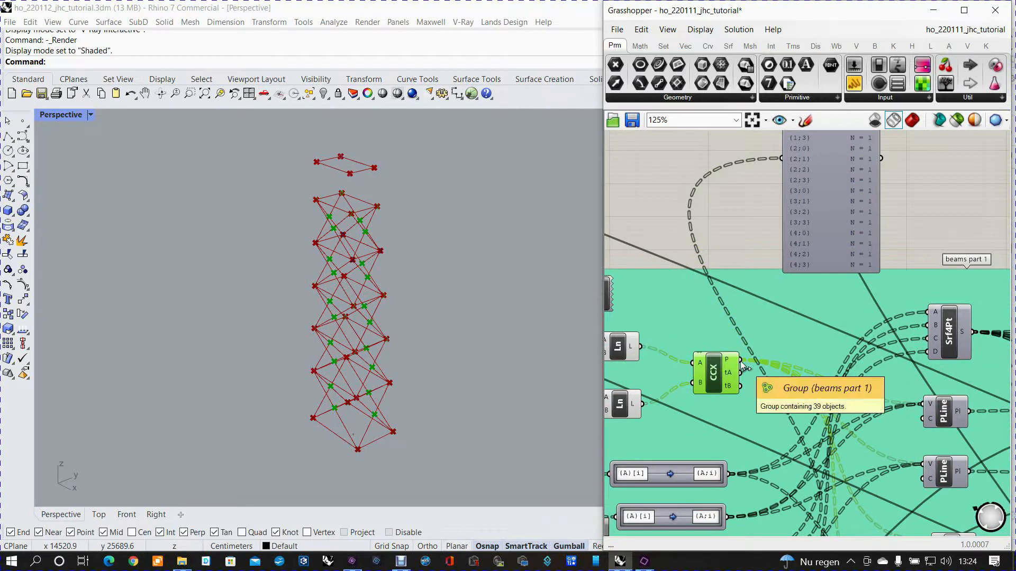
{"action": "left_click_drag", "start_coordinate": [740, 360], "coordinate": [787, 178]}
{"action": "right_click_drag", "start_coordinate": [804, 193], "coordinate": [794, 279]}
{"action": "left_click_drag", "start_coordinate": [809, 270], "coordinate": [818, 298]}
{"action": "scroll", "coordinate": [829, 238], "scroll_direction": "up", "scroll_amount": 3}
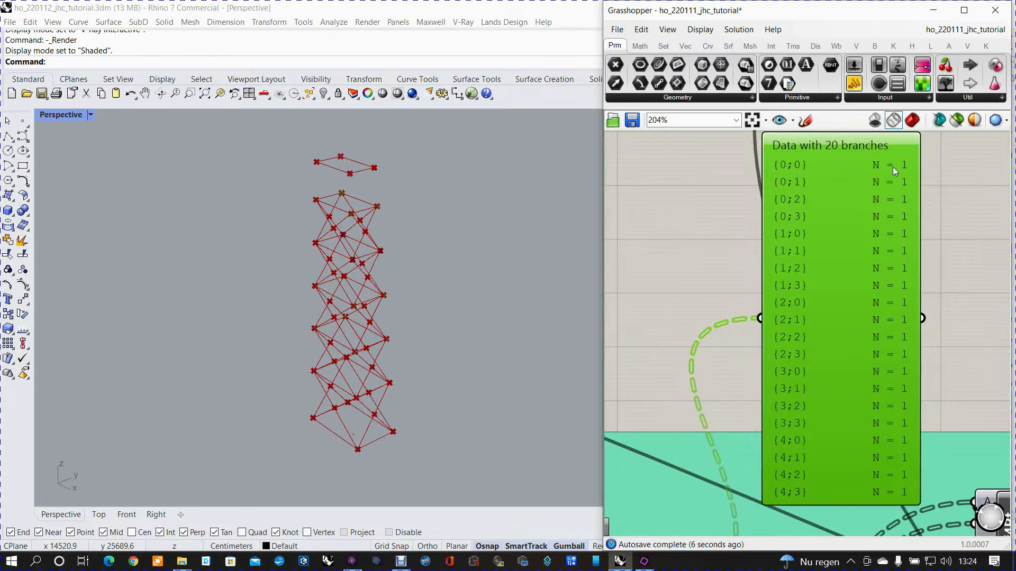
{"action": "scroll", "coordinate": [878, 191], "scroll_direction": "down", "scroll_amount": 4}
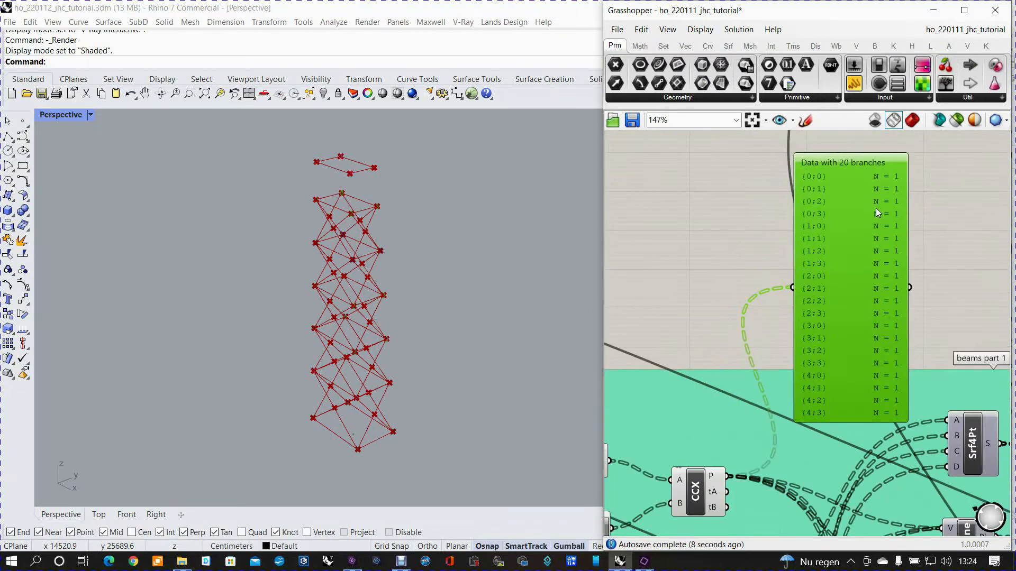
{"action": "scroll", "coordinate": [852, 243], "scroll_direction": "up", "scroll_amount": 1}
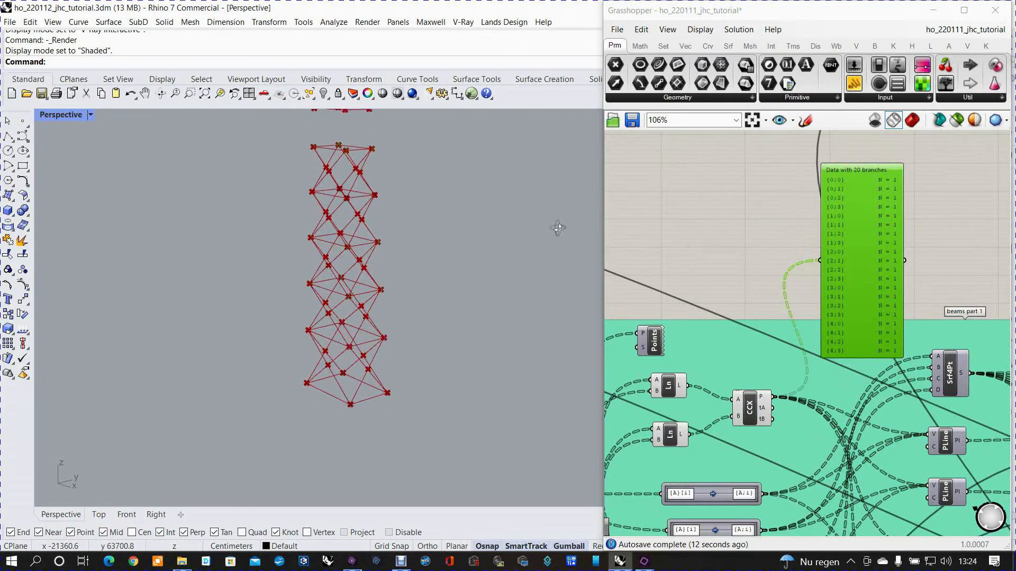
- Examine the intersection points on the tower's faces, segment by segment, against the branches in the Param Viewer
{"action": "scroll", "coordinate": [310, 385], "scroll_direction": "up", "scroll_amount": 2}
{"action": "scroll", "coordinate": [310, 385], "scroll_direction": "up", "scroll_amount": 1}
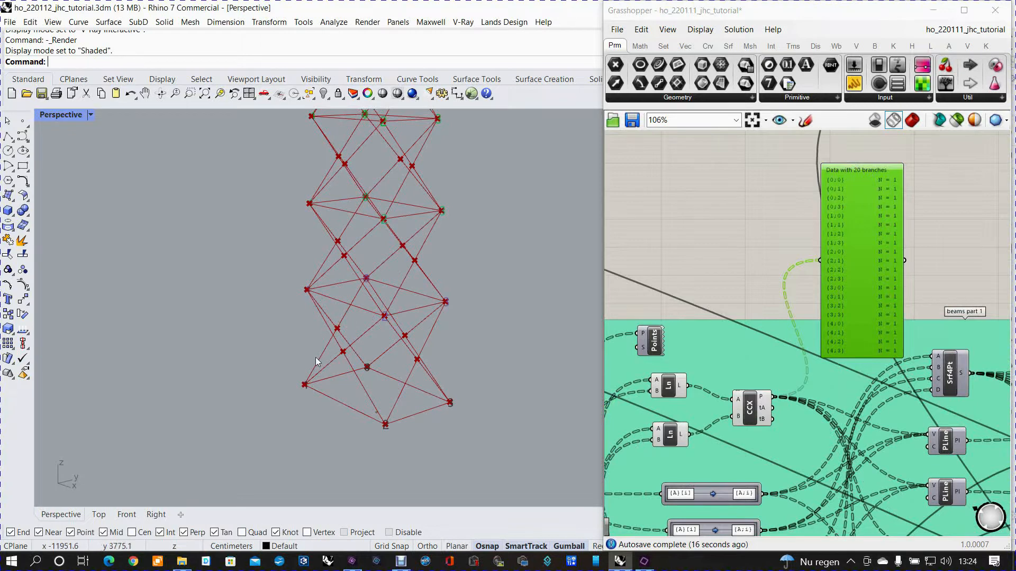
{"action": "scroll", "coordinate": [343, 330], "scroll_direction": "down", "scroll_amount": 3}
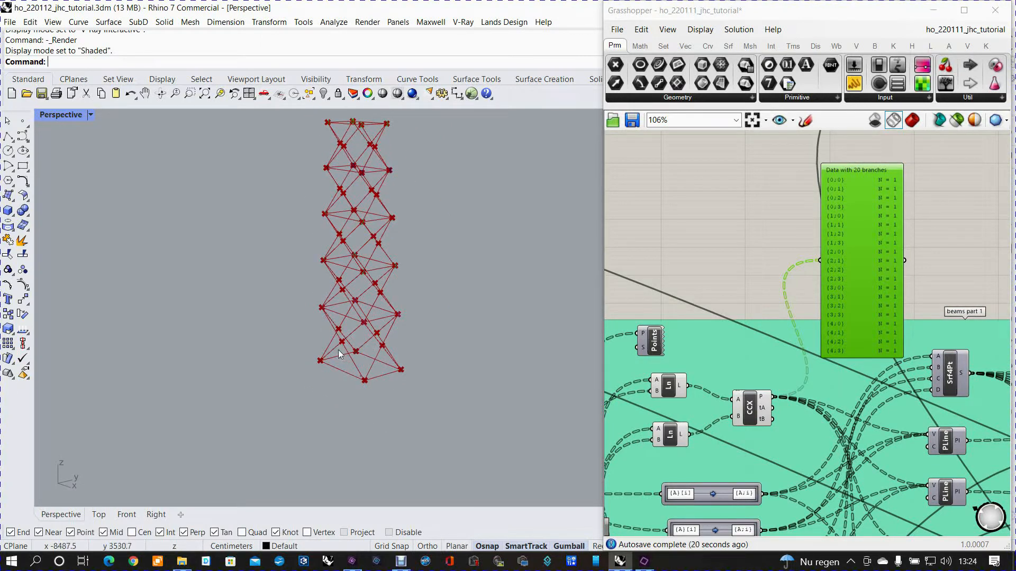
{"action": "scroll", "coordinate": [337, 349], "scroll_direction": "up", "scroll_amount": 2}
{"action": "scroll", "coordinate": [339, 342], "scroll_direction": "down", "scroll_amount": 3}
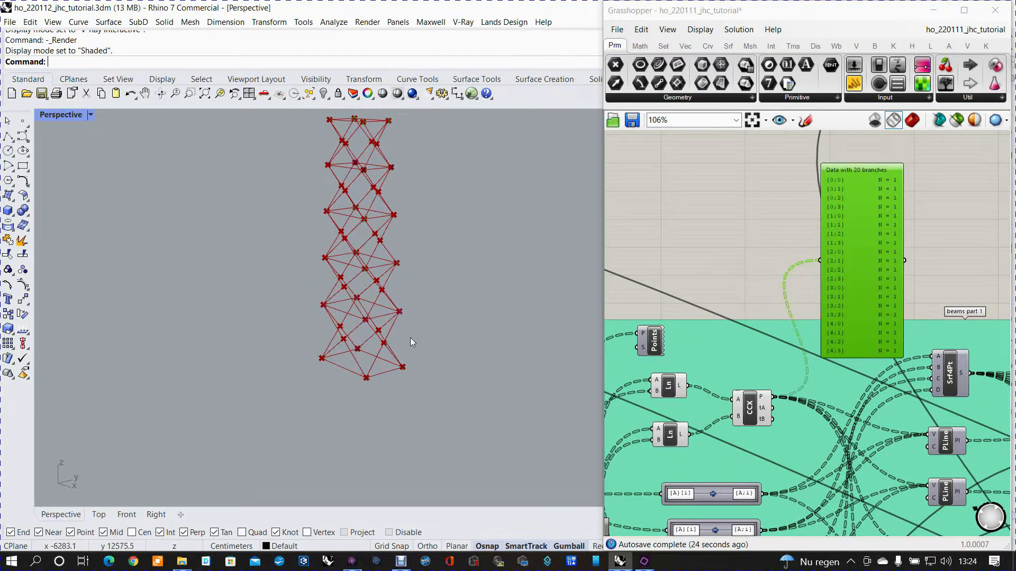
{"action": "scroll", "coordinate": [793, 261], "scroll_direction": "down", "scroll_amount": 3}
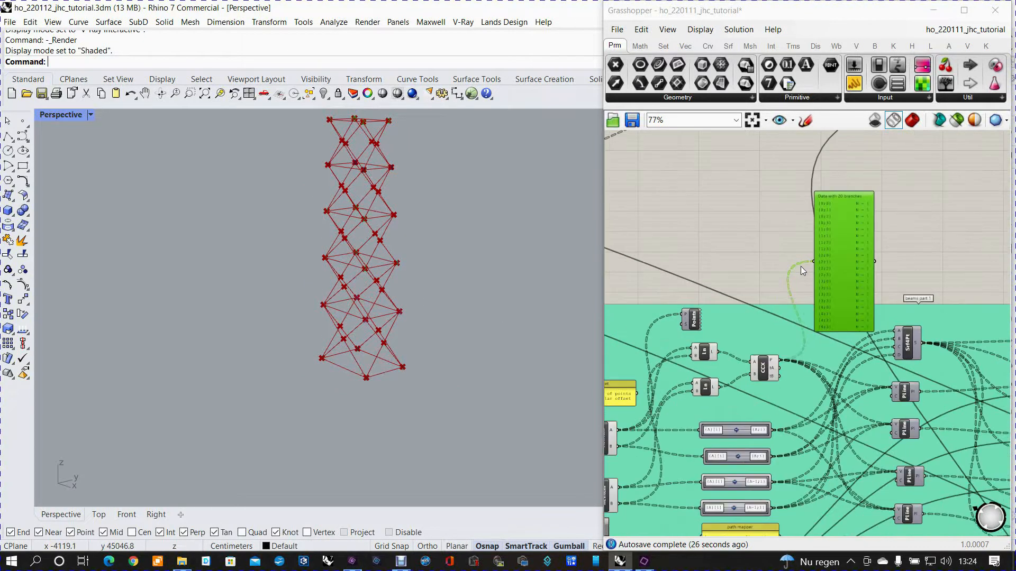
- Connect the first Relative Item's A output to the Param Viewer and read its branches and item counts
{"action": "right_click_drag", "start_coordinate": [779, 318], "coordinate": [774, 339]}
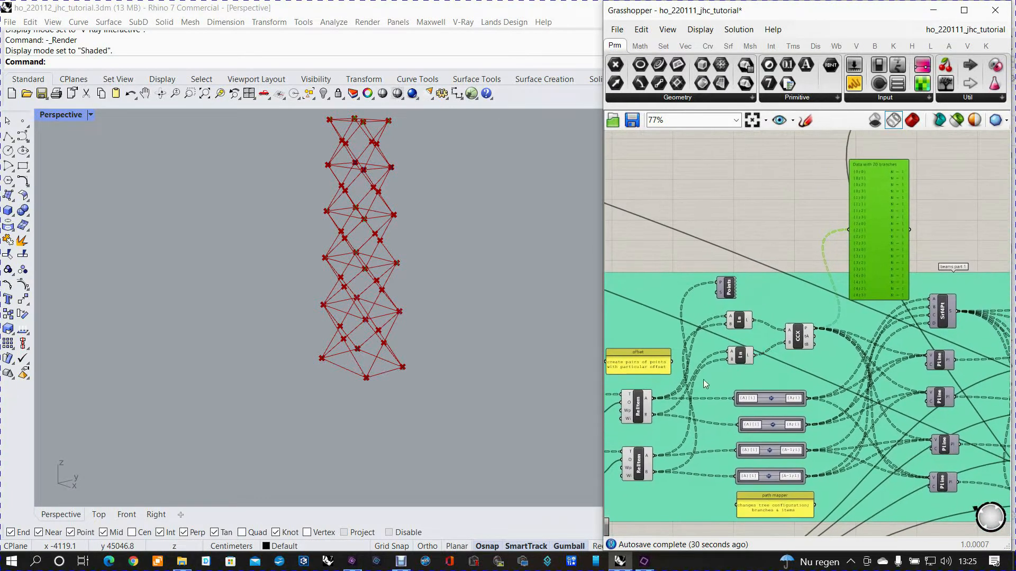
{"action": "left_click_drag", "start_coordinate": [654, 398], "coordinate": [750, 307]}
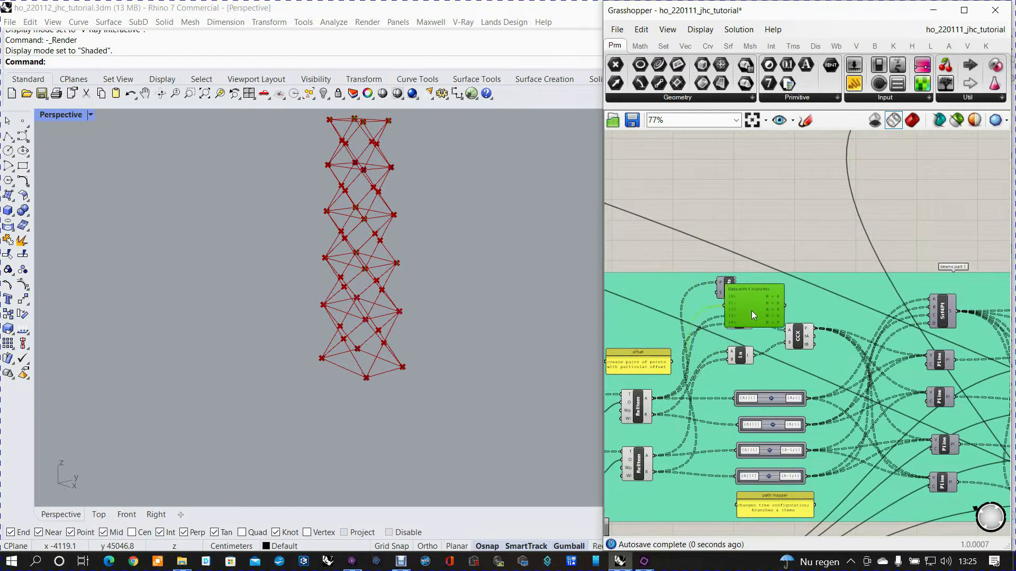
{"action": "scroll", "coordinate": [767, 333], "scroll_direction": "up", "scroll_amount": 2}
{"action": "scroll", "coordinate": [767, 333], "scroll_direction": "up", "scroll_amount": 3}
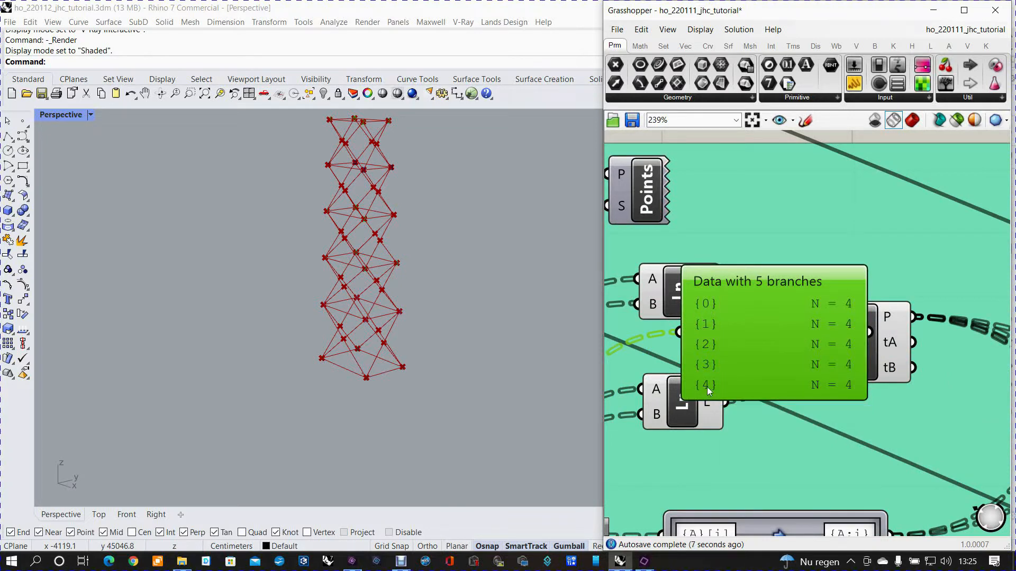
{"action": "scroll", "coordinate": [843, 341], "scroll_direction": "down", "scroll_amount": 2}
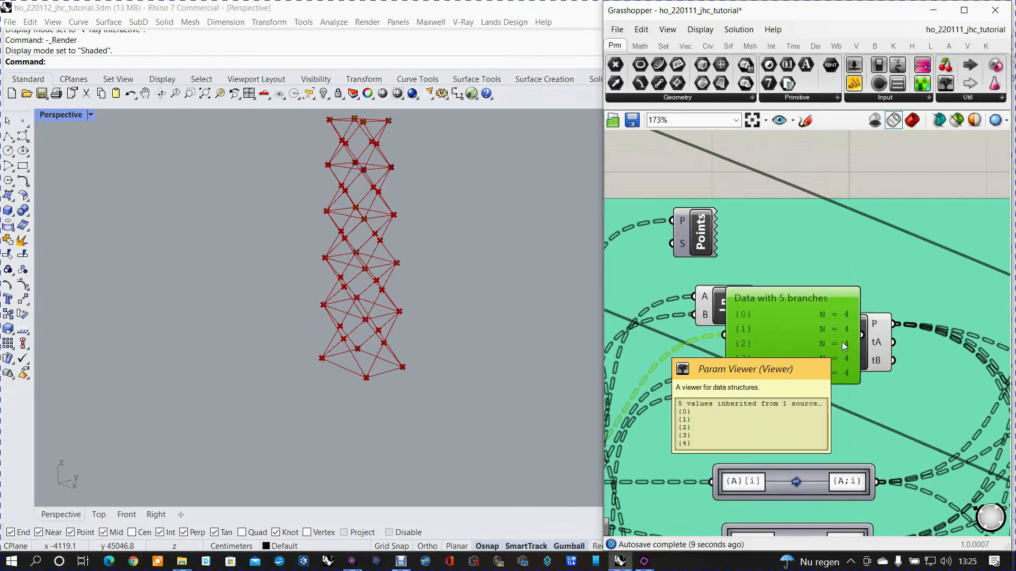
- Select the first Relative Item and examine its highlighted section corner points on the tower
{"action": "scroll", "coordinate": [475, 329], "scroll_direction": "down", "scroll_amount": 4}
{"action": "right_click_drag", "start_coordinate": [737, 308], "coordinate": [855, 227]}
{"action": "left_click", "coordinate": [624, 416]}
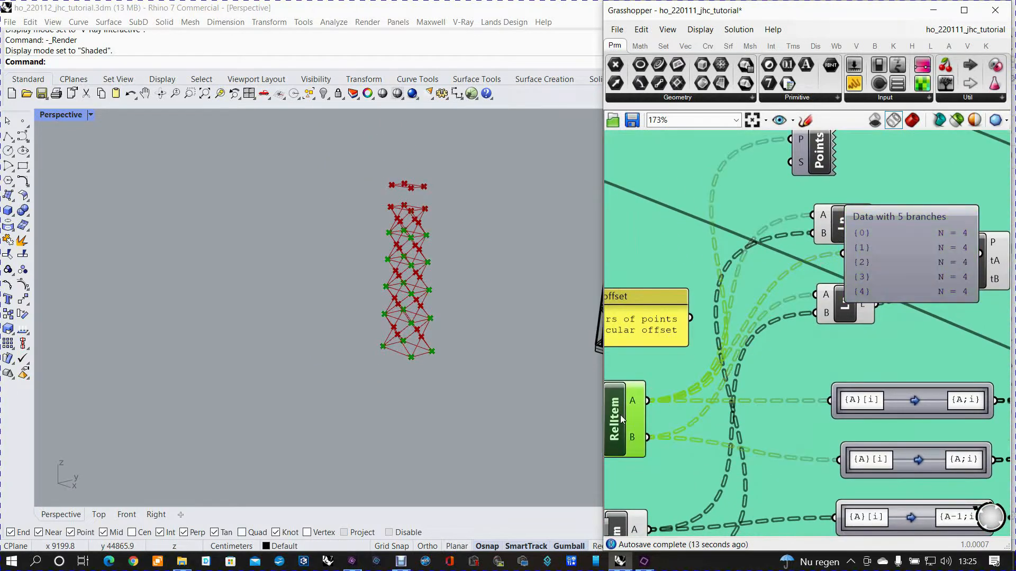
{"action": "scroll", "coordinate": [438, 332], "scroll_direction": "up", "scroll_amount": 3}
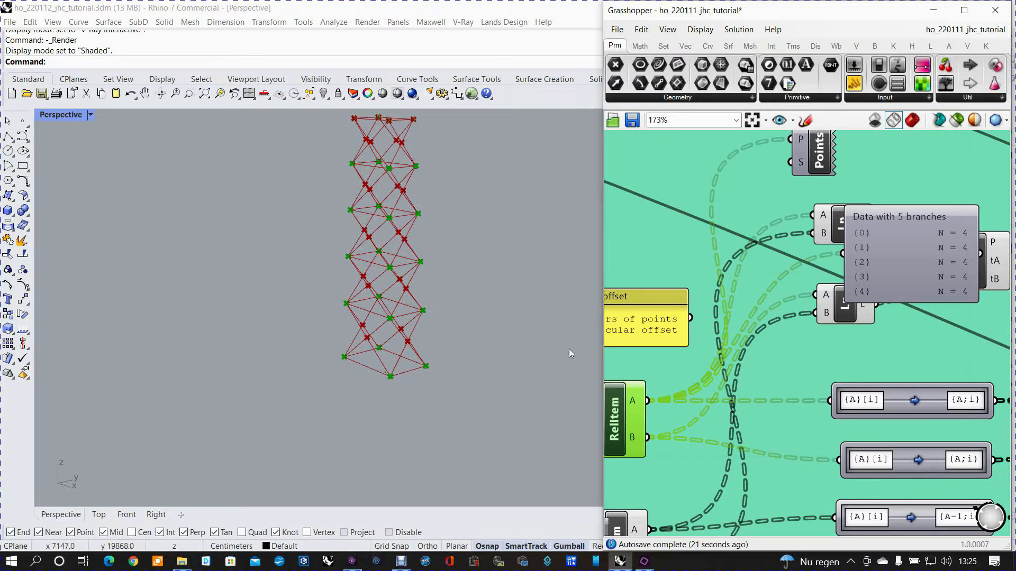
{"action": "scroll", "coordinate": [675, 343], "scroll_direction": "down", "scroll_amount": 3}
- Move the Param Viewer off the Line and CCX components to the free space above them
{"action": "right_click_drag", "start_coordinate": [711, 341], "coordinate": [691, 341]}
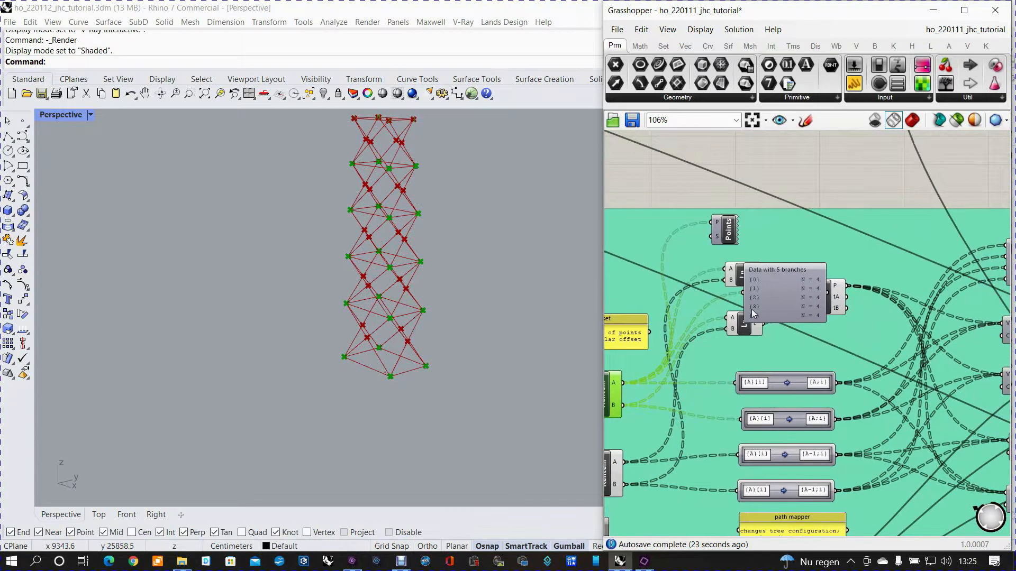
{"action": "left_click_drag", "start_coordinate": [780, 294], "coordinate": [855, 227]}
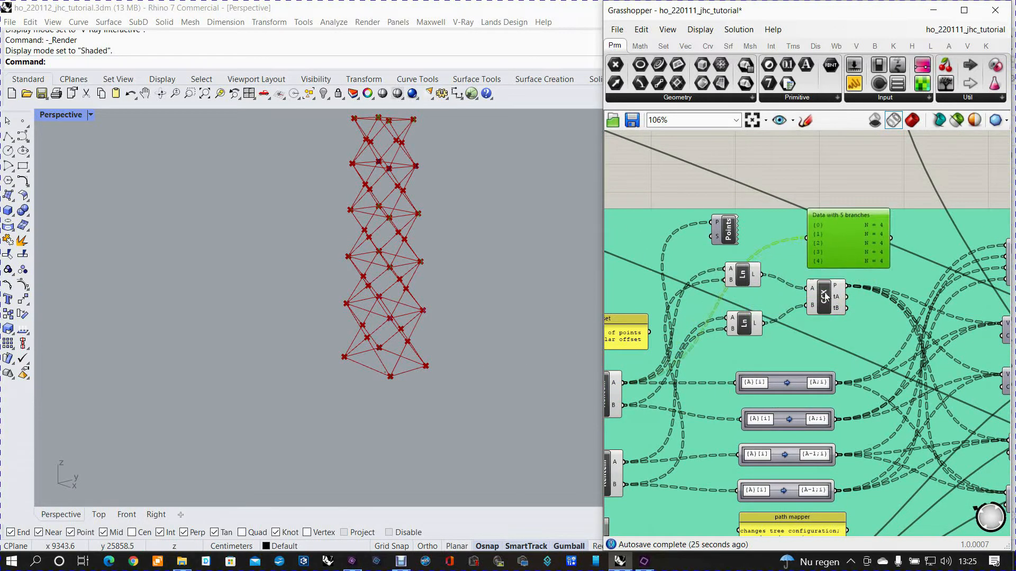
{"action": "right_click_drag", "start_coordinate": [855, 227], "coordinate": [794, 239]}
{"action": "left_click_drag", "start_coordinate": [795, 239], "coordinate": [810, 230]}
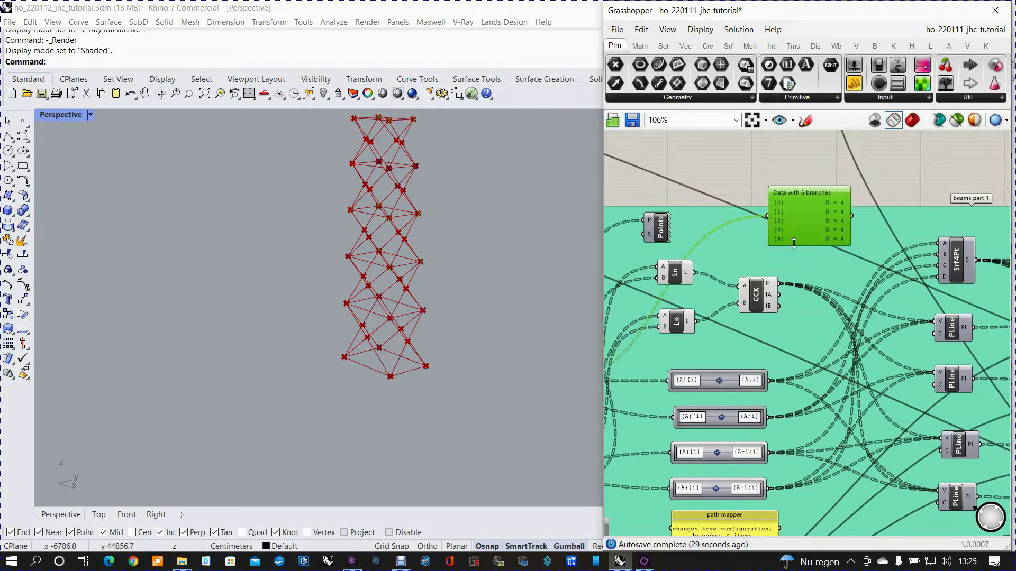
- Open the first Path Mapper's editor, examine its source {A}[i] and target {A;i}, and accept it without edits
{"action": "scroll", "coordinate": [832, 215], "scroll_direction": "down", "scroll_amount": 2}
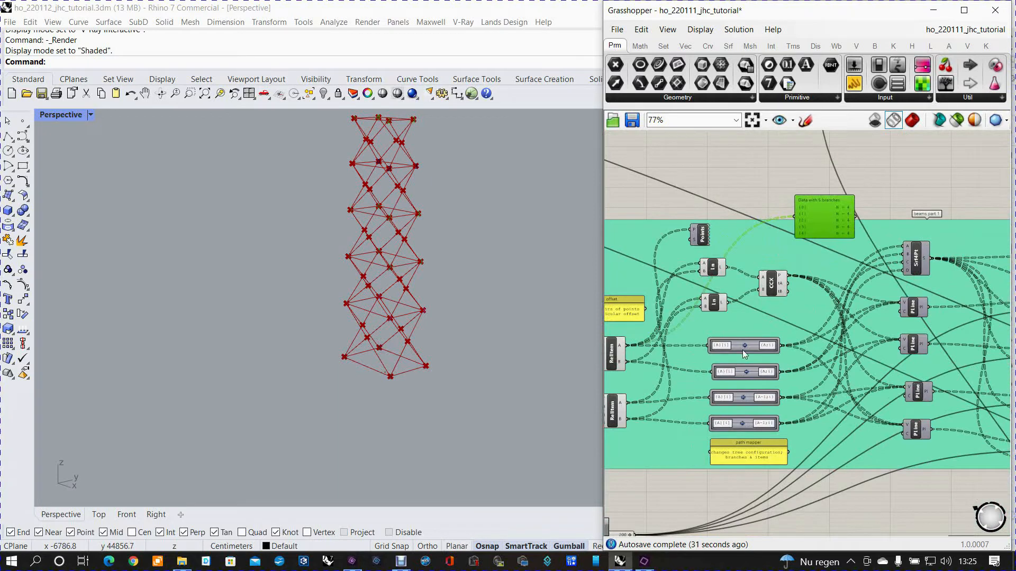
{"action": "scroll", "coordinate": [742, 350], "scroll_direction": "up", "scroll_amount": 4}
{"action": "scroll", "coordinate": [744, 349], "scroll_direction": "up", "scroll_amount": 2}
{"action": "double_click", "coordinate": [732, 339]}
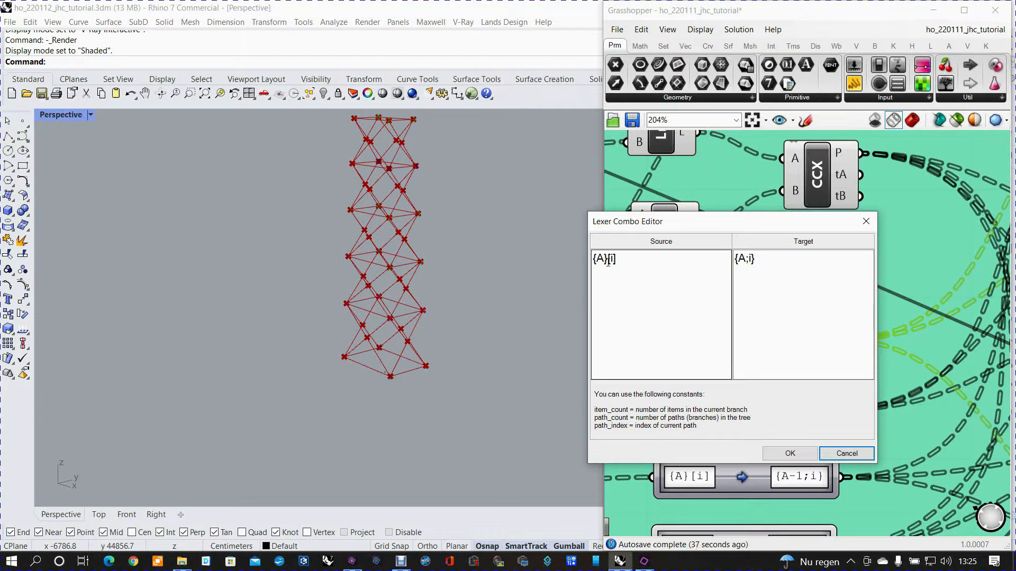
{"action": "left_click_drag", "start_coordinate": [678, 229], "coordinate": [736, 223]}
{"action": "left_click", "coordinate": [656, 265]}
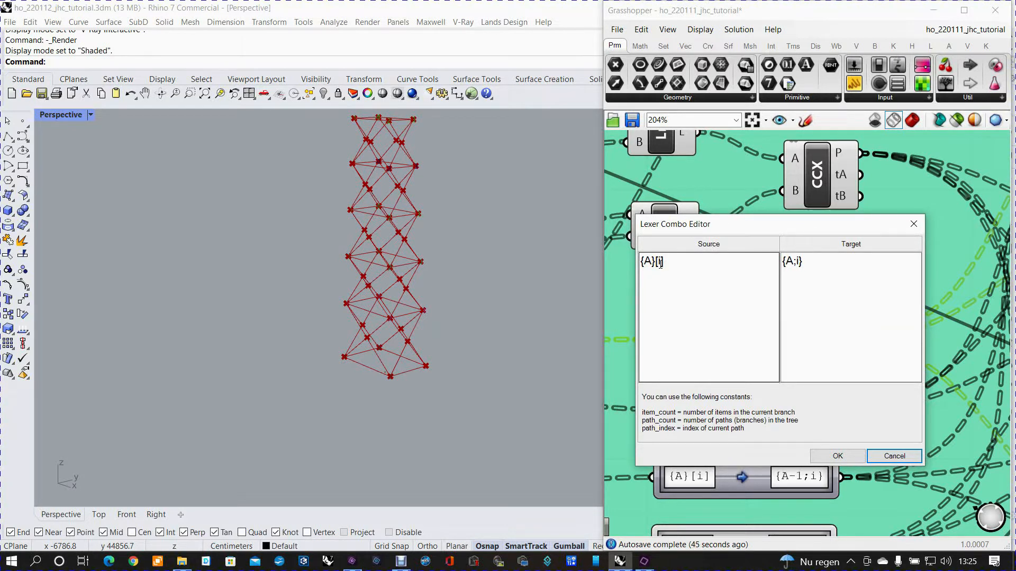
{"action": "left_click", "coordinate": [797, 265]}
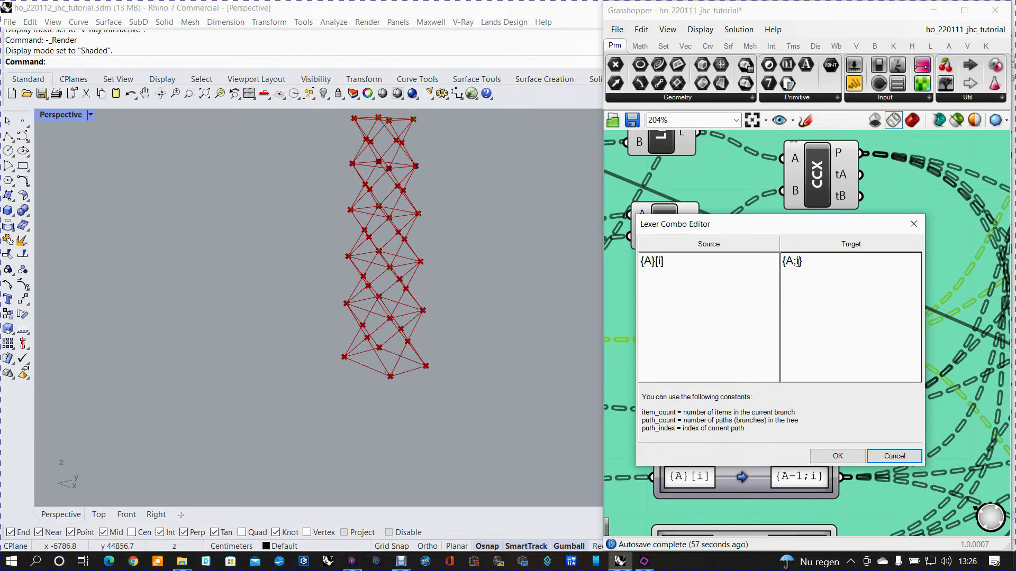
{"action": "left_click", "coordinate": [837, 456]}
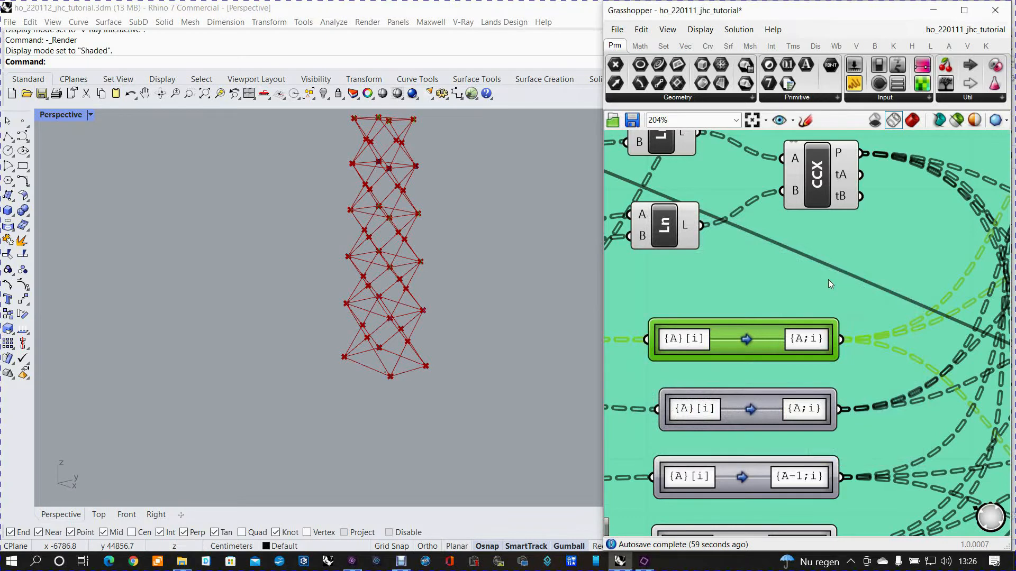
- Move the Param Viewer beside the Srf4Pt component and read the branches of the unmapped points
{"action": "scroll", "coordinate": [827, 279], "scroll_direction": "down", "scroll_amount": 6}
{"action": "scroll", "coordinate": [836, 264], "scroll_direction": "up", "scroll_amount": 5}
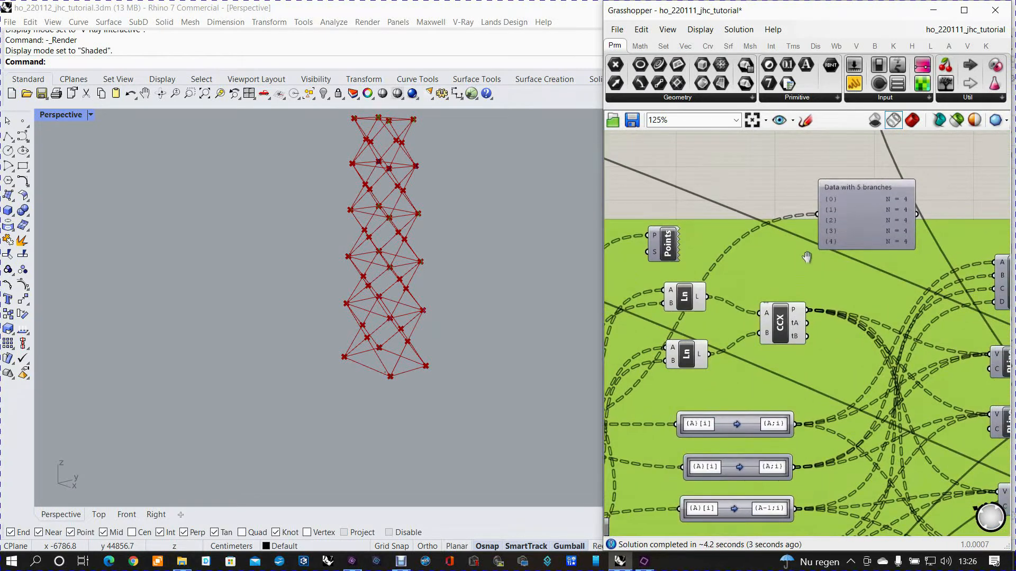
{"action": "right_click_drag", "start_coordinate": [806, 257], "coordinate": [892, 231]}
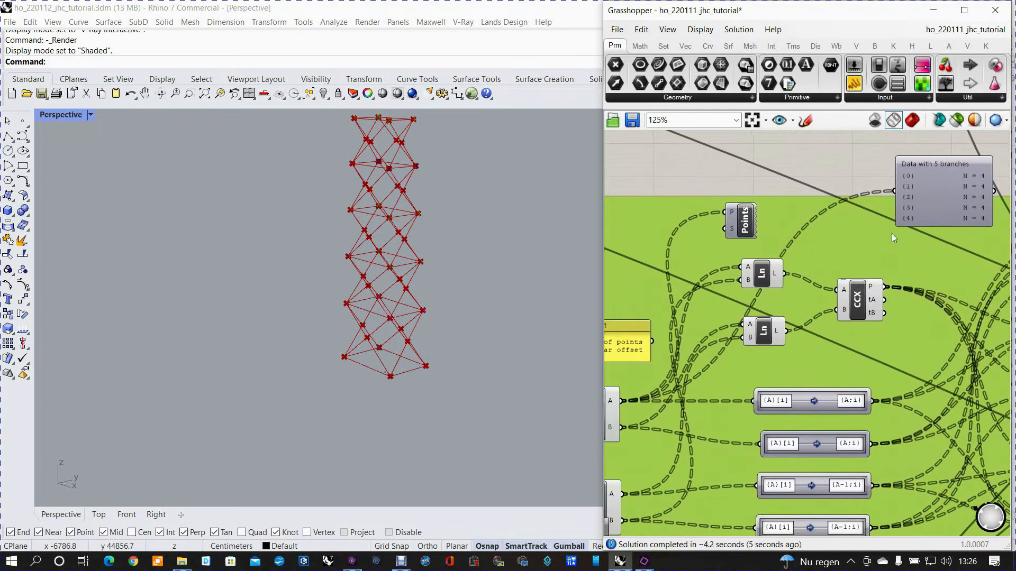
{"action": "scroll", "coordinate": [807, 396], "scroll_direction": "up", "scroll_amount": 3}
{"action": "right_click_drag", "start_coordinate": [778, 368], "coordinate": [666, 317]}
{"action": "scroll", "coordinate": [682, 328], "scroll_direction": "down", "scroll_amount": 5}
{"action": "left_click_drag", "start_coordinate": [770, 203], "coordinate": [815, 258]}
{"action": "scroll", "coordinate": [773, 283], "scroll_direction": "up", "scroll_amount": 3}
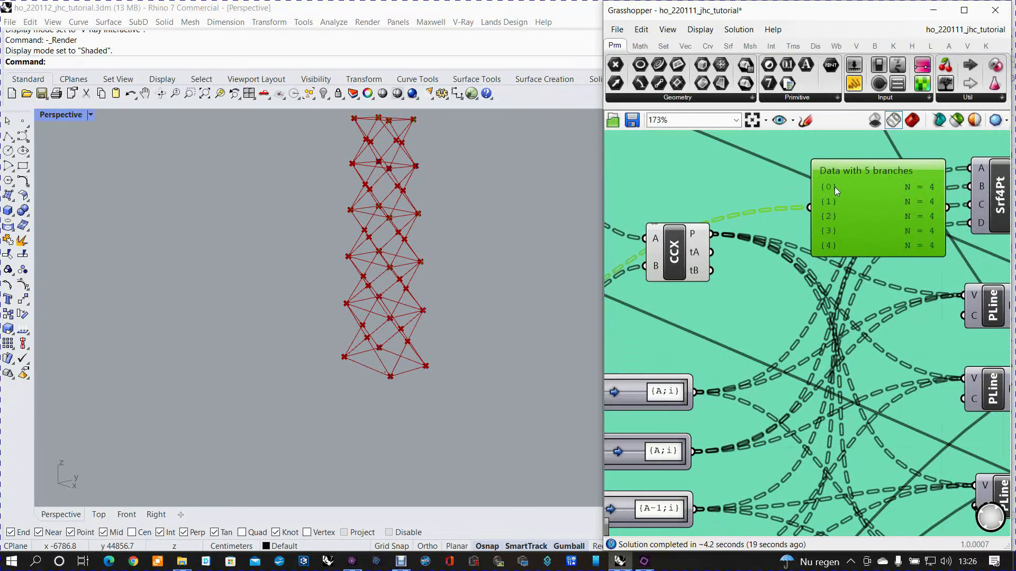
- Connect the first Path Mapper's output to the Param Viewer and examine the remapped branch structure
{"action": "left_click_drag", "start_coordinate": [696, 393], "coordinate": [809, 207]}
{"action": "right_click_drag", "start_coordinate": [863, 217], "coordinate": [767, 271]}
{"action": "scroll", "coordinate": [769, 254], "scroll_direction": "down", "scroll_amount": 2}
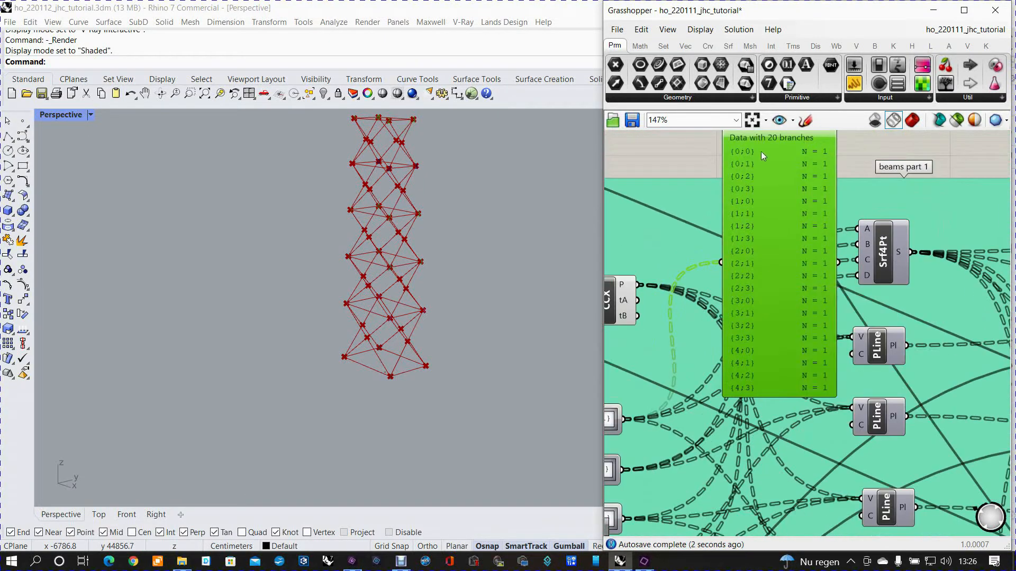
{"action": "right_click_drag", "start_coordinate": [763, 150], "coordinate": [764, 182]}
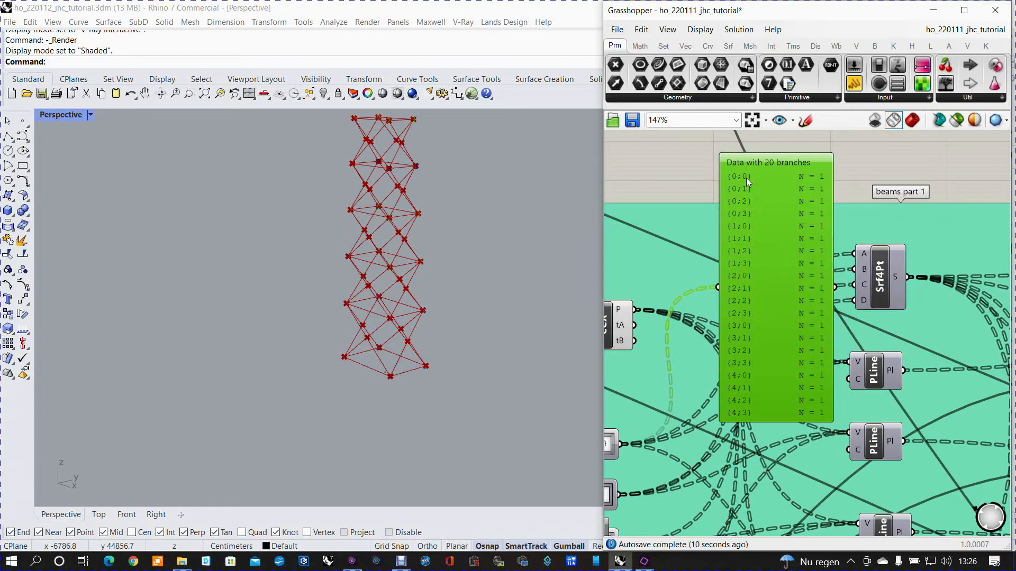
{"action": "scroll", "coordinate": [810, 177], "scroll_direction": "down", "scroll_amount": 2}
{"action": "scroll", "coordinate": [810, 177], "scroll_direction": "down", "scroll_amount": 1}
{"action": "right_click_drag", "start_coordinate": [710, 282], "coordinate": [747, 240]}
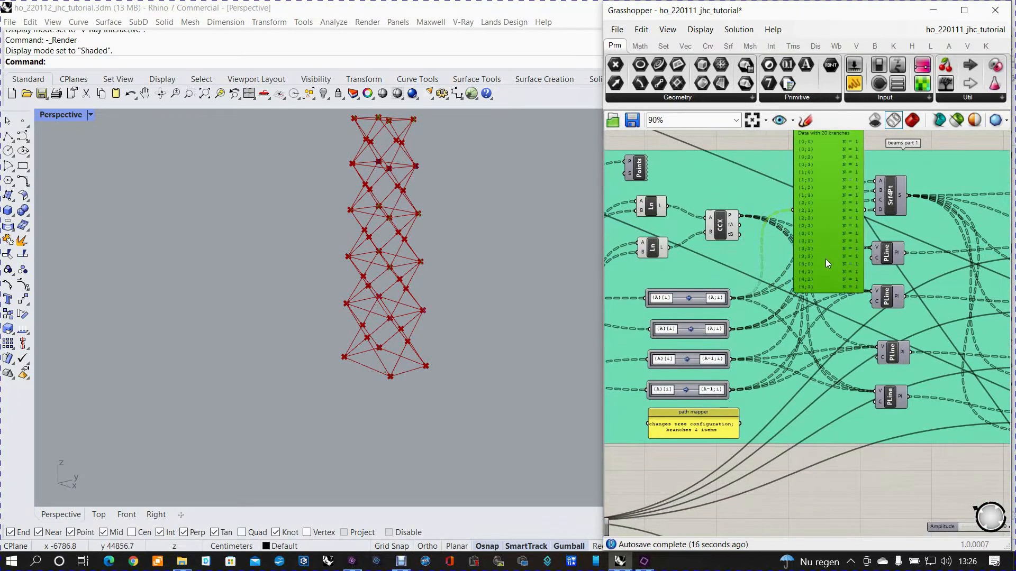
{"action": "scroll", "coordinate": [826, 259], "scroll_direction": "down", "scroll_amount": 2}
{"action": "scroll", "coordinate": [831, 202], "scroll_direction": "up", "scroll_amount": 3}
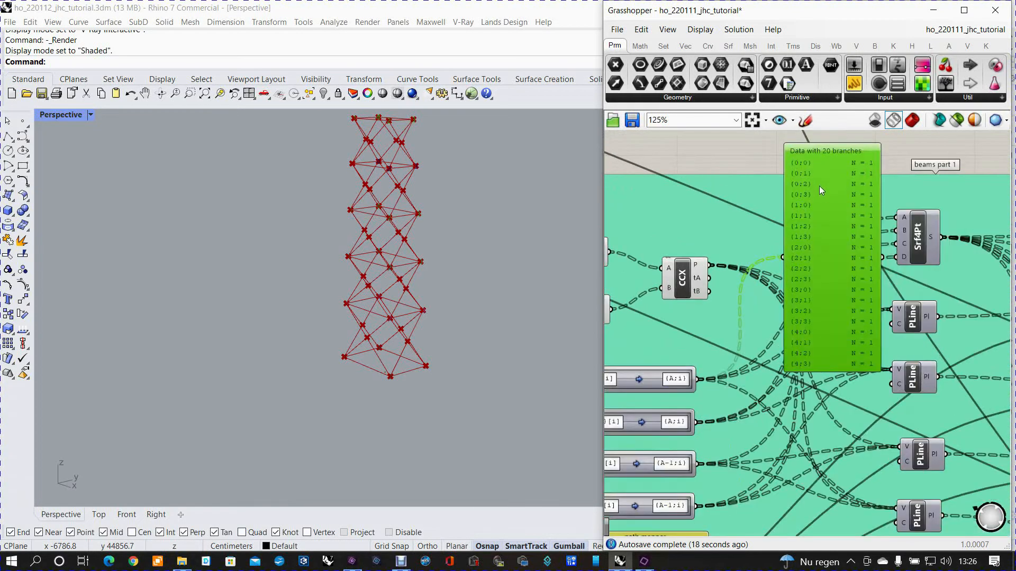
- Inspect the diagonals from another angle and examine the {A;i} and {A-1;i} targets of the four Path Mappers
{"action": "scroll", "coordinate": [821, 201], "scroll_direction": "down", "scroll_amount": 2}
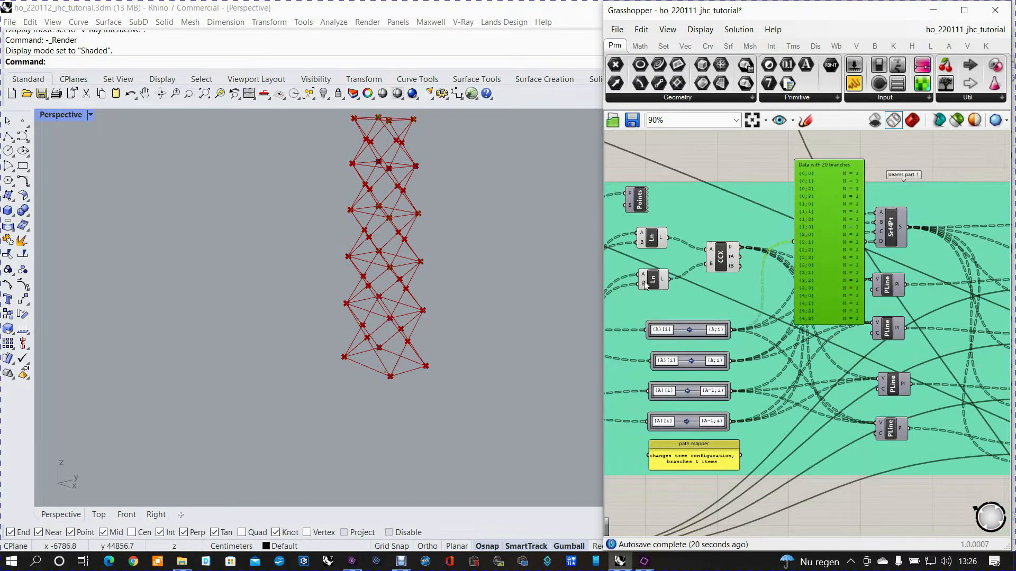
{"action": "right_click_drag", "start_coordinate": [529, 291], "coordinate": [517, 276]}
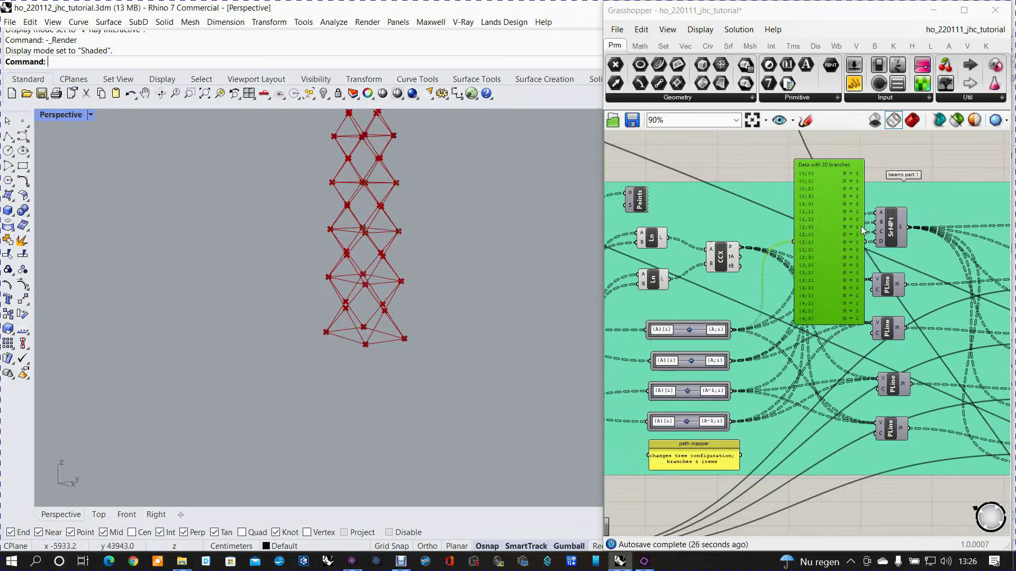
{"action": "scroll", "coordinate": [831, 228], "scroll_direction": "down", "scroll_amount": 4}
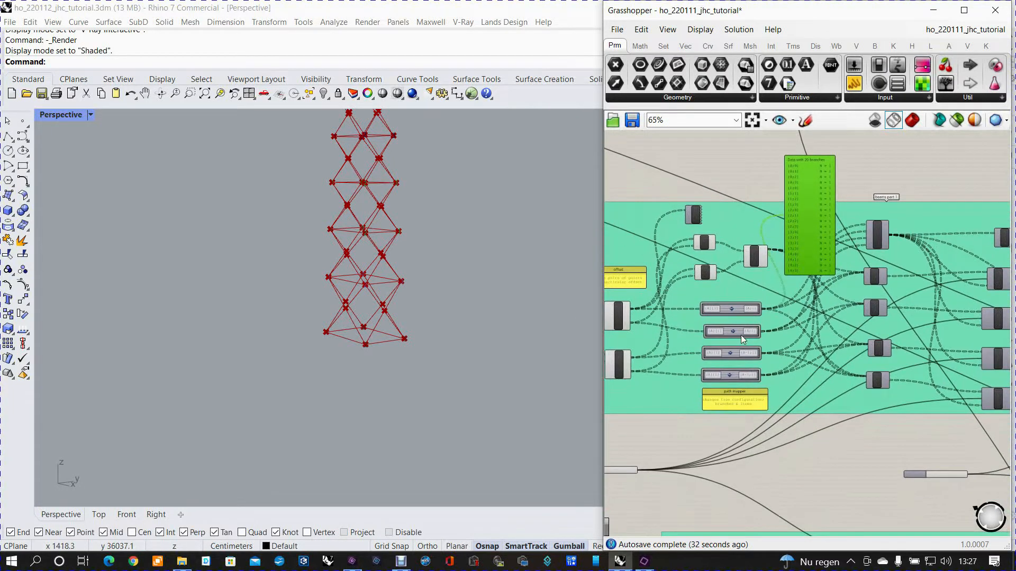
{"action": "scroll", "coordinate": [740, 334], "scroll_direction": "up", "scroll_amount": 3}
{"action": "left_click_drag", "start_coordinate": [774, 329], "coordinate": [811, 141]}
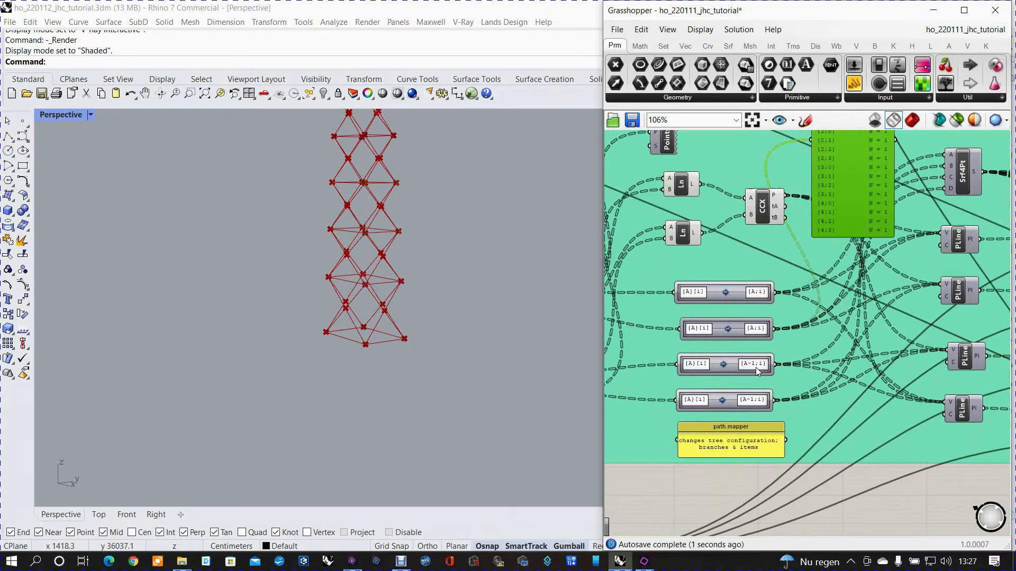
{"action": "scroll", "coordinate": [756, 368], "scroll_direction": "up", "scroll_amount": 5}
{"action": "right_click_drag", "start_coordinate": [748, 355], "coordinate": [819, 328]}
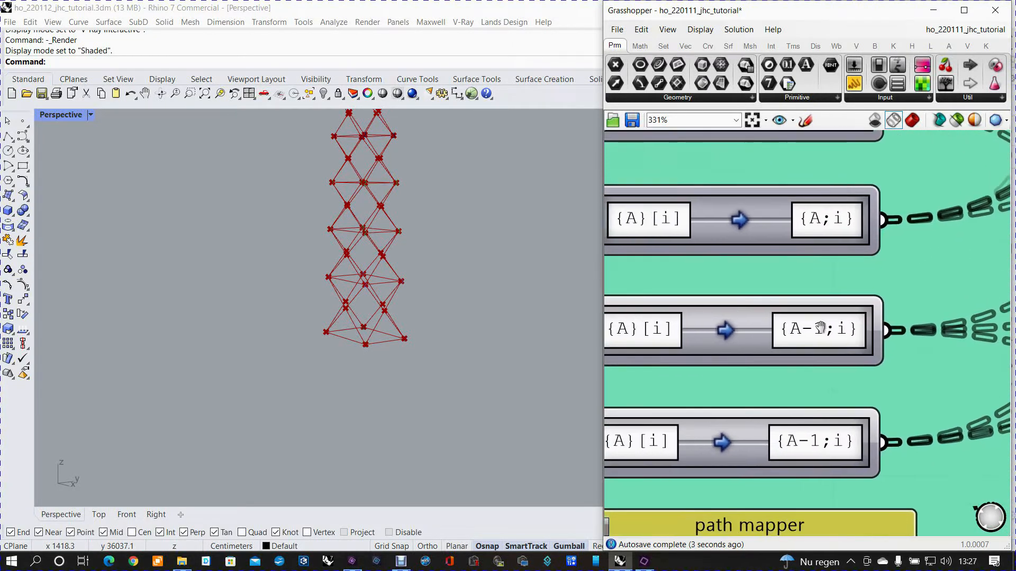
{"action": "scroll", "coordinate": [808, 335], "scroll_direction": "up", "scroll_amount": 2}
{"action": "scroll", "coordinate": [808, 335], "scroll_direction": "down", "scroll_amount": 7}
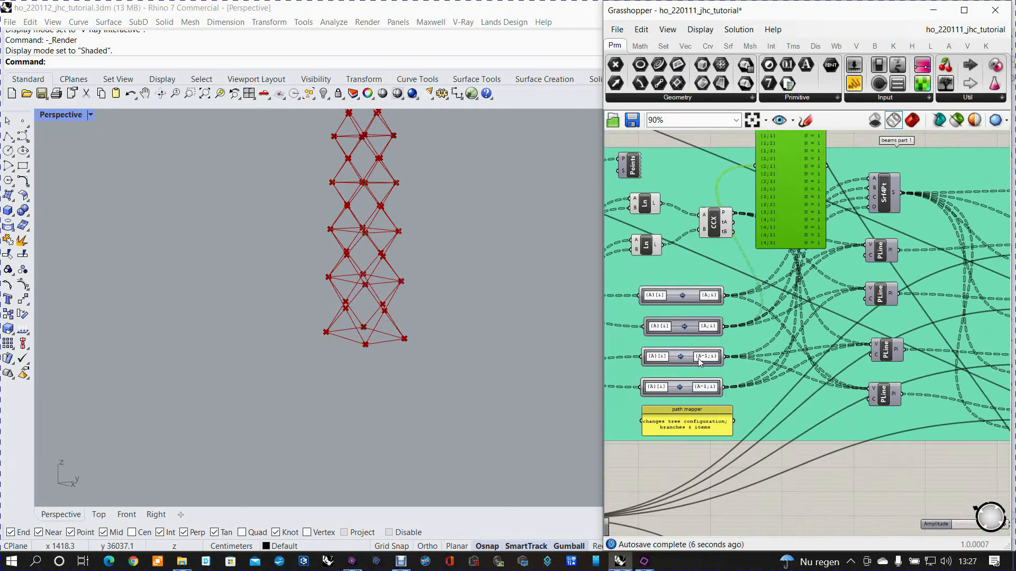
- Connect the third Path Mapper's output to the Param Viewer and read the branch paths produced by its {A-1;i} target
{"action": "right_click_drag", "start_coordinate": [808, 226], "coordinate": [822, 320]}
{"action": "scroll", "coordinate": [792, 340], "scroll_direction": "up", "scroll_amount": 3}
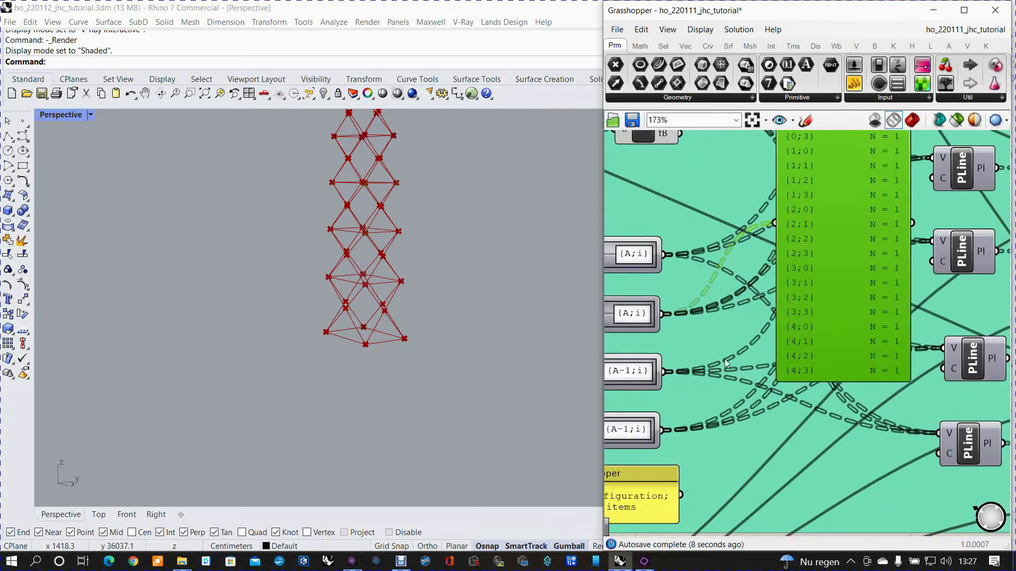
{"action": "left_click_drag", "start_coordinate": [664, 371], "coordinate": [771, 249]}
{"action": "scroll", "coordinate": [818, 277], "scroll_direction": "down", "scroll_amount": 3}
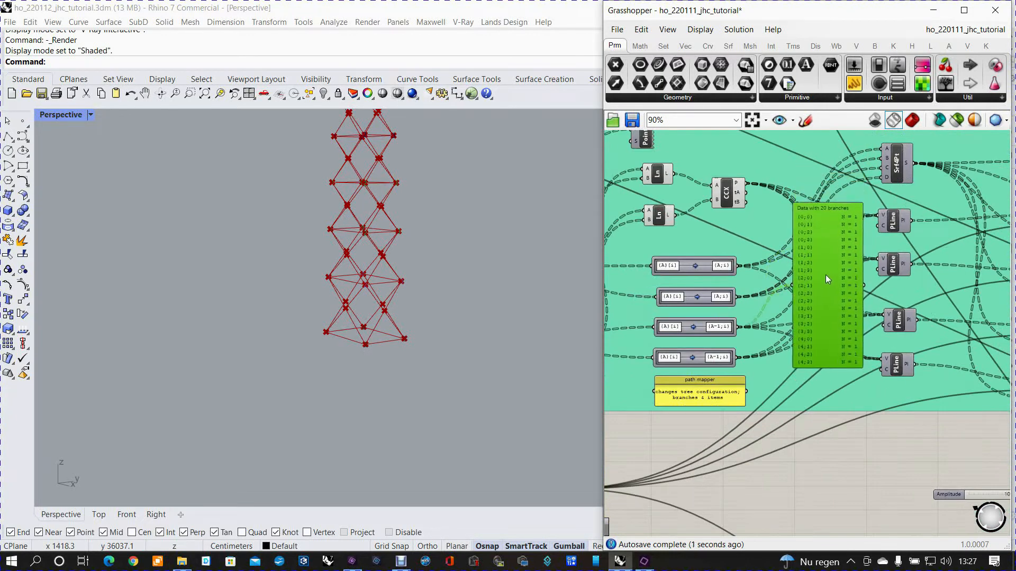
{"action": "scroll", "coordinate": [816, 276], "scroll_direction": "up", "scroll_amount": 2}
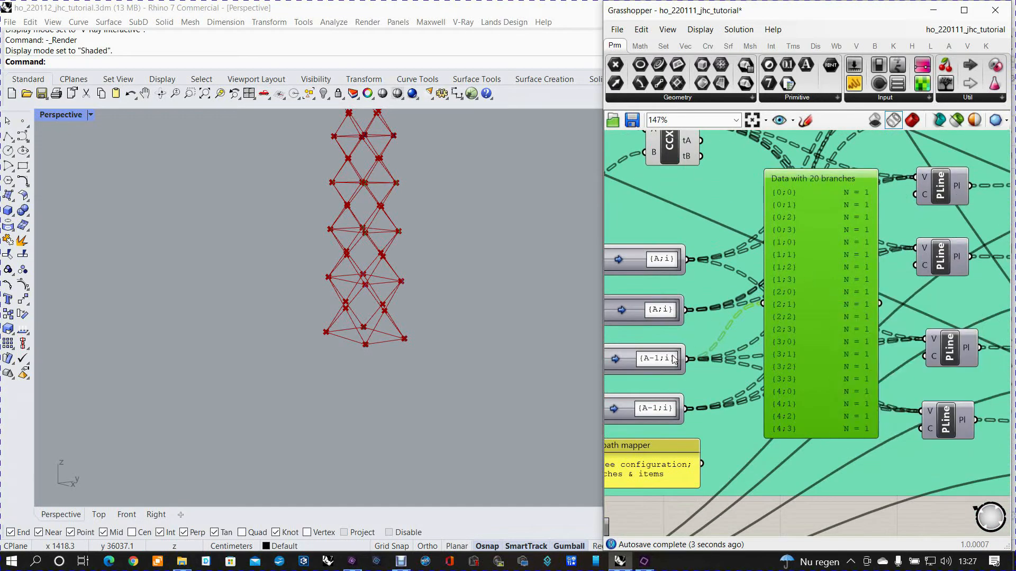
{"action": "left_click", "coordinate": [658, 362]}
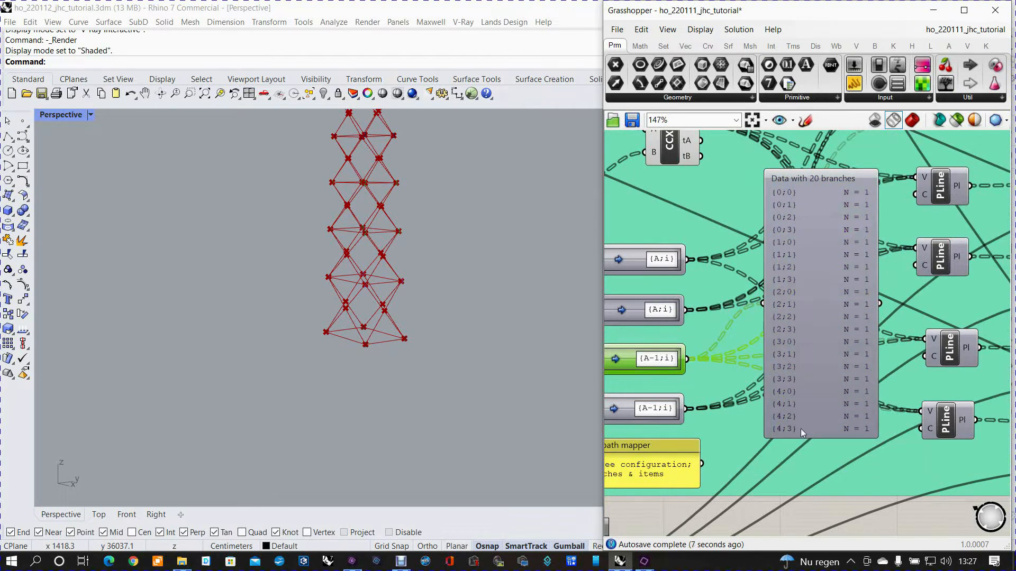
- Change the fourth Path Mapper's target to {A;i}
{"action": "double_click", "coordinate": [664, 415]}
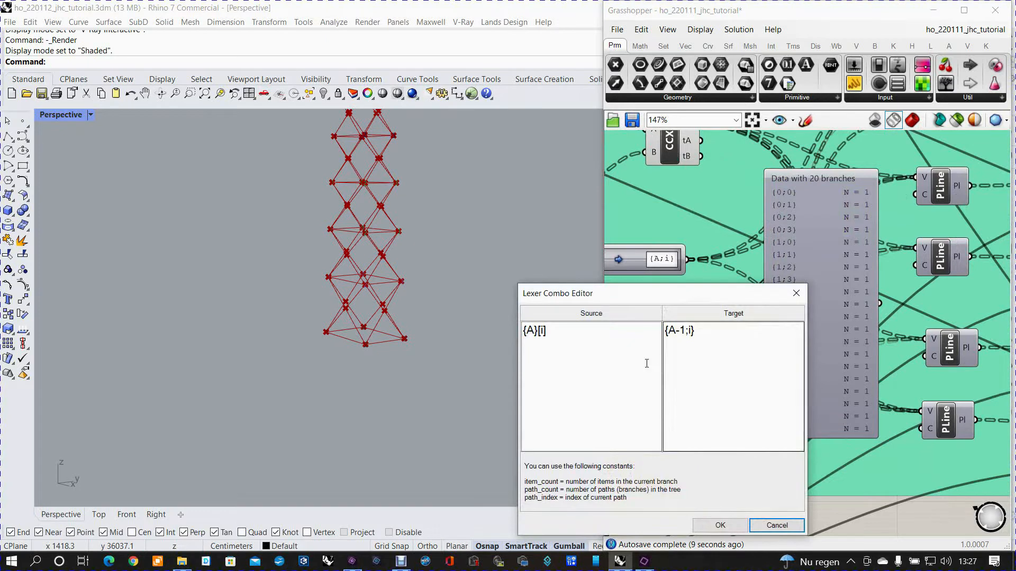
{"action": "left_click", "coordinate": [685, 329]}
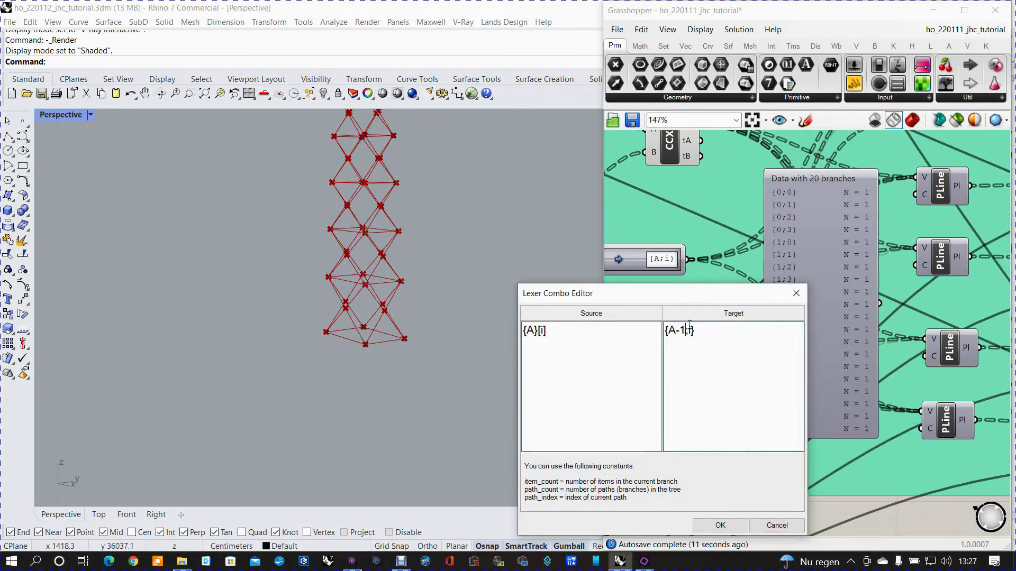
{"action": "key", "text": "BackSpace"}
{"action": "left_click", "coordinate": [711, 528]}
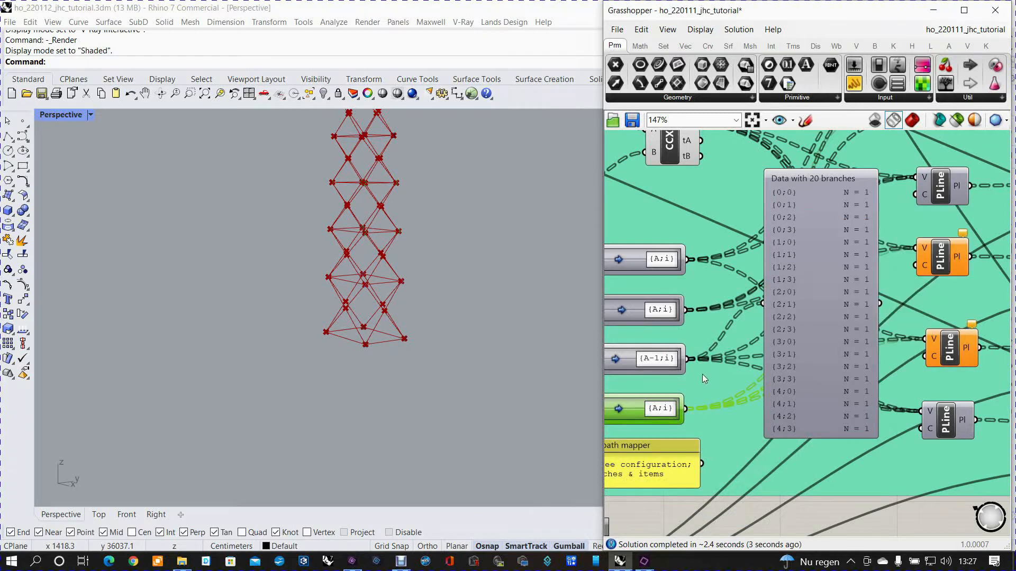
- Connect the fourth Path Mapper's output to the Param Viewer and examine how its branches are numbered
{"action": "left_click_drag", "start_coordinate": [686, 409], "coordinate": [763, 304]}
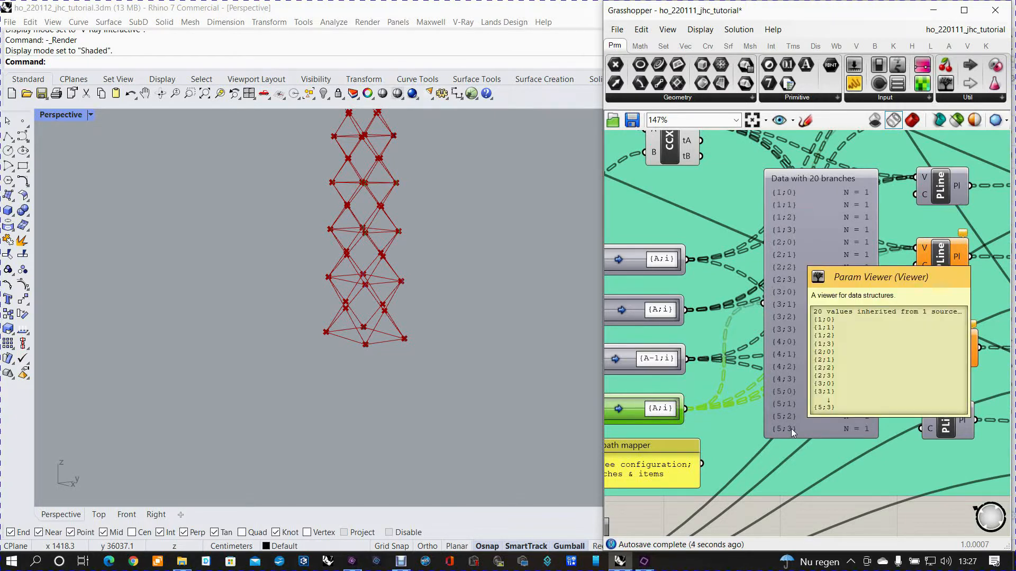
{"action": "right_click_drag", "start_coordinate": [819, 296], "coordinate": [811, 401]}
{"action": "scroll", "coordinate": [812, 401], "scroll_direction": "down", "scroll_amount": 2}
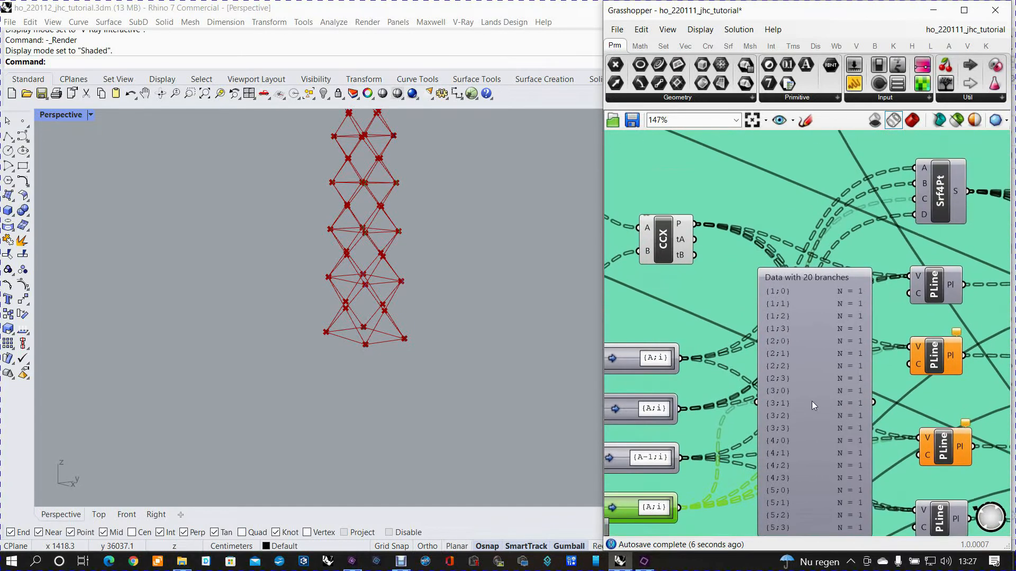
{"action": "left_click_drag", "start_coordinate": [809, 401], "coordinate": [828, 373]}
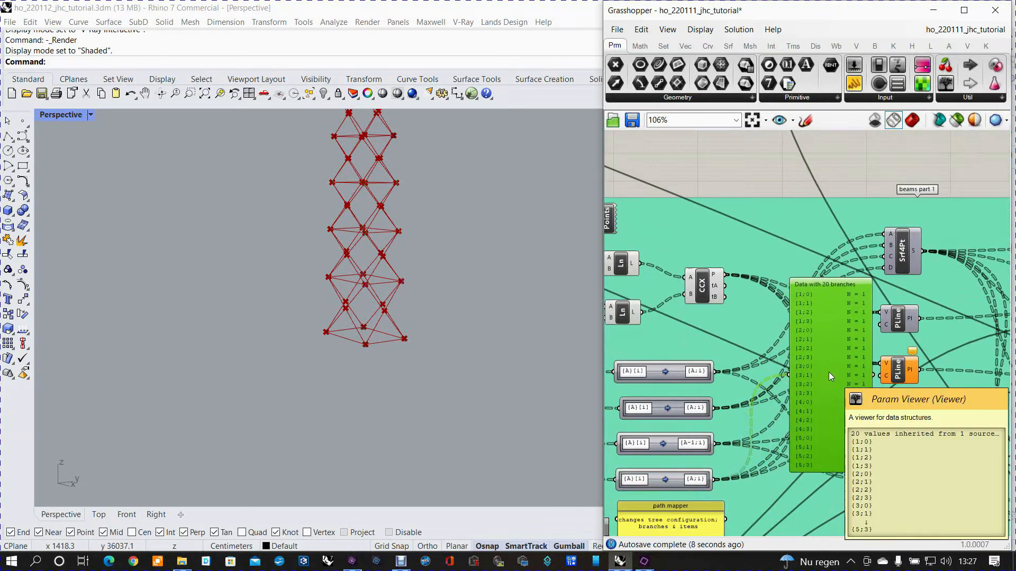
{"action": "scroll", "coordinate": [698, 482], "scroll_direction": "up", "scroll_amount": 3}
- Restore the fourth Path Mapper's target to {A-1;i} and check its branches in the Param Viewer
{"action": "double_click", "coordinate": [697, 480]}
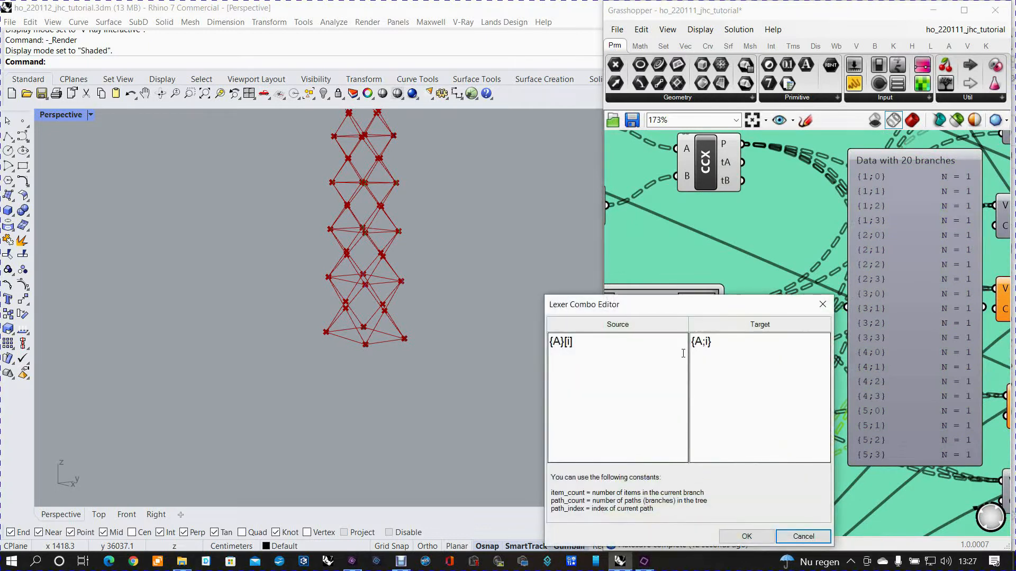
{"action": "left_click", "coordinate": [703, 341]}
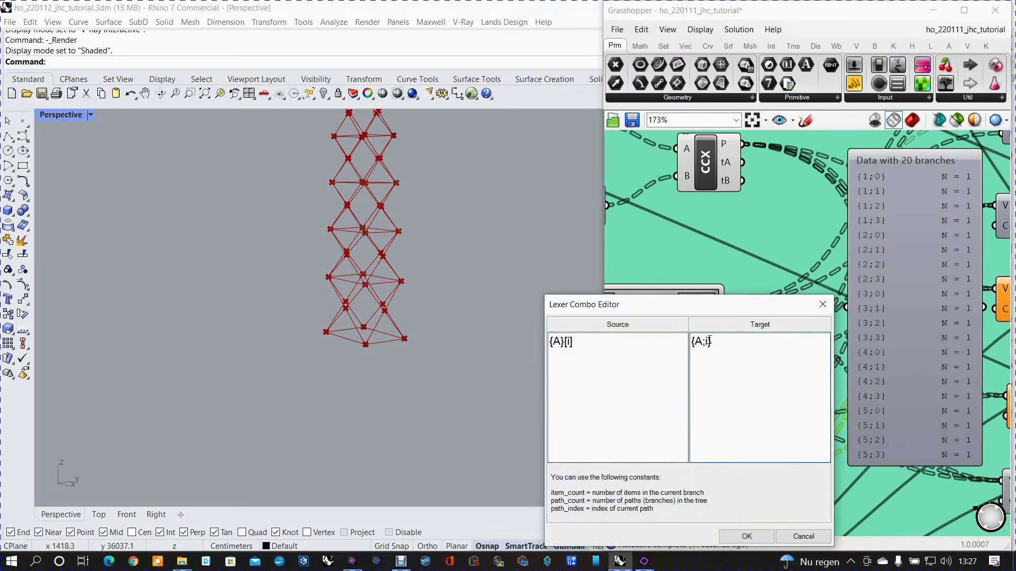
{"action": "type", "text": "-1"}
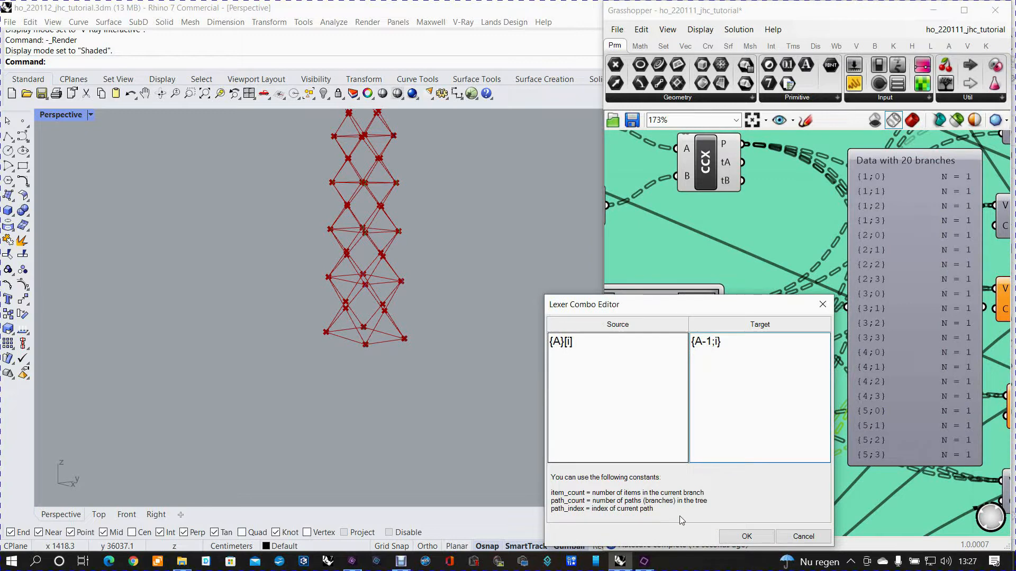
{"action": "left_click", "coordinate": [743, 534]}
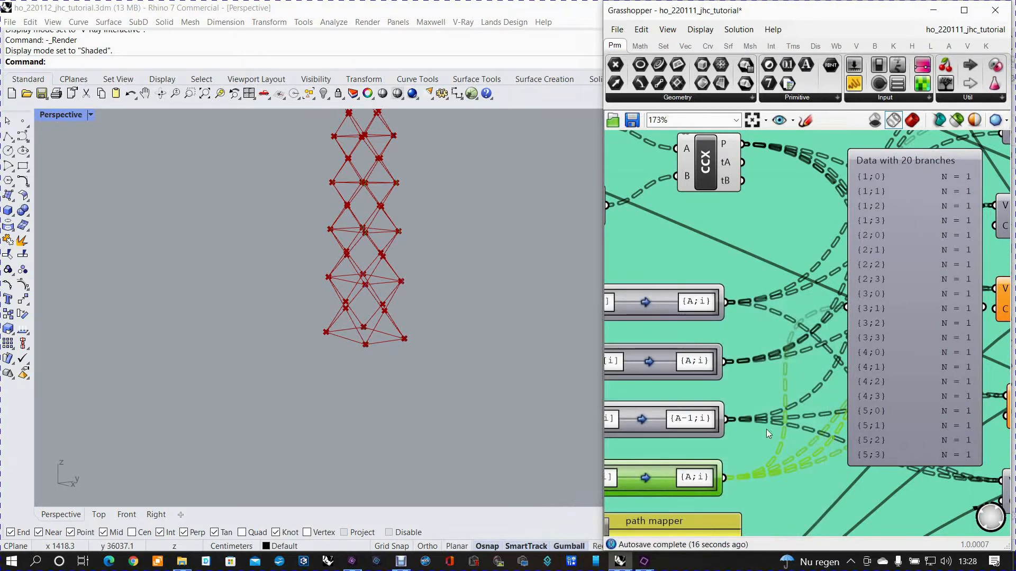
{"action": "left_click", "coordinate": [875, 353]}
{"action": "scroll", "coordinate": [874, 356], "scroll_direction": "down", "scroll_amount": 2}
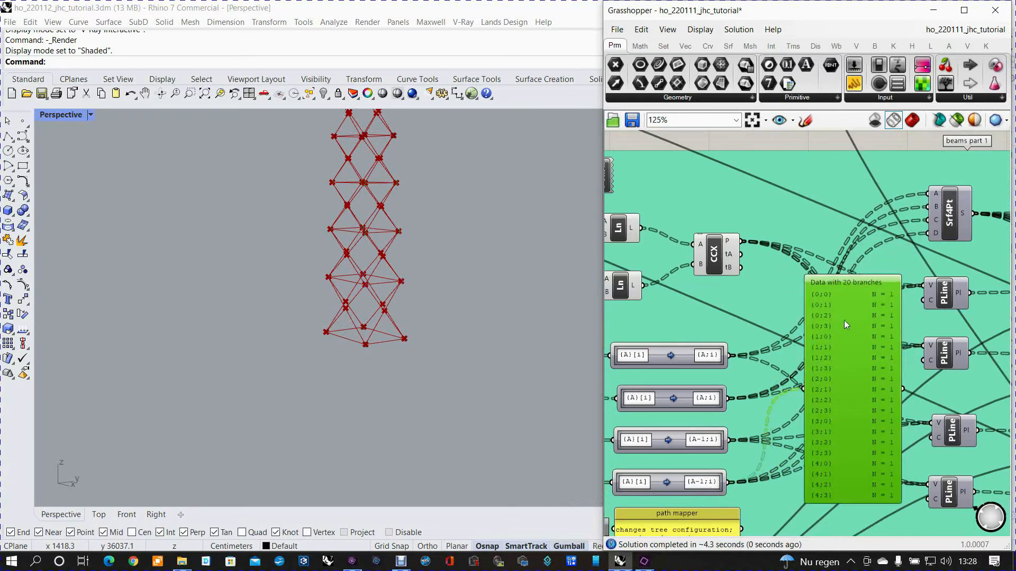
{"action": "scroll", "coordinate": [829, 291], "scroll_direction": "up", "scroll_amount": 2}
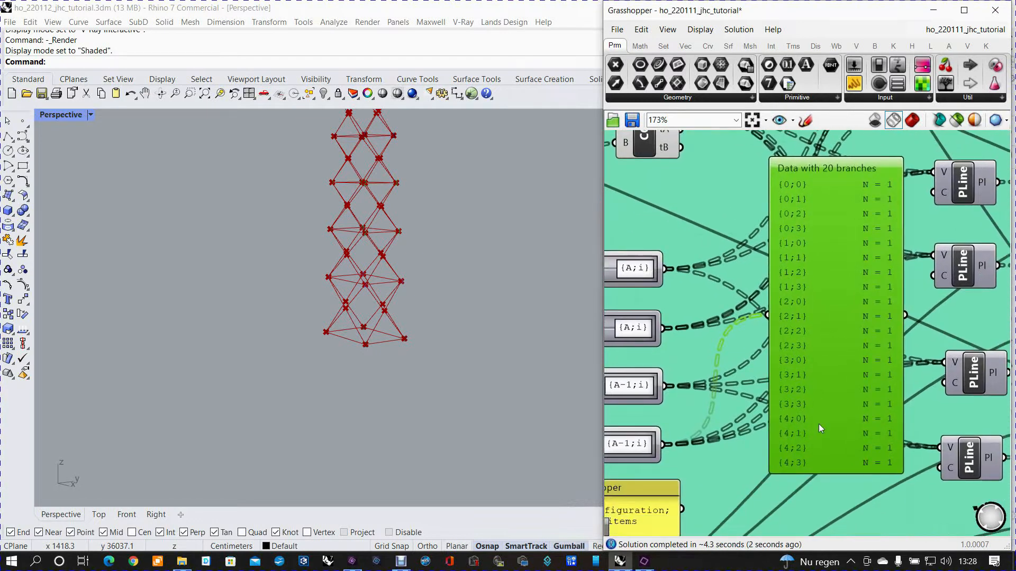
{"action": "scroll", "coordinate": [808, 461], "scroll_direction": "down", "scroll_amount": 3}
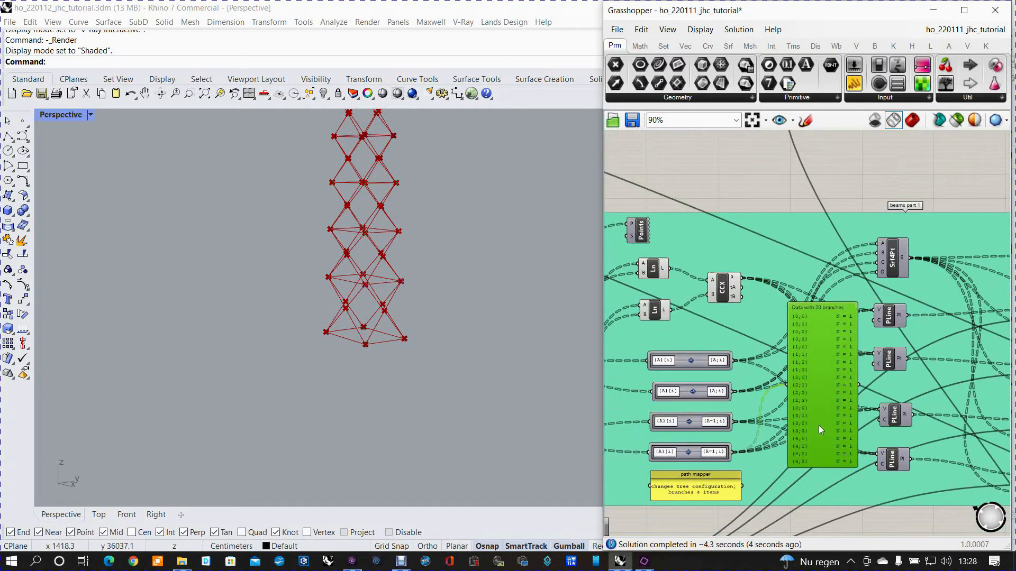
- Move the Param Viewer to the empty canvas above the beams part 1 group
{"action": "scroll", "coordinate": [818, 425], "scroll_direction": "down", "scroll_amount": 1}
{"action": "left_click_drag", "start_coordinate": [737, 450], "coordinate": [736, 233]}
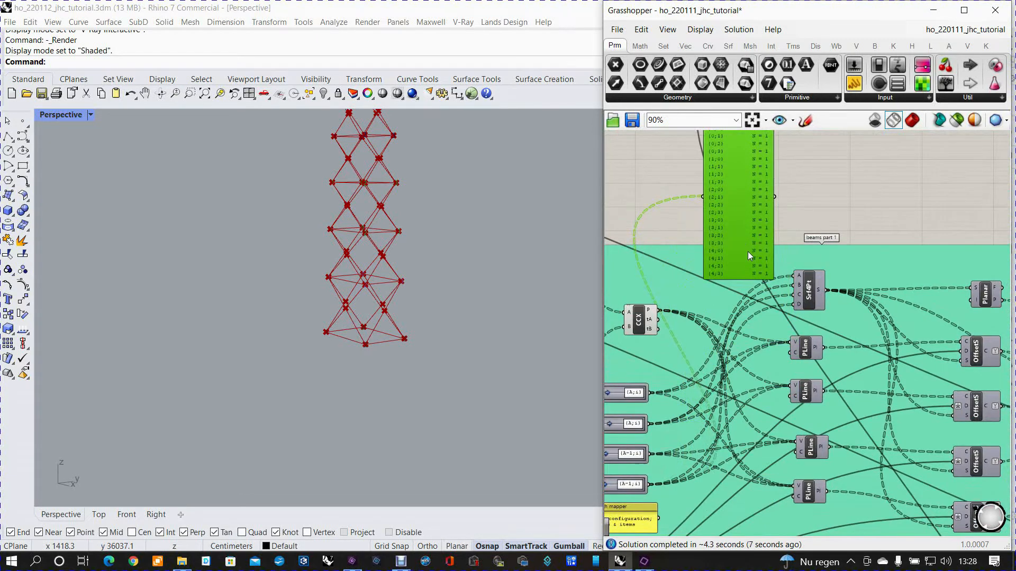
{"action": "right_click_drag", "start_coordinate": [750, 250], "coordinate": [787, 423]}
{"action": "left_click_drag", "start_coordinate": [771, 392], "coordinate": [770, 315]}
- Turn on the preview of the first PLine component below Srf4Pt
{"action": "scroll", "coordinate": [782, 418], "scroll_direction": "down", "scroll_amount": 3}
{"action": "right_click_drag", "start_coordinate": [797, 423], "coordinate": [797, 289]}
{"action": "scroll", "coordinate": [821, 353], "scroll_direction": "up", "scroll_amount": 7}
{"action": "left_click", "coordinate": [821, 346]}
{"action": "right_click", "coordinate": [824, 338]}
{"action": "left_click", "coordinate": [832, 362]}
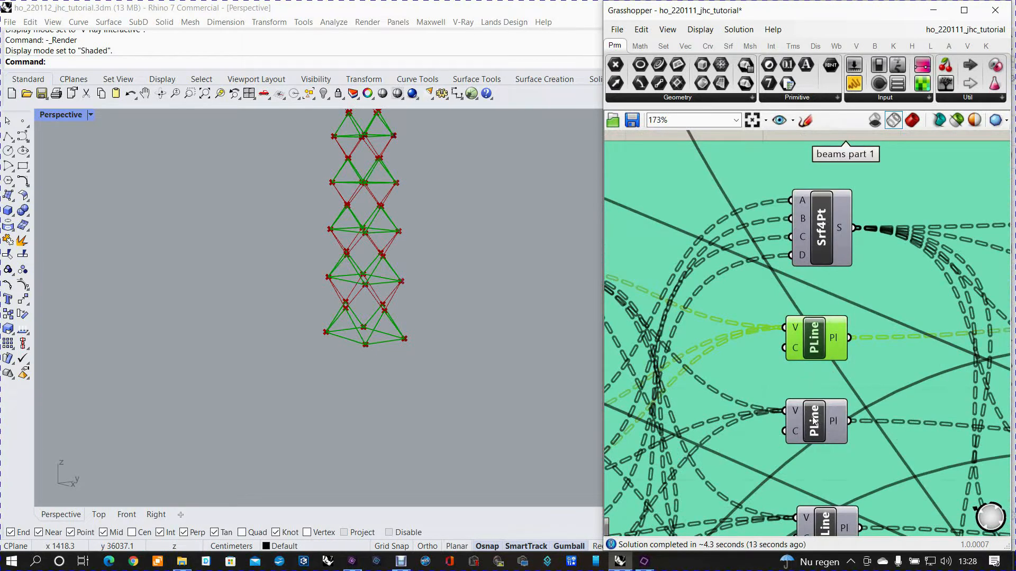
- Turn off the preview of all beams part 1 components upstream of Srf4Pt and the PLine components
{"action": "scroll", "coordinate": [845, 408], "scroll_direction": "down", "scroll_amount": 10}
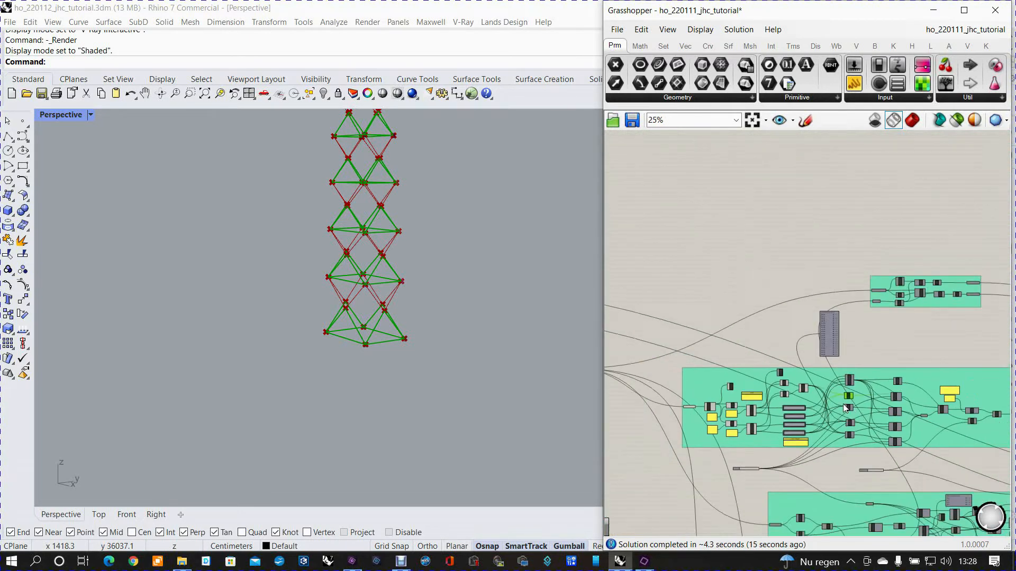
{"action": "left_click_drag", "start_coordinate": [651, 312], "coordinate": [817, 477]}
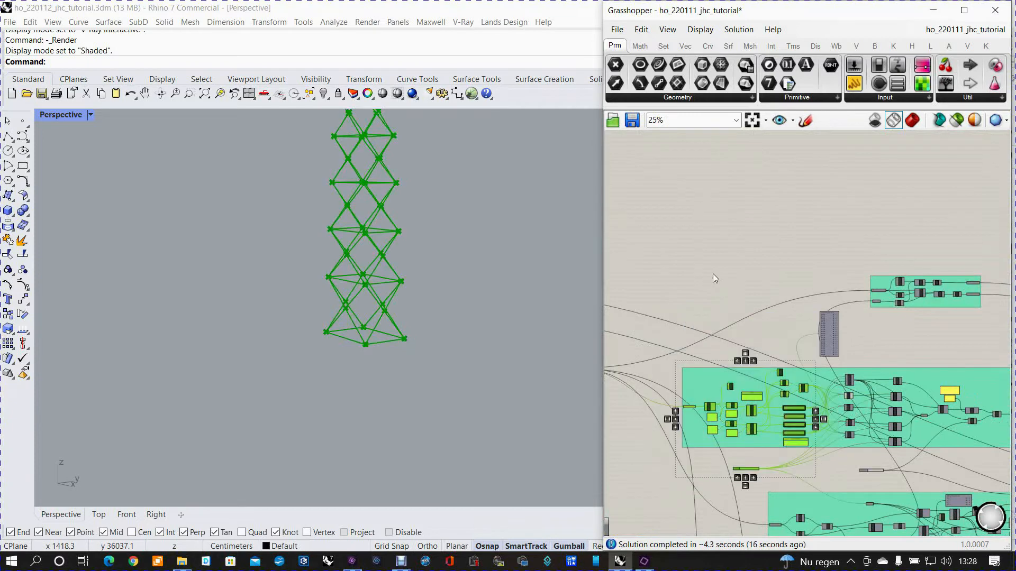
{"action": "right_click", "coordinate": [712, 272]}
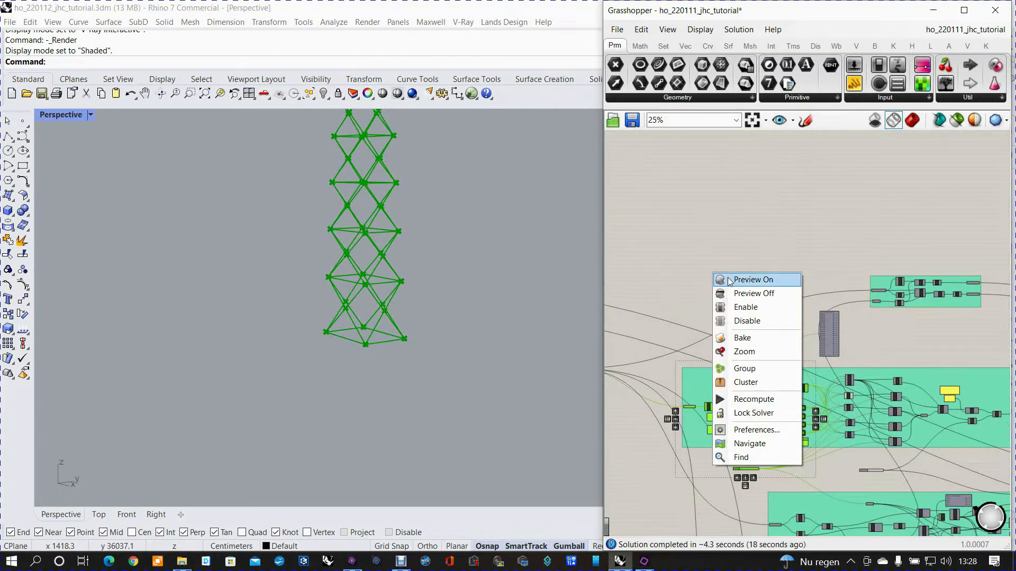
{"action": "left_click", "coordinate": [748, 294]}
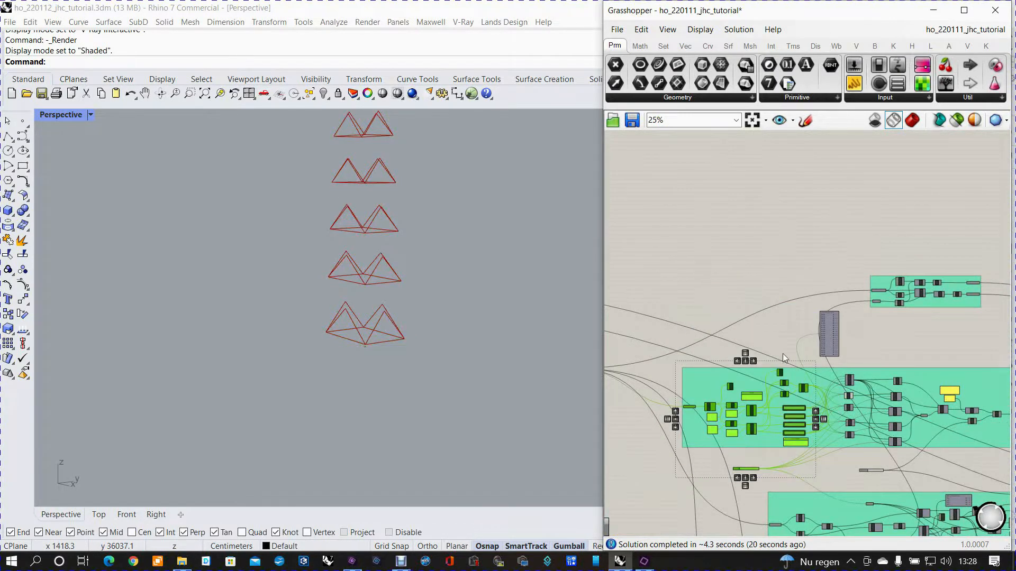
- Trace the CCX and Path Mapper wires into the first PLine's vertices and examine the resulting triangles in the viewport
{"action": "right_click_drag", "start_coordinate": [776, 351], "coordinate": [717, 313]}
{"action": "scroll", "coordinate": [779, 344], "scroll_direction": "up", "scroll_amount": 8}
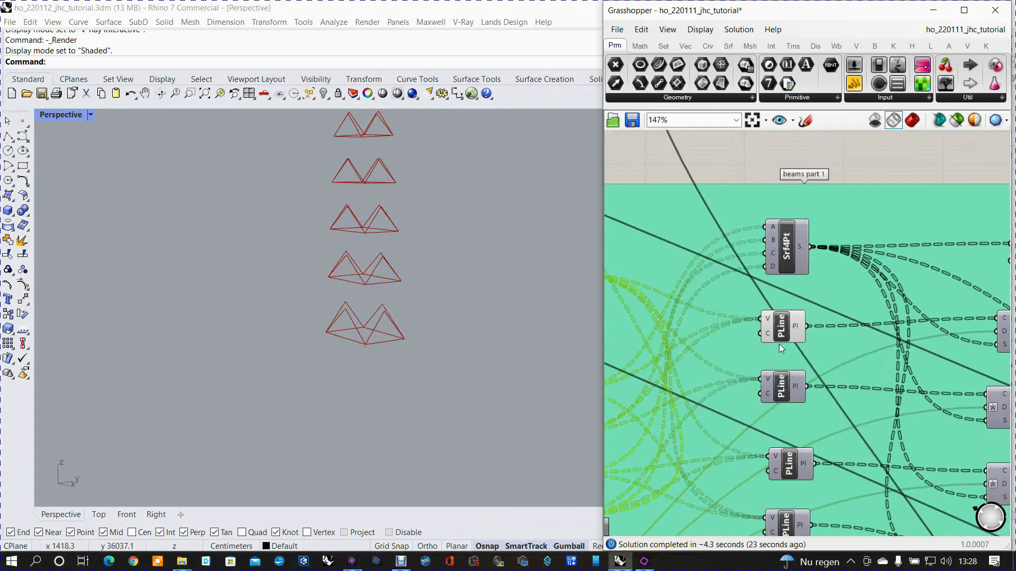
{"action": "right_click_drag", "start_coordinate": [795, 332], "coordinate": [953, 373]}
{"action": "scroll", "coordinate": [879, 355], "scroll_direction": "up", "scroll_amount": 2}
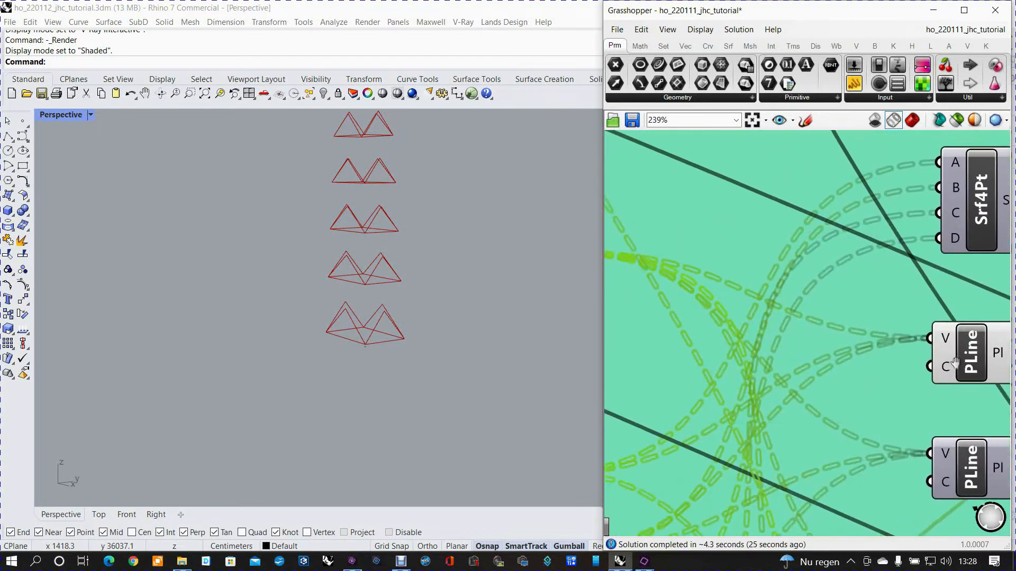
{"action": "scroll", "coordinate": [956, 377], "scroll_direction": "down", "scroll_amount": 3}
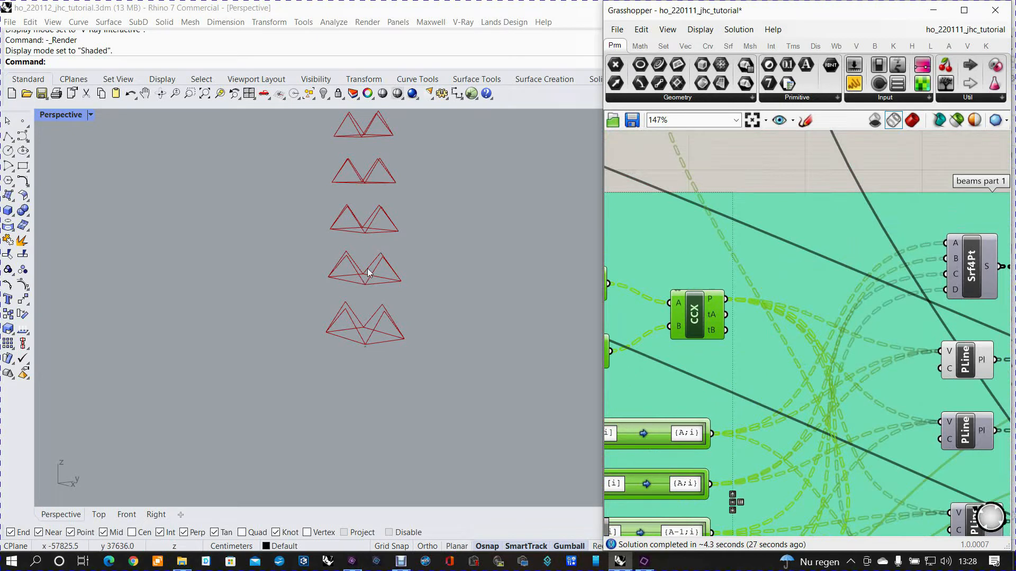
{"action": "scroll", "coordinate": [735, 333], "scroll_direction": "down", "scroll_amount": 2}
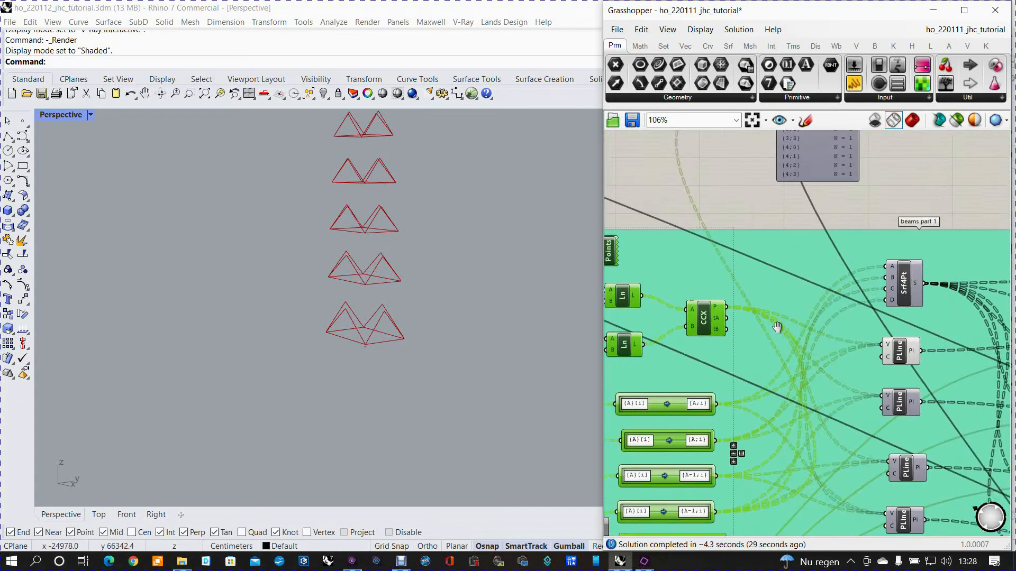
{"action": "right_click_drag", "start_coordinate": [853, 361], "coordinate": [792, 294]}
{"action": "scroll", "coordinate": [741, 312], "scroll_direction": "up", "scroll_amount": 2}
{"action": "right_click_drag", "start_coordinate": [684, 342], "coordinate": [717, 313]}
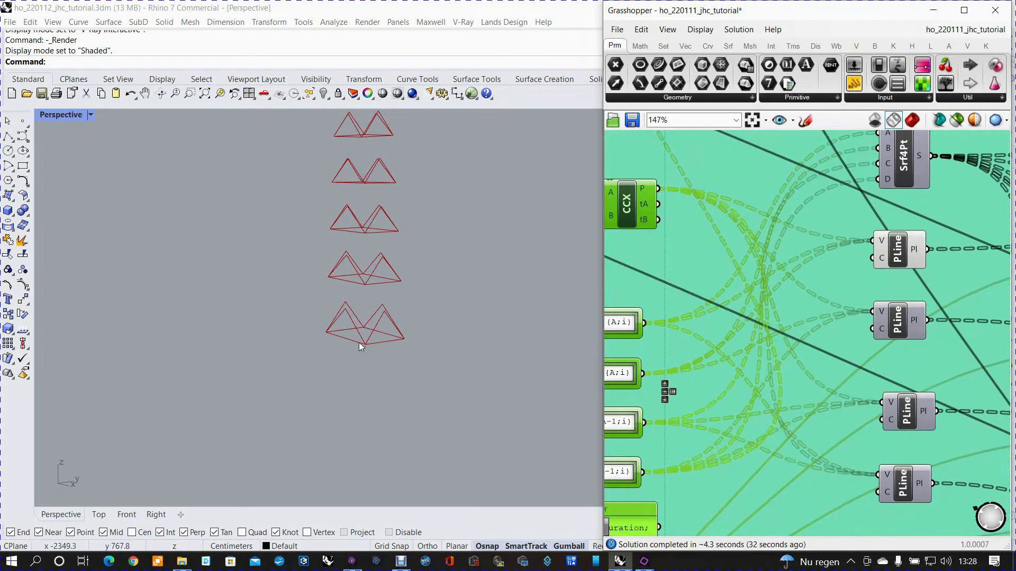
{"action": "scroll", "coordinate": [333, 328], "scroll_direction": "up", "scroll_amount": 3}
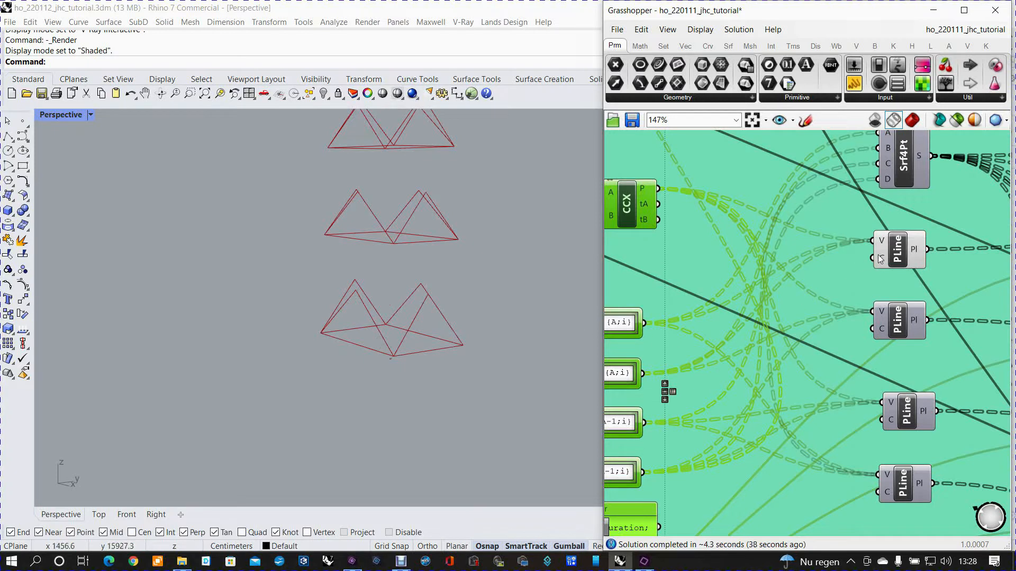
- Compare the wires feeding the first PLine's vertices with the first Path Mapper's output and the Srf4Pt corner inputs, tracing them back to the RelItem components
{"action": "mouse_move", "coordinate": [882, 259]}
{"action": "right_click_drag", "start_coordinate": [891, 252], "coordinate": [904, 238]}
{"action": "scroll", "coordinate": [900, 245], "scroll_direction": "down", "scroll_amount": 2}
{"action": "scroll", "coordinate": [905, 235], "scroll_direction": "up", "scroll_amount": 5}
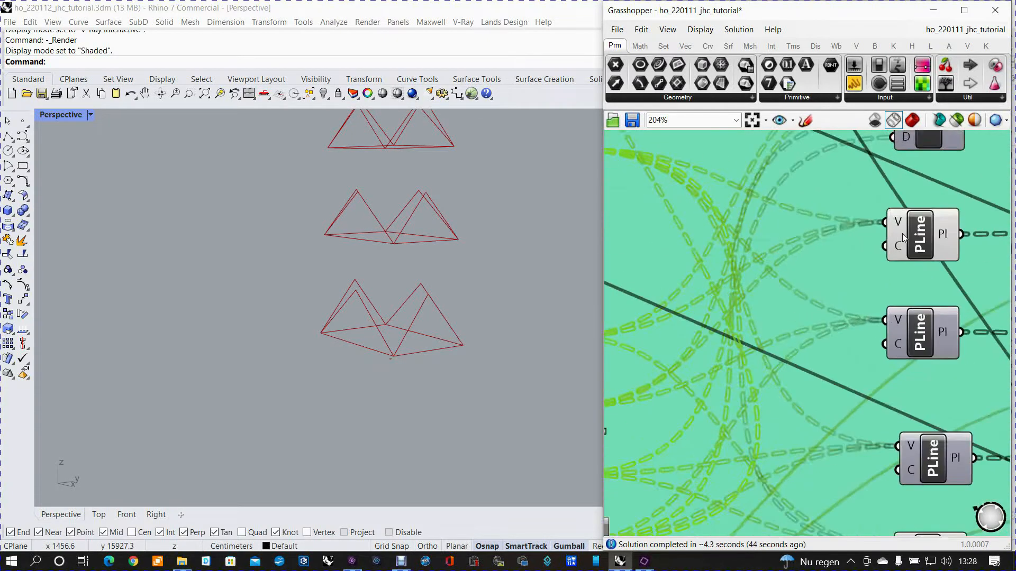
{"action": "left_click", "coordinate": [915, 231]}
{"action": "scroll", "coordinate": [977, 277], "scroll_direction": "down", "scroll_amount": 4}
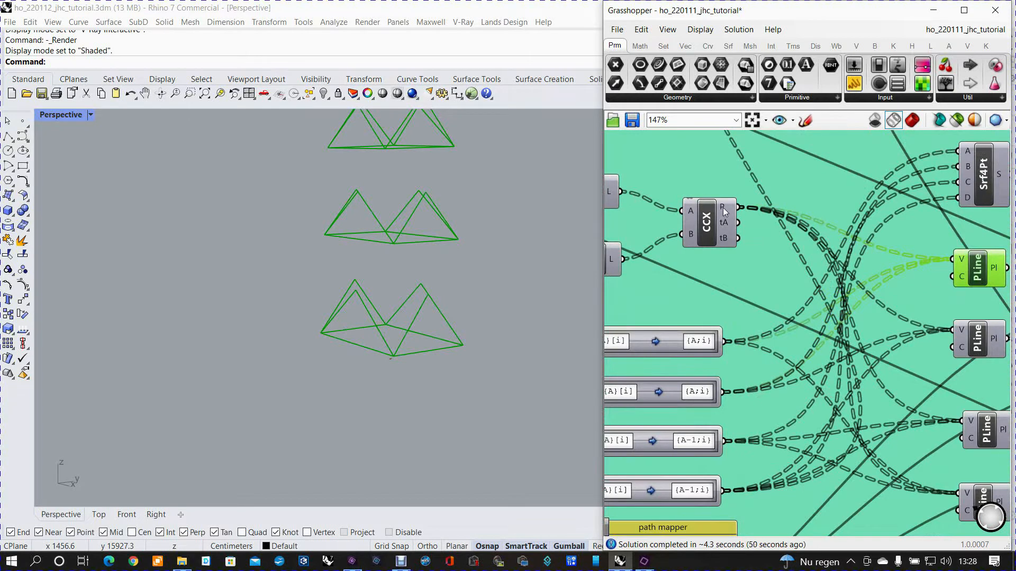
{"action": "left_click", "coordinate": [701, 344]}
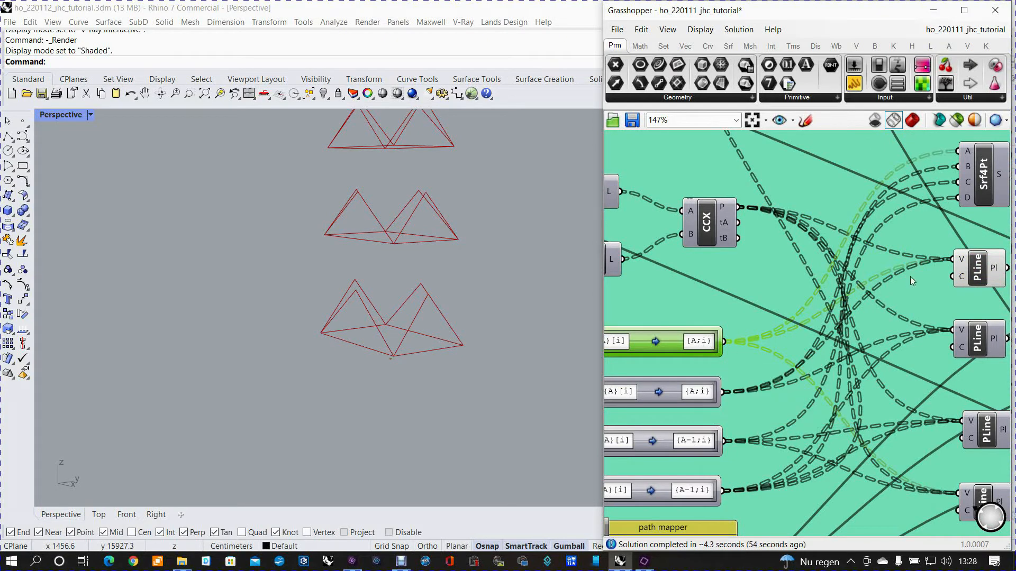
{"action": "left_click", "coordinate": [980, 187]}
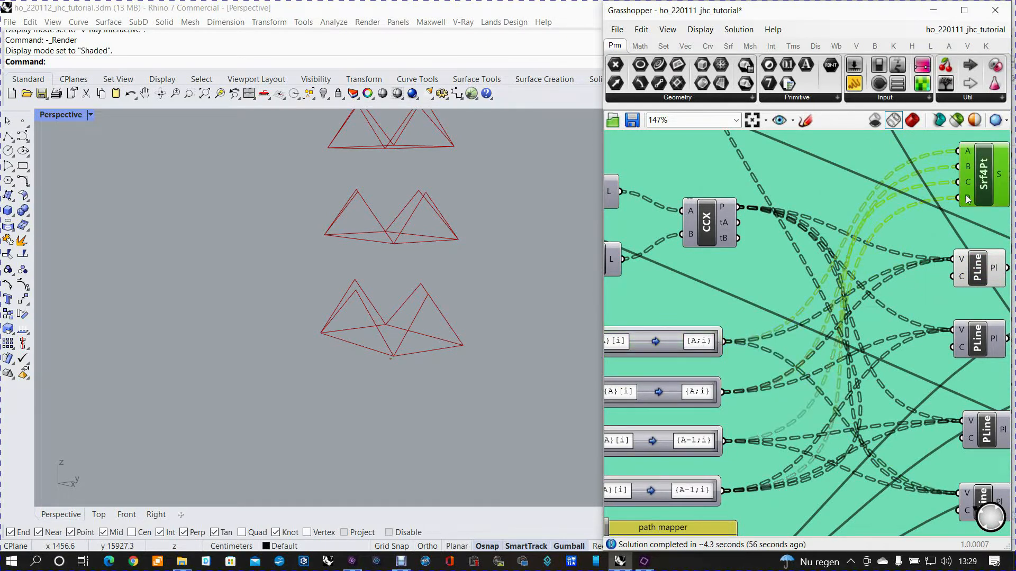
{"action": "left_click", "coordinate": [978, 273]}
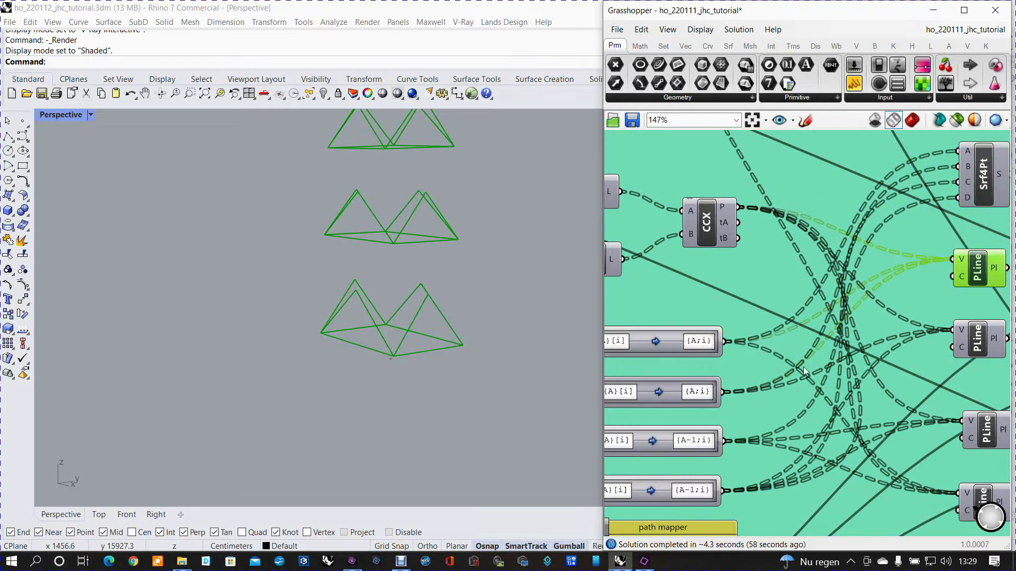
{"action": "right_click_drag", "start_coordinate": [699, 345], "coordinate": [958, 316]}
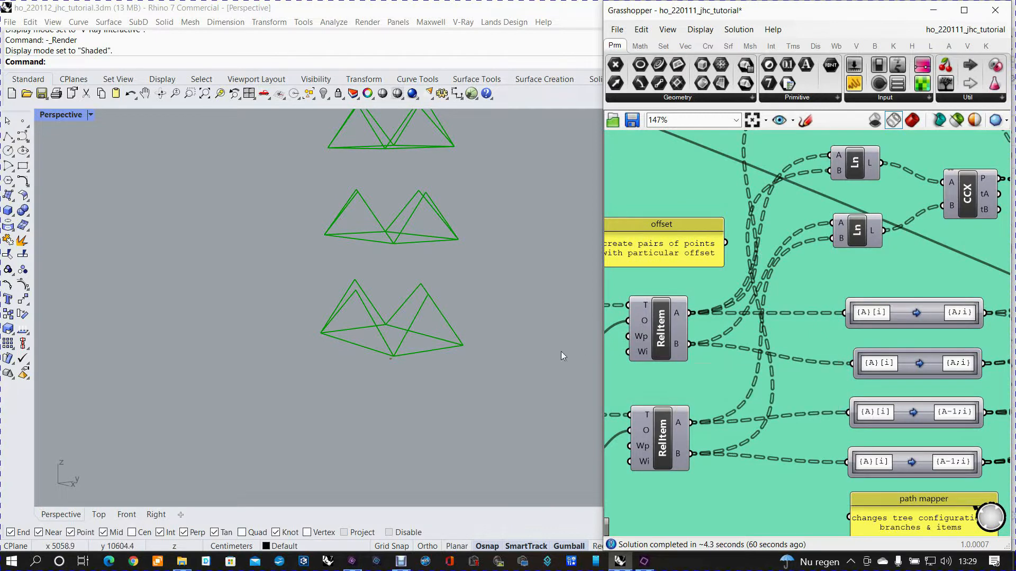
{"action": "scroll", "coordinate": [502, 339], "scroll_direction": "down", "scroll_amount": 5}
{"action": "right_click_drag", "start_coordinate": [941, 319], "coordinate": [609, 304]}
{"action": "scroll", "coordinate": [1000, 304], "scroll_direction": "down", "scroll_amount": 4}
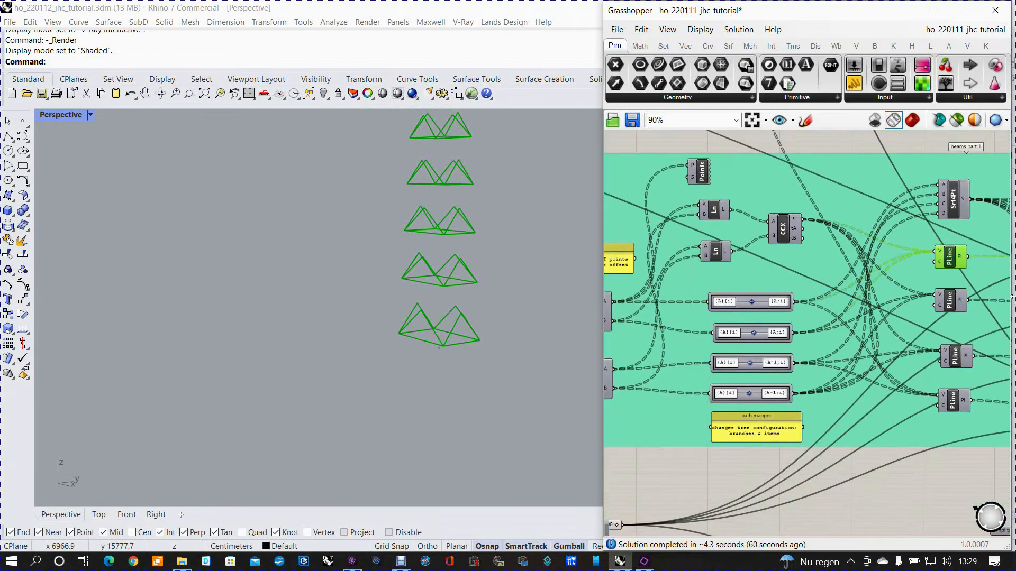
- Turn on the preview of the second PLine component in the beams part 1 group
{"action": "right_click", "coordinate": [845, 298]}
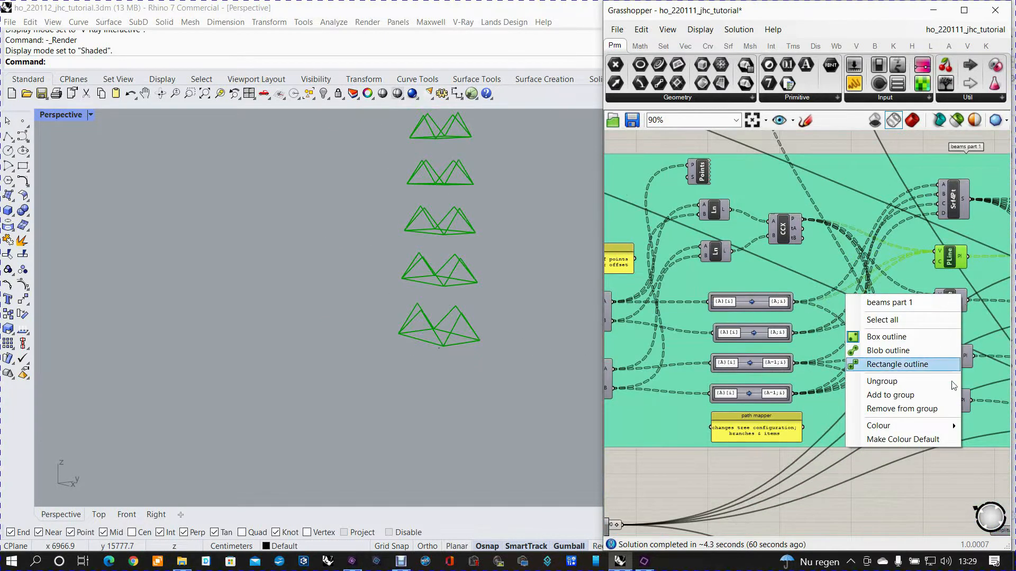
{"action": "left_click", "coordinate": [960, 467]}
{"action": "scroll", "coordinate": [852, 310], "scroll_direction": "up", "scroll_amount": 5}
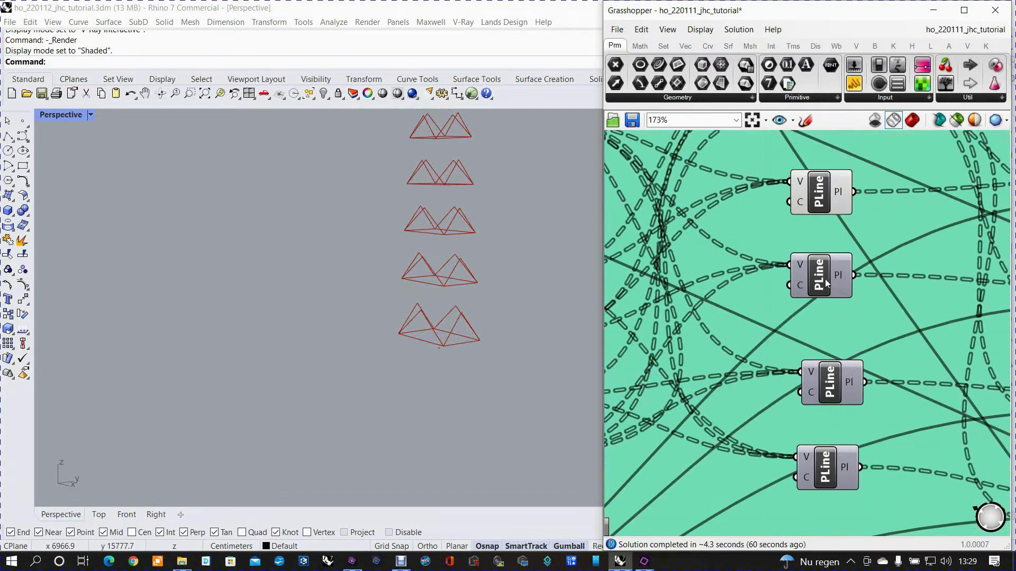
{"action": "left_click", "coordinate": [824, 278]}
{"action": "right_click", "coordinate": [824, 278]}
{"action": "left_click", "coordinate": [843, 298]}
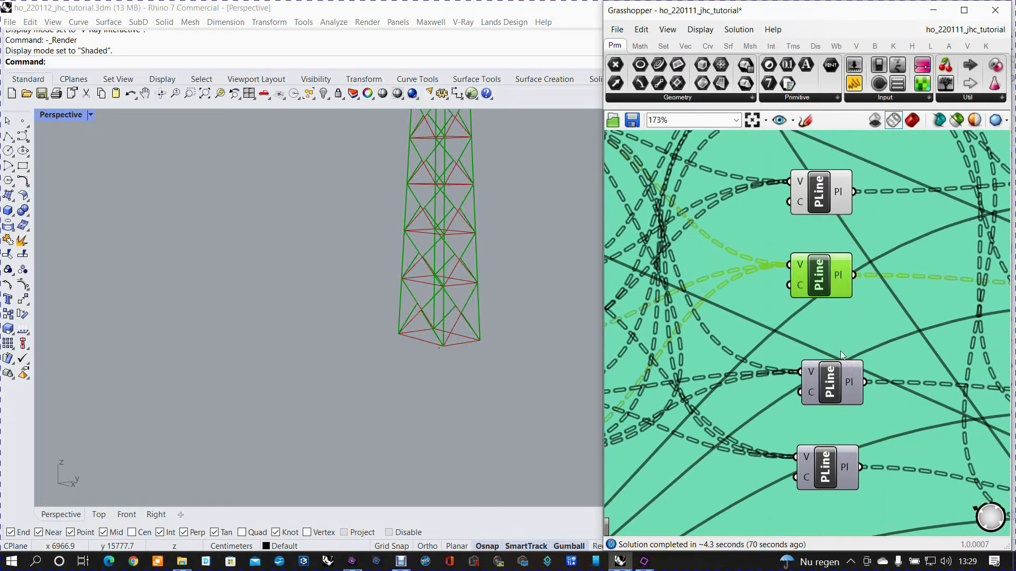
- Turn on the previews of the third and fourth PLine components in the beams part 1 group
{"action": "left_click", "coordinate": [827, 374]}
{"action": "right_click", "coordinate": [827, 374]}
{"action": "left_click", "coordinate": [843, 396]}
{"action": "right_click_drag", "start_coordinate": [841, 405], "coordinate": [811, 349]}
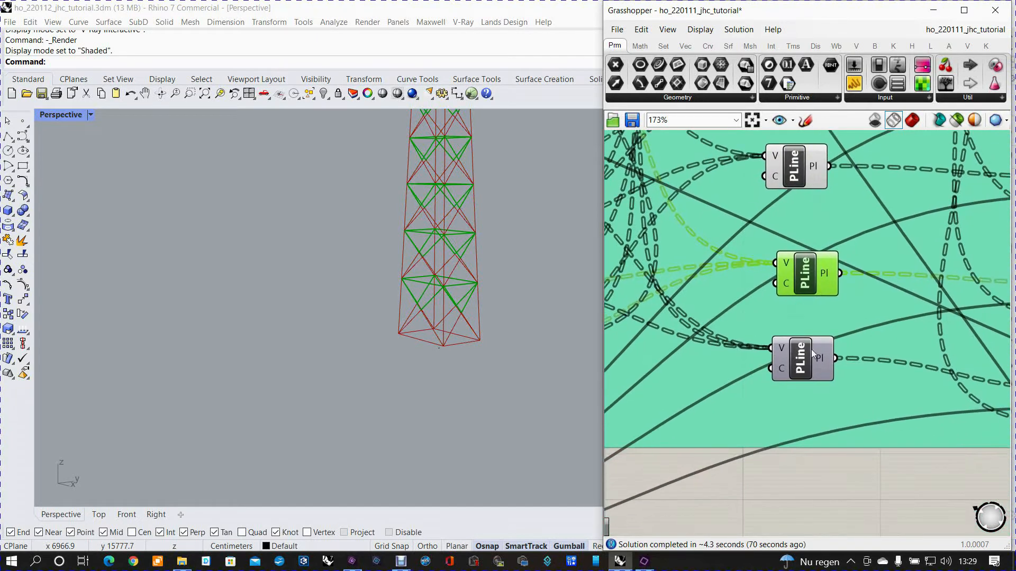
{"action": "left_click", "coordinate": [811, 350]}
{"action": "right_click", "coordinate": [811, 348]}
{"action": "left_click", "coordinate": [850, 374]}
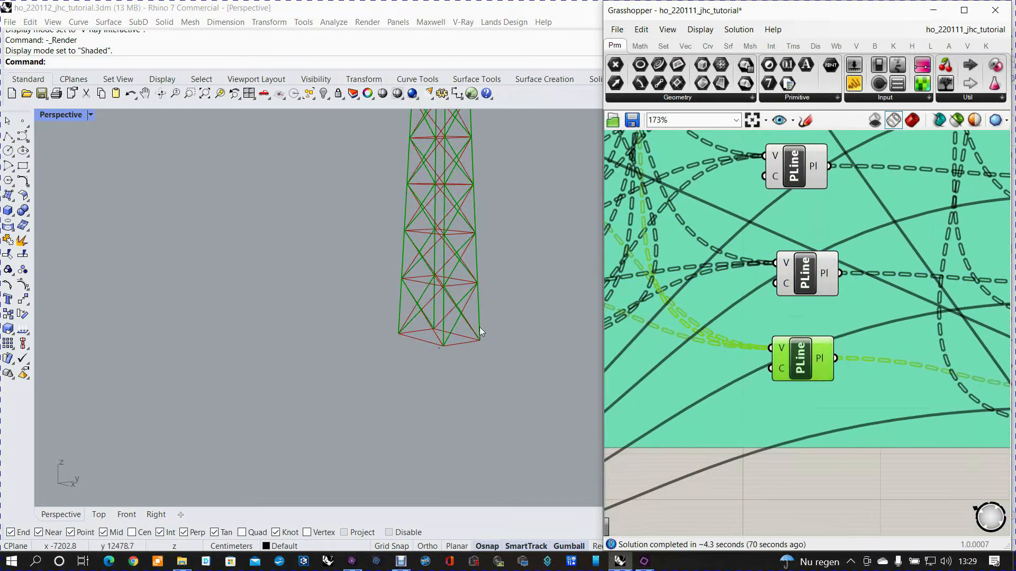
- Examine the tower's previewed beam polylines from several angles and inspect the data tree of the fourth PLine's output
{"action": "scroll", "coordinate": [465, 324], "scroll_direction": "up", "scroll_amount": 2}
{"action": "scroll", "coordinate": [444, 332], "scroll_direction": "up", "scroll_amount": 3}
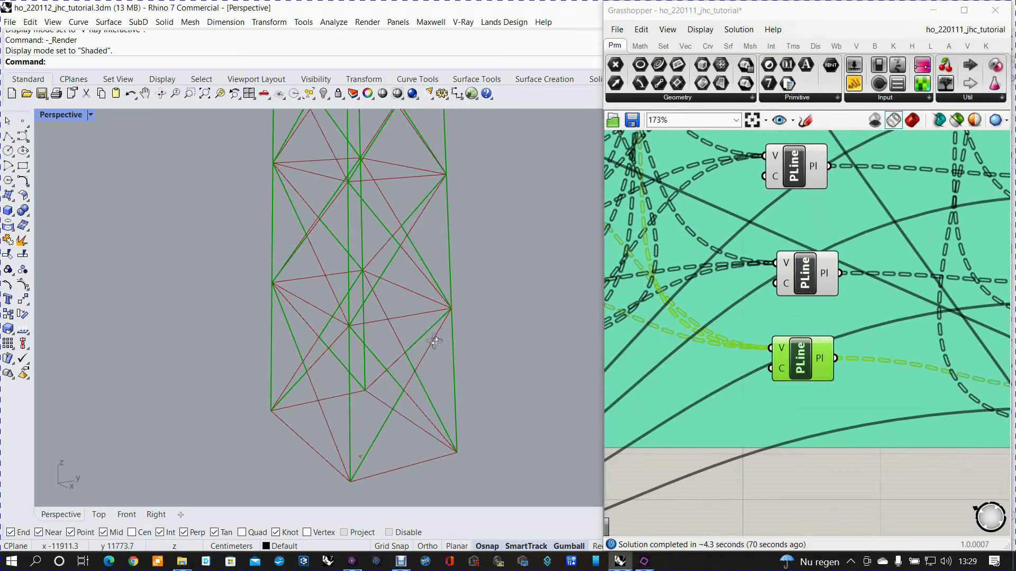
{"action": "scroll", "coordinate": [432, 343], "scroll_direction": "down", "scroll_amount": 4}
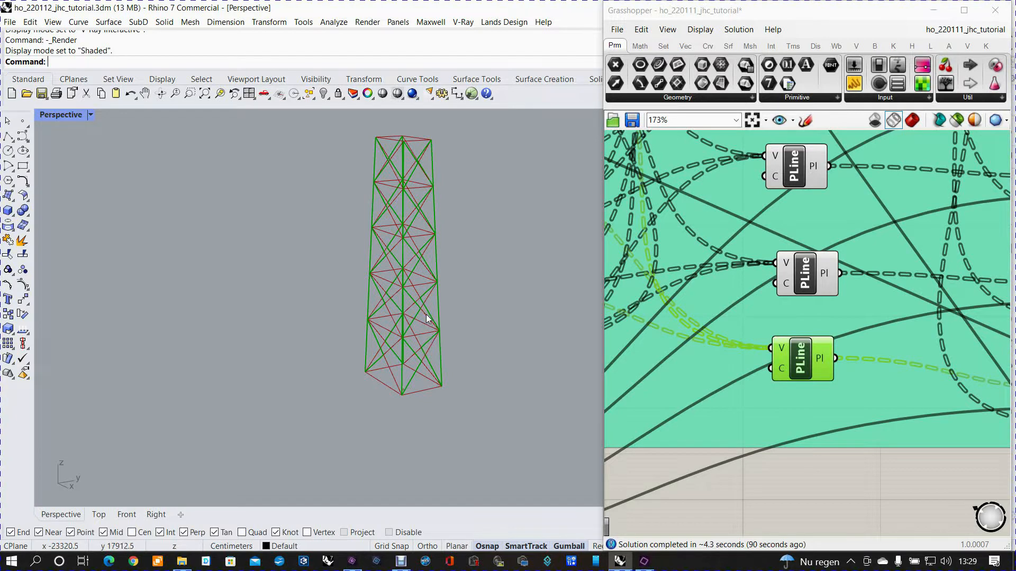
{"action": "right_click_drag", "start_coordinate": [475, 309], "coordinate": [451, 318]}
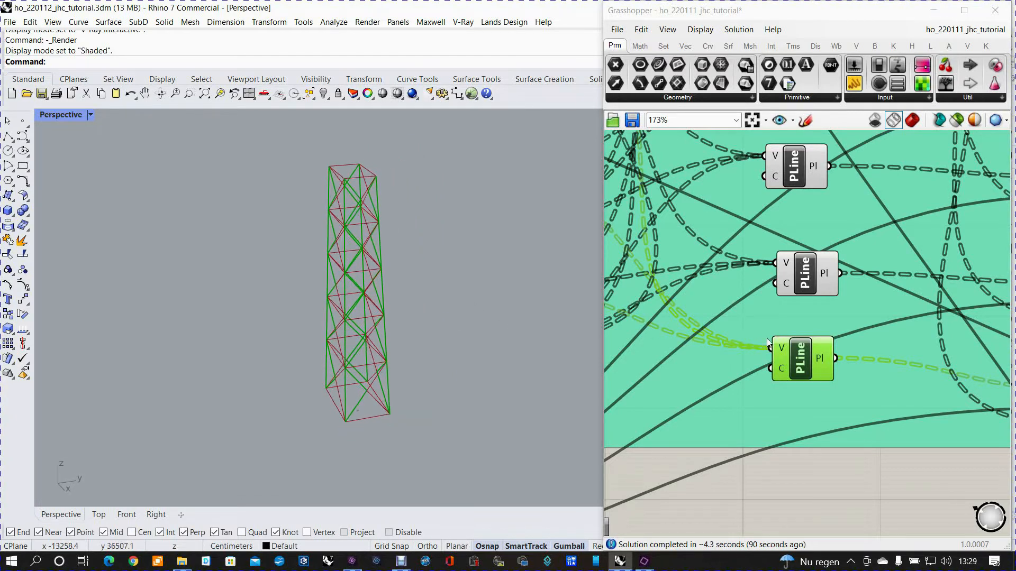
{"action": "mouse_move", "coordinate": [826, 359]}
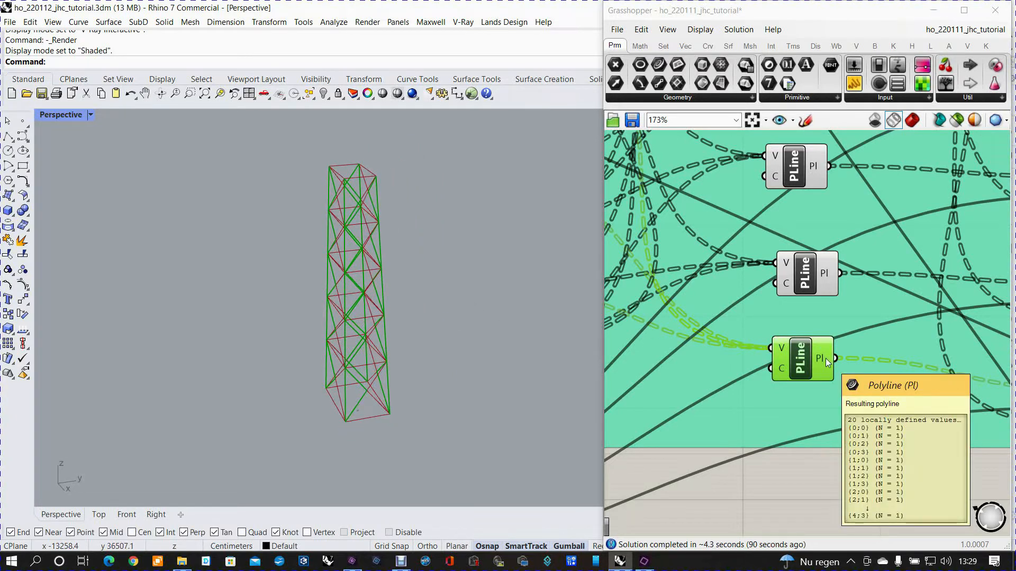
- Turn on the preview of the four OffsetS components in the beams part 1 group
{"action": "scroll", "coordinate": [826, 357], "scroll_direction": "down", "scroll_amount": 4}
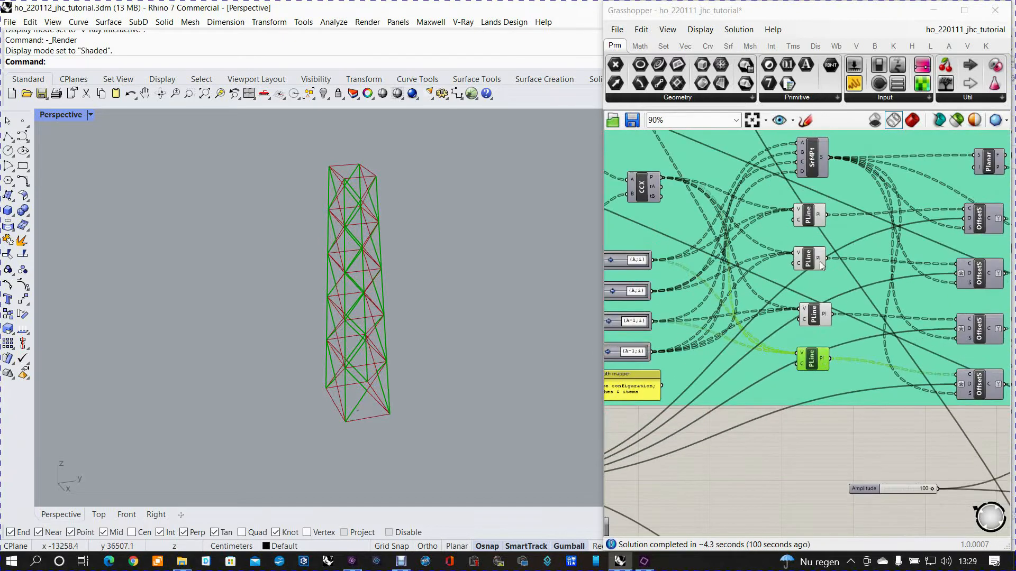
{"action": "scroll", "coordinate": [838, 326], "scroll_direction": "down", "scroll_amount": 1}
{"action": "right_click_drag", "start_coordinate": [838, 326], "coordinate": [685, 327]}
{"action": "right_click_drag", "start_coordinate": [375, 303], "coordinate": [409, 306]}
{"action": "scroll", "coordinate": [418, 328], "scroll_direction": "up", "scroll_amount": 2}
{"action": "mouse_move", "coordinate": [906, 274]}
{"action": "right_mouse_down"}
{"action": "mouse_move", "coordinate": [746, 293]}
{"action": "mouse_move", "coordinate": [910, 285]}
{"action": "right_mouse_up"}
{"action": "left_click", "coordinate": [804, 247]}
{"action": "right_click", "coordinate": [804, 248]}
{"action": "left_click", "coordinate": [835, 266]}
{"action": "left_click", "coordinate": [811, 303]}
{"action": "right_click", "coordinate": [812, 306]}
{"action": "left_click", "coordinate": [838, 317]}
{"action": "left_click", "coordinate": [803, 345]}
{"action": "right_click", "coordinate": [803, 346]}
{"action": "left_click", "coordinate": [838, 363]}
{"action": "left_click", "coordinate": [803, 390]}
{"action": "right_click", "coordinate": [804, 392]}
{"action": "left_click", "coordinate": [820, 408]}
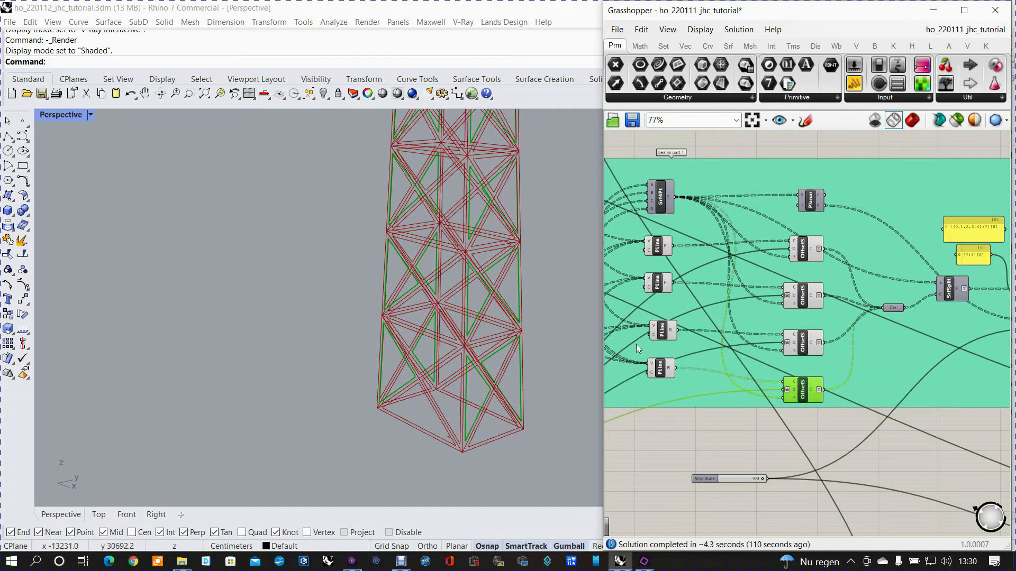
- Turn off the preview of the CCX, Srf4Pt and four PLine components feeding the OffsetS components
{"action": "scroll", "coordinate": [789, 357], "scroll_direction": "down", "scroll_amount": 4}
{"action": "left_click_drag", "start_coordinate": [633, 219], "coordinate": [767, 403]}
{"action": "right_click", "coordinate": [777, 213]}
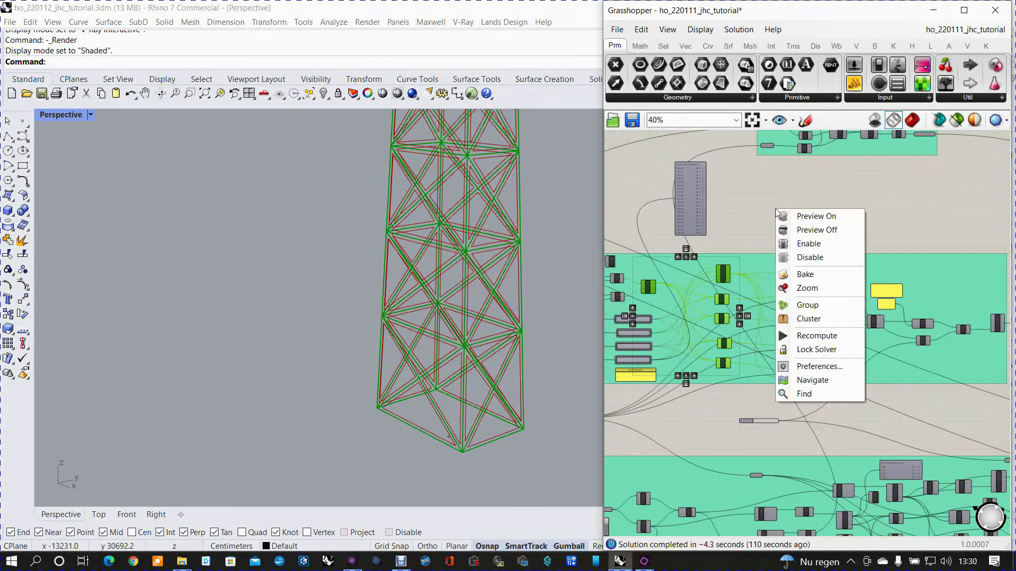
{"action": "left_click", "coordinate": [815, 229]}
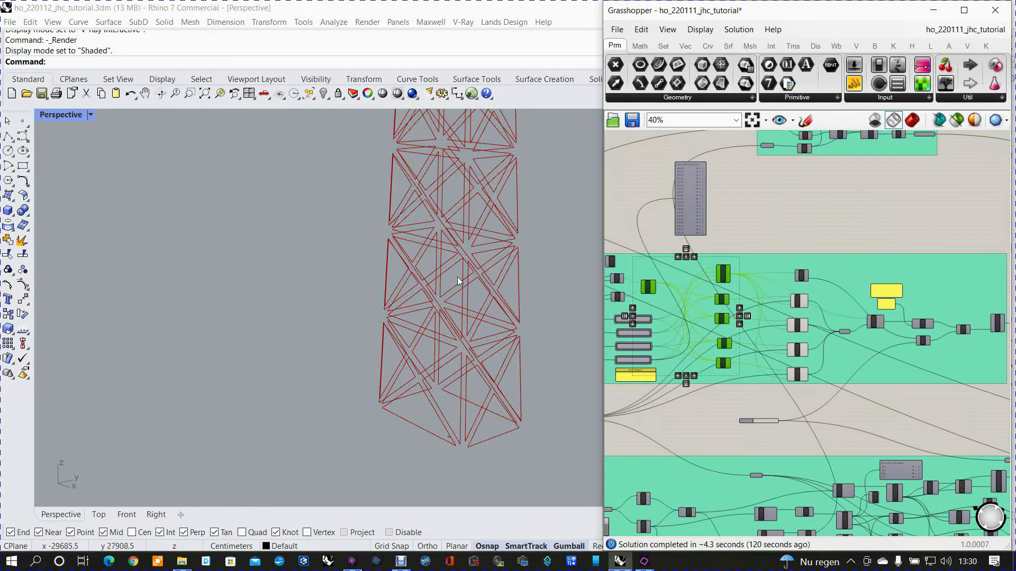
- Examine the offset triangle curves on the tower facades up close and from several angles in the Perspective viewport
{"action": "scroll", "coordinate": [464, 259], "scroll_direction": "up", "scroll_amount": 3}
{"action": "scroll", "coordinate": [462, 281], "scroll_direction": "up", "scroll_amount": 8}
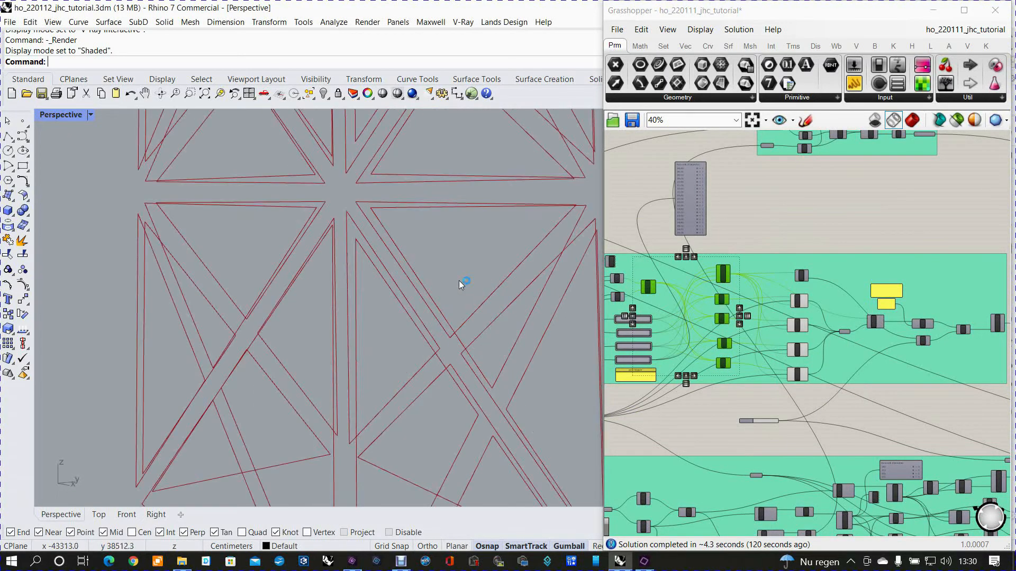
{"action": "scroll", "coordinate": [450, 276], "scroll_direction": "down", "scroll_amount": 5}
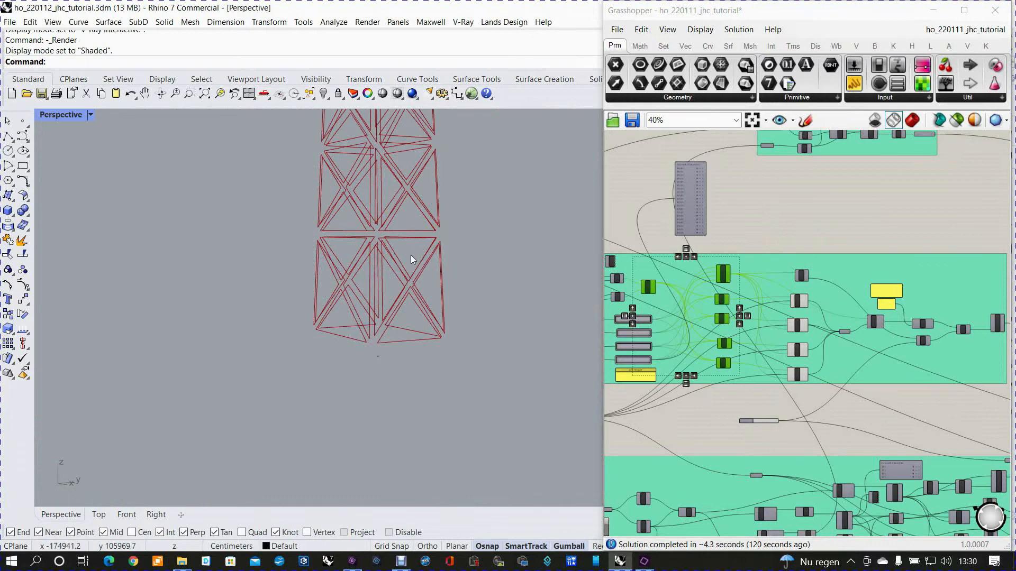
{"action": "scroll", "coordinate": [414, 254], "scroll_direction": "down", "scroll_amount": 1}
{"action": "right_click_drag", "start_coordinate": [400, 258], "coordinate": [395, 283]}
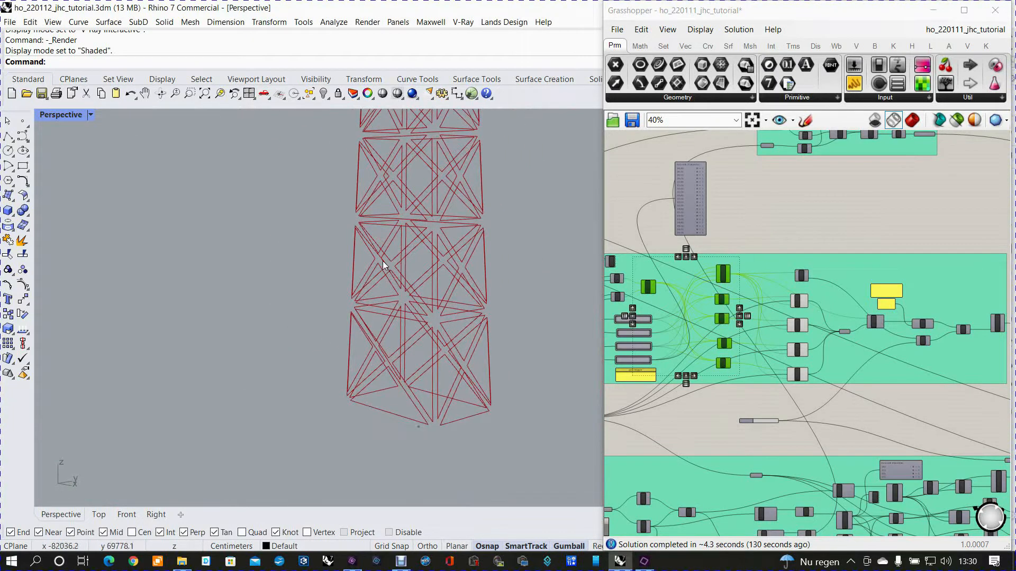
{"action": "scroll", "coordinate": [399, 220], "scroll_direction": "up", "scroll_amount": 6}
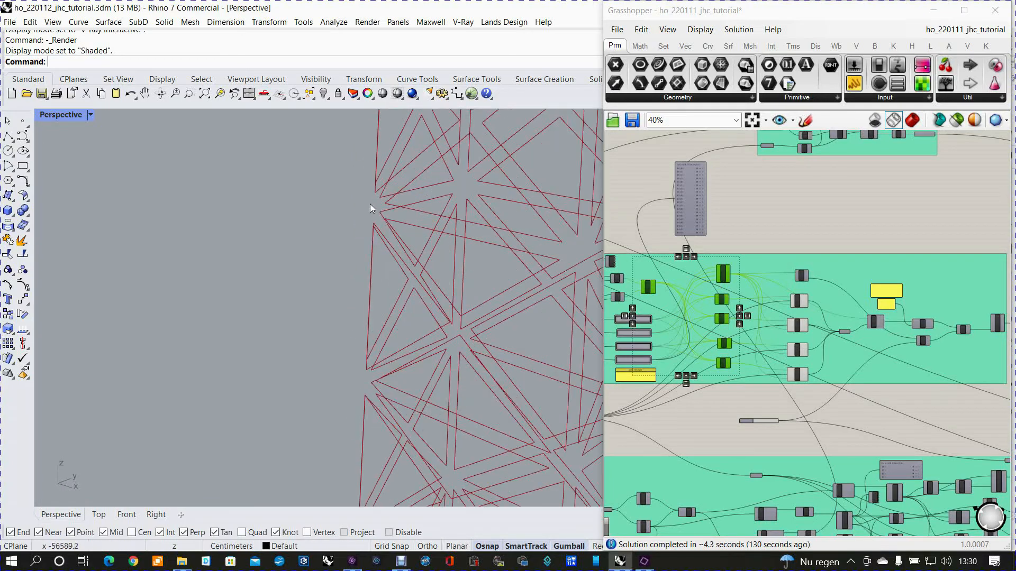
{"action": "scroll", "coordinate": [555, 307], "scroll_direction": "down", "scroll_amount": 3}
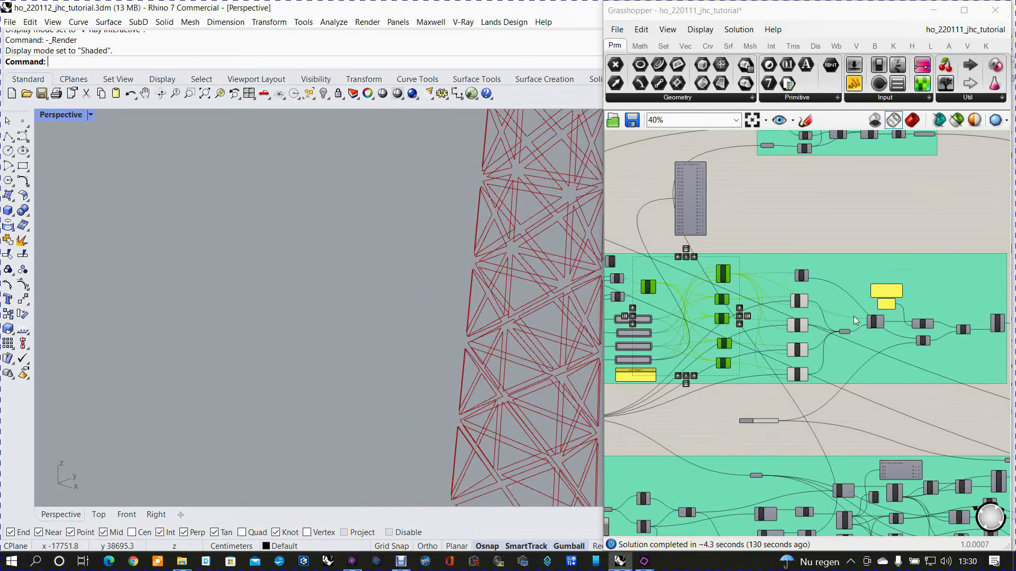
- Turn the preview of the Srf4Pt component back on in the beams part 1 group
{"action": "scroll", "coordinate": [804, 284], "scroll_direction": "up", "scroll_amount": 5}
{"action": "scroll", "coordinate": [798, 282], "scroll_direction": "down", "scroll_amount": 3}
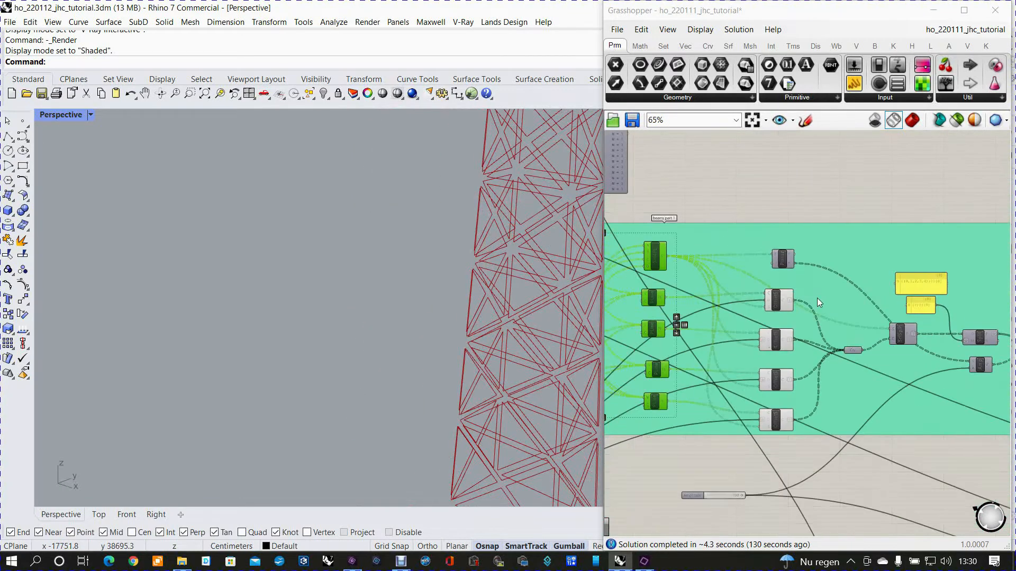
{"action": "scroll", "coordinate": [649, 249], "scroll_direction": "up", "scroll_amount": 3}
{"action": "right_click", "coordinate": [650, 246]}
{"action": "left_click", "coordinate": [672, 265]}
- Examine how the offset triangles sit inside the four-point surface panels along the full height of the tower
{"action": "scroll", "coordinate": [530, 251], "scroll_direction": "down", "scroll_amount": 4}
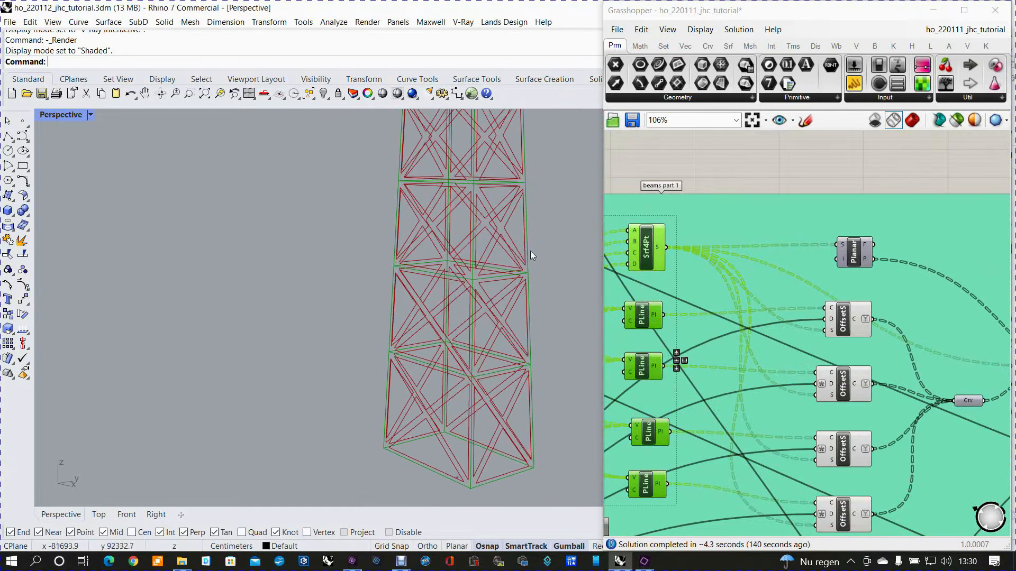
{"action": "scroll", "coordinate": [508, 251], "scroll_direction": "up", "scroll_amount": 4}
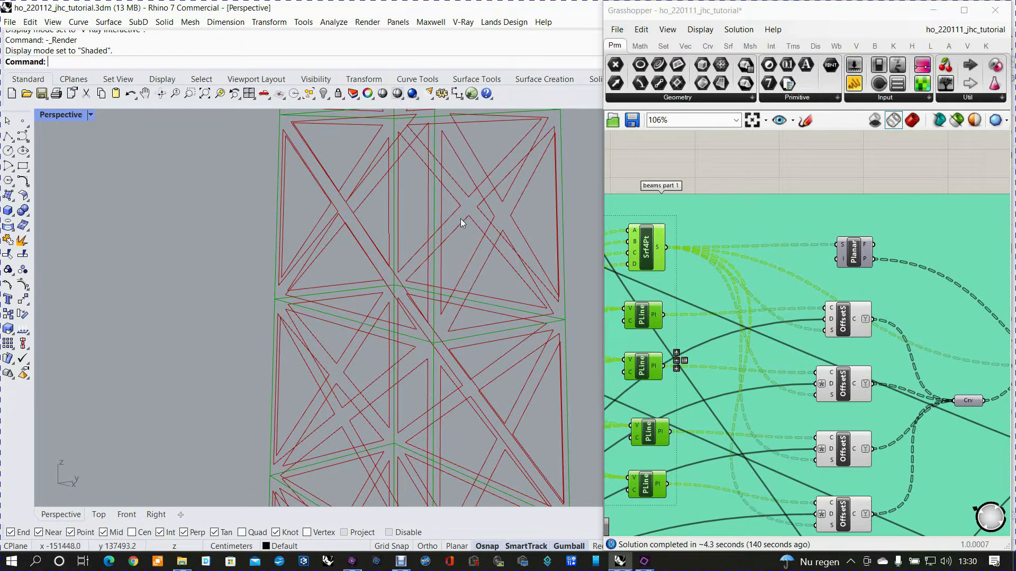
{"action": "right_click_drag", "start_coordinate": [460, 218], "coordinate": [453, 219]}
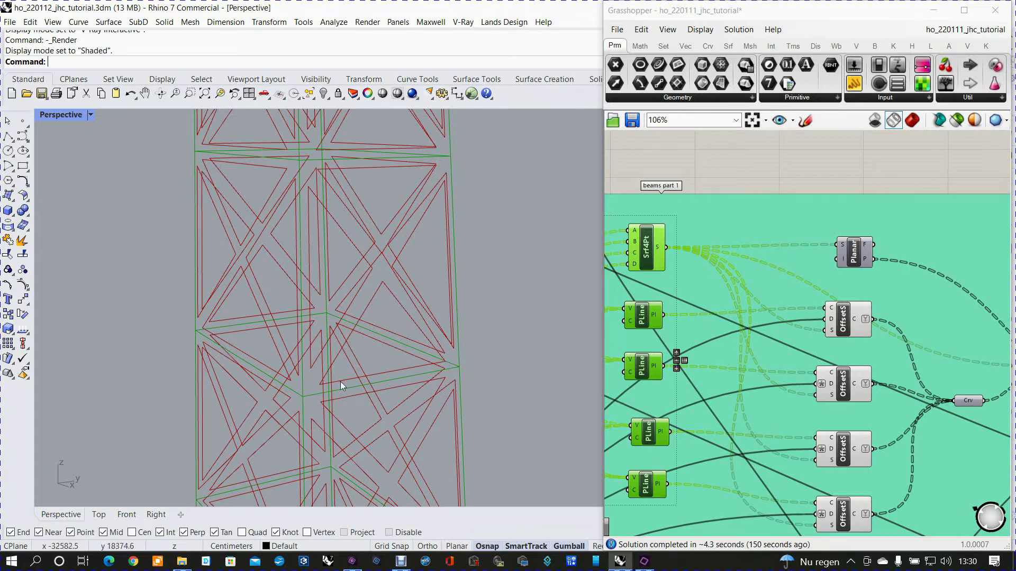
{"action": "scroll", "coordinate": [328, 381], "scroll_direction": "down", "scroll_amount": 5}
{"action": "right_click_drag", "start_coordinate": [336, 373], "coordinate": [321, 336]}
{"action": "scroll", "coordinate": [322, 332], "scroll_direction": "up", "scroll_amount": 5}
{"action": "scroll", "coordinate": [321, 336], "scroll_direction": "down", "scroll_amount": 5}
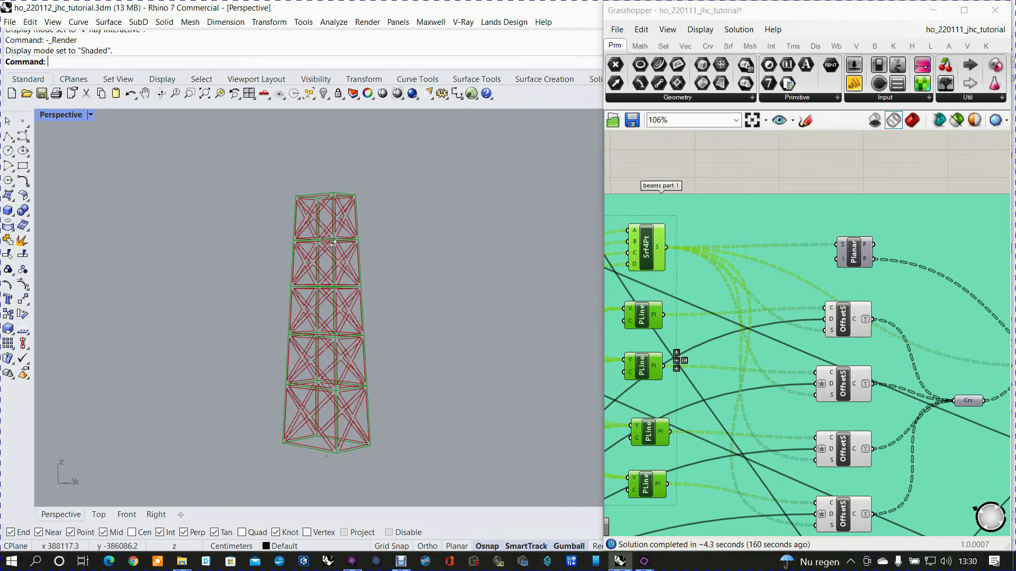
{"action": "scroll", "coordinate": [329, 190], "scroll_direction": "up", "scroll_amount": 3}
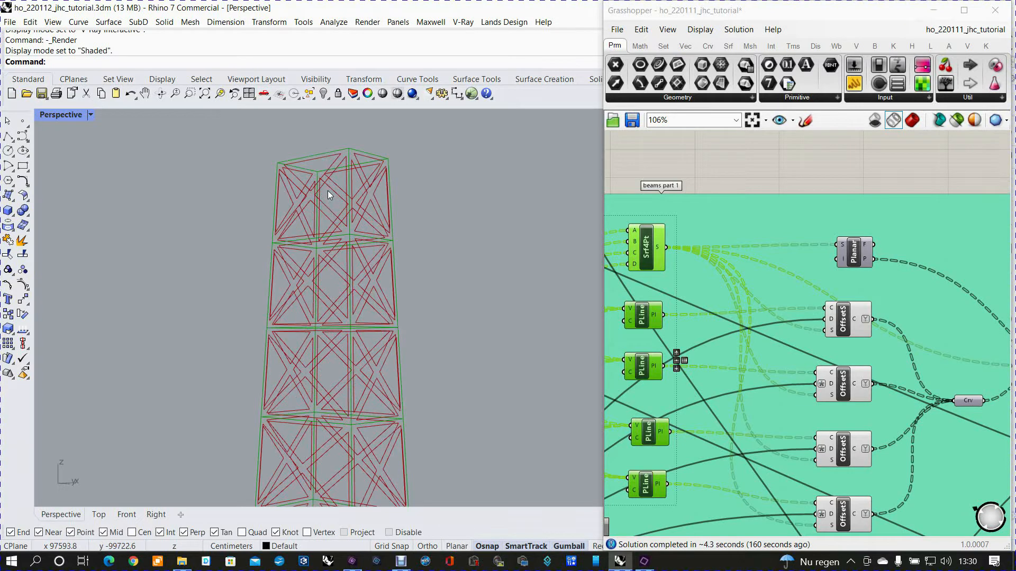
{"action": "scroll", "coordinate": [317, 296], "scroll_direction": "down", "scroll_amount": 3}
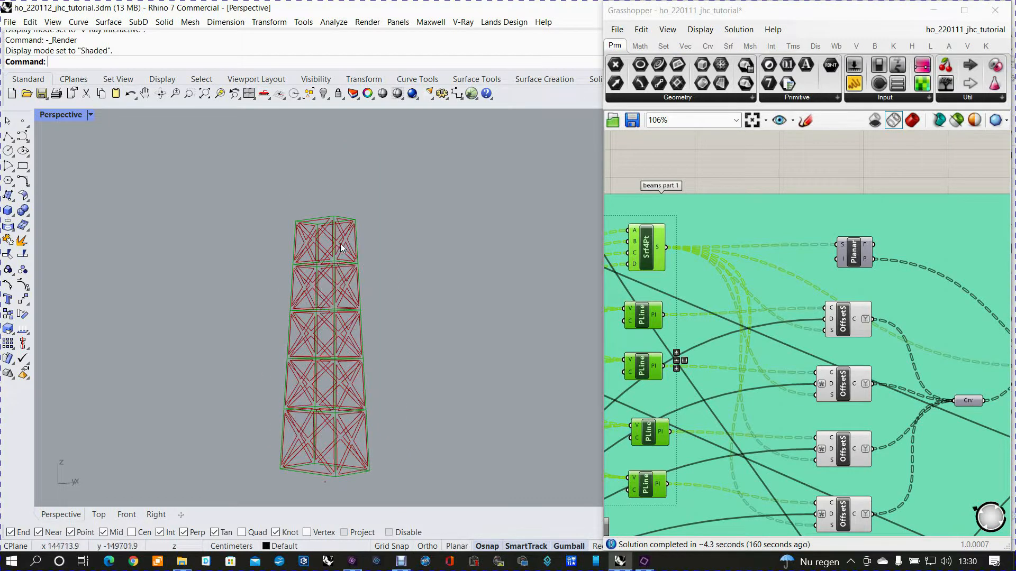
{"action": "scroll", "coordinate": [345, 241], "scroll_direction": "up", "scroll_amount": 2}
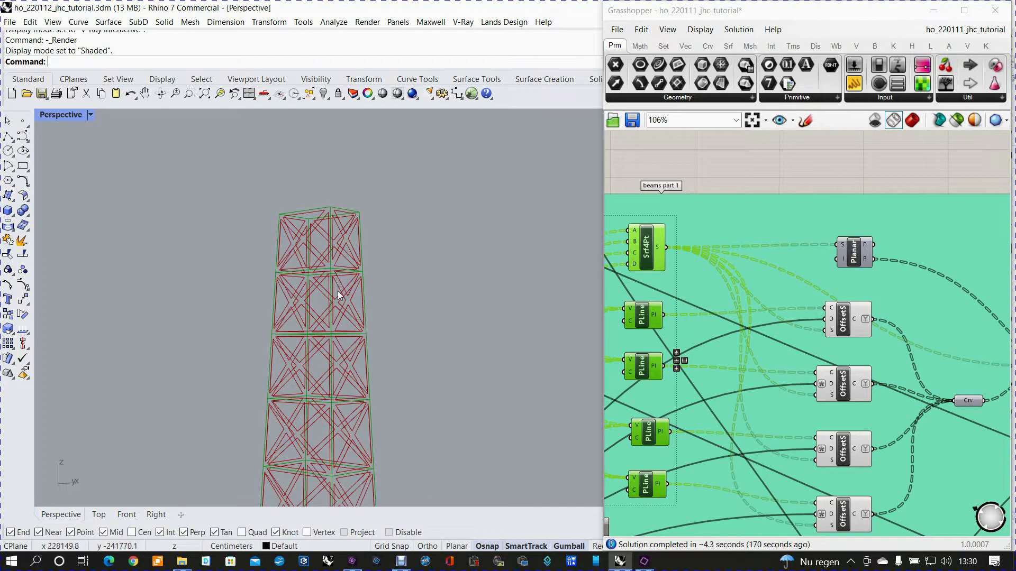
{"action": "scroll", "coordinate": [333, 314], "scroll_direction": "down", "scroll_amount": 5}
{"action": "right_click_drag", "start_coordinate": [339, 332], "coordinate": [319, 312], "text": "shift"}
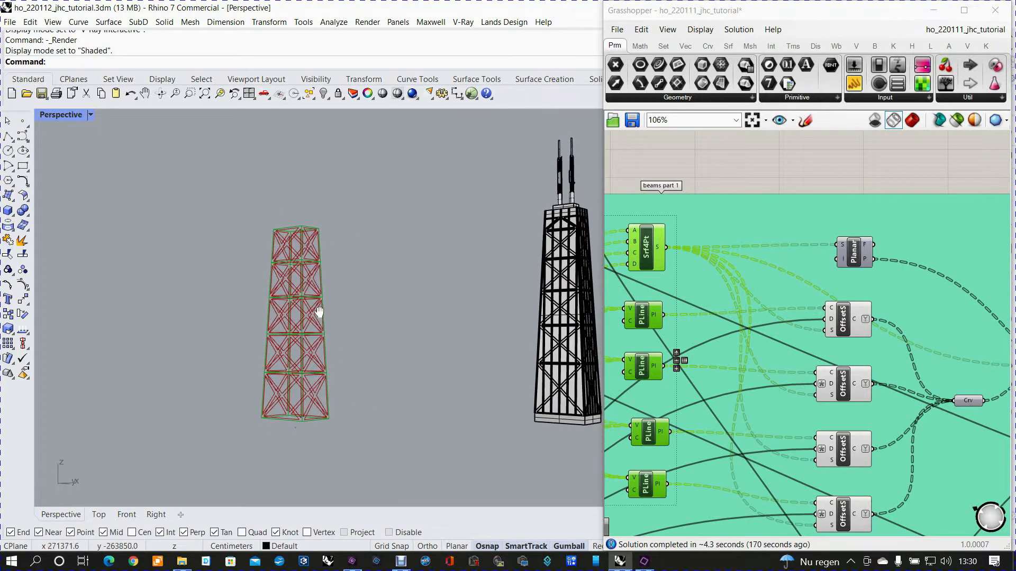
{"action": "scroll", "coordinate": [312, 315], "scroll_direction": "up", "scroll_amount": 3}
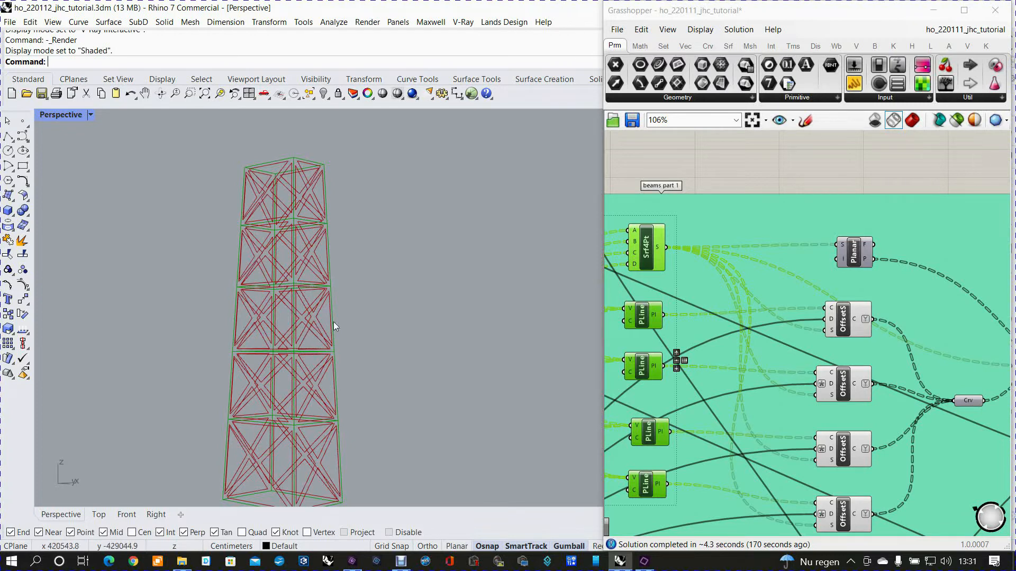
- Move the Param Viewer above the beams part 1 group and connect the first OffsetS component's curve output to it
{"action": "scroll", "coordinate": [810, 360], "scroll_direction": "down", "scroll_amount": 3}
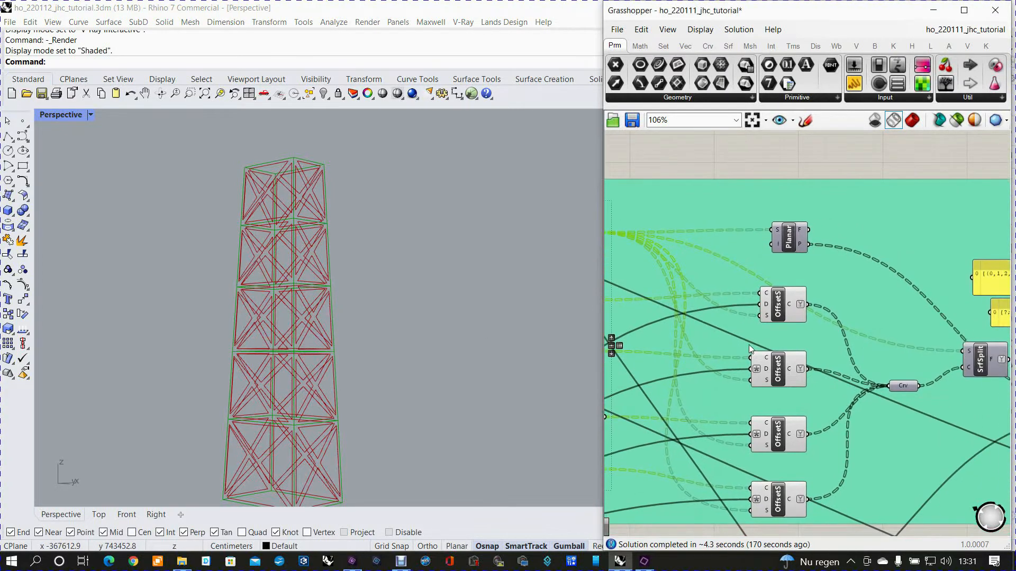
{"action": "right_click_drag", "start_coordinate": [775, 353], "coordinate": [782, 367]}
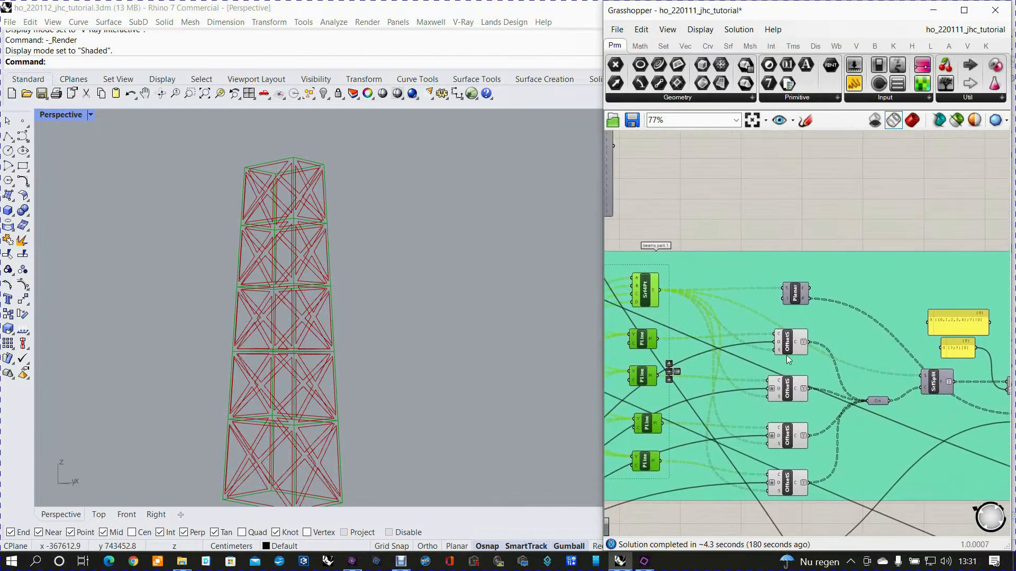
{"action": "right_click_drag", "start_coordinate": [723, 219], "coordinate": [770, 253]}
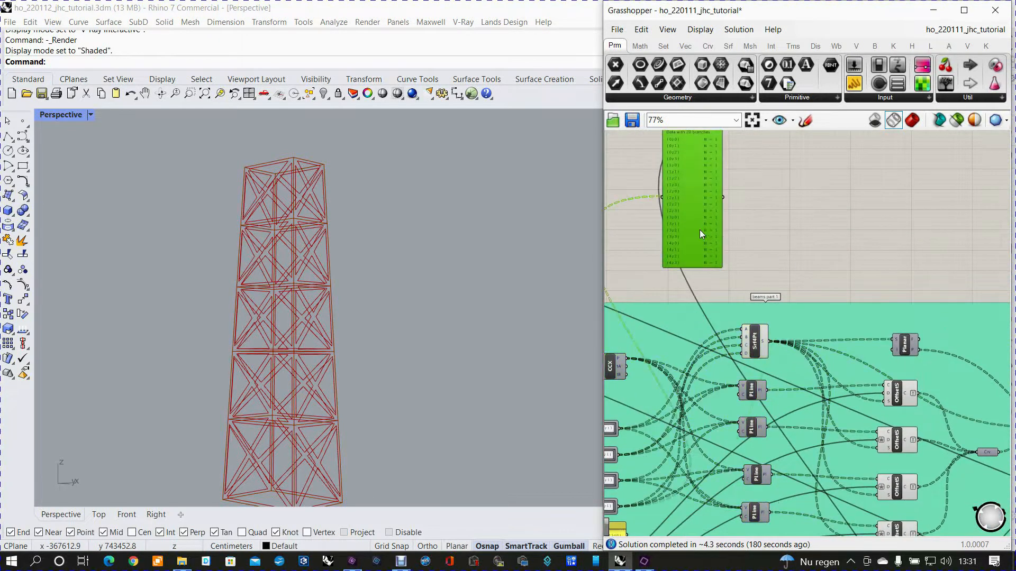
{"action": "left_click_drag", "start_coordinate": [699, 229], "coordinate": [951, 265]}
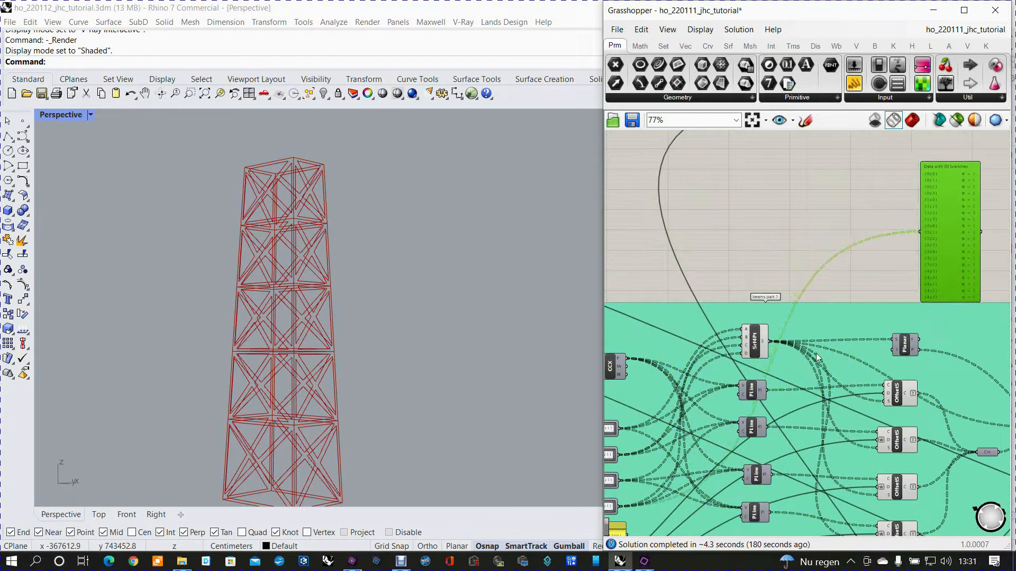
{"action": "right_click_drag", "start_coordinate": [852, 382], "coordinate": [678, 422]}
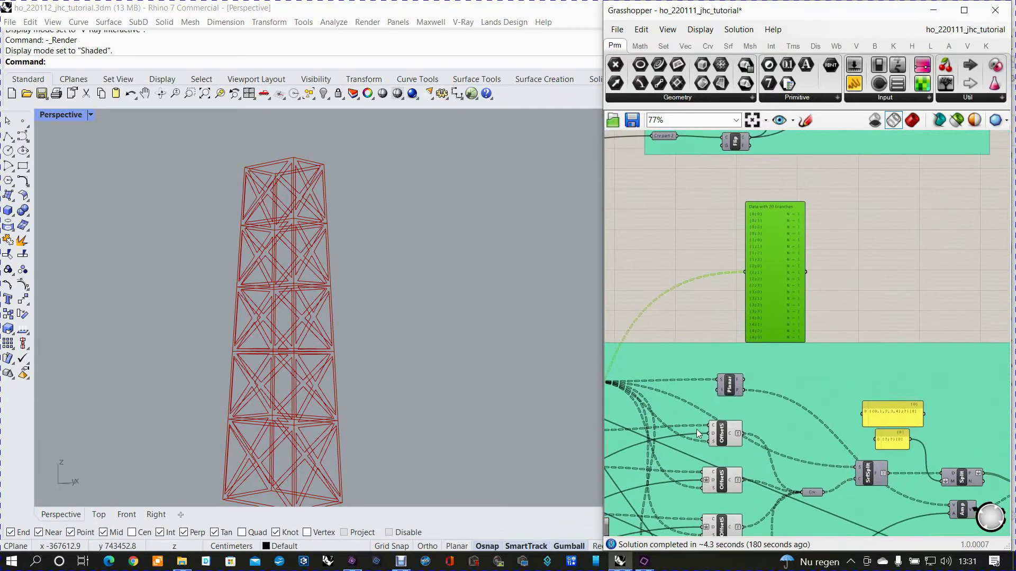
{"action": "scroll", "coordinate": [751, 439], "scroll_direction": "up", "scroll_amount": 2}
{"action": "left_click_drag", "start_coordinate": [752, 430], "coordinate": [853, 292]}
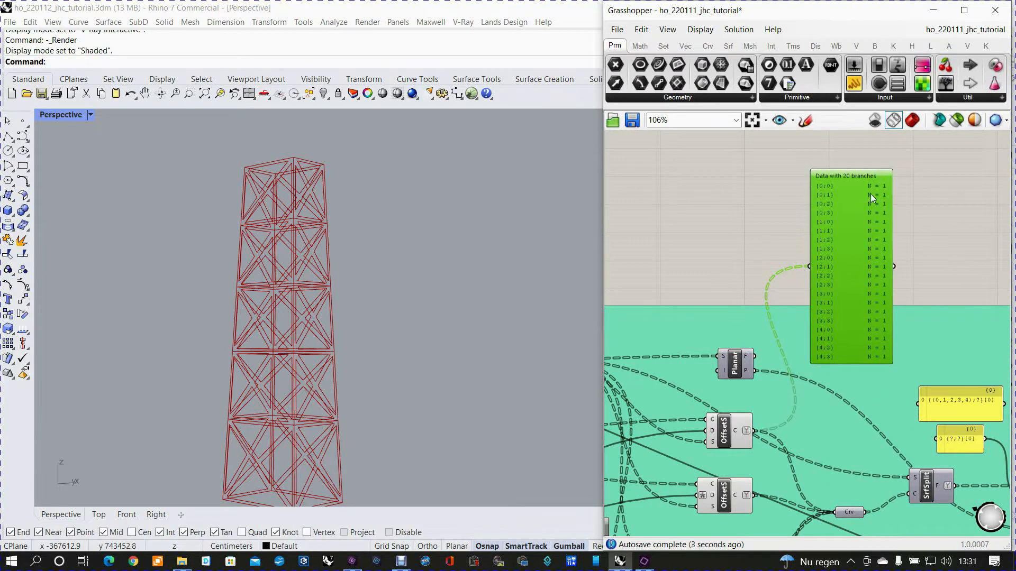
- Select the first three OffsetS components one after another to highlight each one's offset curves on the tower
{"action": "right_click_drag", "start_coordinate": [791, 377], "coordinate": [764, 294]}
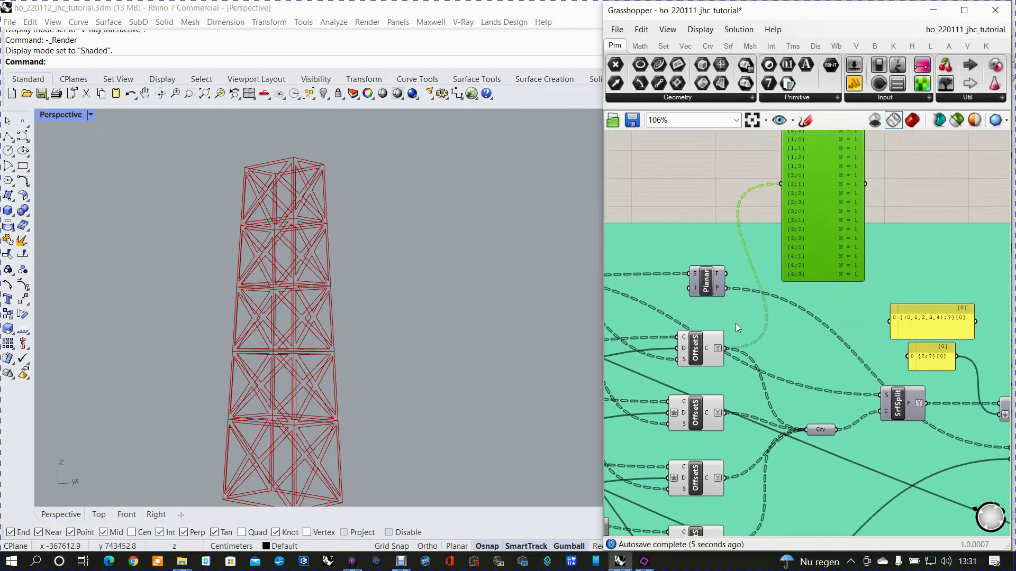
{"action": "mouse_move", "coordinate": [707, 364]}
{"action": "left_click", "coordinate": [706, 354]}
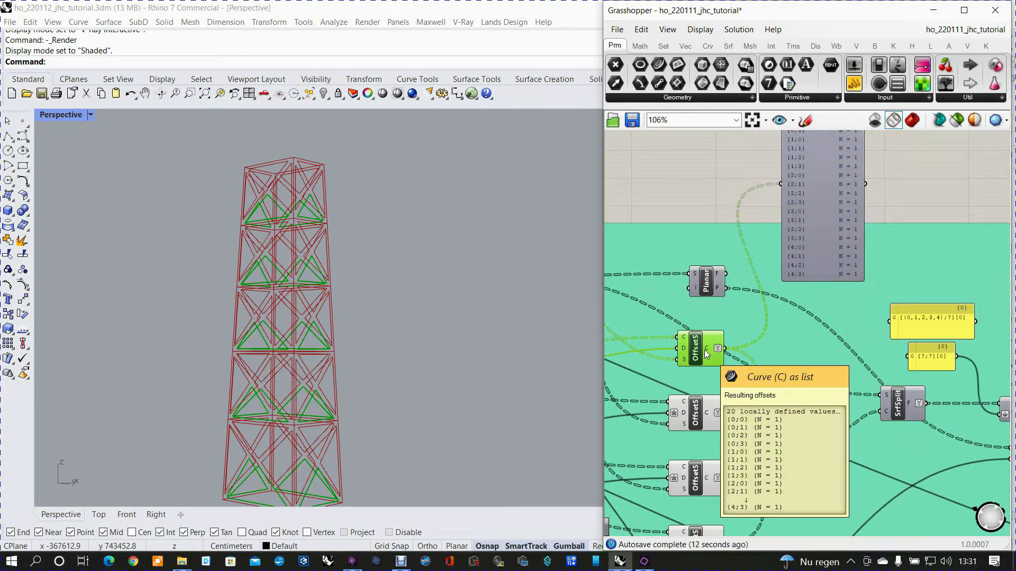
{"action": "left_click", "coordinate": [701, 416]}
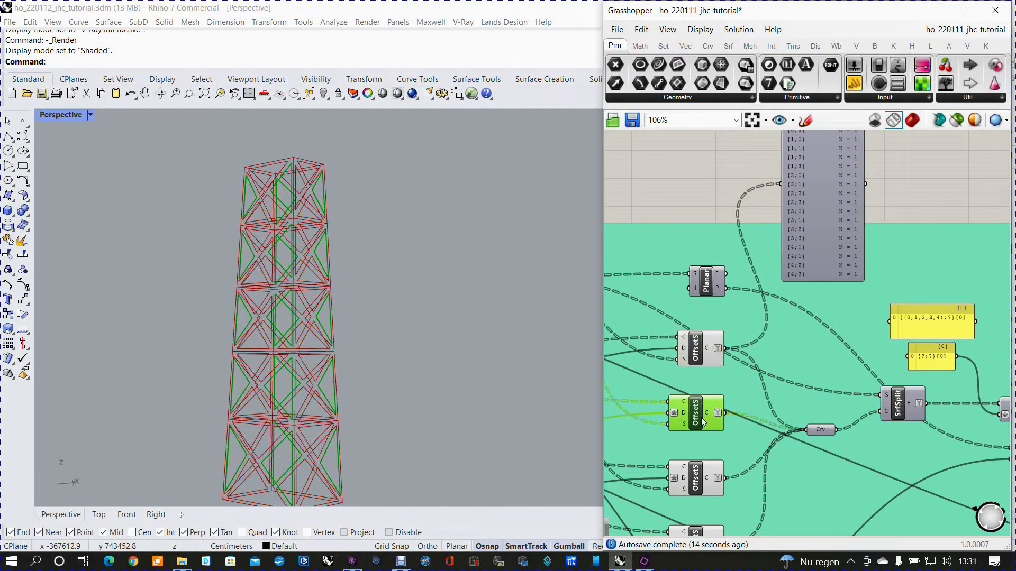
{"action": "left_click", "coordinate": [696, 474]}
- Move the Param Viewer near the Srf4Pt component and connect the surface output to it instead of the offset curves
{"action": "scroll", "coordinate": [696, 475], "scroll_direction": "down", "scroll_amount": 2}
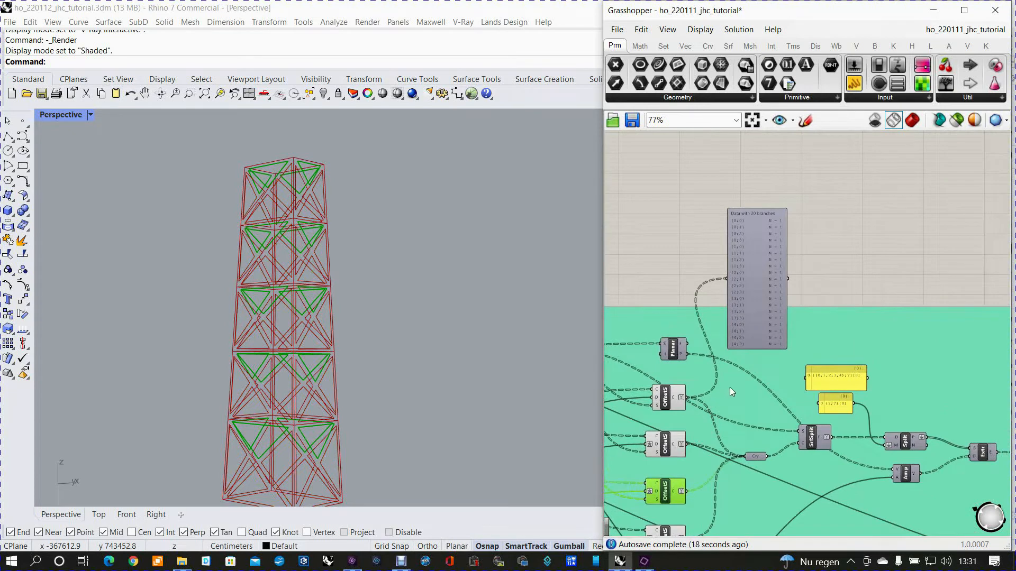
{"action": "right_click_drag", "start_coordinate": [764, 333], "coordinate": [929, 355]}
{"action": "left_click_drag", "start_coordinate": [929, 355], "coordinate": [837, 321]}
{"action": "scroll", "coordinate": [763, 360], "scroll_direction": "up", "scroll_amount": 3}
{"action": "left_click_drag", "start_coordinate": [688, 381], "coordinate": [845, 220]}
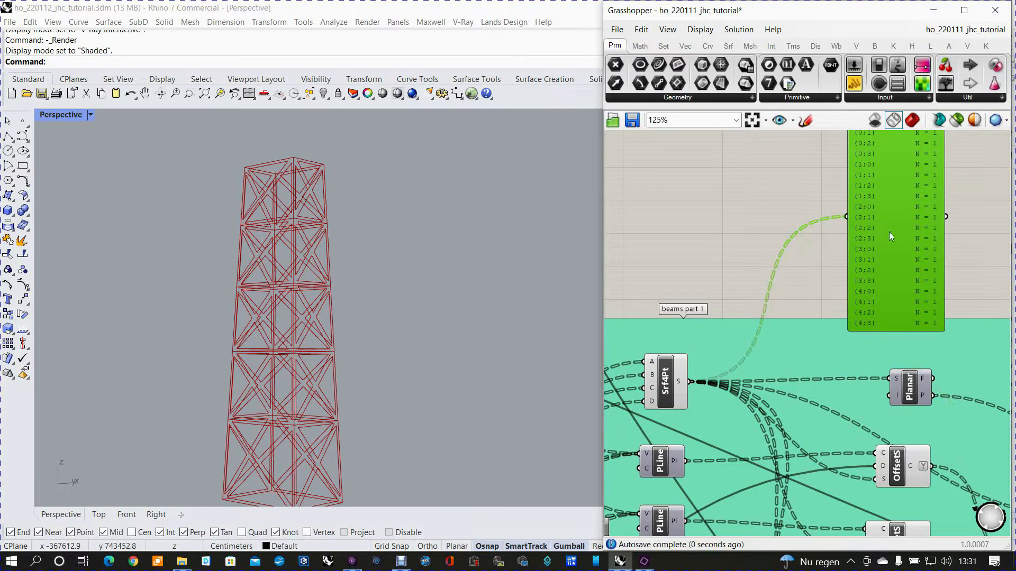
{"action": "right_click_drag", "start_coordinate": [890, 232], "coordinate": [863, 292]}
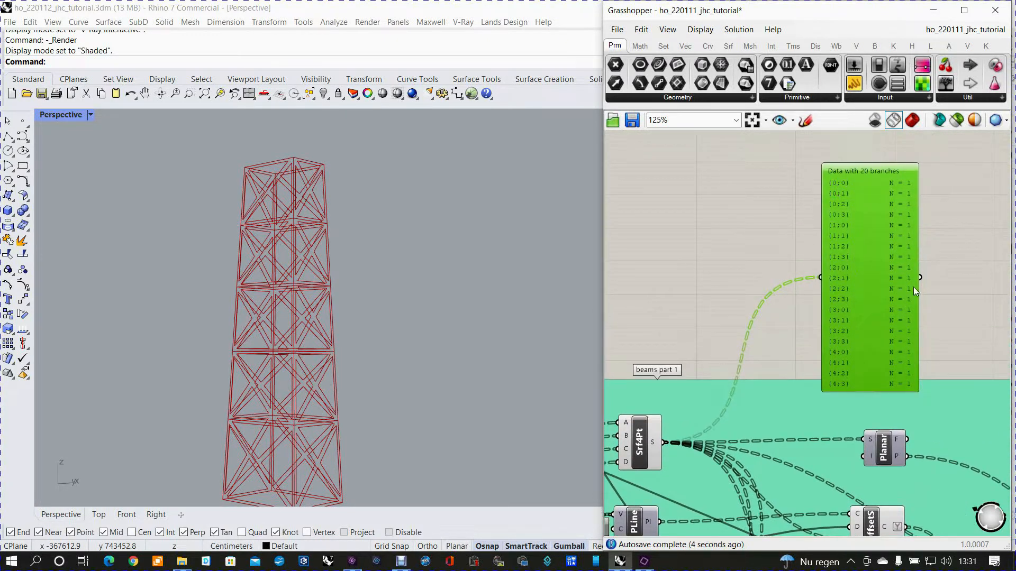
- Review the Srf4Pt data branches, then select that component and inspect its highlighted panels on the tower
{"action": "scroll", "coordinate": [913, 296], "scroll_direction": "down", "scroll_amount": 3}
{"action": "scroll", "coordinate": [913, 249], "scroll_direction": "up", "scroll_amount": 3}
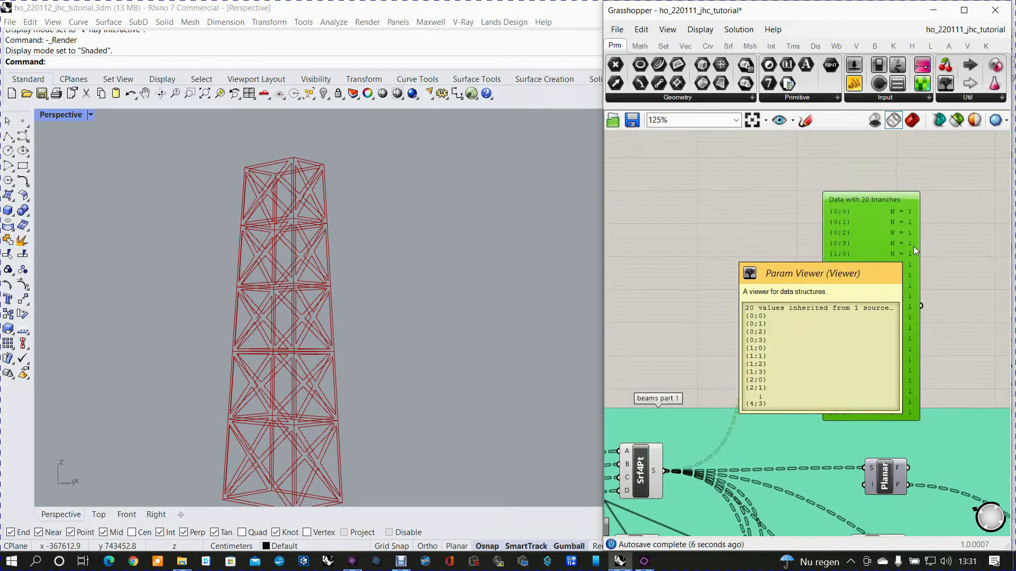
{"action": "scroll", "coordinate": [894, 275], "scroll_direction": "down", "scroll_amount": 5}
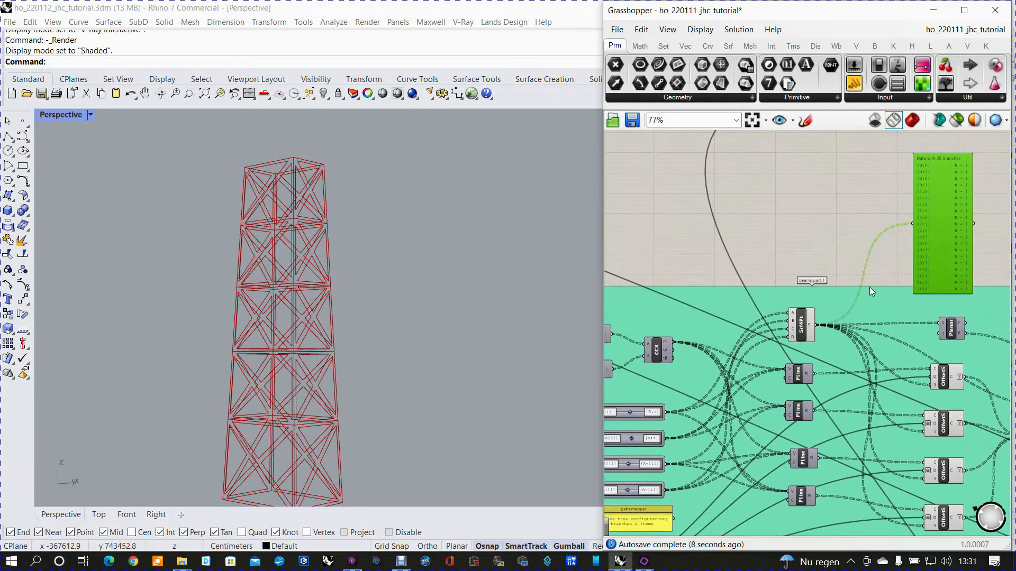
{"action": "scroll", "coordinate": [802, 328], "scroll_direction": "up", "scroll_amount": 5}
{"action": "left_click", "coordinate": [801, 328]}
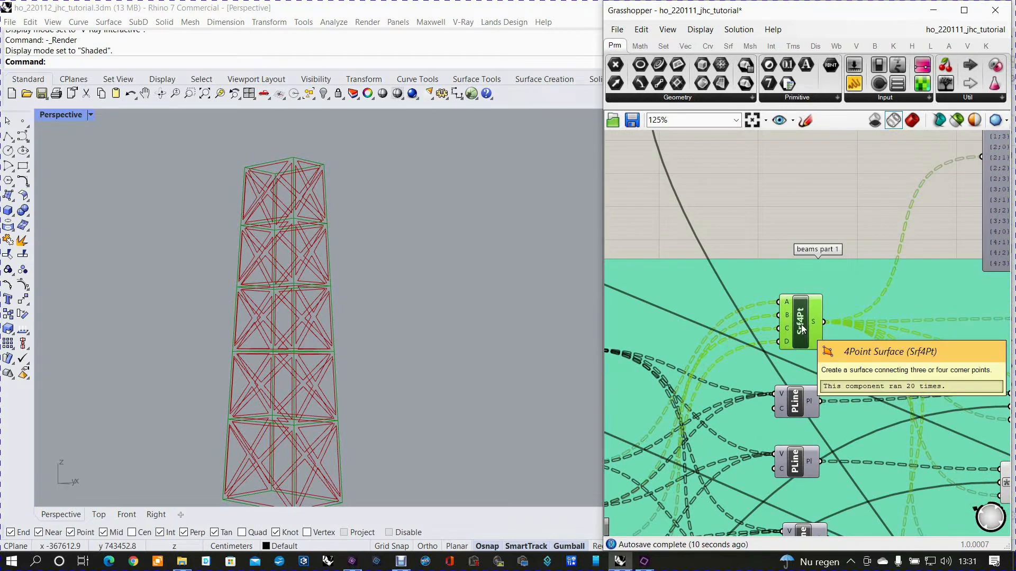
{"action": "right_click_drag", "start_coordinate": [320, 464], "coordinate": [294, 439]}
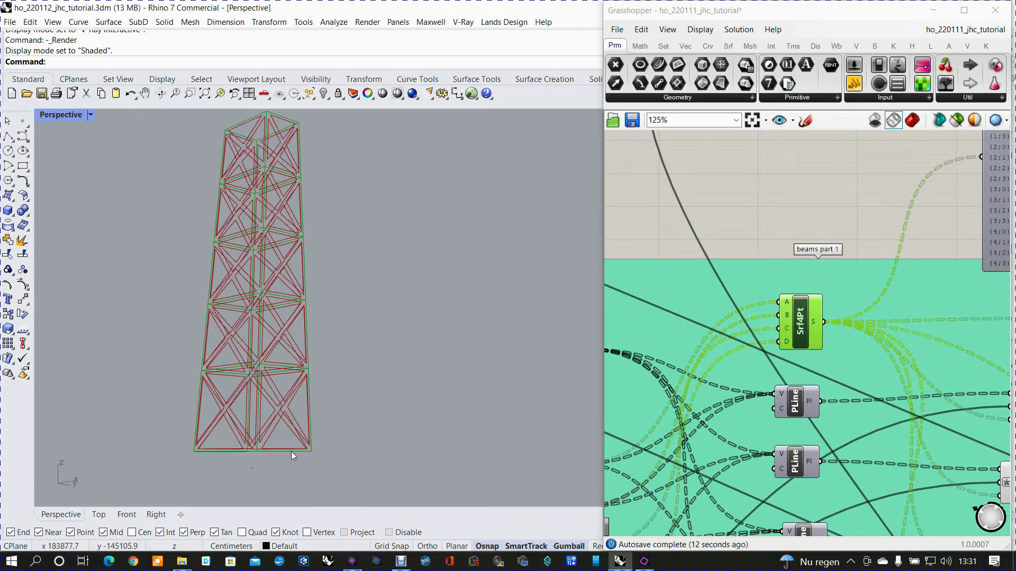
- Examine the tower's panel curves and trace the beams part 1 definition through its path mappers, line intersections and relative item components
{"action": "scroll", "coordinate": [280, 447], "scroll_direction": "up", "scroll_amount": 3}
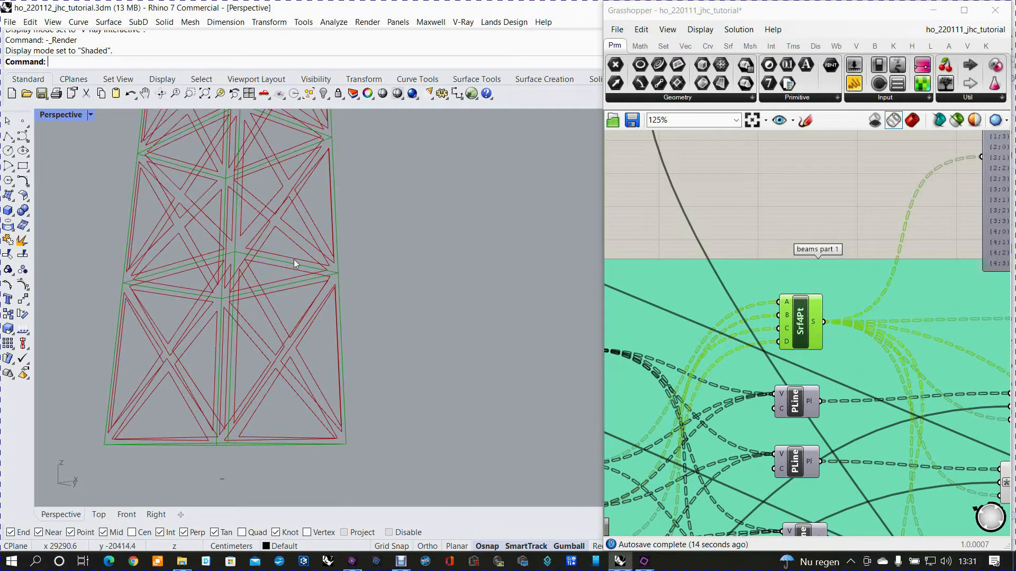
{"action": "right_click_drag", "start_coordinate": [745, 337], "coordinate": [923, 294]}
{"action": "scroll", "coordinate": [709, 404], "scroll_direction": "up", "scroll_amount": 1}
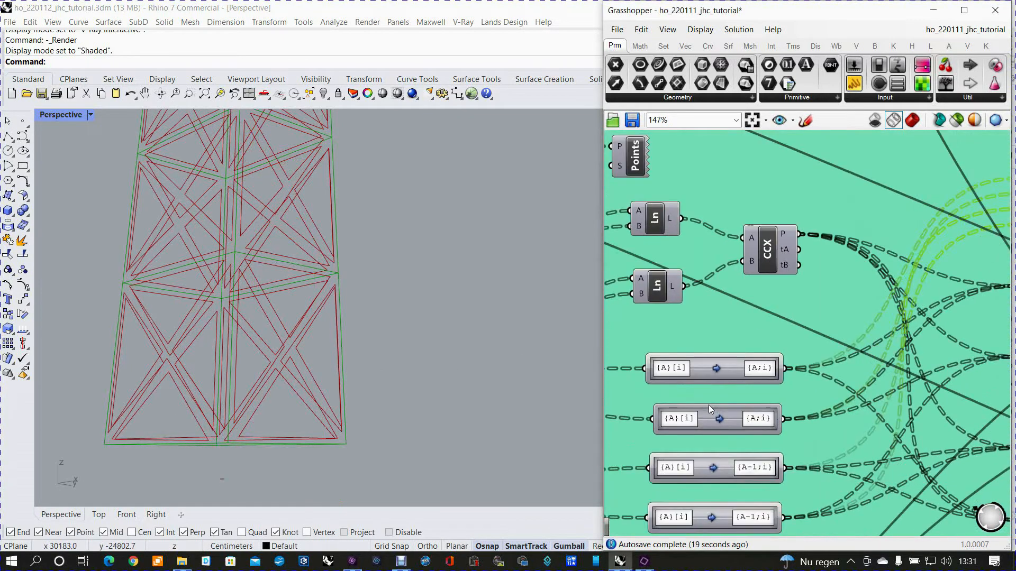
{"action": "right_click_drag", "start_coordinate": [729, 374], "coordinate": [876, 361]}
{"action": "scroll", "coordinate": [747, 361], "scroll_direction": "down", "scroll_amount": 3}
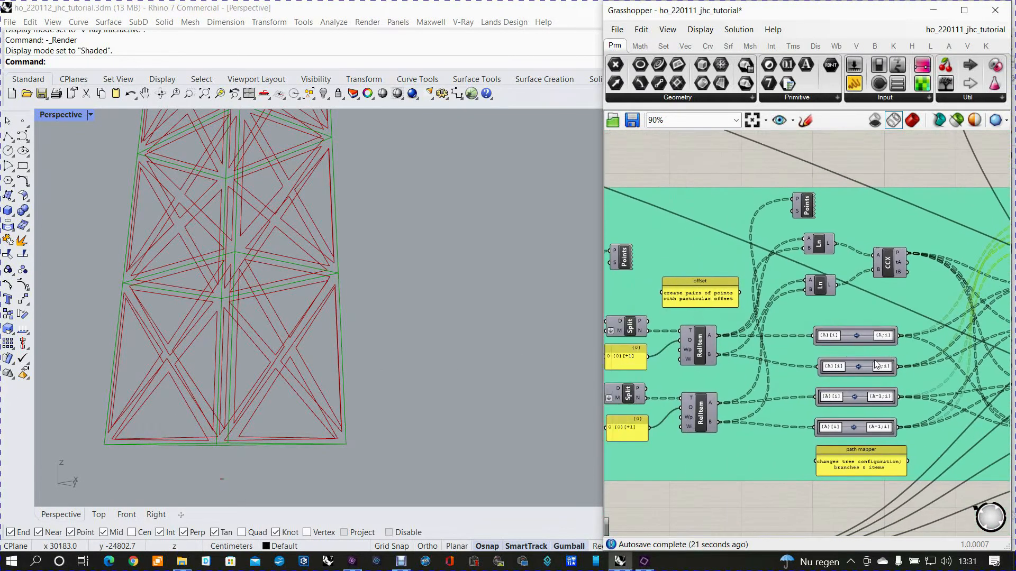
{"action": "scroll", "coordinate": [688, 365], "scroll_direction": "down", "scroll_amount": 1}
{"action": "scroll", "coordinate": [691, 354], "scroll_direction": "down", "scroll_amount": 2}
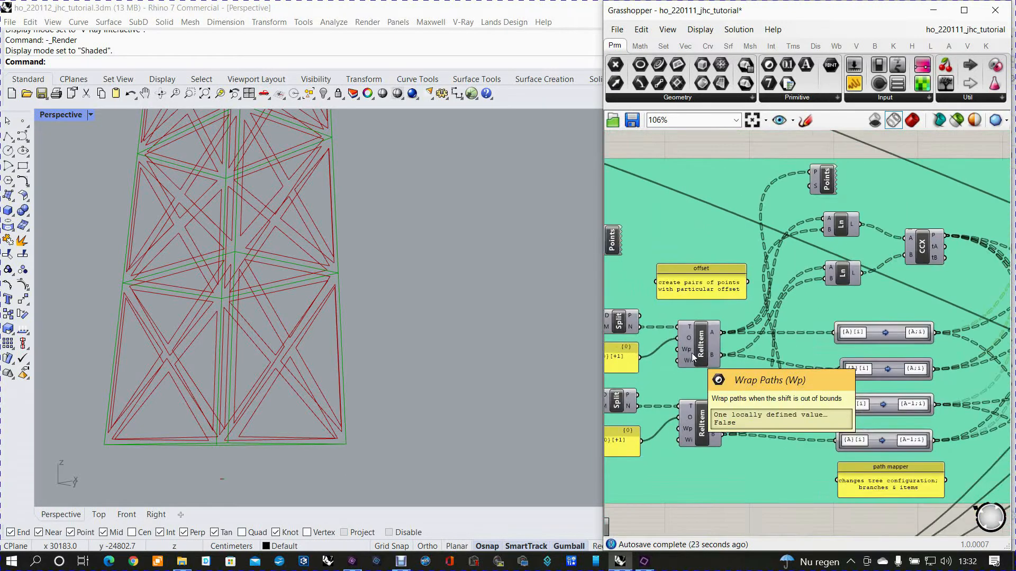
{"action": "scroll", "coordinate": [688, 355], "scroll_direction": "down", "scroll_amount": 1}
- Turn on the preview of the SrfSplit component to show the split panel fragments on the tower
{"action": "mouse_move", "coordinate": [852, 354]}
{"action": "right_mouse_down"}
{"action": "mouse_move", "coordinate": [690, 362]}
{"action": "mouse_move", "coordinate": [857, 363]}
{"action": "mouse_move", "coordinate": [734, 374]}
{"action": "right_mouse_up"}
{"action": "scroll", "coordinate": [776, 376], "scroll_direction": "up", "scroll_amount": 5}
{"action": "left_click", "coordinate": [756, 363]}
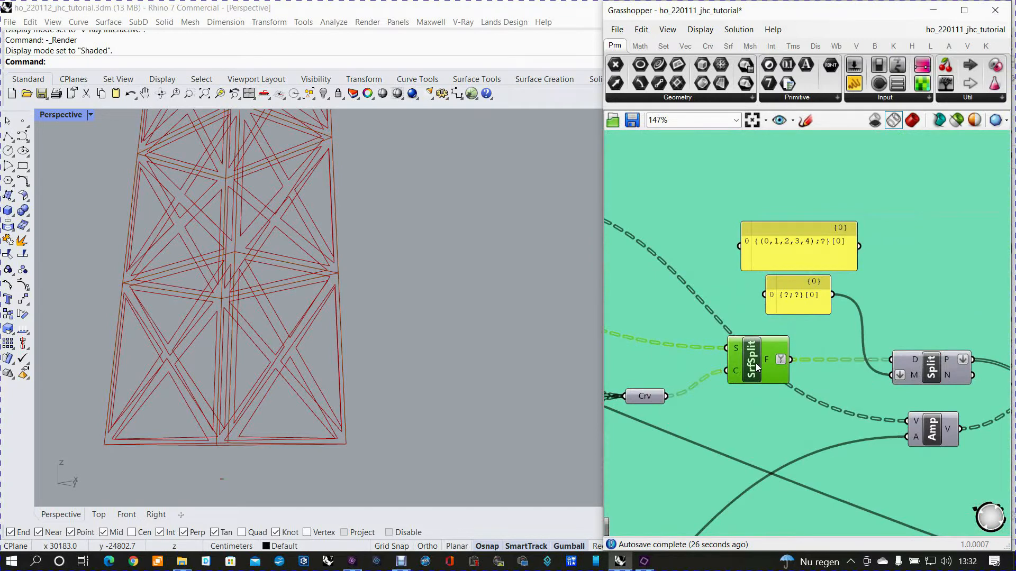
{"action": "right_click", "coordinate": [758, 365]}
{"action": "left_click", "coordinate": [779, 386]}
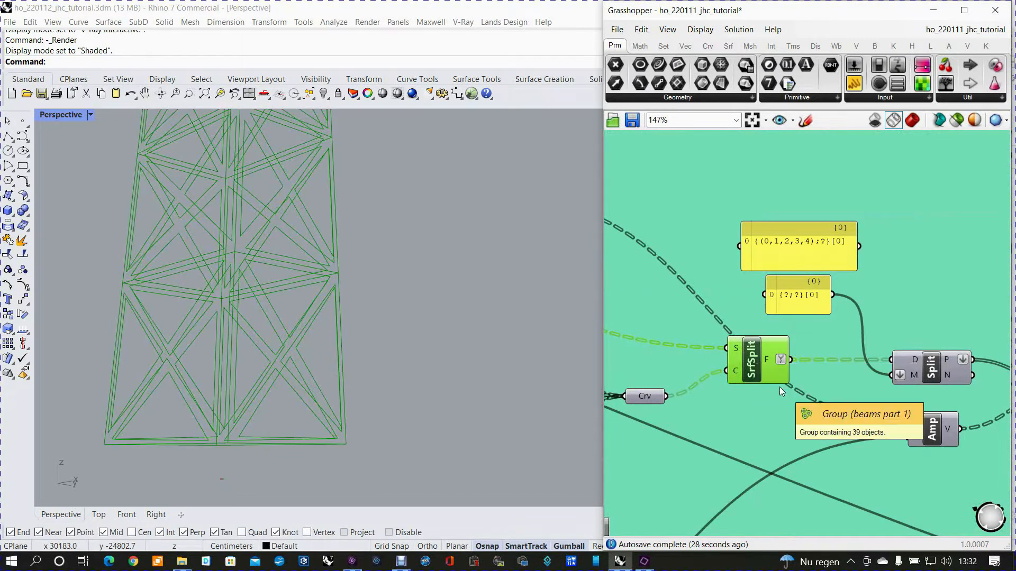
- Examine the data branches of the SrfSplit fragments output and the two mask panels beside the Split component
{"action": "mouse_move", "coordinate": [768, 360]}
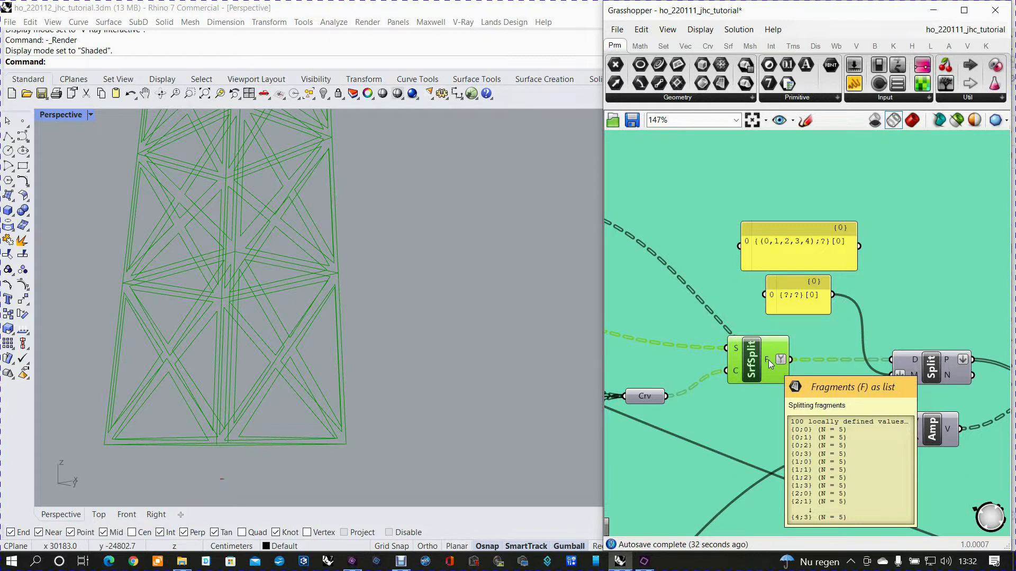
{"action": "right_click_drag", "start_coordinate": [839, 392], "coordinate": [776, 397]}
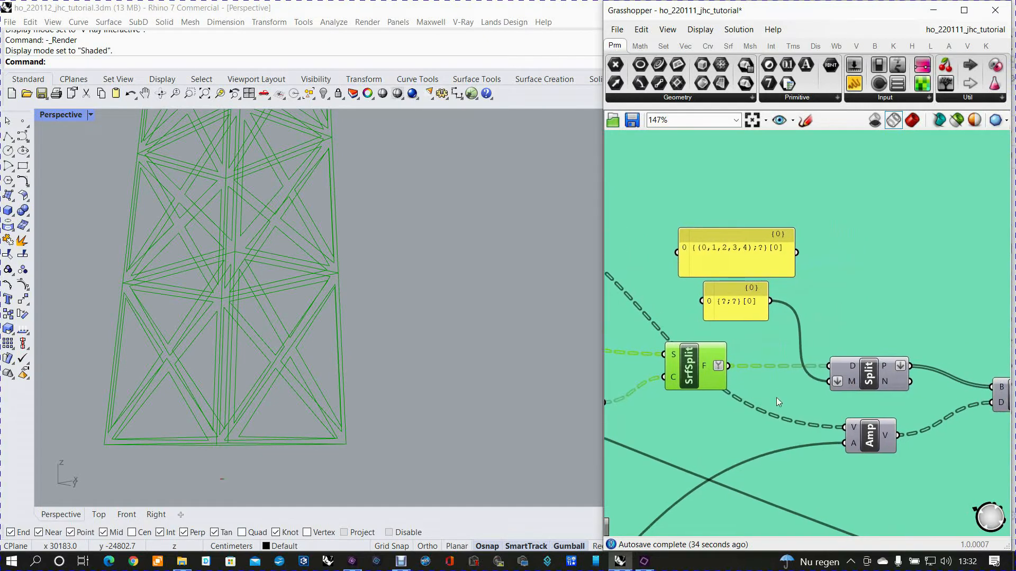
{"action": "scroll", "coordinate": [783, 396], "scroll_direction": "up", "scroll_amount": 1}
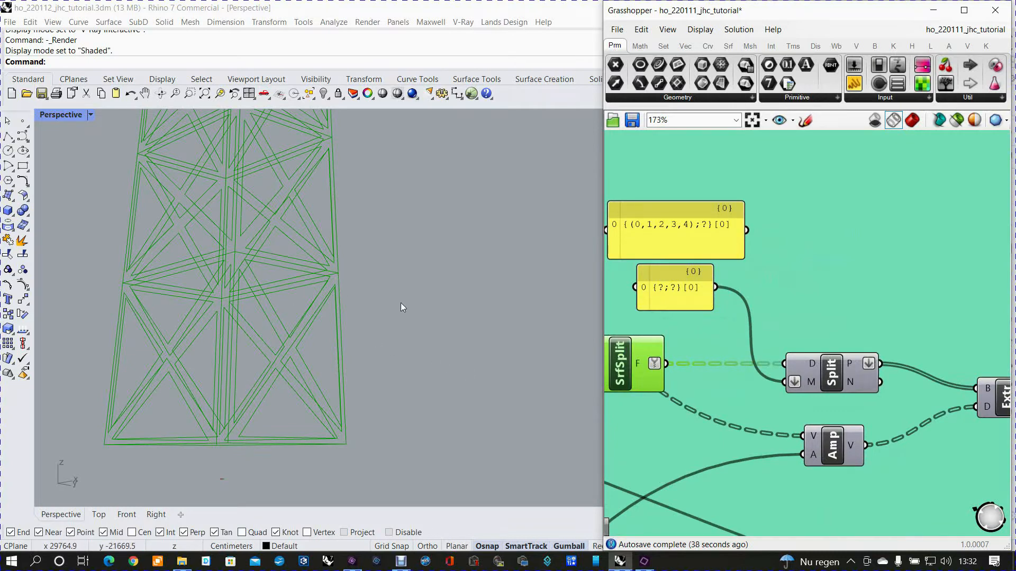
{"action": "left_click", "coordinate": [821, 322]}
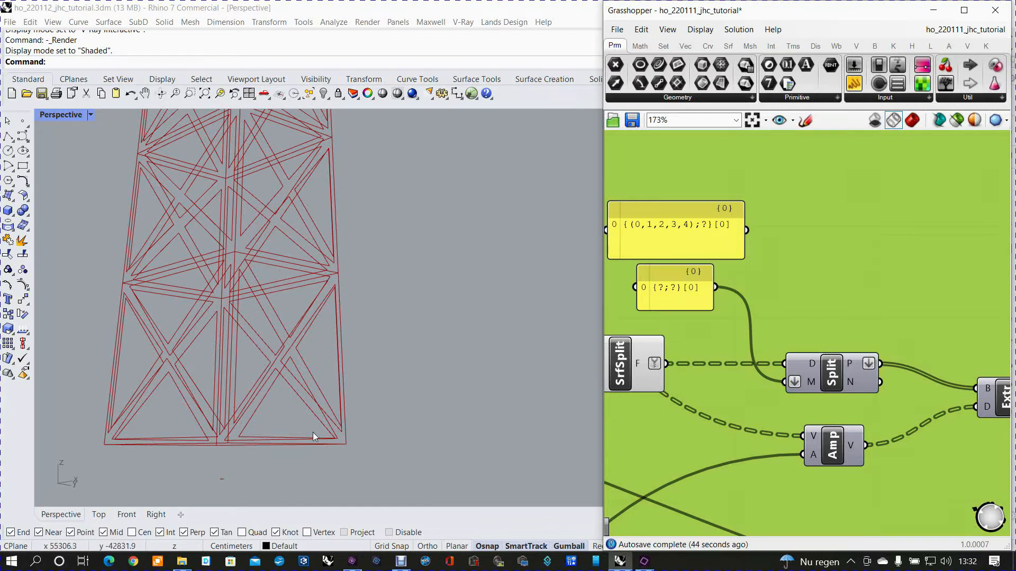
{"action": "scroll", "coordinate": [279, 405], "scroll_direction": "down", "scroll_amount": 5}
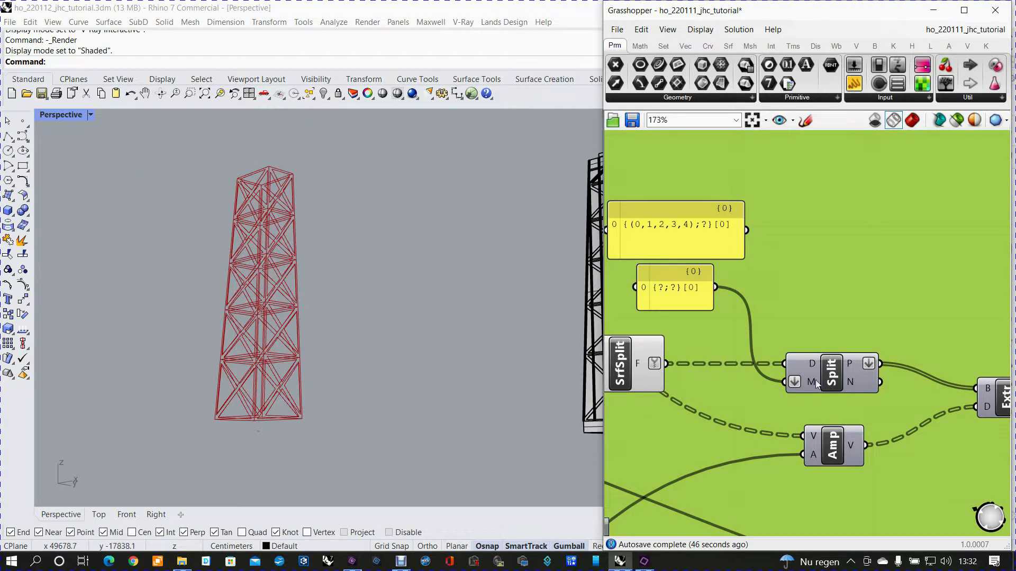
{"action": "right_click_drag", "start_coordinate": [832, 365], "coordinate": [869, 367]}
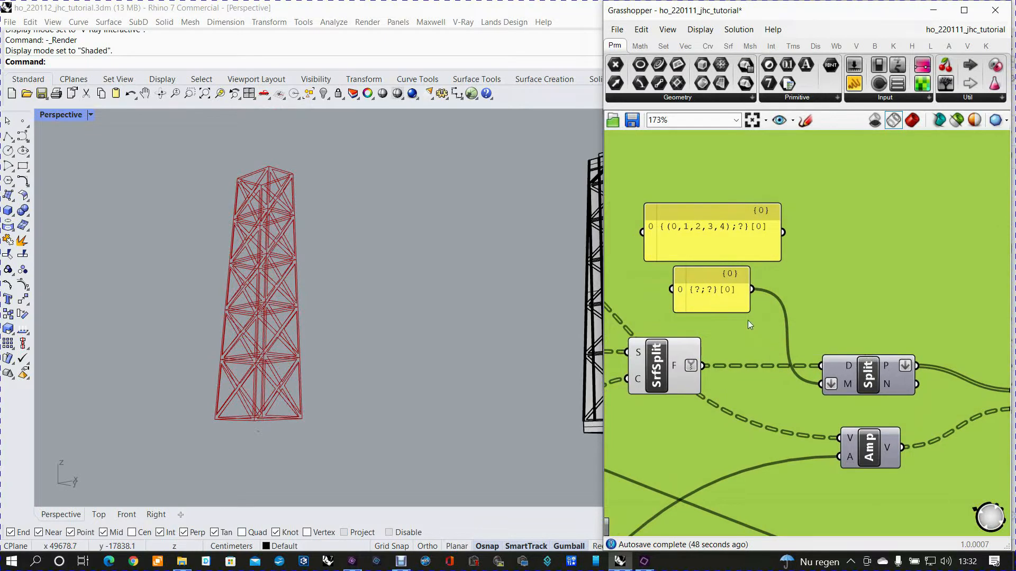
{"action": "scroll", "coordinate": [728, 299], "scroll_direction": "up", "scroll_amount": 2}
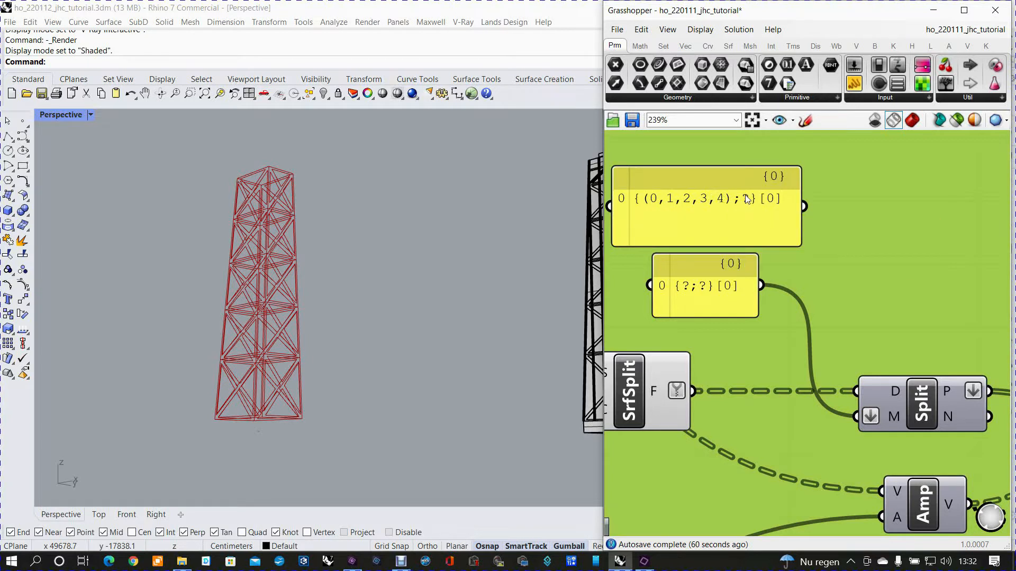
{"action": "scroll", "coordinate": [723, 282], "scroll_direction": "down", "scroll_amount": 3}
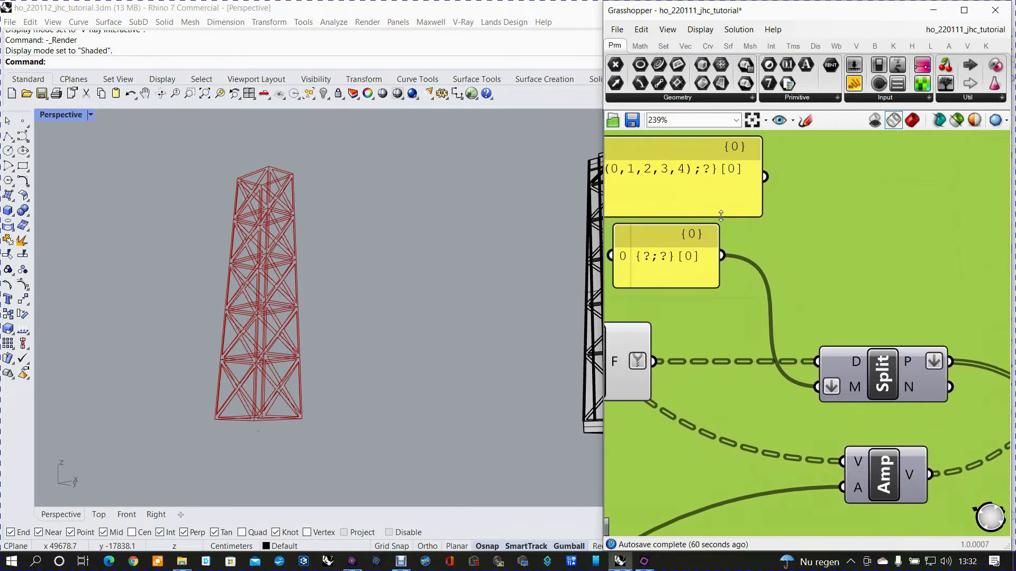
{"action": "scroll", "coordinate": [658, 257], "scroll_direction": "up", "scroll_amount": 3}
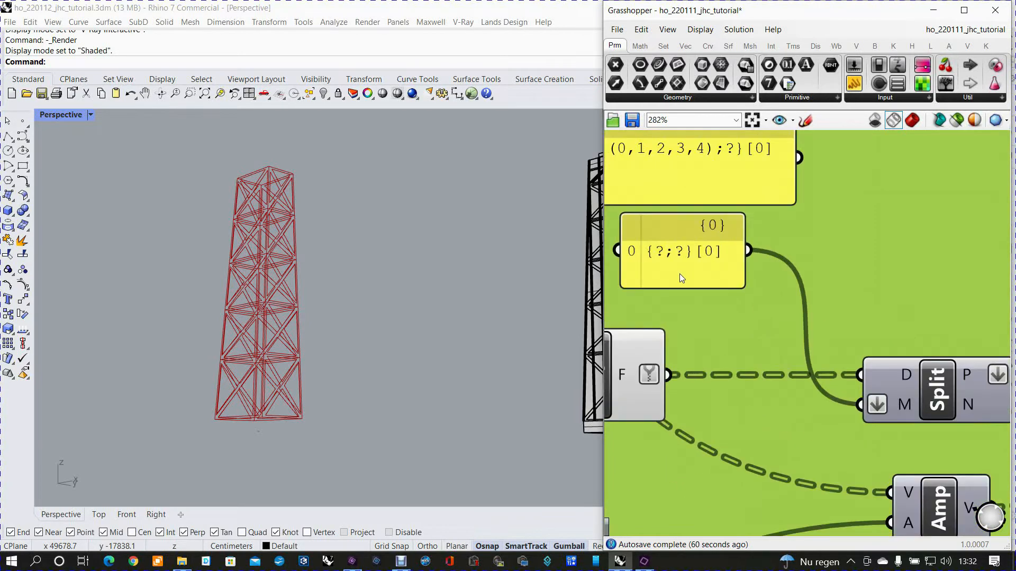
{"action": "scroll", "coordinate": [681, 275], "scroll_direction": "down", "scroll_amount": 3}
- Turn on the preview of the Extr component and inspect the extruded beams up close on the tower
{"action": "right_click_drag", "start_coordinate": [954, 380], "coordinate": [736, 334]}
{"action": "right_click", "coordinate": [792, 325]}
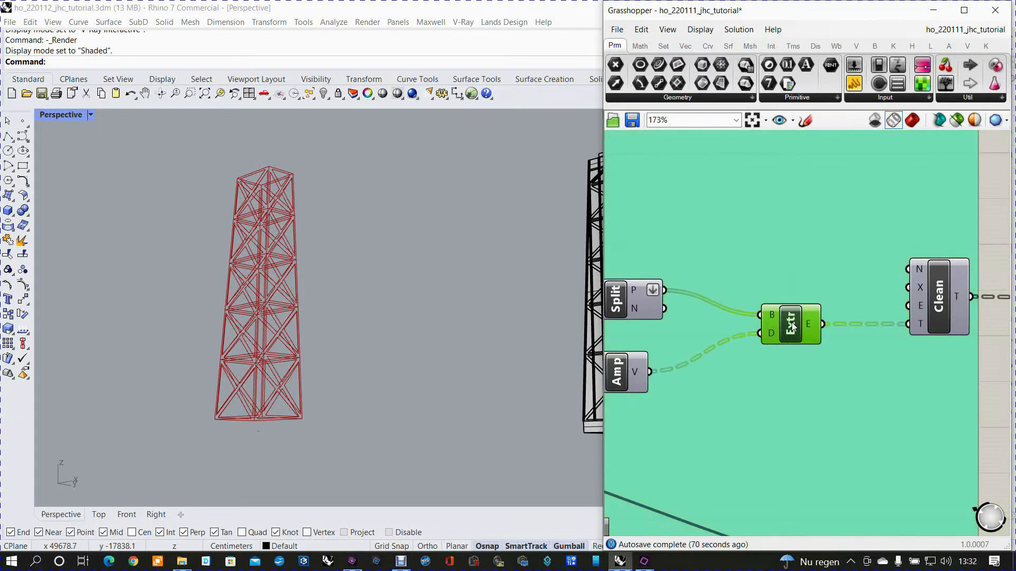
{"action": "left_click", "coordinate": [826, 346]}
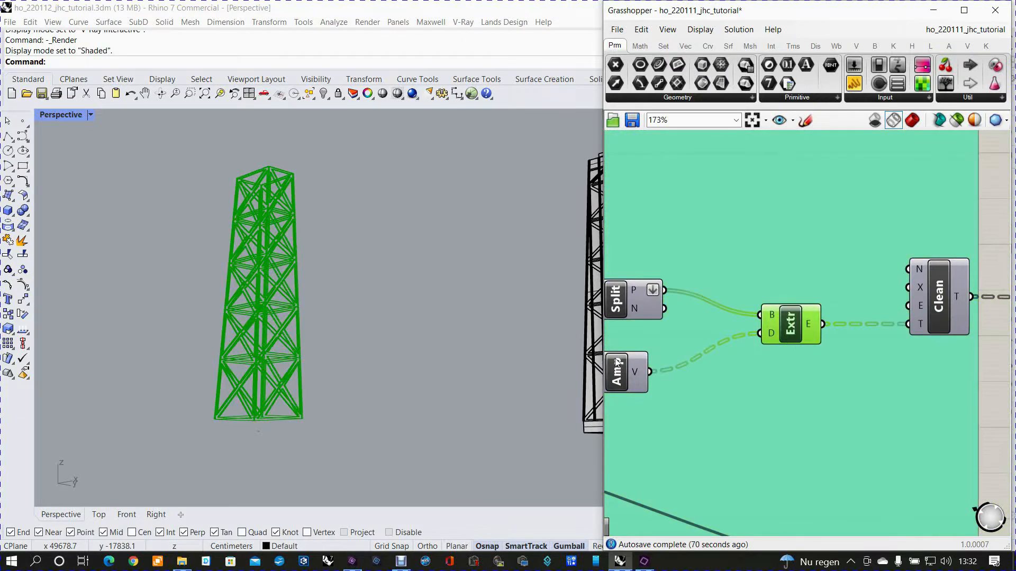
{"action": "right_click_drag", "start_coordinate": [414, 365], "coordinate": [392, 391]}
{"action": "scroll", "coordinate": [341, 424], "scroll_direction": "up", "scroll_amount": 6}
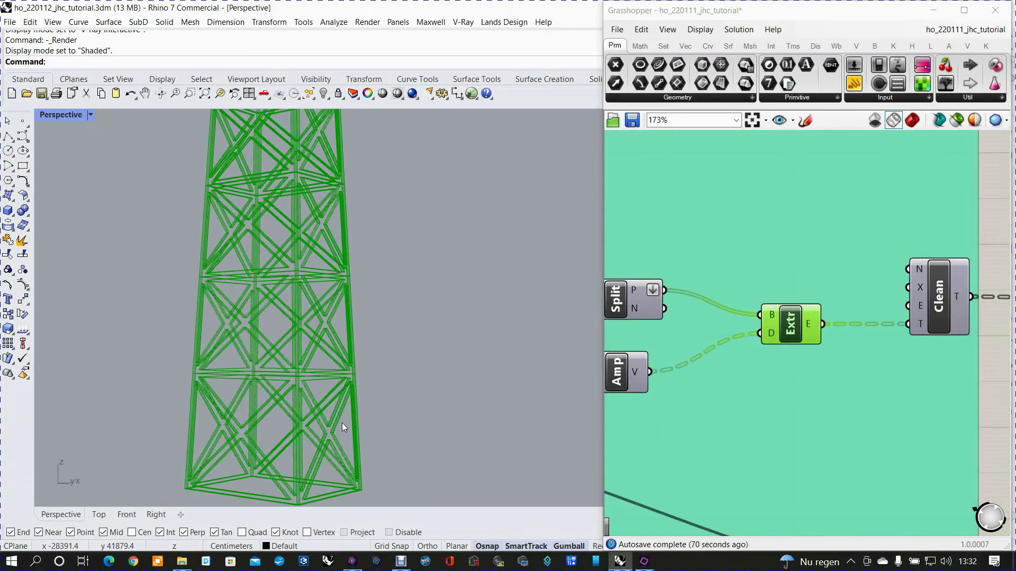
{"action": "scroll", "coordinate": [342, 424], "scroll_direction": "up", "scroll_amount": 5}
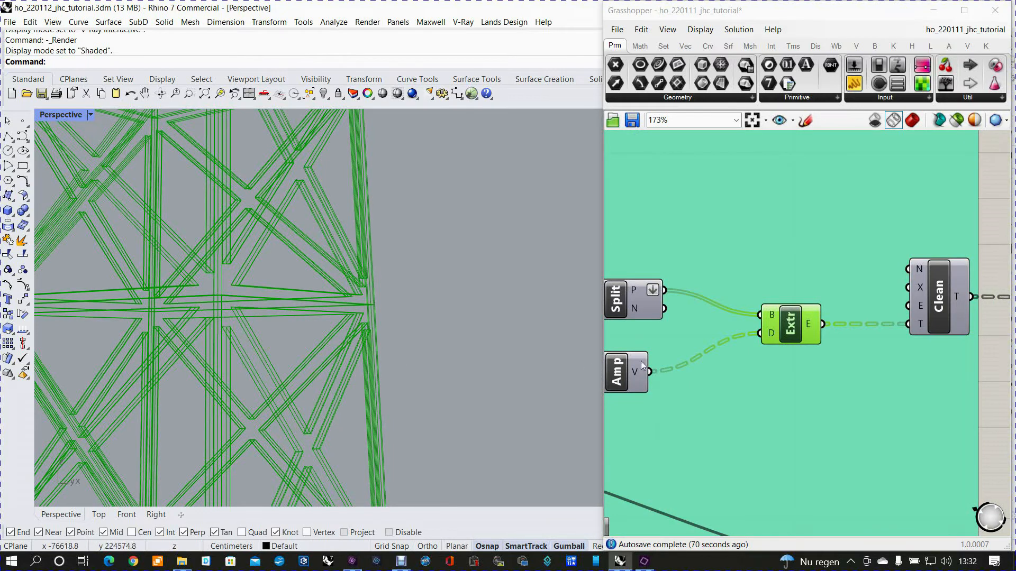
- Turn off the preview of the OffsetS component column and the Crv parameter in the beams part 1 group
{"action": "scroll", "coordinate": [853, 384], "scroll_direction": "down", "scroll_amount": 5}
{"action": "scroll", "coordinate": [873, 397], "scroll_direction": "down", "scroll_amount": 3}
{"action": "left_click_drag", "start_coordinate": [685, 283], "coordinate": [788, 432]}
{"action": "right_click", "coordinate": [800, 303]}
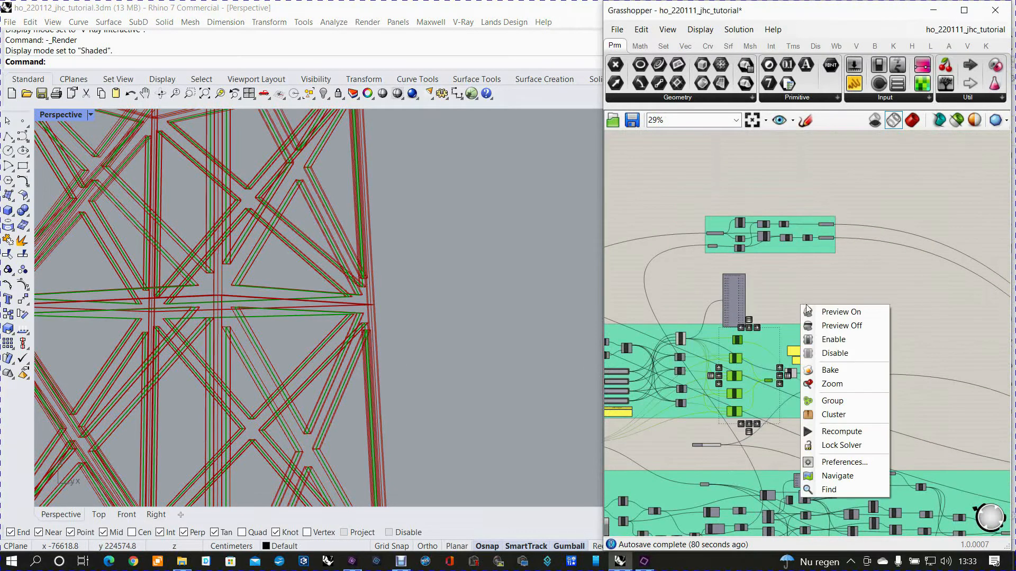
{"action": "left_click", "coordinate": [828, 326]}
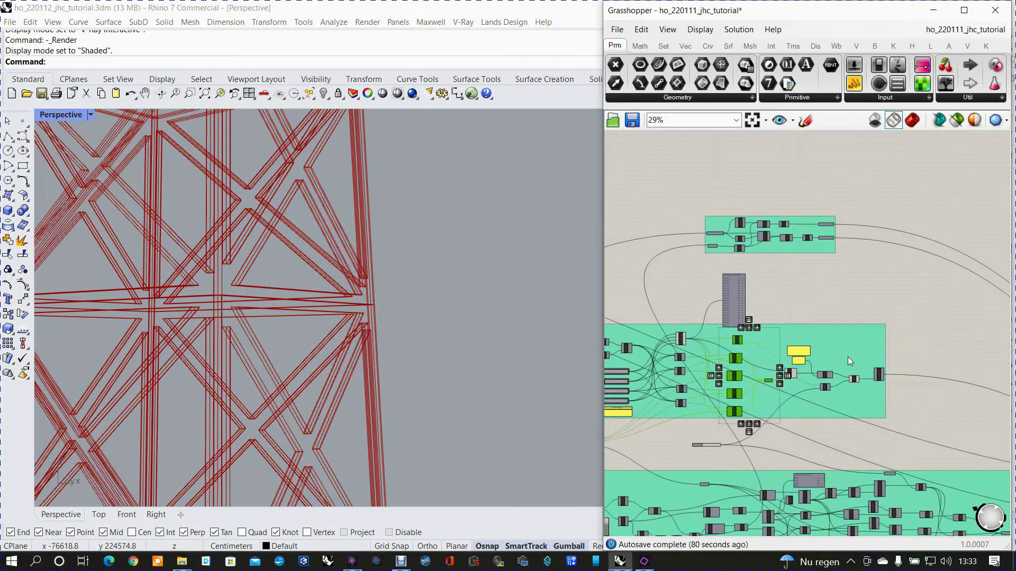
- Switch the Grasshopper preview to shaded mode and inspect the lower part of the tower
{"action": "scroll", "coordinate": [823, 380], "scroll_direction": "up", "scroll_amount": 5}
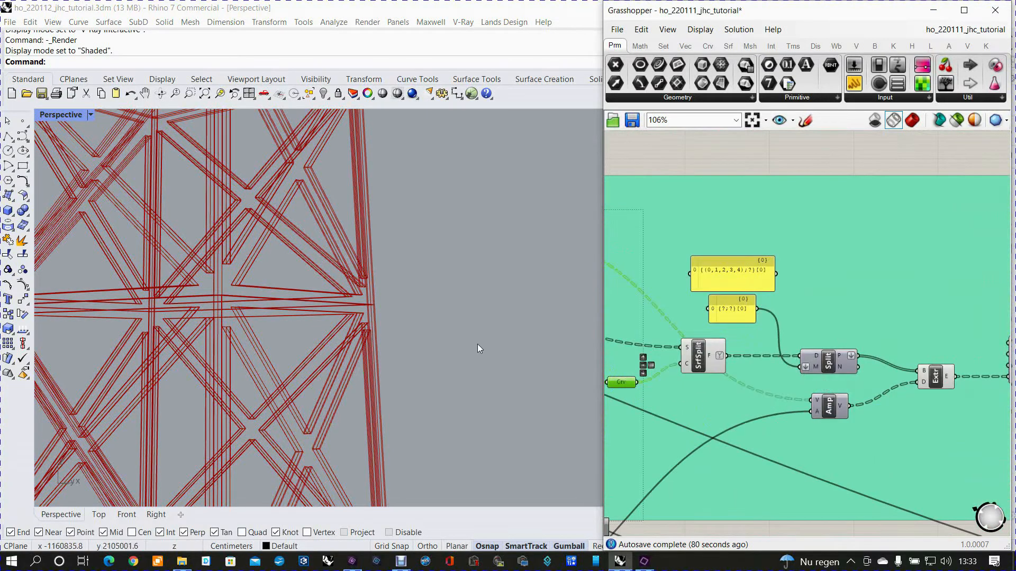
{"action": "scroll", "coordinate": [477, 339], "scroll_direction": "down", "scroll_amount": 3}
{"action": "left_click", "coordinate": [912, 121]}
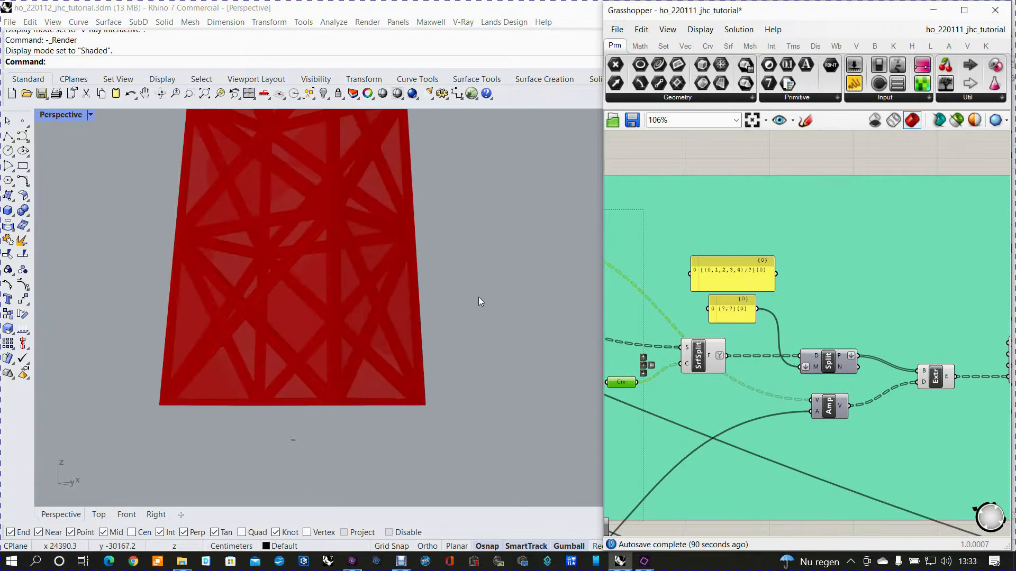
{"action": "scroll", "coordinate": [477, 297], "scroll_direction": "up", "scroll_amount": 2}
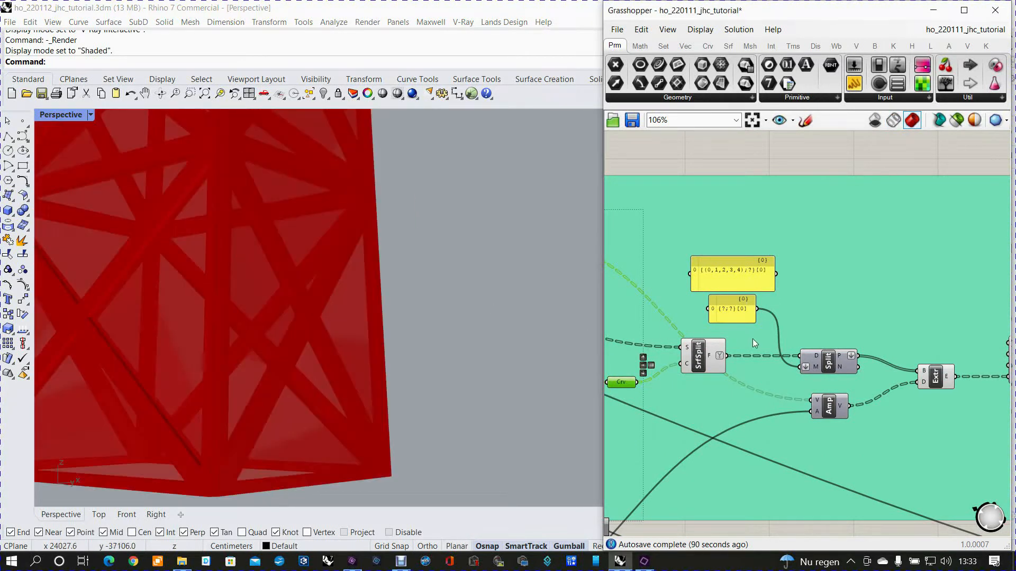
- Turn off the preview of the SrfSplit component
{"action": "left_click", "coordinate": [700, 357]}
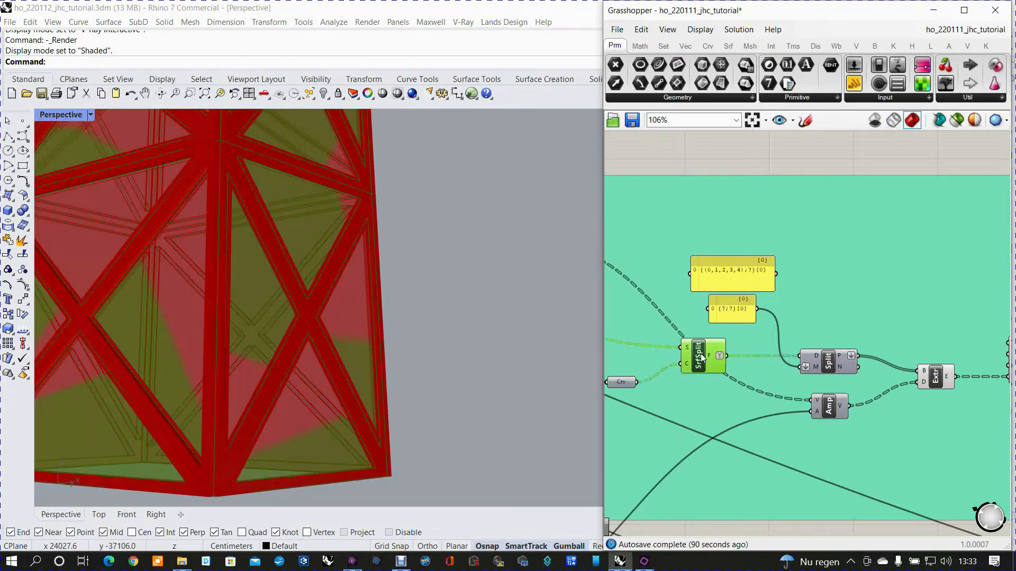
{"action": "right_click", "coordinate": [700, 358]}
{"action": "left_click", "coordinate": [727, 378]}
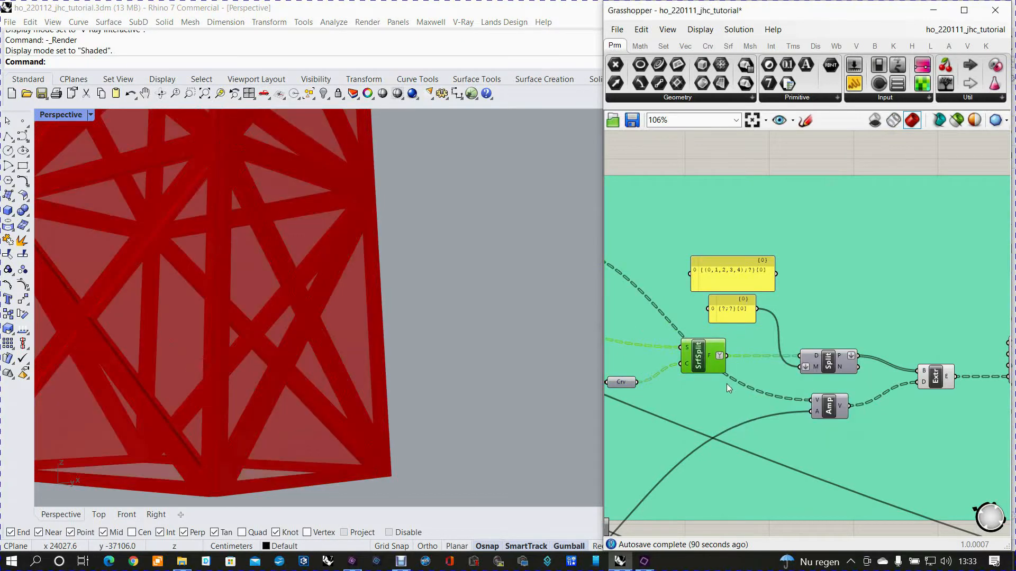
- Turn off the preview of the Srf4Pt component and inspect the shaded beams on the tower
{"action": "scroll", "coordinate": [763, 401], "scroll_direction": "down", "scroll_amount": 3}
{"action": "right_click_drag", "start_coordinate": [827, 400], "coordinate": [997, 391]}
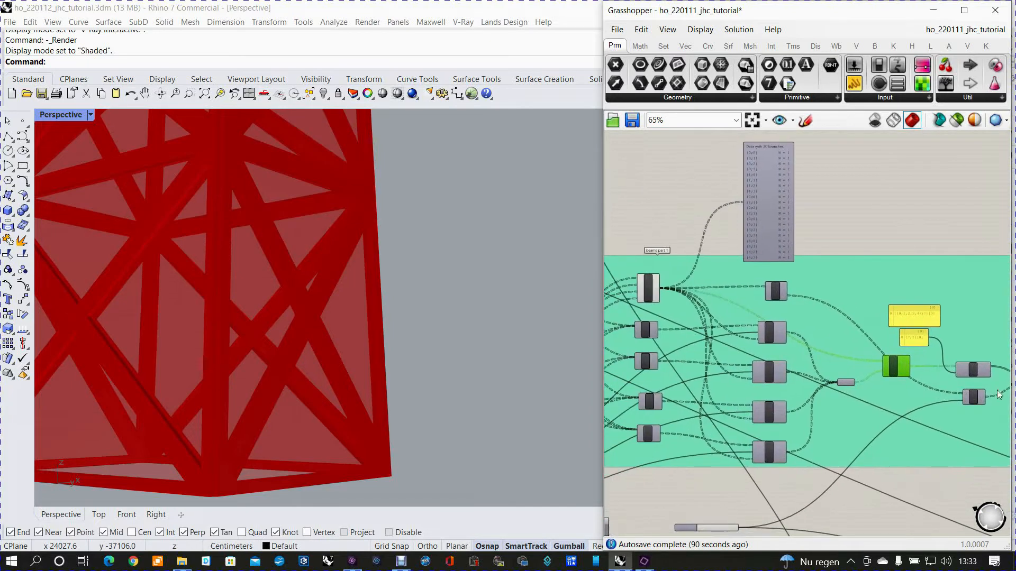
{"action": "left_click", "coordinate": [648, 288]}
{"action": "right_click", "coordinate": [648, 288]}
{"action": "left_click", "coordinate": [667, 310]}
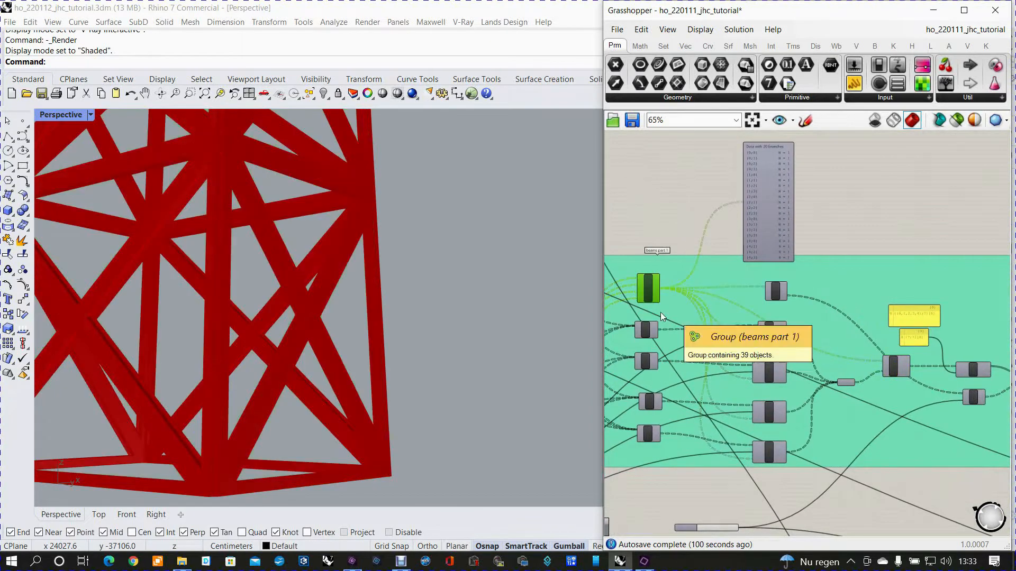
{"action": "scroll", "coordinate": [423, 351], "scroll_direction": "down", "scroll_amount": 5}
{"action": "right_click_drag", "start_coordinate": [424, 351], "coordinate": [420, 310]}
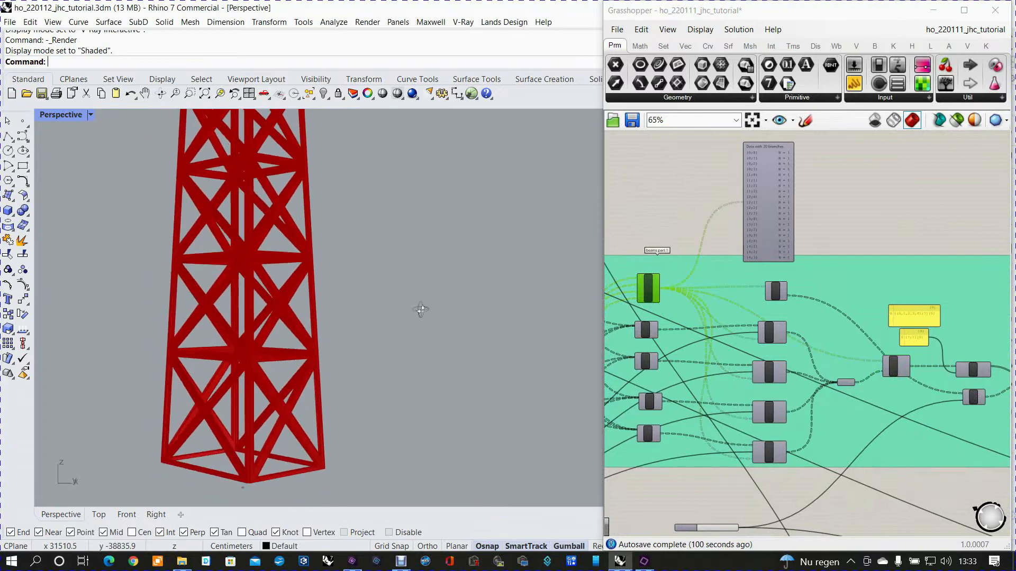
- Examine the Extr component's extrusion output data branches and its connection to the Clean component
{"action": "right_click_drag", "start_coordinate": [931, 371], "coordinate": [789, 361]}
{"action": "scroll", "coordinate": [867, 359], "scroll_direction": "up", "scroll_amount": 3}
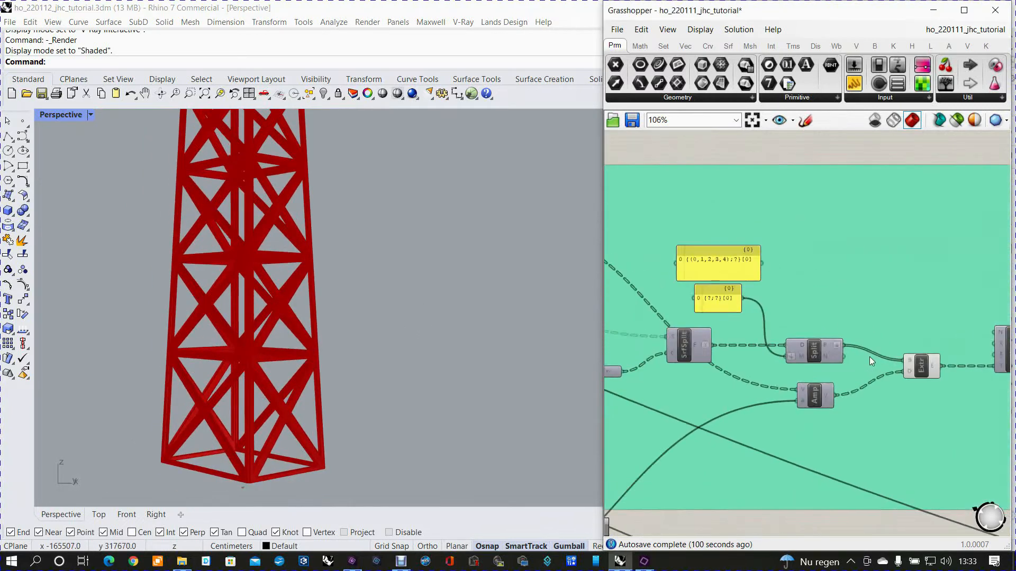
{"action": "scroll", "coordinate": [898, 356], "scroll_direction": "up", "scroll_amount": 2}
{"action": "mouse_move", "coordinate": [949, 367]}
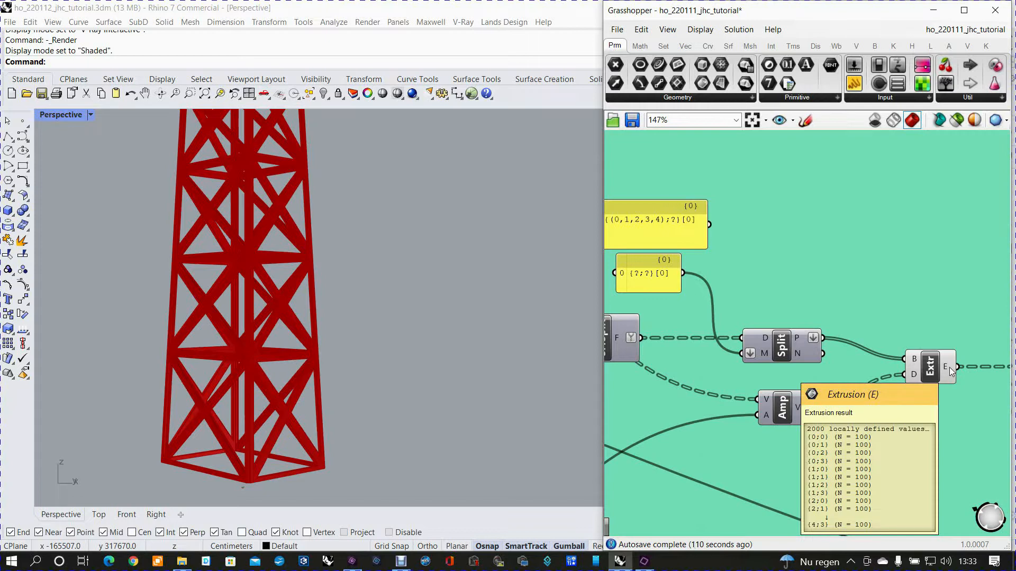
{"action": "right_click_drag", "start_coordinate": [945, 373], "coordinate": [856, 373]}
{"action": "scroll", "coordinate": [855, 373], "scroll_direction": "up", "scroll_amount": 3}
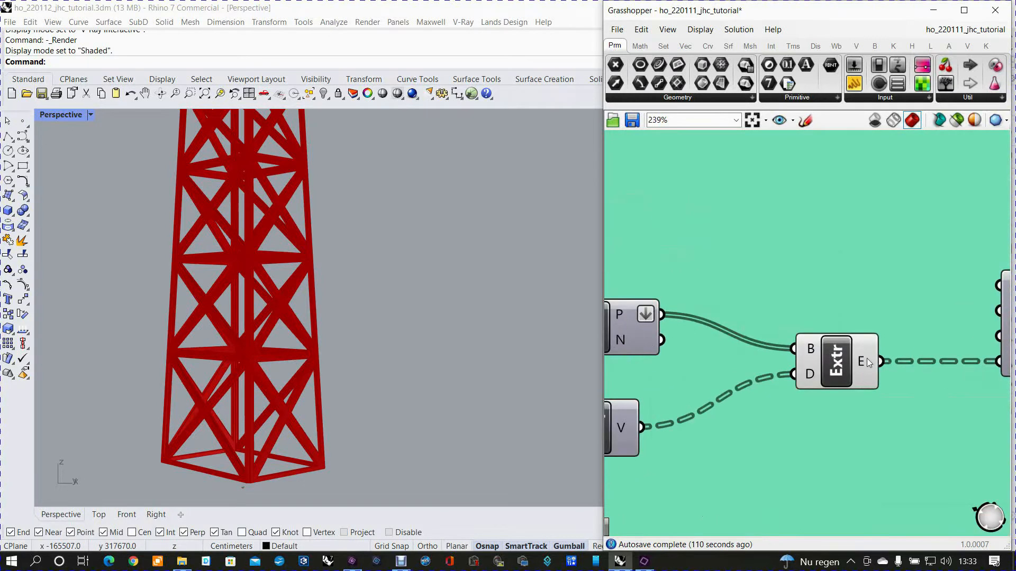
{"action": "mouse_move", "coordinate": [864, 361]}
{"action": "scroll", "coordinate": [864, 361], "scroll_direction": "down", "scroll_amount": 2}
{"action": "right_click_drag", "start_coordinate": [861, 364], "coordinate": [753, 366]}
{"action": "scroll", "coordinate": [808, 364], "scroll_direction": "down", "scroll_amount": 2}
{"action": "scroll", "coordinate": [857, 350], "scroll_direction": "up", "scroll_amount": 2}
{"action": "scroll", "coordinate": [872, 343], "scroll_direction": "down", "scroll_amount": 2}
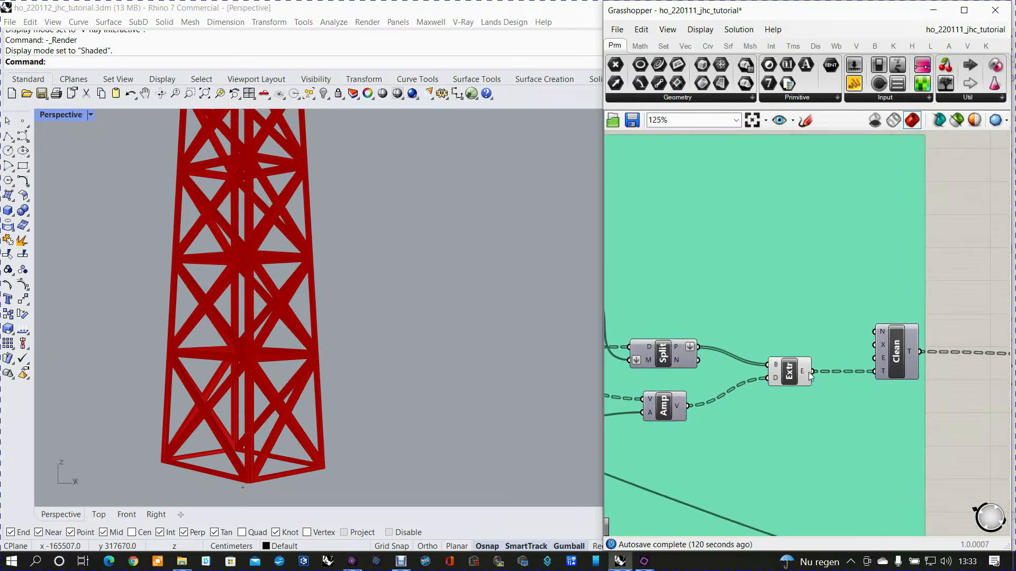
- Flatten the extrusion output of the Extr component into a single list
{"action": "mouse_move", "coordinate": [804, 370]}
{"action": "right_click_drag", "start_coordinate": [804, 370], "coordinate": [898, 386]}
{"action": "right_click", "coordinate": [898, 382]}
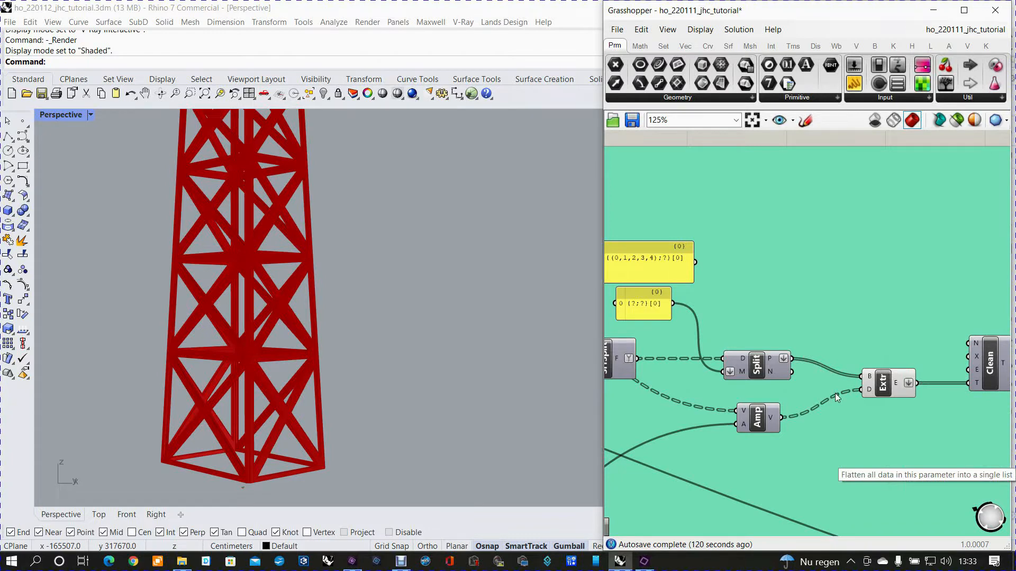
{"action": "scroll", "coordinate": [832, 351], "scroll_direction": "down", "scroll_amount": 10}
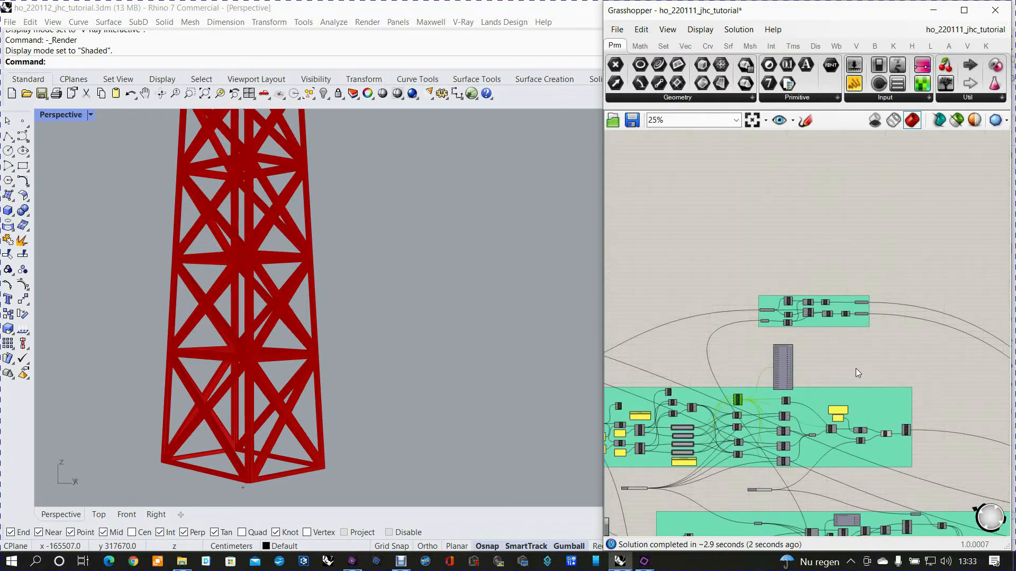
- Set the data viewer outside the green group and connect the Extr component's extrusion output to it
{"action": "left_click_drag", "start_coordinate": [785, 369], "coordinate": [795, 370]}
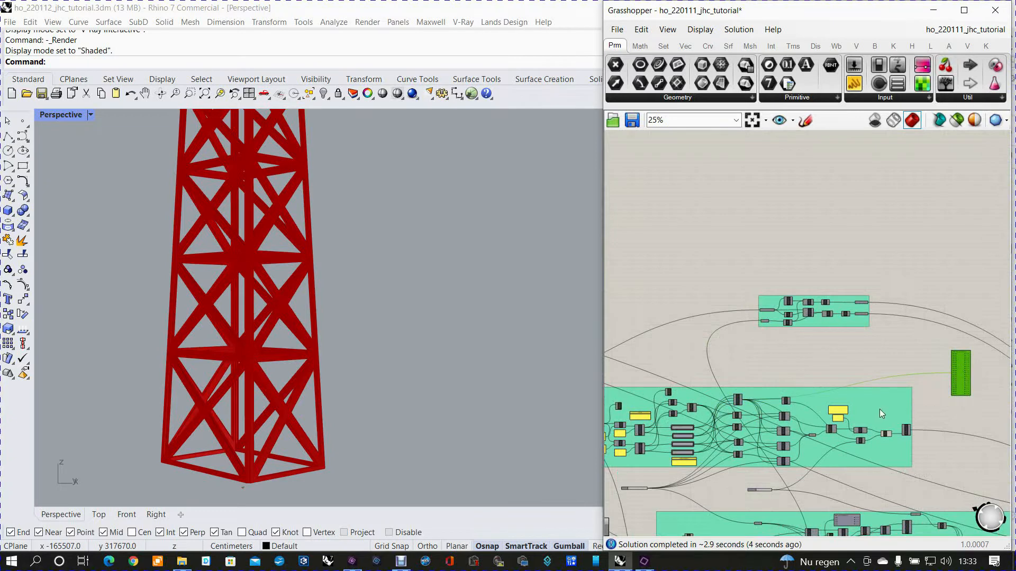
{"action": "scroll", "coordinate": [879, 412], "scroll_direction": "up", "scroll_amount": 8}
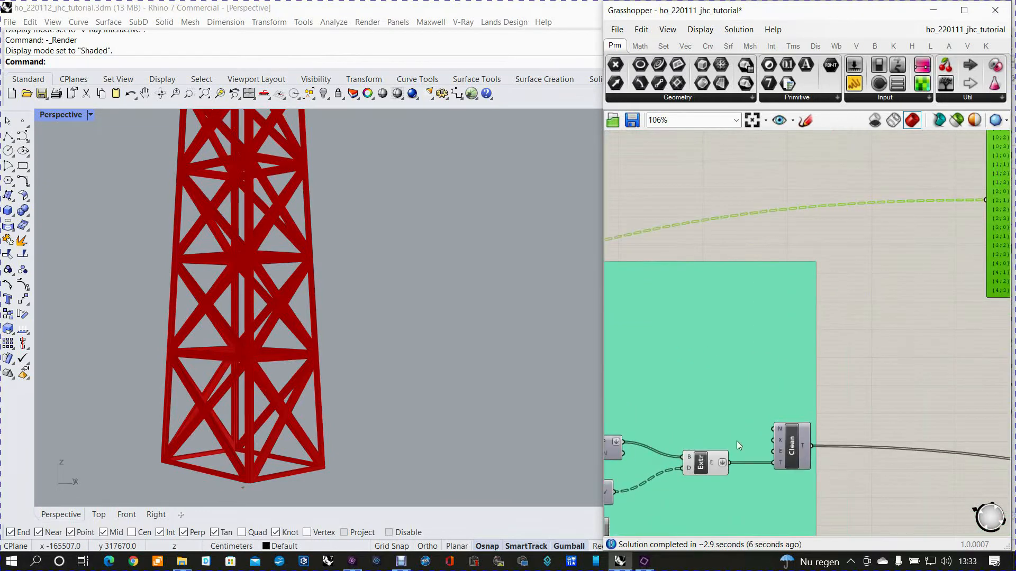
{"action": "left_click_drag", "start_coordinate": [729, 464], "coordinate": [986, 202]}
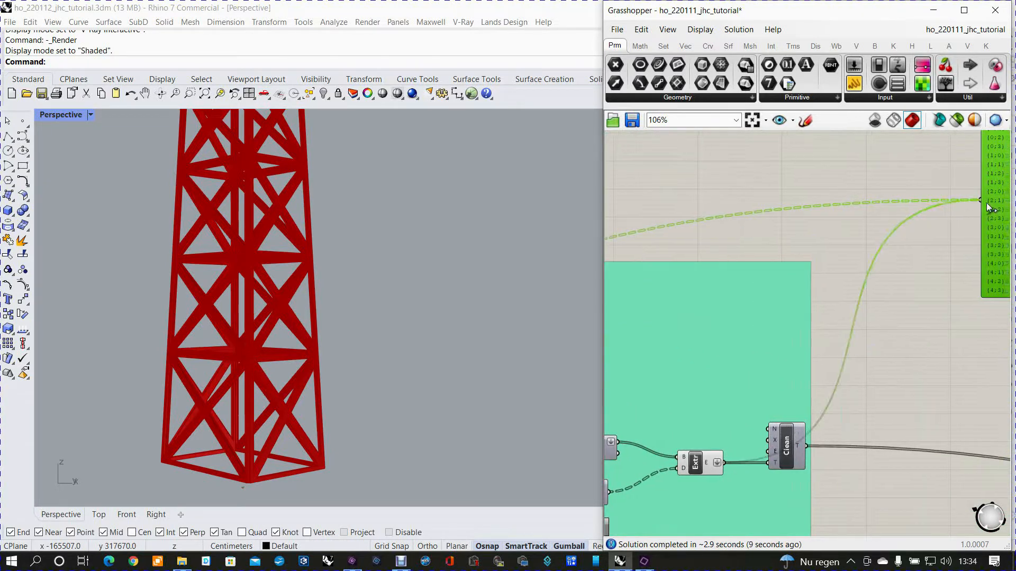
{"action": "right_click_drag", "start_coordinate": [988, 218], "coordinate": [810, 269]}
- Place the data viewer inside the green group, just above the Extr and Clean components, and inspect the flattened extrusion output
{"action": "left_click_drag", "start_coordinate": [819, 267], "coordinate": [694, 364]}
{"action": "right_click_drag", "start_coordinate": [695, 364], "coordinate": [880, 233]}
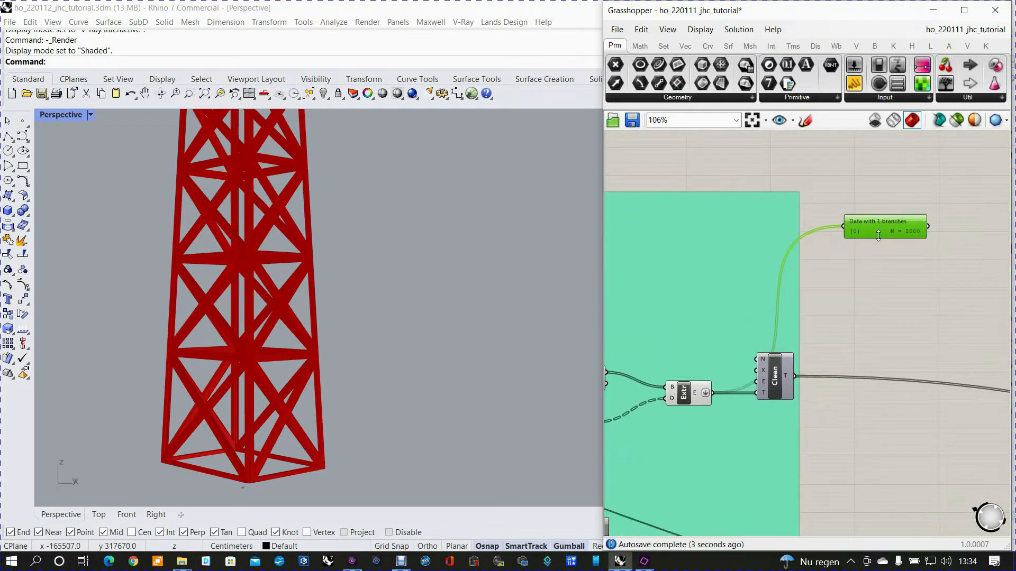
{"action": "left_click_drag", "start_coordinate": [877, 230], "coordinate": [740, 301]}
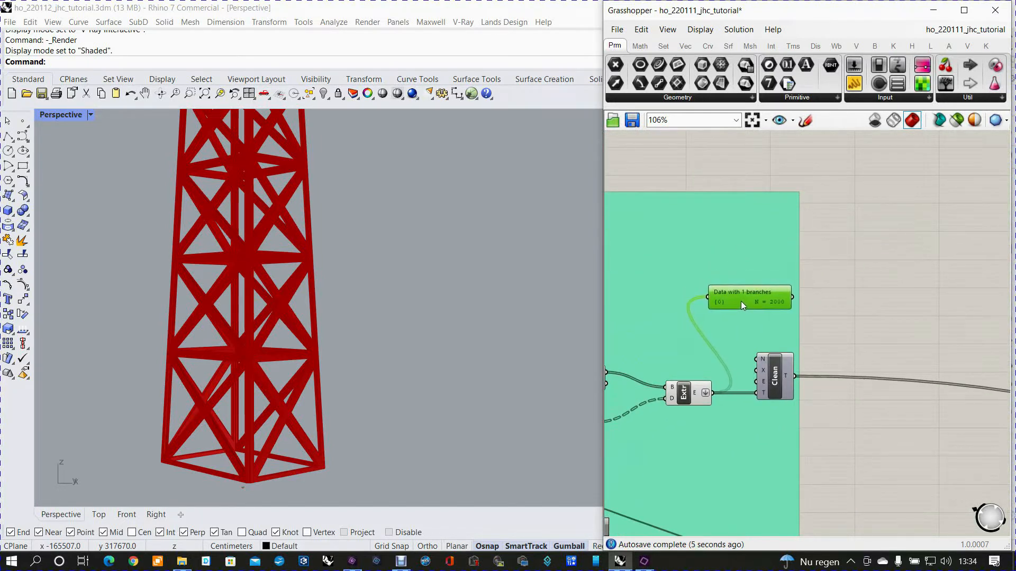
{"action": "scroll", "coordinate": [703, 410], "scroll_direction": "up", "scroll_amount": 4}
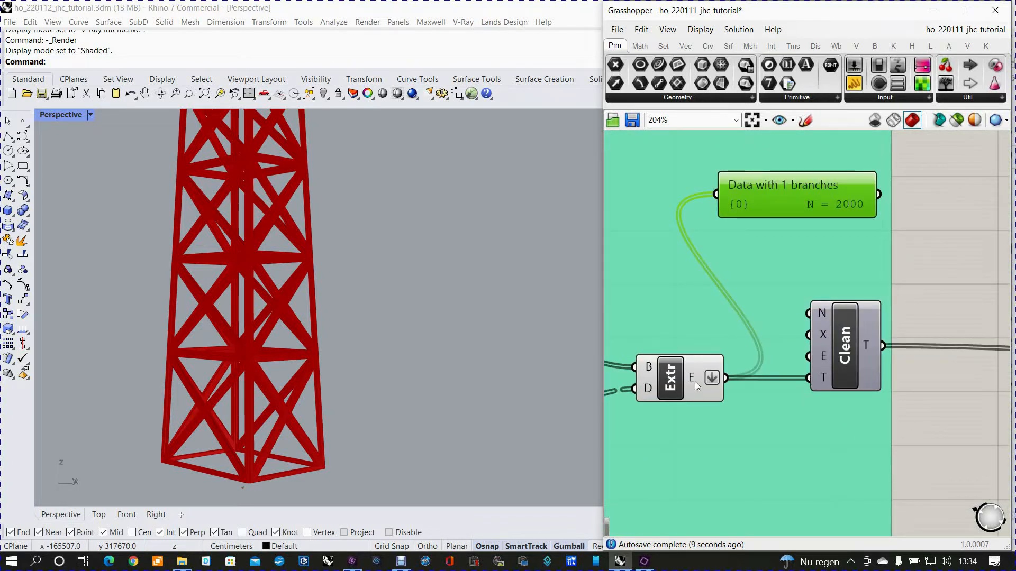
{"action": "mouse_move", "coordinate": [694, 382]}
{"action": "left_click_drag", "start_coordinate": [811, 193], "coordinate": [827, 187]}
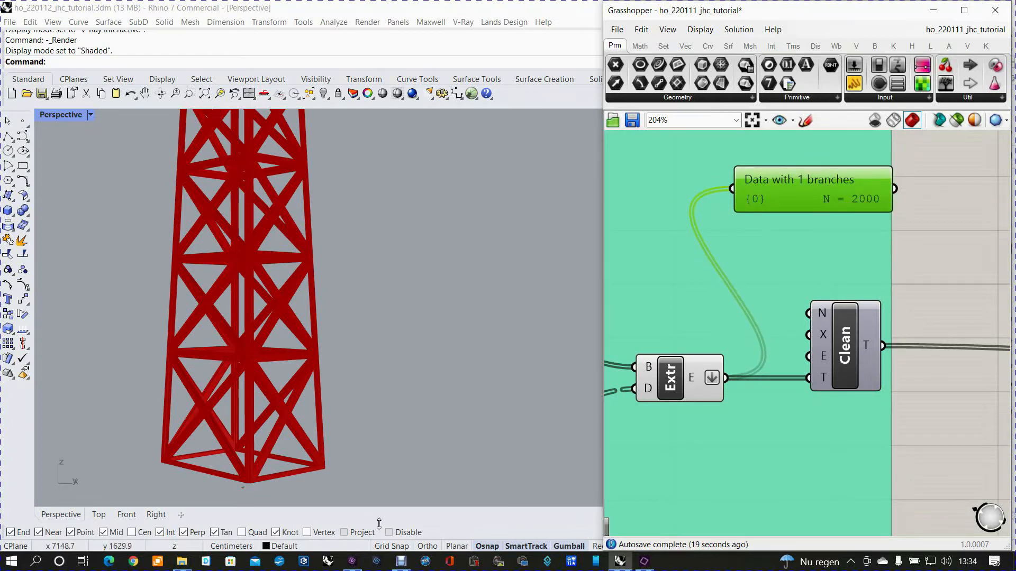
- Examine the "beams part 2" group in the definition and the upper part of the tower with its facade beams
{"action": "scroll", "coordinate": [410, 436], "scroll_direction": "down", "scroll_amount": 5}
{"action": "right_click_drag", "start_coordinate": [409, 429], "coordinate": [413, 435]}
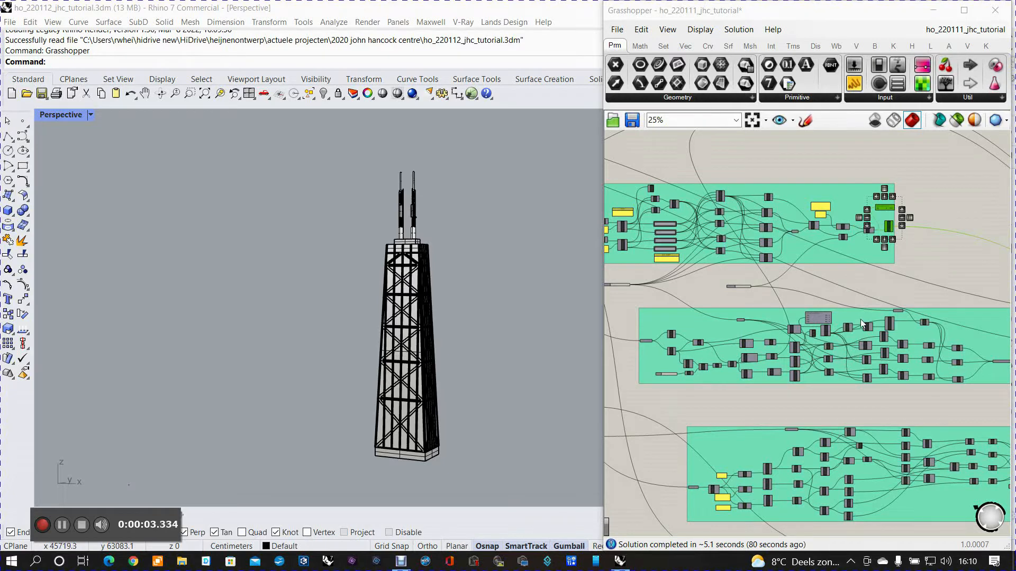
{"action": "scroll", "coordinate": [859, 312], "scroll_direction": "up", "scroll_amount": 3}
{"action": "scroll", "coordinate": [858, 312], "scroll_direction": "up", "scroll_amount": 1}
{"action": "scroll", "coordinate": [746, 301], "scroll_direction": "up", "scroll_amount": 4}
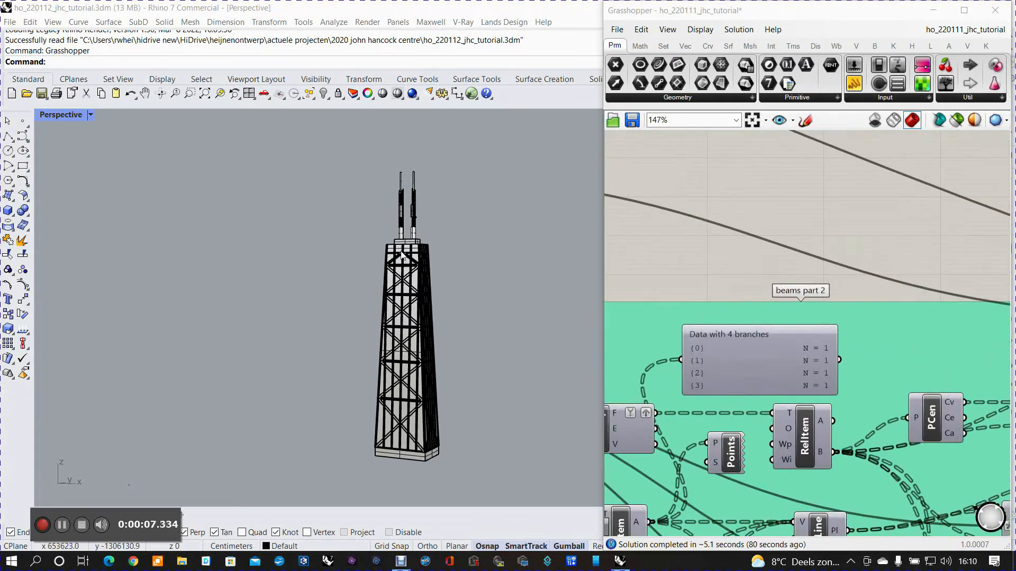
{"action": "scroll", "coordinate": [404, 261], "scroll_direction": "up", "scroll_amount": 3}
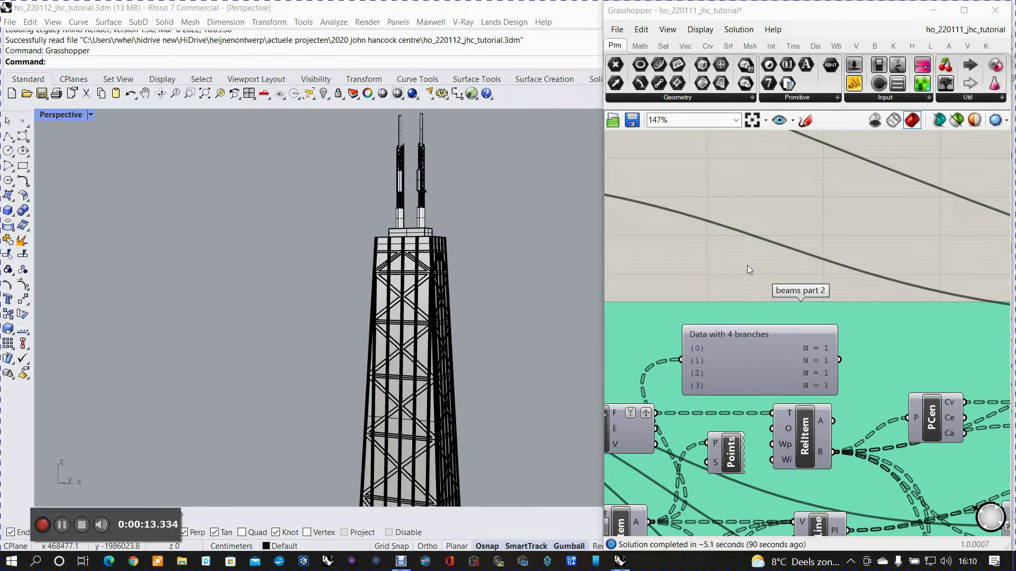
{"action": "scroll", "coordinate": [799, 271], "scroll_direction": "down", "scroll_amount": 7}
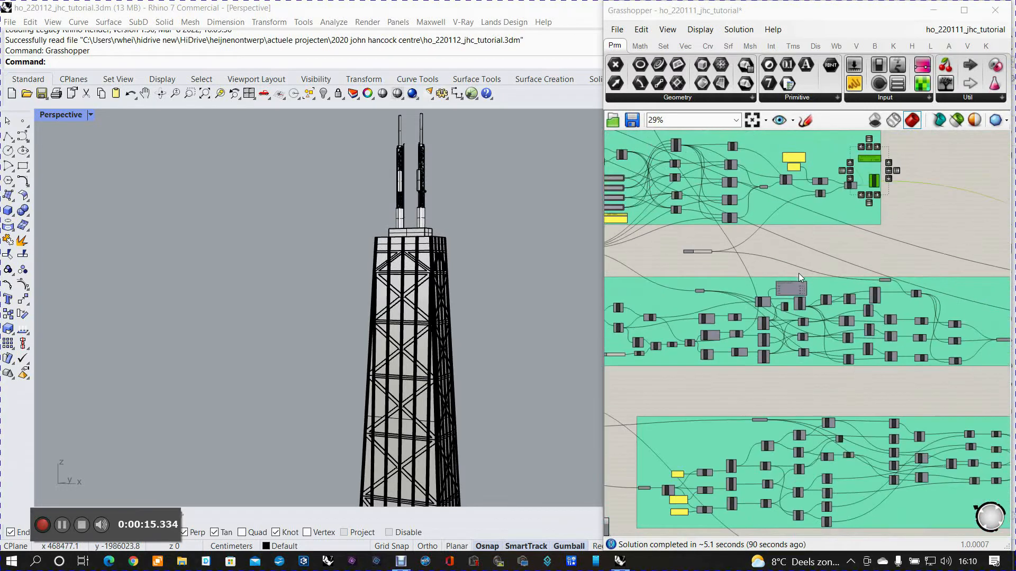
{"action": "right_click_drag", "start_coordinate": [768, 272], "coordinate": [773, 304]}
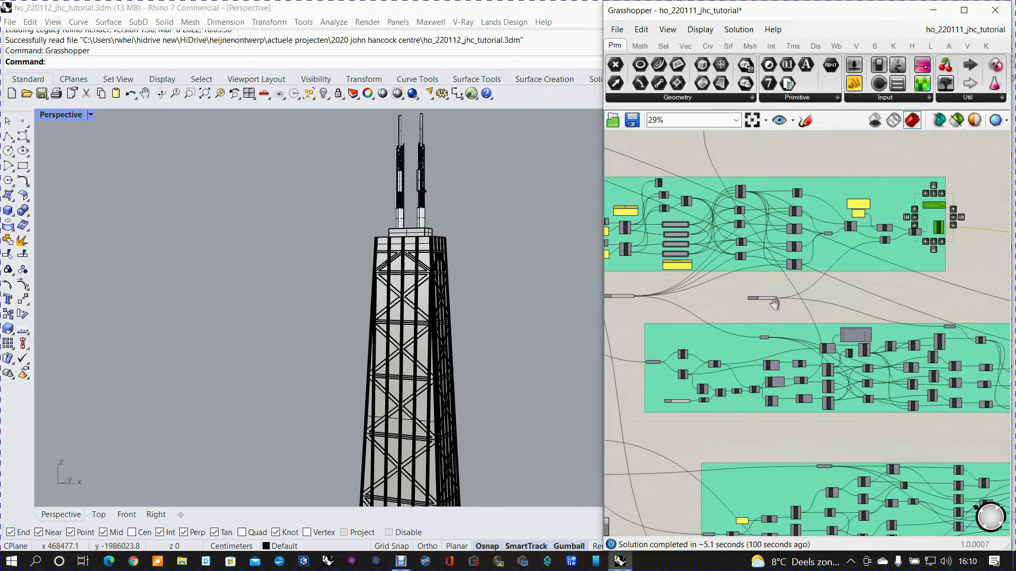
{"action": "scroll", "coordinate": [774, 304], "scroll_direction": "down", "scroll_amount": 1}
{"action": "right_click_drag", "start_coordinate": [759, 315], "coordinate": [741, 289]}
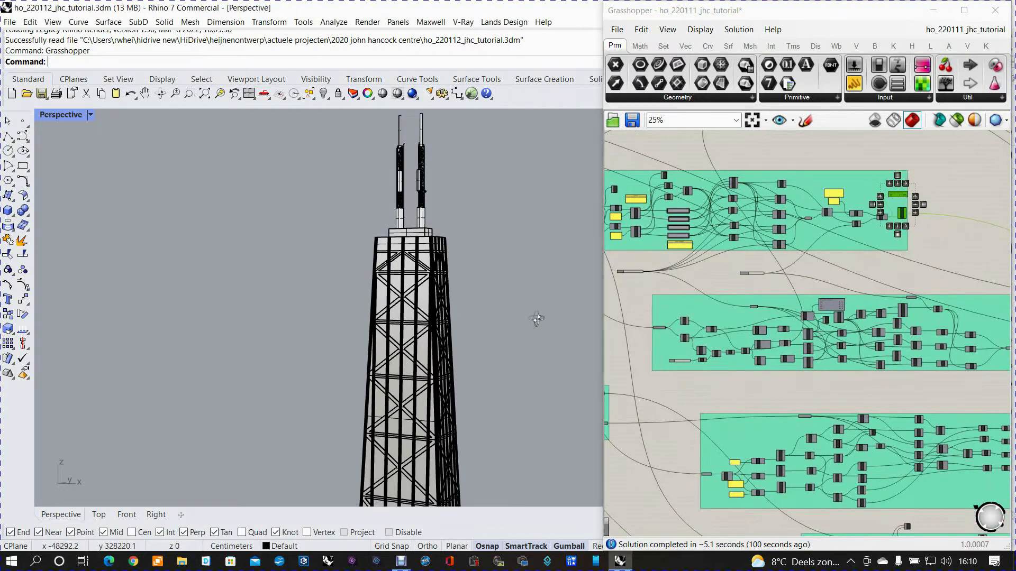
{"action": "scroll", "coordinate": [535, 304], "scroll_direction": "down", "scroll_amount": 4}
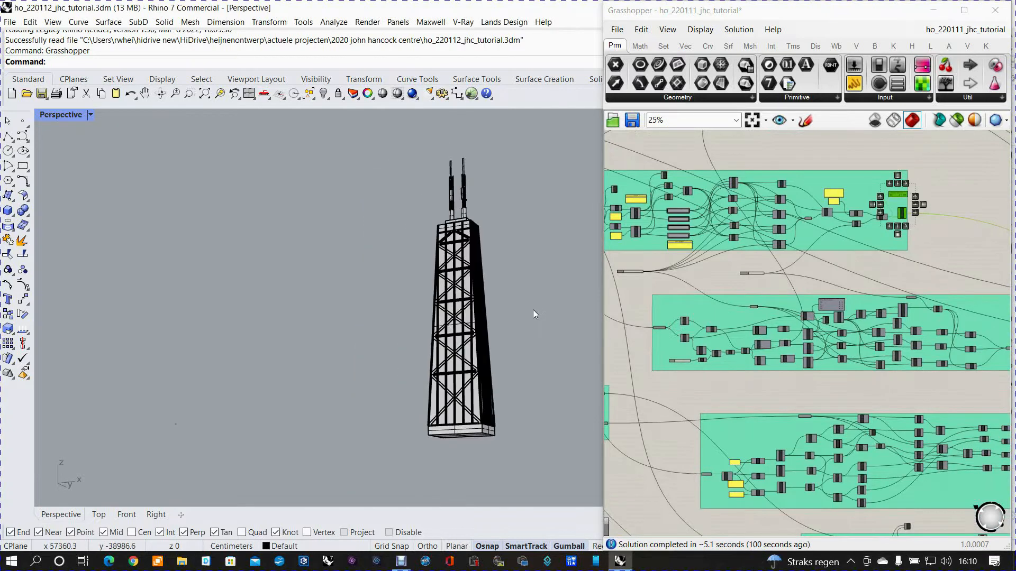
- Turn on the preview of the input curve parameter at the start of the "beams part 2" group and inspect its outlines
{"action": "scroll", "coordinate": [643, 313], "scroll_direction": "up", "scroll_amount": 3}
{"action": "left_click_drag", "start_coordinate": [638, 310], "coordinate": [679, 346]}
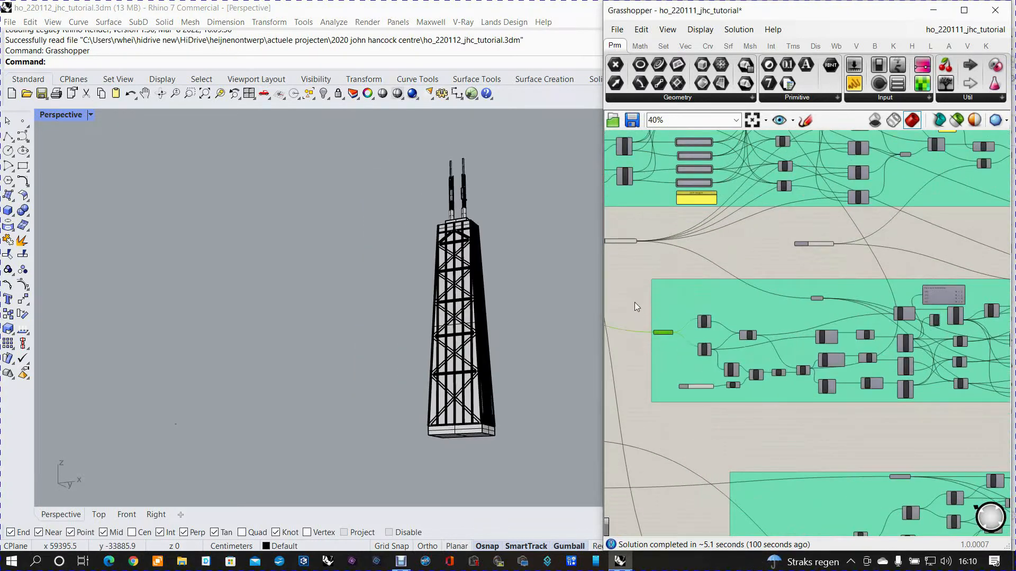
{"action": "right_click", "coordinate": [630, 295]}
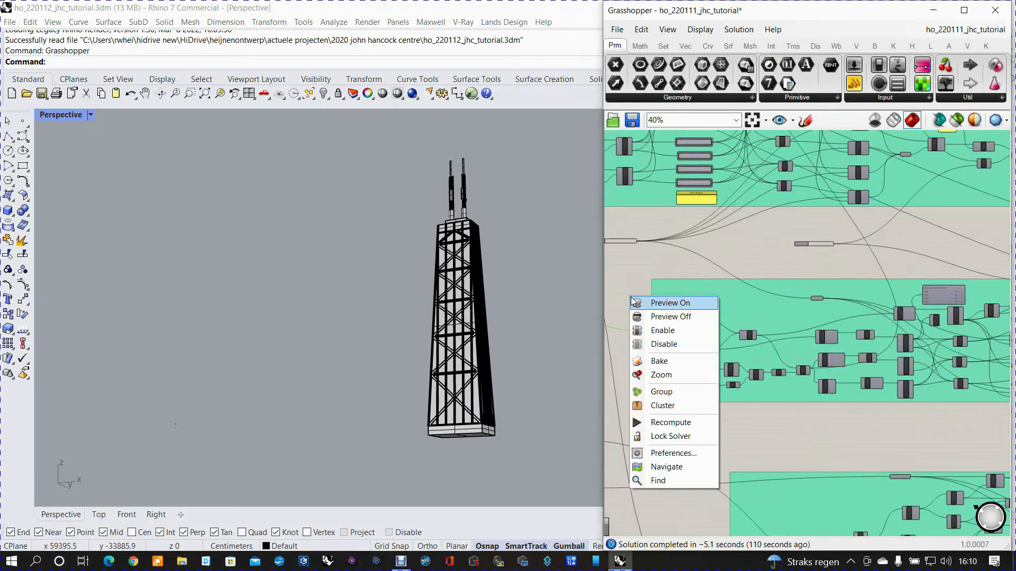
{"action": "left_click", "coordinate": [658, 303]}
{"action": "right_click_drag", "start_coordinate": [445, 318], "coordinate": [414, 326]}
{"action": "scroll", "coordinate": [255, 287], "scroll_direction": "up", "scroll_amount": 2}
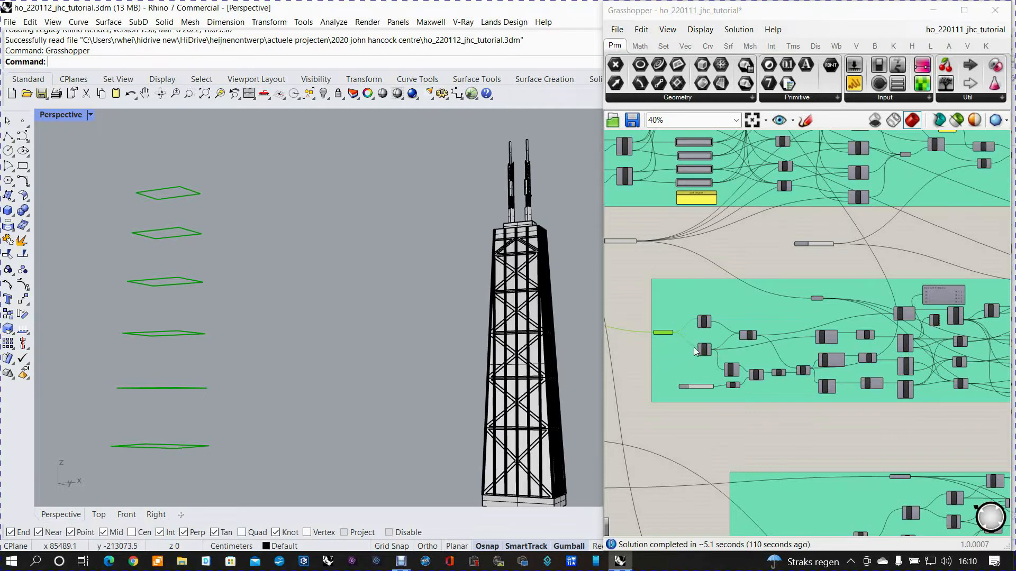
- Inspect the tree input of the upper Branch component and turn on that component's preview
{"action": "scroll", "coordinate": [709, 327], "scroll_direction": "up", "scroll_amount": 6}
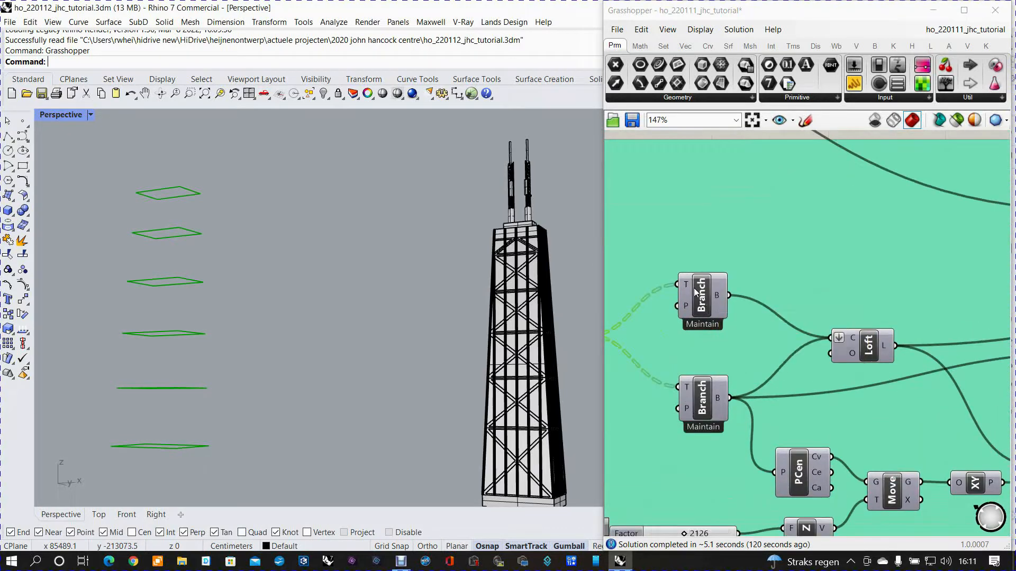
{"action": "mouse_move", "coordinate": [688, 284]}
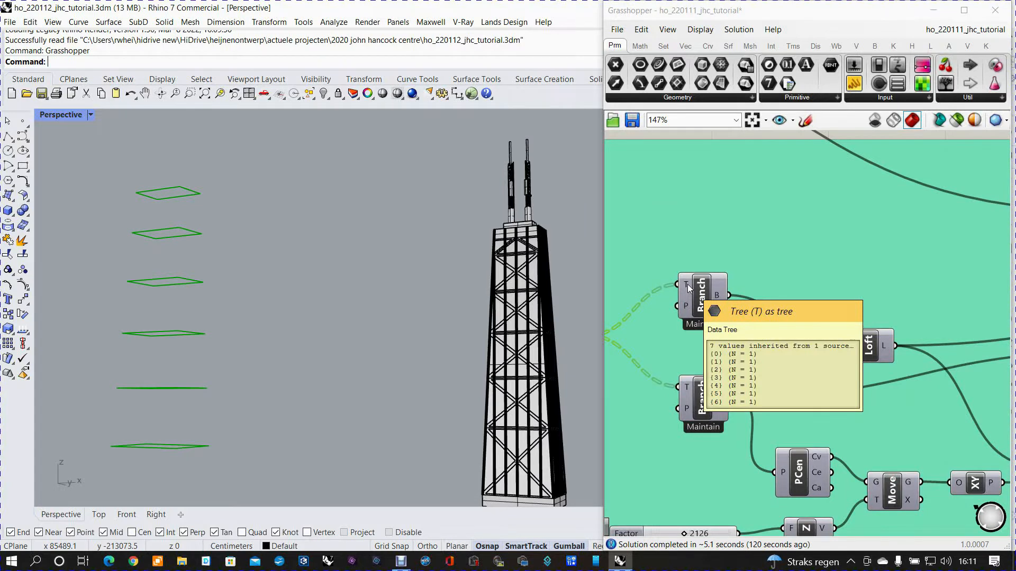
{"action": "left_click", "coordinate": [698, 295]}
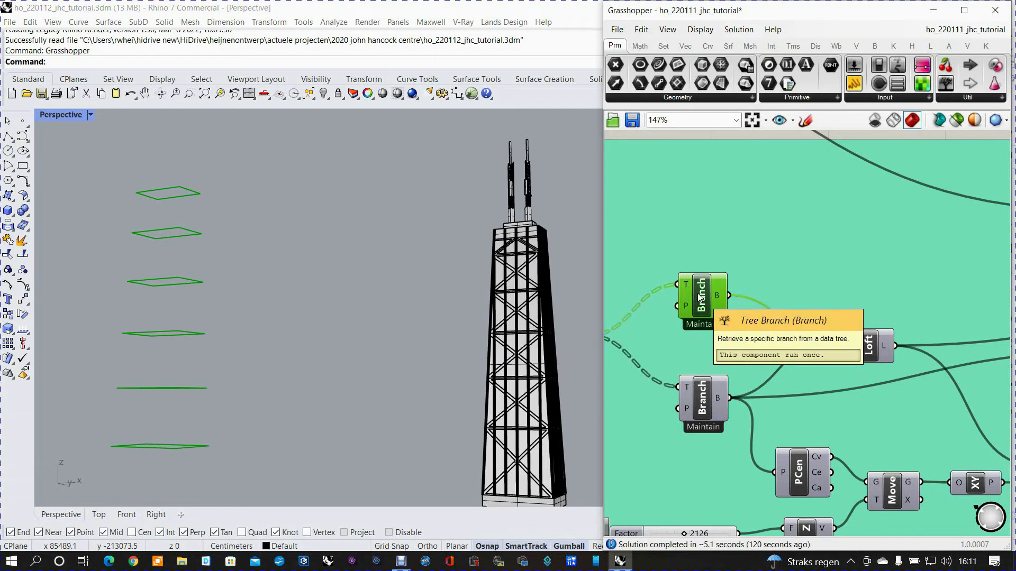
{"action": "right_click", "coordinate": [699, 297]}
{"action": "left_click", "coordinate": [728, 317]}
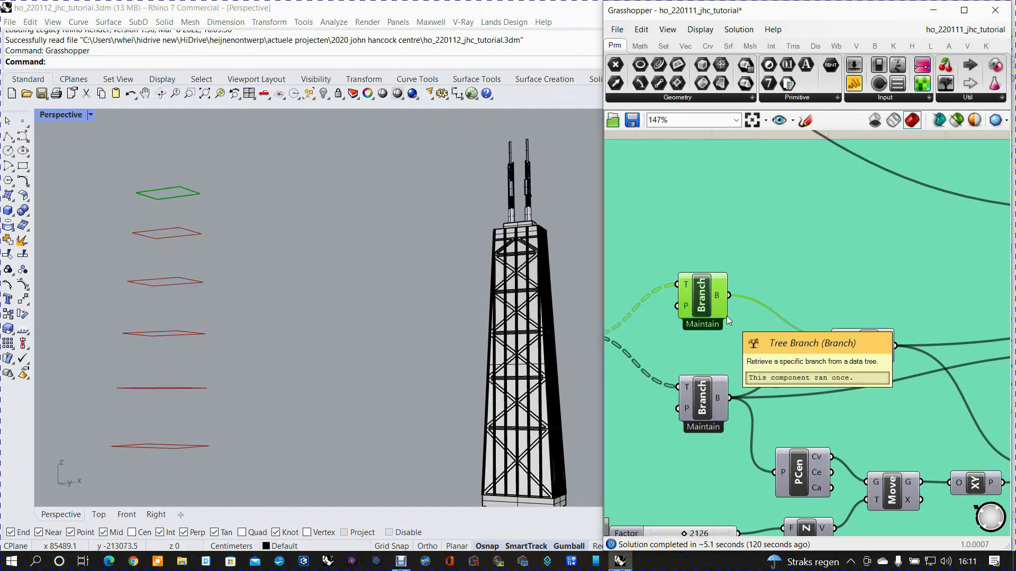
- Turn on the preview of the lower Branch component, then compare its floor outline with the upper Branch component's outline
{"action": "left_click", "coordinate": [705, 398]}
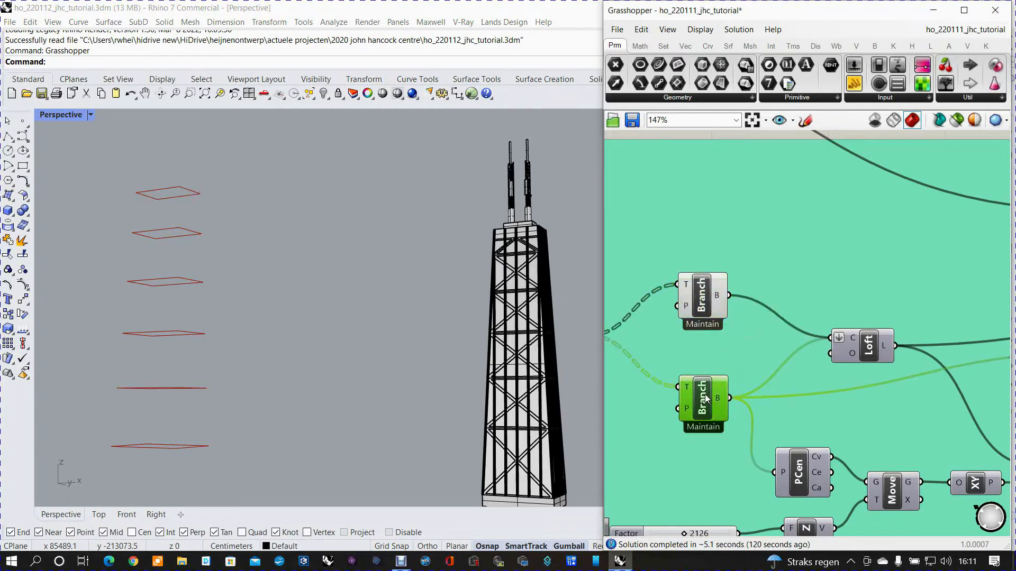
{"action": "right_click", "coordinate": [705, 399]}
{"action": "left_click", "coordinate": [739, 419]}
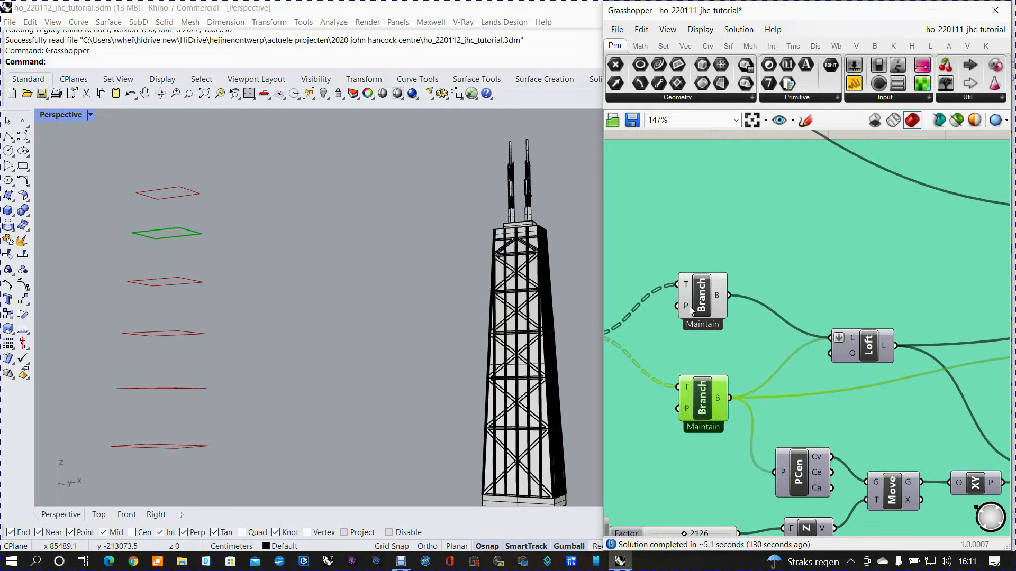
{"action": "mouse_move", "coordinate": [685, 304]}
{"action": "left_click", "coordinate": [707, 296]}
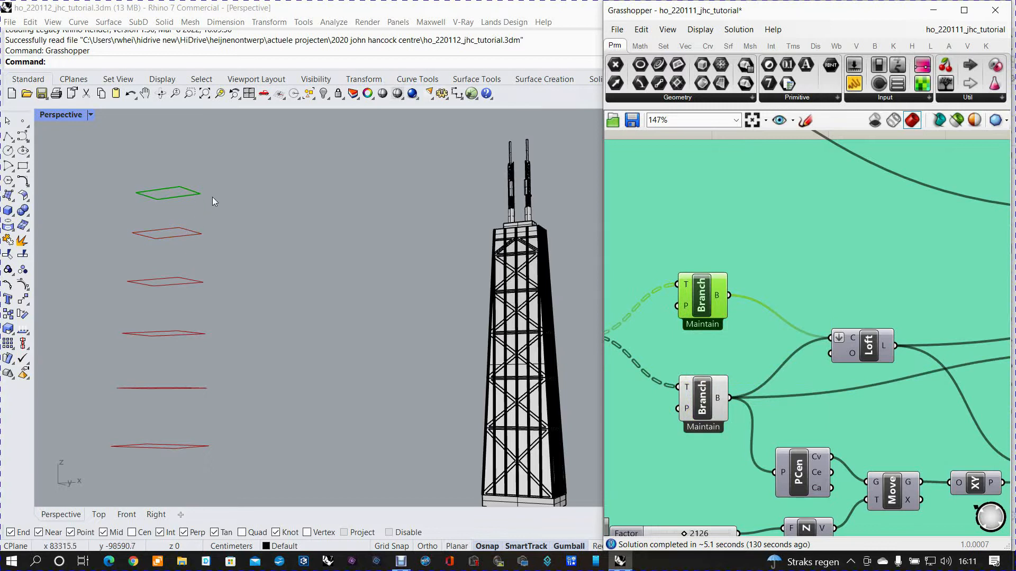
- Turn on the preview of the Loft component between the two floor outlines
{"action": "left_click", "coordinate": [870, 347]}
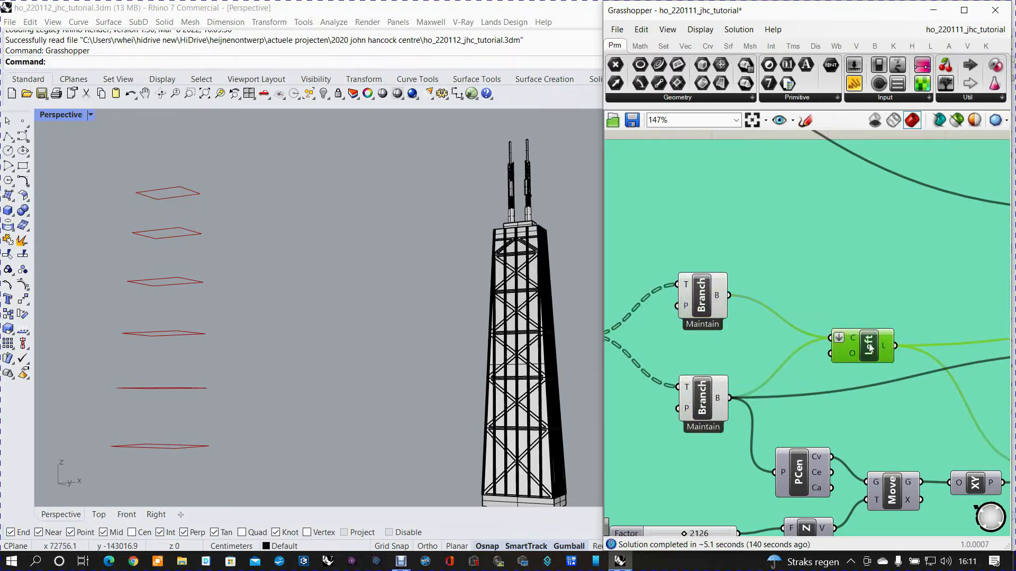
{"action": "right_click", "coordinate": [870, 347]}
{"action": "left_click", "coordinate": [884, 367]}
- Turn on the preview of the PCen component to show the lower outline's centre point
{"action": "right_click_drag", "start_coordinate": [803, 338], "coordinate": [767, 274]}
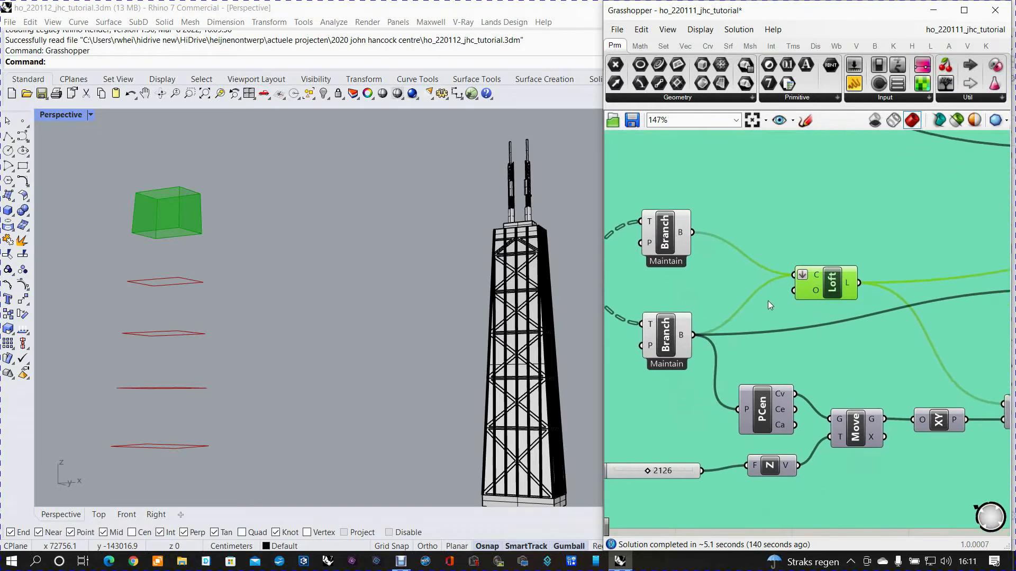
{"action": "right_click", "coordinate": [764, 406]}
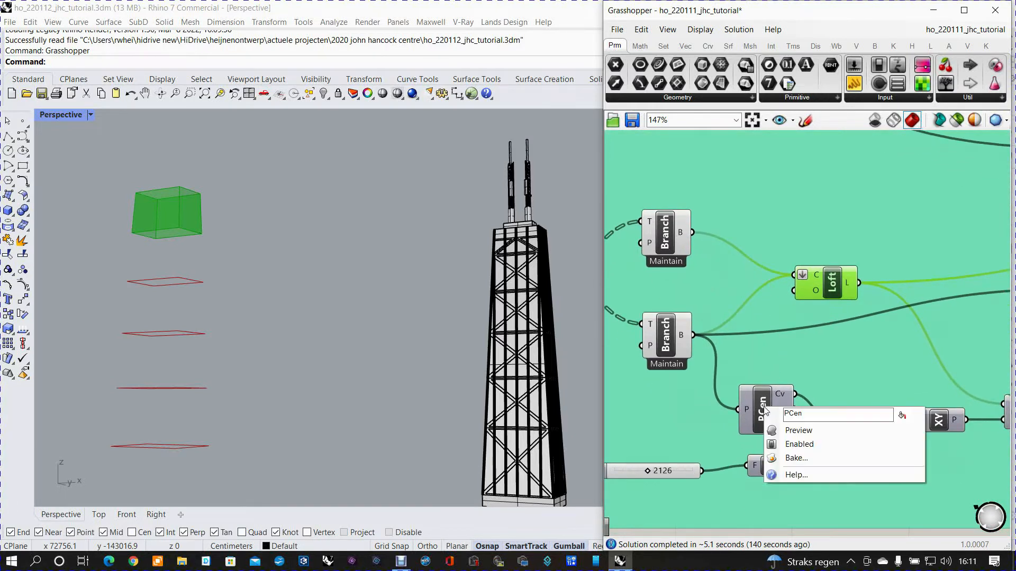
{"action": "left_click", "coordinate": [794, 430]}
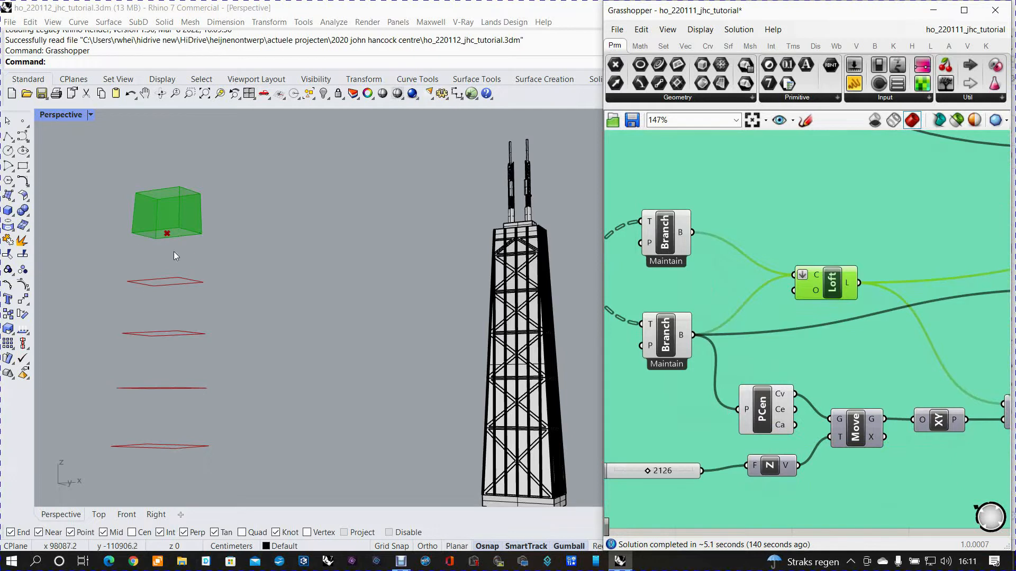
- Turn on the preview of the Move component and compare the raised centre point in the loft with the tower's top section
{"action": "right_click_drag", "start_coordinate": [845, 386], "coordinate": [818, 335]}
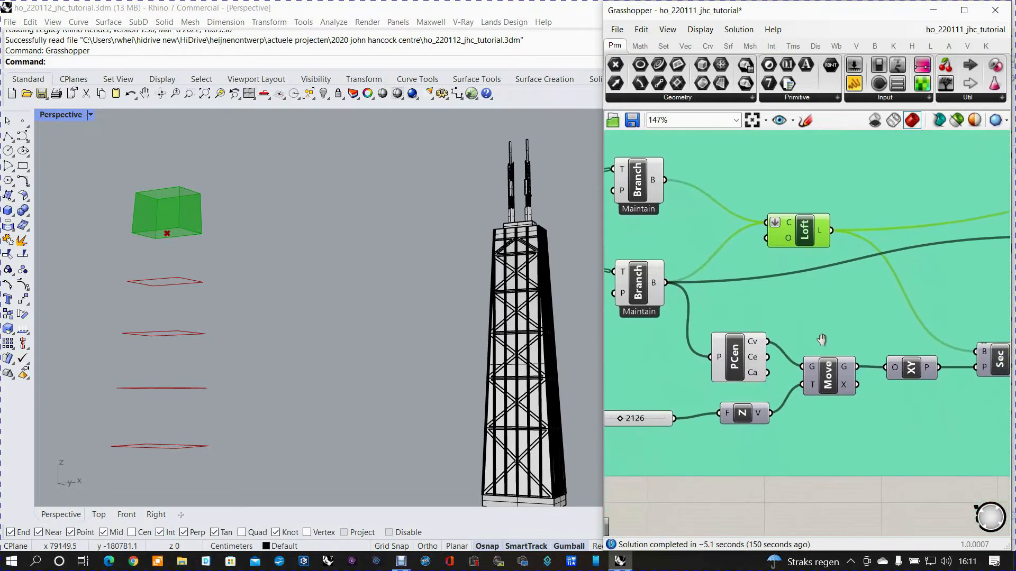
{"action": "left_click", "coordinate": [832, 381]}
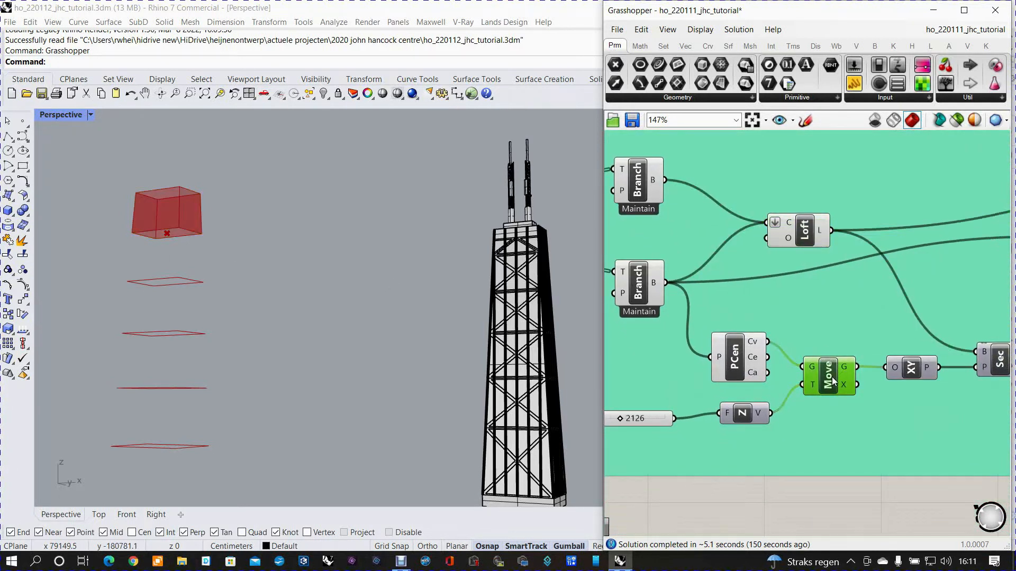
{"action": "right_click", "coordinate": [831, 376]}
{"action": "left_click", "coordinate": [680, 360]}
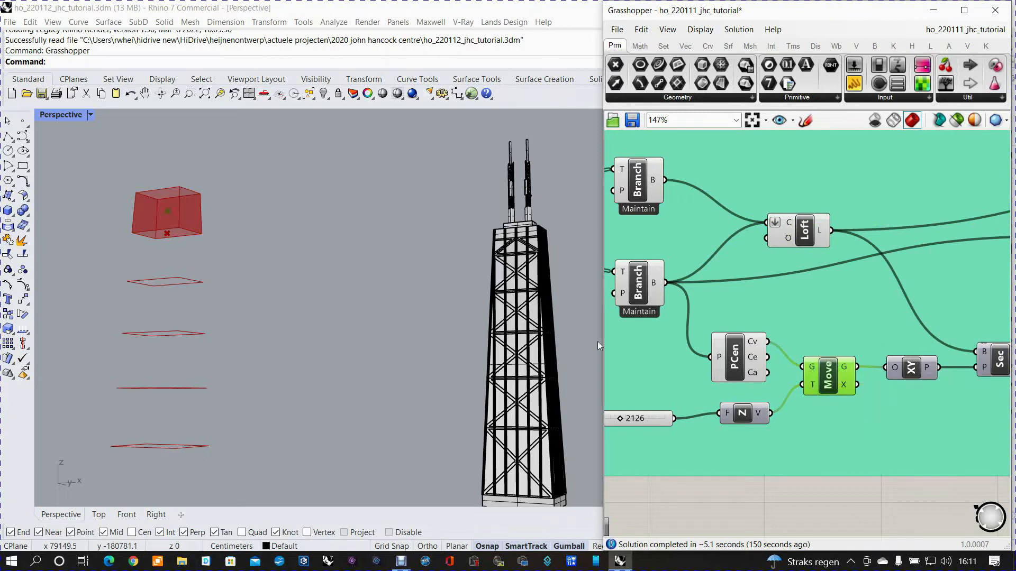
{"action": "scroll", "coordinate": [405, 285], "scroll_direction": "up", "scroll_amount": 1}
{"action": "scroll", "coordinate": [207, 280], "scroll_direction": "up", "scroll_amount": 3}
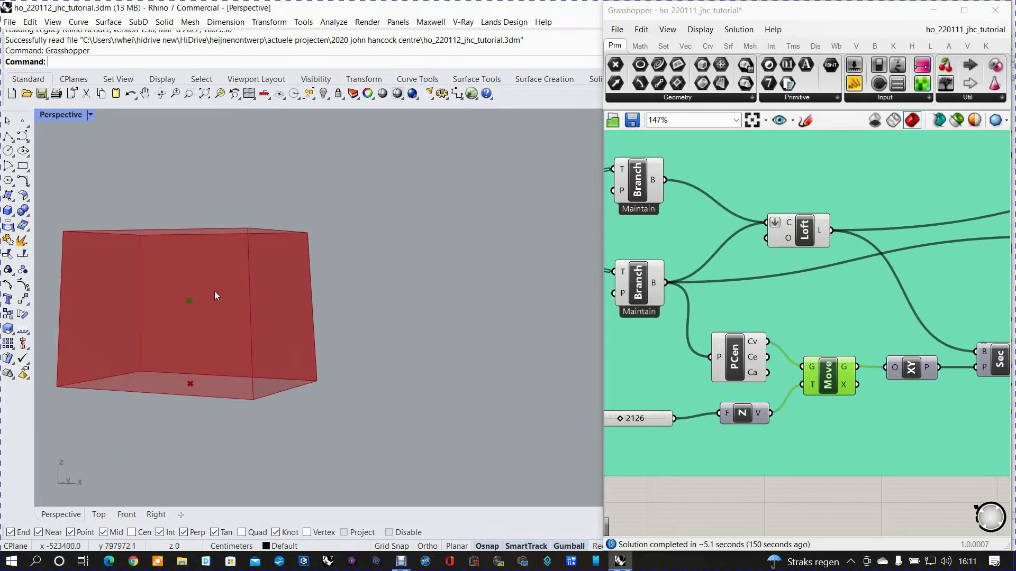
{"action": "scroll", "coordinate": [335, 268], "scroll_direction": "down", "scroll_amount": 5}
{"action": "scroll", "coordinate": [345, 281], "scroll_direction": "down", "scroll_amount": 2}
{"action": "right_click_drag", "start_coordinate": [344, 281], "coordinate": [308, 270]}
{"action": "scroll", "coordinate": [446, 269], "scroll_direction": "up", "scroll_amount": 4}
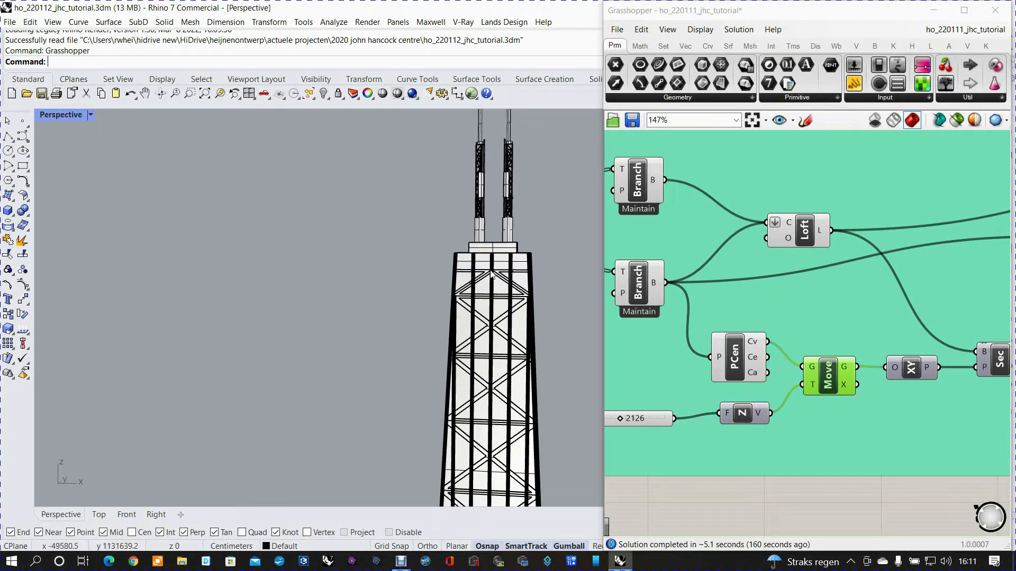
{"action": "scroll", "coordinate": [491, 274], "scroll_direction": "down", "scroll_amount": 4}
{"action": "scroll", "coordinate": [367, 275], "scroll_direction": "down", "scroll_amount": 2}
- Turn on the preview of the Sec component and highlight its section curve within the loft of the tower's top section
{"action": "right_click_drag", "start_coordinate": [789, 343], "coordinate": [691, 314]}
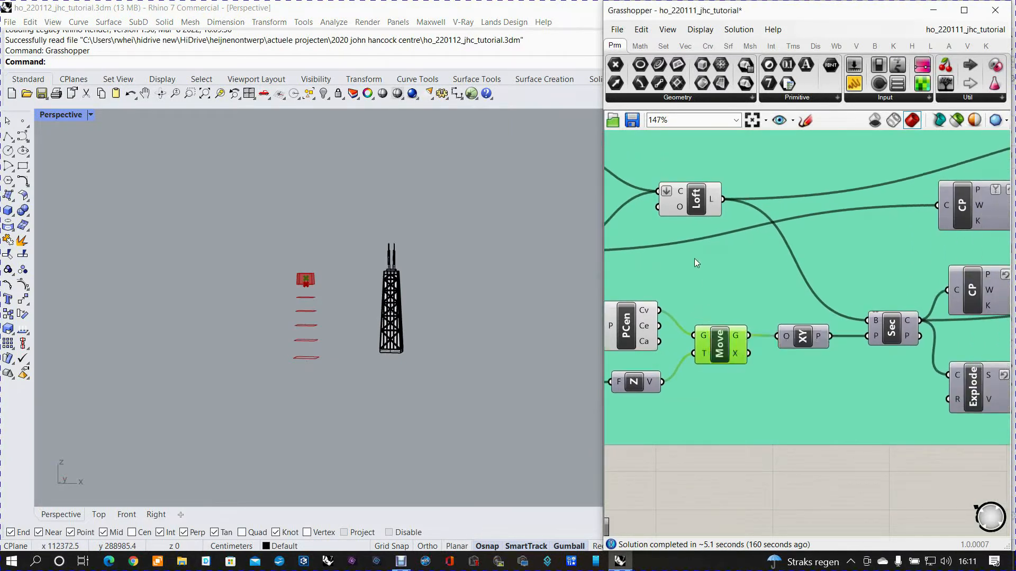
{"action": "left_click", "coordinate": [699, 206]}
{"action": "scroll", "coordinate": [852, 333], "scroll_direction": "up", "scroll_amount": 3}
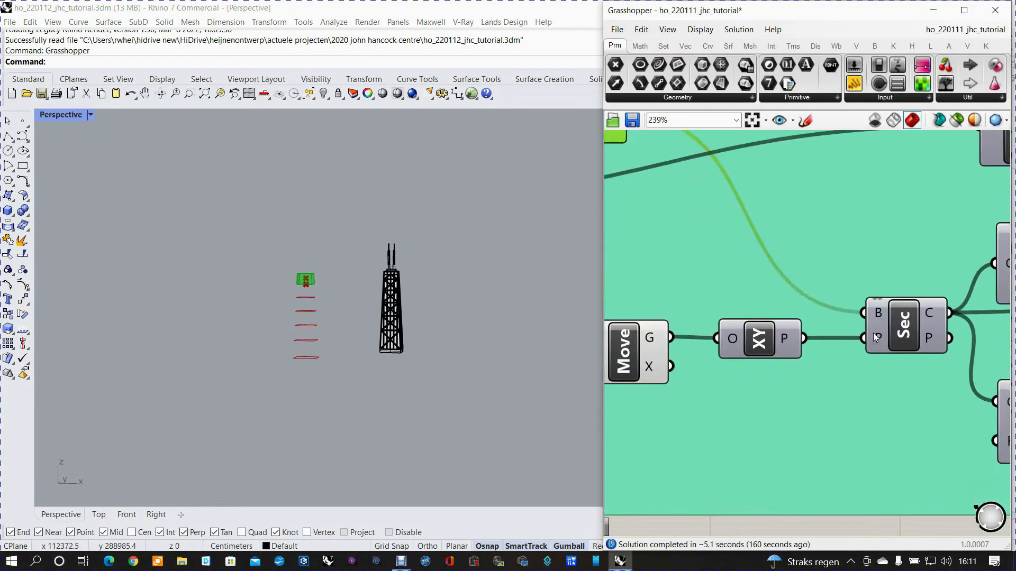
{"action": "right_click", "coordinate": [903, 325]}
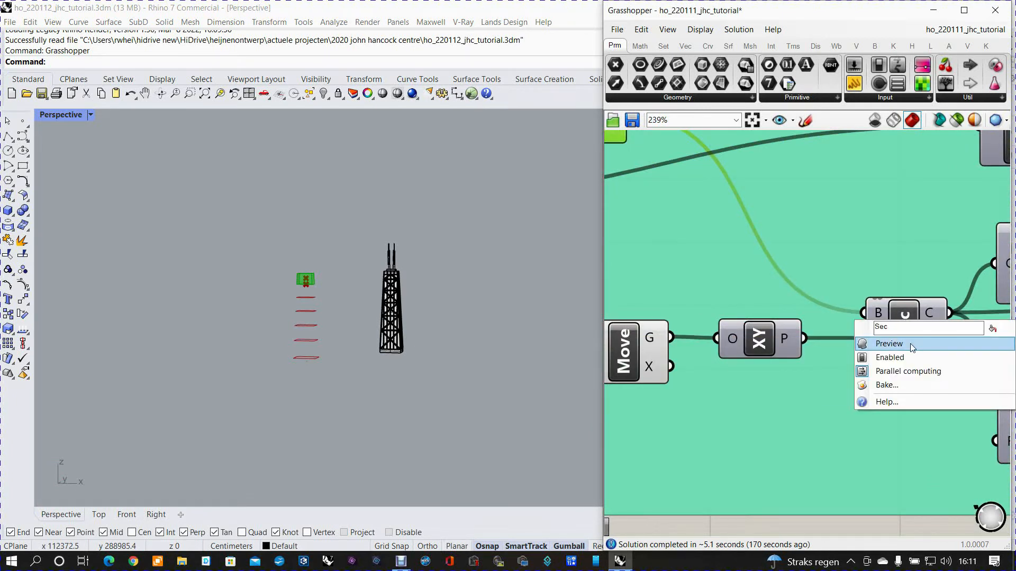
{"action": "left_click", "coordinate": [910, 344]}
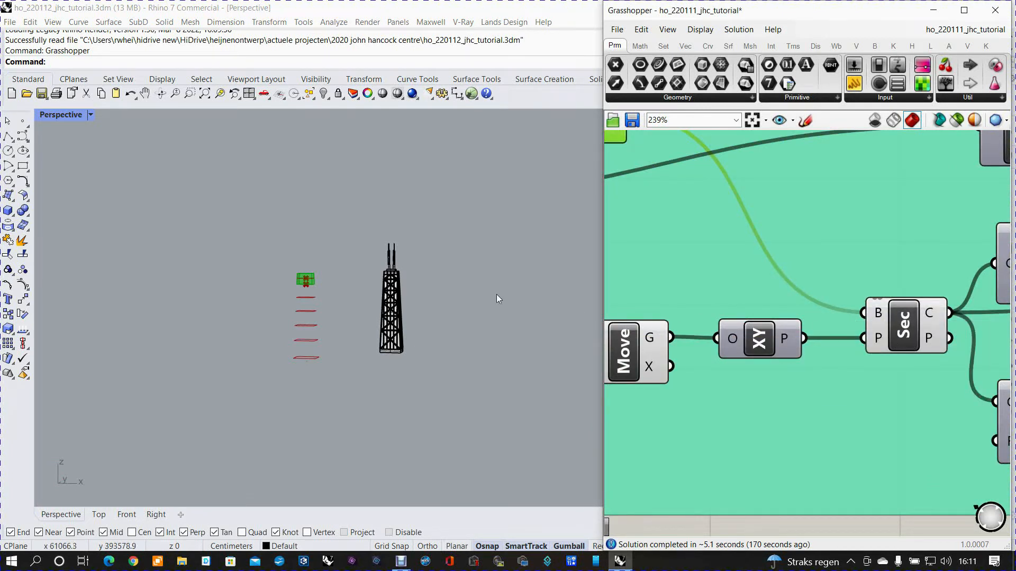
{"action": "scroll", "coordinate": [312, 280], "scroll_direction": "up", "scroll_amount": 2}
{"action": "scroll", "coordinate": [311, 280], "scroll_direction": "up", "scroll_amount": 4}
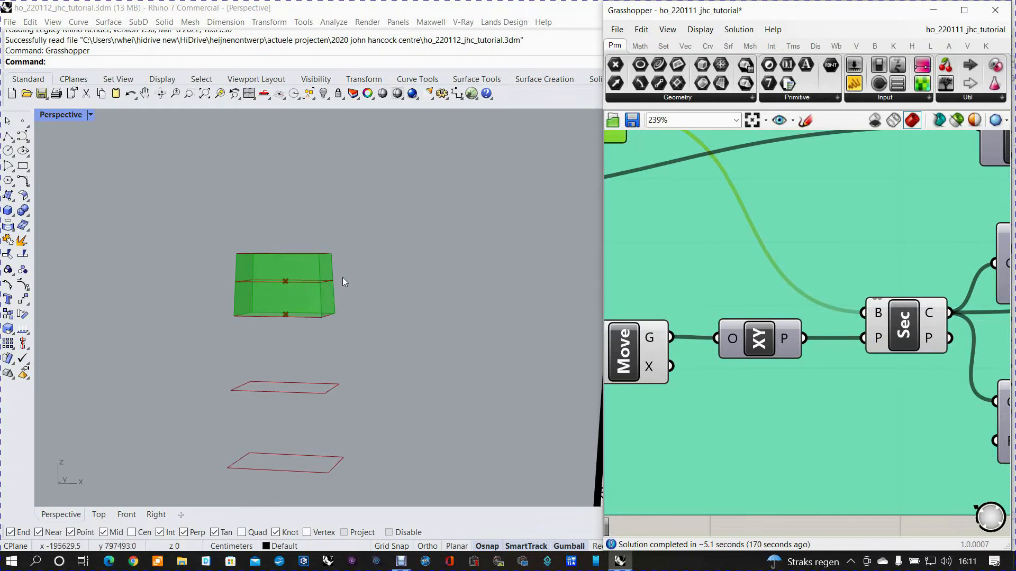
{"action": "scroll", "coordinate": [349, 276], "scroll_direction": "down", "scroll_amount": 2}
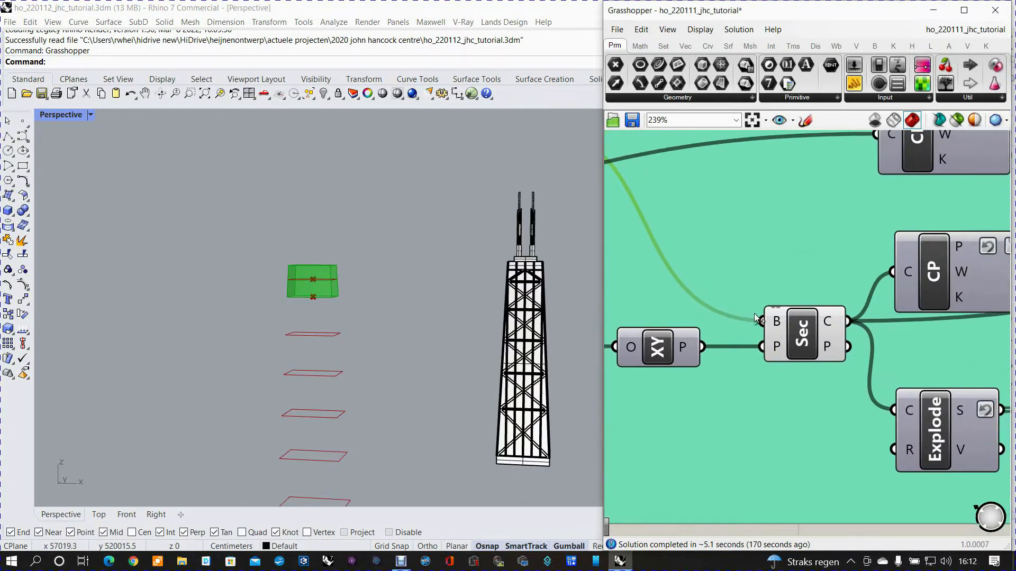
{"action": "left_click", "coordinate": [795, 329]}
{"action": "right_click_drag", "start_coordinate": [795, 329], "coordinate": [731, 346]}
{"action": "scroll", "coordinate": [731, 346], "scroll_direction": "down", "scroll_amount": 2}
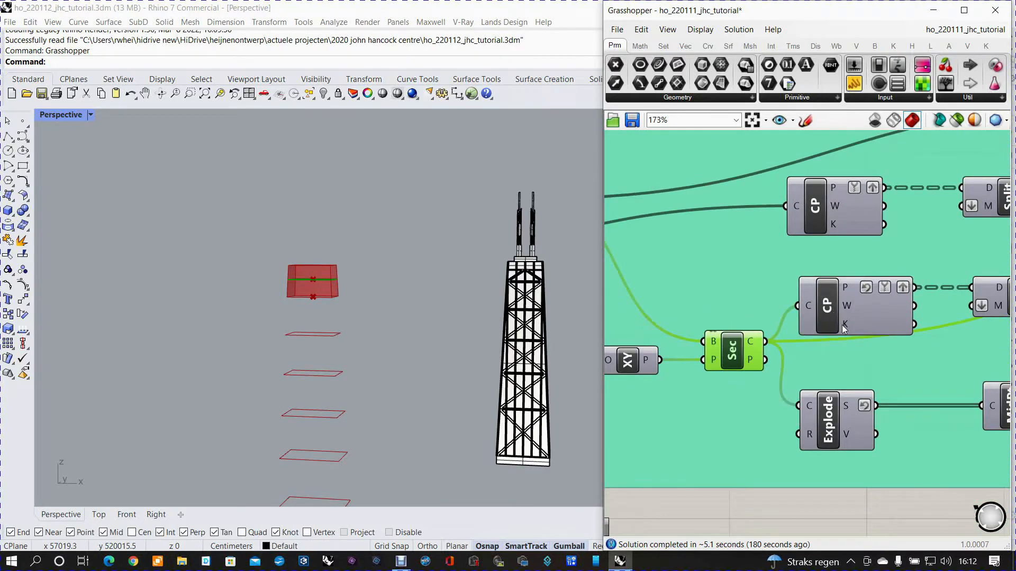
- Turn on the preview of the upper CP component to show the corner points of the lower outline
{"action": "right_click_drag", "start_coordinate": [842, 325], "coordinate": [765, 332]}
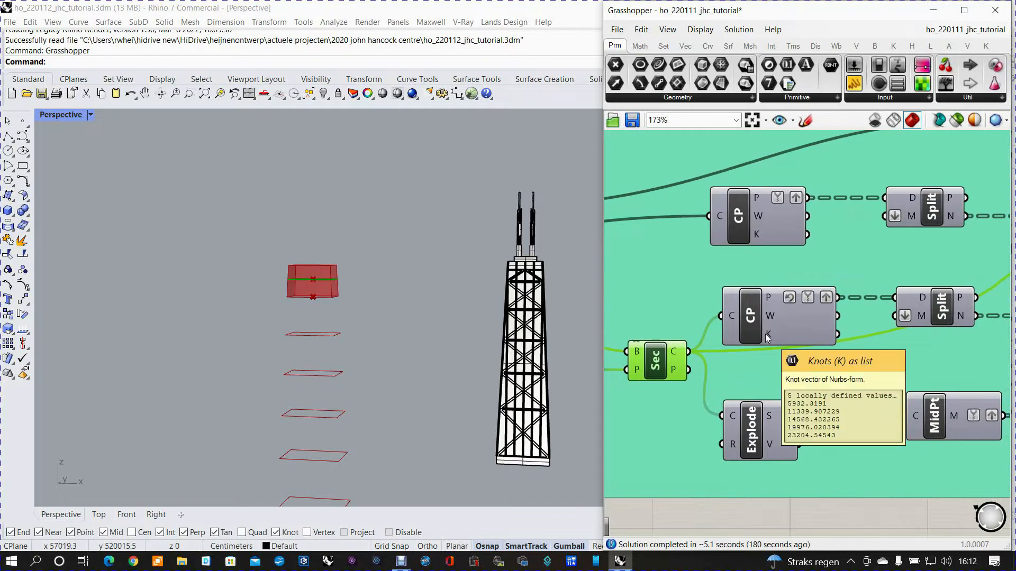
{"action": "left_click", "coordinate": [740, 219]}
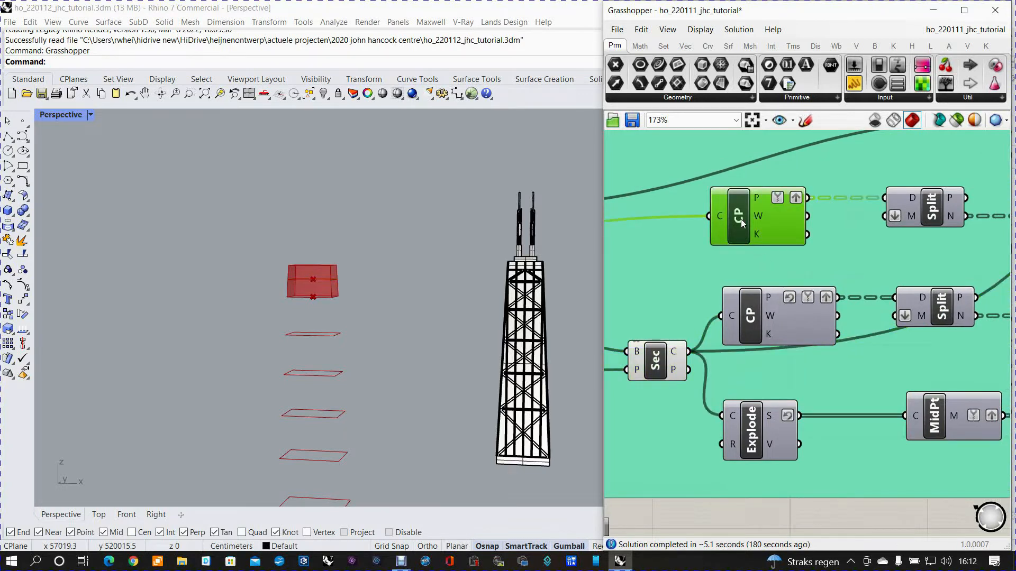
{"action": "right_click", "coordinate": [740, 219]}
{"action": "left_click", "coordinate": [762, 243]}
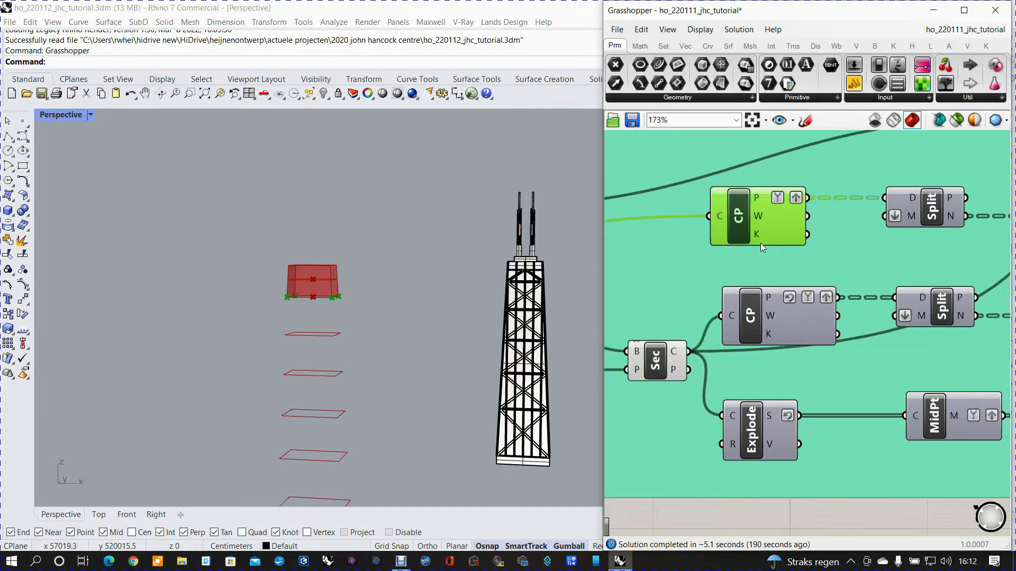
{"action": "right_click_drag", "start_coordinate": [424, 328], "coordinate": [307, 329]}
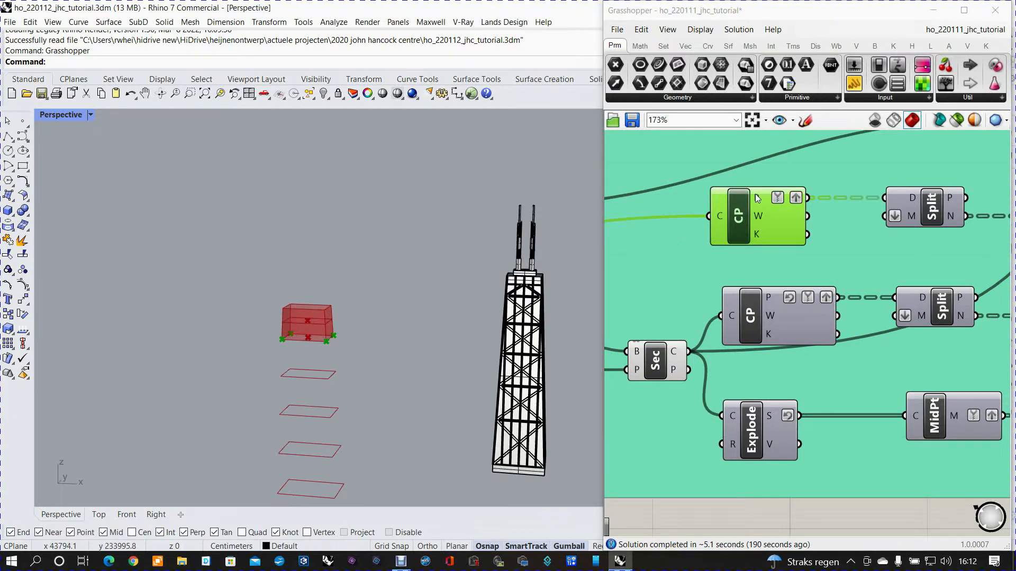
{"action": "mouse_move", "coordinate": [755, 193]}
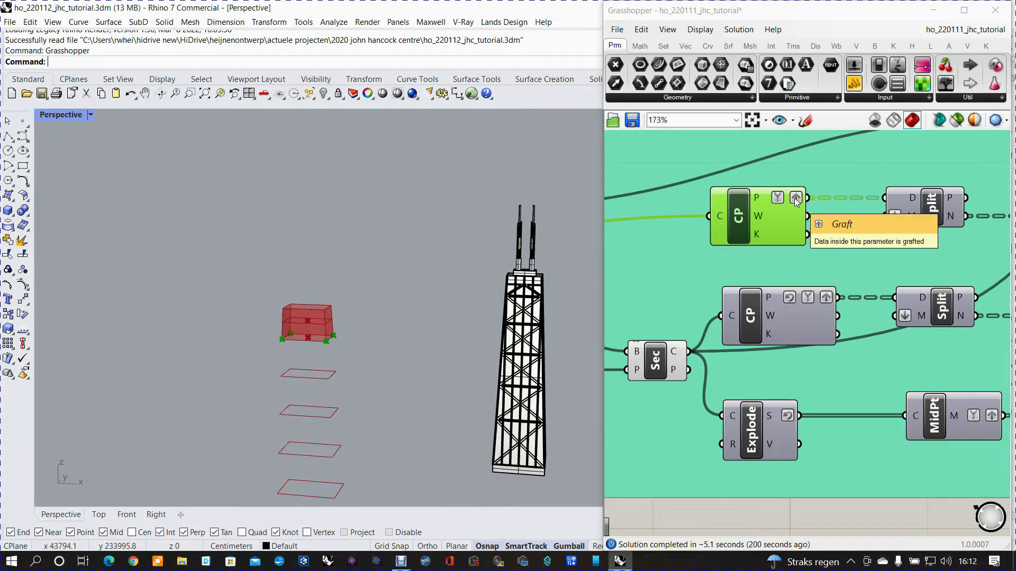
- Place the Param Viewer above the upper CP component, connect the P output to it and compare the branches with the corner points
{"action": "scroll", "coordinate": [744, 293], "scroll_direction": "down", "scroll_amount": 6}
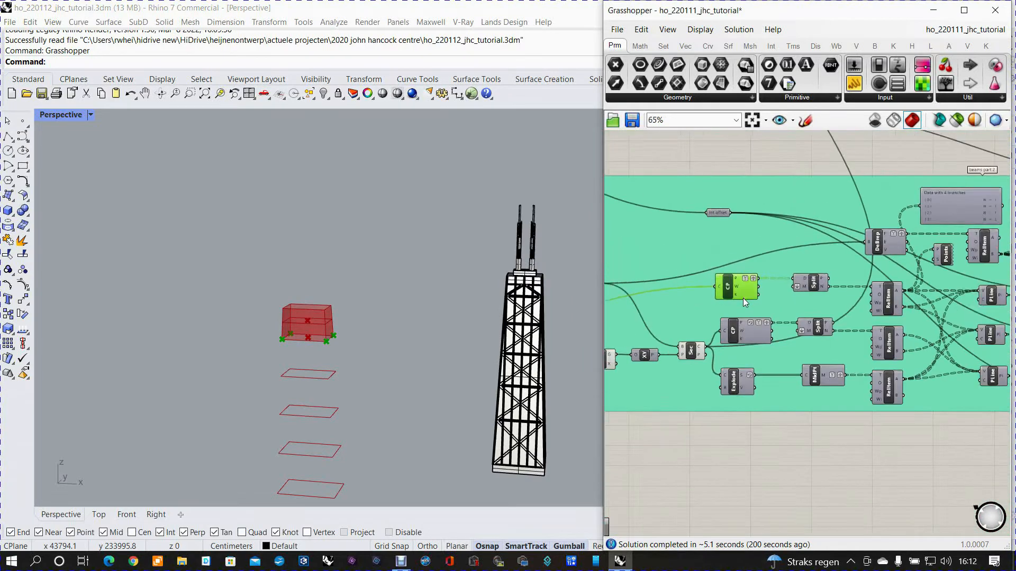
{"action": "left_click_drag", "start_coordinate": [899, 232], "coordinate": [780, 221]}
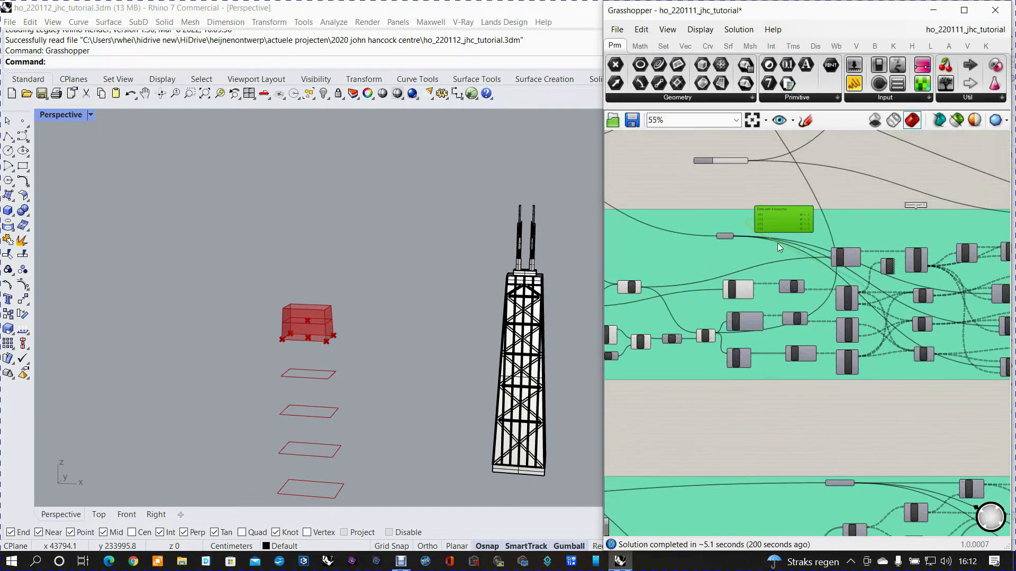
{"action": "scroll", "coordinate": [757, 256], "scroll_direction": "up", "scroll_amount": 3}
{"action": "left_click_drag", "start_coordinate": [755, 312], "coordinate": [746, 189]}
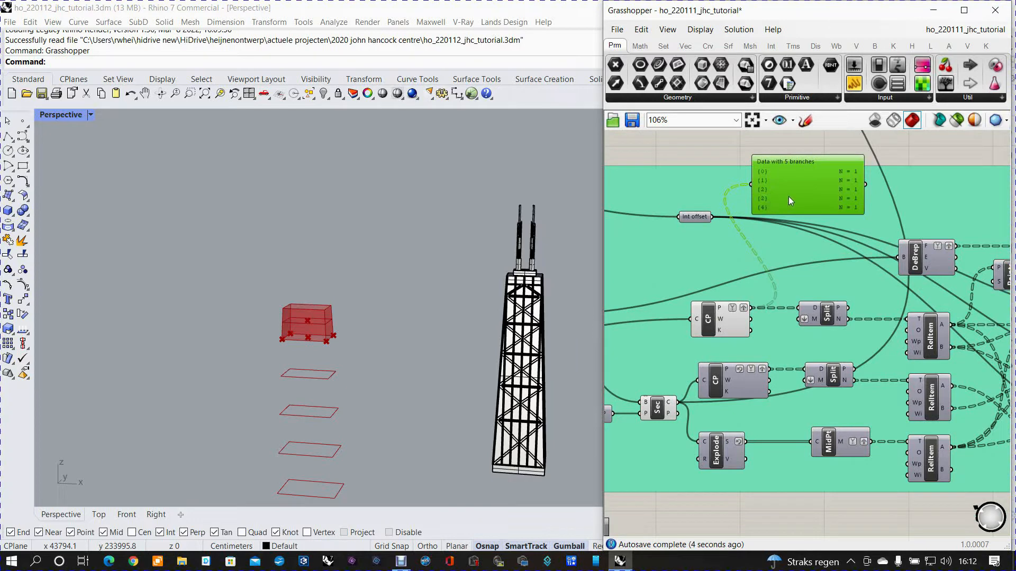
{"action": "right_click_drag", "start_coordinate": [430, 340], "coordinate": [358, 332]}
{"action": "scroll", "coordinate": [357, 332], "scroll_direction": "up", "scroll_amount": 3}
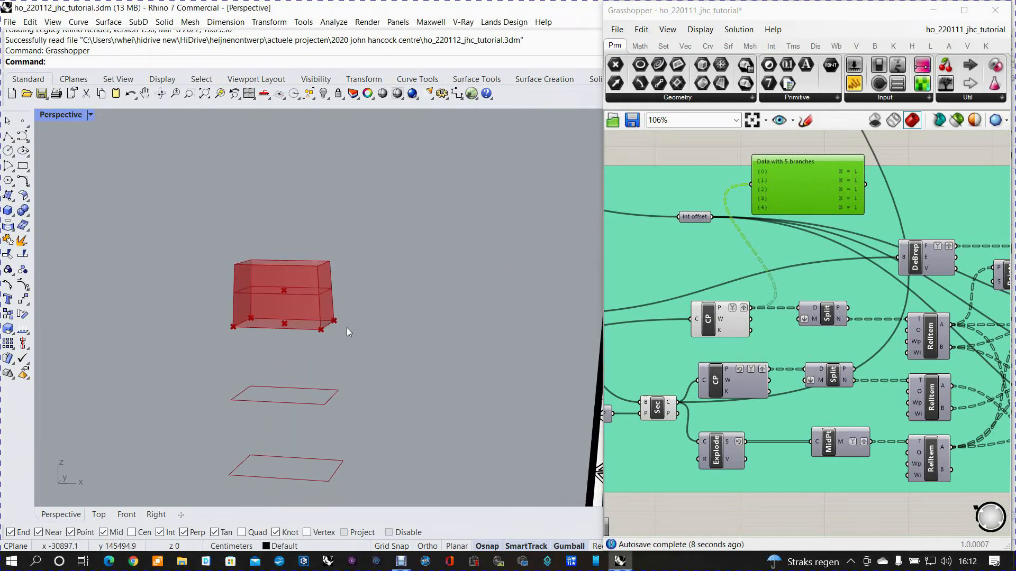
- Turn on the preview of both Split components that follow the CP components
{"action": "left_click", "coordinate": [827, 316]}
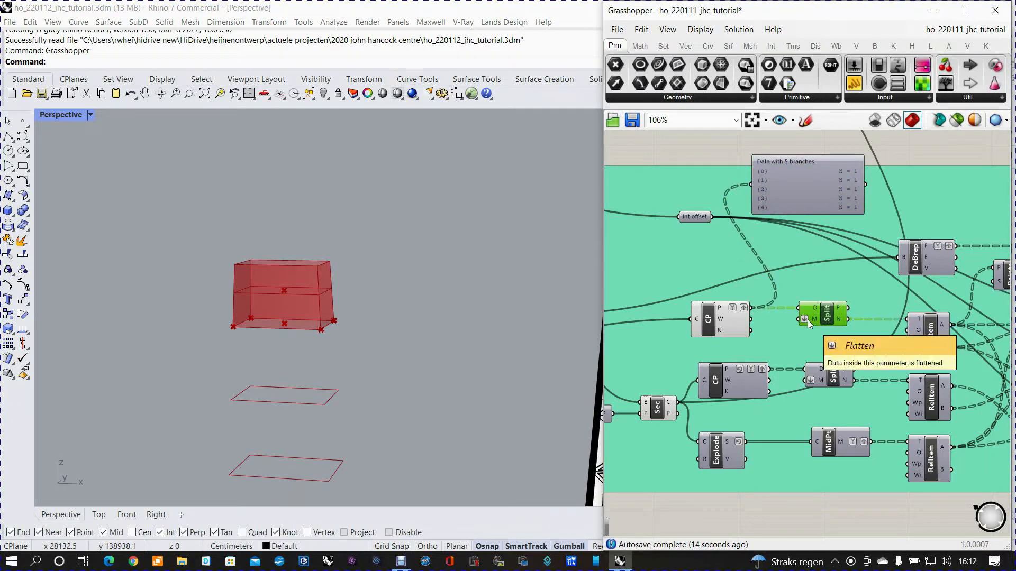
{"action": "right_click", "coordinate": [829, 318]}
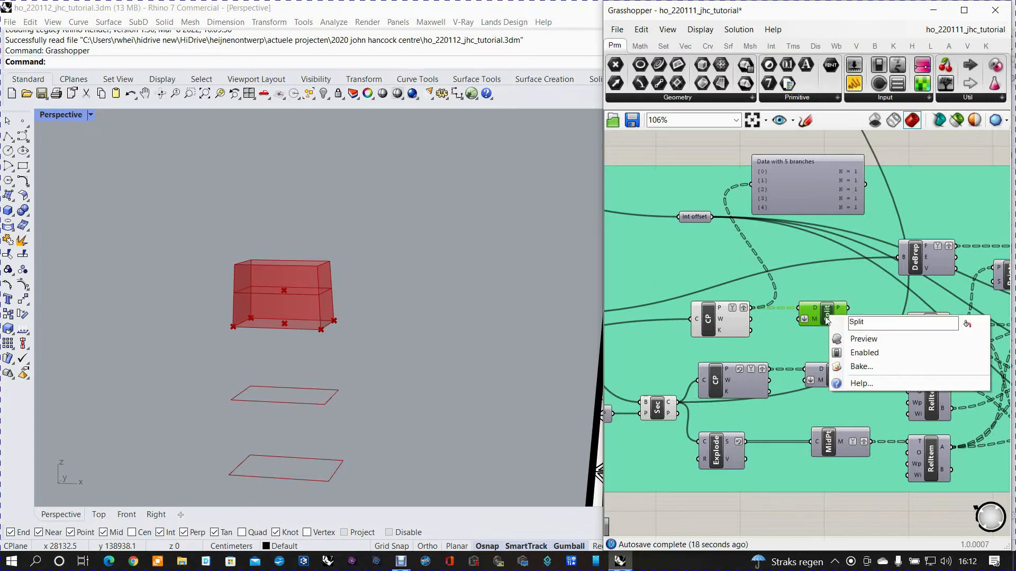
{"action": "left_click", "coordinate": [851, 338]}
{"action": "left_click", "coordinate": [832, 382]}
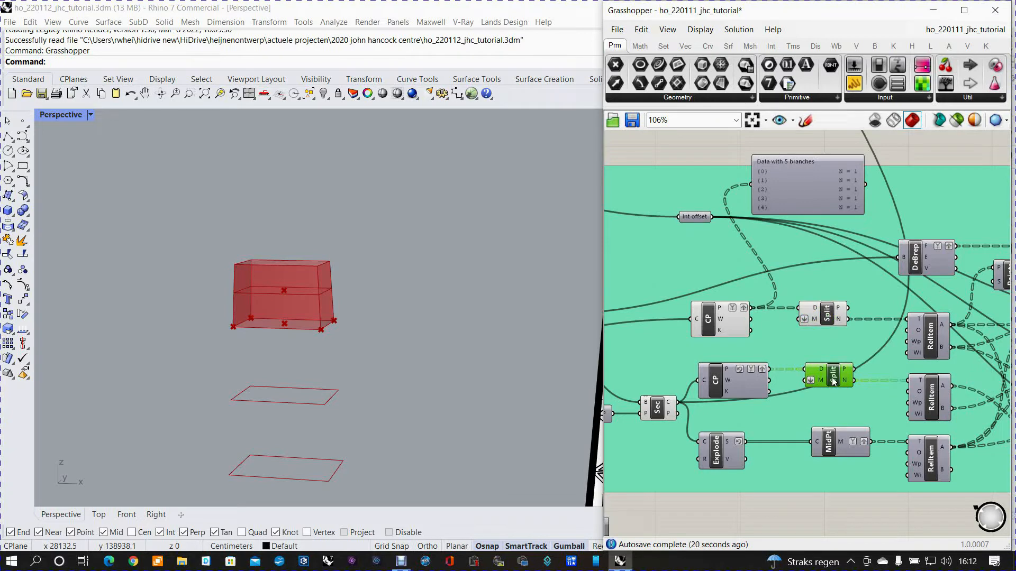
{"action": "right_click", "coordinate": [833, 382]}
{"action": "left_click", "coordinate": [854, 401]}
{"action": "scroll", "coordinate": [811, 341], "scroll_direction": "up", "scroll_amount": 3}
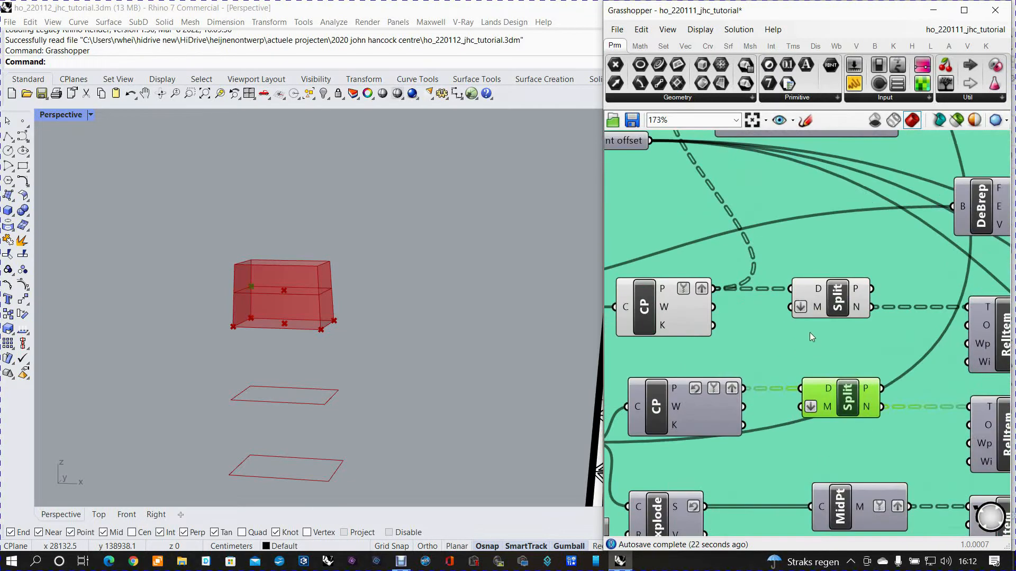
- Examine where the points selected by the lower and upper Split components lie on the loft
{"action": "mouse_move", "coordinate": [818, 306]}
{"action": "right_click_drag", "start_coordinate": [528, 327], "coordinate": [531, 338]}
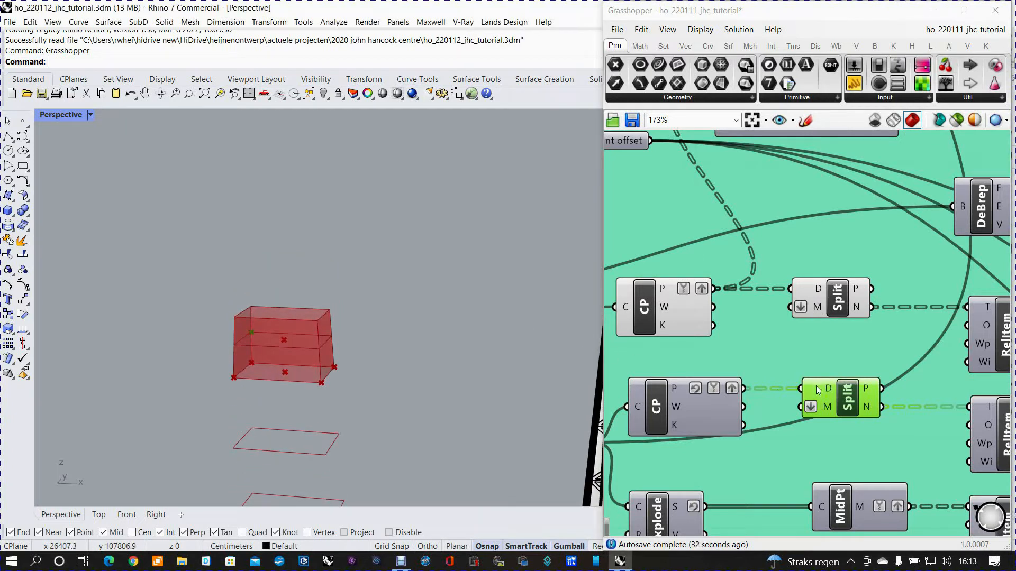
{"action": "left_click", "coordinate": [838, 298]}
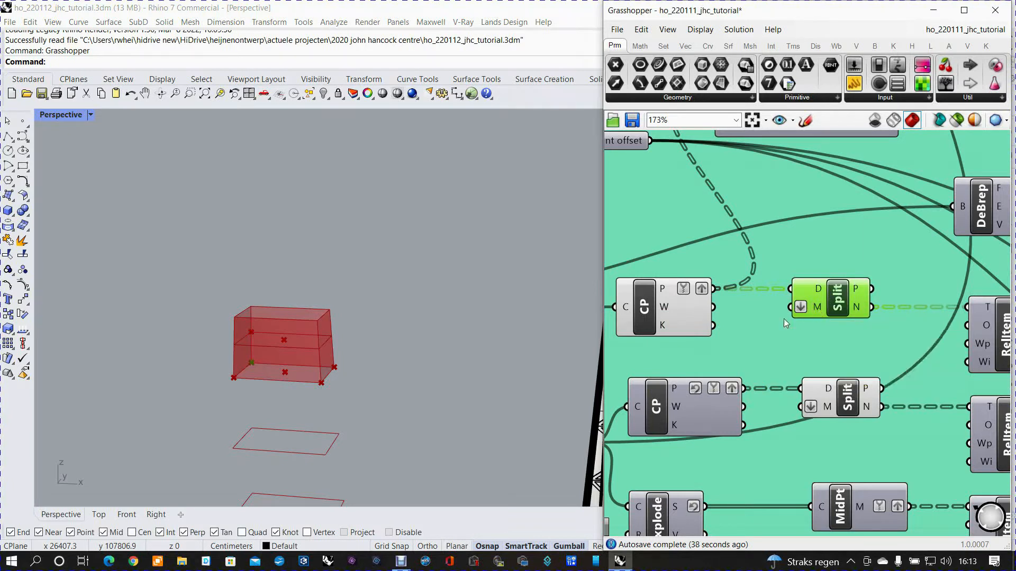
{"action": "scroll", "coordinate": [255, 380], "scroll_direction": "up", "scroll_amount": 5}
{"action": "scroll", "coordinate": [254, 373], "scroll_direction": "up", "scroll_amount": 2}
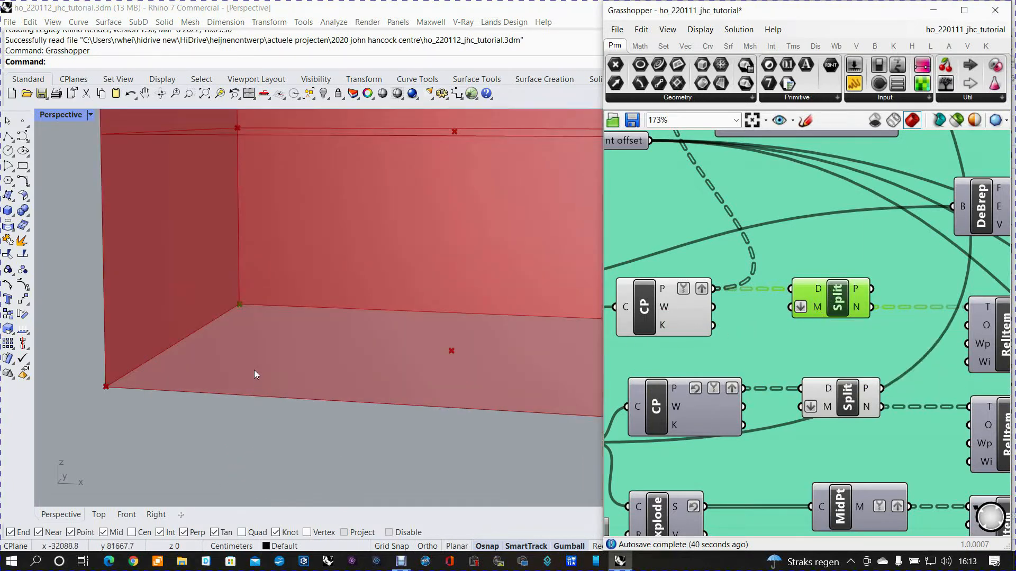
{"action": "scroll", "coordinate": [254, 369], "scroll_direction": "down", "scroll_amount": 5}
{"action": "right_click_drag", "start_coordinate": [251, 372], "coordinate": [250, 382]}
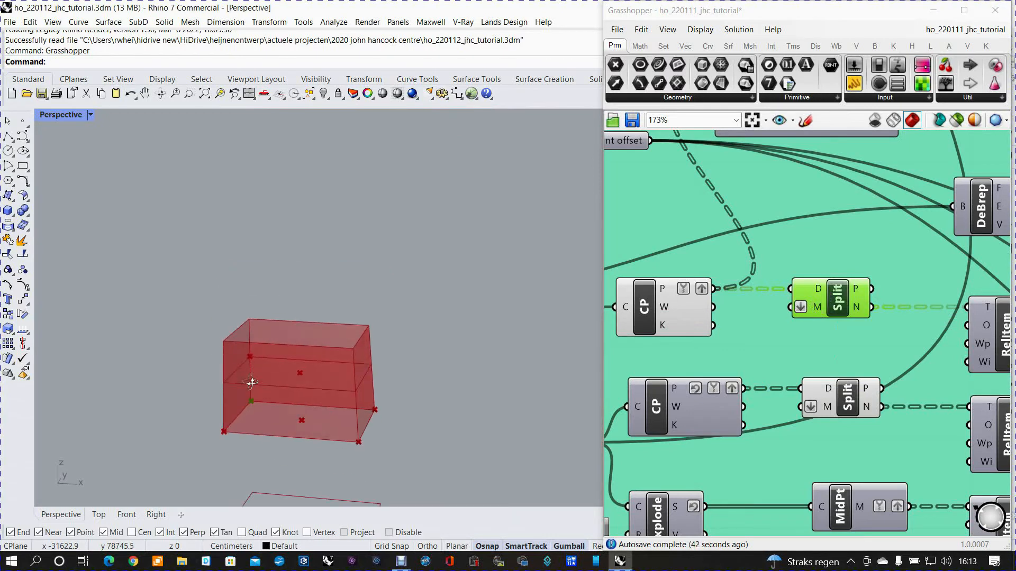
{"action": "right_click_drag", "start_coordinate": [554, 411], "coordinate": [528, 359], "text": "shift"}
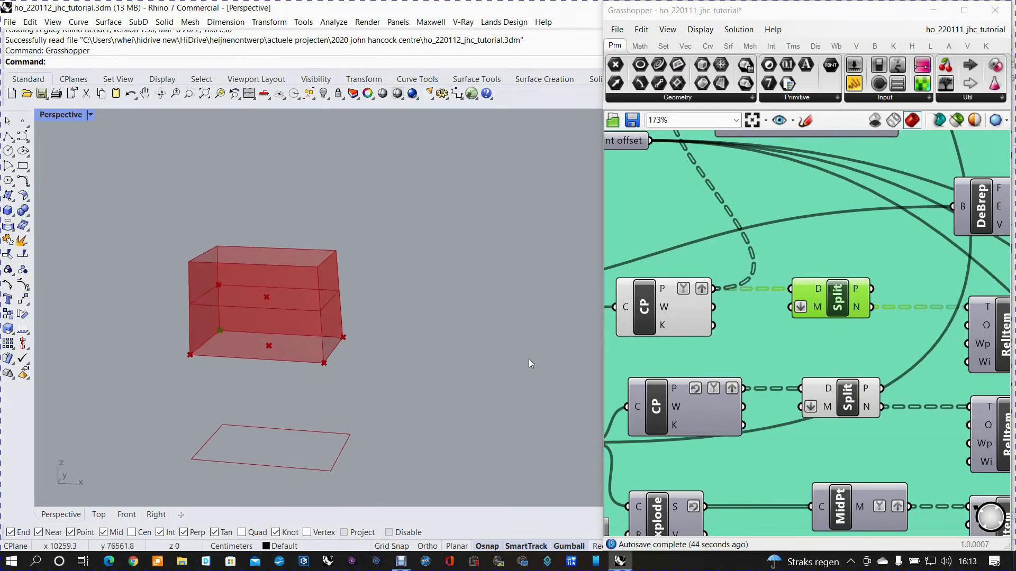
{"action": "right_click_drag", "start_coordinate": [443, 375], "coordinate": [442, 374]}
{"action": "scroll", "coordinate": [829, 382], "scroll_direction": "down", "scroll_amount": 1}
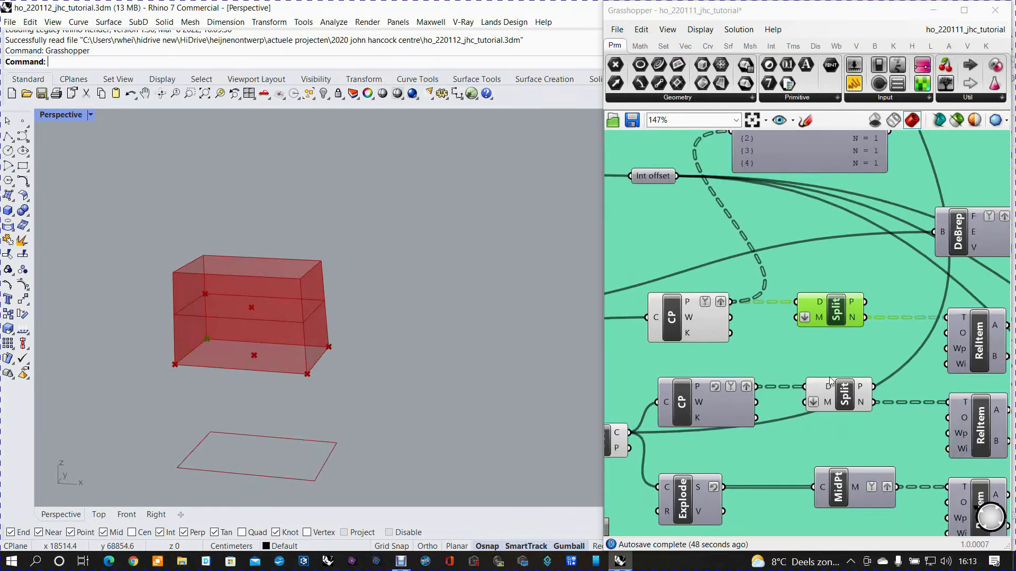
- Move the Param Viewer above the DeBrep component and connect the upper Split component's N output to inspect its branches
{"action": "right_click_drag", "start_coordinate": [829, 382], "coordinate": [681, 366]}
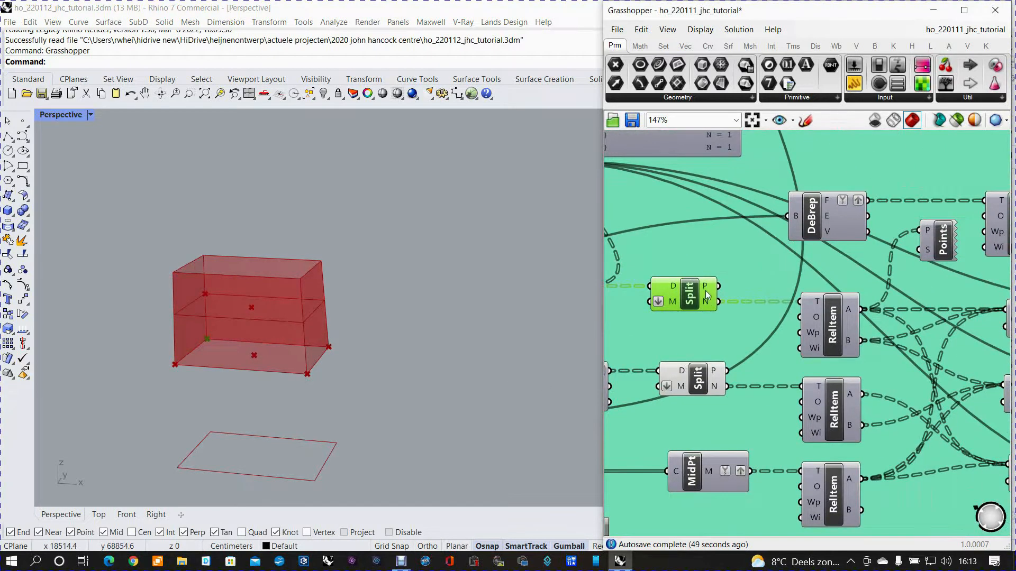
{"action": "scroll", "coordinate": [705, 291], "scroll_direction": "down", "scroll_amount": 3}
{"action": "left_click_drag", "start_coordinate": [693, 227], "coordinate": [836, 228]}
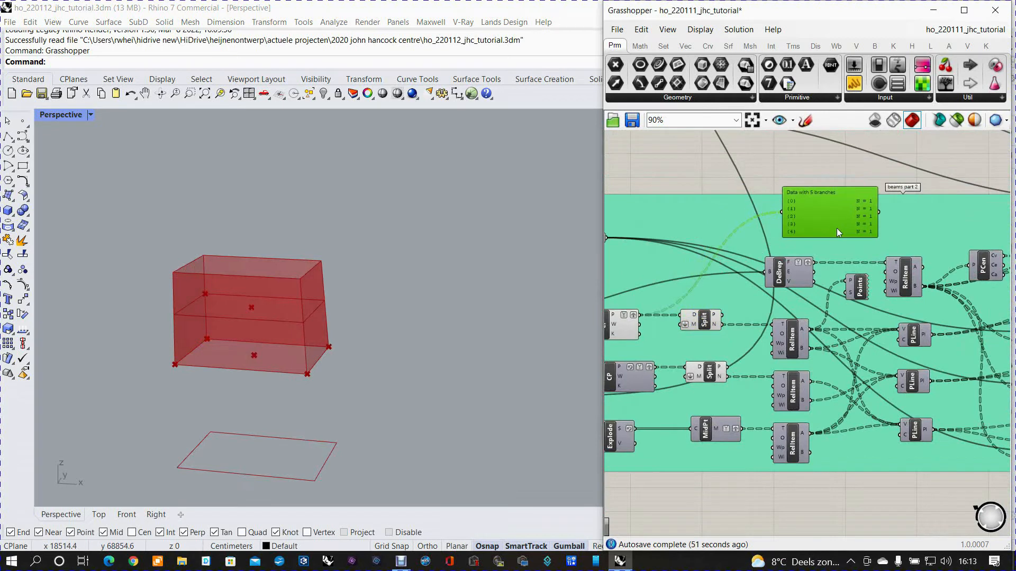
{"action": "left_click_drag", "start_coordinate": [720, 325], "coordinate": [779, 218]}
{"action": "scroll", "coordinate": [815, 227], "scroll_direction": "up", "scroll_amount": 3}
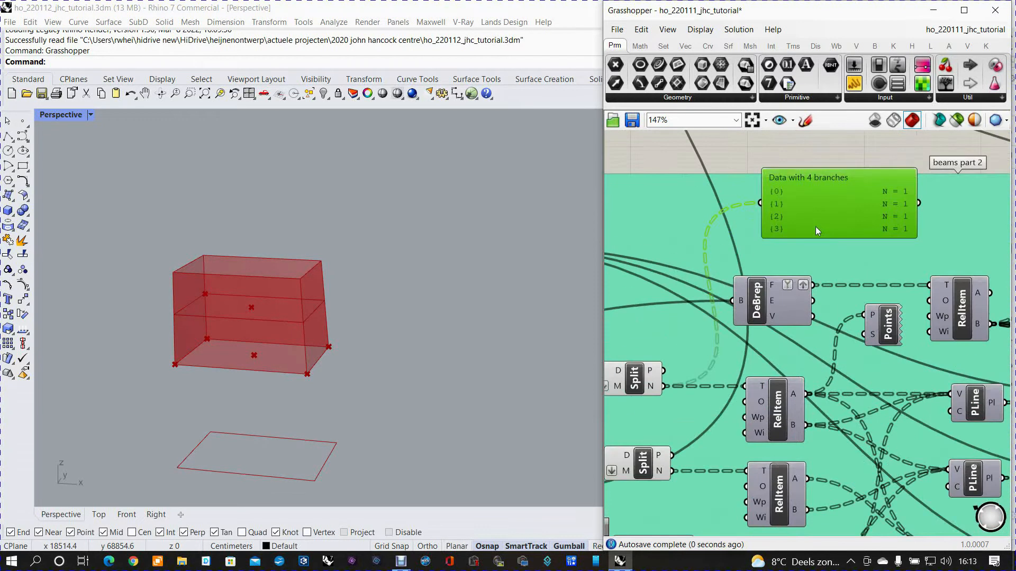
{"action": "scroll", "coordinate": [812, 233], "scroll_direction": "up", "scroll_amount": 1}
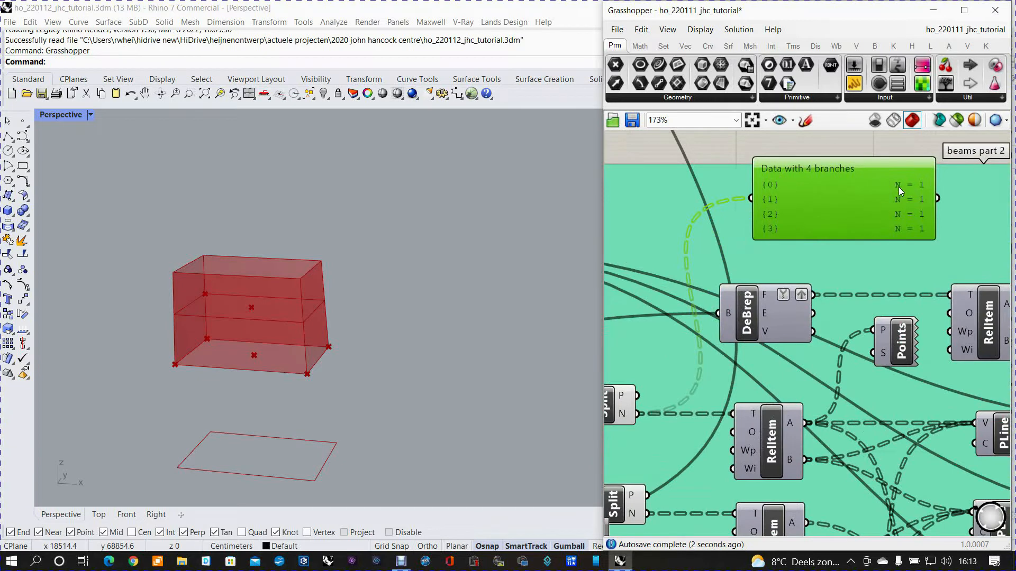
- Highlight the upper and lower Split components in turn to compare their points on the loft
{"action": "right_click_drag", "start_coordinate": [637, 396], "coordinate": [684, 358]}
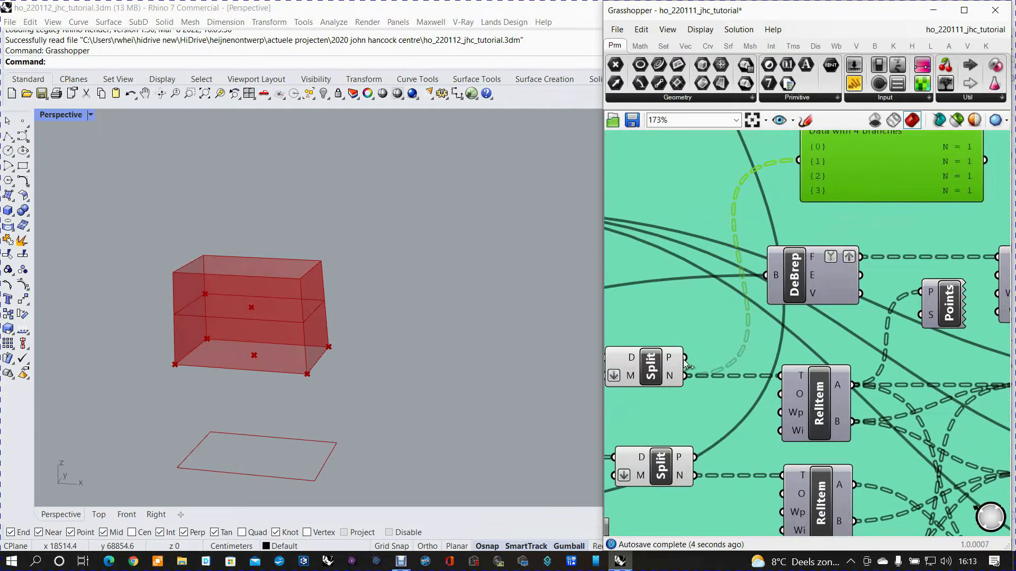
{"action": "left_click", "coordinate": [656, 369]}
{"action": "mouse_move", "coordinate": [672, 377]}
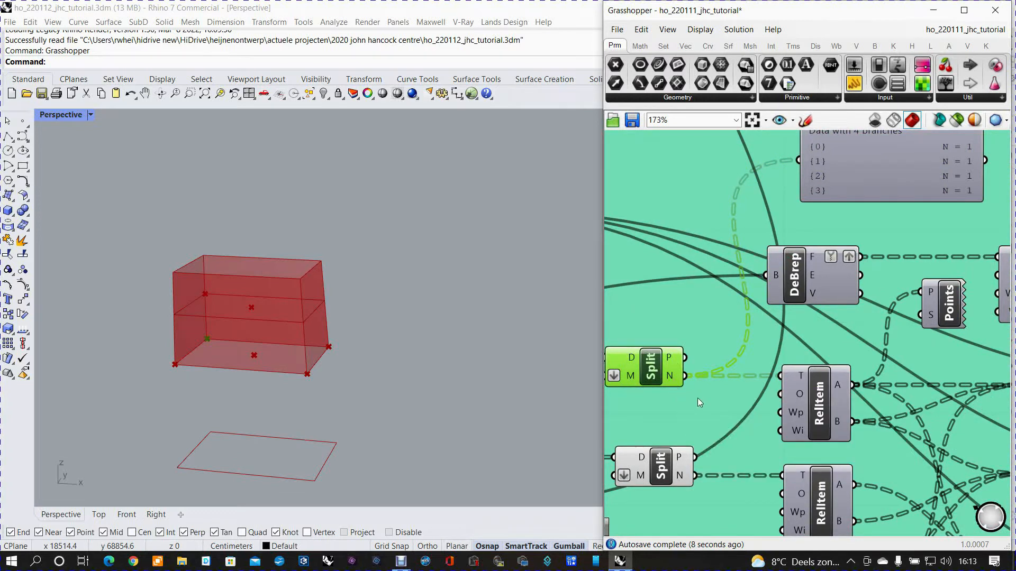
{"action": "left_click", "coordinate": [660, 475]}
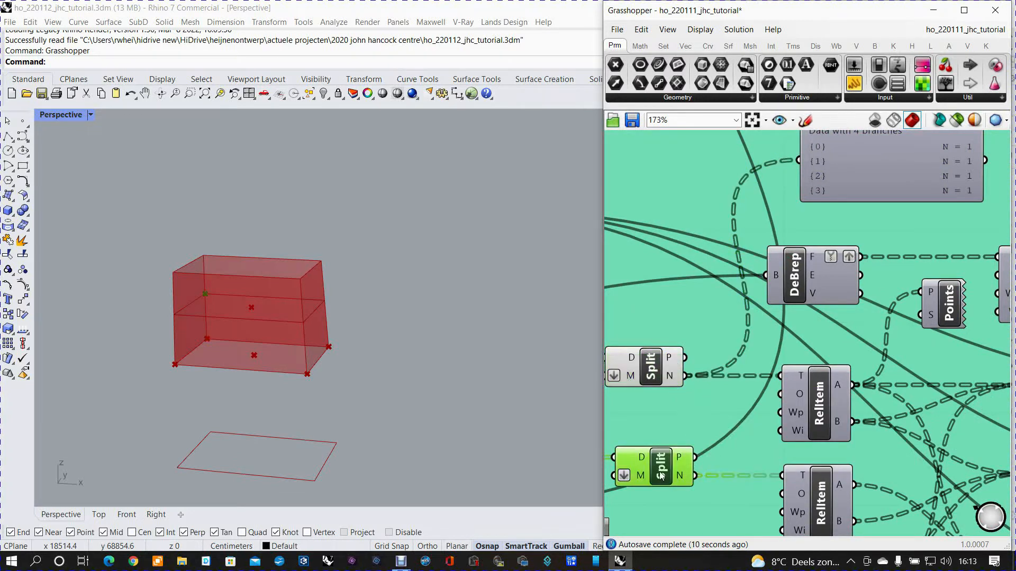
- Connect the lower Split component's N output to the Param Viewer and check its data as a tree diagram and as a branch list
{"action": "left_click_drag", "start_coordinate": [695, 476], "coordinate": [799, 160]}
{"action": "right_click_drag", "start_coordinate": [785, 194], "coordinate": [718, 292]}
{"action": "double_click", "coordinate": [757, 271]}
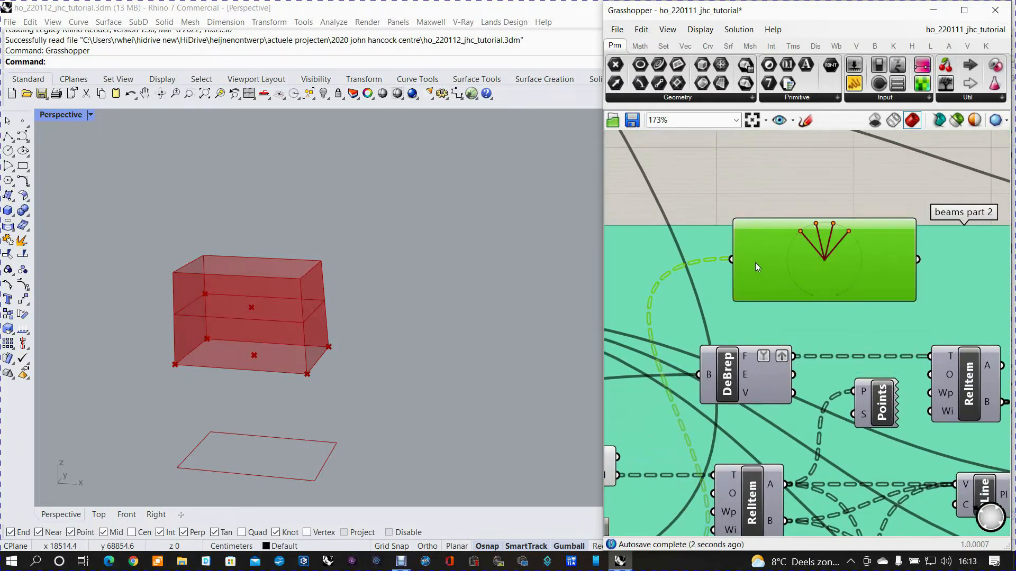
{"action": "double_click", "coordinate": [755, 262]}
{"action": "scroll", "coordinate": [761, 266], "scroll_direction": "down", "scroll_amount": 3}
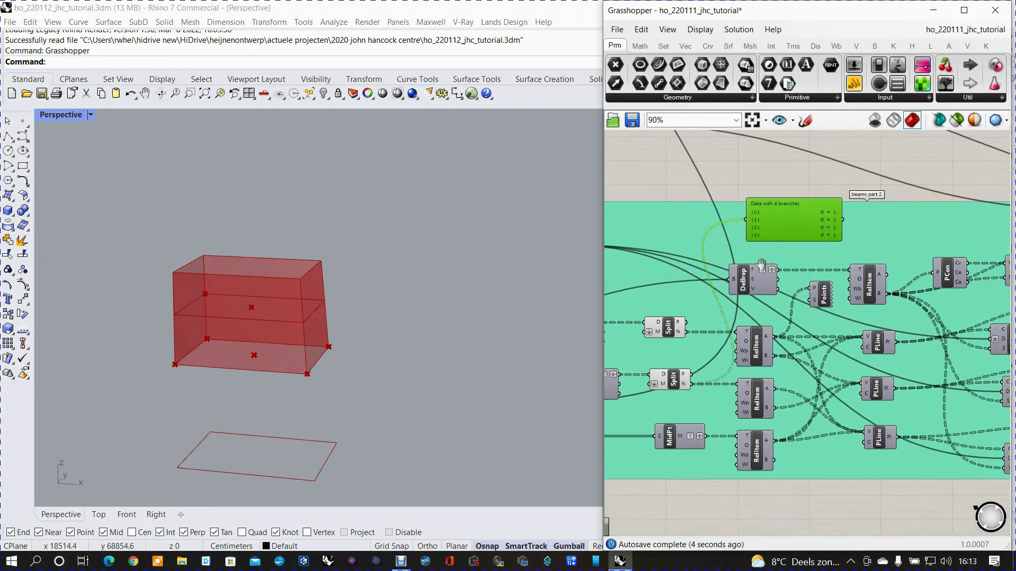
- Turn on the preview of the three stacked Relative Item components fed by the Split and MidPt components
{"action": "scroll", "coordinate": [760, 311], "scroll_direction": "up", "scroll_amount": 3}
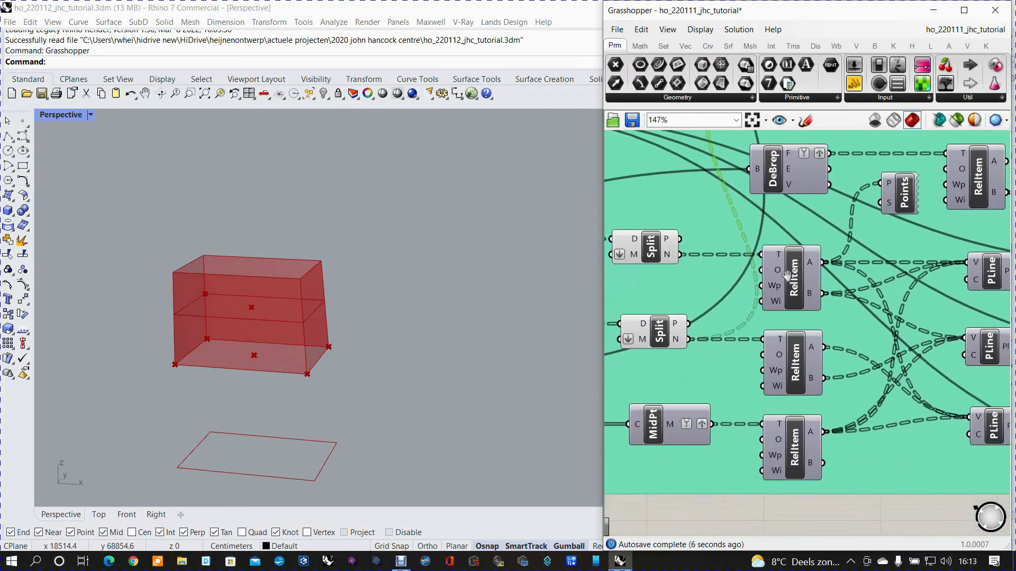
{"action": "left_click", "coordinate": [788, 277]}
{"action": "right_click", "coordinate": [794, 280]}
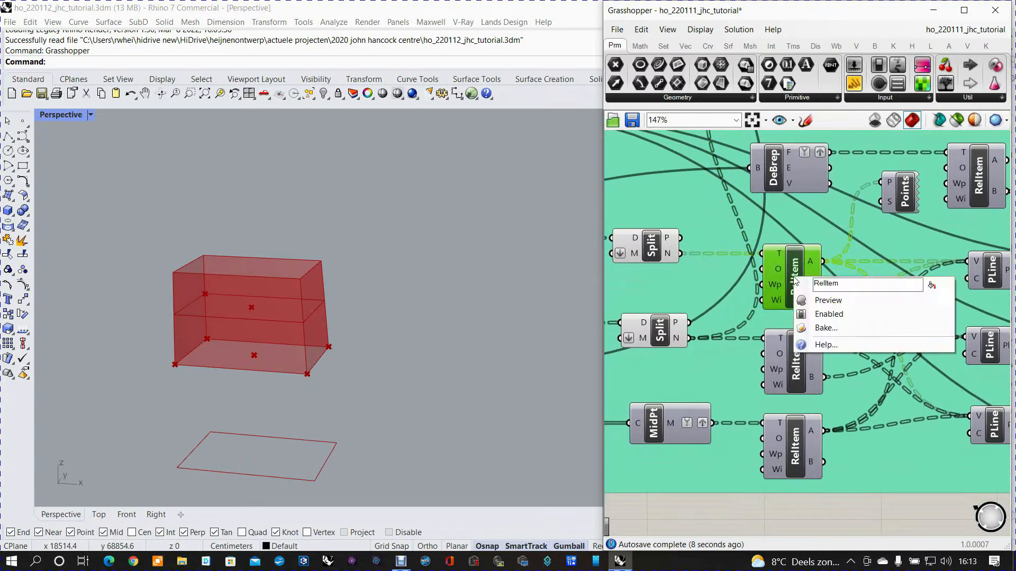
{"action": "left_click", "coordinate": [822, 300]}
{"action": "left_click", "coordinate": [796, 362]}
{"action": "right_click", "coordinate": [797, 360]}
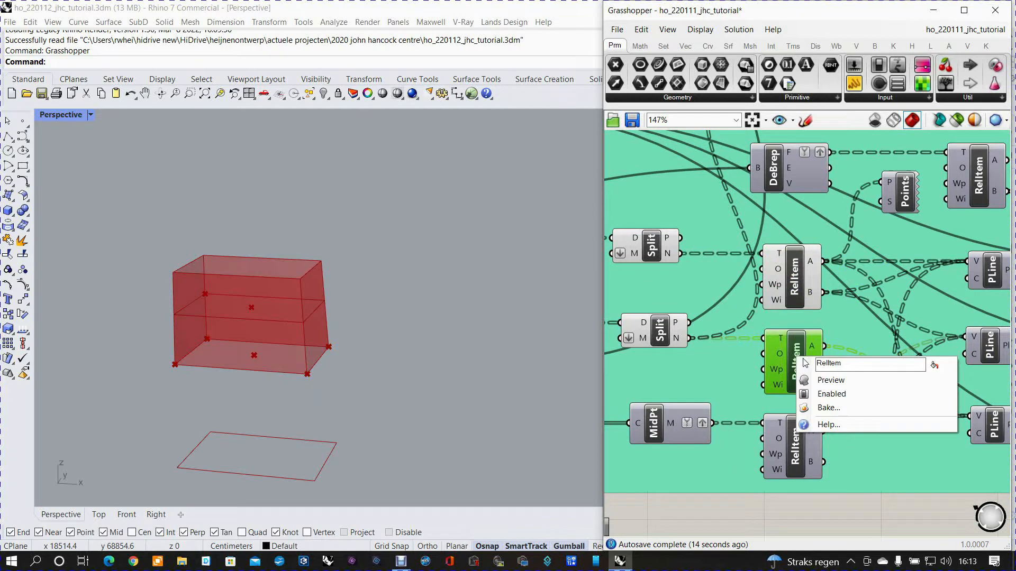
{"action": "left_click", "coordinate": [809, 380]}
{"action": "left_click", "coordinate": [796, 435]}
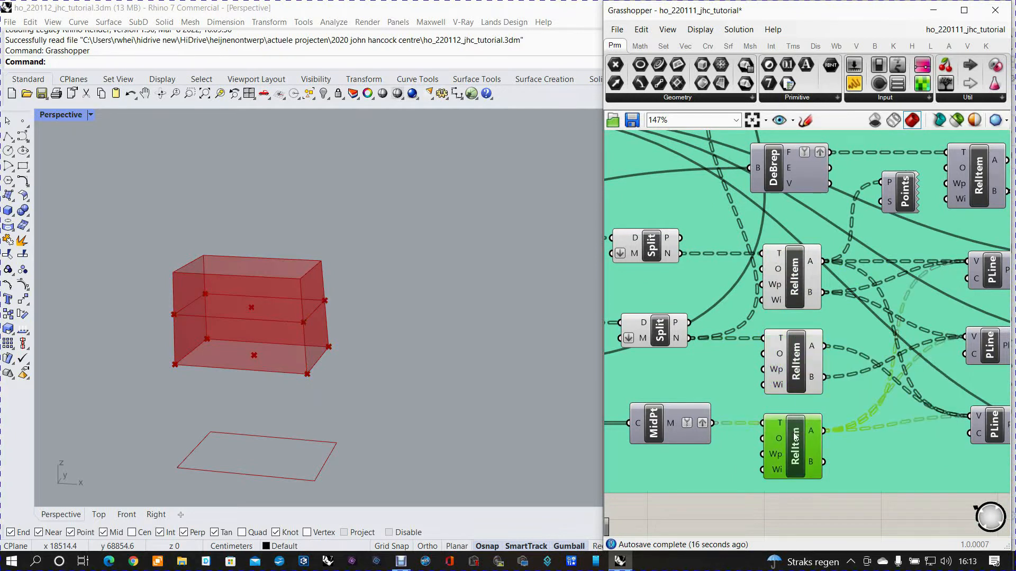
{"action": "right_click", "coordinate": [795, 437]}
{"action": "left_click", "coordinate": [820, 455]}
{"action": "right_click_drag", "start_coordinate": [785, 390], "coordinate": [813, 345]}
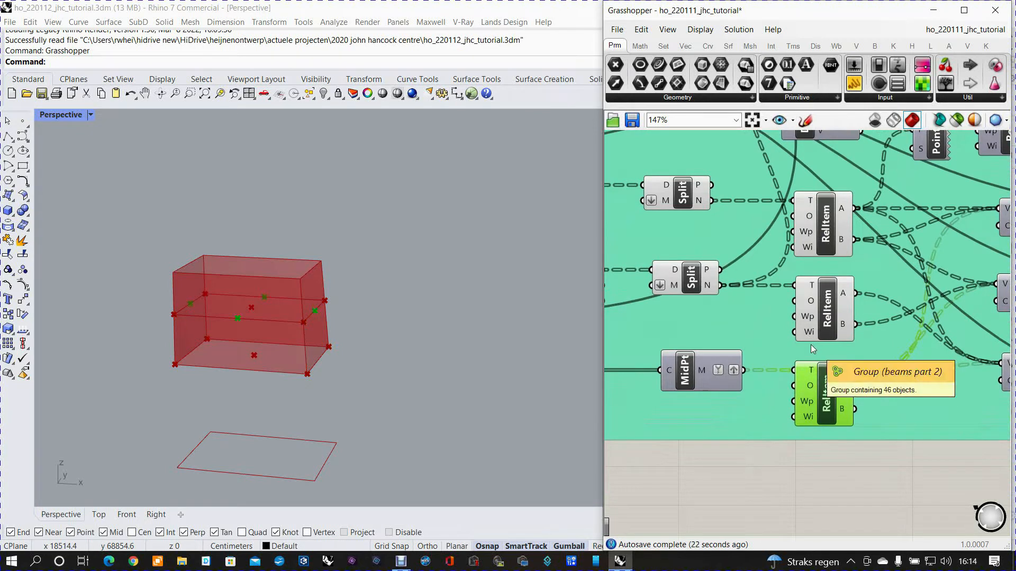
- Examine where the points previewed by the three Relative Item components lie on the loft
{"action": "mouse_move", "coordinate": [814, 303]}
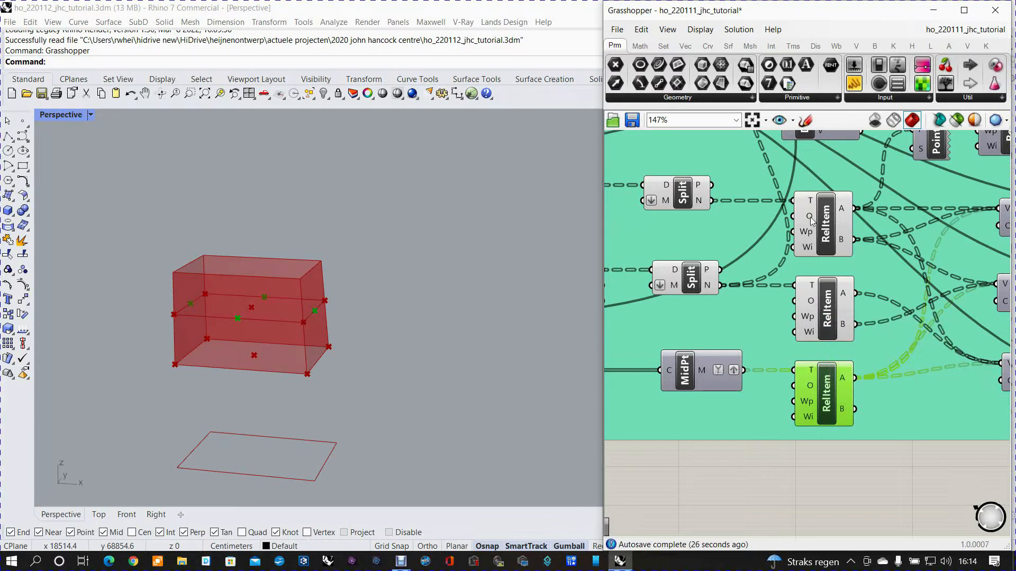
{"action": "mouse_move", "coordinate": [812, 219]}
{"action": "left_click", "coordinate": [481, 324]}
{"action": "right_click_drag", "start_coordinate": [391, 347], "coordinate": [299, 359]}
{"action": "scroll", "coordinate": [295, 358], "scroll_direction": "up", "scroll_amount": 5}
{"action": "scroll", "coordinate": [295, 362], "scroll_direction": "down", "scroll_amount": 5}
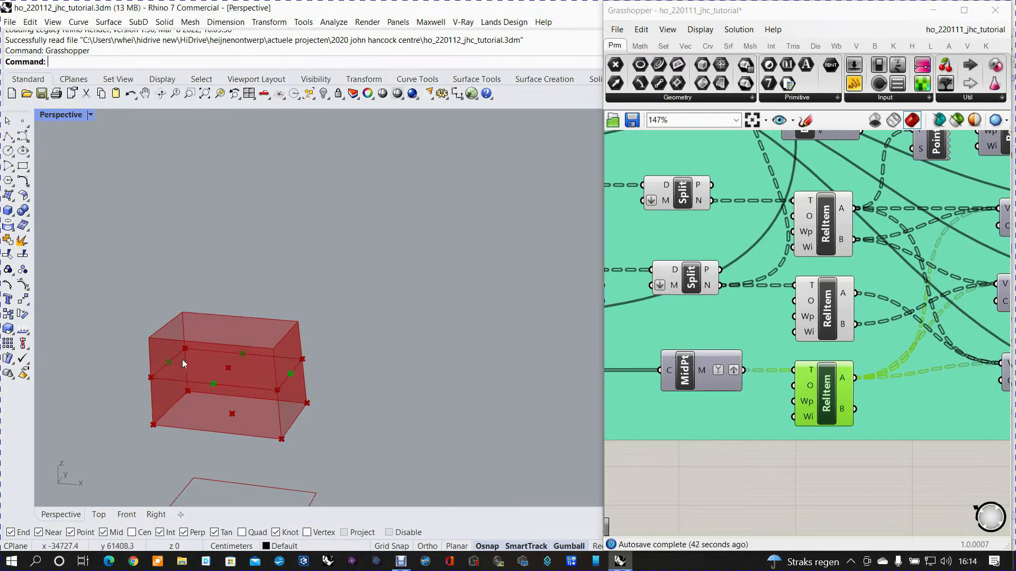
{"action": "scroll", "coordinate": [885, 401], "scroll_direction": "down", "scroll_amount": 3}
{"action": "scroll", "coordinate": [863, 405], "scroll_direction": "up", "scroll_amount": 3}
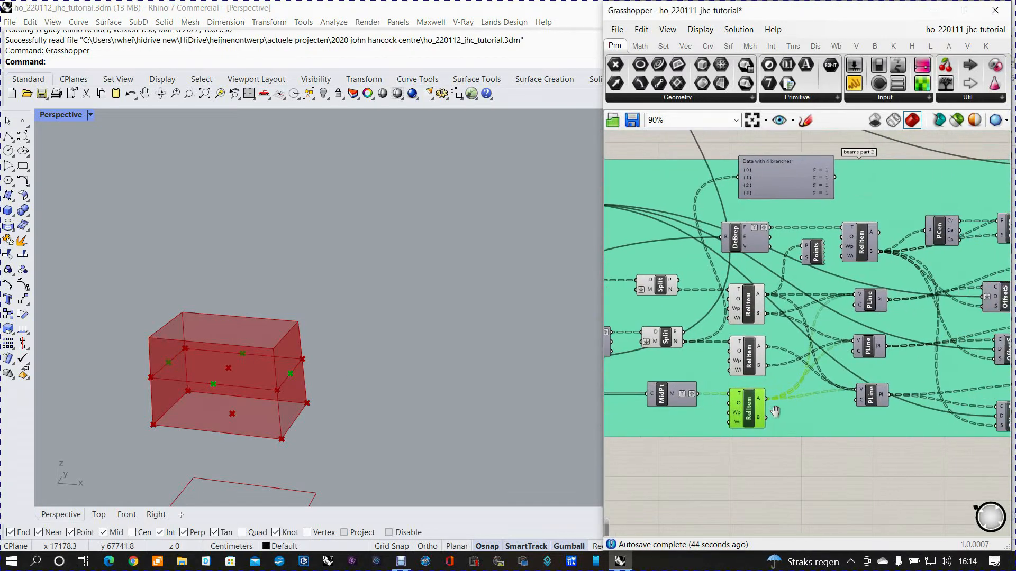
- Switch the preview to wireframe and highlight the middle and upper stacked Relative Item components in turn to compare their points
{"action": "left_click", "coordinate": [735, 335]}
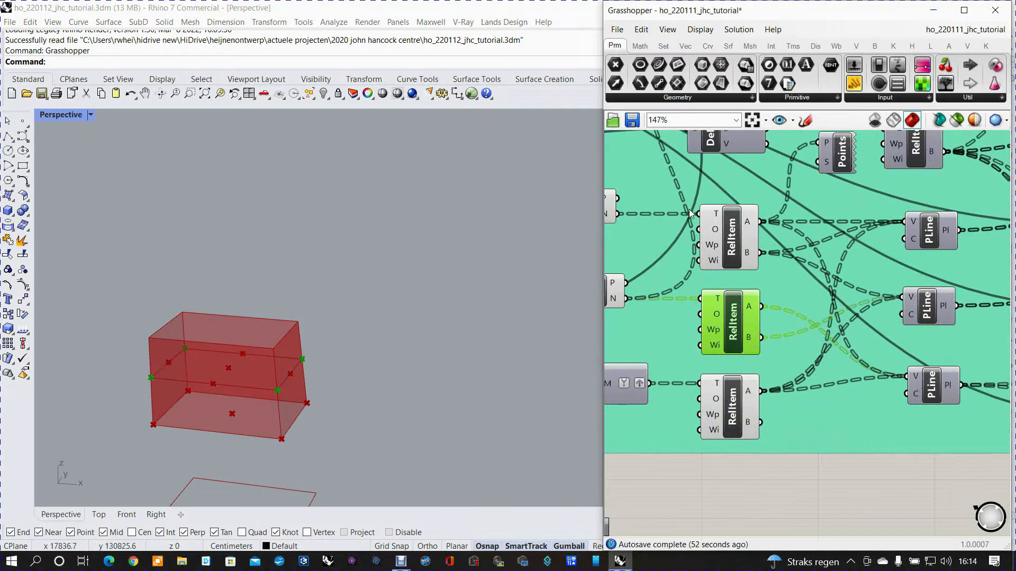
{"action": "left_click", "coordinate": [893, 120]}
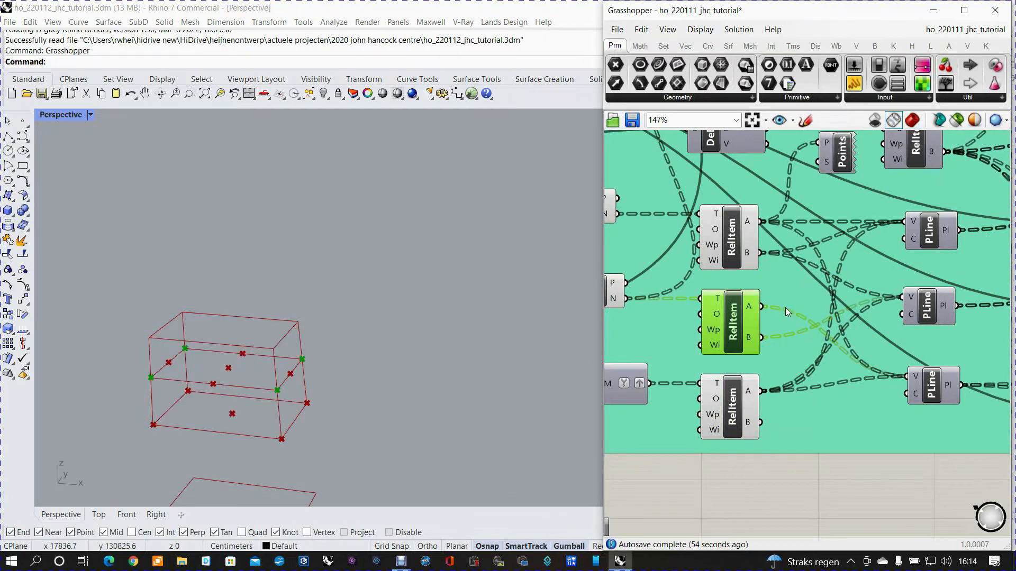
{"action": "right_click_drag", "start_coordinate": [785, 306], "coordinate": [790, 348]}
{"action": "left_click", "coordinate": [737, 280]}
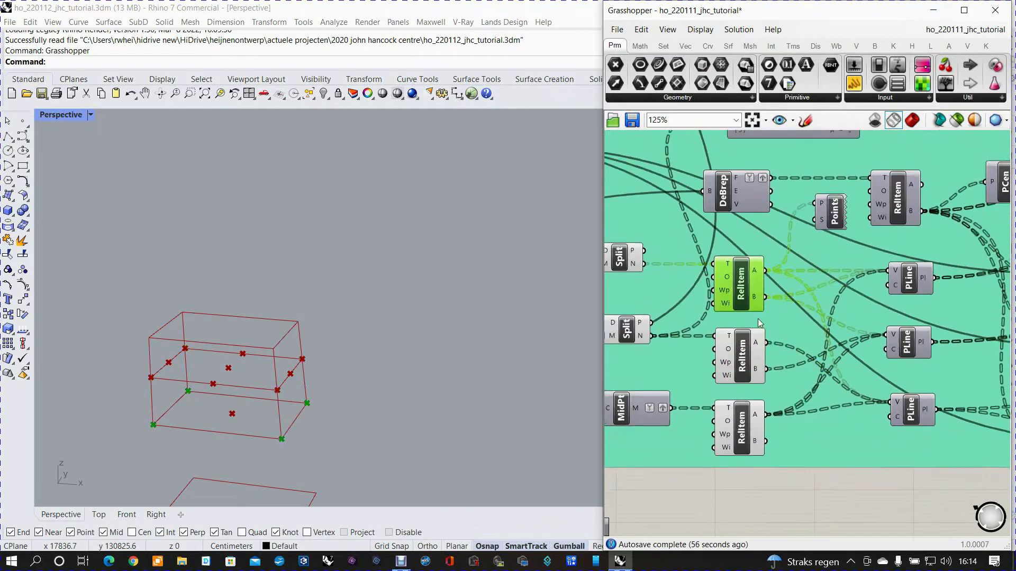
- Turn on the preview of the upper PLine component to show its triangles on the facades
{"action": "scroll", "coordinate": [759, 321], "scroll_direction": "down", "scroll_amount": 2}
{"action": "right_click_drag", "start_coordinate": [793, 355], "coordinate": [730, 384]}
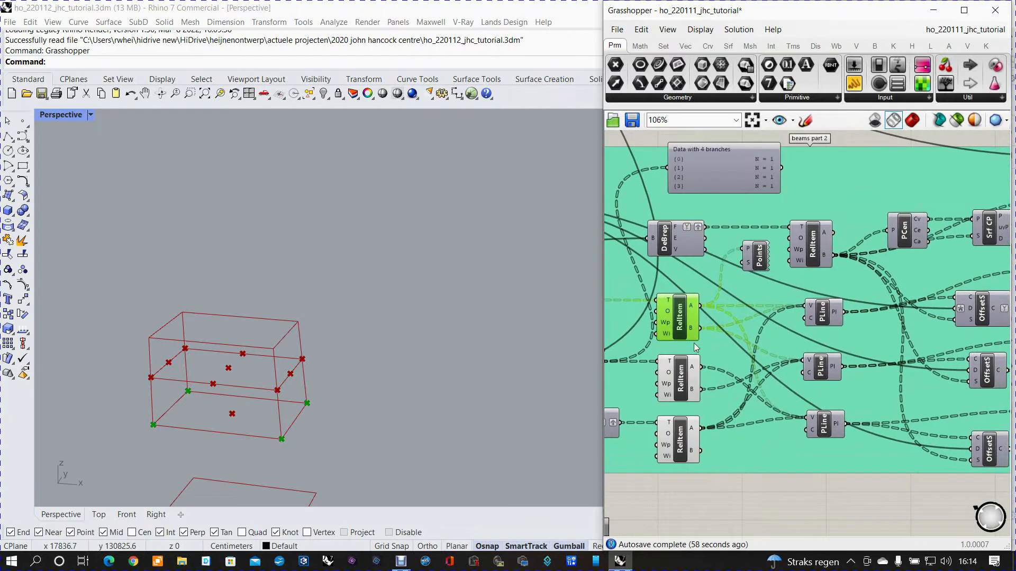
{"action": "scroll", "coordinate": [692, 331], "scroll_direction": "up", "scroll_amount": 2}
{"action": "scroll", "coordinate": [717, 339], "scroll_direction": "down", "scroll_amount": 2}
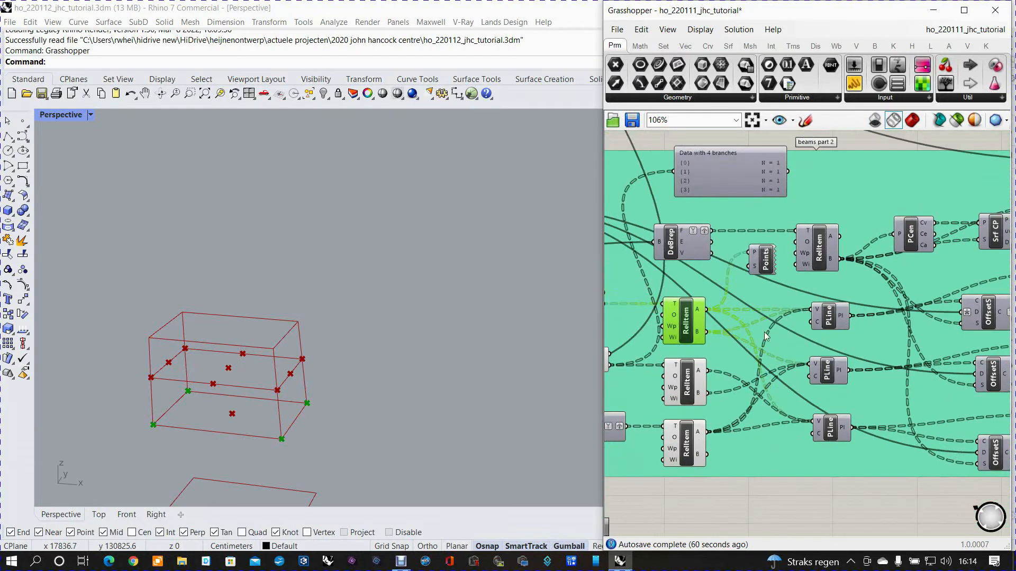
{"action": "scroll", "coordinate": [822, 319], "scroll_direction": "up", "scroll_amount": 3}
{"action": "left_click", "coordinate": [837, 317]}
{"action": "right_click", "coordinate": [838, 317]}
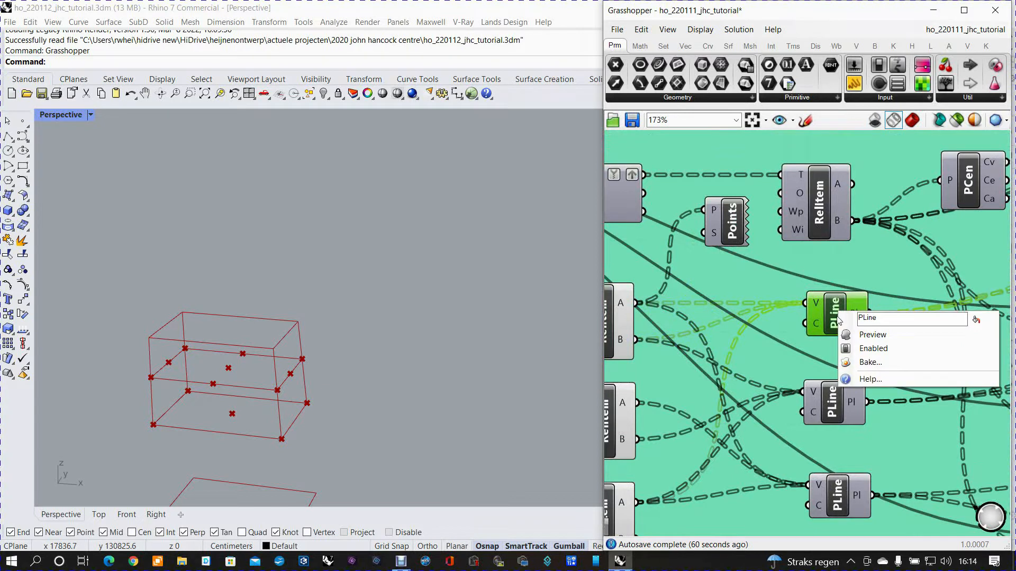
{"action": "left_click", "coordinate": [852, 335]}
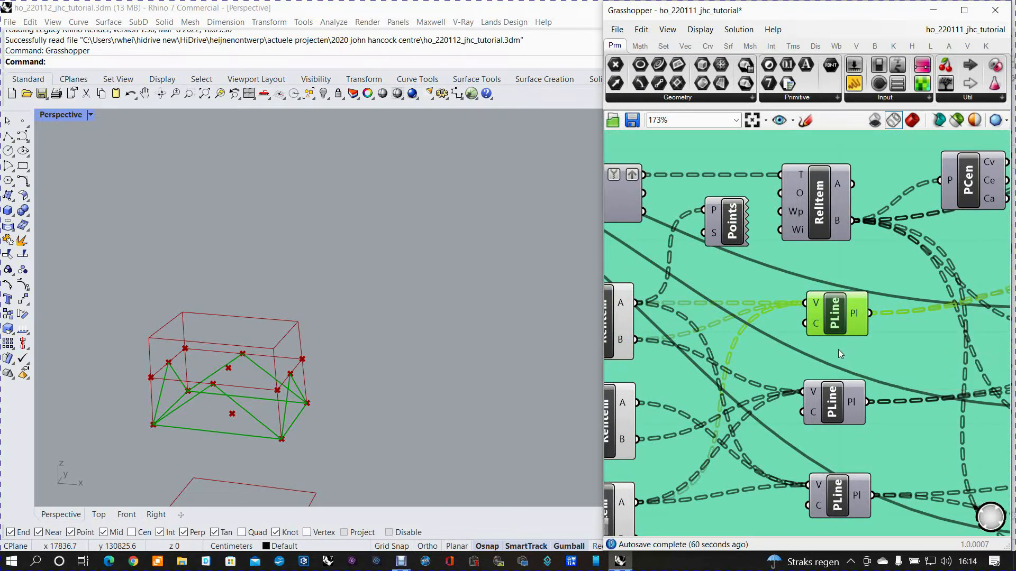
{"action": "right_click_drag", "start_coordinate": [823, 221], "coordinate": [914, 248]}
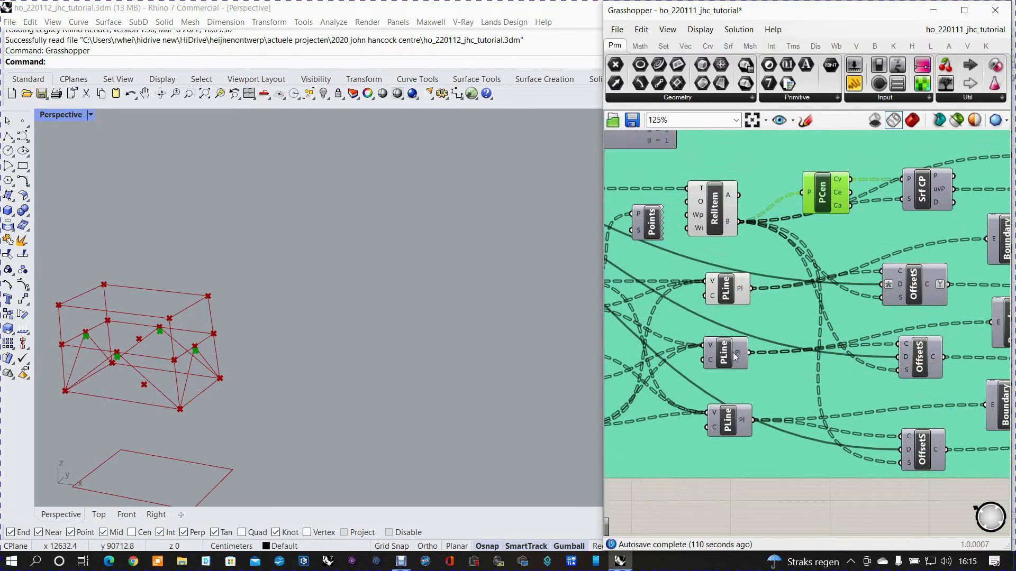
- Turn on the preview of the middle and lower PLine components
{"action": "left_click", "coordinate": [725, 350]}
{"action": "right_click", "coordinate": [728, 349]}
{"action": "left_click", "coordinate": [741, 372]}
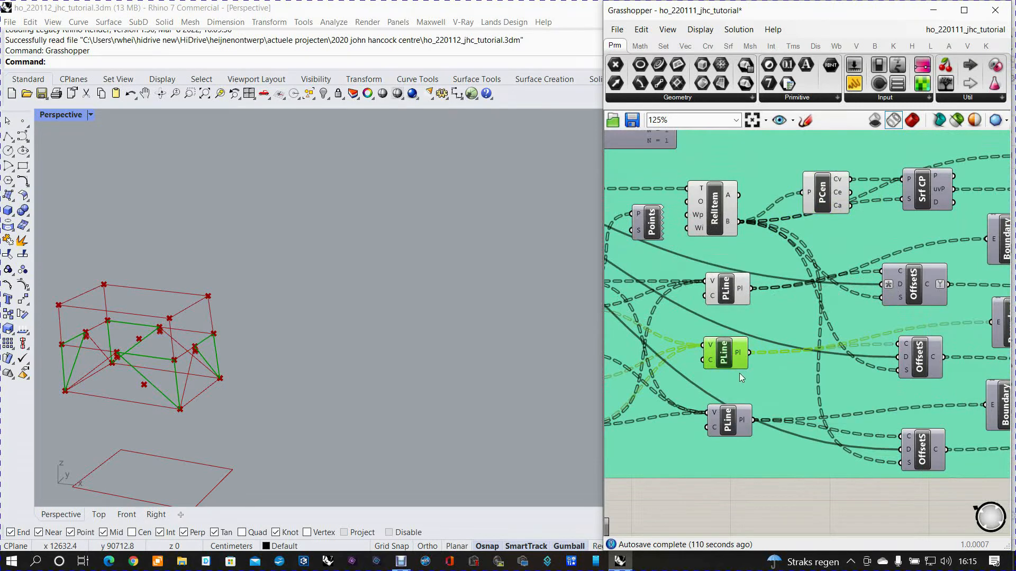
{"action": "right_click_drag", "start_coordinate": [738, 373], "coordinate": [770, 279]}
{"action": "left_click", "coordinate": [760, 330]}
{"action": "right_click", "coordinate": [759, 328]}
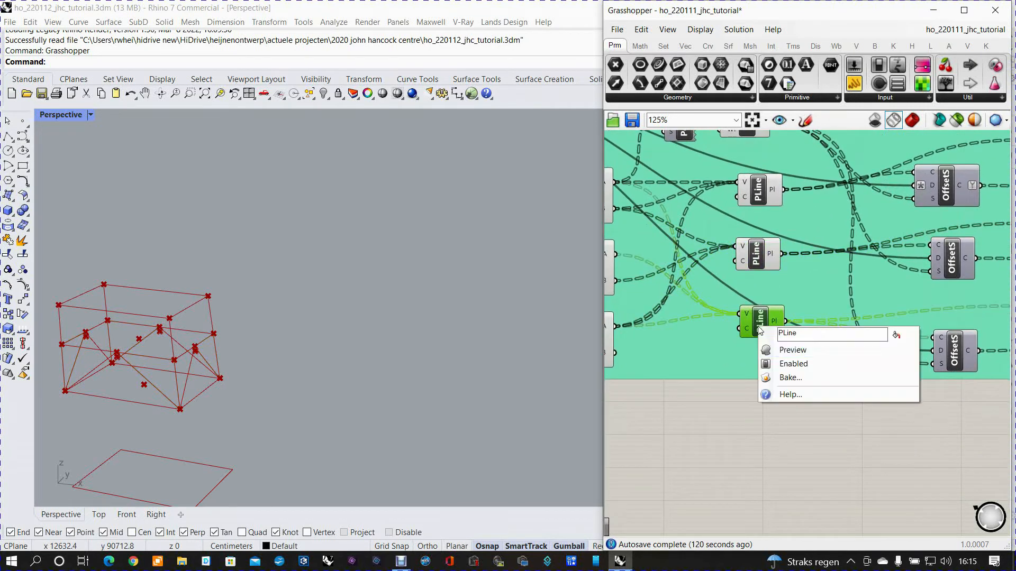
{"action": "left_click", "coordinate": [783, 349]}
- Turn on the preview of the three OffsetS components to show the offset curves inside the triangles
{"action": "right_click_drag", "start_coordinate": [792, 322], "coordinate": [728, 358]}
{"action": "left_click", "coordinate": [890, 231]}
{"action": "right_click", "coordinate": [888, 231]}
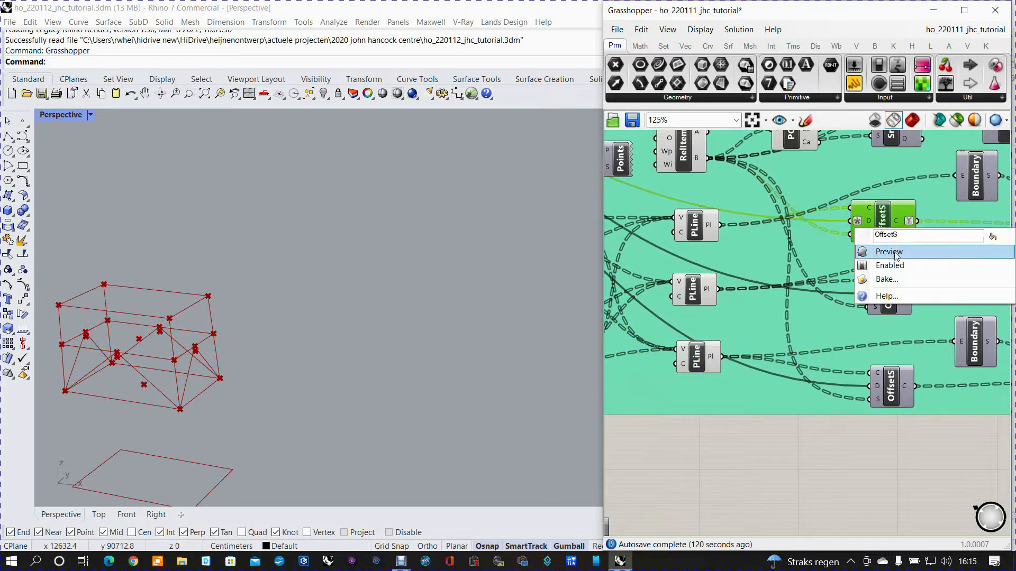
{"action": "left_click", "coordinate": [894, 252]}
{"action": "left_click", "coordinate": [893, 291]}
{"action": "right_click", "coordinate": [891, 290]}
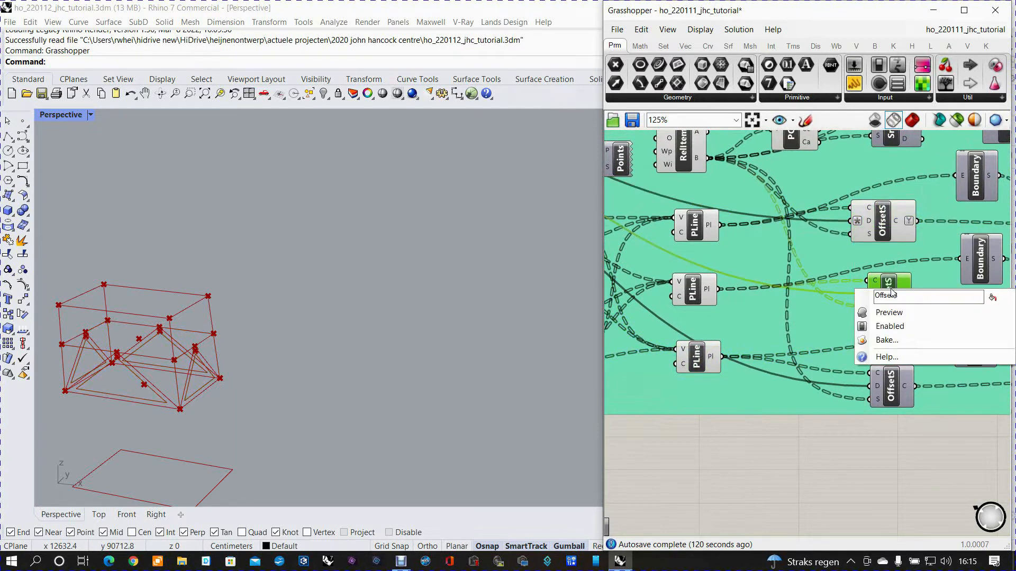
{"action": "left_click", "coordinate": [894, 311]}
{"action": "right_click_drag", "start_coordinate": [884, 323], "coordinate": [867, 255]}
{"action": "left_click", "coordinate": [875, 314]}
{"action": "right_click", "coordinate": [876, 312]}
{"action": "left_click", "coordinate": [887, 332]}
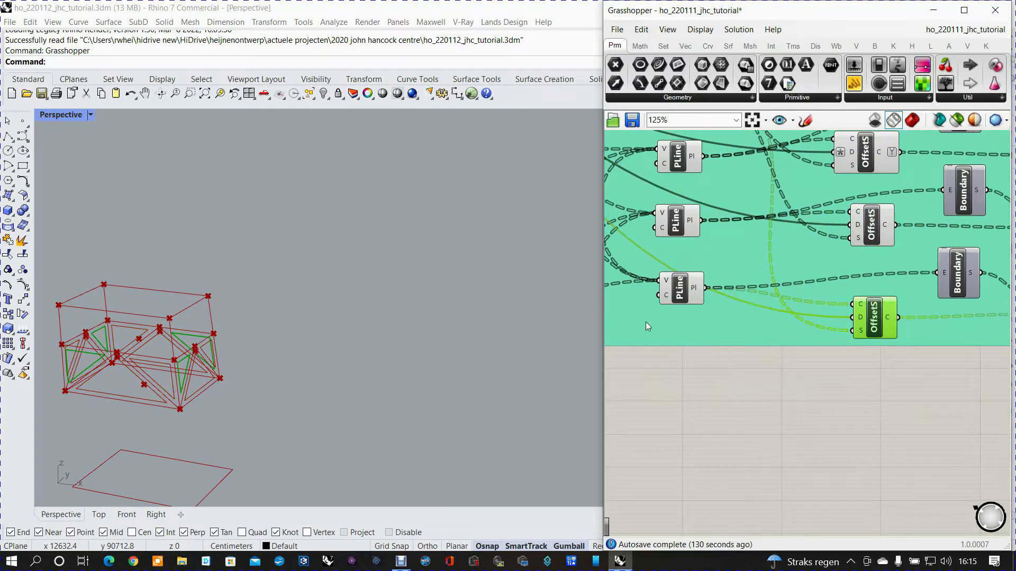
- Turn on the preview of the three Boundary components and inspect their outlines against the offset curves up close
{"action": "right_click_drag", "start_coordinate": [919, 316], "coordinate": [864, 366]}
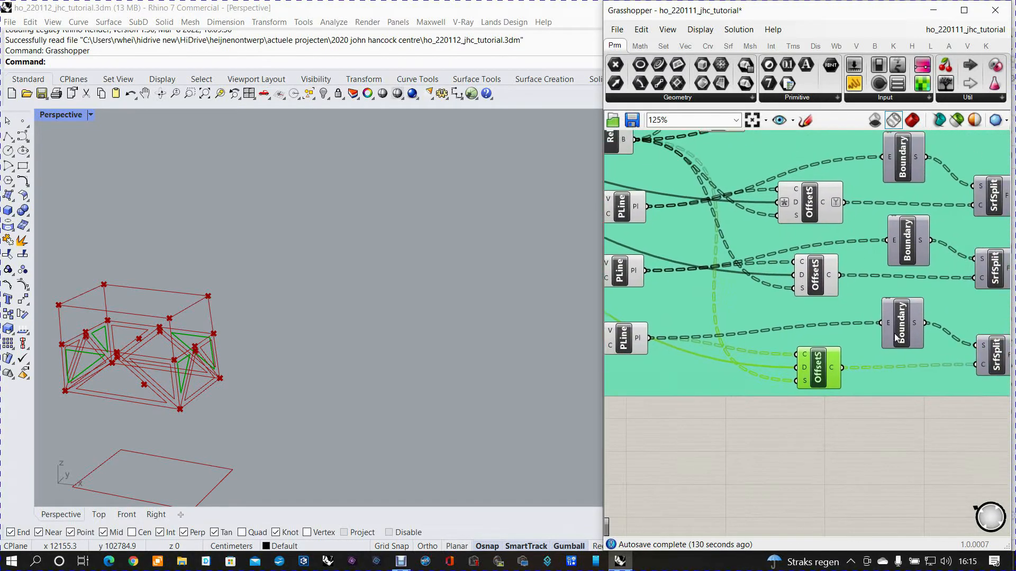
{"action": "left_click", "coordinate": [905, 328]}
{"action": "right_click", "coordinate": [905, 328]}
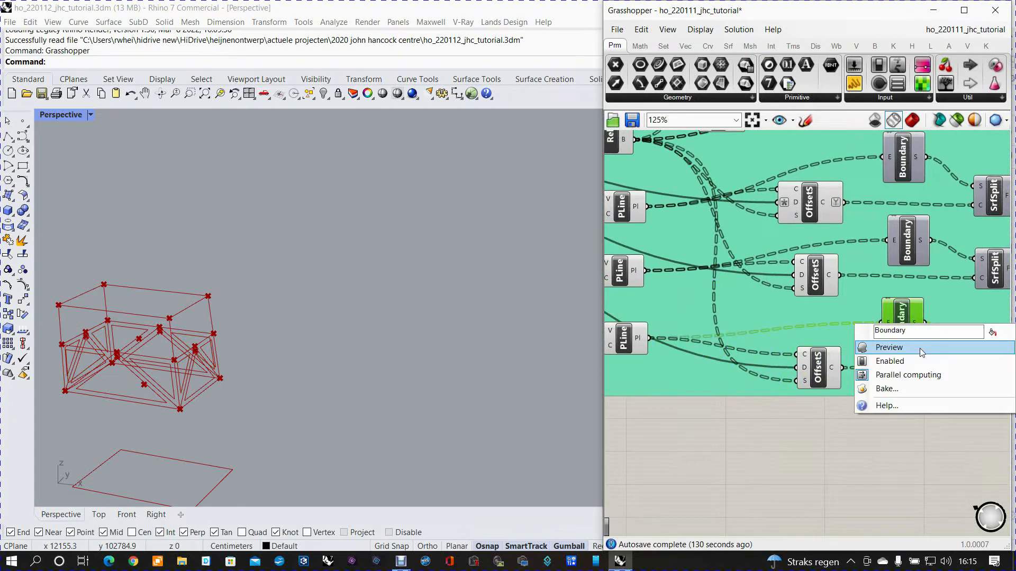
{"action": "left_click", "coordinate": [919, 348]}
{"action": "left_click", "coordinate": [904, 236]}
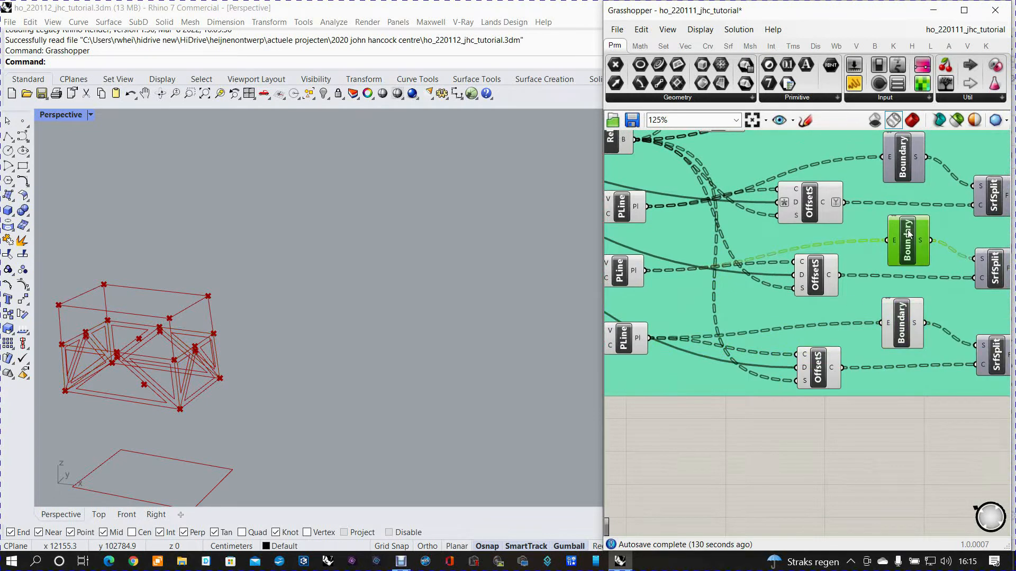
{"action": "right_click", "coordinate": [908, 233]}
{"action": "left_click", "coordinate": [911, 253]}
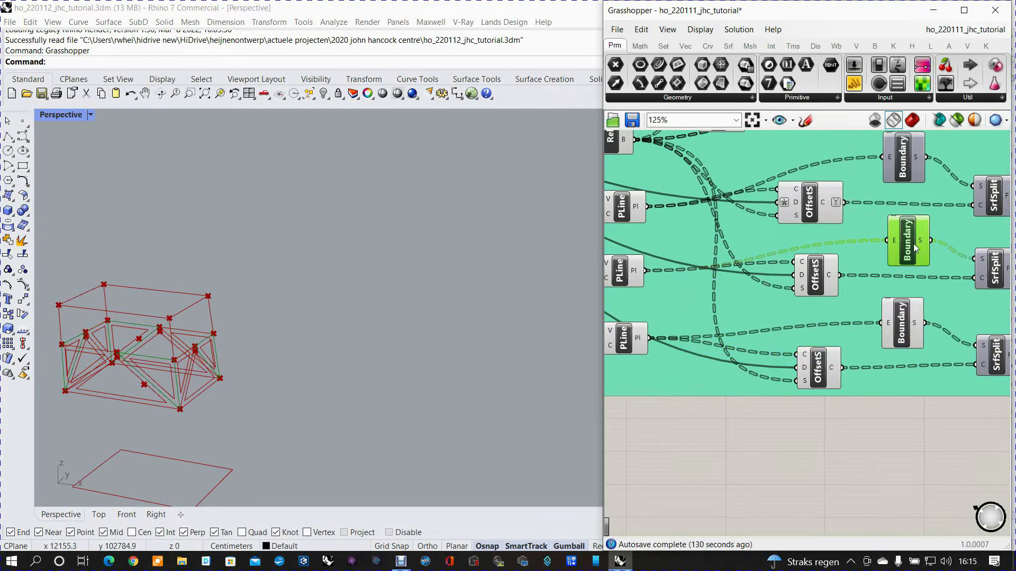
{"action": "left_click", "coordinate": [910, 169]}
{"action": "right_click", "coordinate": [907, 160]}
{"action": "left_click", "coordinate": [916, 182]}
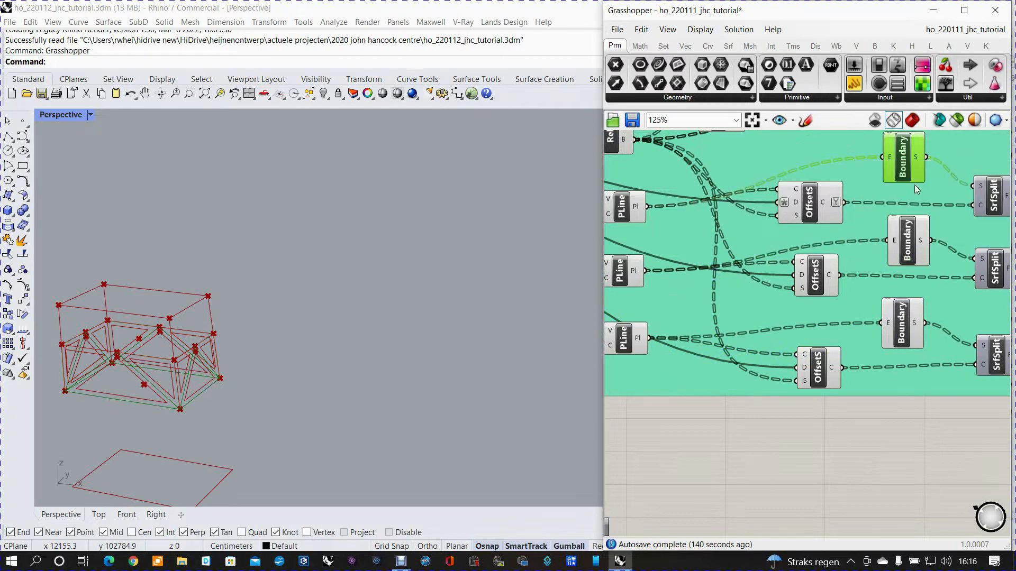
{"action": "mouse_move", "coordinate": [538, 345]}
{"action": "right_mouse_down"}
{"action": "mouse_move", "coordinate": [550, 344]}
{"action": "mouse_move", "coordinate": [539, 347]}
{"action": "right_mouse_up"}
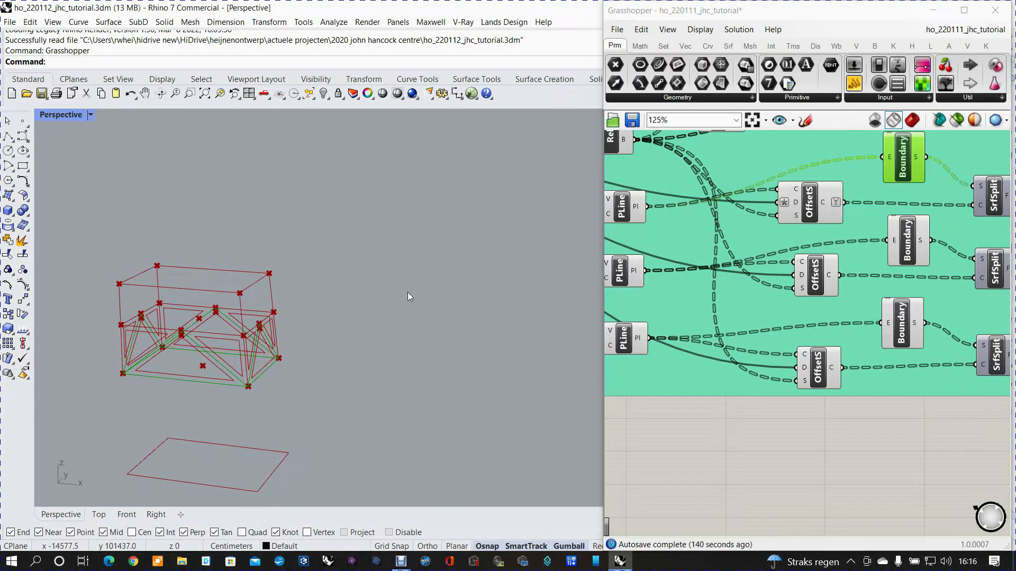
{"action": "right_click_drag", "start_coordinate": [880, 306], "coordinate": [835, 308]}
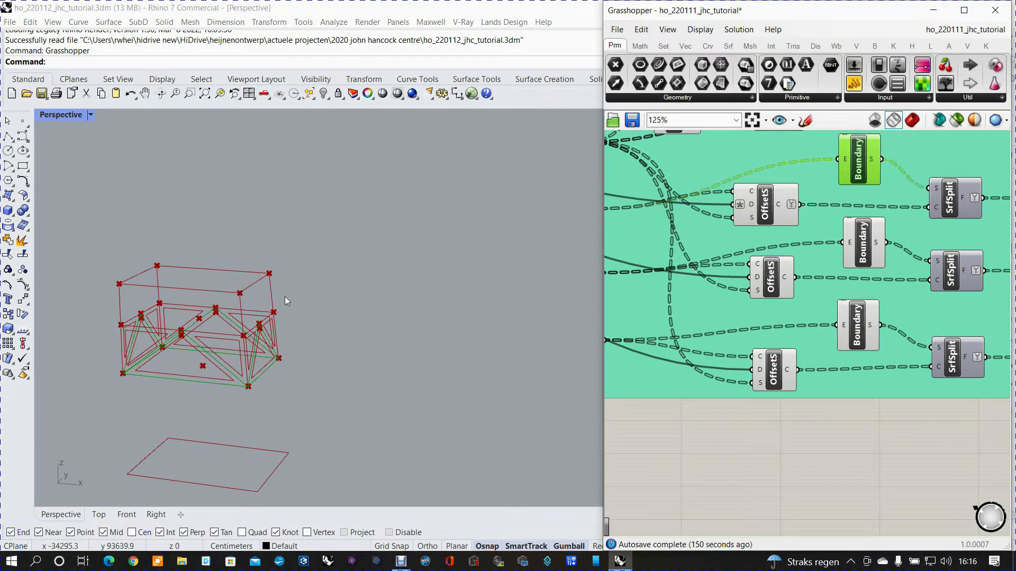
{"action": "scroll", "coordinate": [269, 349], "scroll_direction": "up", "scroll_amount": 5}
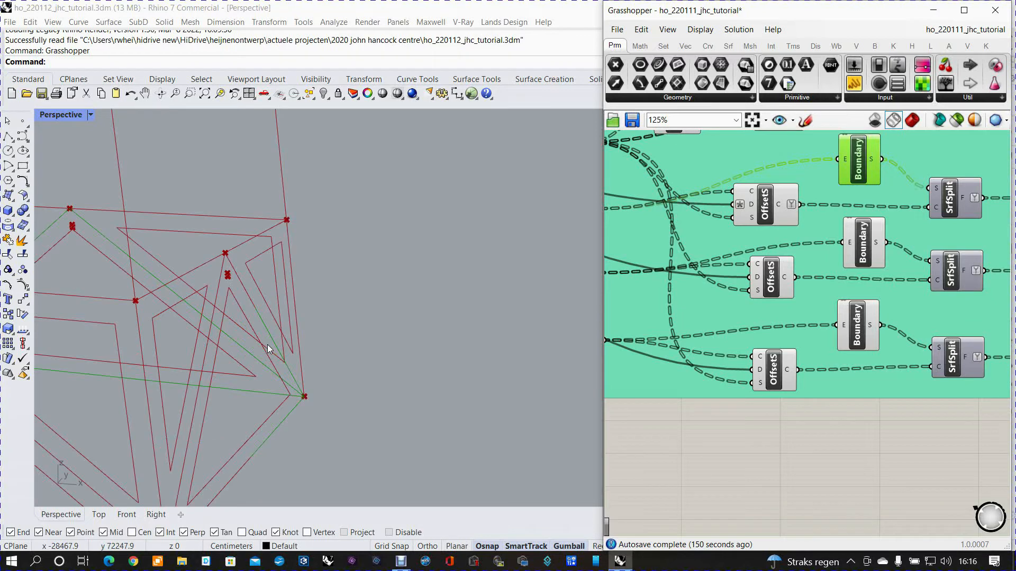
{"action": "scroll", "coordinate": [217, 344], "scroll_direction": "down", "scroll_amount": 5}
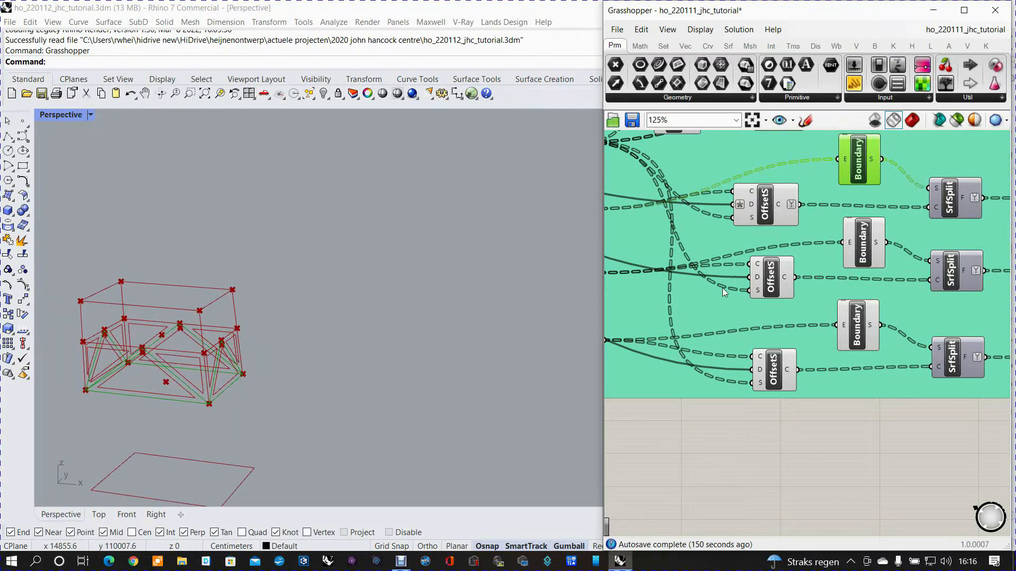
- Turn on the preview of the three SrfSplit components that split the boundary surfaces with the offset curves
{"action": "right_click_drag", "start_coordinate": [895, 264], "coordinate": [839, 315]}
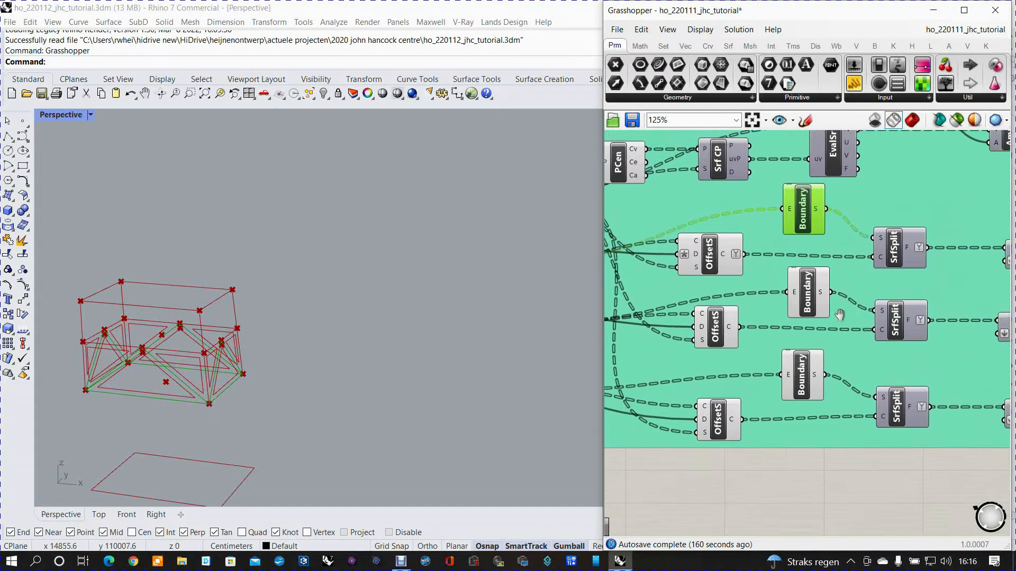
{"action": "left_click", "coordinate": [891, 253]}
{"action": "right_click", "coordinate": [891, 253]}
{"action": "left_click", "coordinate": [895, 273]}
{"action": "left_click", "coordinate": [900, 316]}
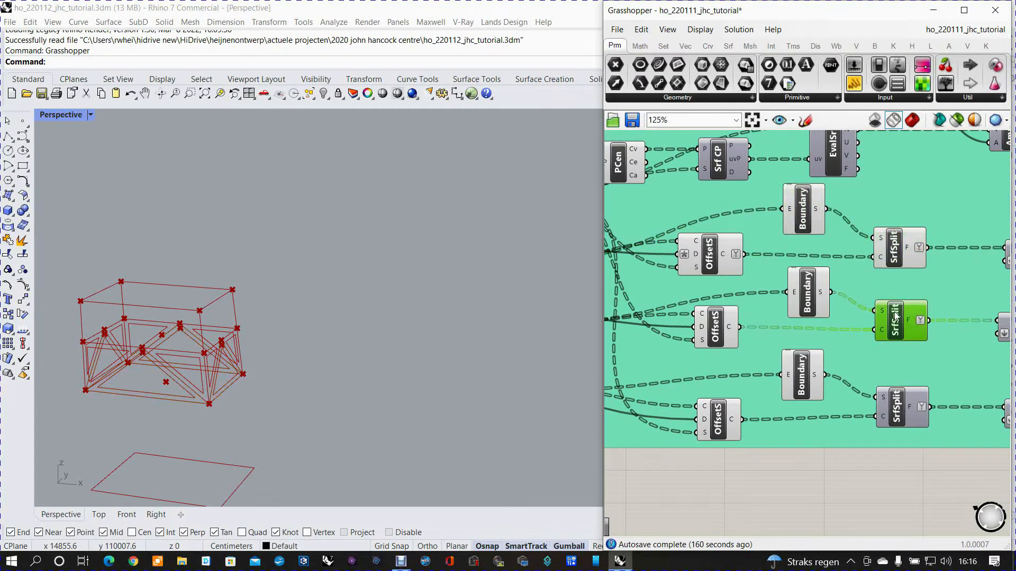
{"action": "right_click", "coordinate": [899, 316]}
{"action": "left_click", "coordinate": [899, 336]}
{"action": "left_click", "coordinate": [897, 404]}
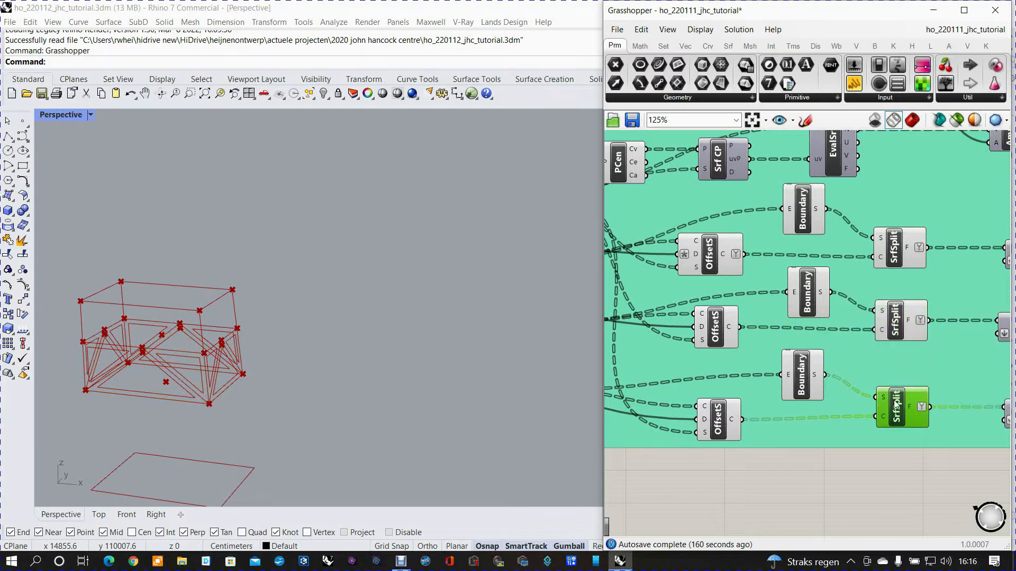
{"action": "right_click", "coordinate": [897, 404]}
{"action": "left_click", "coordinate": [899, 422]}
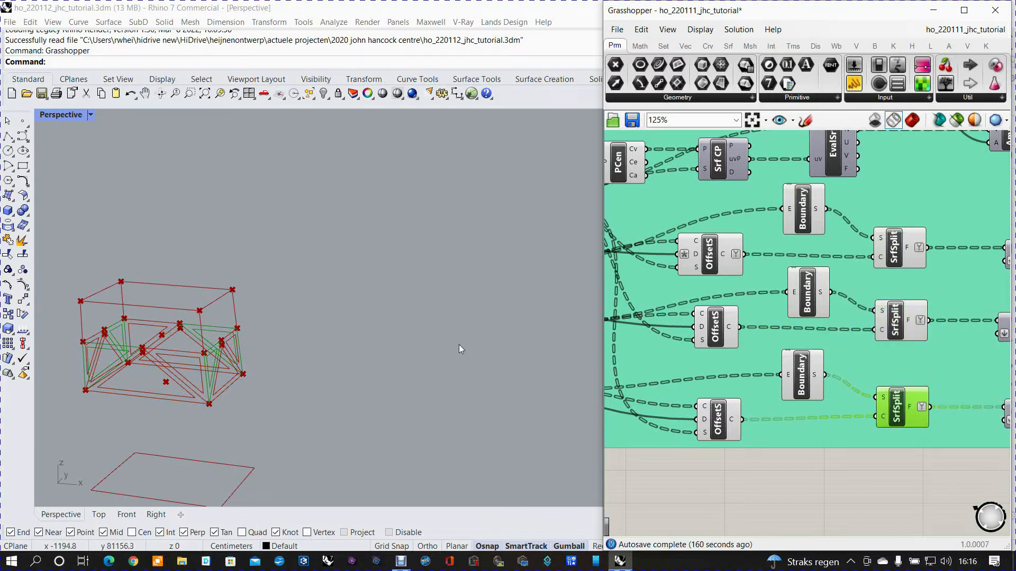
{"action": "scroll", "coordinate": [774, 366], "scroll_direction": "down", "scroll_amount": 2}
{"action": "right_click_drag", "start_coordinate": [833, 359], "coordinate": [739, 363]}
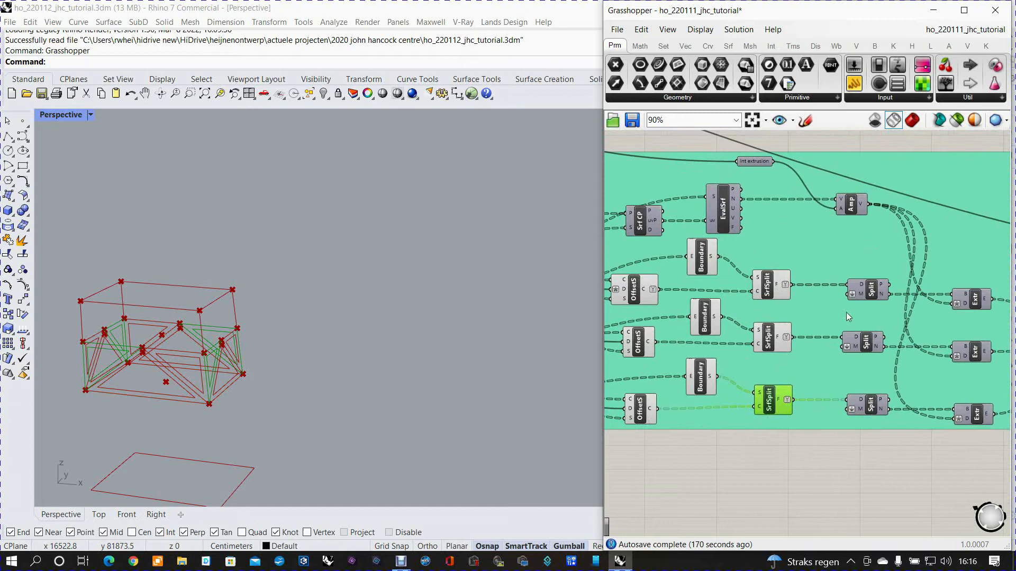
- Highlight the upper SrfSplit component's result and examine the split triangle surfaces against those of the lower one
{"action": "scroll", "coordinate": [847, 310], "scroll_direction": "up", "scroll_amount": 2}
{"action": "mouse_move", "coordinate": [399, 321]}
{"action": "right_mouse_down"}
{"action": "mouse_move", "coordinate": [374, 335]}
{"action": "mouse_move", "coordinate": [393, 329]}
{"action": "right_mouse_up"}
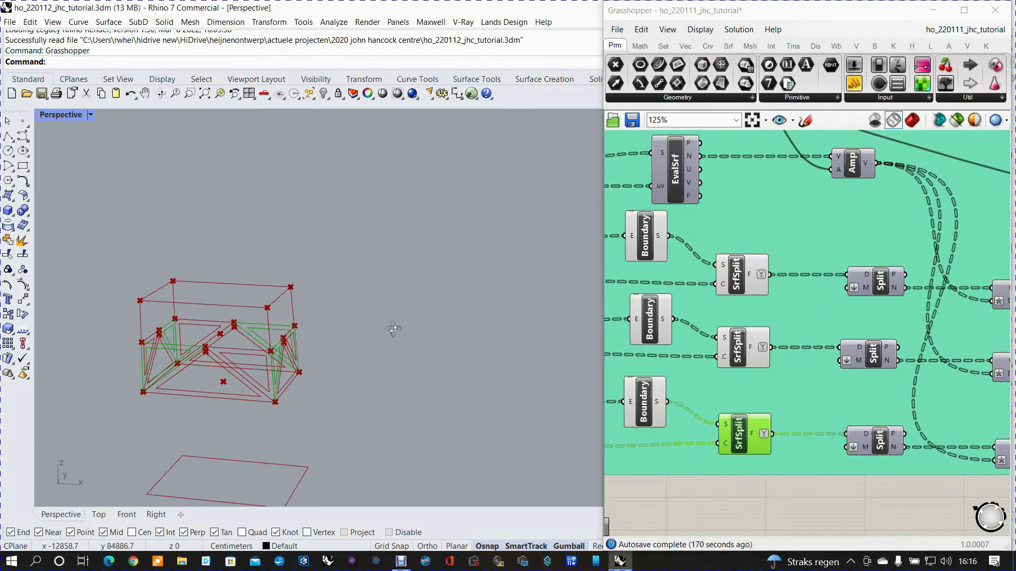
{"action": "scroll", "coordinate": [258, 350], "scroll_direction": "up", "scroll_amount": 3}
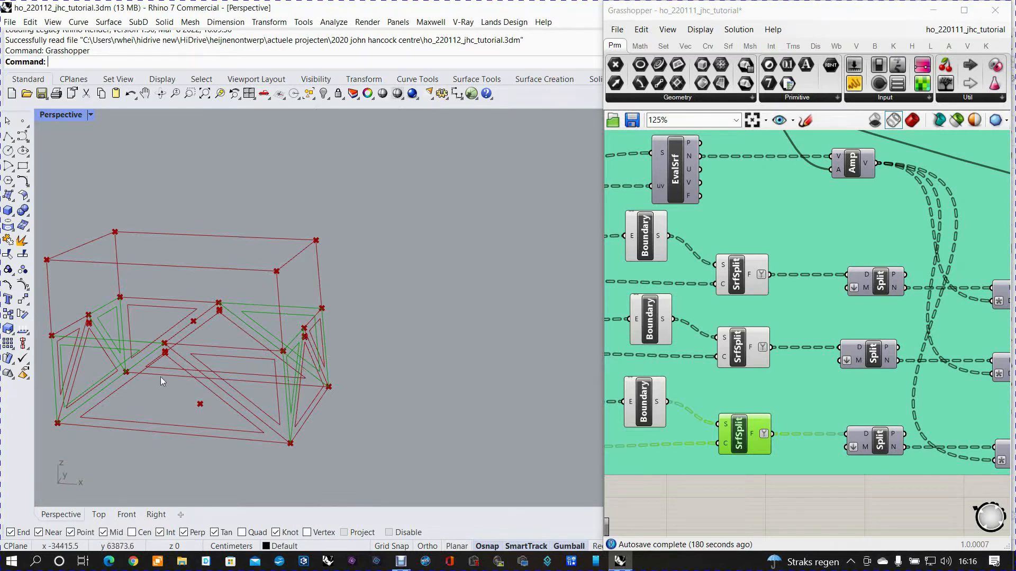
{"action": "left_click", "coordinate": [733, 273]}
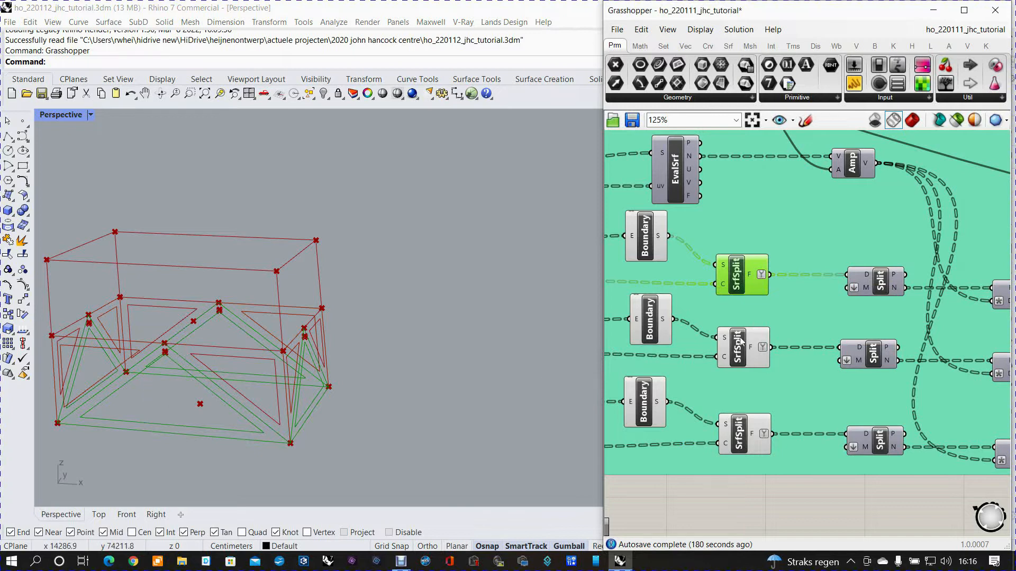
- Turn on the preview of the three Split components that follow the SrfSplit components
{"action": "right_click_drag", "start_coordinate": [849, 335], "coordinate": [707, 324]}
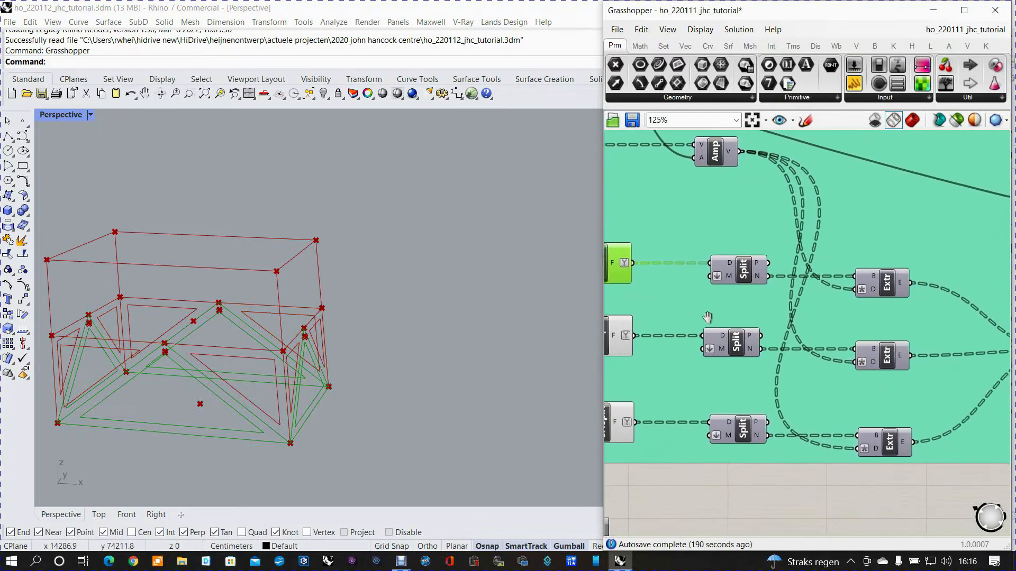
{"action": "left_click", "coordinate": [737, 274]}
{"action": "right_click", "coordinate": [737, 274]}
{"action": "left_click", "coordinate": [757, 298]}
{"action": "left_click", "coordinate": [733, 340]}
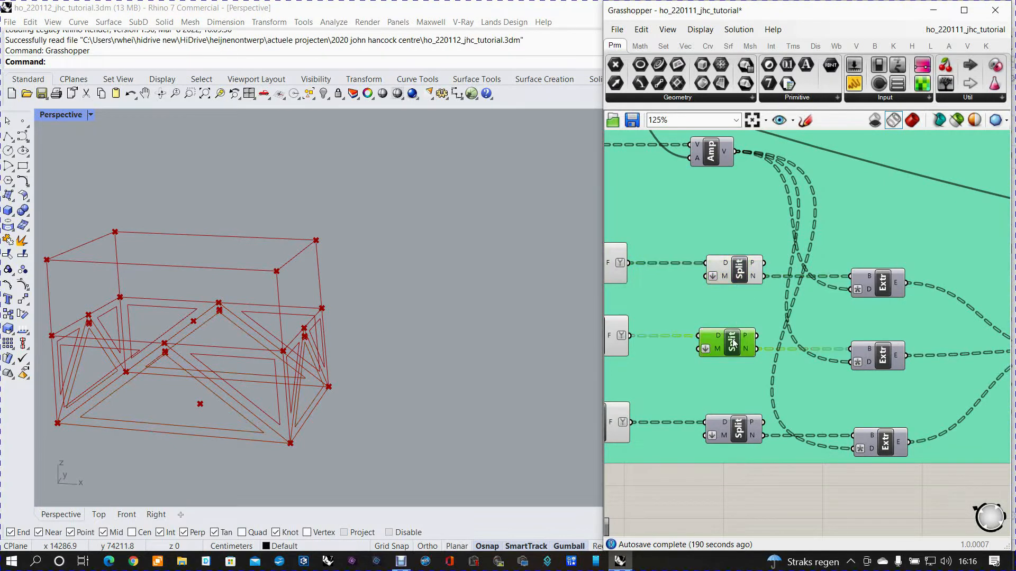
{"action": "right_click", "coordinate": [733, 339]}
{"action": "left_click", "coordinate": [746, 363]}
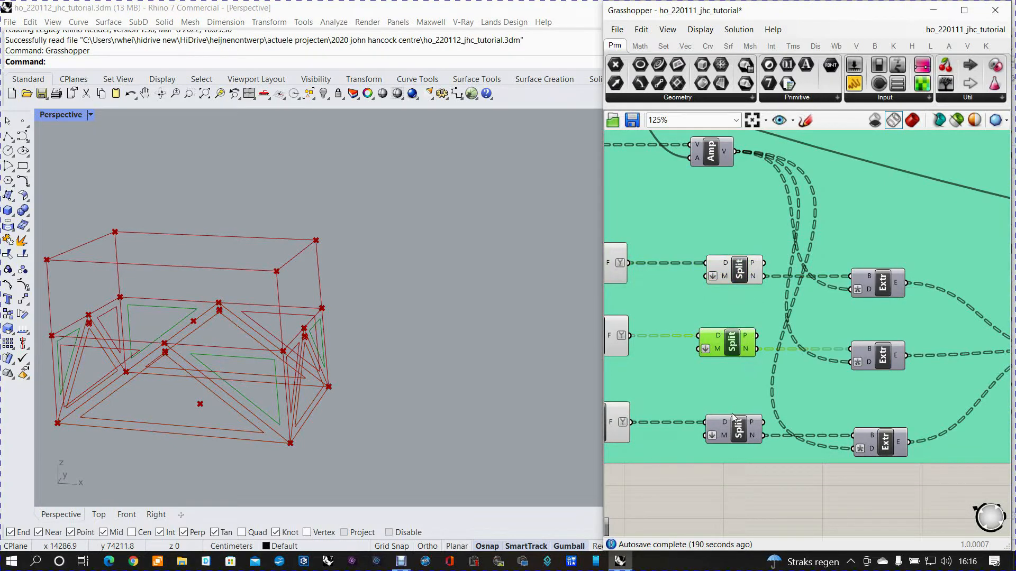
{"action": "left_click", "coordinate": [738, 428]}
{"action": "right_click", "coordinate": [738, 429]}
{"action": "left_click", "coordinate": [755, 446]}
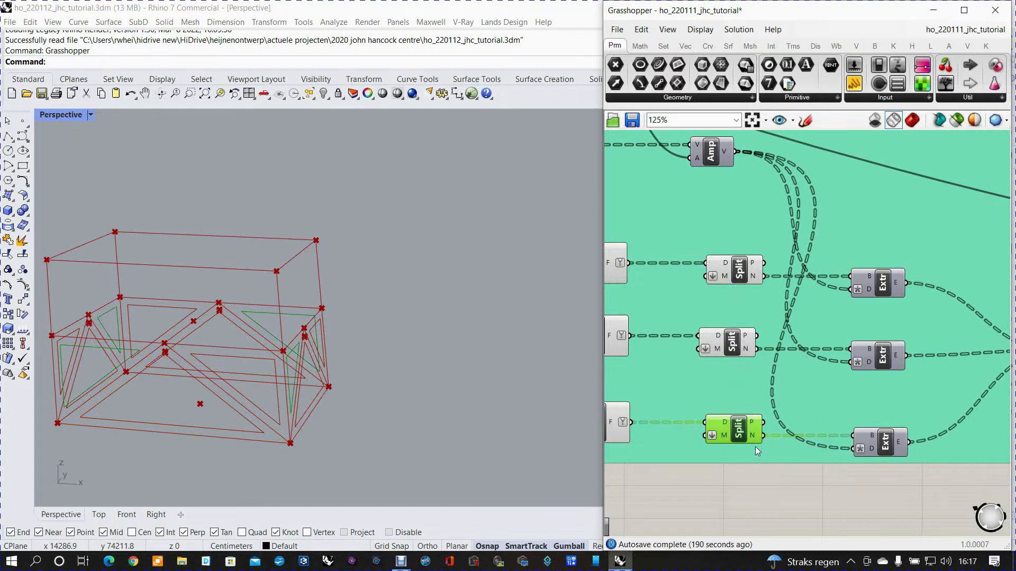
- Toggle the upper Split component's preview off and on again and examine its triangle surfaces up close
{"action": "left_click", "coordinate": [737, 273]}
{"action": "right_click", "coordinate": [737, 272]}
{"action": "left_click", "coordinate": [750, 293]}
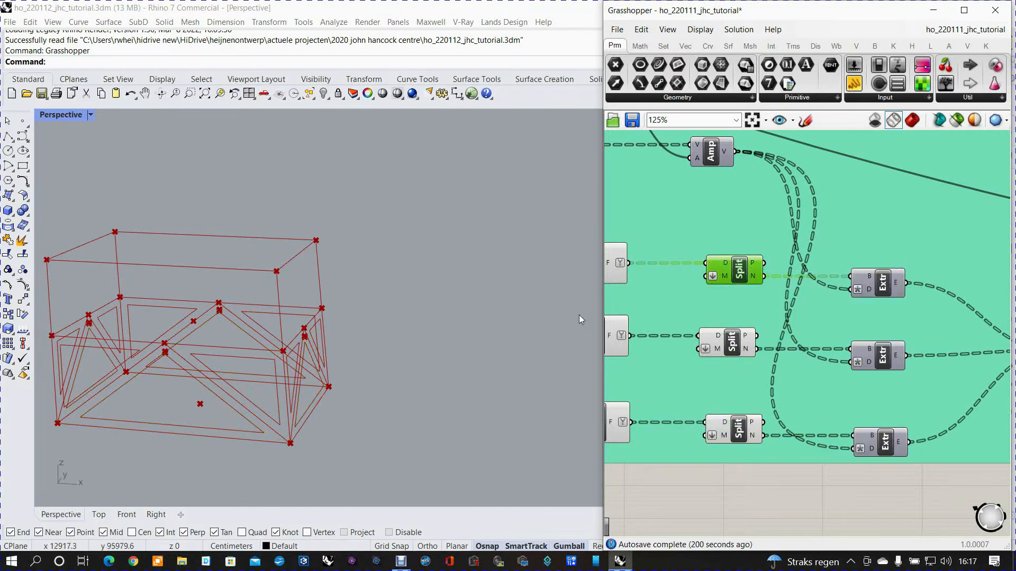
{"action": "right_click", "coordinate": [739, 273]}
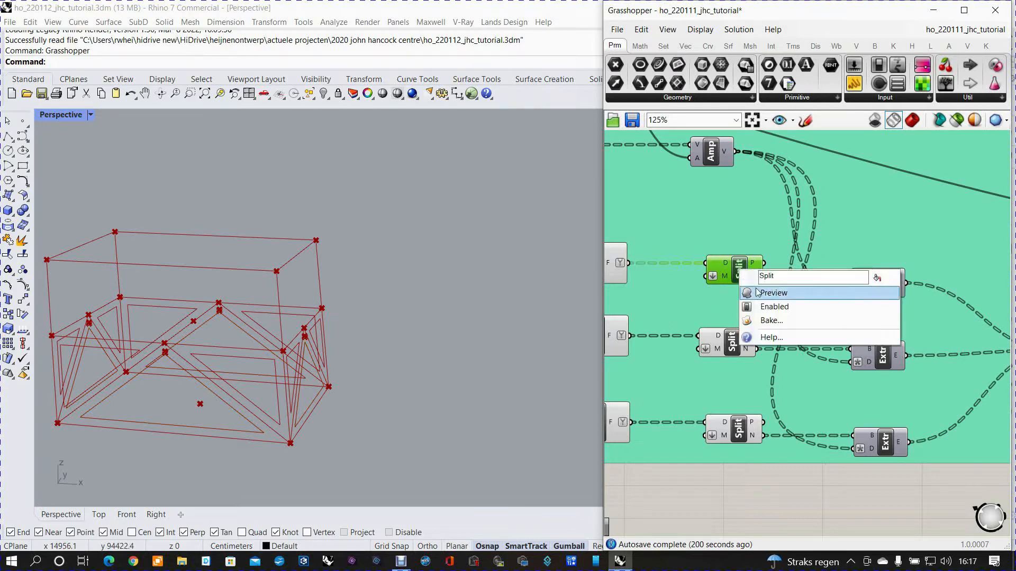
{"action": "left_click", "coordinate": [758, 290]}
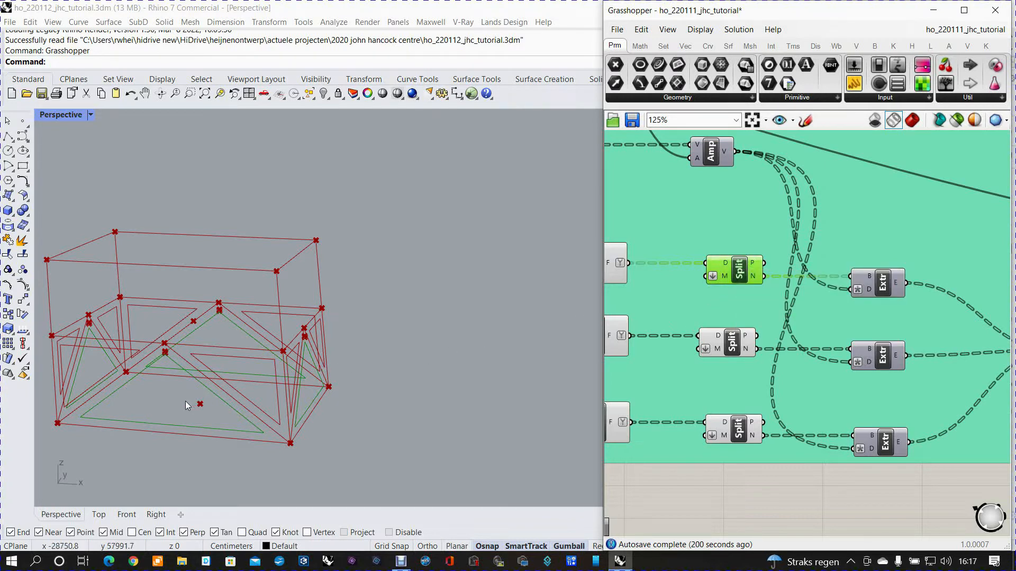
{"action": "scroll", "coordinate": [186, 401], "scroll_direction": "up", "scroll_amount": 6}
{"action": "scroll", "coordinate": [195, 325], "scroll_direction": "down", "scroll_amount": 4}
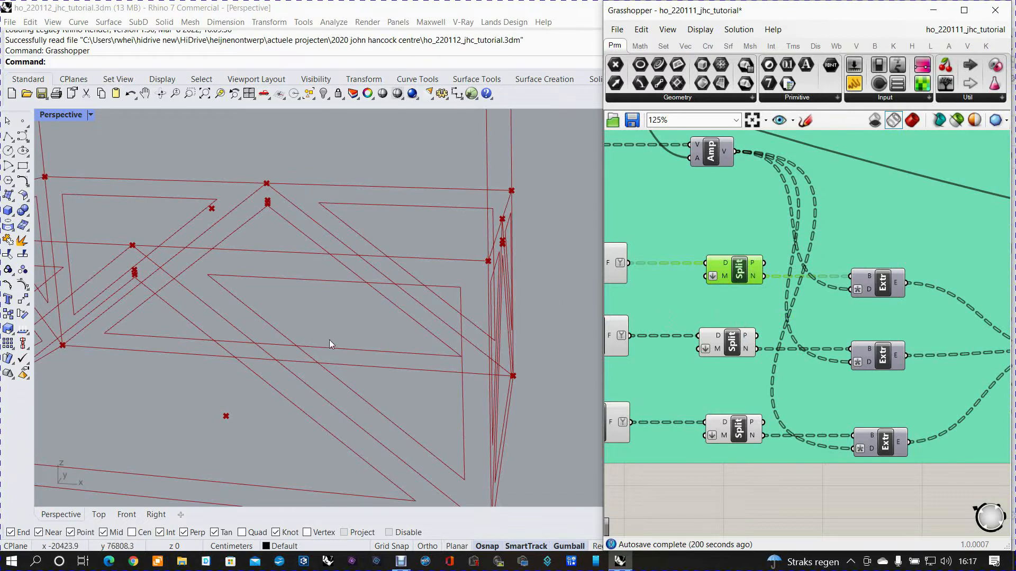
{"action": "scroll", "coordinate": [317, 346], "scroll_direction": "down", "scroll_amount": 3}
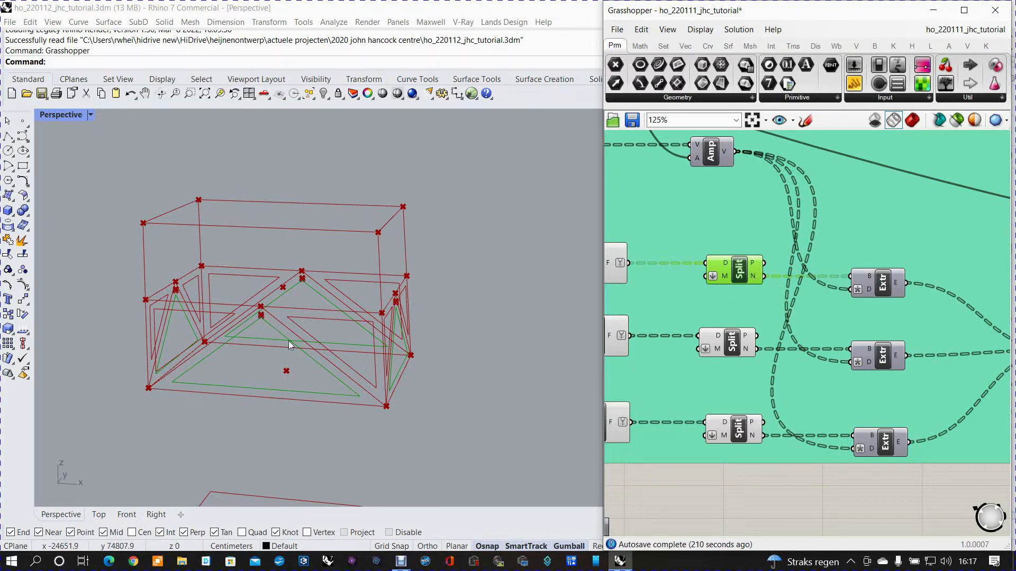
- Turn on the preview of the three Extr components that feed the "Brep diagonal beams top" parameter
{"action": "right_click_drag", "start_coordinate": [875, 281], "coordinate": [689, 248]}
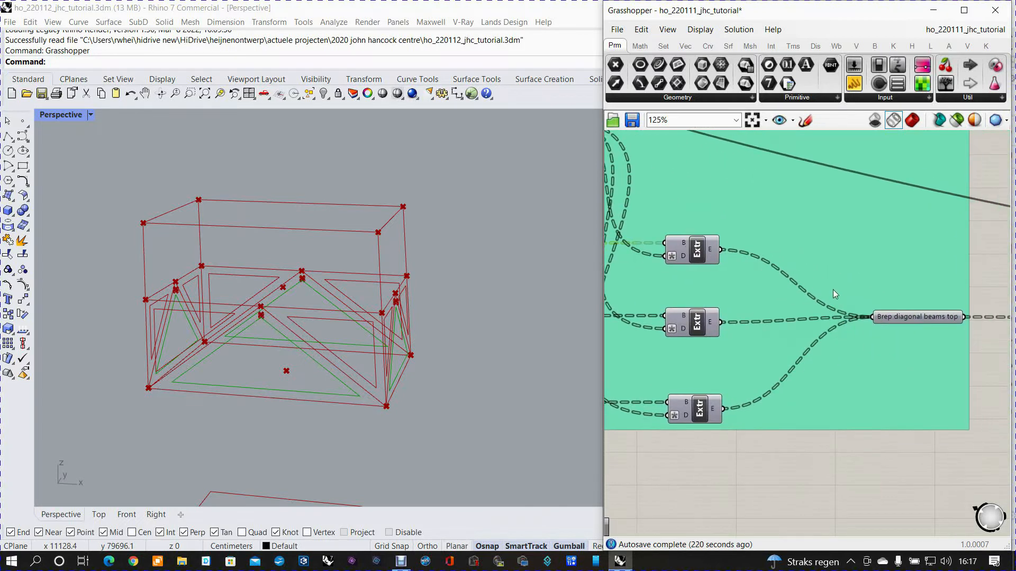
{"action": "left_click", "coordinate": [903, 318]}
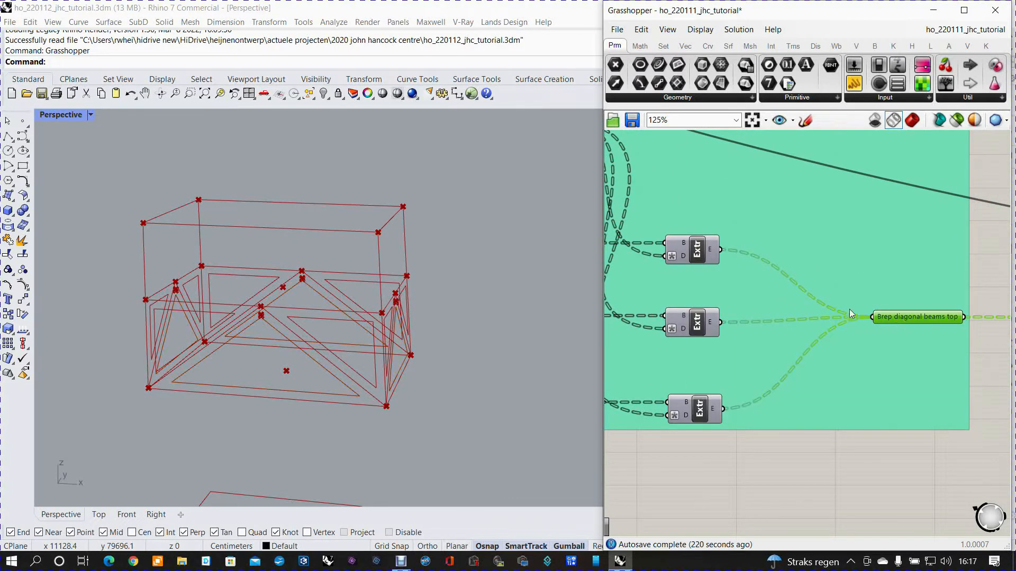
{"action": "right_click_drag", "start_coordinate": [697, 236], "coordinate": [779, 244]}
{"action": "left_click", "coordinate": [760, 260]}
{"action": "right_click", "coordinate": [762, 261]}
{"action": "left_click", "coordinate": [777, 282]}
{"action": "left_click", "coordinate": [762, 340]}
{"action": "right_click", "coordinate": [762, 340]}
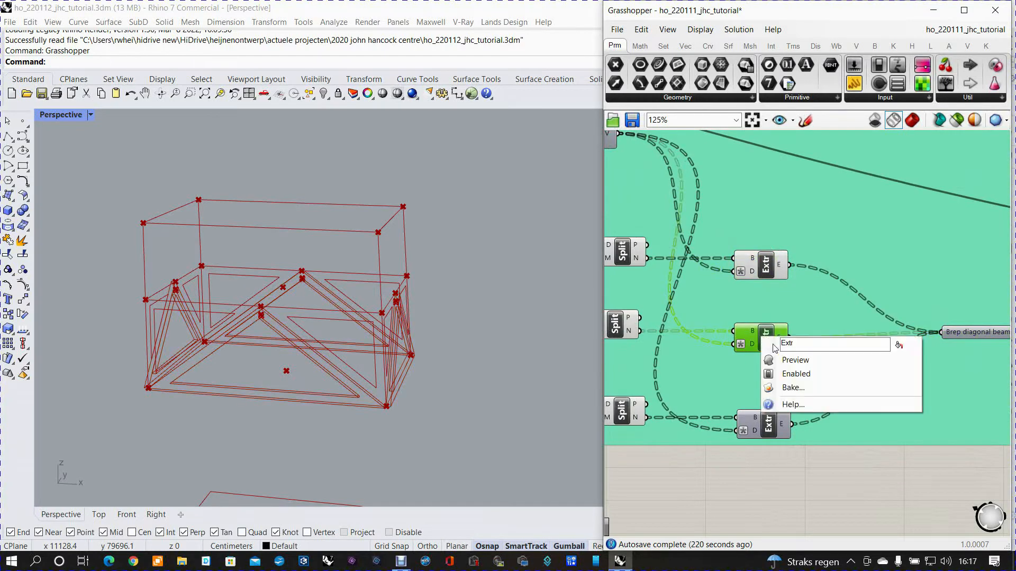
{"action": "left_click", "coordinate": [783, 360]}
{"action": "left_click", "coordinate": [769, 427]}
{"action": "right_click", "coordinate": [772, 428]}
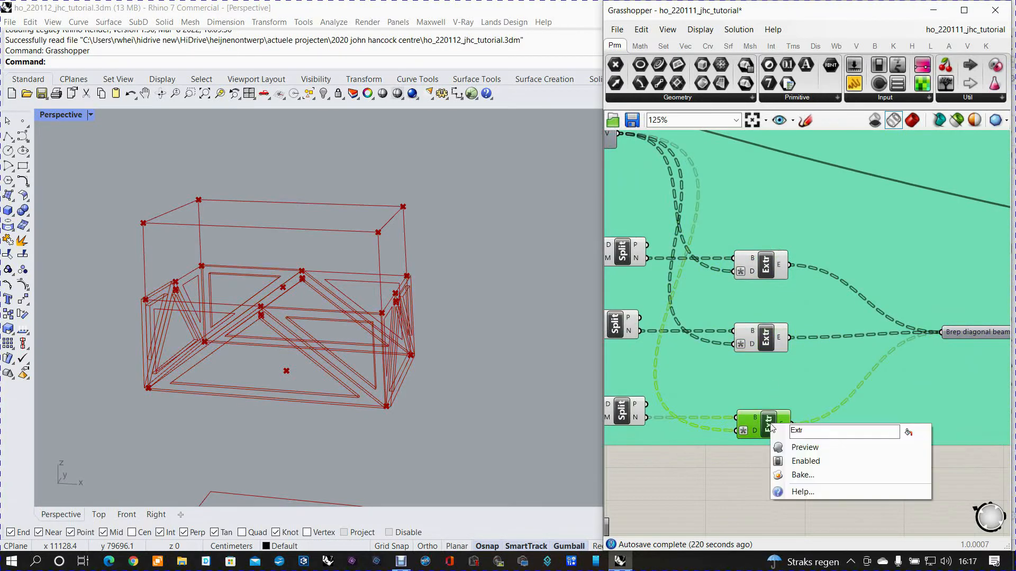
{"action": "left_click", "coordinate": [792, 445]}
- Turn off the preview of all components in the group that precede the three Extr components
{"action": "scroll", "coordinate": [815, 418], "scroll_direction": "down", "scroll_amount": 3}
{"action": "scroll", "coordinate": [826, 415], "scroll_direction": "down", "scroll_amount": 5}
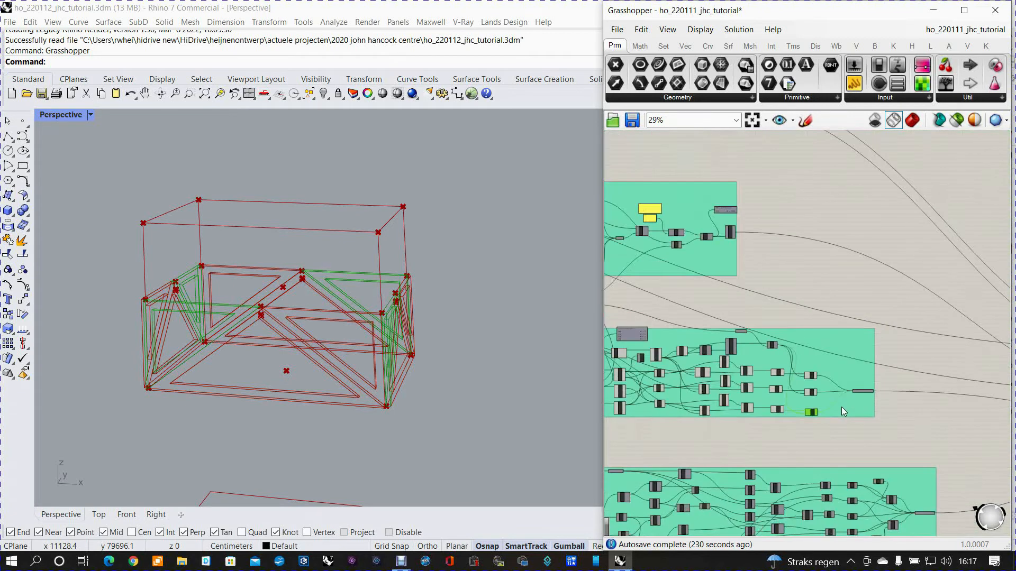
{"action": "left_click_drag", "start_coordinate": [618, 354], "coordinate": [814, 418]}
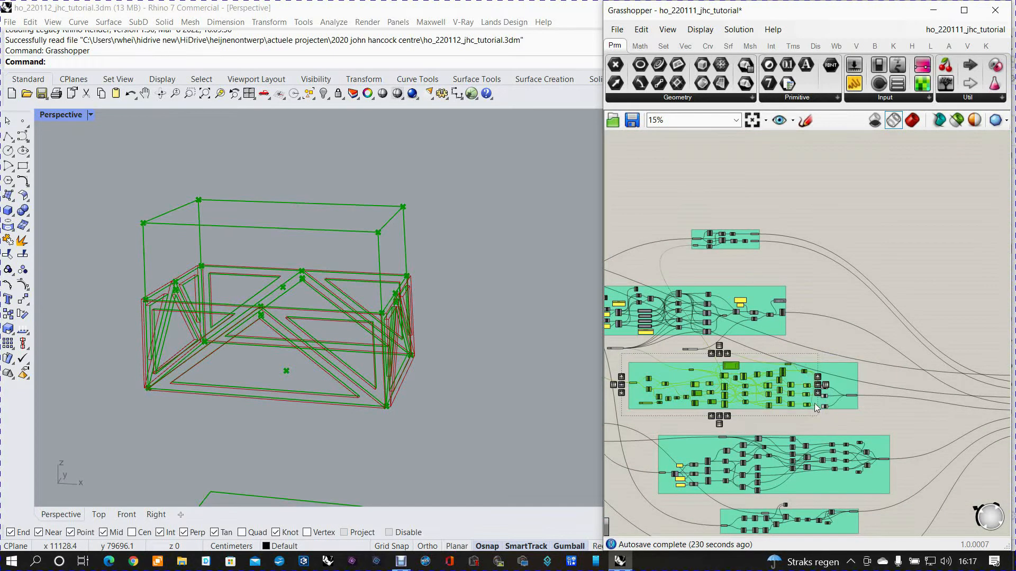
{"action": "right_click", "coordinate": [810, 341]}
{"action": "left_click", "coordinate": [841, 361]}
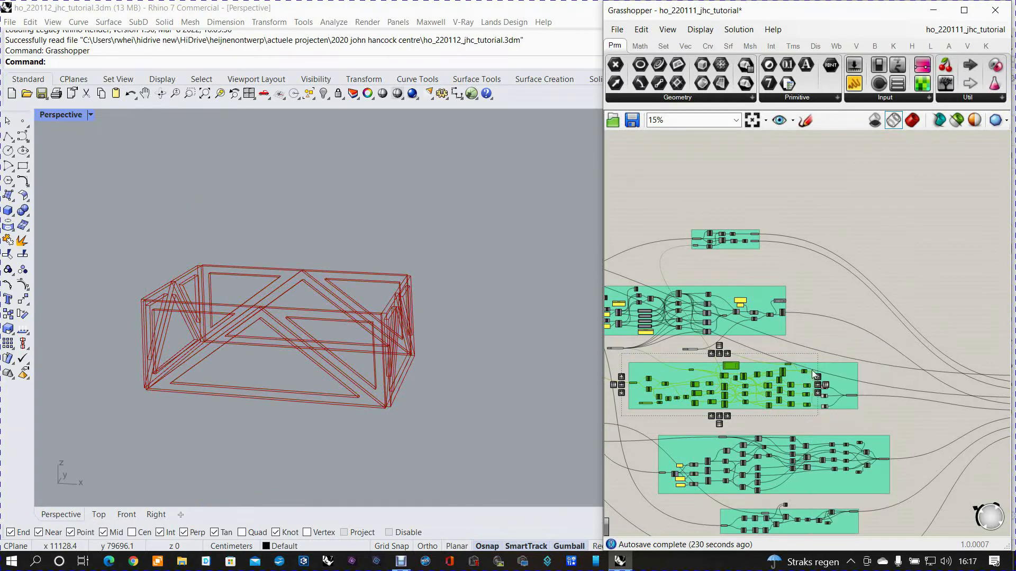
- Switch the preview to shaded display and inspect the extruded beams around the tower corner
{"action": "left_click", "coordinate": [913, 121]}
{"action": "mouse_move", "coordinate": [467, 299]}
{"action": "right_mouse_down"}
{"action": "mouse_move", "coordinate": [460, 287]}
{"action": "mouse_move", "coordinate": [463, 298]}
{"action": "right_mouse_up"}
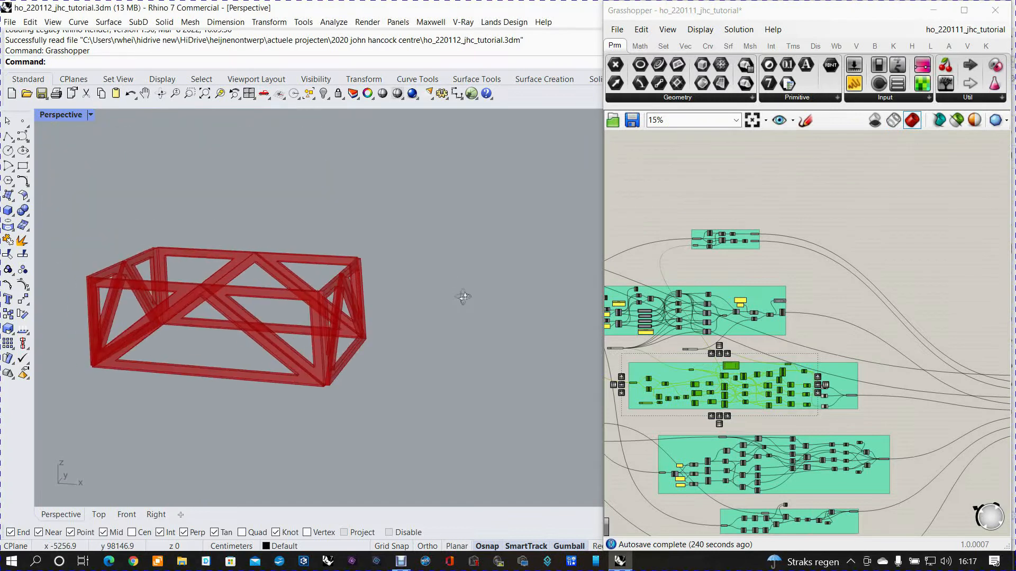
{"action": "scroll", "coordinate": [342, 316], "scroll_direction": "up", "scroll_amount": 4}
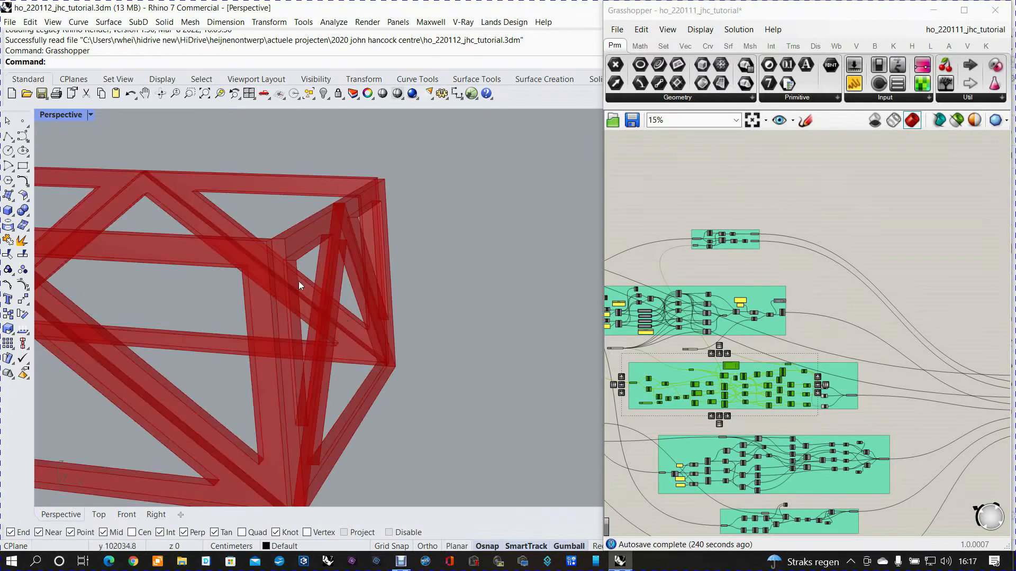
- Turn on the preview of the "Brep floors on top" parameter and both "Brep tower part 1" parameters
{"action": "right_click_drag", "start_coordinate": [817, 345], "coordinate": [789, 293]}
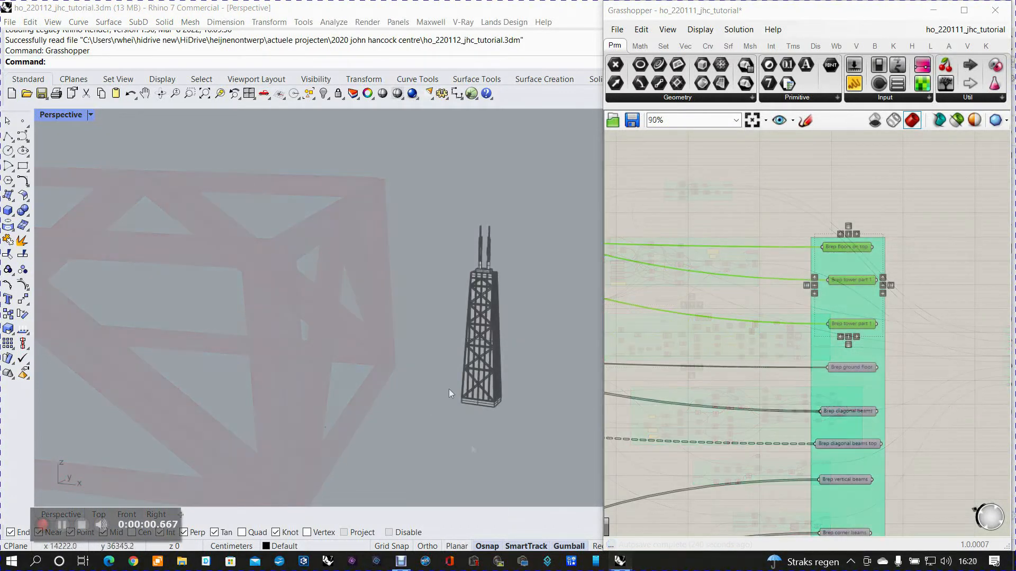
{"action": "scroll", "coordinate": [906, 285], "scroll_direction": "up", "scroll_amount": 2}
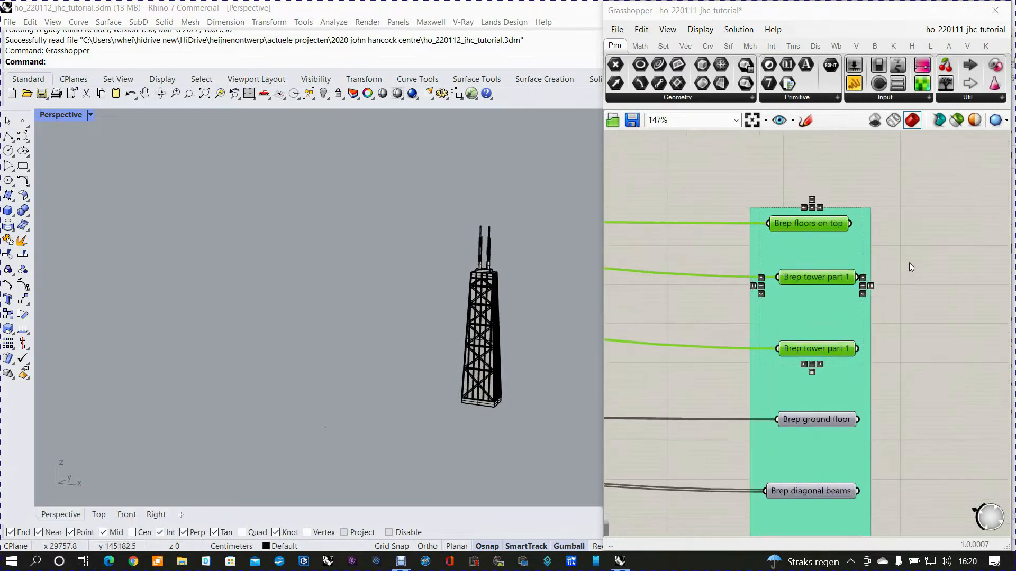
{"action": "left_click", "coordinate": [830, 222]}
{"action": "right_click", "coordinate": [830, 222]}
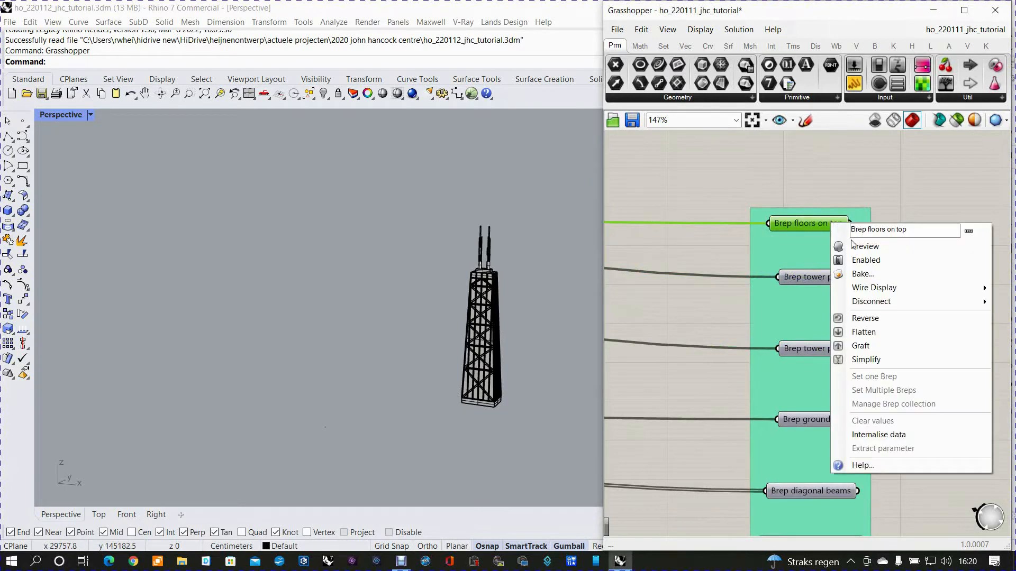
{"action": "left_click", "coordinate": [853, 244]}
{"action": "left_click", "coordinate": [827, 274]}
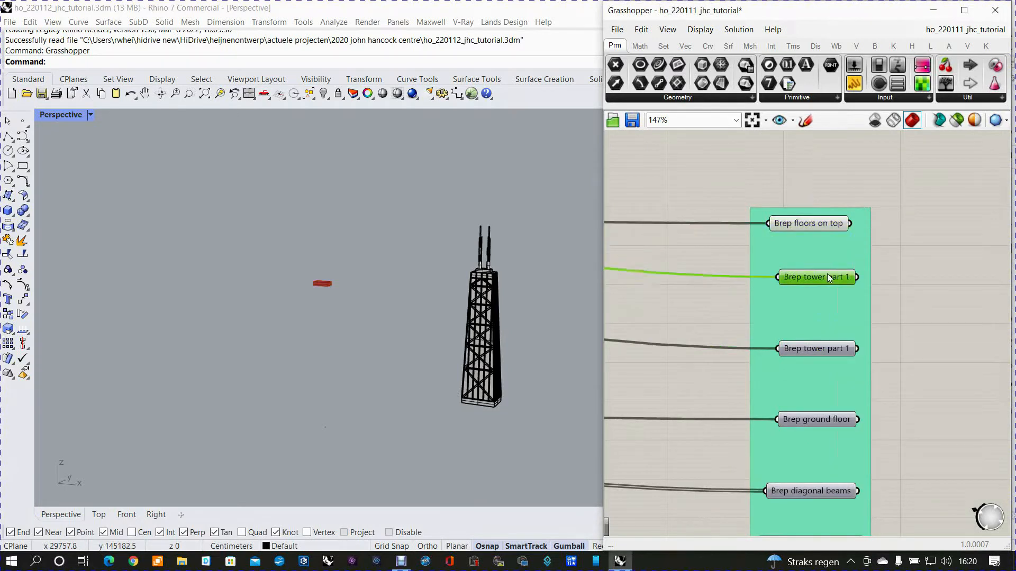
{"action": "right_click", "coordinate": [827, 274]}
{"action": "left_click", "coordinate": [848, 299]}
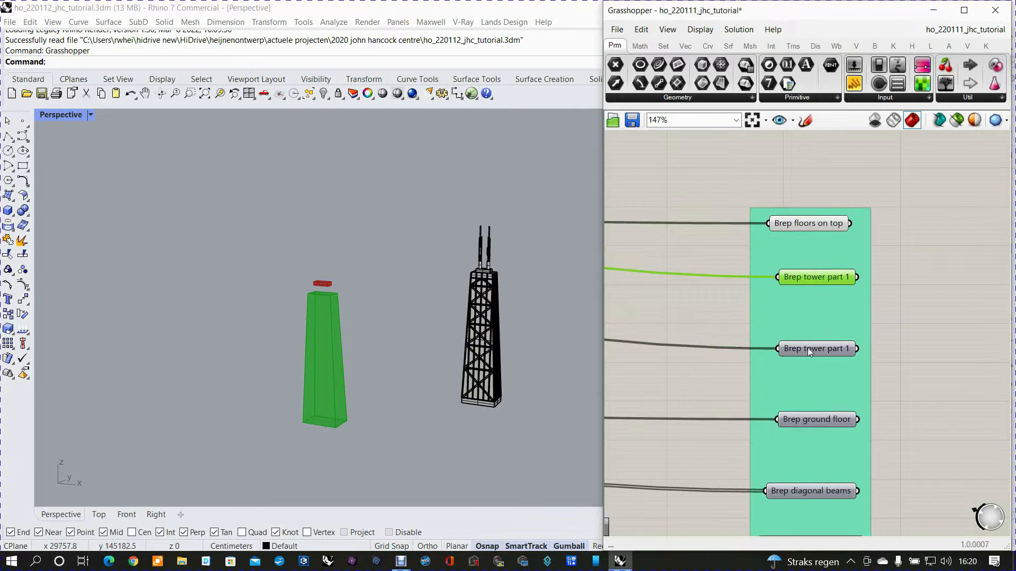
{"action": "left_click", "coordinate": [807, 348]}
{"action": "right_click", "coordinate": [808, 347]}
{"action": "left_click", "coordinate": [830, 326]}
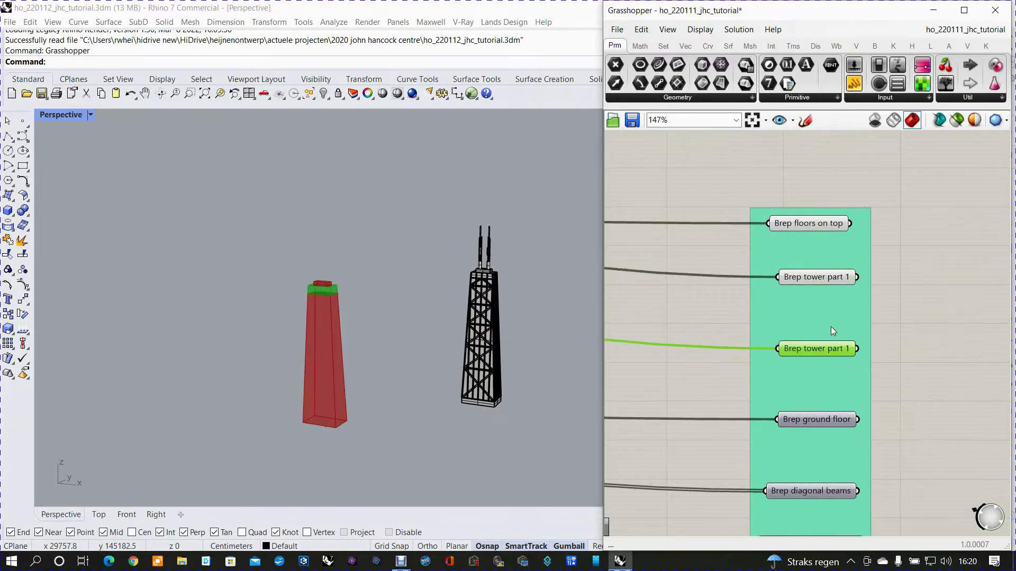
- Turn on the preview of the "Brep ground floor" parameter and look at the tower's base
{"action": "right_click_drag", "start_coordinate": [792, 404], "coordinate": [778, 297]}
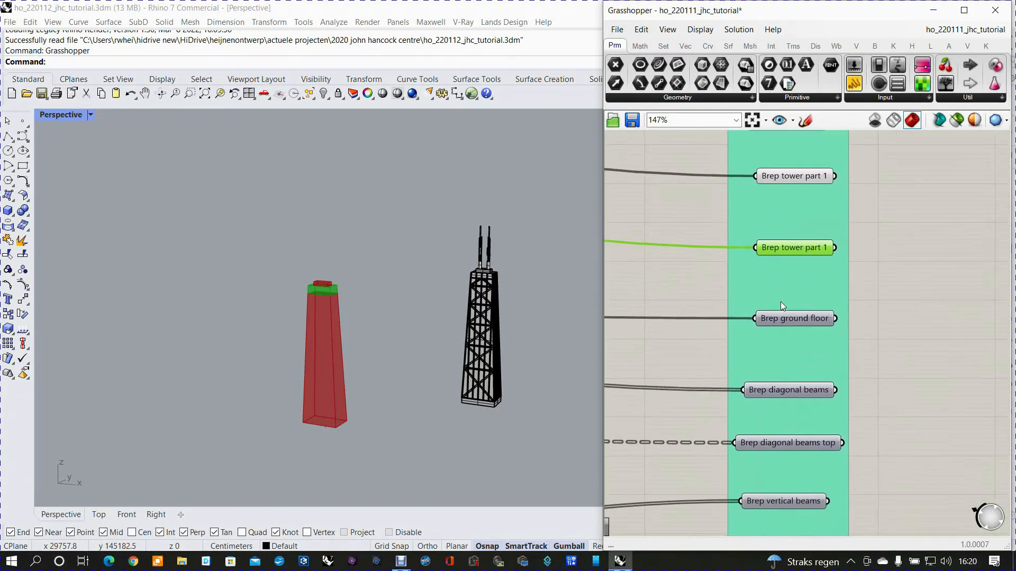
{"action": "left_click", "coordinate": [787, 318]}
{"action": "right_click", "coordinate": [787, 318]}
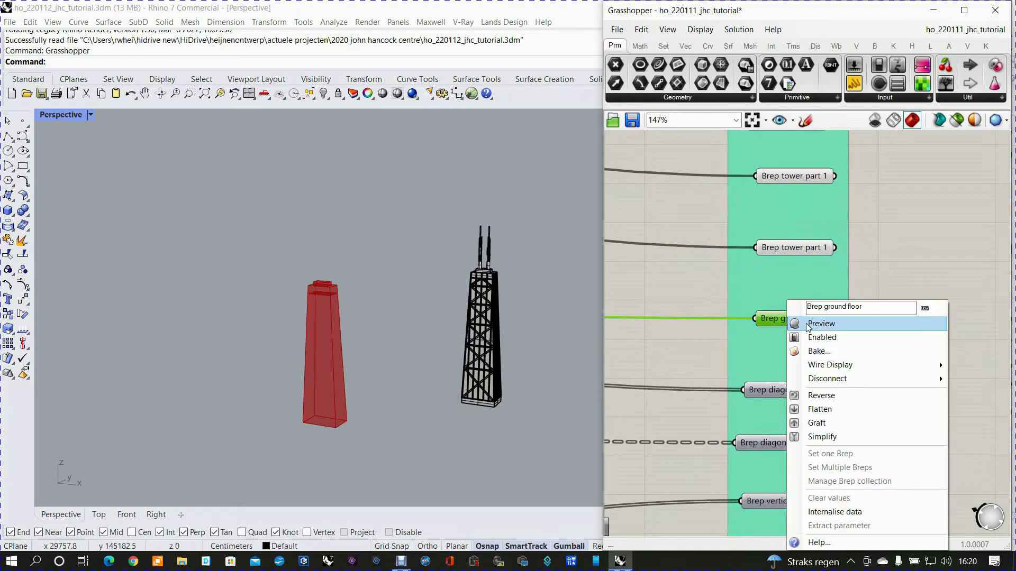
{"action": "left_click", "coordinate": [807, 324]}
{"action": "scroll", "coordinate": [376, 361], "scroll_direction": "up", "scroll_amount": 2}
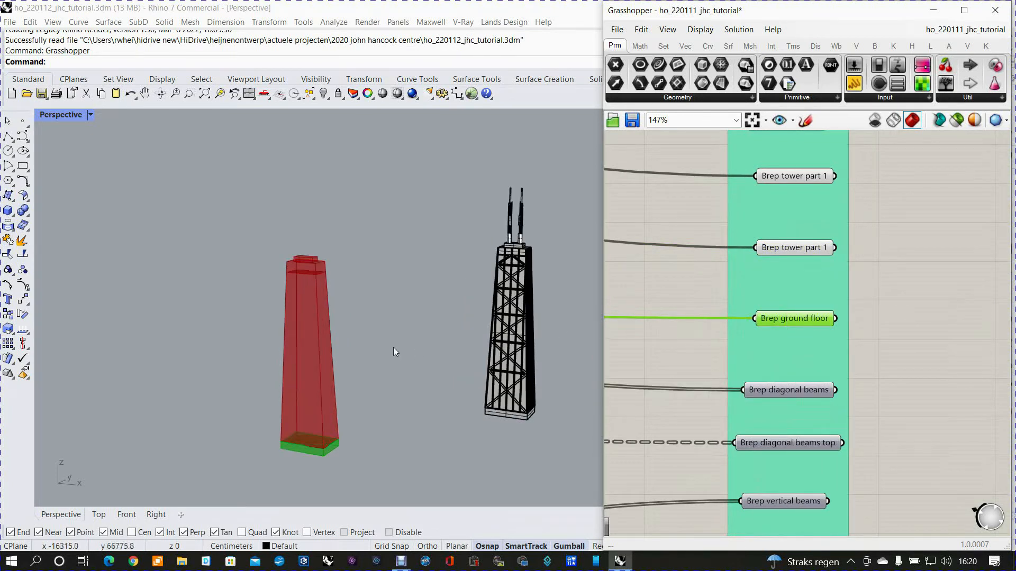
- Turn on the preview of the "Brep diagonal beams" and "Brep diagonal beams top" parameters
{"action": "right_click_drag", "start_coordinate": [763, 374], "coordinate": [783, 330]}
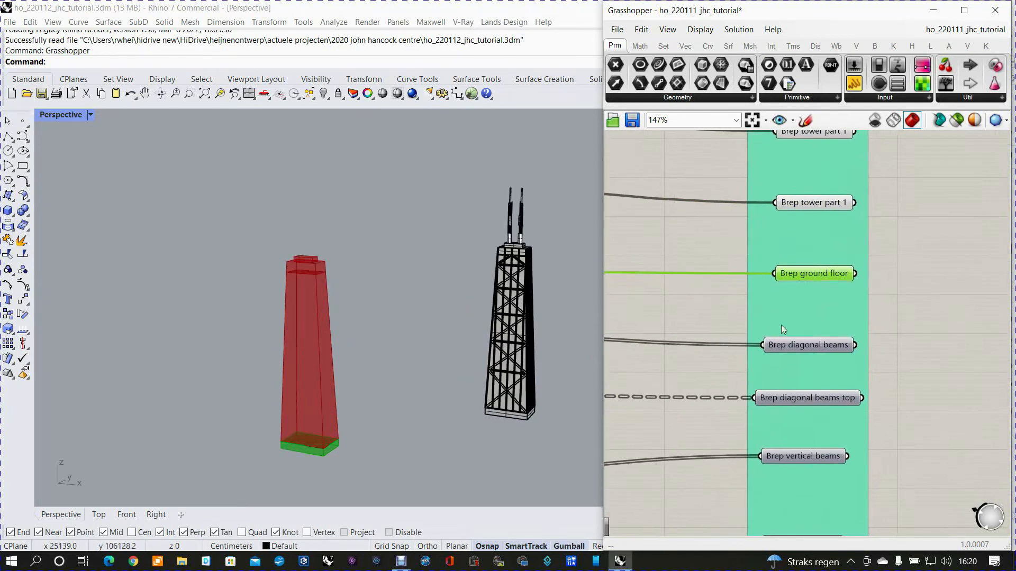
{"action": "left_click", "coordinate": [997, 351]}
{"action": "scroll", "coordinate": [873, 352], "scroll_direction": "up", "scroll_amount": 3}
{"action": "left_click", "coordinate": [805, 343]}
{"action": "right_click", "coordinate": [804, 344]}
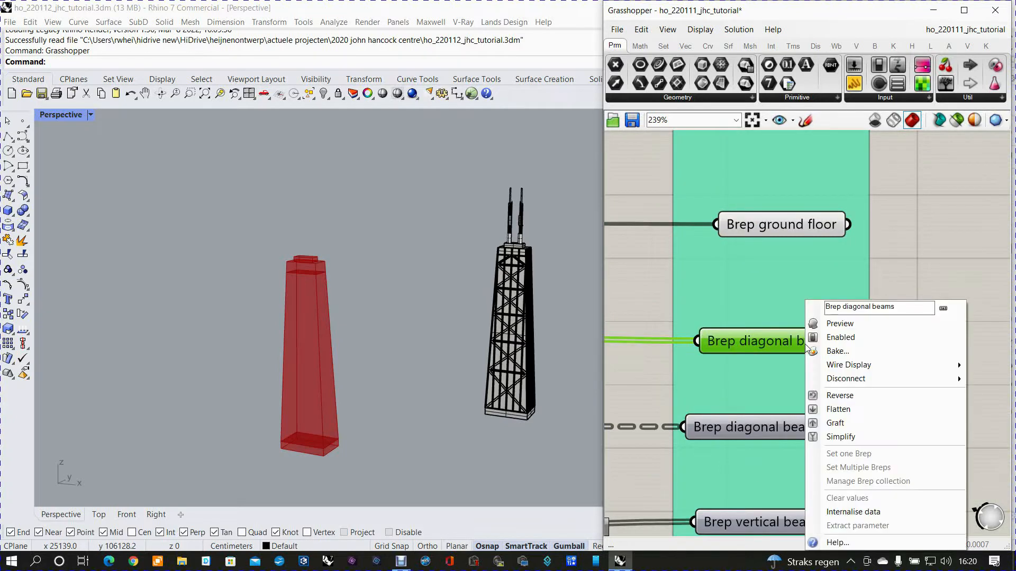
{"action": "left_click", "coordinate": [841, 324]}
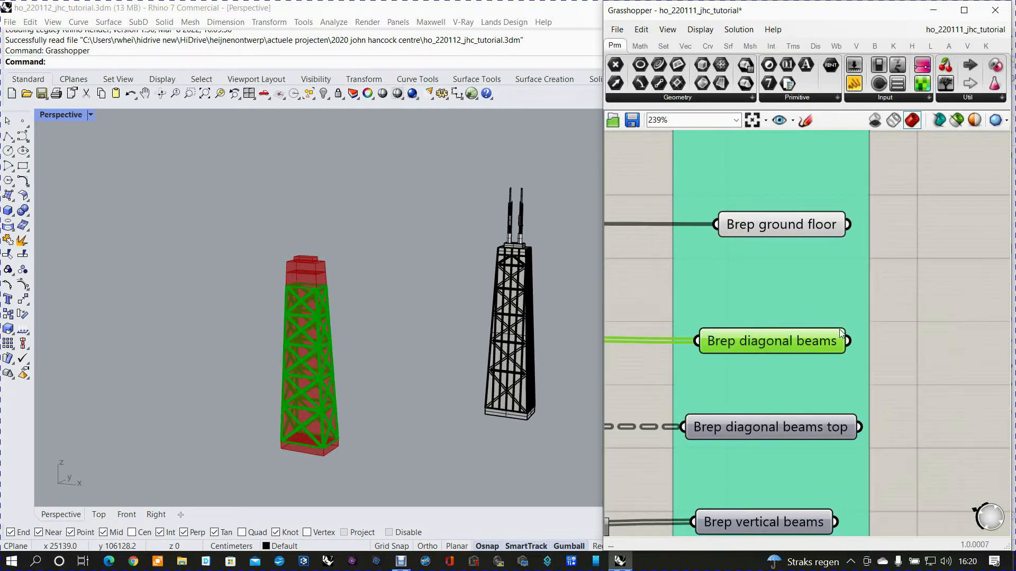
{"action": "right_click_drag", "start_coordinate": [800, 364], "coordinate": [816, 324]}
{"action": "left_click", "coordinate": [792, 382]}
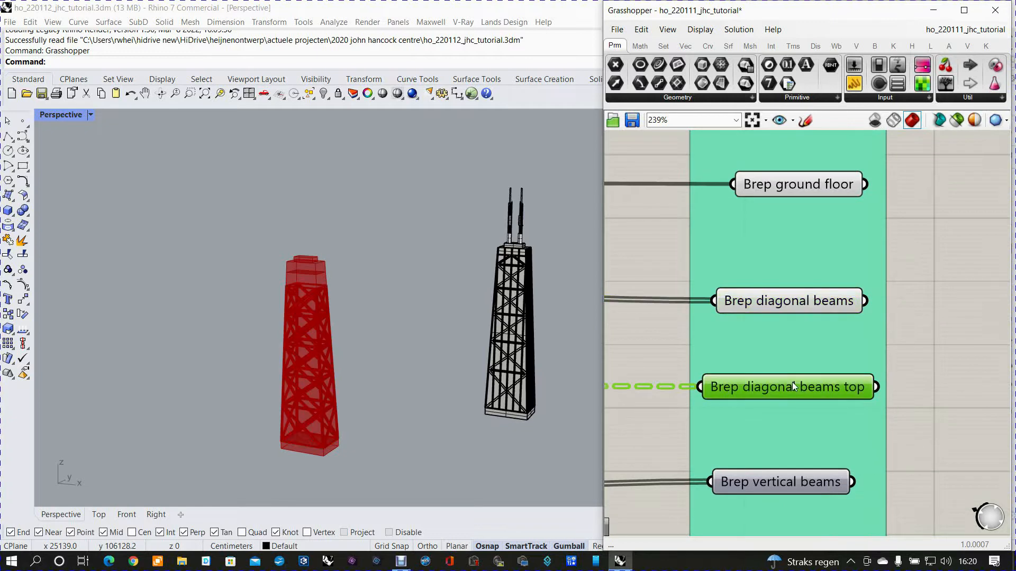
{"action": "right_click", "coordinate": [792, 382]}
{"action": "left_click", "coordinate": [828, 324]}
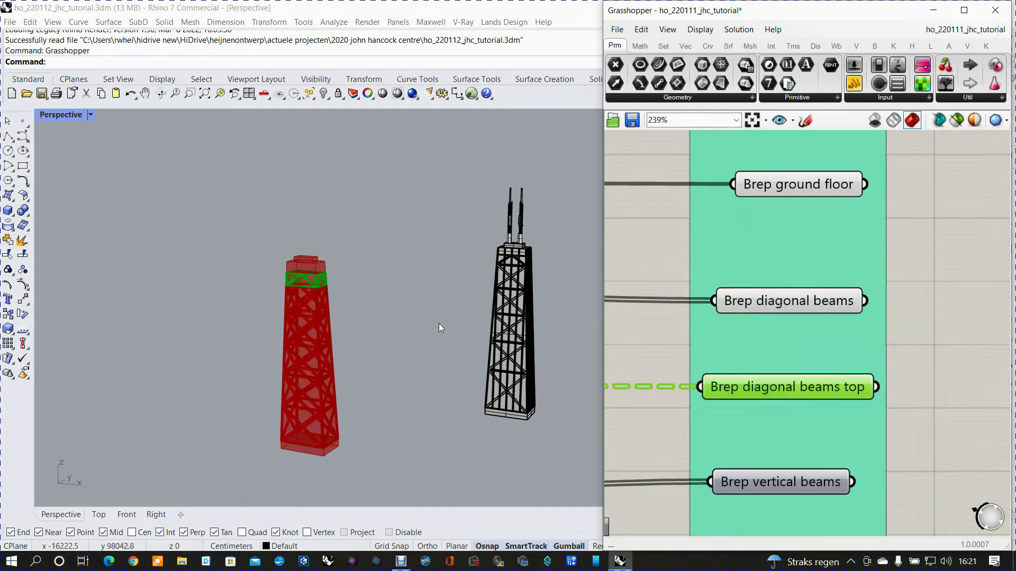
- Compare the previewed tower with the reference tower and switch the preview to wireframe display
{"action": "right_click_drag", "start_coordinate": [358, 335], "coordinate": [363, 324]}
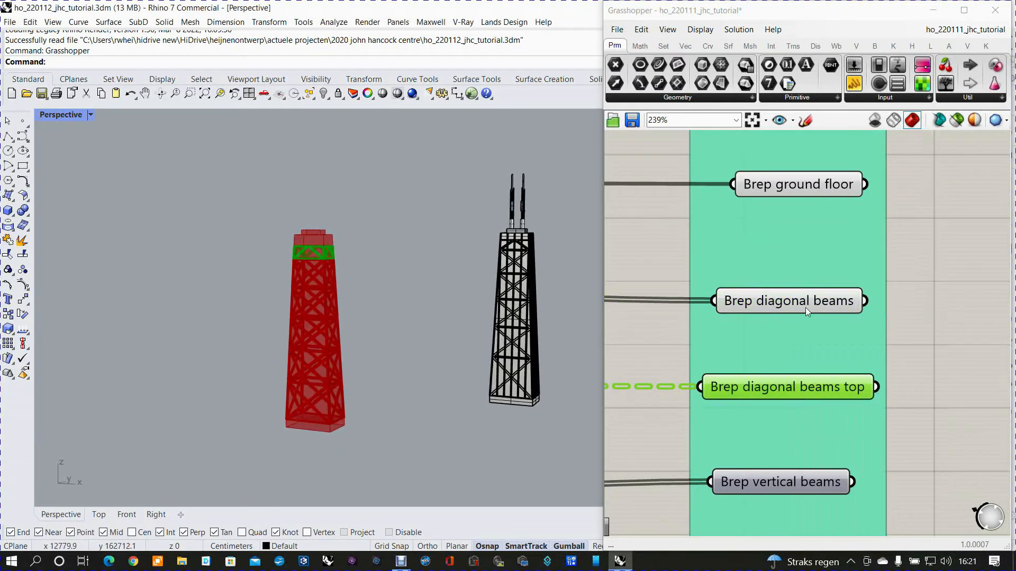
{"action": "left_click", "coordinate": [928, 312]}
{"action": "scroll", "coordinate": [402, 304], "scroll_direction": "up", "scroll_amount": 5}
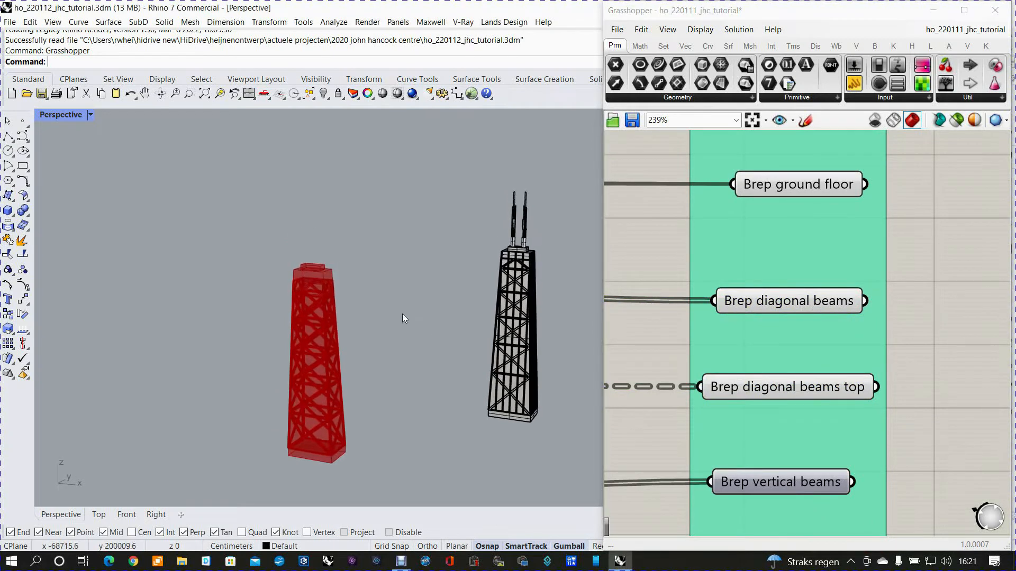
{"action": "right_click_drag", "start_coordinate": [291, 284], "coordinate": [304, 280]}
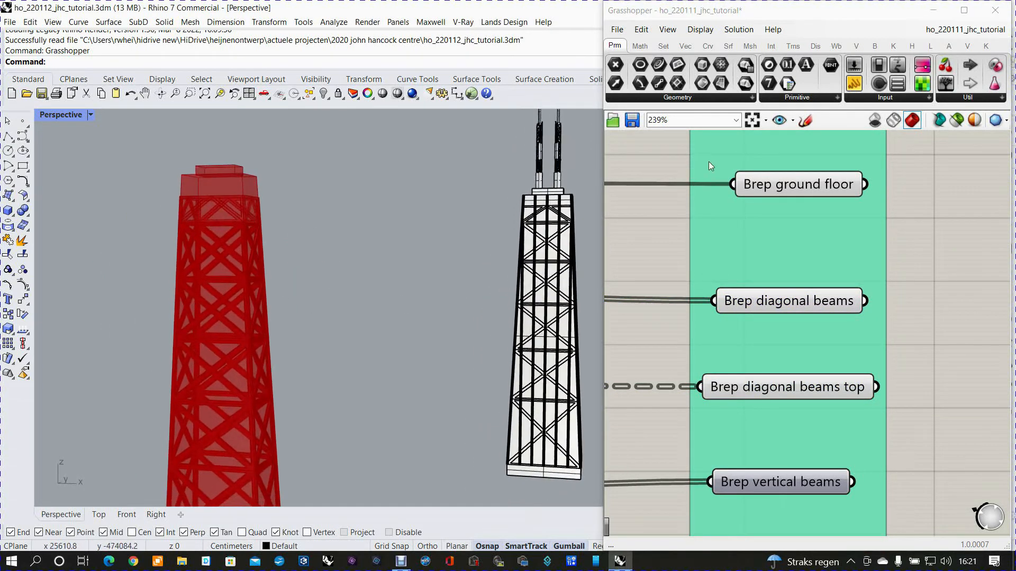
{"action": "left_click", "coordinate": [893, 120]}
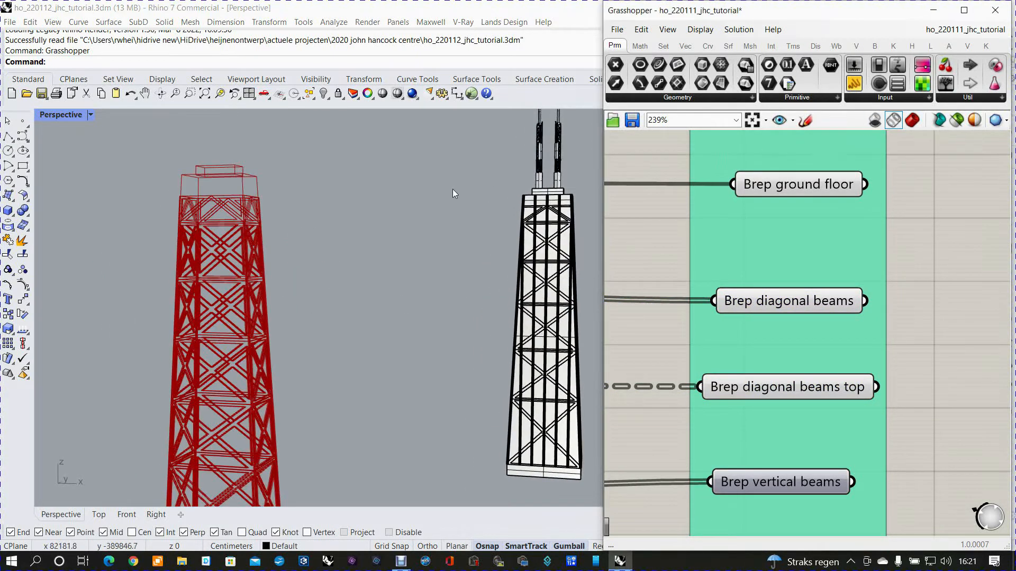
- Examine the vertical beams along the top edge and corner of the black reference tower
{"action": "right_click_drag", "start_coordinate": [423, 227], "coordinate": [456, 318], "text": "shift"}
{"action": "scroll", "coordinate": [456, 318], "scroll_direction": "up", "scroll_amount": 10}
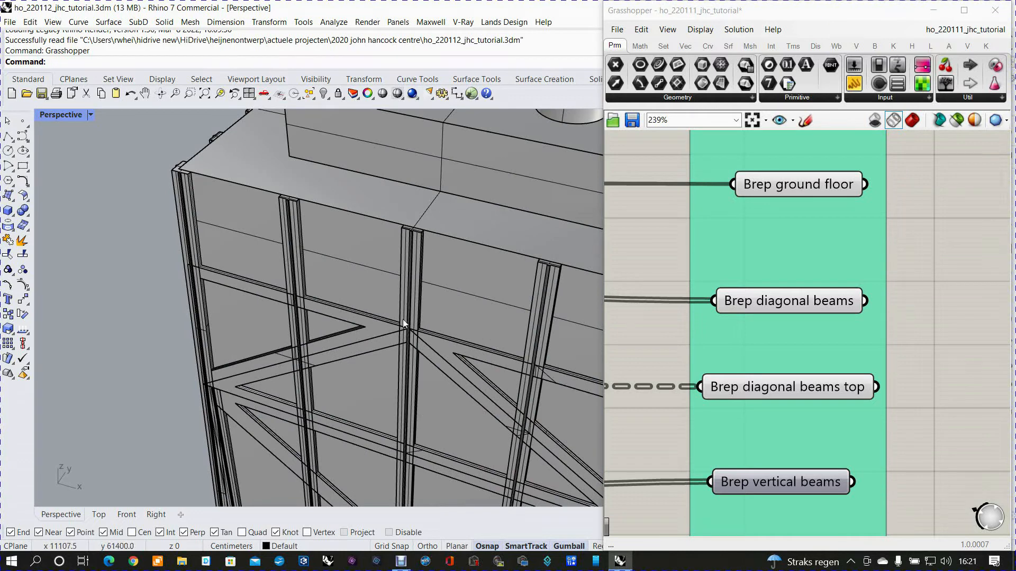
{"action": "scroll", "coordinate": [293, 289], "scroll_direction": "down", "scroll_amount": 8}
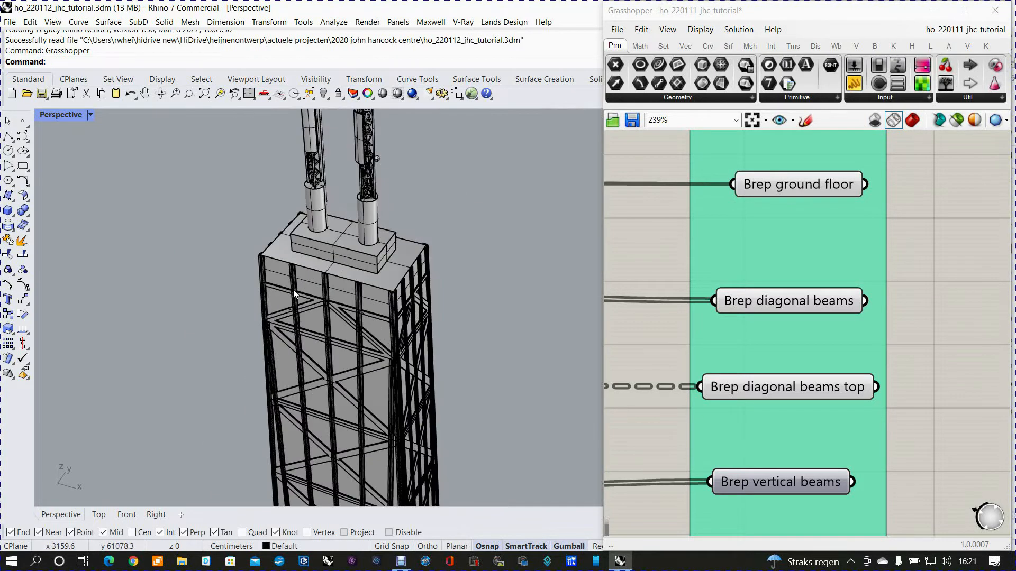
{"action": "scroll", "coordinate": [358, 301], "scroll_direction": "up", "scroll_amount": 4}
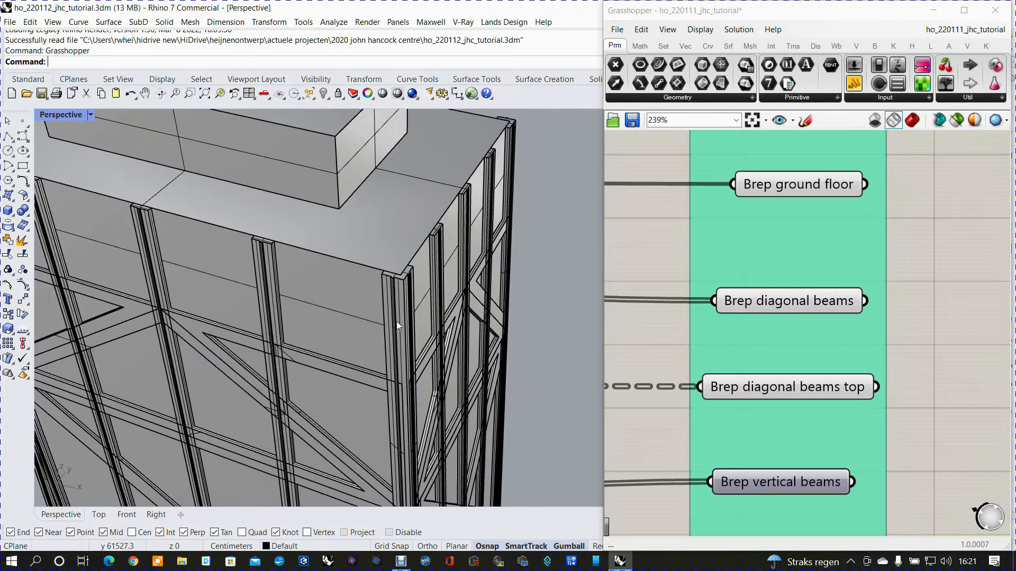
{"action": "scroll", "coordinate": [401, 380], "scroll_direction": "down", "scroll_amount": 6}
{"action": "right_click_drag", "start_coordinate": [420, 357], "coordinate": [403, 346]}
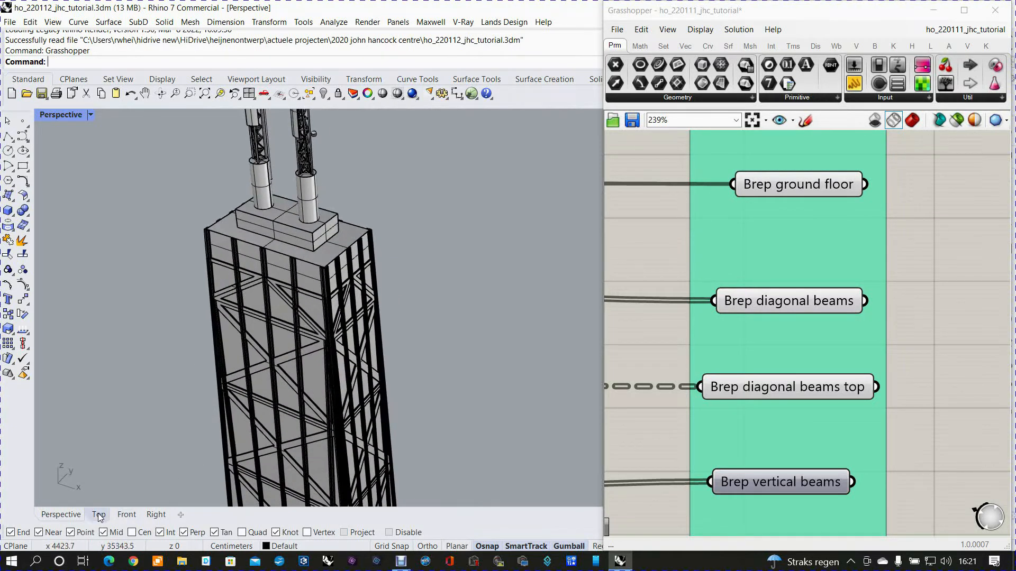
- Examine the profiles of the reference tower's corner and vertical beams in the Top view
{"action": "left_click", "coordinate": [98, 515]}
{"action": "scroll", "coordinate": [275, 427], "scroll_direction": "up", "scroll_amount": 3}
{"action": "scroll", "coordinate": [274, 429], "scroll_direction": "down", "scroll_amount": 10}
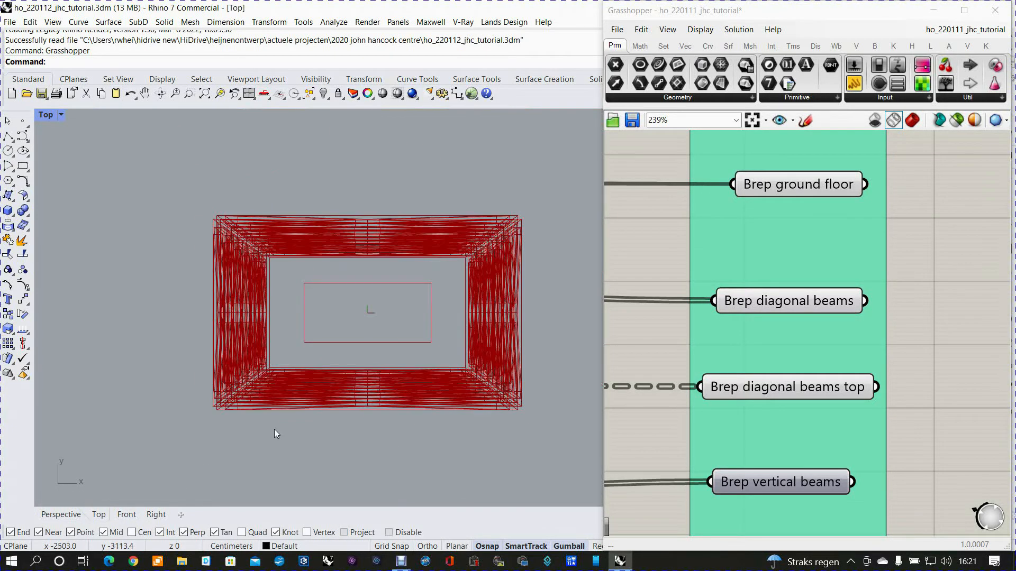
{"action": "scroll", "coordinate": [402, 289], "scroll_direction": "up", "scroll_amount": 10}
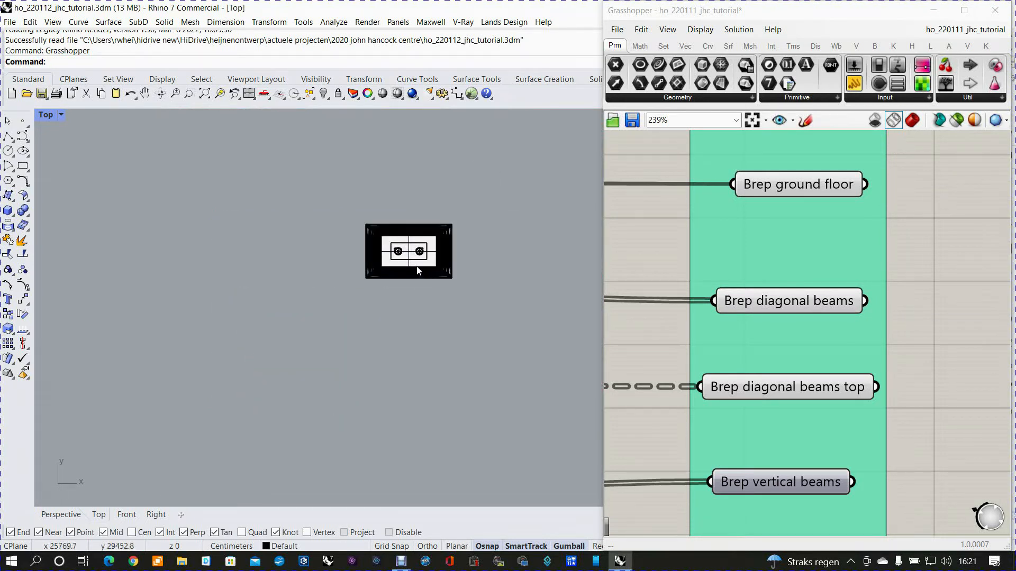
{"action": "scroll", "coordinate": [392, 284], "scroll_direction": "up", "scroll_amount": 5}
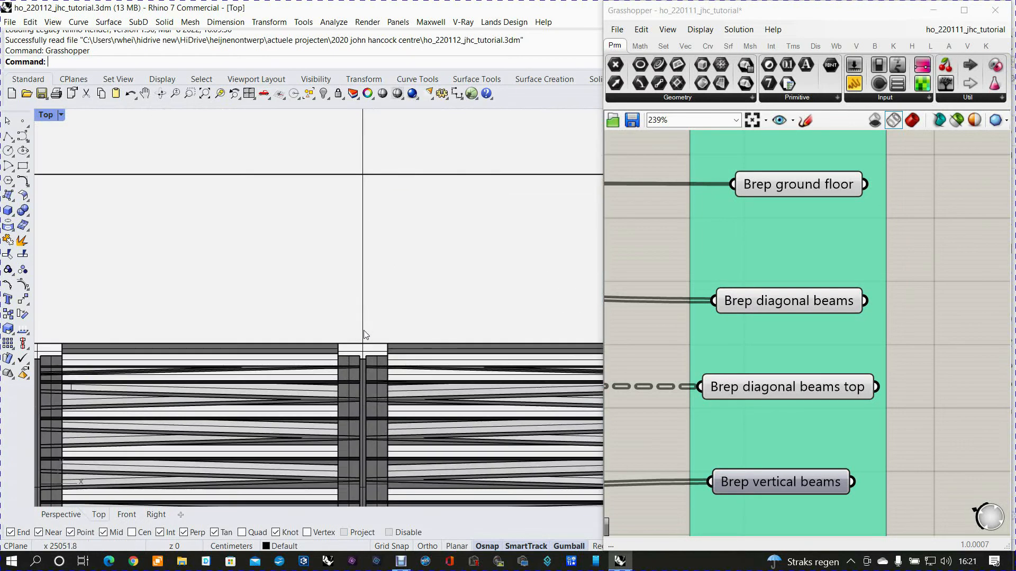
{"action": "scroll", "coordinate": [373, 360], "scroll_direction": "down", "scroll_amount": 6}
{"action": "scroll", "coordinate": [245, 358], "scroll_direction": "up", "scroll_amount": 6}
{"action": "scroll", "coordinate": [224, 363], "scroll_direction": "up", "scroll_amount": 2}
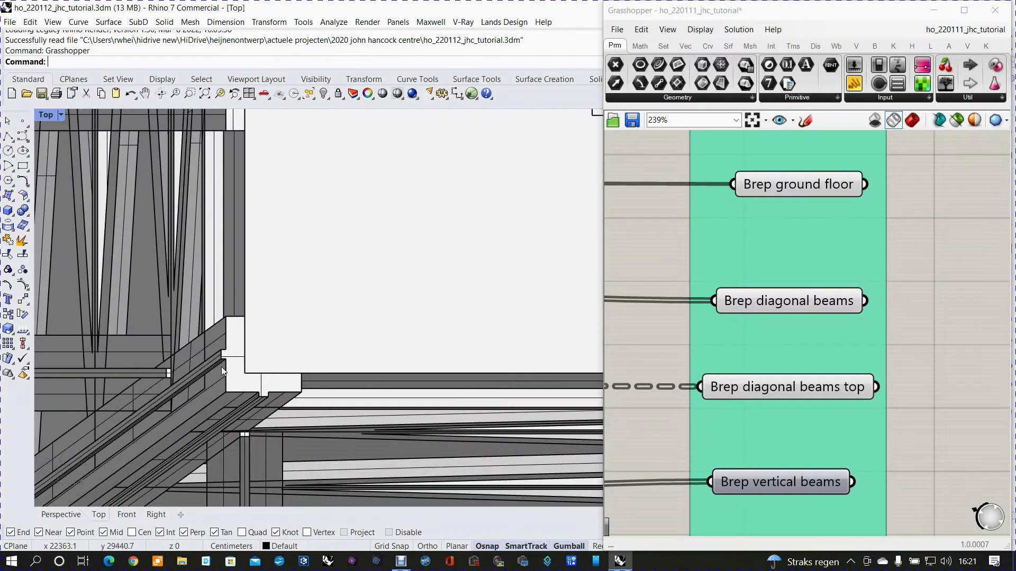
{"action": "scroll", "coordinate": [243, 360], "scroll_direction": "down", "scroll_amount": 3}
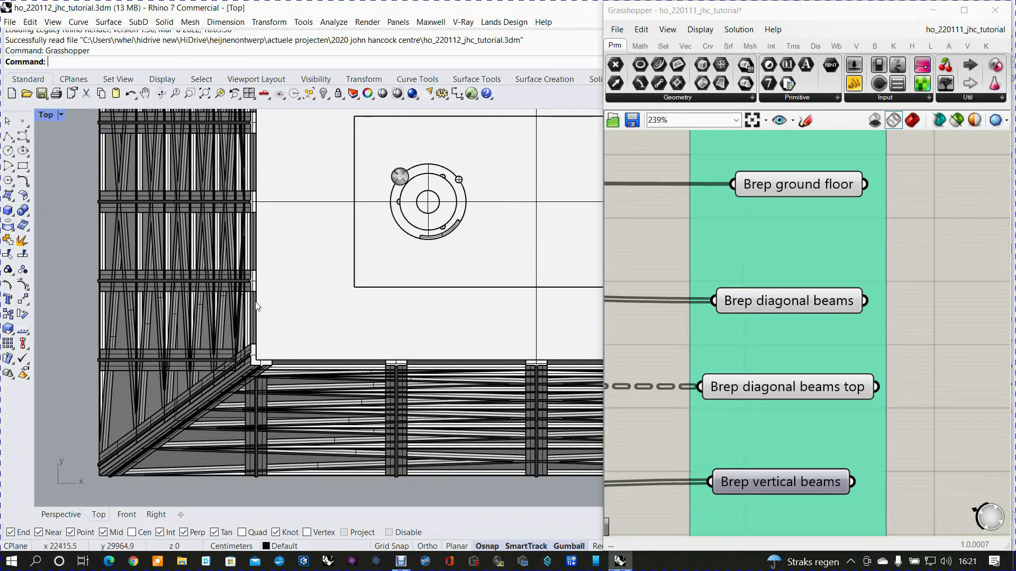
{"action": "scroll", "coordinate": [270, 323], "scroll_direction": "down", "scroll_amount": 3}
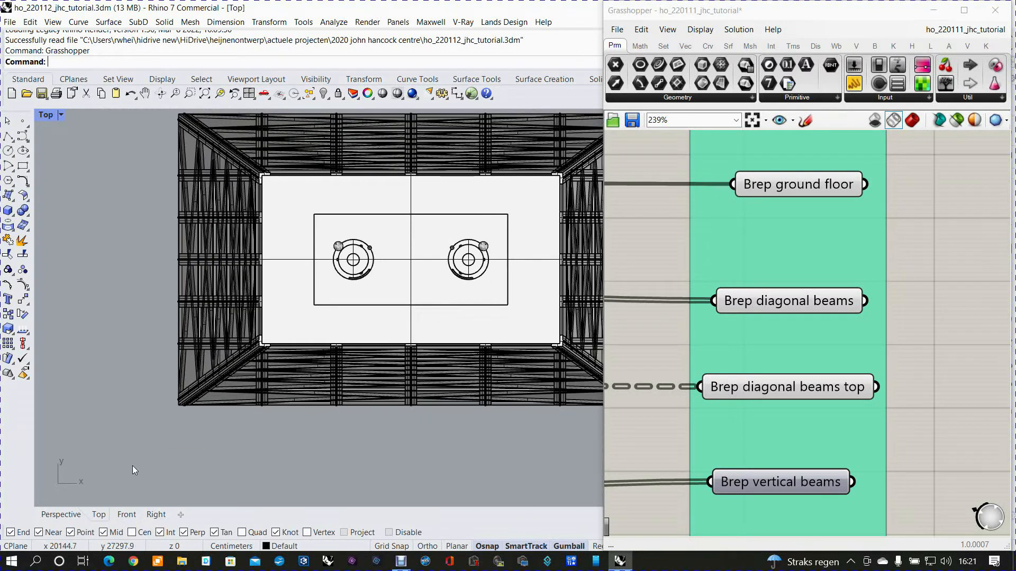
- Return to the Perspective view and turn off the preview of all components in the definition
{"action": "left_click", "coordinate": [61, 514]}
{"action": "right_click_drag", "start_coordinate": [185, 383], "coordinate": [205, 335]}
{"action": "scroll", "coordinate": [186, 364], "scroll_direction": "down", "scroll_amount": 5}
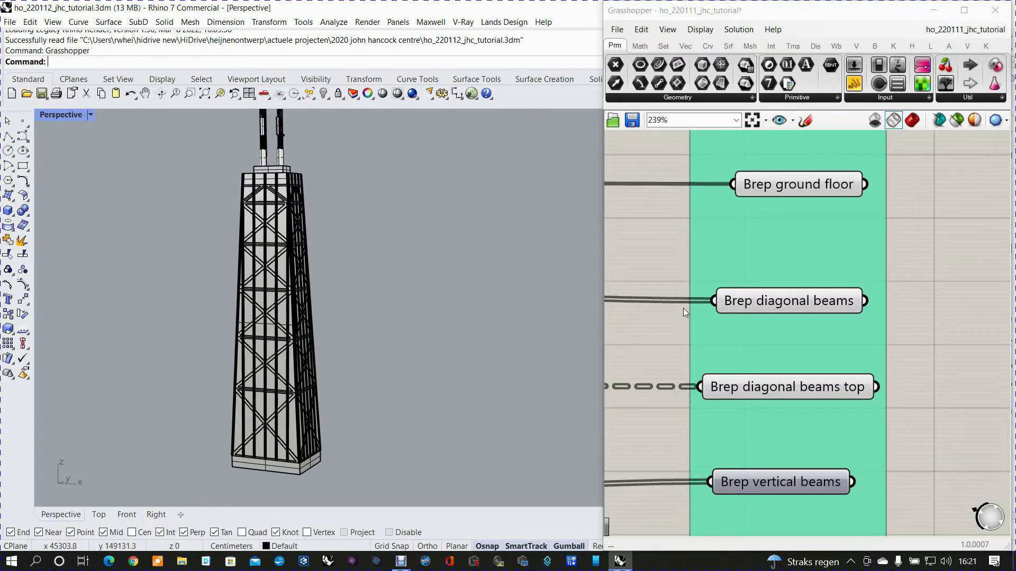
{"action": "scroll", "coordinate": [668, 295], "scroll_direction": "down", "scroll_amount": 12}
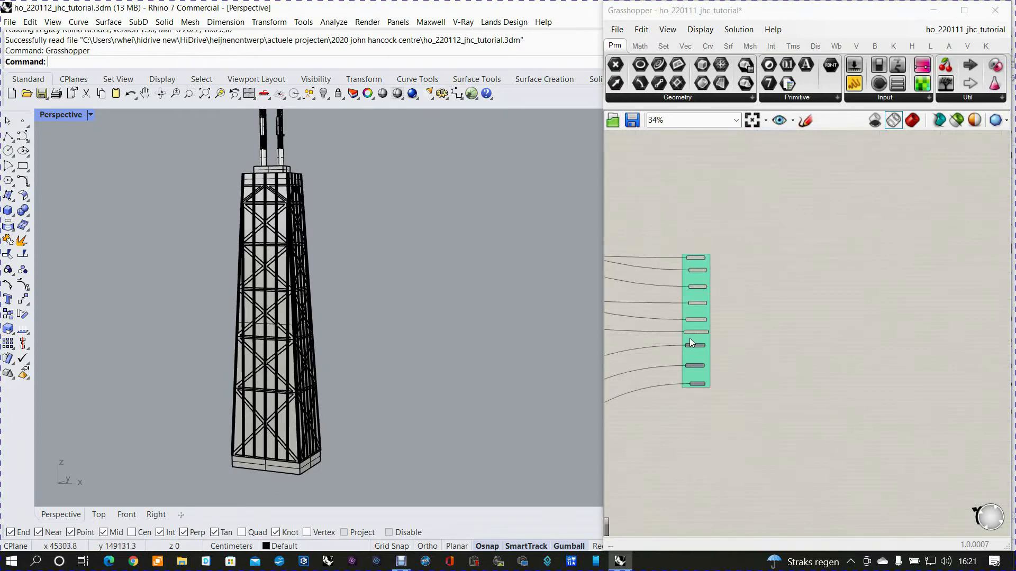
{"action": "scroll", "coordinate": [690, 345], "scroll_direction": "down", "scroll_amount": 2}
{"action": "right_click_drag", "start_coordinate": [690, 344], "coordinate": [898, 349]}
{"action": "scroll", "coordinate": [893, 348], "scroll_direction": "down", "scroll_amount": 3}
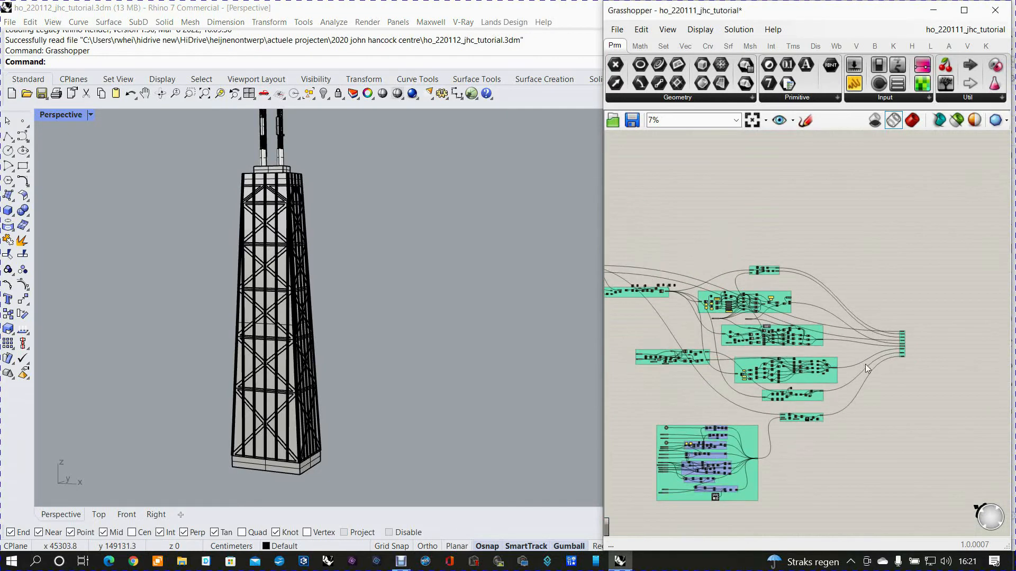
{"action": "scroll", "coordinate": [674, 384], "scroll_direction": "up", "scroll_amount": 4}
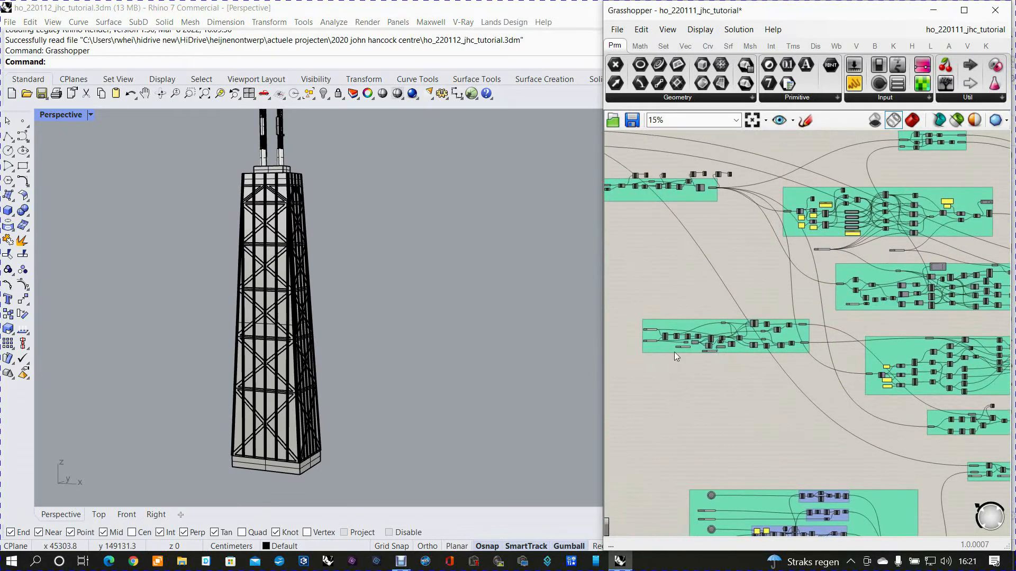
{"action": "scroll", "coordinate": [534, 360], "scroll_direction": "down", "scroll_amount": 3}
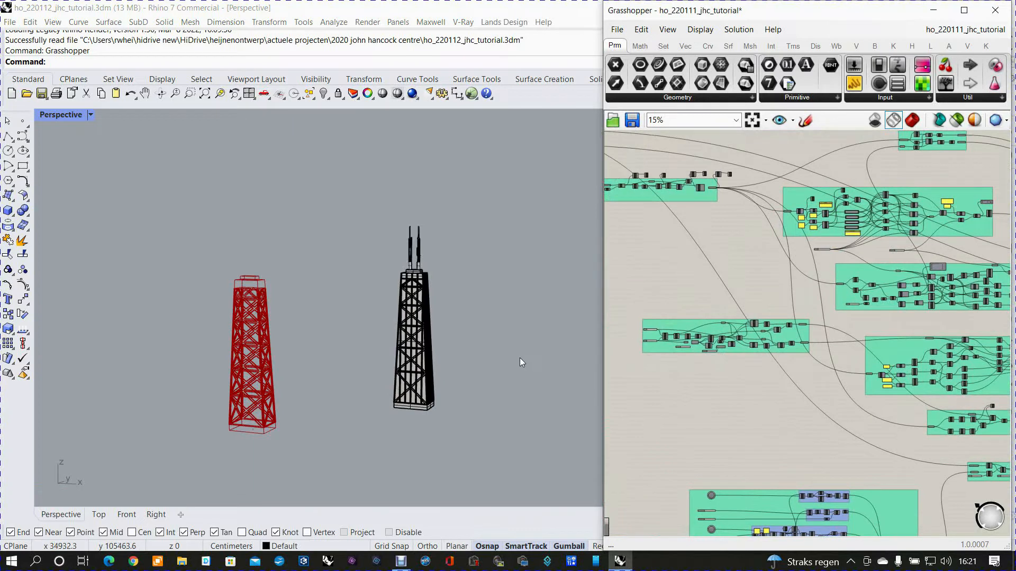
{"action": "key", "text": "ctrl+a"}
{"action": "right_click", "coordinate": [642, 291]}
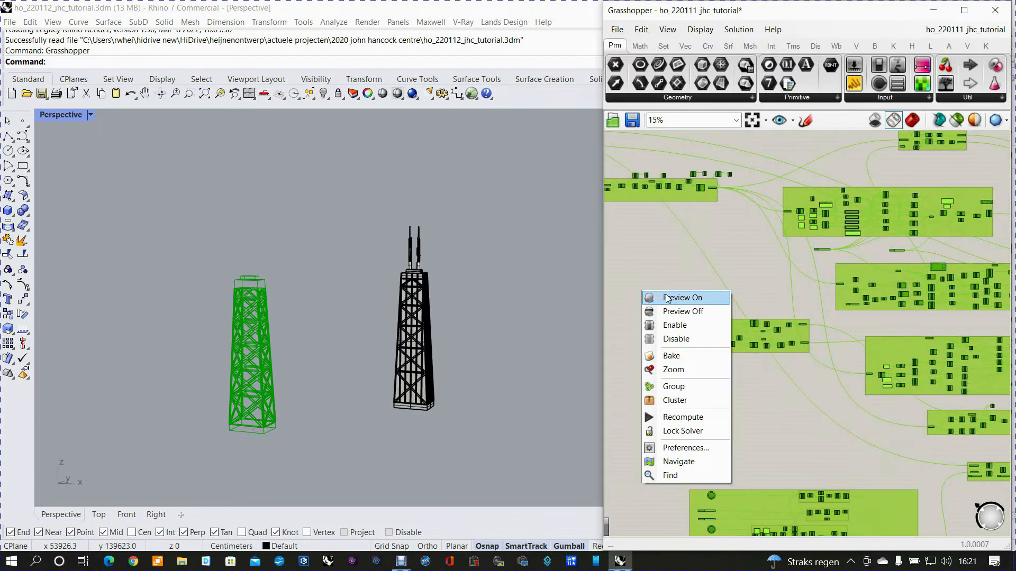
{"action": "left_click", "coordinate": [678, 312]}
- Turn on the preview of the Rectangle component at the start of the "beams profiles" group
{"action": "scroll", "coordinate": [664, 335], "scroll_direction": "up", "scroll_amount": 4}
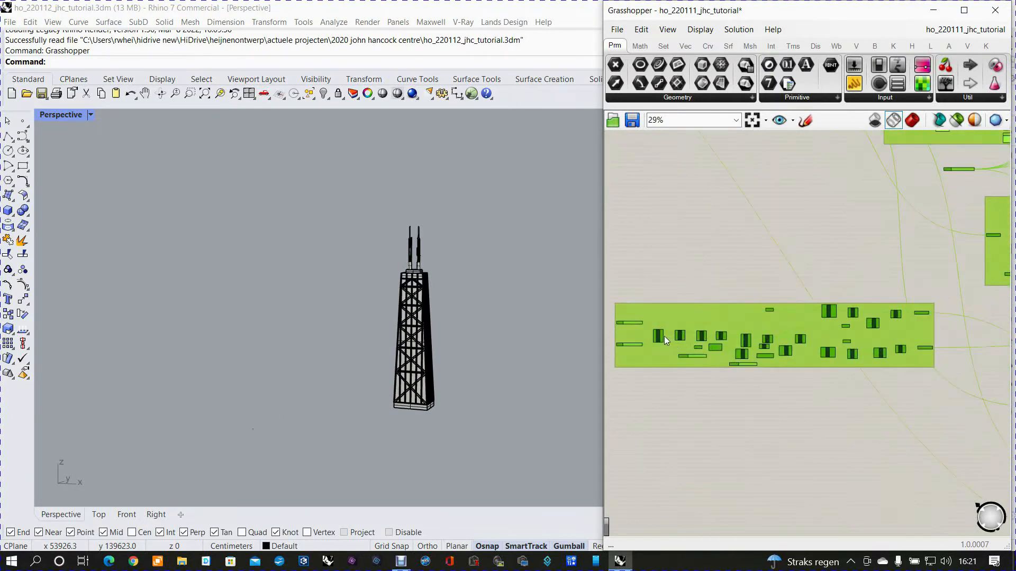
{"action": "scroll", "coordinate": [665, 335], "scroll_direction": "up", "scroll_amount": 5}
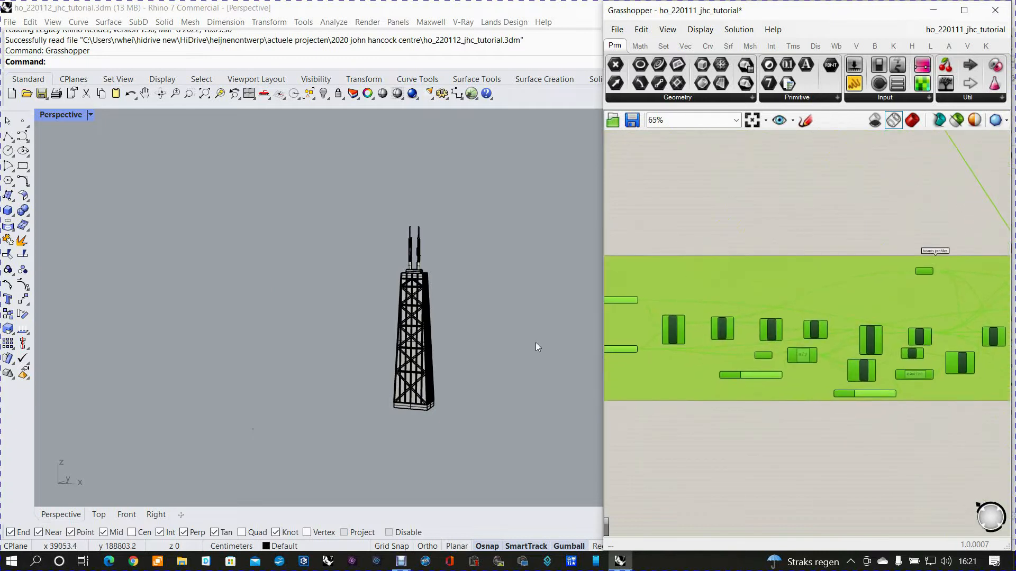
{"action": "scroll", "coordinate": [657, 338], "scroll_direction": "up", "scroll_amount": 3}
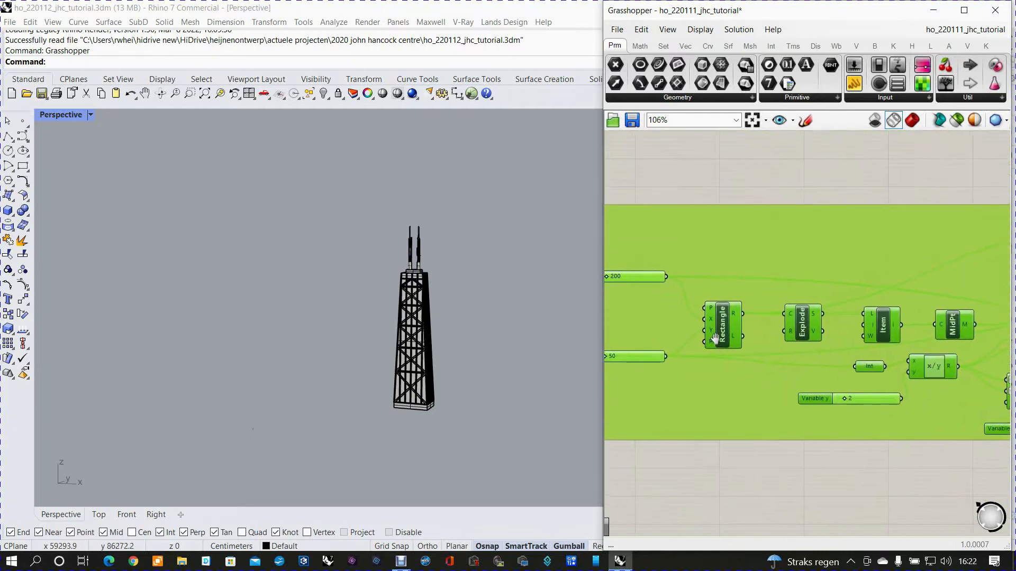
{"action": "left_click", "coordinate": [723, 195]}
{"action": "left_click", "coordinate": [733, 319]}
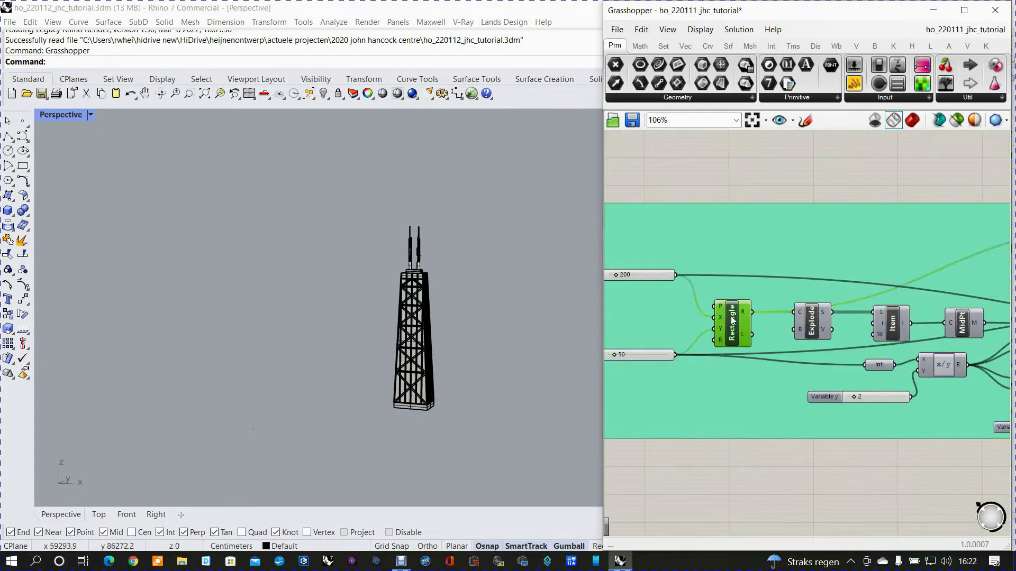
{"action": "right_click", "coordinate": [731, 316]}
{"action": "left_click", "coordinate": [751, 342]}
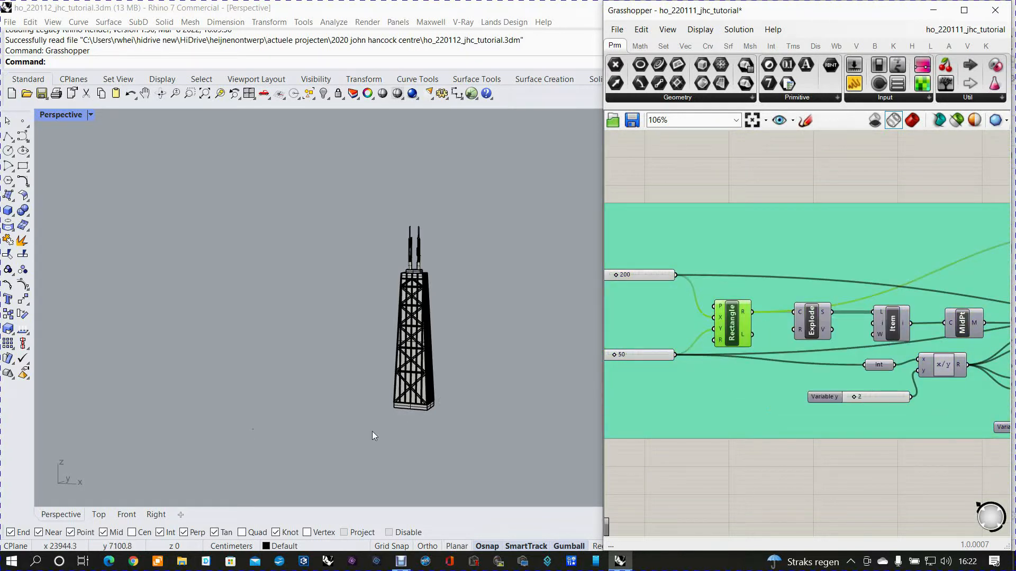
{"action": "scroll", "coordinate": [373, 431], "scroll_direction": "down", "scroll_amount": 7}
{"action": "scroll", "coordinate": [269, 467], "scroll_direction": "up", "scroll_amount": 7}
{"action": "key", "text": "ctrl+a"}
{"action": "key", "text": "Delete"}
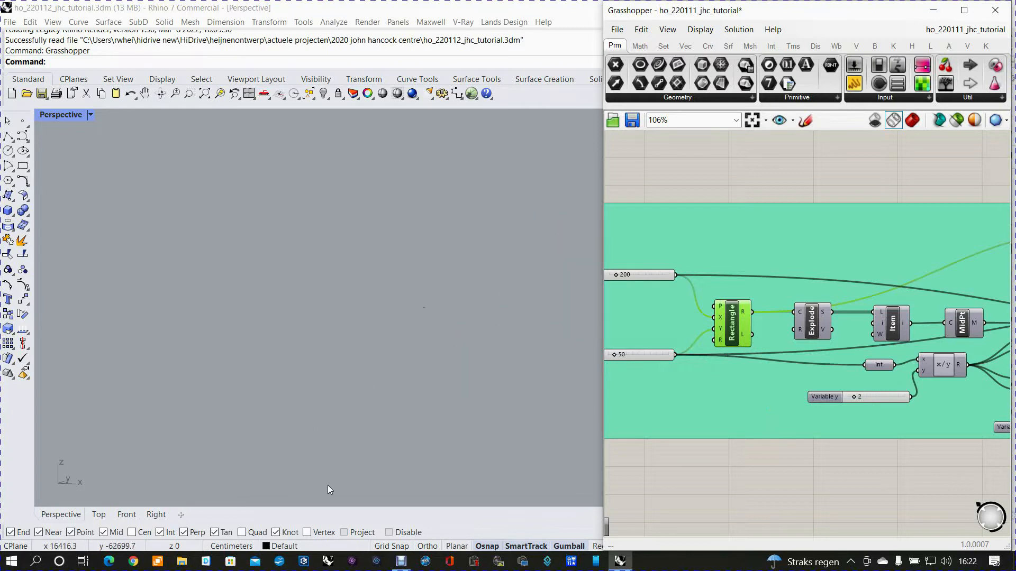
- Focus the Top view on the previewed rectangle profile at the origin using Zoom Target
{"action": "left_click", "coordinate": [98, 515]}
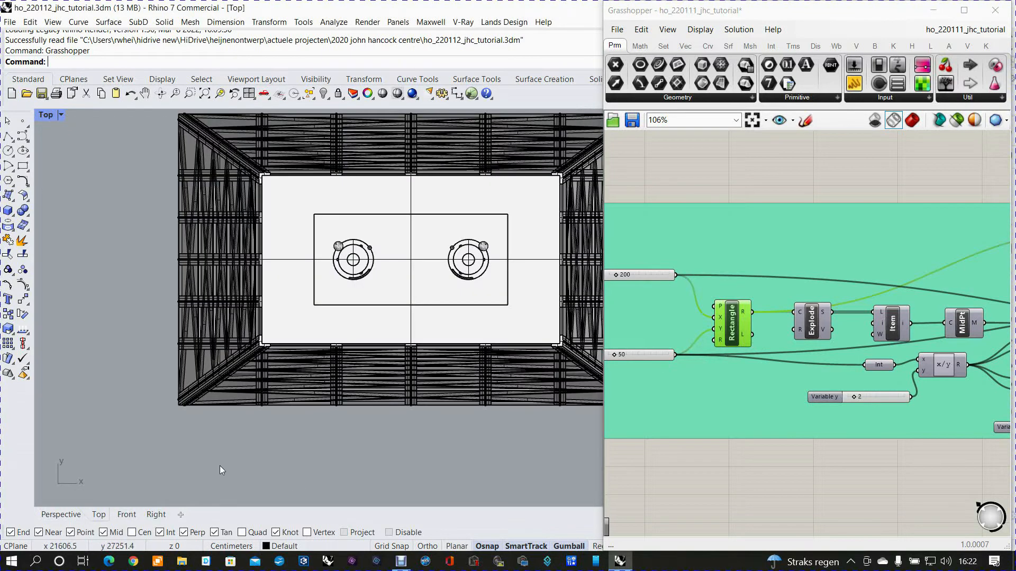
{"action": "scroll", "coordinate": [296, 449], "scroll_direction": "down", "scroll_amount": 5}
{"action": "right_click_drag", "start_coordinate": [315, 451], "coordinate": [431, 287]}
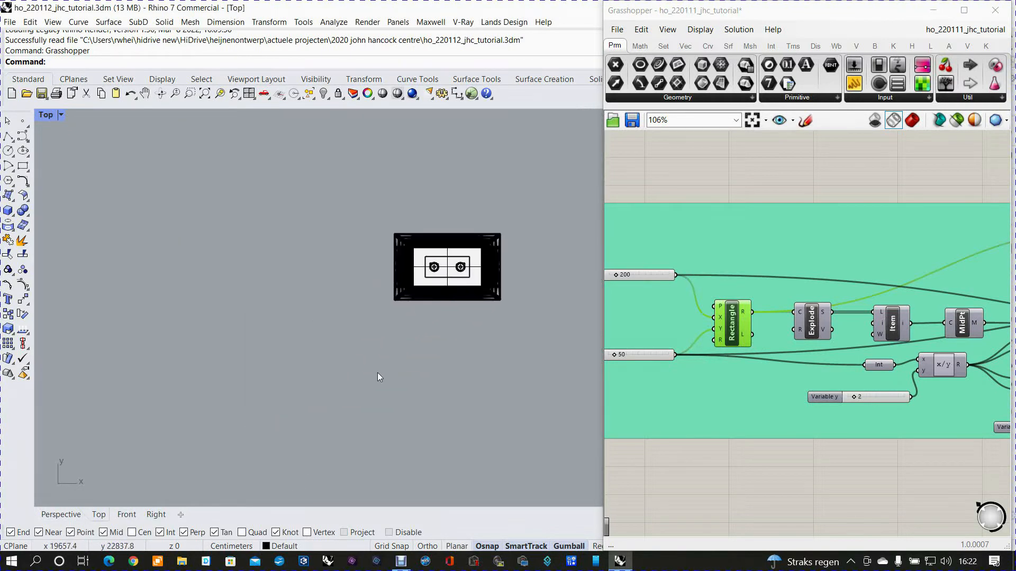
{"action": "right_click_drag", "start_coordinate": [376, 373], "coordinate": [424, 277]}
{"action": "scroll", "coordinate": [382, 399], "scroll_direction": "down", "scroll_amount": 2}
{"action": "scroll", "coordinate": [383, 404], "scroll_direction": "down", "scroll_amount": 4}
{"action": "right_click_drag", "start_coordinate": [383, 405], "coordinate": [414, 272]}
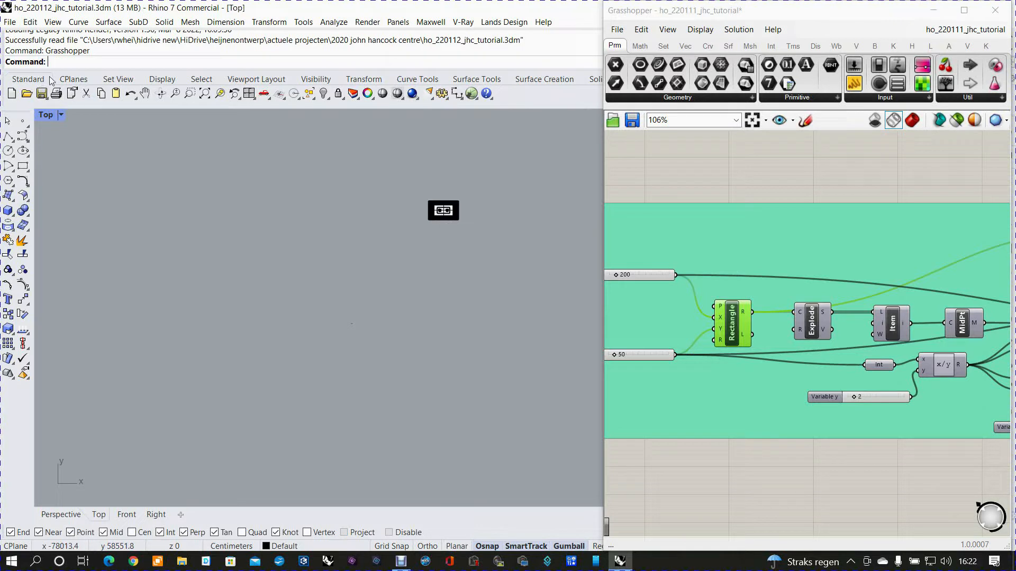
{"action": "right_click", "coordinate": [192, 95]}
{"action": "left_click", "coordinate": [220, 94]}
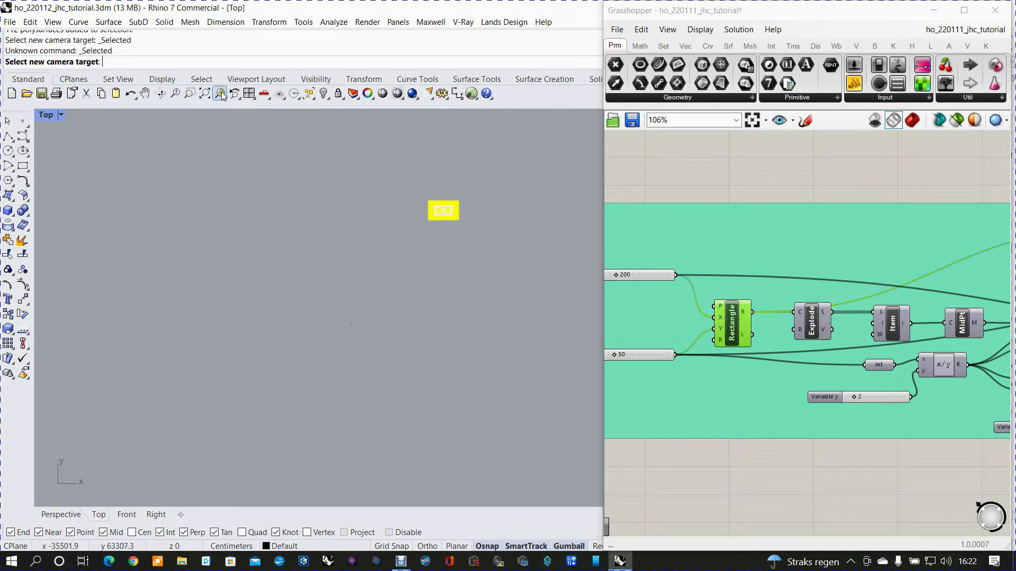
{"action": "left_click", "coordinate": [355, 275]}
{"action": "left_click_drag", "start_coordinate": [351, 286], "coordinate": [399, 381]}
{"action": "scroll", "coordinate": [341, 405], "scroll_direction": "up", "scroll_amount": 5}
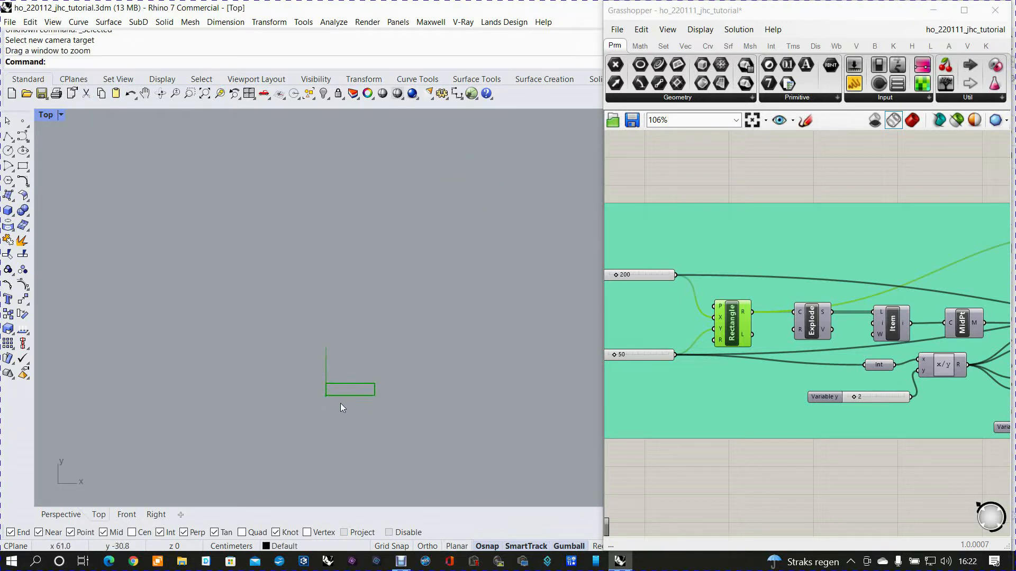
{"action": "scroll", "coordinate": [341, 404], "scroll_direction": "up", "scroll_amount": 2}
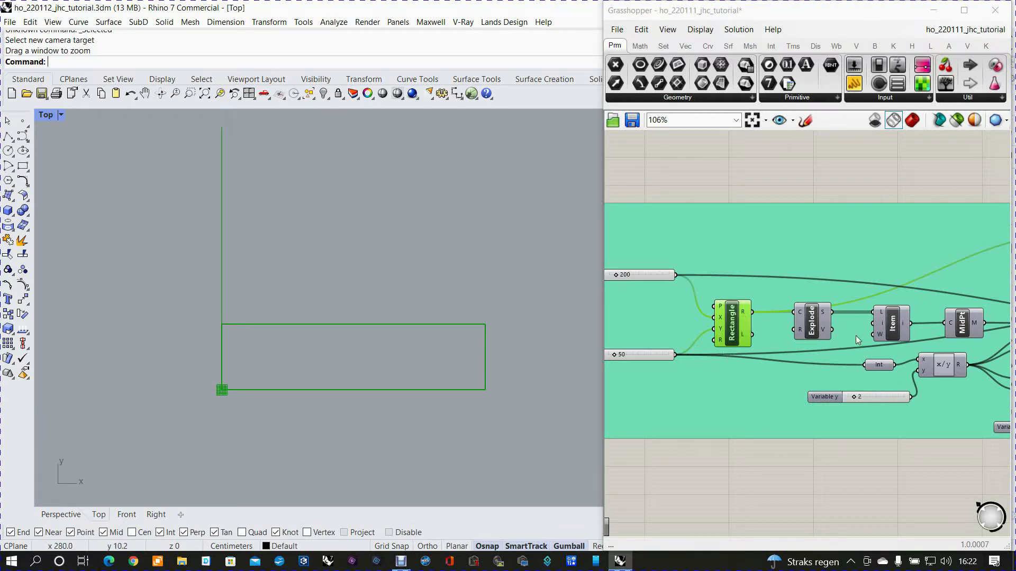
- Turn on the preview of the Explode and Item components that follow the Rectangle component
{"action": "left_click", "coordinate": [824, 322]}
{"action": "right_click", "coordinate": [824, 322]}
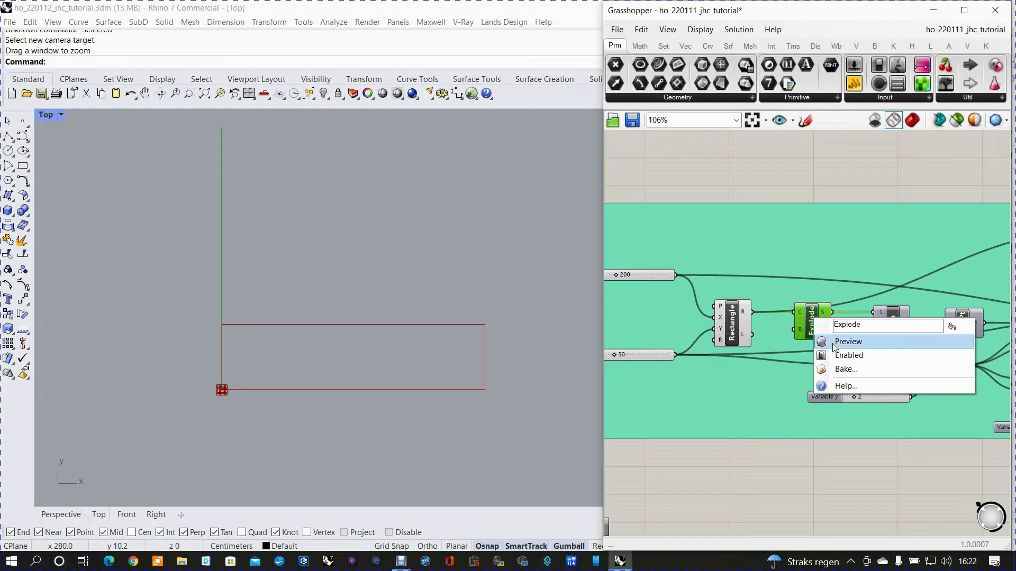
{"action": "left_click", "coordinate": [832, 343]}
{"action": "right_click_drag", "start_coordinate": [828, 356], "coordinate": [765, 349]}
{"action": "left_click", "coordinate": [783, 313]}
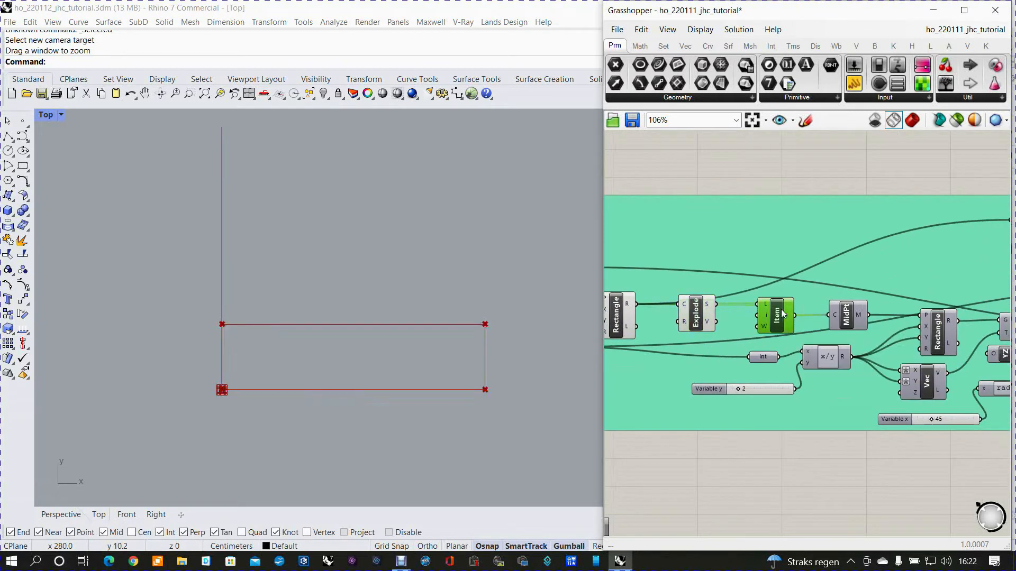
{"action": "right_click", "coordinate": [782, 313]}
{"action": "left_click", "coordinate": [799, 332]}
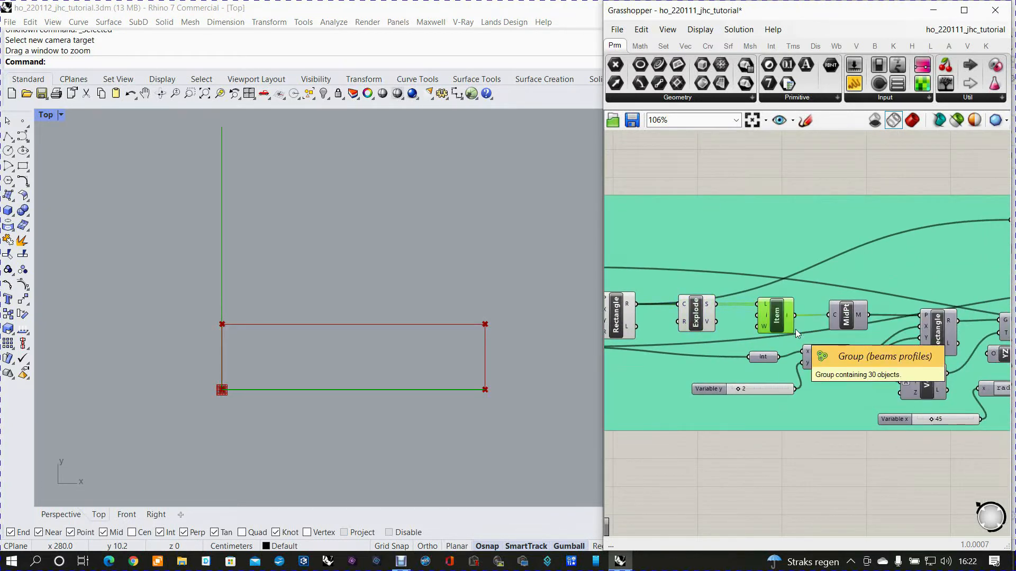
- Turn on the preview of the MidPt component and of the Rectangle component it feeds in the "beams profiles" group
{"action": "right_click_drag", "start_coordinate": [807, 353], "coordinate": [722, 367]}
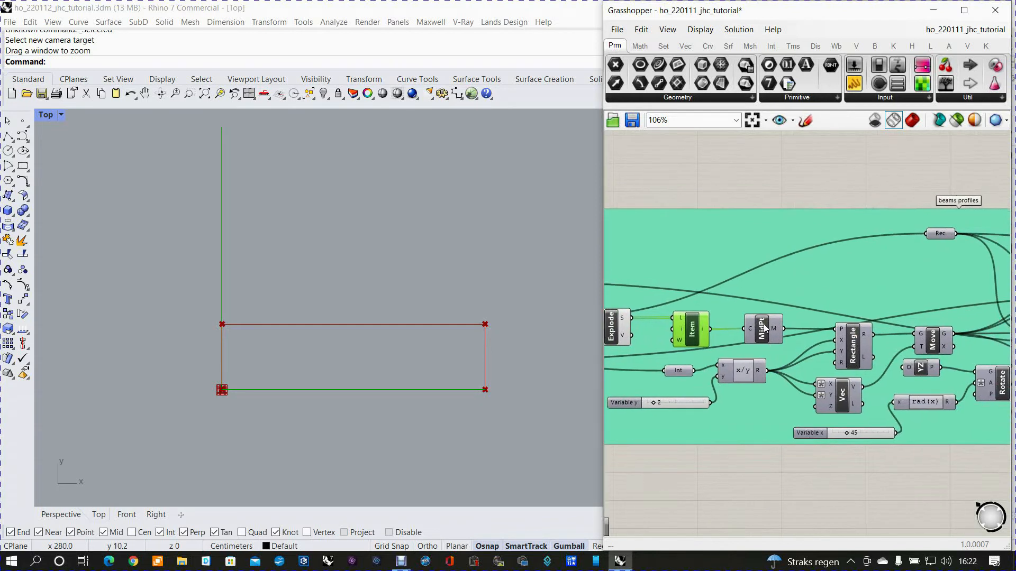
{"action": "right_click", "coordinate": [763, 328]}
{"action": "left_click", "coordinate": [785, 347]}
{"action": "right_click_drag", "start_coordinate": [802, 365], "coordinate": [750, 340]}
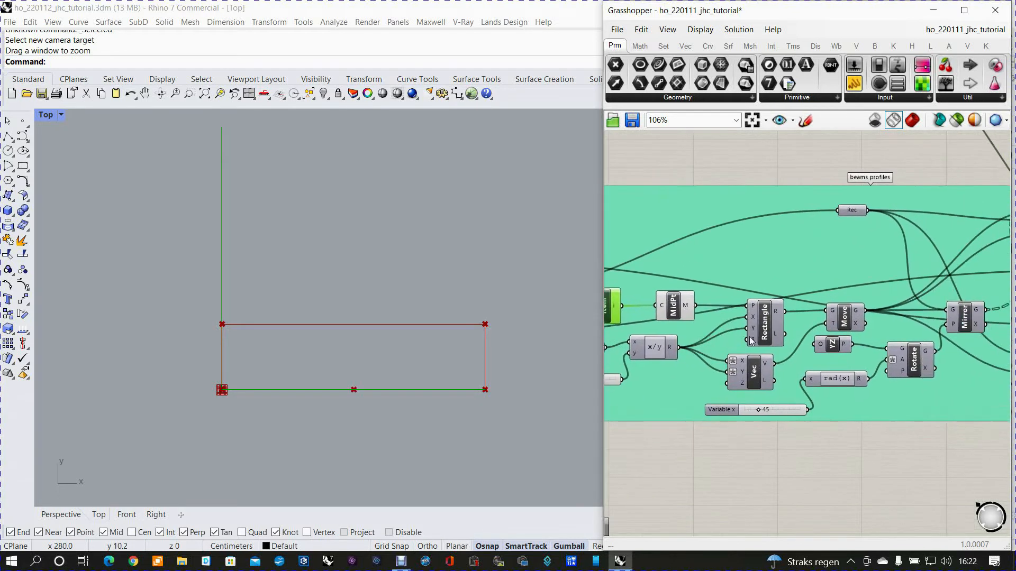
{"action": "left_click", "coordinate": [772, 326]}
{"action": "right_click", "coordinate": [773, 326]}
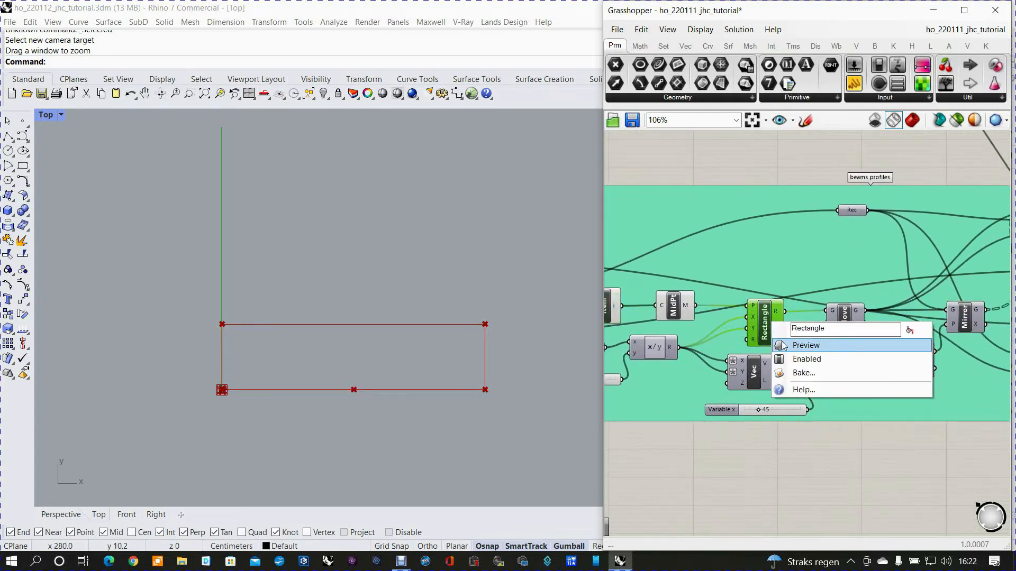
{"action": "left_click", "coordinate": [783, 344]}
- Turn on the preview of the Move component that follows the small Rectangle in the "beams profiles" group
{"action": "right_click_drag", "start_coordinate": [798, 351], "coordinate": [760, 322]}
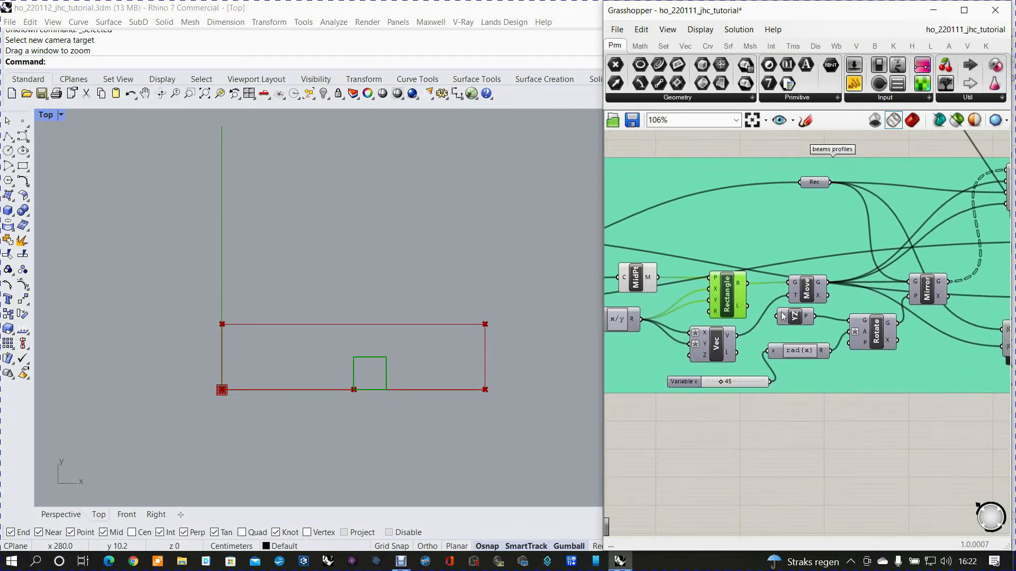
{"action": "left_click", "coordinate": [806, 291]}
{"action": "right_click", "coordinate": [806, 290]}
{"action": "left_click", "coordinate": [826, 312]}
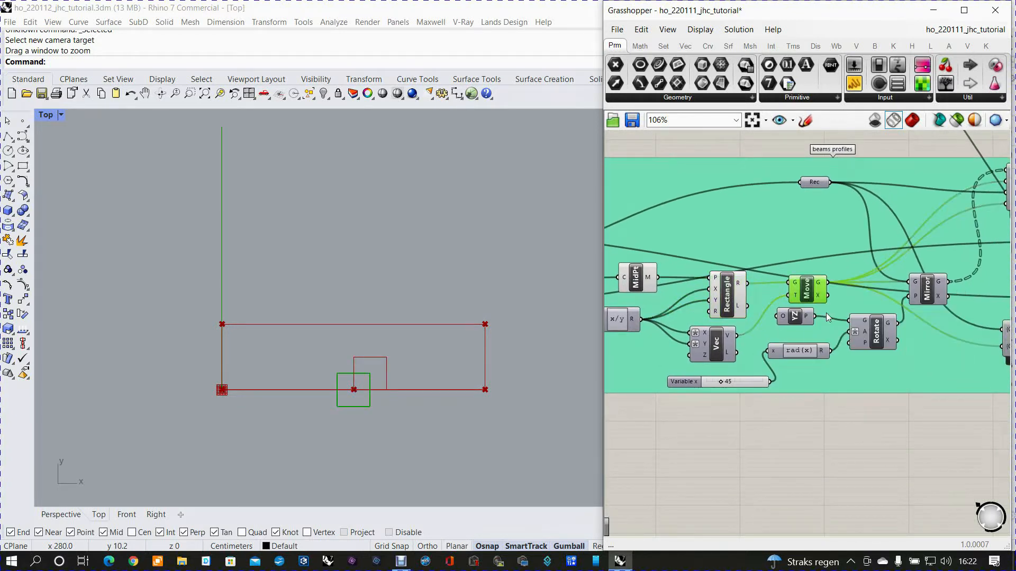
- Turn on the preview of the Rotate component and of the Mirror component that uses its plane
{"action": "right_click_drag", "start_coordinate": [833, 351], "coordinate": [754, 352]}
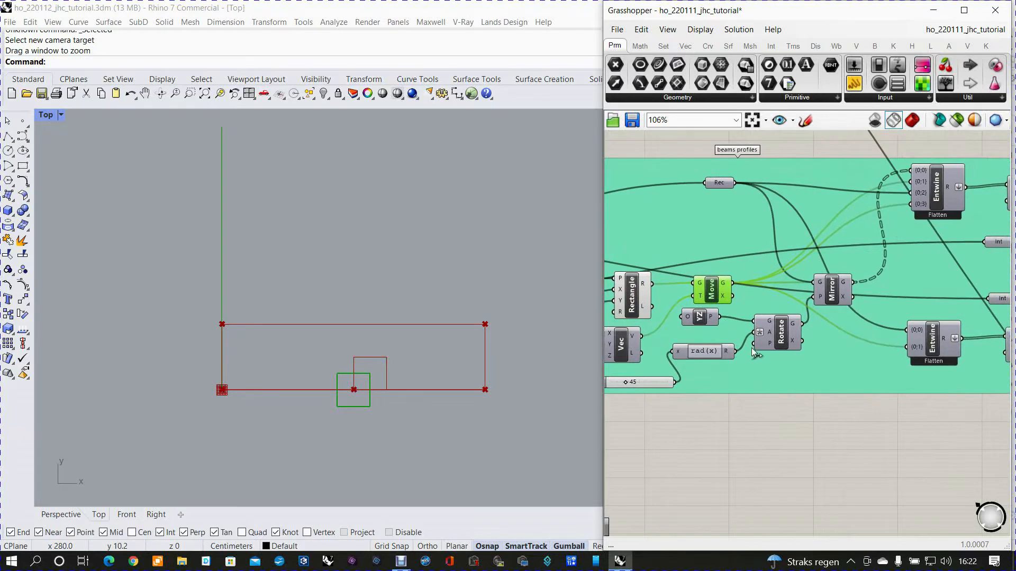
{"action": "left_click", "coordinate": [783, 331]}
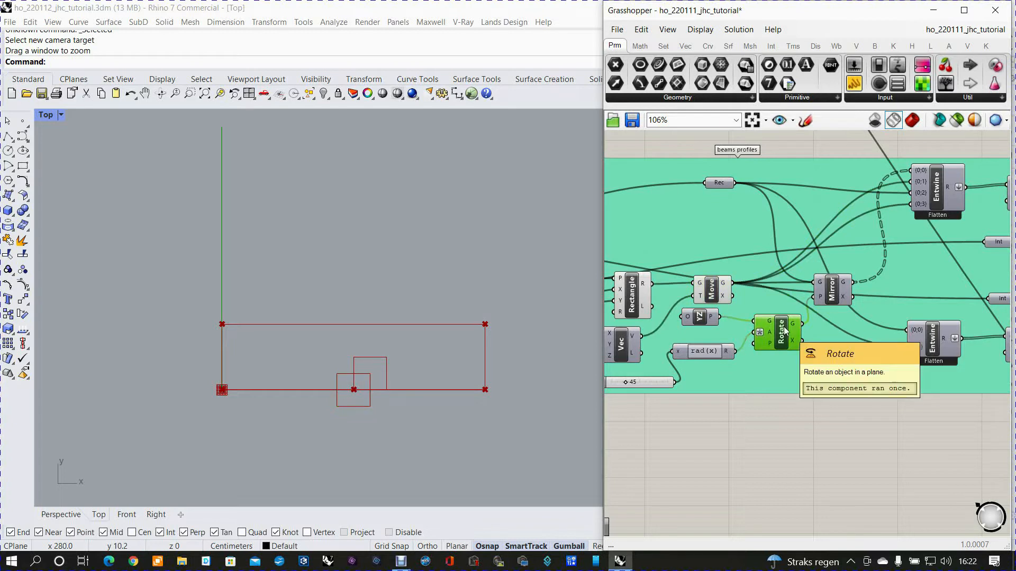
{"action": "right_click", "coordinate": [785, 330]}
{"action": "left_click", "coordinate": [804, 352]}
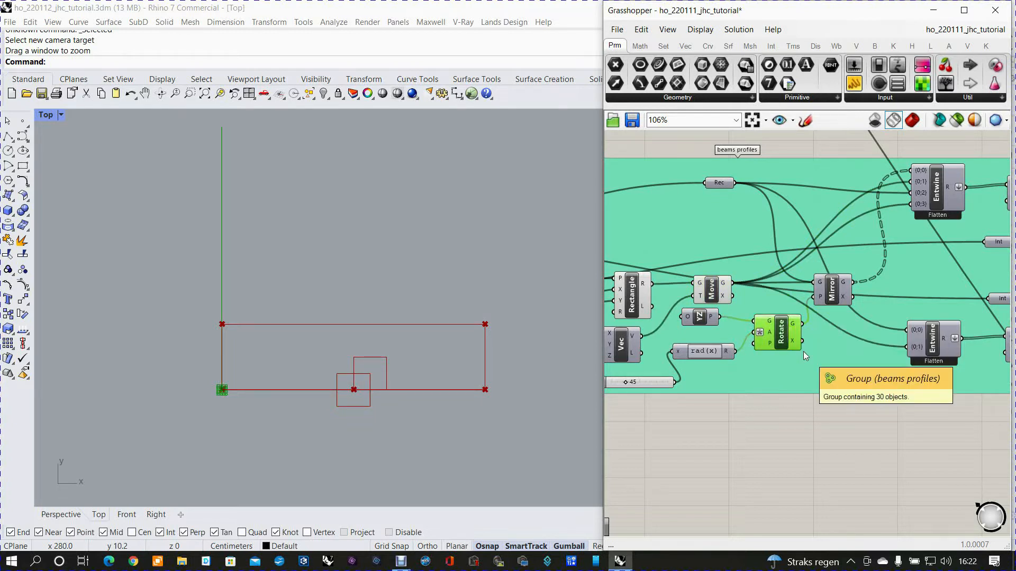
{"action": "left_click", "coordinate": [839, 300]}
{"action": "right_click", "coordinate": [840, 302]}
{"action": "left_click", "coordinate": [845, 312]}
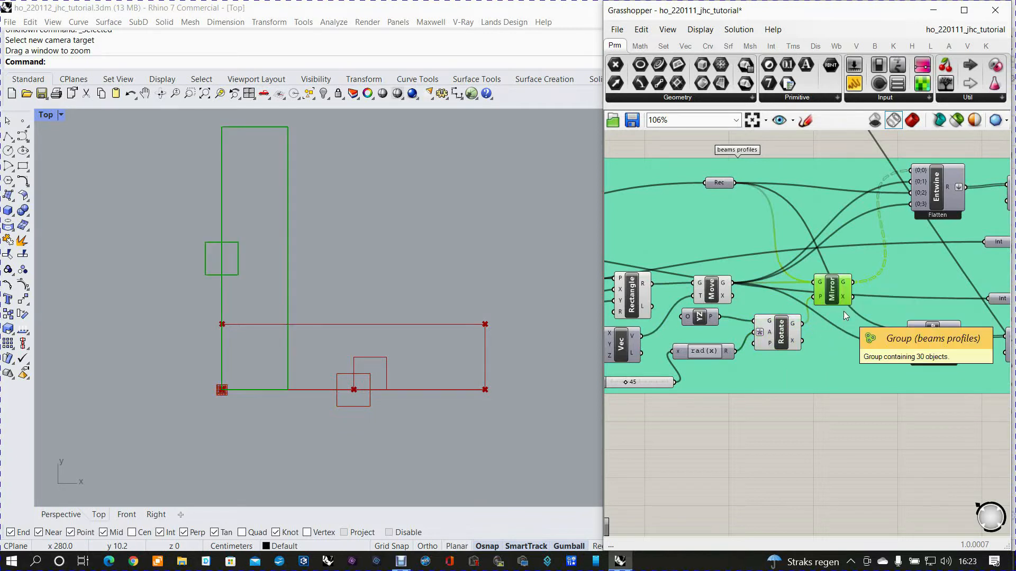
- Turn on the preview of the RUnion component fed by the four-input Entwine component
{"action": "scroll", "coordinate": [361, 325], "scroll_direction": "down", "scroll_amount": 5}
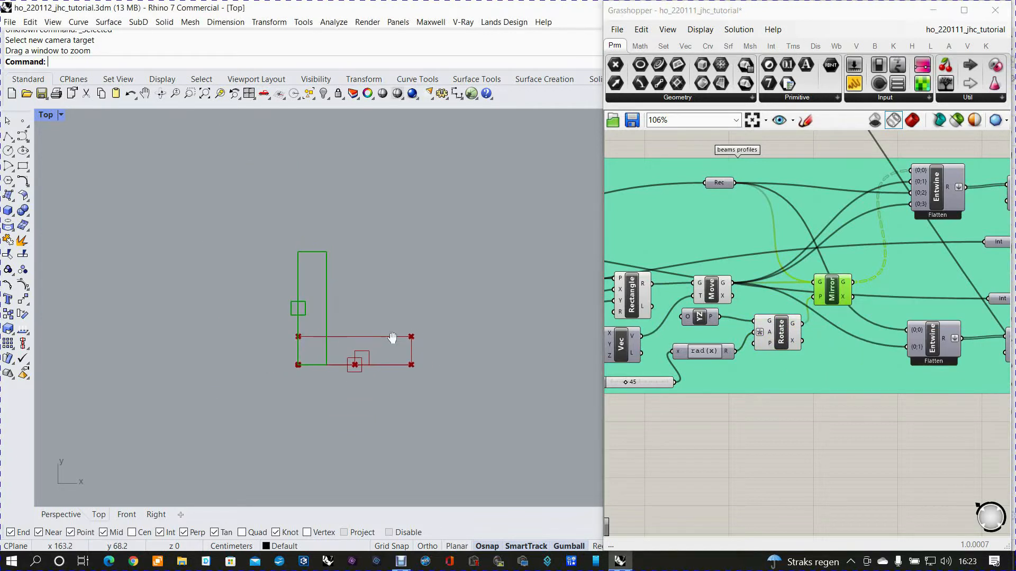
{"action": "right_click_drag", "start_coordinate": [833, 293], "coordinate": [645, 321]}
{"action": "scroll", "coordinate": [742, 262], "scroll_direction": "up", "scroll_amount": 2}
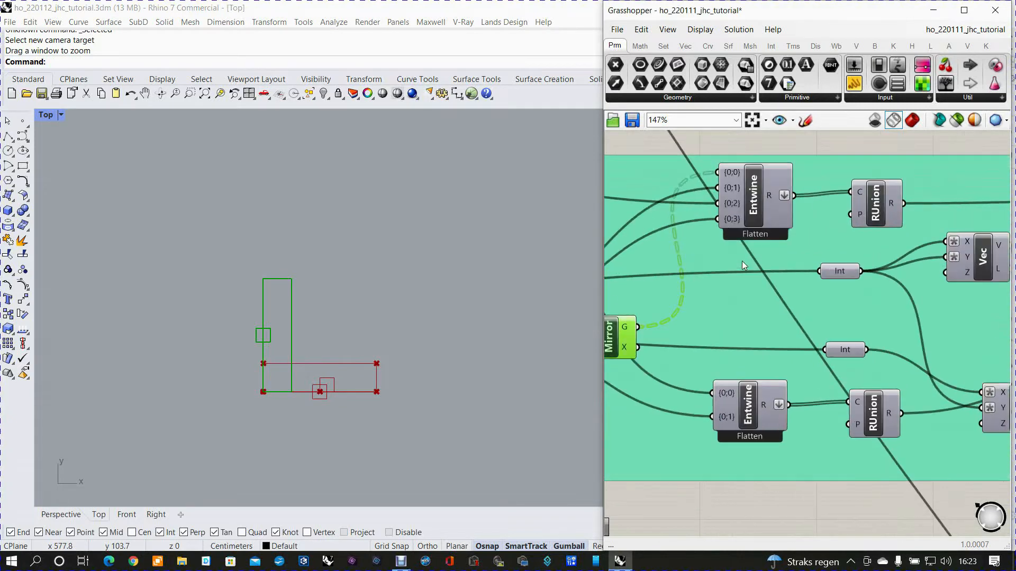
{"action": "left_click", "coordinate": [875, 204]}
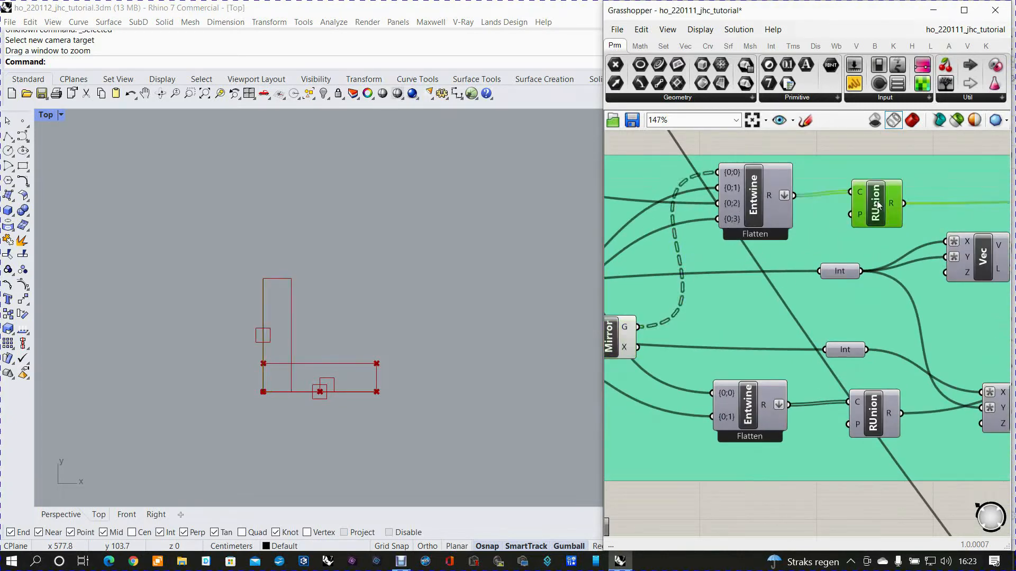
{"action": "right_click", "coordinate": [876, 205]}
{"action": "left_click", "coordinate": [888, 224]}
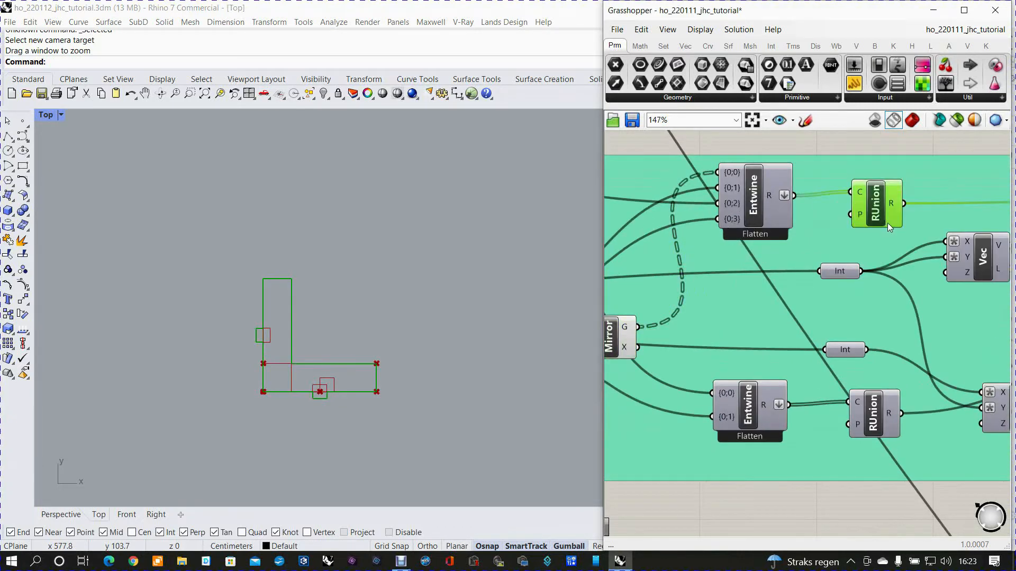
- Turn off the preview of all components upstream of the Entwine components in the "beams profiles" group
{"action": "scroll", "coordinate": [879, 328], "scroll_direction": "down", "scroll_amount": 3}
{"action": "scroll", "coordinate": [879, 328], "scroll_direction": "down", "scroll_amount": 5}
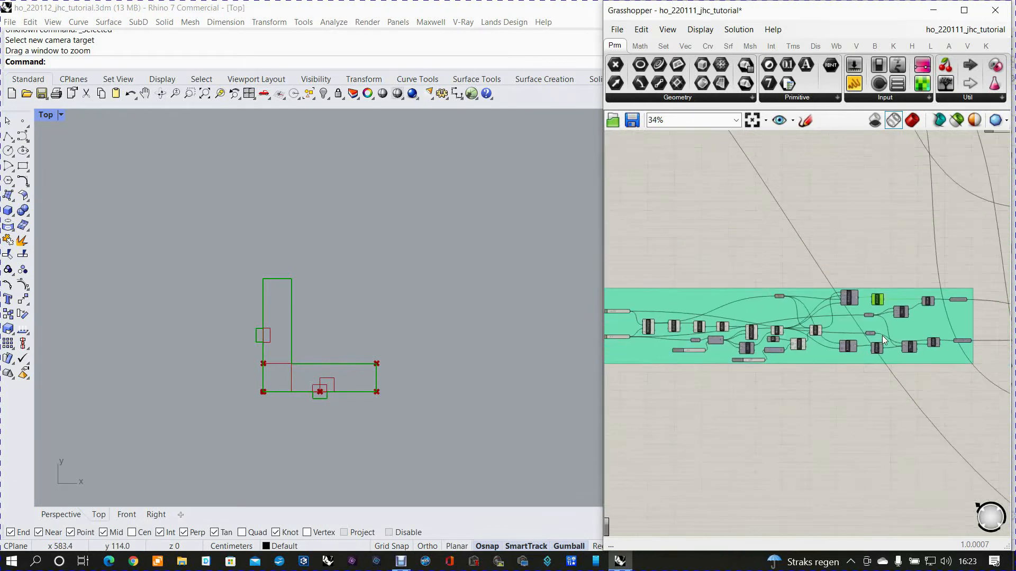
{"action": "left_click_drag", "start_coordinate": [669, 277], "coordinate": [850, 392]}
{"action": "right_click", "coordinate": [777, 262]}
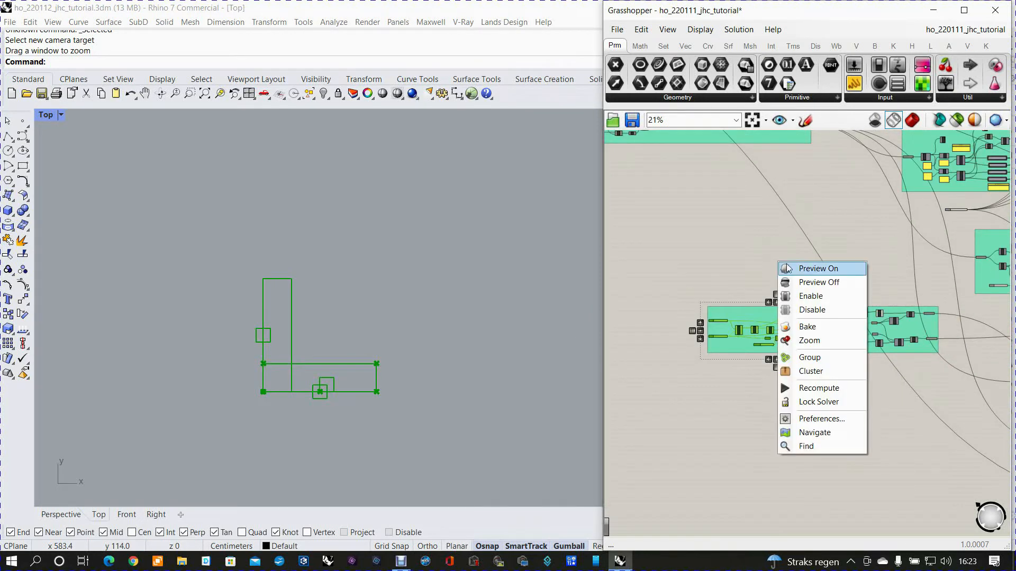
{"action": "left_click", "coordinate": [808, 283]}
- Select the previewed RUnion component to highlight the merged corner profile in the Top view
{"action": "scroll", "coordinate": [757, 312], "scroll_direction": "up", "scroll_amount": 5}
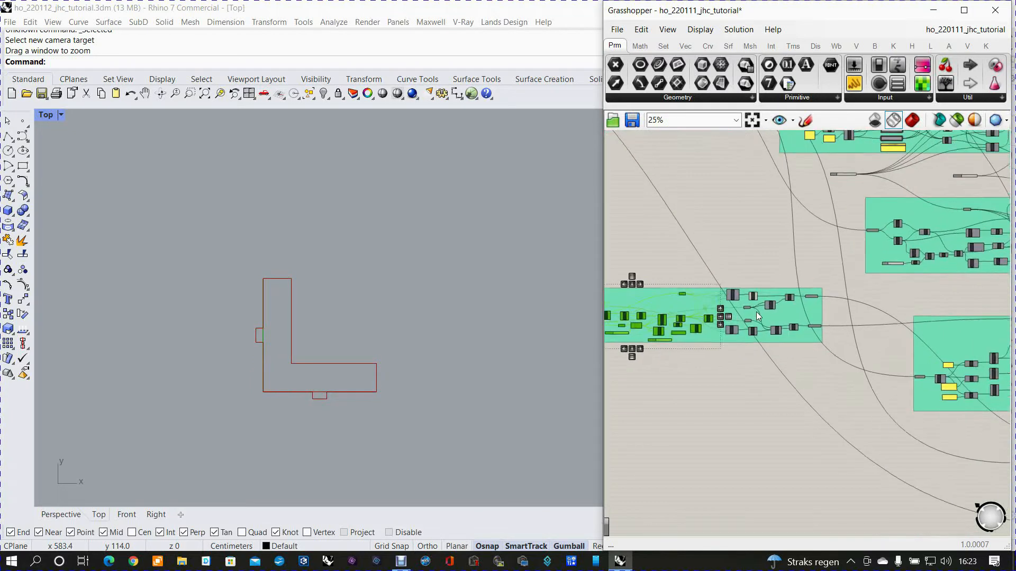
{"action": "scroll", "coordinate": [752, 291], "scroll_direction": "up", "scroll_amount": 2}
{"action": "scroll", "coordinate": [756, 288], "scroll_direction": "up", "scroll_amount": 2}
{"action": "left_click", "coordinate": [758, 287]}
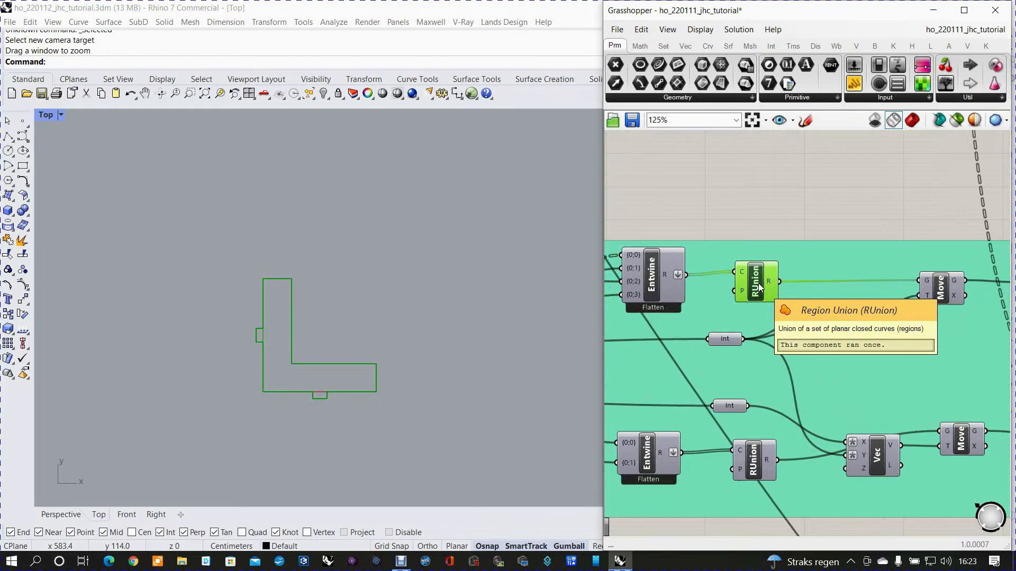
- Turn on the preview of the Move component feeding the "Crv corner beam" parameter and examine the moved profile near the origin
{"action": "right_click_drag", "start_coordinate": [797, 327], "coordinate": [726, 288]}
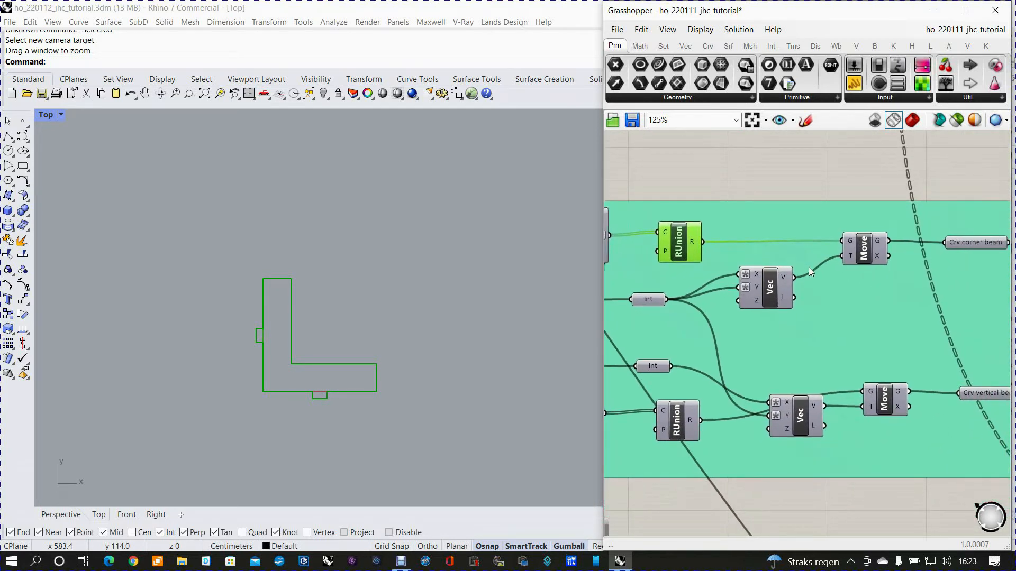
{"action": "left_click", "coordinate": [870, 249]}
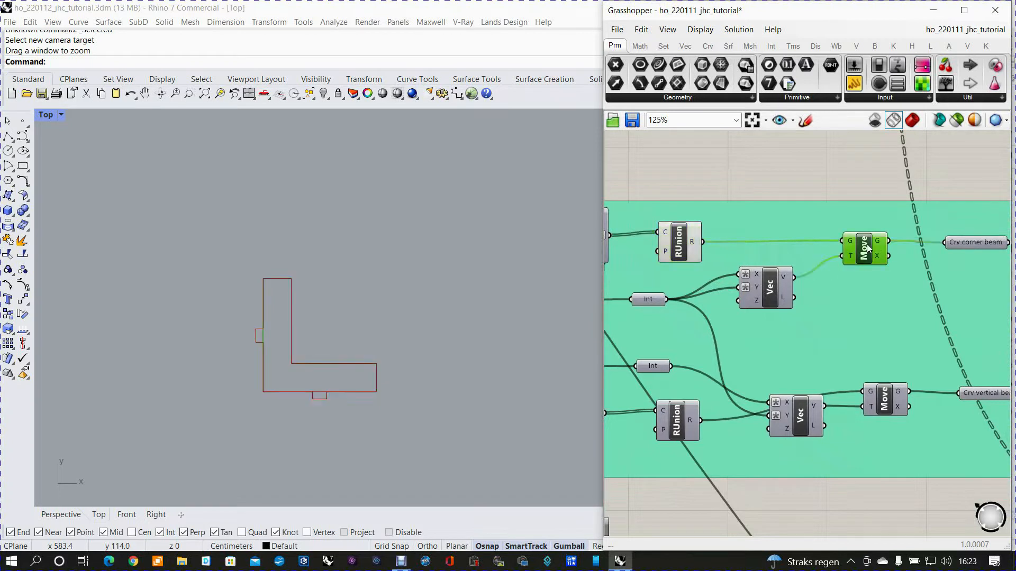
{"action": "right_click", "coordinate": [867, 248]}
{"action": "left_click", "coordinate": [882, 266]}
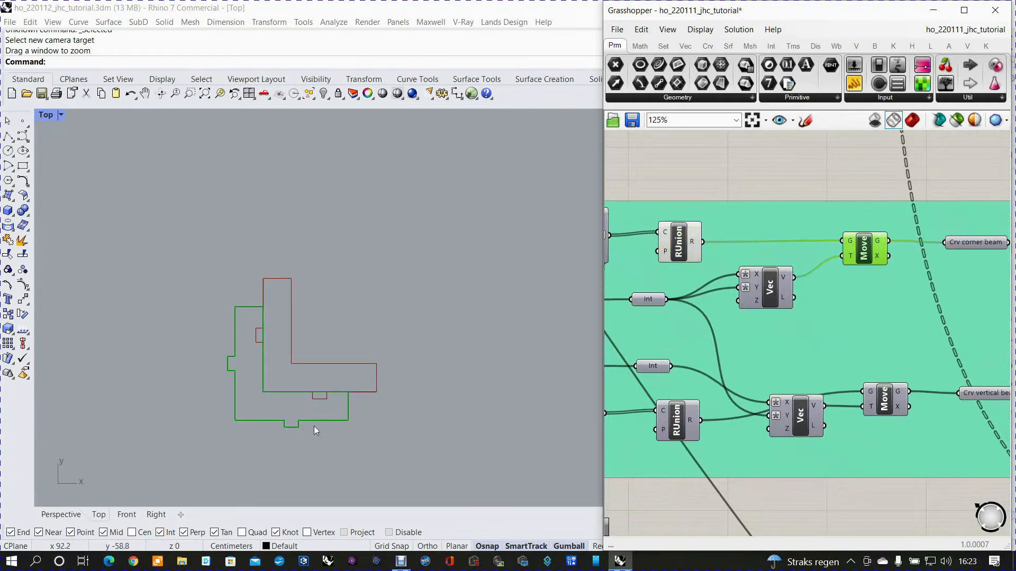
{"action": "scroll", "coordinate": [259, 399], "scroll_direction": "up", "scroll_amount": 2}
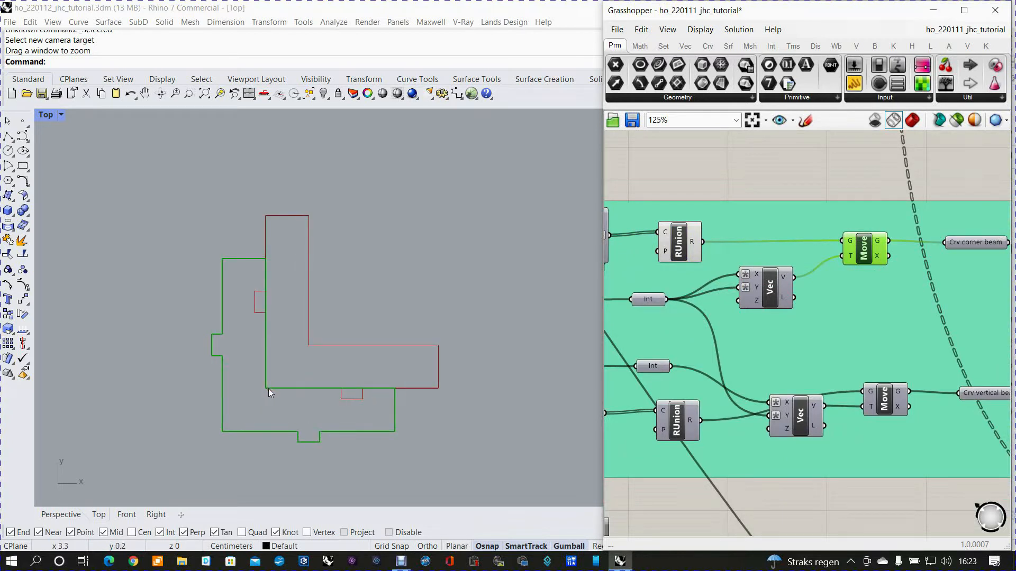
{"action": "scroll", "coordinate": [267, 392], "scroll_direction": "down", "scroll_amount": 2}
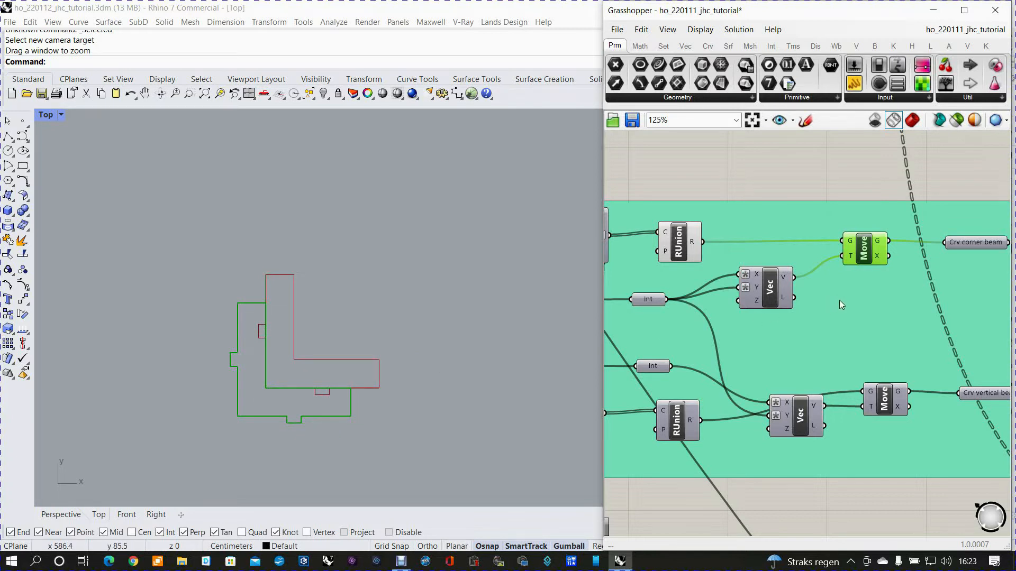
- Turn on the preview of the Move component feeding the "Crv vertical beam" parameter
{"action": "right_click_drag", "start_coordinate": [862, 277], "coordinate": [745, 262]}
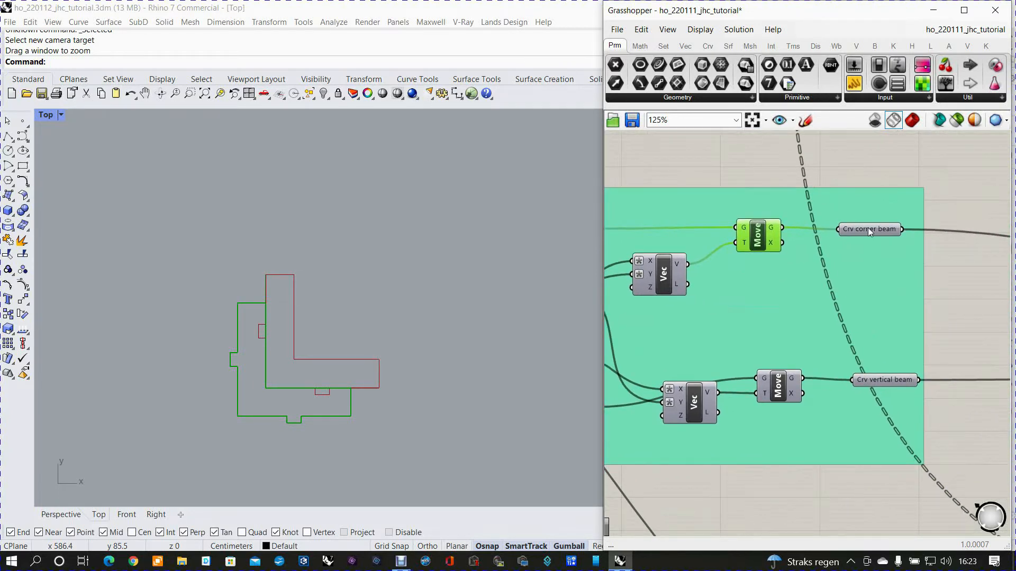
{"action": "scroll", "coordinate": [848, 302], "scroll_direction": "down", "scroll_amount": 3}
{"action": "scroll", "coordinate": [796, 352], "scroll_direction": "up", "scroll_amount": 4}
{"action": "left_click", "coordinate": [795, 349]}
{"action": "right_click", "coordinate": [807, 347]}
{"action": "left_click", "coordinate": [828, 366]}
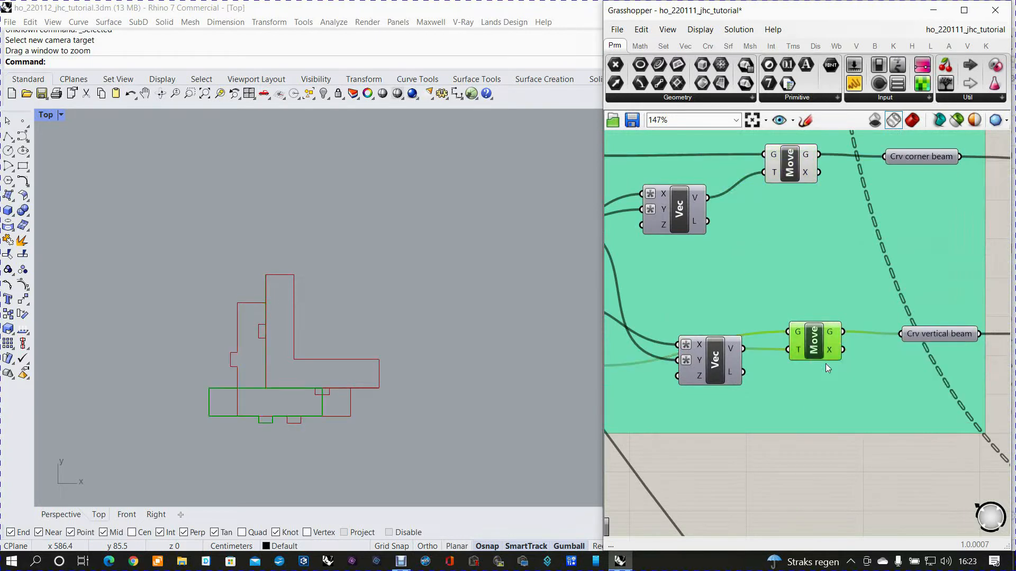
- Compare the corner beam and vertical beam profiles in the Top view, highlighting each one through its Move component
{"action": "scroll", "coordinate": [268, 421], "scroll_direction": "up", "scroll_amount": 3}
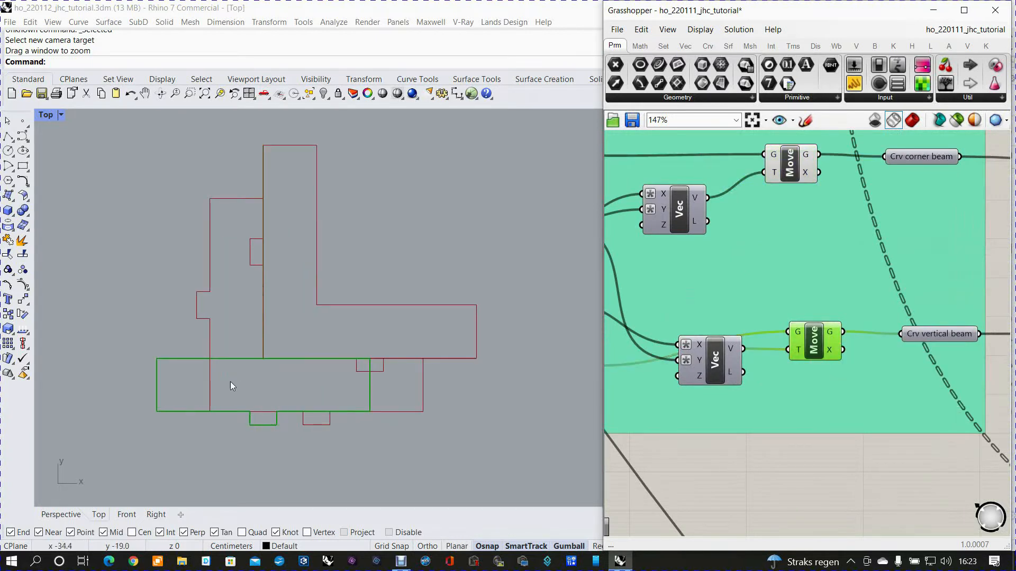
{"action": "scroll", "coordinate": [265, 399], "scroll_direction": "down", "scroll_amount": 2}
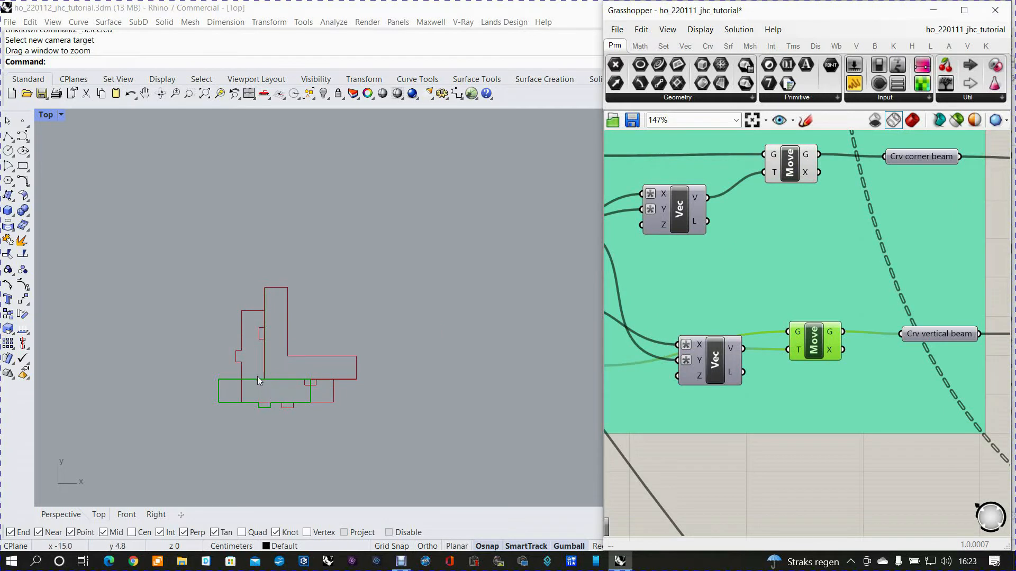
{"action": "left_click", "coordinate": [791, 168]}
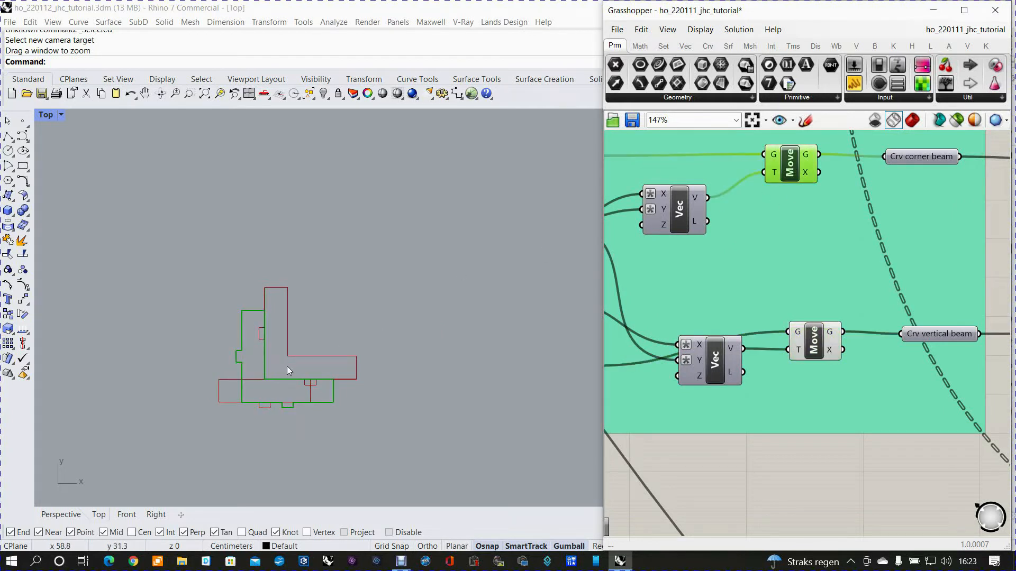
{"action": "left_click", "coordinate": [804, 356]}
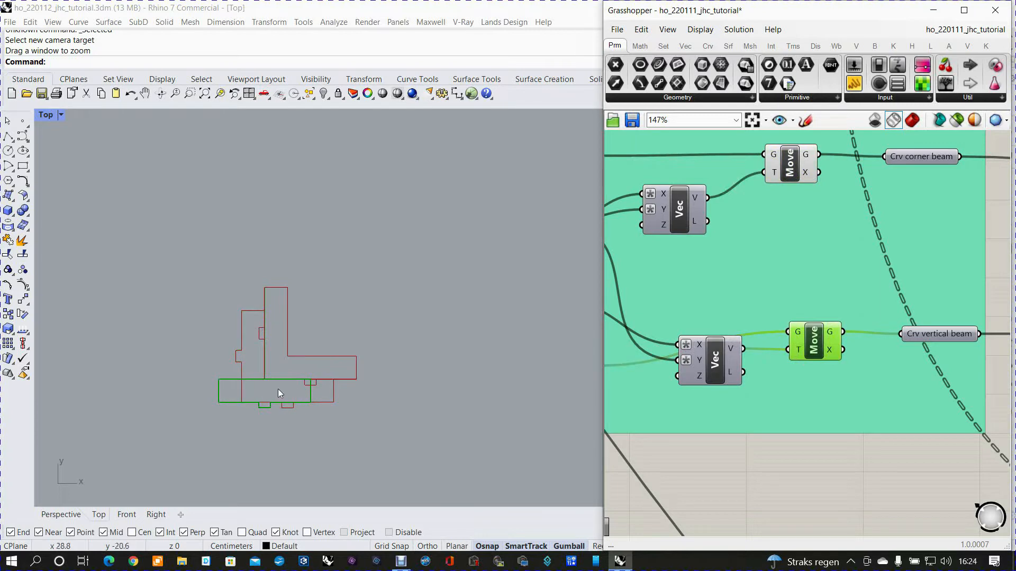
{"action": "scroll", "coordinate": [273, 388], "scroll_direction": "up", "scroll_amount": 5}
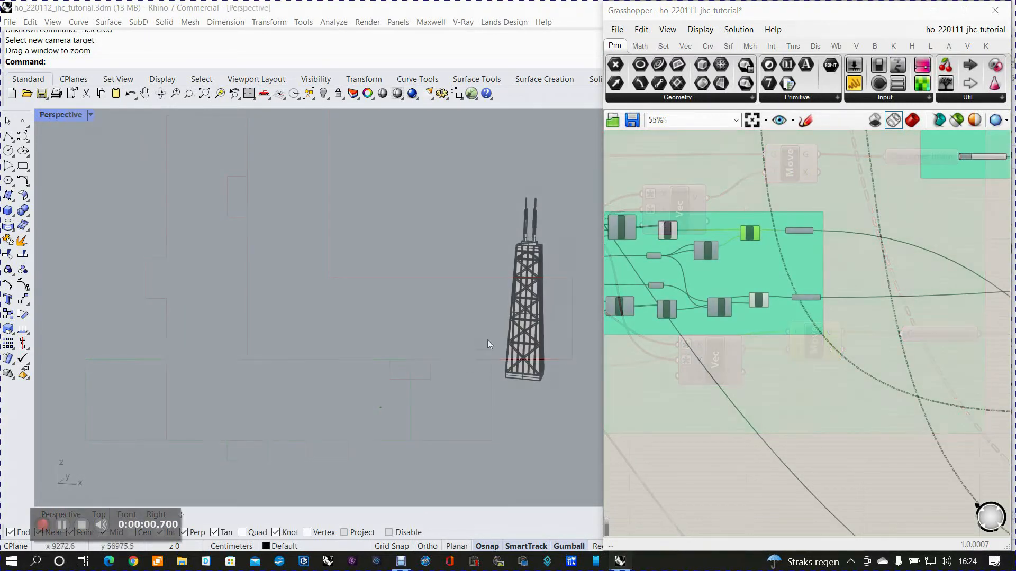
- Turn on the preview of the "Crv jhc tower" parameter in the vertical beams group and examine the tower outlines in the Perspective view
{"action": "scroll", "coordinate": [733, 312], "scroll_direction": "down", "scroll_amount": 3}
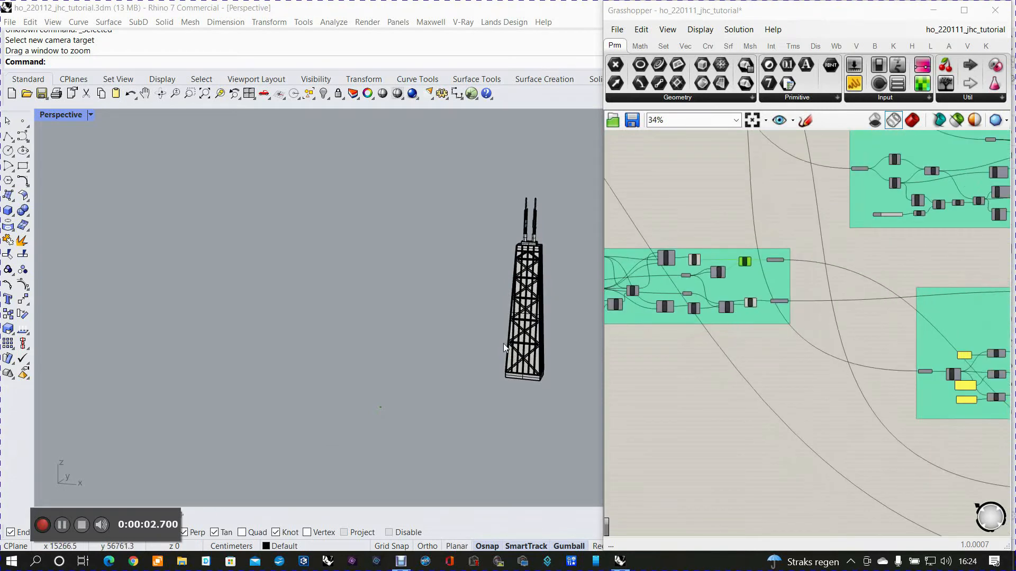
{"action": "right_click_drag", "start_coordinate": [475, 332], "coordinate": [405, 342], "text": "shift"}
{"action": "scroll", "coordinate": [682, 329], "scroll_direction": "down", "scroll_amount": 1}
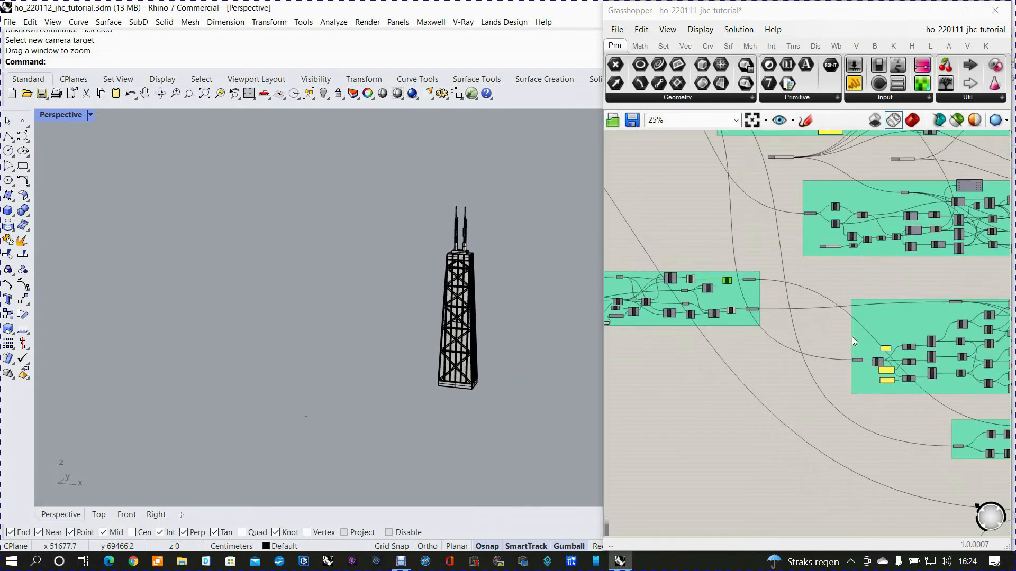
{"action": "scroll", "coordinate": [885, 325], "scroll_direction": "up", "scroll_amount": 5}
{"action": "right_click_drag", "start_coordinate": [886, 321], "coordinate": [761, 244]}
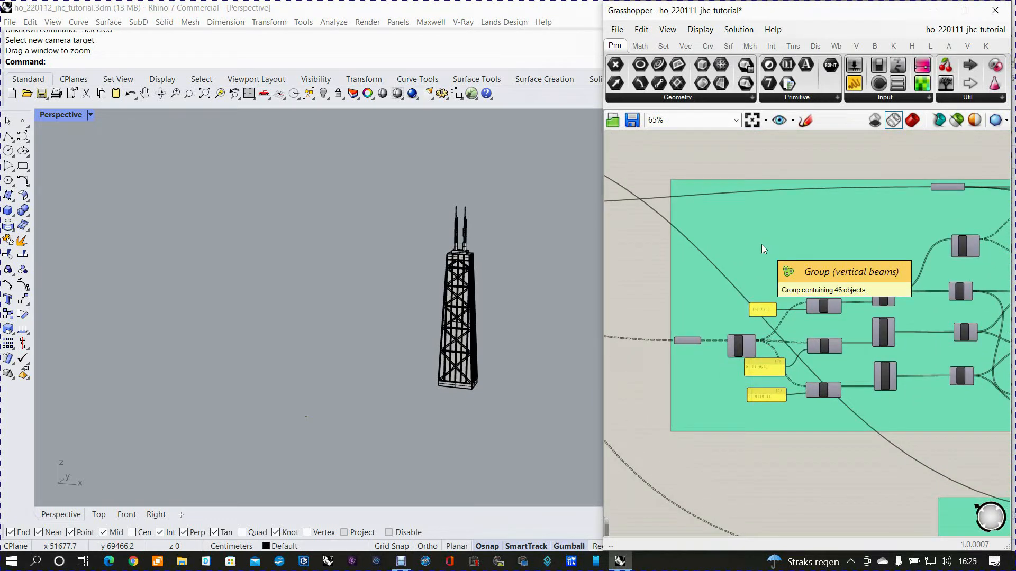
{"action": "scroll", "coordinate": [693, 339], "scroll_direction": "up", "scroll_amount": 5}
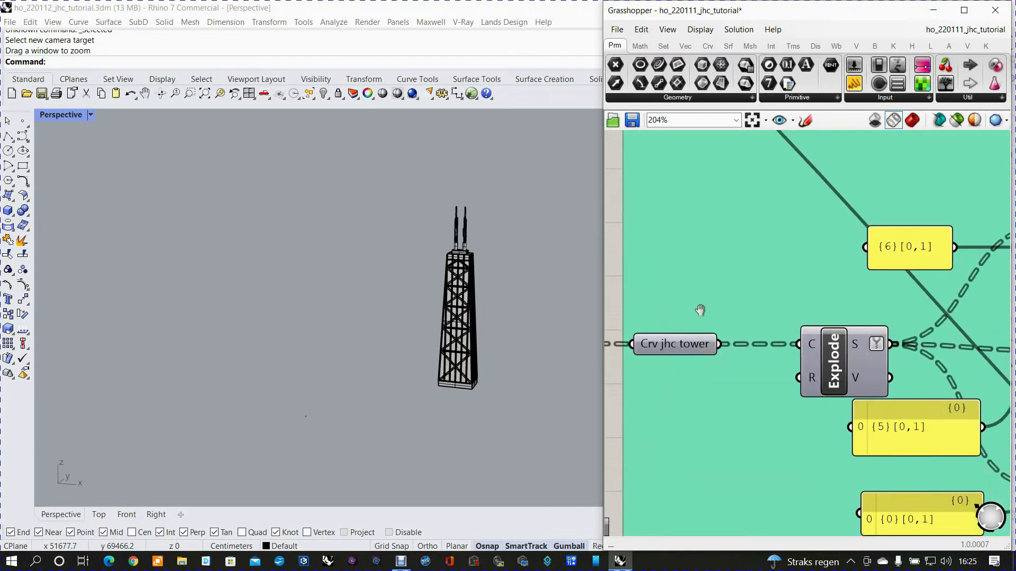
{"action": "right_click_drag", "start_coordinate": [693, 339], "coordinate": [744, 296]}
{"action": "scroll", "coordinate": [745, 273], "scroll_direction": "down", "scroll_amount": 2}
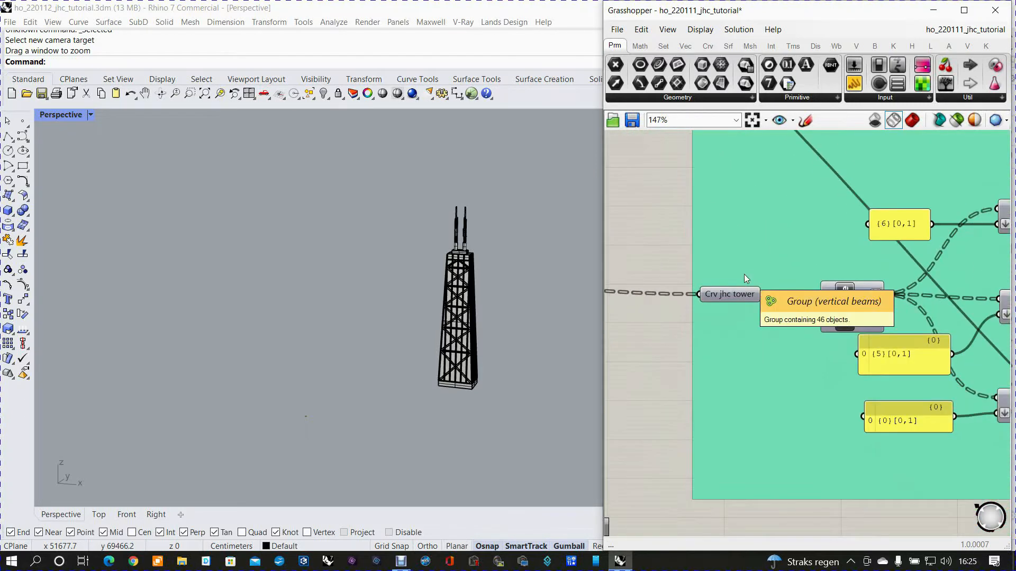
{"action": "left_click", "coordinate": [730, 294]}
{"action": "right_click", "coordinate": [729, 297]}
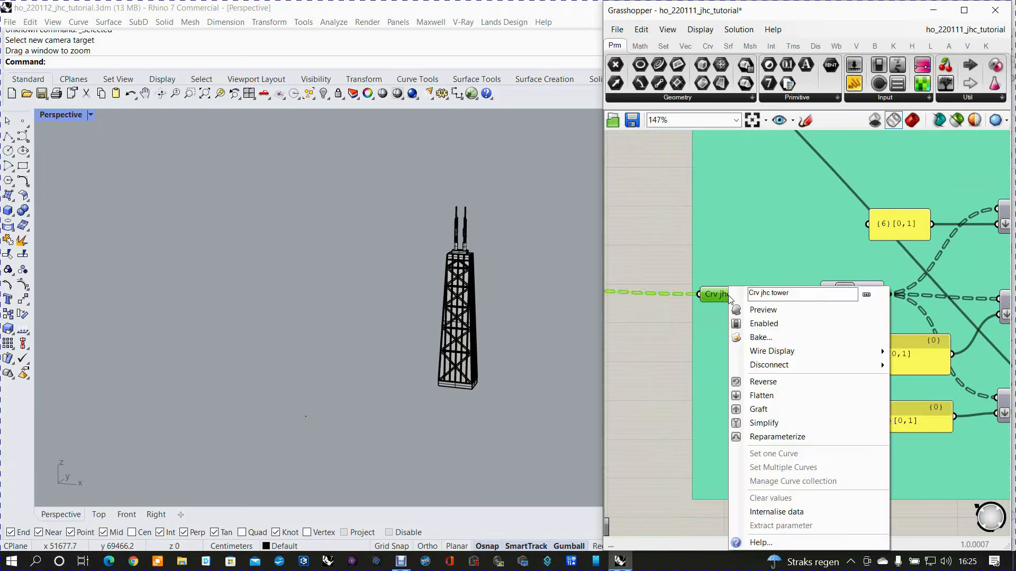
{"action": "left_click", "coordinate": [757, 311]}
{"action": "right_click_drag", "start_coordinate": [330, 306], "coordinate": [324, 279]}
{"action": "scroll", "coordinate": [318, 272], "scroll_direction": "up", "scroll_amount": 2}
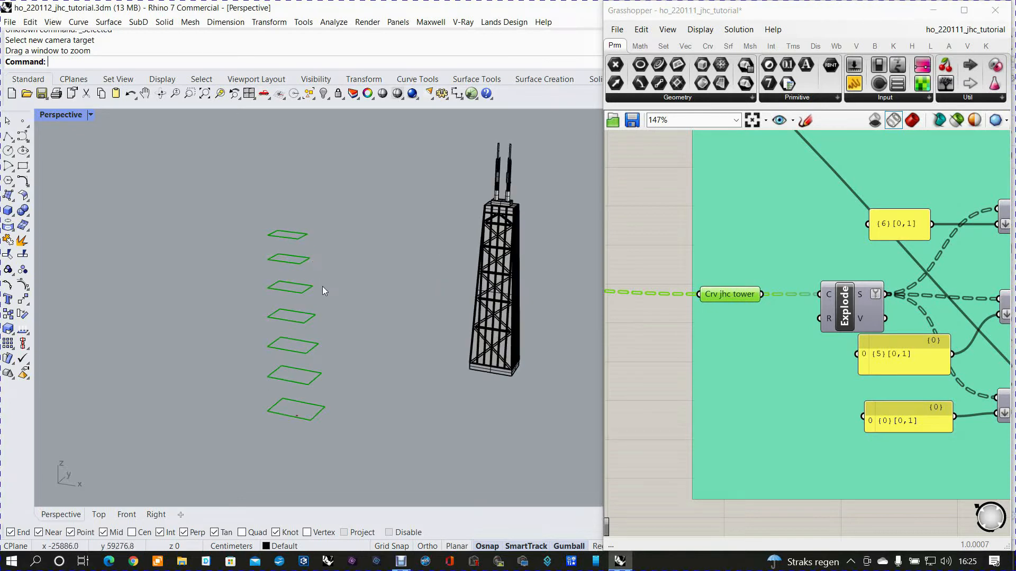
- Turn on the preview of the Explode component fed by "Crv jhc tower" and inspect its Segments output
{"action": "right_click_drag", "start_coordinate": [756, 313], "coordinate": [713, 313]}
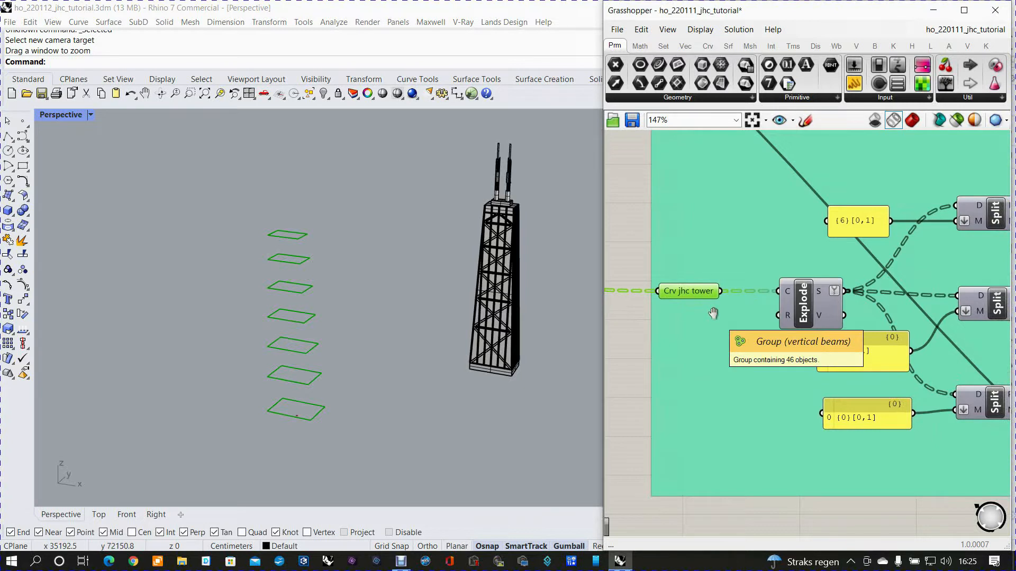
{"action": "left_click", "coordinate": [816, 294]}
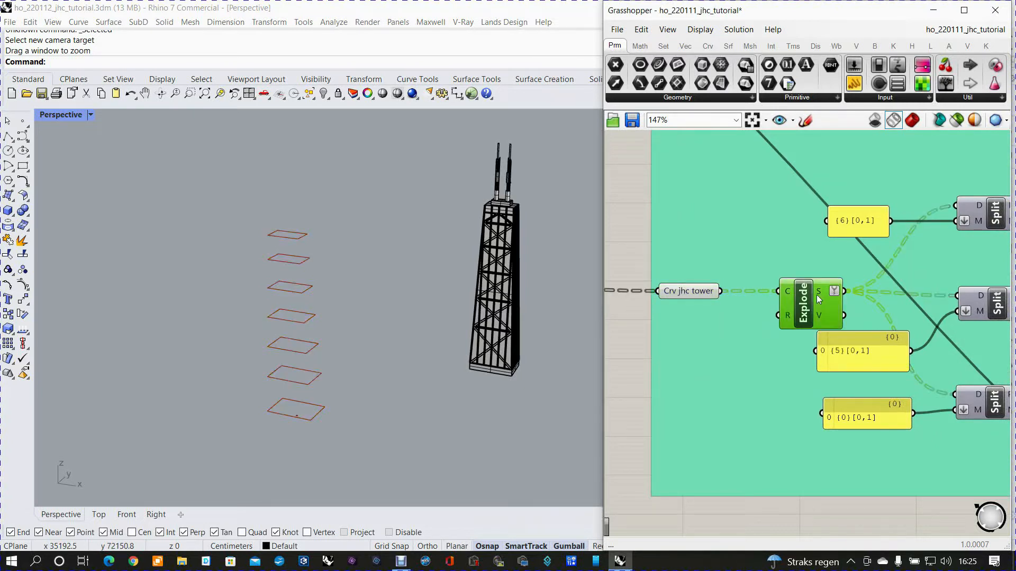
{"action": "right_click", "coordinate": [812, 303]}
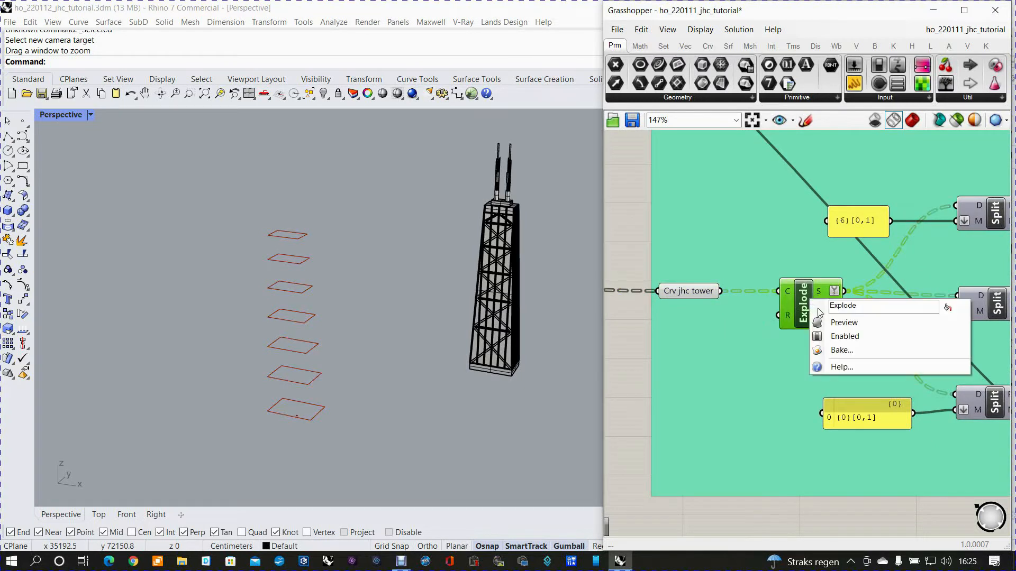
{"action": "left_click", "coordinate": [832, 322]}
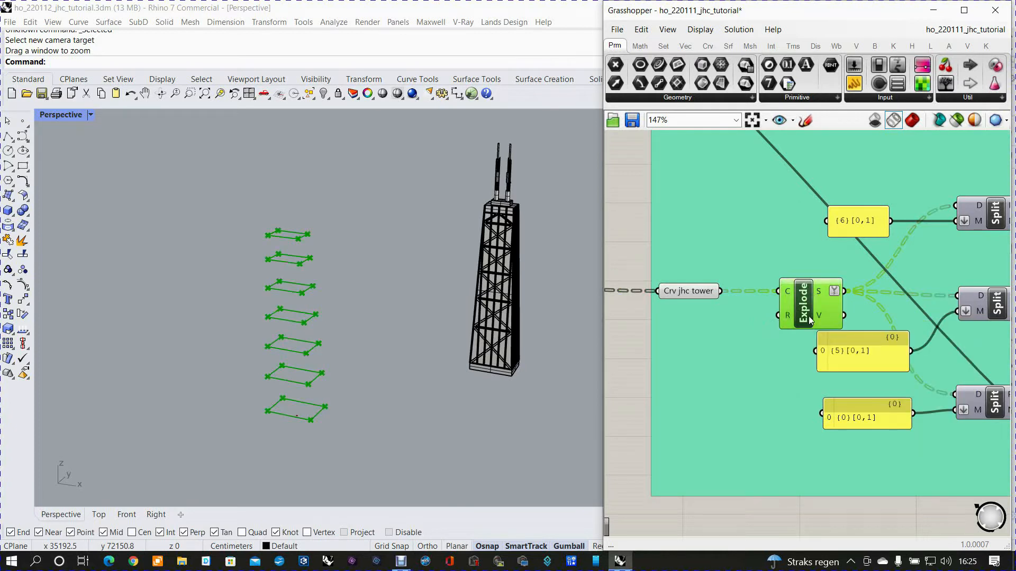
{"action": "mouse_move", "coordinate": [822, 297]}
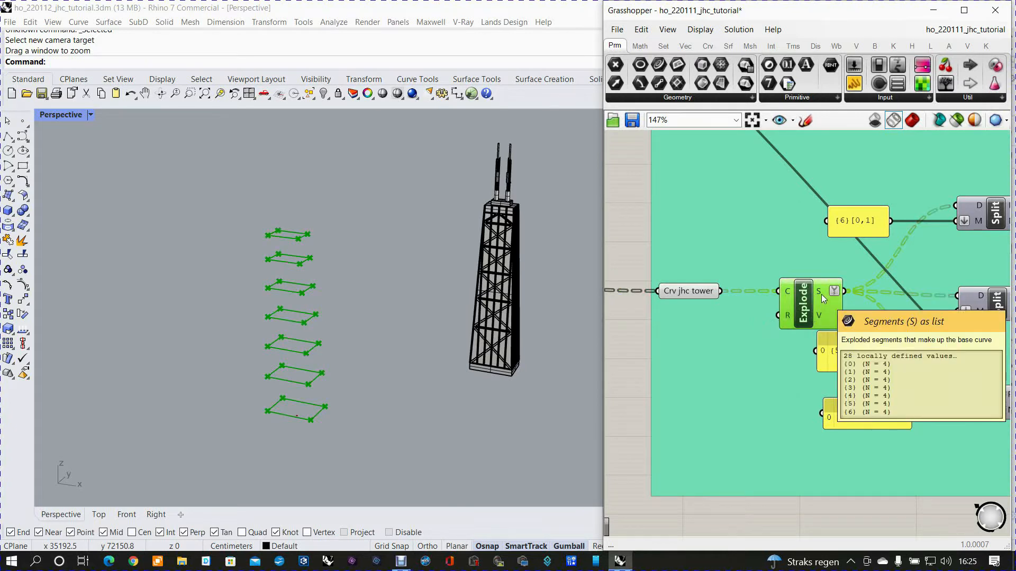
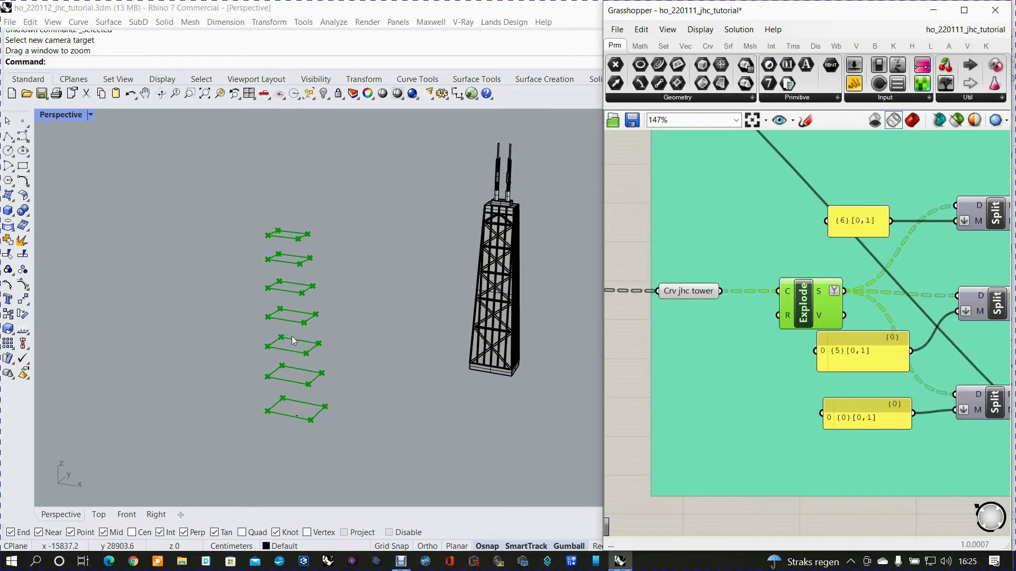
{"action": "right_click_drag", "start_coordinate": [560, 388], "coordinate": [408, 351]}
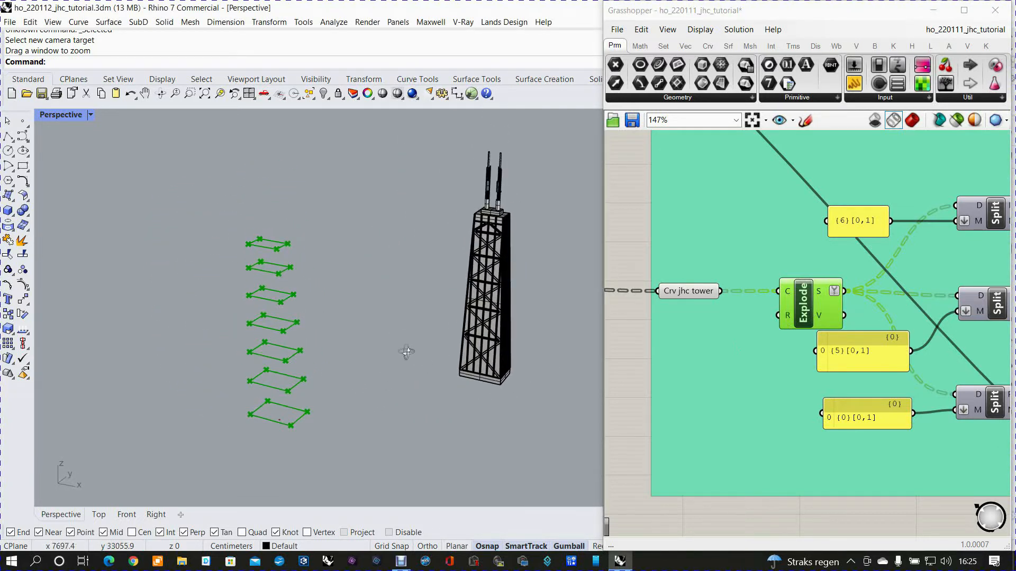
- Turn on the preview of the Split component that uses the {6}[0,1] mask
{"action": "right_click_drag", "start_coordinate": [898, 297], "coordinate": [753, 347]}
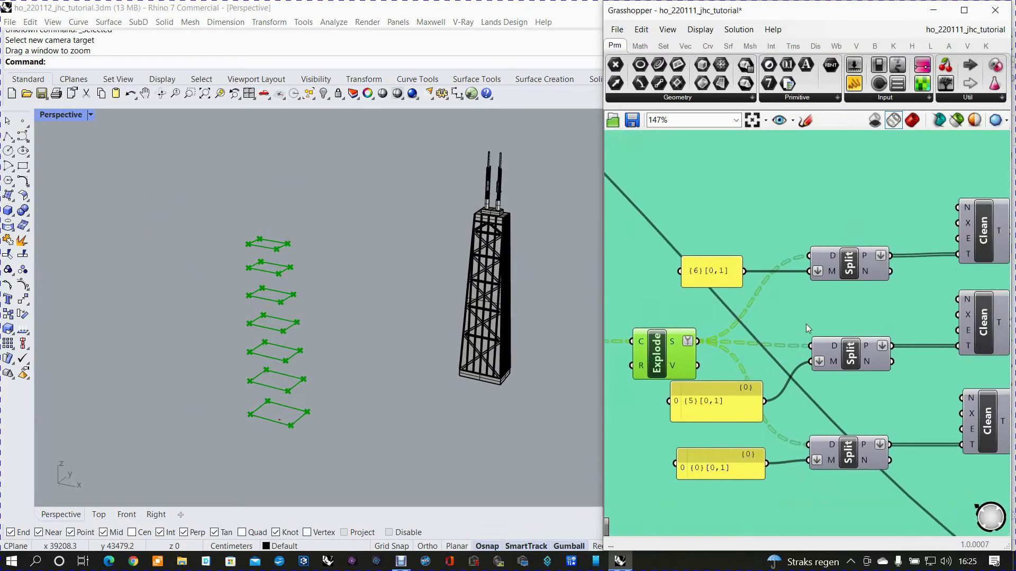
{"action": "scroll", "coordinate": [843, 307], "scroll_direction": "up", "scroll_amount": 3}
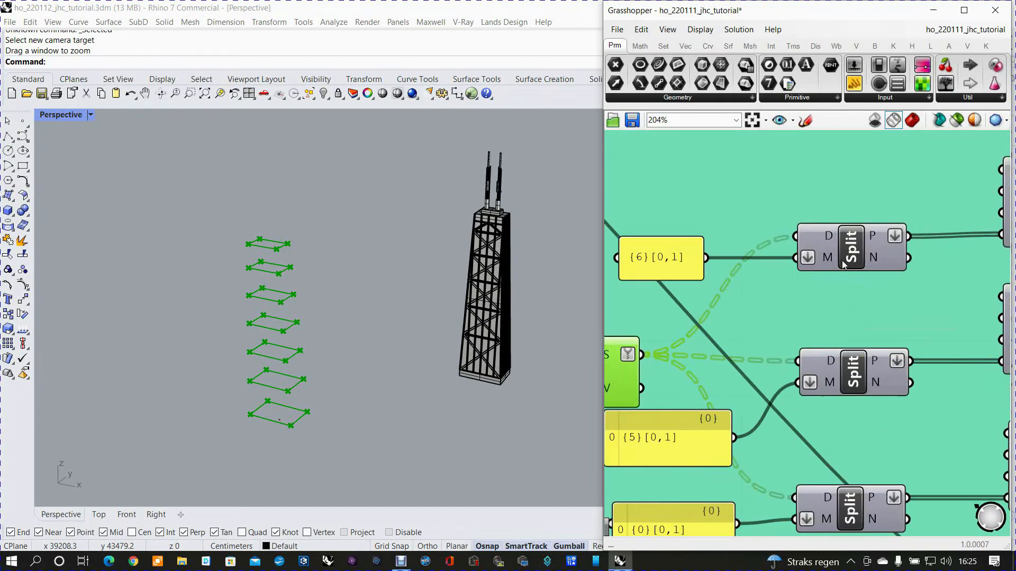
{"action": "left_click", "coordinate": [851, 252]}
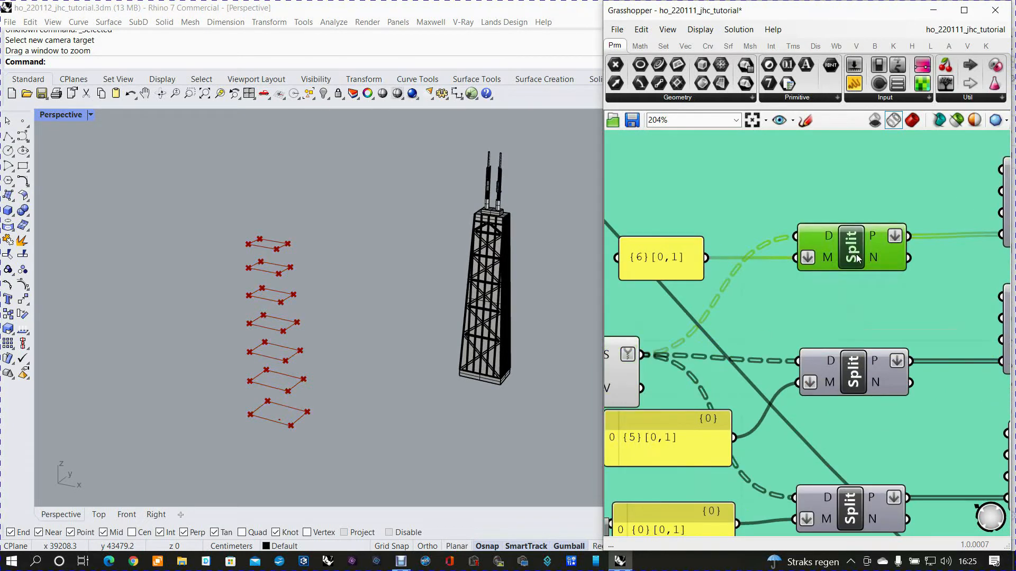
{"action": "scroll", "coordinate": [857, 282], "scroll_direction": "down", "scroll_amount": 1}
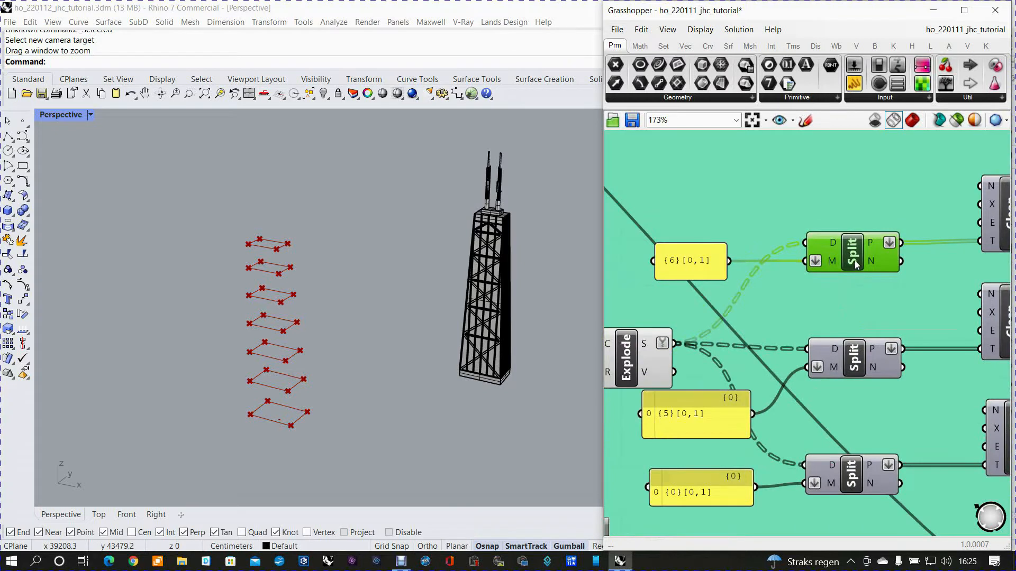
{"action": "right_click", "coordinate": [855, 261]}
{"action": "left_click", "coordinate": [875, 285]}
- Turn on the previews of the two Split components that use the {5}[0,1] and {0}[0,1] masks
{"action": "left_click", "coordinate": [854, 350]}
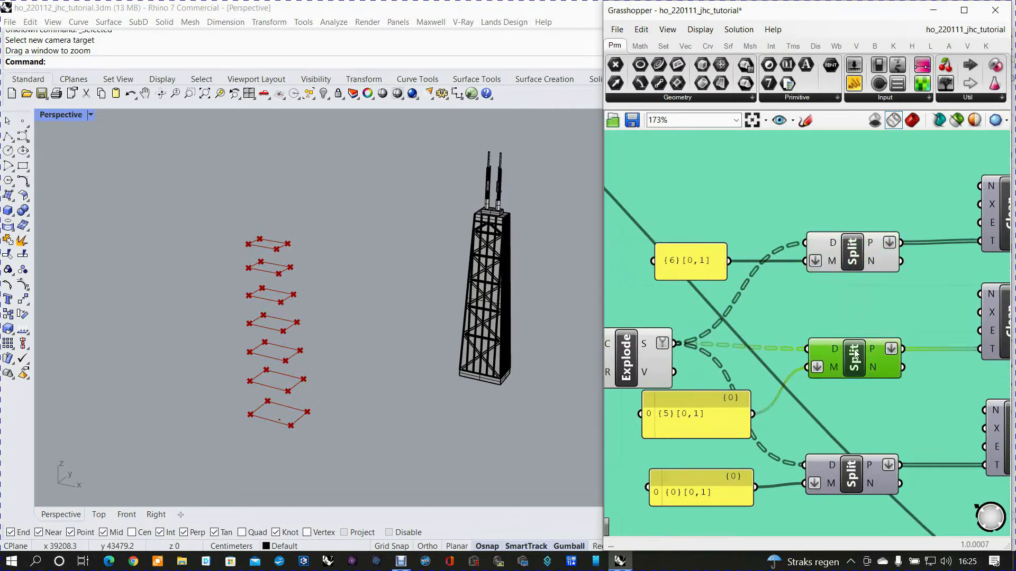
{"action": "right_click", "coordinate": [854, 355]}
{"action": "left_click", "coordinate": [881, 375]}
{"action": "right_click_drag", "start_coordinate": [845, 392], "coordinate": [846, 307]}
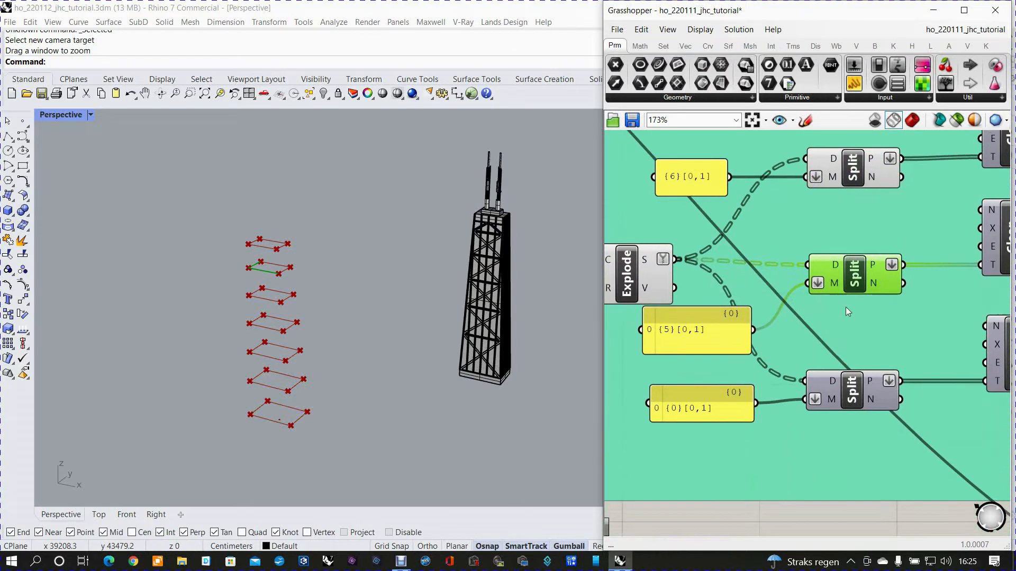
{"action": "left_click", "coordinate": [856, 385]}
{"action": "right_click", "coordinate": [856, 385]}
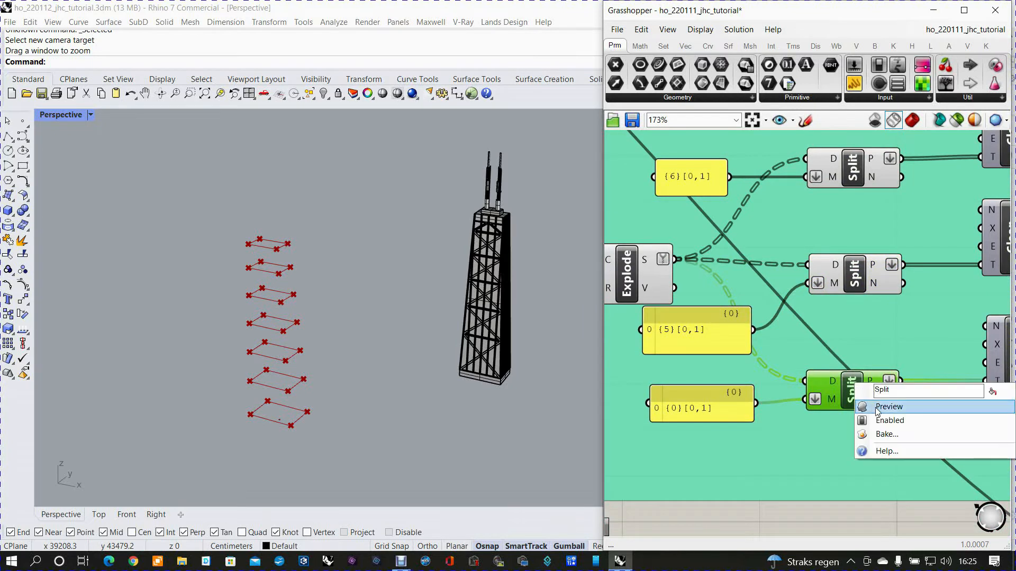
- Enable the preview of the Split component fed by the {0}[0,1] mask and highlight the {6}[0,1] Split's edges for comparison
{"action": "left_click", "coordinate": [876, 408]}
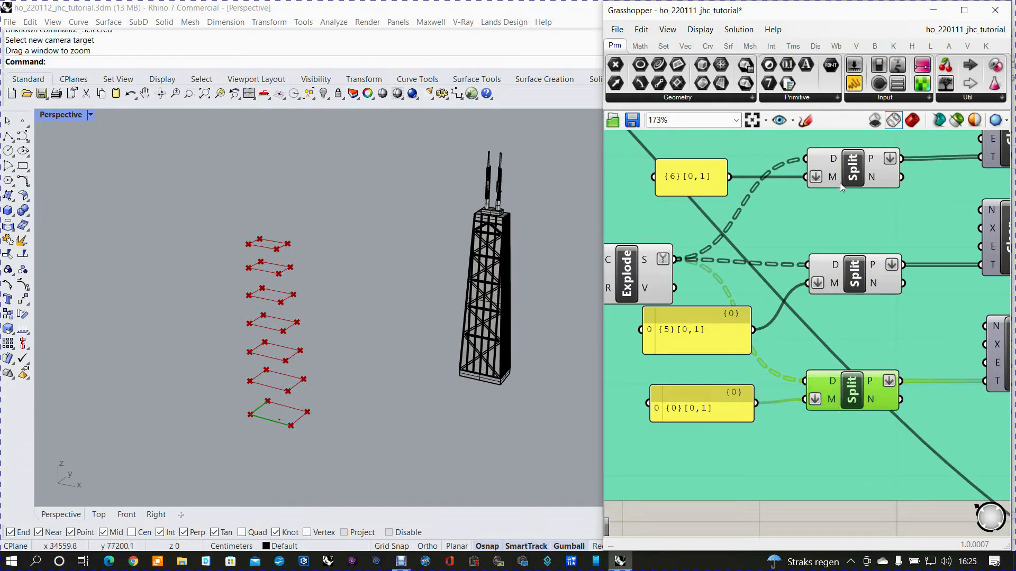
{"action": "left_click", "coordinate": [849, 172]}
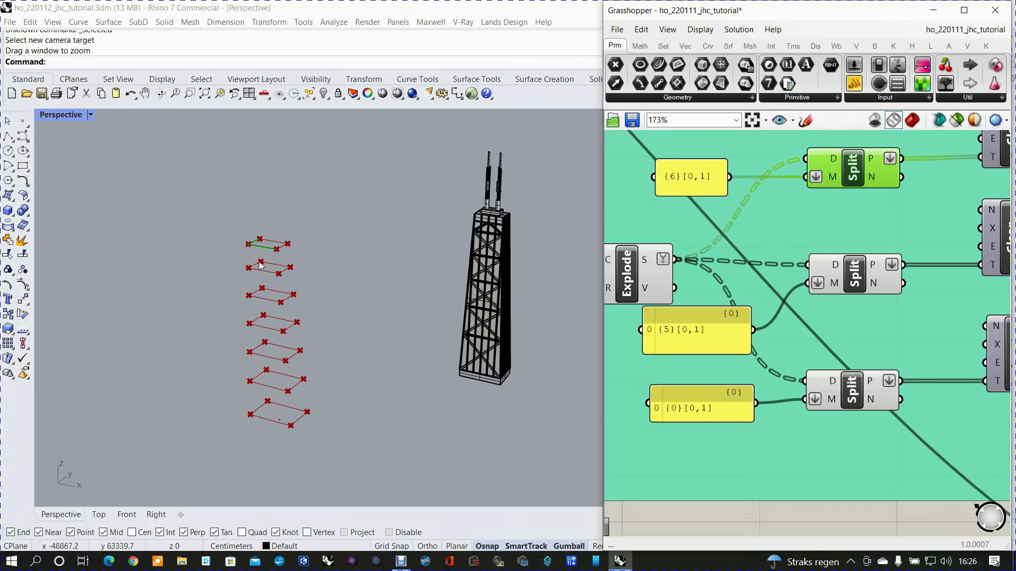
{"action": "scroll", "coordinate": [240, 252], "scroll_direction": "up", "scroll_amount": 3}
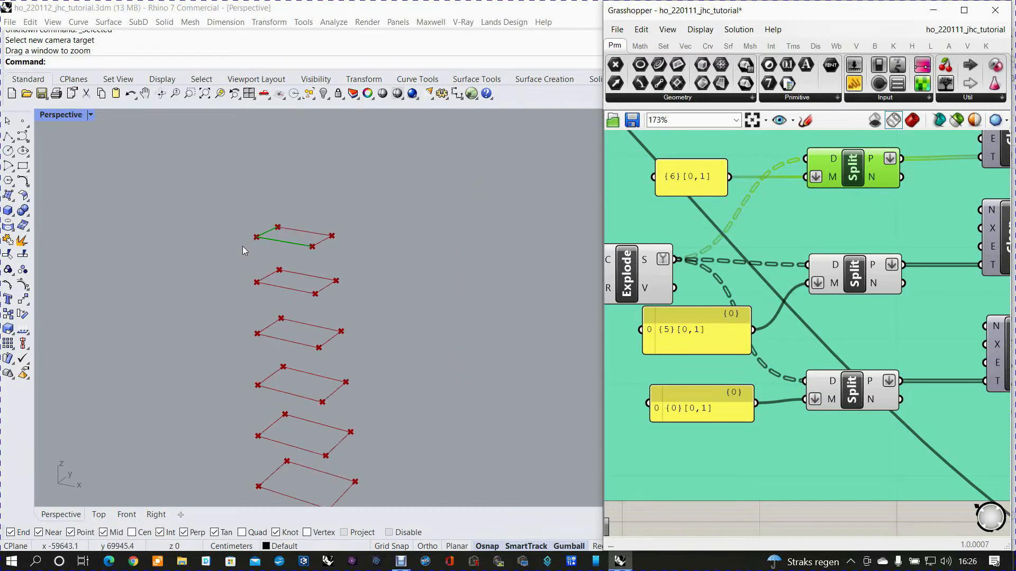
{"action": "scroll", "coordinate": [242, 246], "scroll_direction": "down", "scroll_amount": 3}
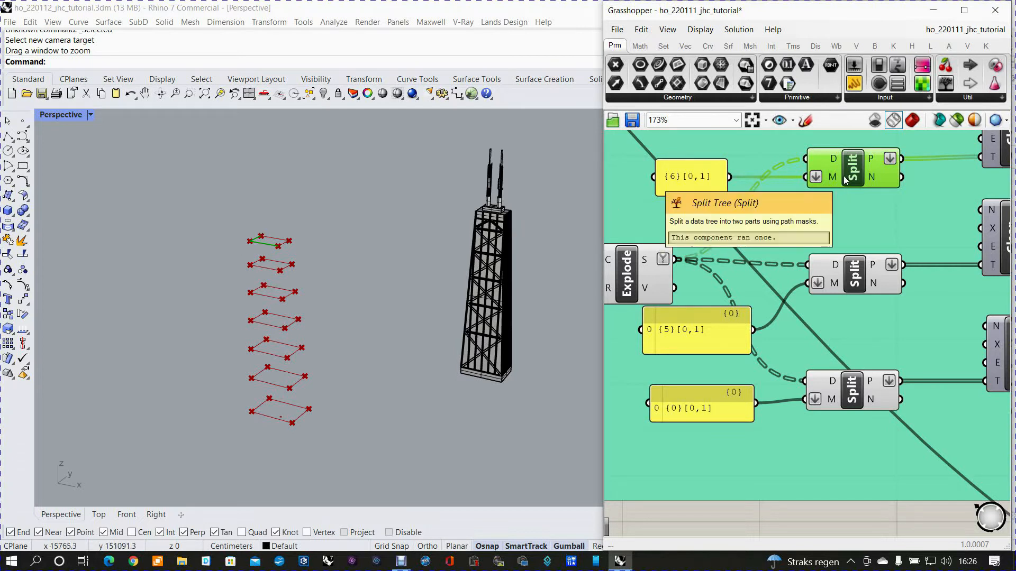
- Examine the {6}[0,1] mask panel and the edges of the uppermost floor outline that its Split component outputs
{"action": "right_click_drag", "start_coordinate": [770, 194], "coordinate": [759, 218]}
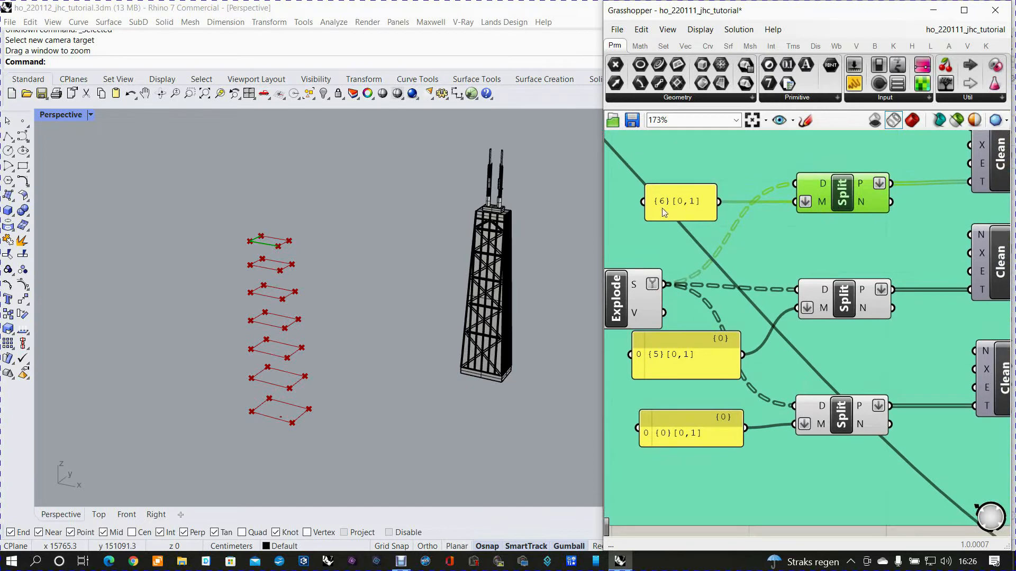
{"action": "scroll", "coordinate": [664, 212], "scroll_direction": "up", "scroll_amount": 2}
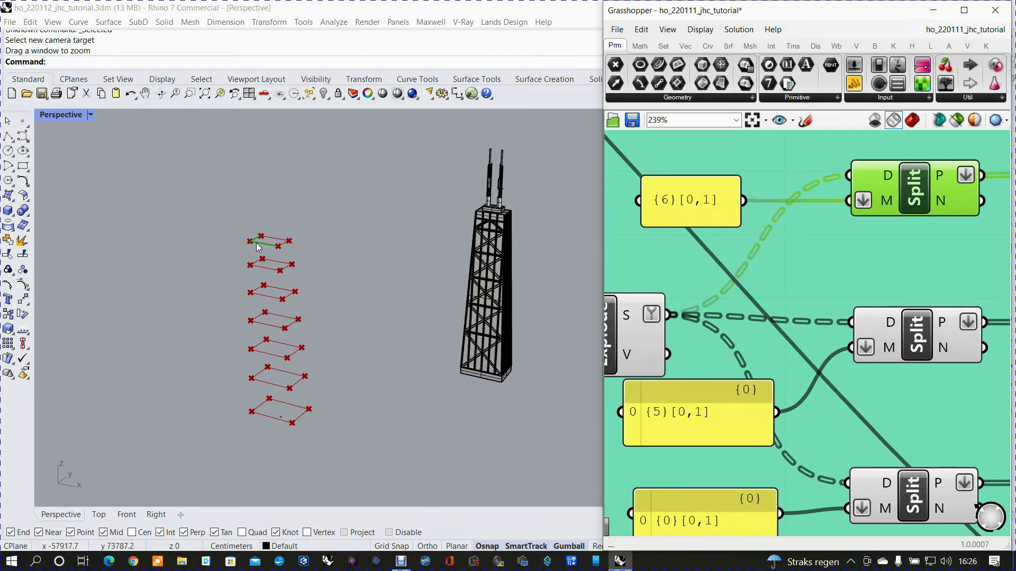
{"action": "scroll", "coordinate": [245, 237], "scroll_direction": "up", "scroll_amount": 1}
{"action": "scroll", "coordinate": [244, 237], "scroll_direction": "up", "scroll_amount": 1}
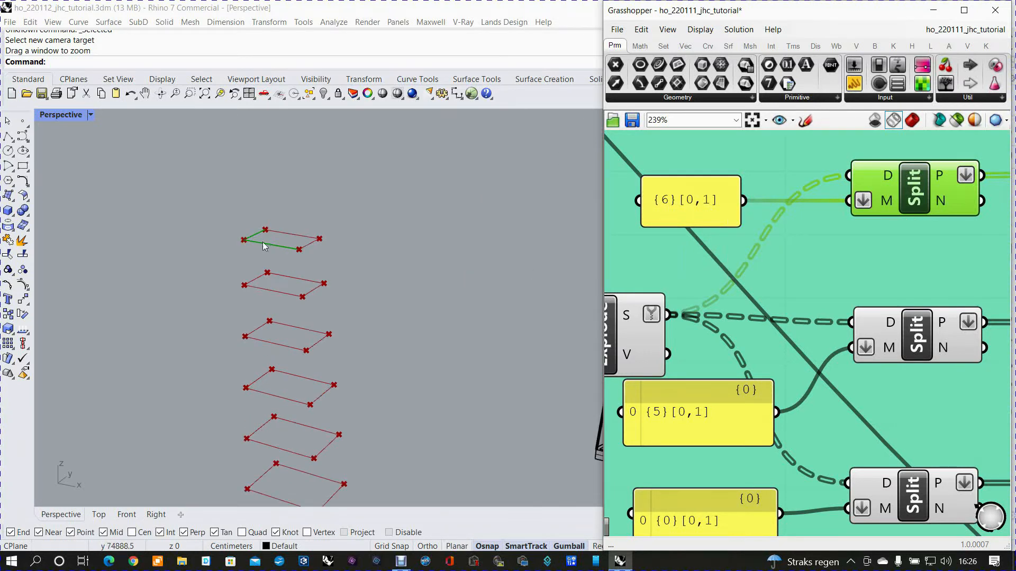
{"action": "scroll", "coordinate": [675, 219], "scroll_direction": "down", "scroll_amount": 4}
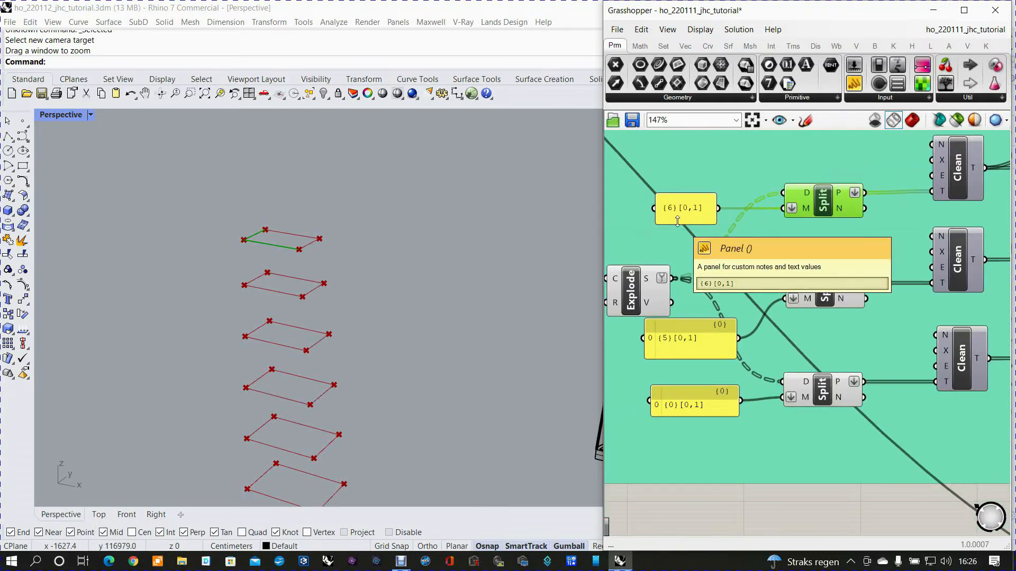
{"action": "right_click_drag", "start_coordinate": [804, 191], "coordinate": [805, 236]}
{"action": "scroll", "coordinate": [804, 156], "scroll_direction": "up", "scroll_amount": 3}
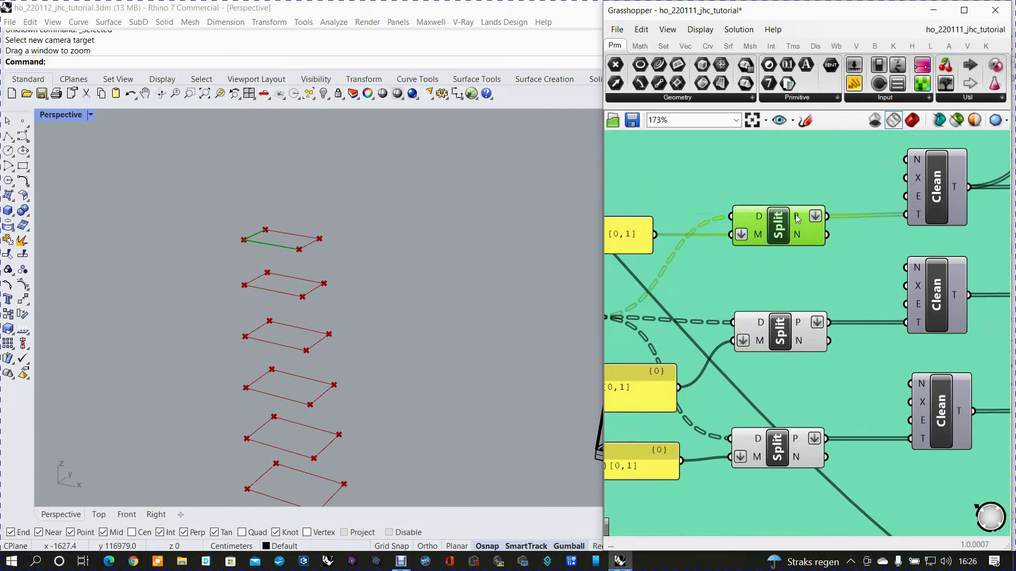
{"action": "mouse_move", "coordinate": [798, 218]}
- Compare the floor outline edges selected by the Split components with the {5}[0,1] and {0}[0,1] masks
{"action": "left_click", "coordinate": [779, 339]}
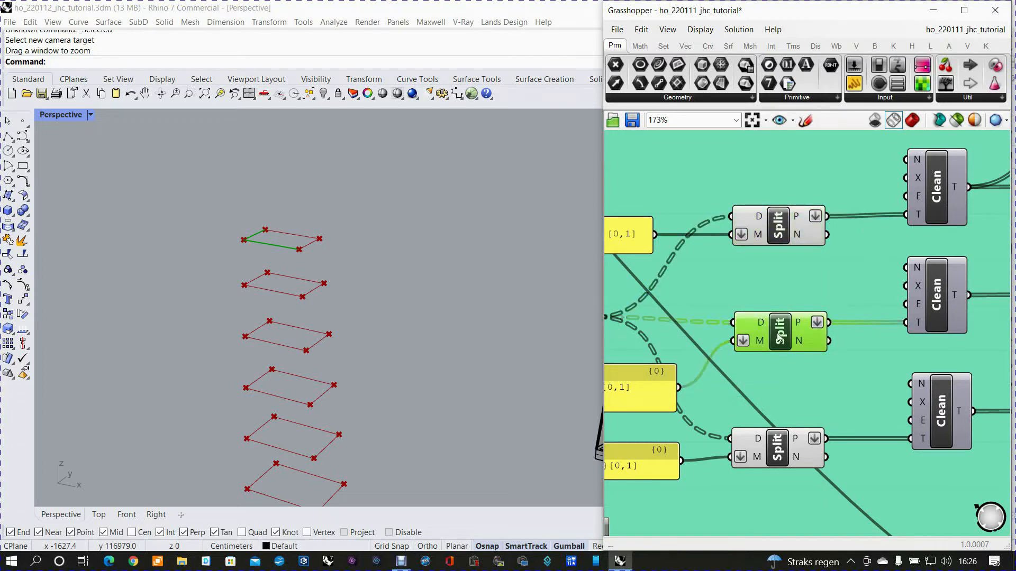
{"action": "right_click_drag", "start_coordinate": [777, 332], "coordinate": [794, 264]}
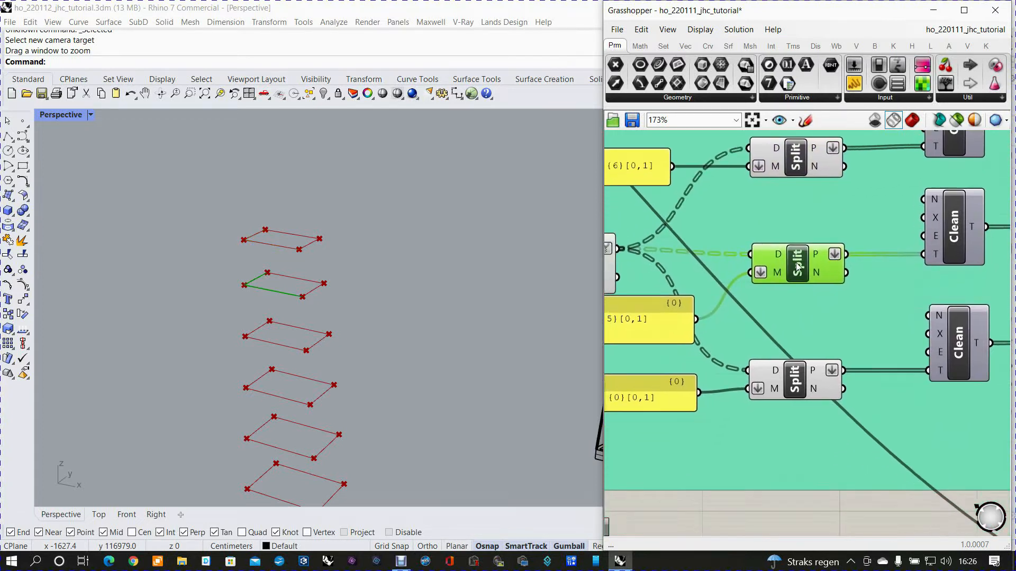
{"action": "left_click", "coordinate": [794, 377]}
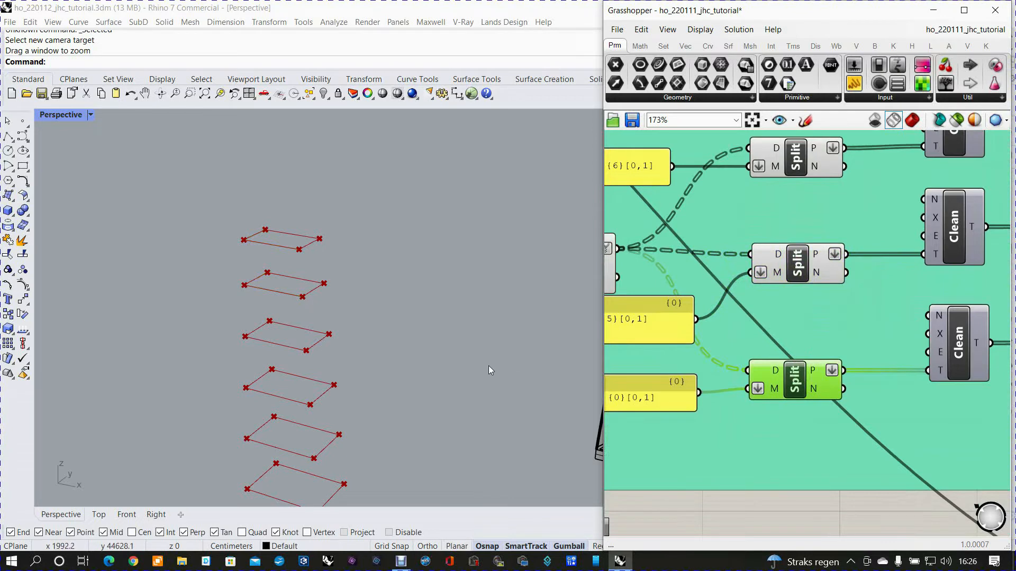
{"action": "scroll", "coordinate": [485, 363], "scroll_direction": "down", "scroll_amount": 2}
{"action": "right_click_drag", "start_coordinate": [477, 354], "coordinate": [471, 303], "text": "shift"}
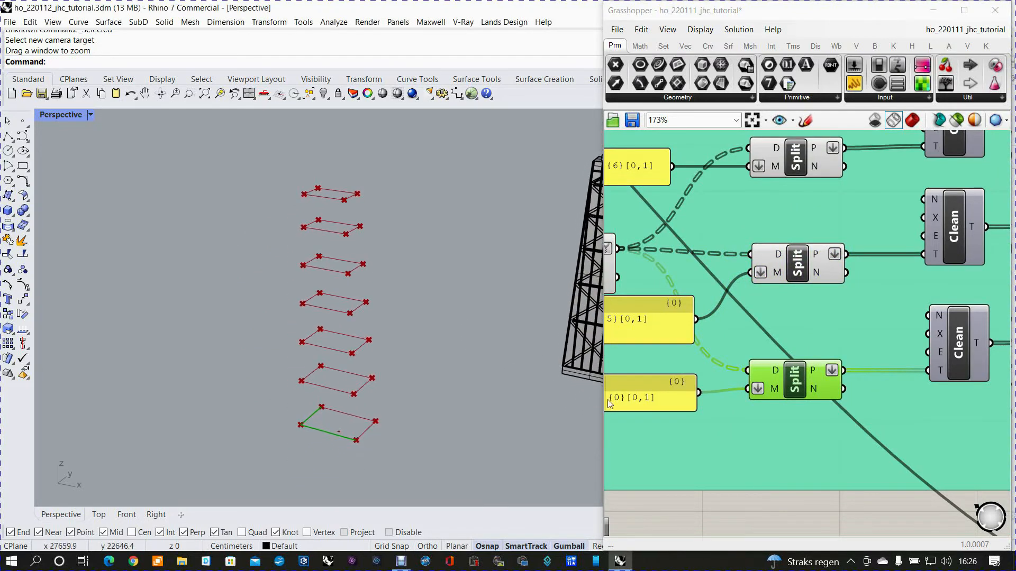
{"action": "right_click_drag", "start_coordinate": [642, 385], "coordinate": [680, 357]}
{"action": "scroll", "coordinate": [651, 377], "scroll_direction": "up", "scroll_amount": 3}
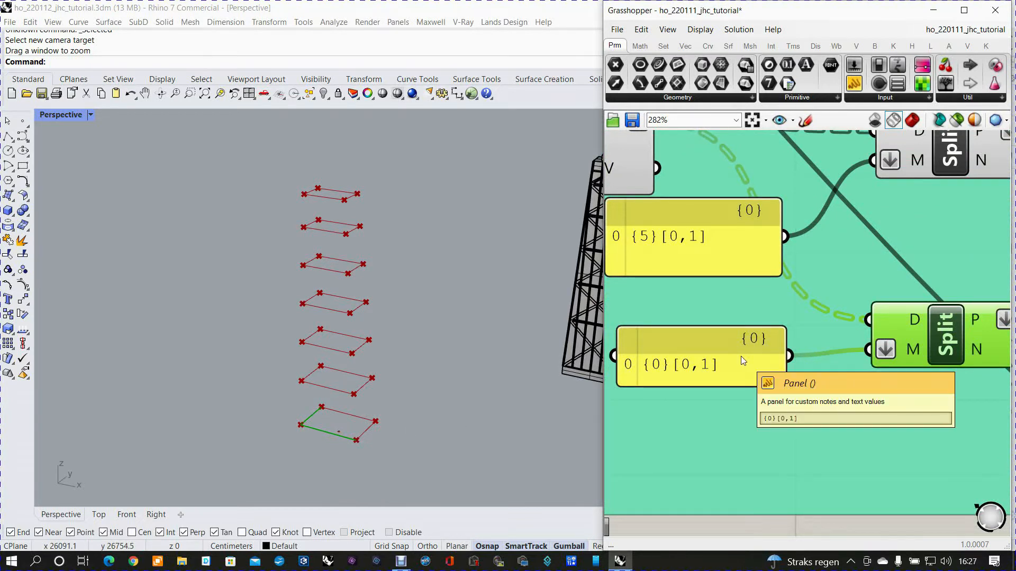
{"action": "scroll", "coordinate": [763, 363], "scroll_direction": "down", "scroll_amount": 2}
{"action": "right_click_drag", "start_coordinate": [818, 372], "coordinate": [753, 374]}
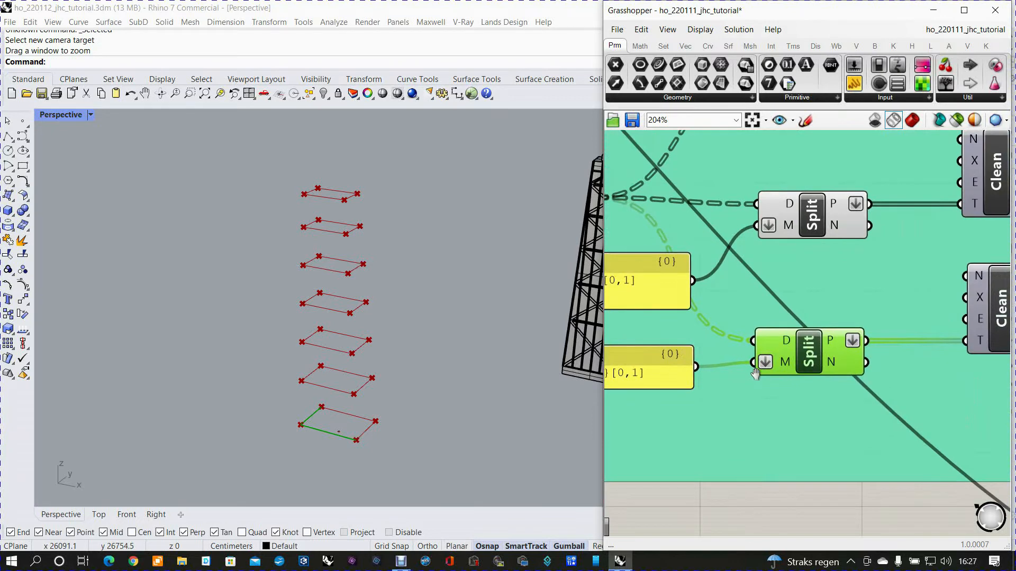
{"action": "scroll", "coordinate": [755, 374], "scroll_direction": "down", "scroll_amount": 2}
{"action": "scroll", "coordinate": [819, 360], "scroll_direction": "up", "scroll_amount": 2}
{"action": "scroll", "coordinate": [821, 359], "scroll_direction": "up", "scroll_amount": 1}
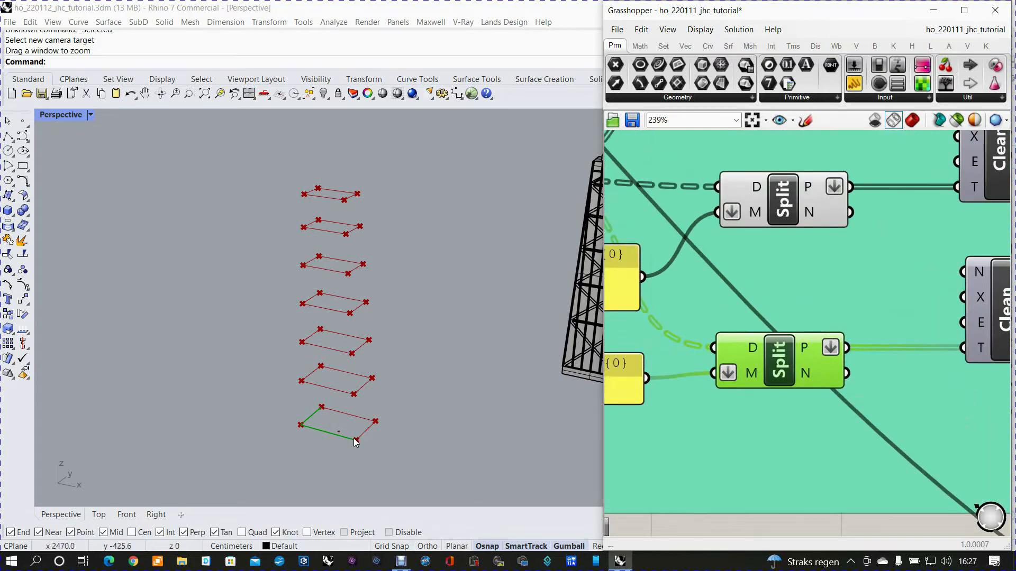
- Enable the preview of the Divide component connected to the uppermost Clean component
{"action": "scroll", "coordinate": [777, 286], "scroll_direction": "down", "scroll_amount": 4}
{"action": "right_click_drag", "start_coordinate": [814, 284], "coordinate": [747, 352]}
{"action": "right_click_drag", "start_coordinate": [842, 252], "coordinate": [783, 344]}
{"action": "scroll", "coordinate": [783, 341], "scroll_direction": "up", "scroll_amount": 2}
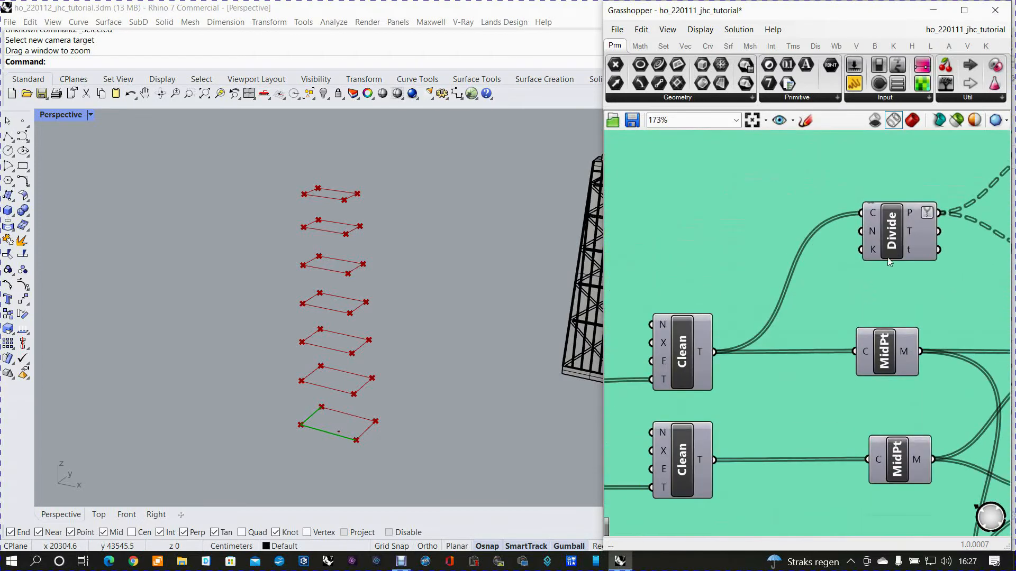
{"action": "left_click", "coordinate": [896, 225]}
{"action": "right_click", "coordinate": [902, 240]}
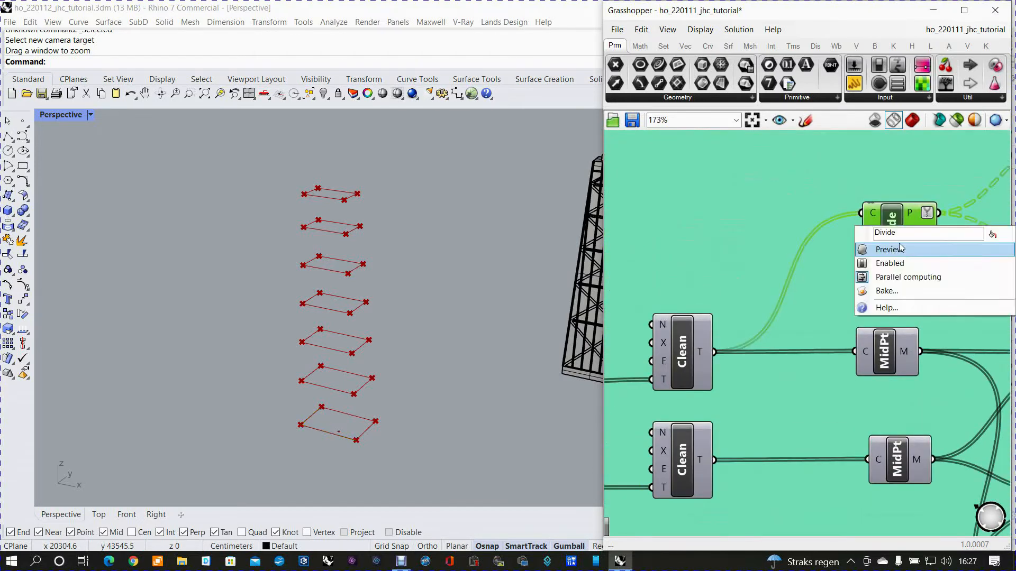
{"action": "left_click", "coordinate": [898, 248]}
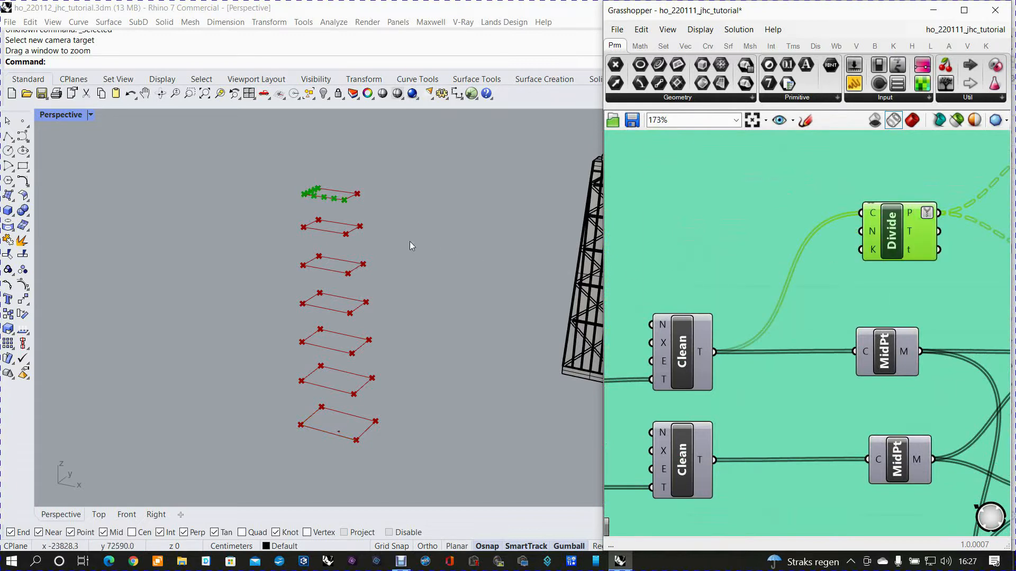
- Examine the division points on the uppermost floor outline and compare them with the vertical beams of the finished tower
{"action": "scroll", "coordinate": [302, 208], "scroll_direction": "up", "scroll_amount": 3}
{"action": "scroll", "coordinate": [303, 207], "scroll_direction": "down", "scroll_amount": 3}
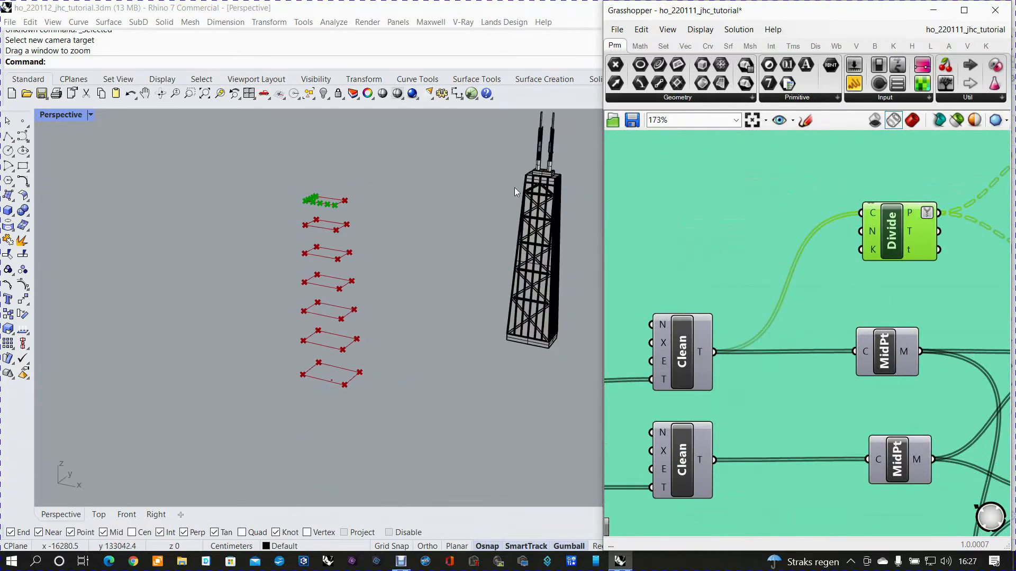
{"action": "scroll", "coordinate": [516, 196], "scroll_direction": "down", "scroll_amount": 2}
{"action": "scroll", "coordinate": [519, 205], "scroll_direction": "up", "scroll_amount": 3}
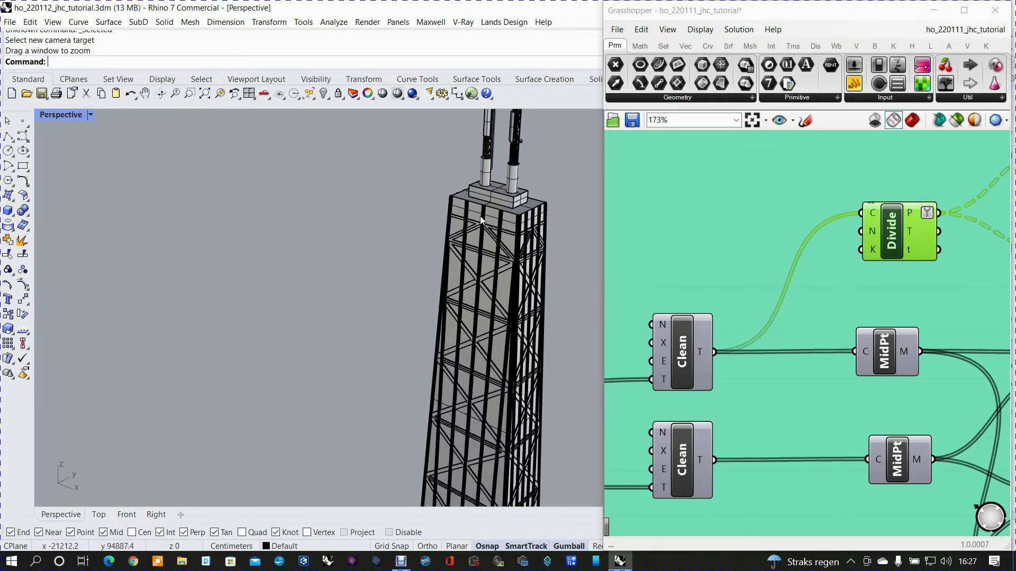
{"action": "scroll", "coordinate": [481, 220], "scroll_direction": "down", "scroll_amount": 3}
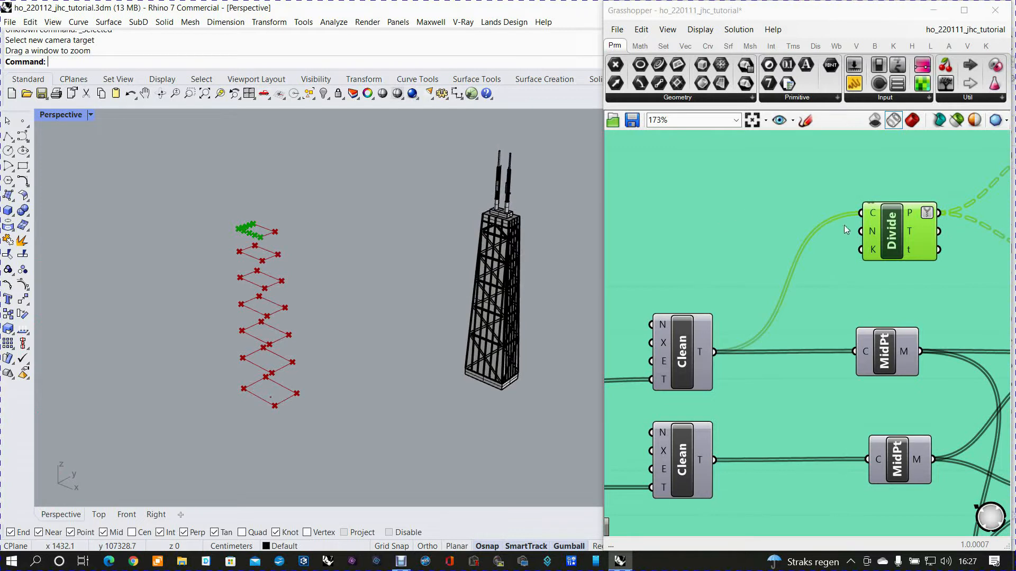
{"action": "mouse_move", "coordinate": [872, 233]}
{"action": "right_click_drag", "start_coordinate": [408, 236], "coordinate": [379, 245]}
{"action": "scroll", "coordinate": [326, 237], "scroll_direction": "up", "scroll_amount": 5}
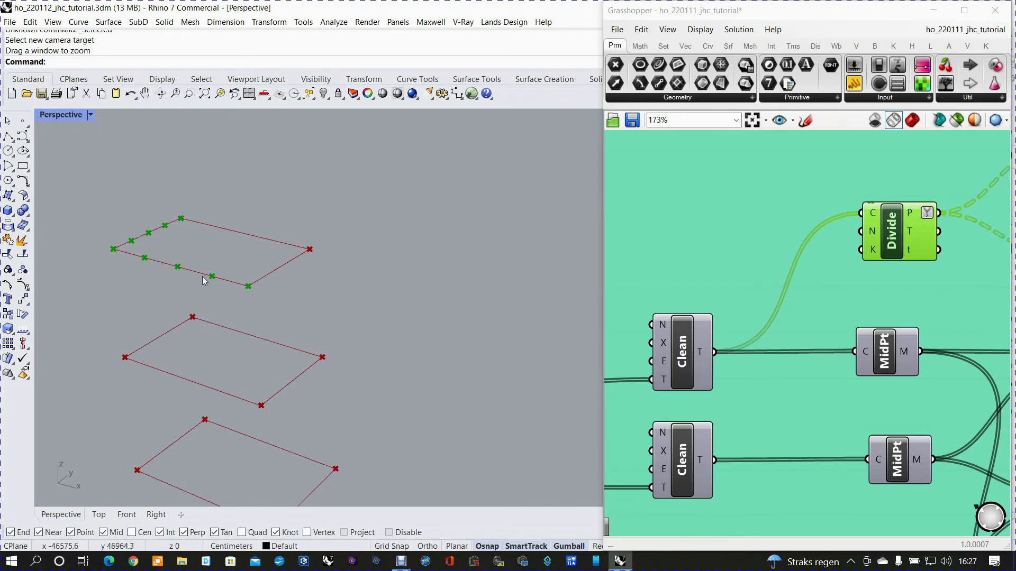
{"action": "scroll", "coordinate": [232, 285], "scroll_direction": "down", "scroll_amount": 5}
{"action": "scroll", "coordinate": [722, 278], "scroll_direction": "down", "scroll_amount": 2}
{"action": "scroll", "coordinate": [736, 276], "scroll_direction": "down", "scroll_amount": 3}
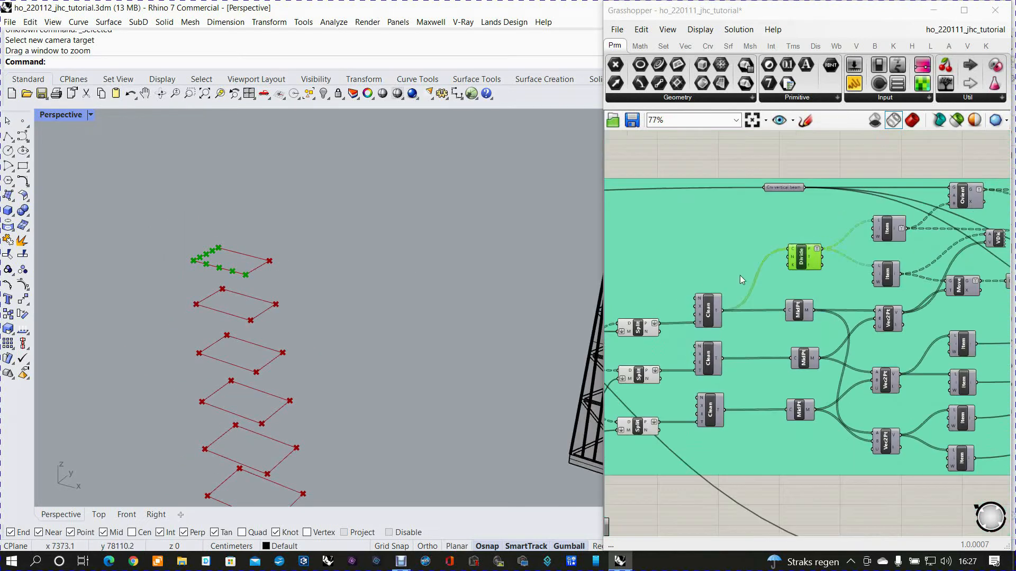
- Enable the preview of all three MidPt components connected to the Clean outputs
{"action": "scroll", "coordinate": [827, 252], "scroll_direction": "up", "scroll_amount": 3}
{"action": "left_click", "coordinate": [799, 267]}
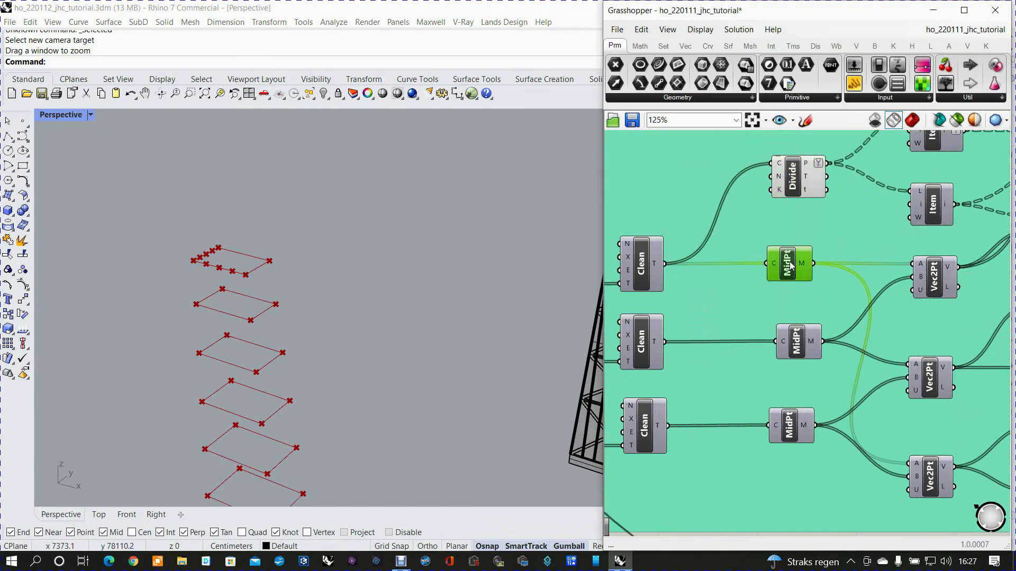
{"action": "right_click", "coordinate": [800, 262]}
{"action": "left_click", "coordinate": [819, 284]}
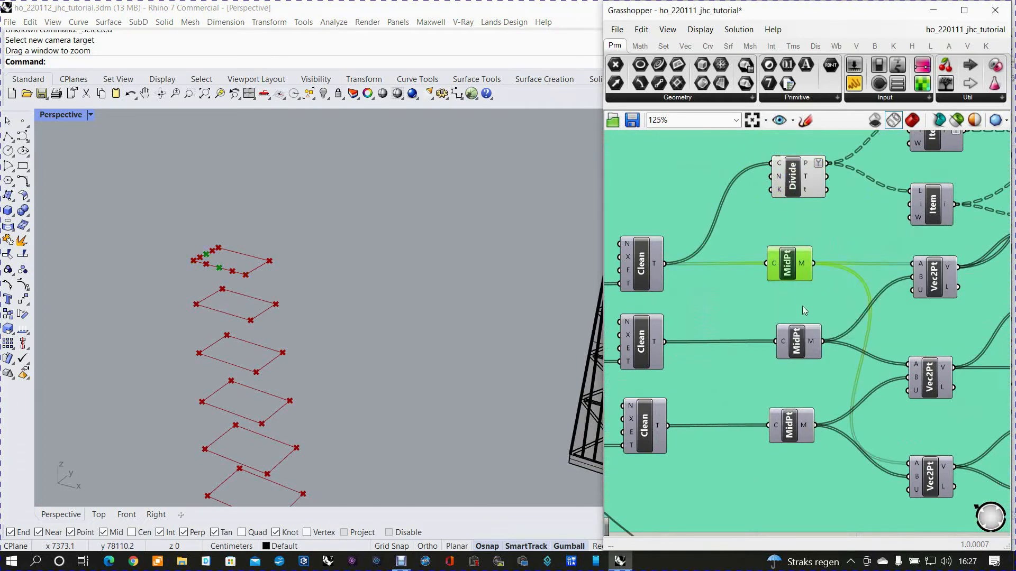
{"action": "left_click", "coordinate": [798, 340]}
{"action": "right_click", "coordinate": [797, 341]}
{"action": "left_click", "coordinate": [829, 363]}
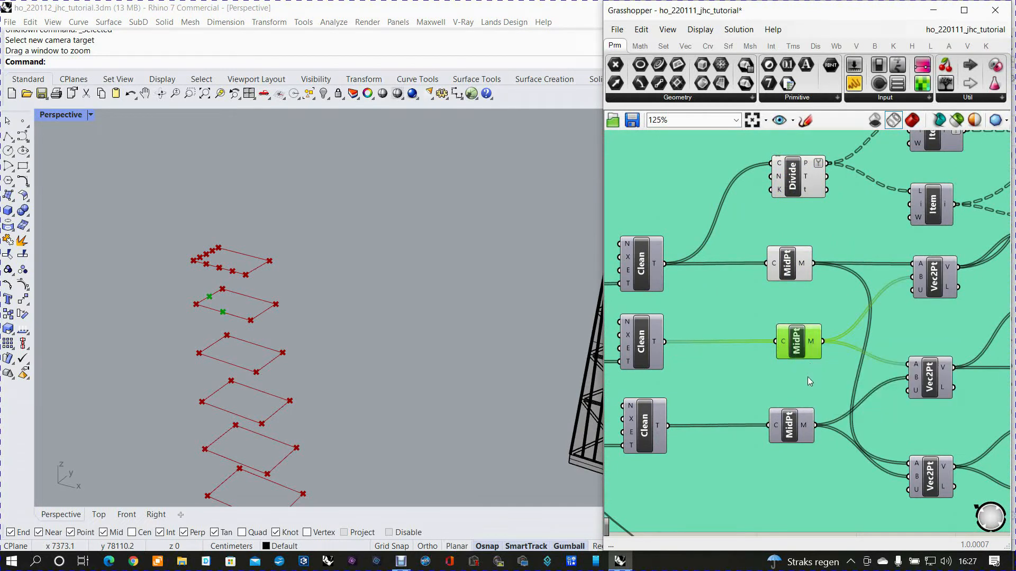
{"action": "left_click", "coordinate": [792, 425]}
{"action": "right_click", "coordinate": [793, 424]}
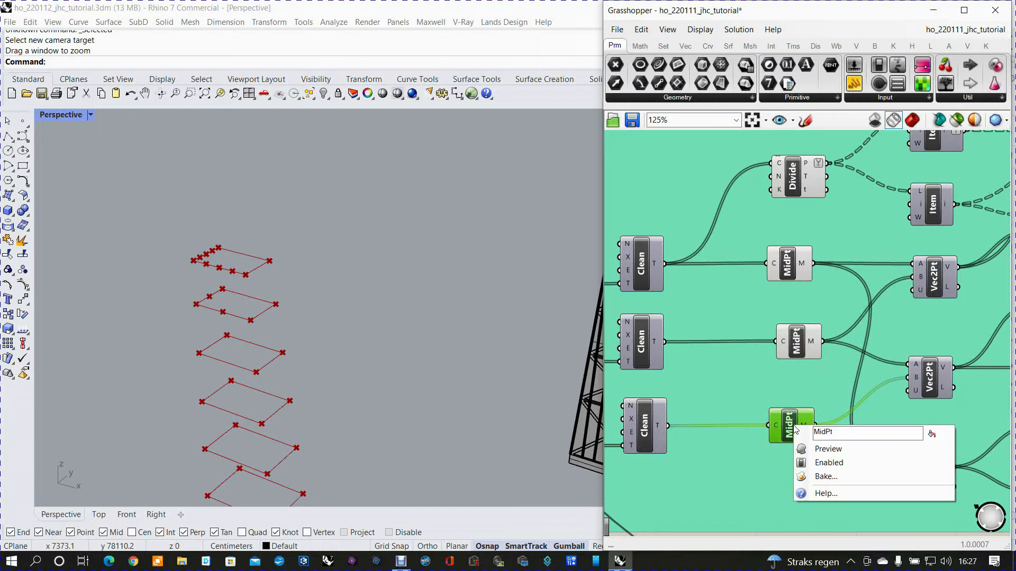
{"action": "left_click", "coordinate": [828, 450]}
- Highlight each MidPt component in turn to examine the edge midpoints on the uppermost, second-highest and lowest floor outlines
{"action": "left_click", "coordinate": [796, 265]}
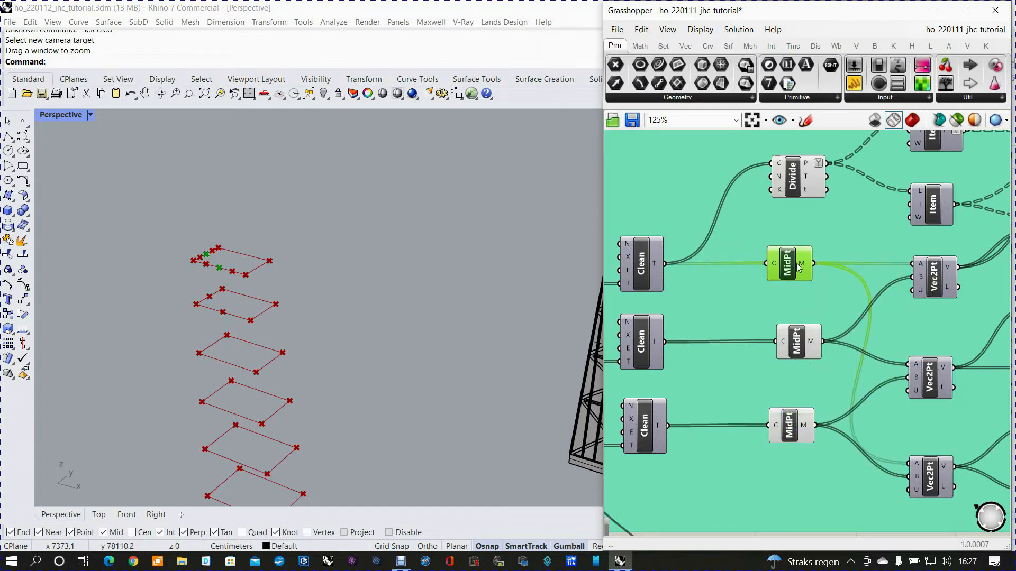
{"action": "left_click", "coordinate": [801, 338]}
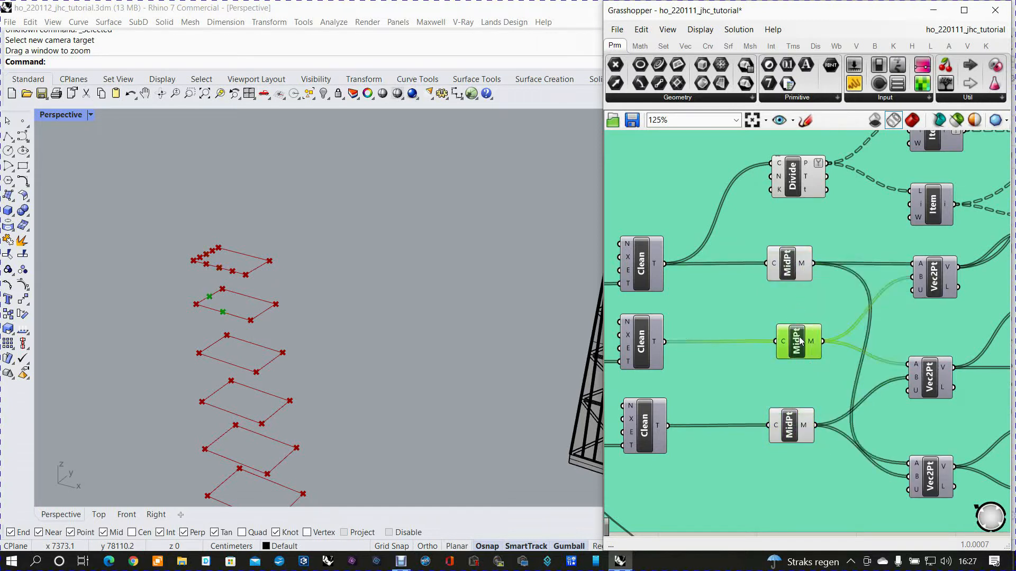
{"action": "left_click", "coordinate": [793, 427]}
{"action": "right_click_drag", "start_coordinate": [394, 284], "coordinate": [395, 265]}
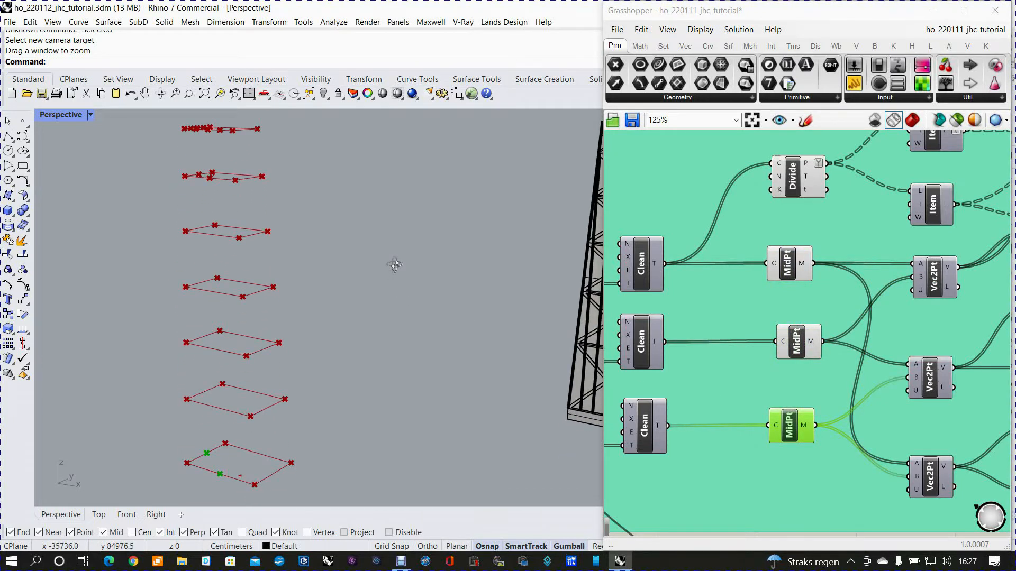
{"action": "right_click_drag", "start_coordinate": [788, 277], "coordinate": [745, 281]}
{"action": "scroll", "coordinate": [744, 281], "scroll_direction": "up", "scroll_amount": 3}
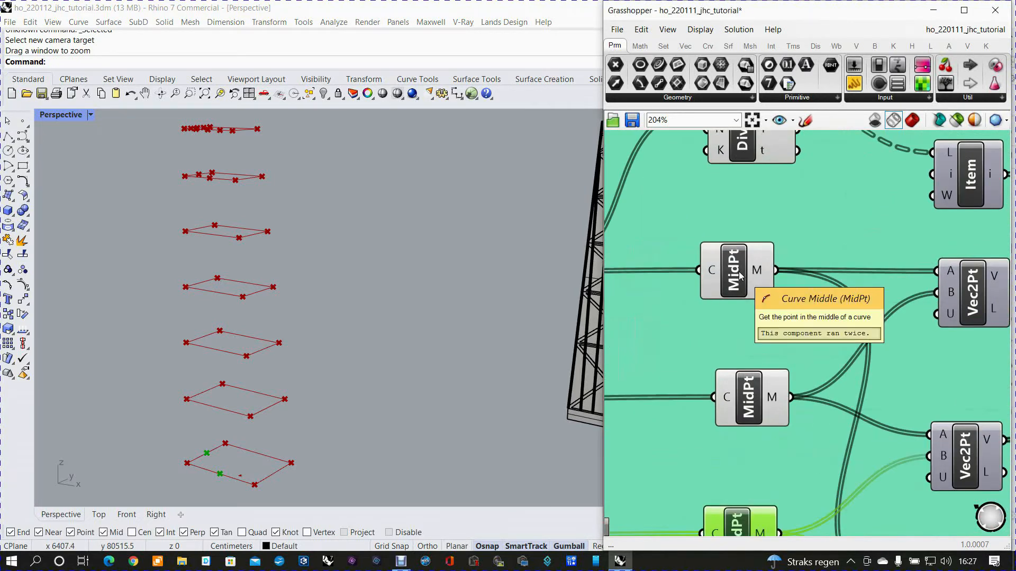
{"action": "scroll", "coordinate": [740, 275], "scroll_direction": "down", "scroll_amount": 1}
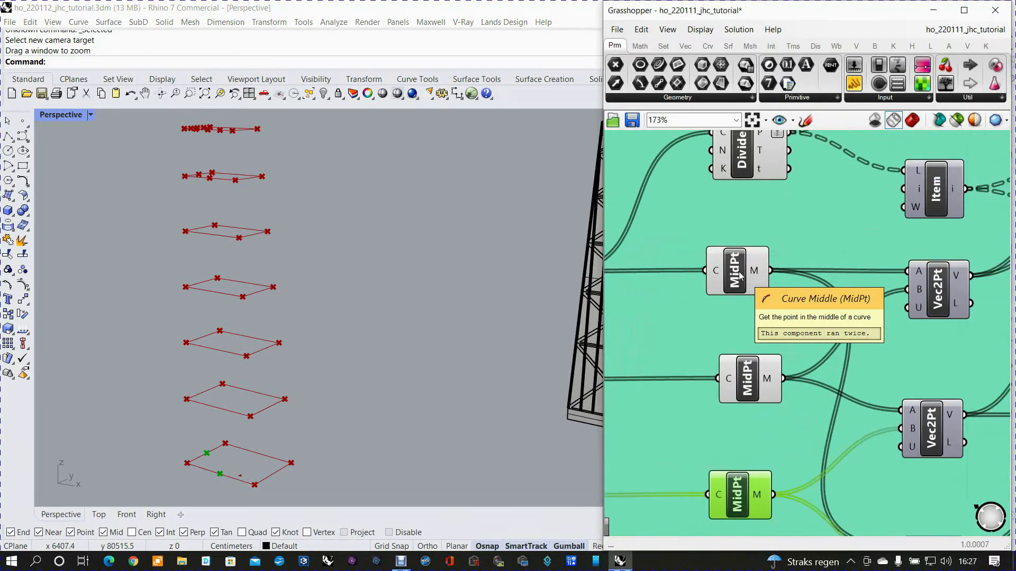
- Inspect the uppermost outline's midpoints and the first Vec2Pt component that connects them to the second outline's midpoints
{"action": "left_click", "coordinate": [739, 272]}
{"action": "right_click_drag", "start_coordinate": [739, 272], "coordinate": [737, 283]}
{"action": "mouse_move", "coordinate": [453, 242]}
{"action": "right_mouse_down"}
{"action": "mouse_move", "coordinate": [469, 249]}
{"action": "mouse_move", "coordinate": [456, 229]}
{"action": "right_mouse_up"}
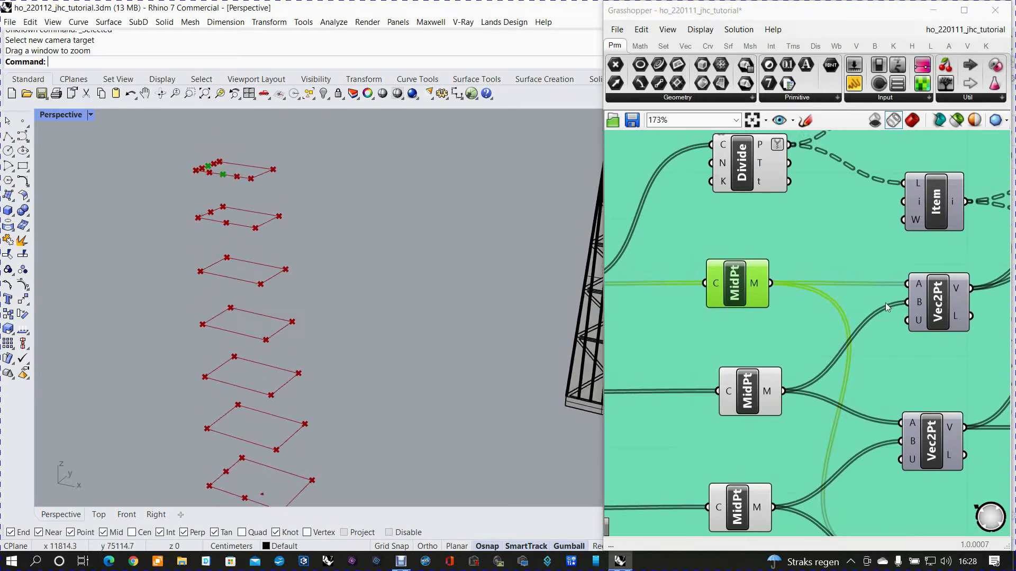
{"action": "left_click", "coordinate": [934, 308]}
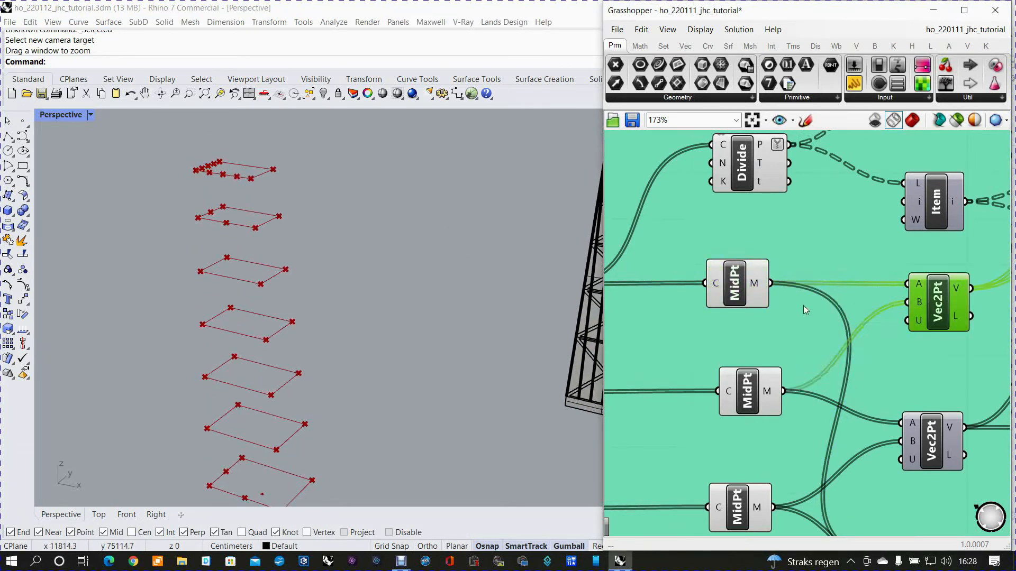
- Examine the first two MidPt components and the Vec2Pt component that joins their edge midpoints
{"action": "left_click", "coordinate": [741, 284]}
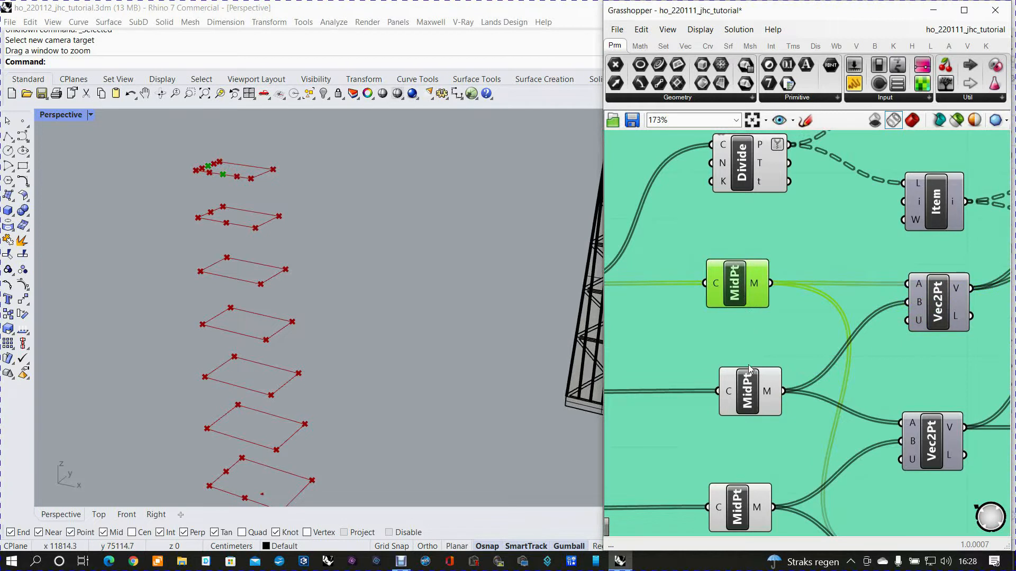
{"action": "left_click", "coordinate": [743, 394]}
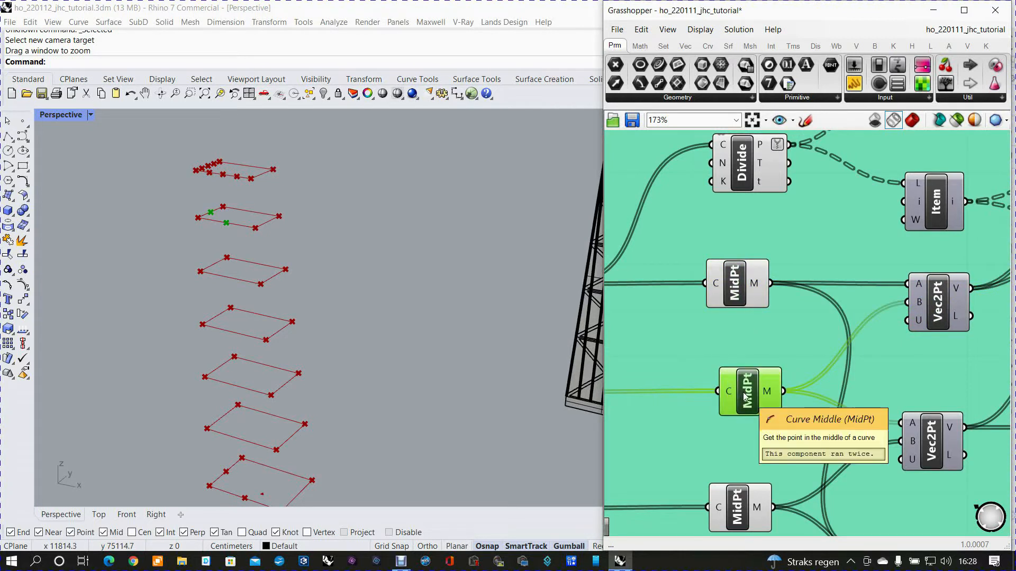
{"action": "right_click_drag", "start_coordinate": [752, 388], "coordinate": [719, 304]}
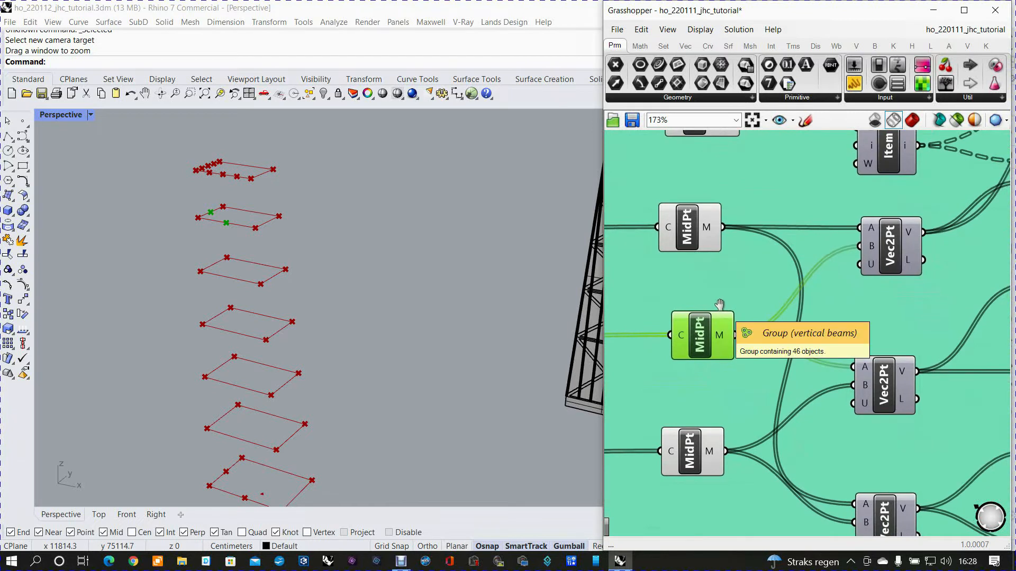
{"action": "left_click", "coordinate": [885, 248]}
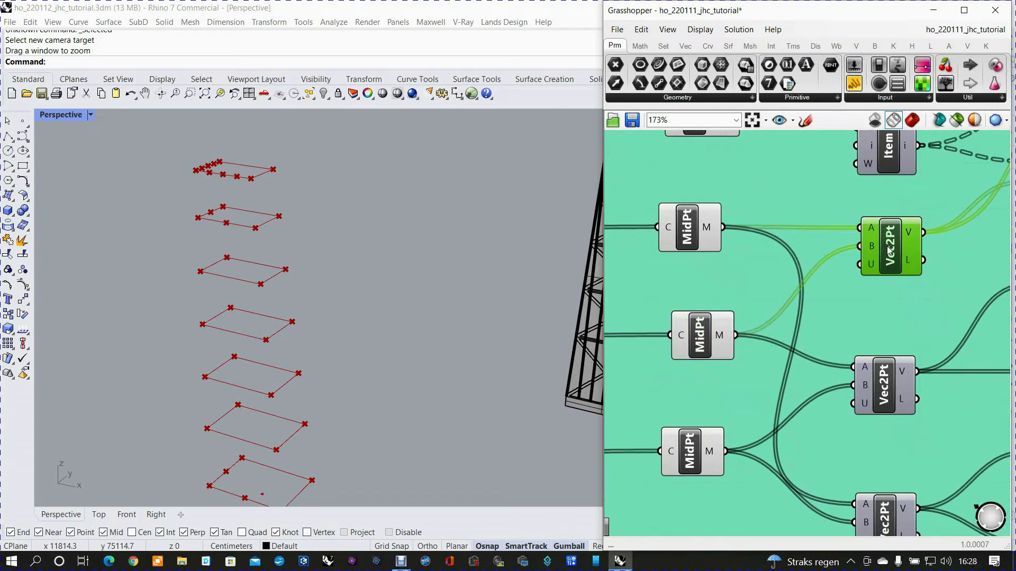
- Enable the preview of the first Vec2Pt component and of the VDis component that displays its vectors
{"action": "right_click_drag", "start_coordinate": [890, 251], "coordinate": [750, 309]}
{"action": "scroll", "coordinate": [749, 310], "scroll_direction": "down", "scroll_amount": 2}
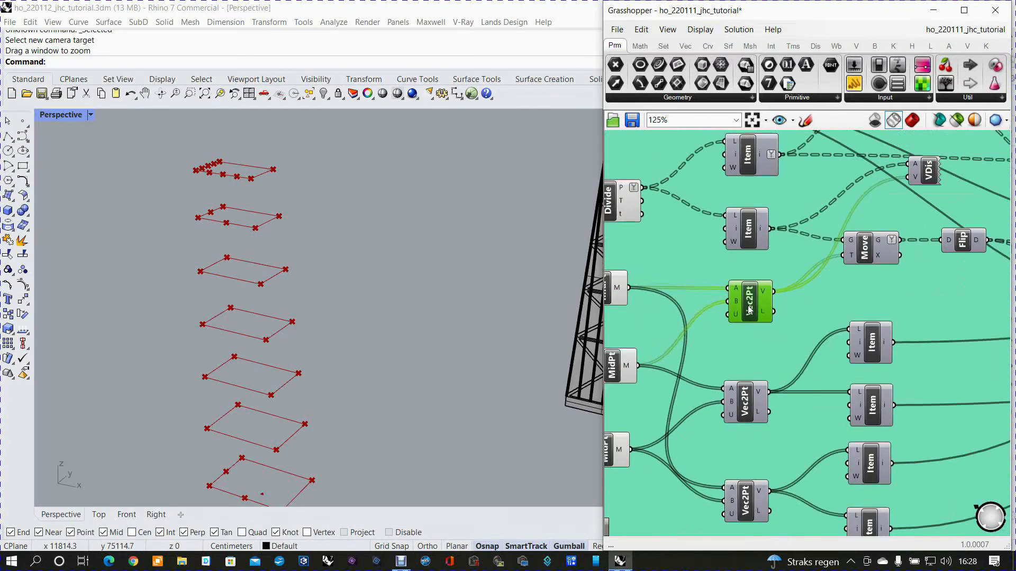
{"action": "right_click", "coordinate": [751, 301]}
{"action": "left_click", "coordinate": [785, 323]}
{"action": "left_click_drag", "start_coordinate": [926, 170], "coordinate": [916, 170]}
{"action": "right_click", "coordinate": [916, 171]}
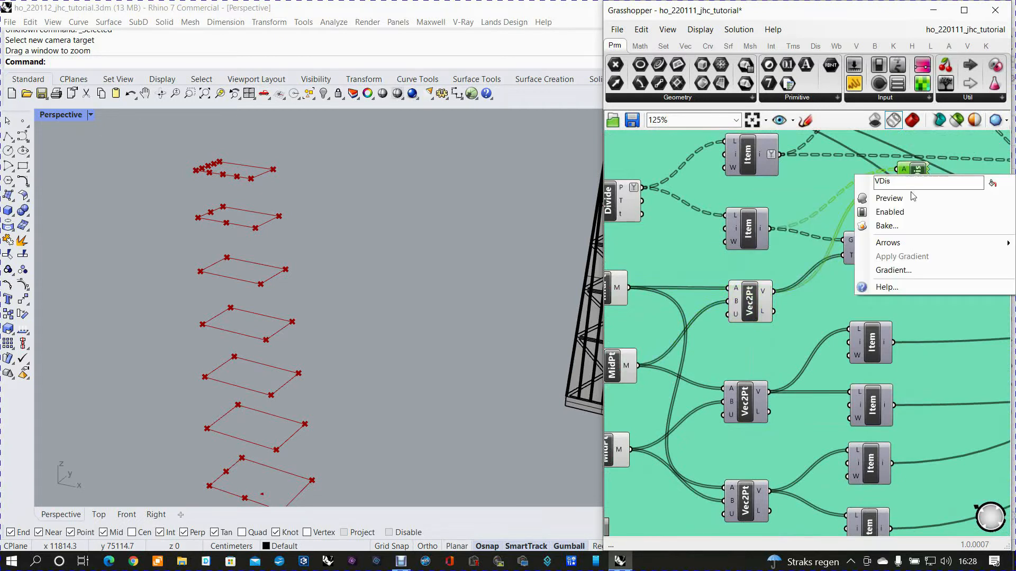
{"action": "left_click", "coordinate": [911, 197]}
{"action": "scroll", "coordinate": [268, 180], "scroll_direction": "up", "scroll_amount": 3}
{"action": "right_click_drag", "start_coordinate": [279, 184], "coordinate": [285, 178]}
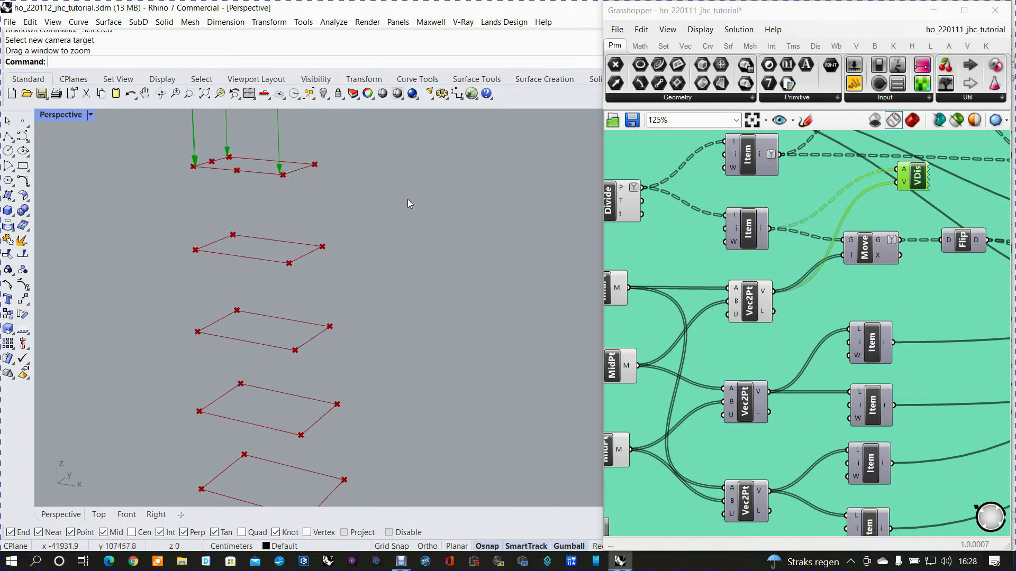
- Compare the displayed vector arrows with the Vec2Pt component and the midpoints of the uppermost and second outlines
{"action": "left_click", "coordinate": [747, 301]}
{"action": "right_click_drag", "start_coordinate": [753, 302], "coordinate": [864, 272]}
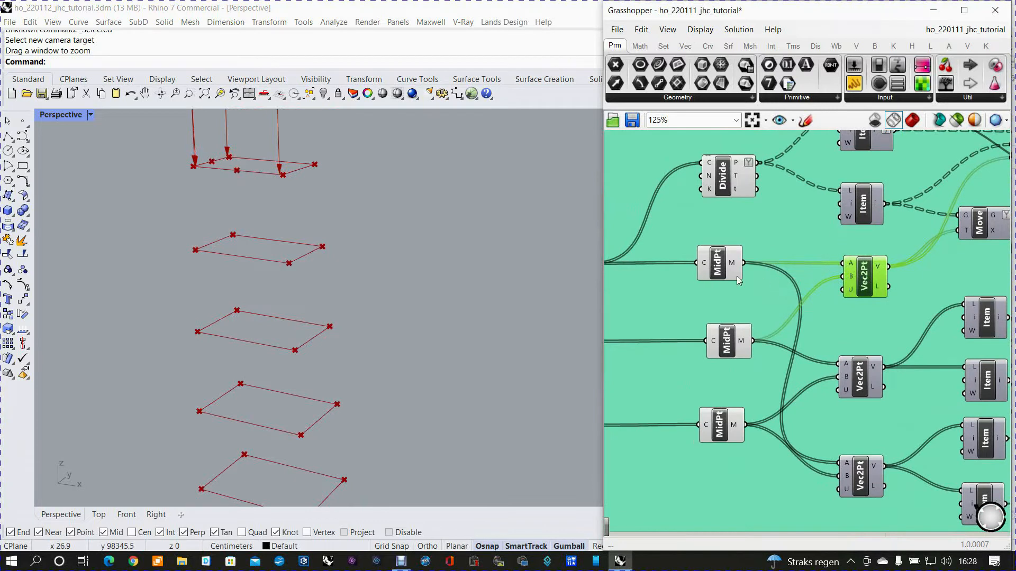
{"action": "left_click", "coordinate": [727, 262]}
{"action": "scroll", "coordinate": [466, 275], "scroll_direction": "down", "scroll_amount": 4}
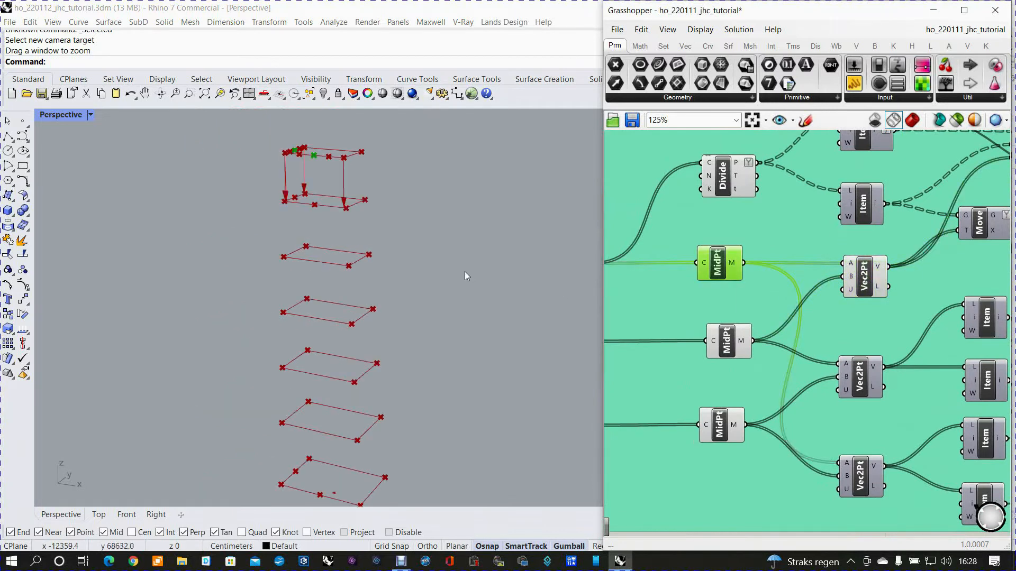
{"action": "left_click", "coordinate": [726, 341]}
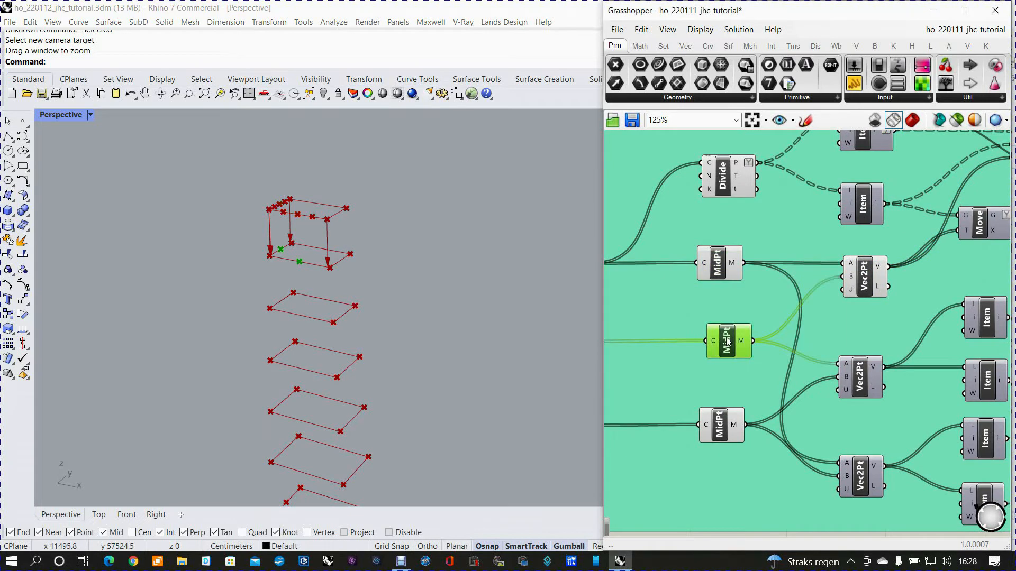
{"action": "scroll", "coordinate": [738, 331], "scroll_direction": "down", "scroll_amount": 2}
{"action": "right_click_drag", "start_coordinate": [766, 319], "coordinate": [673, 362]}
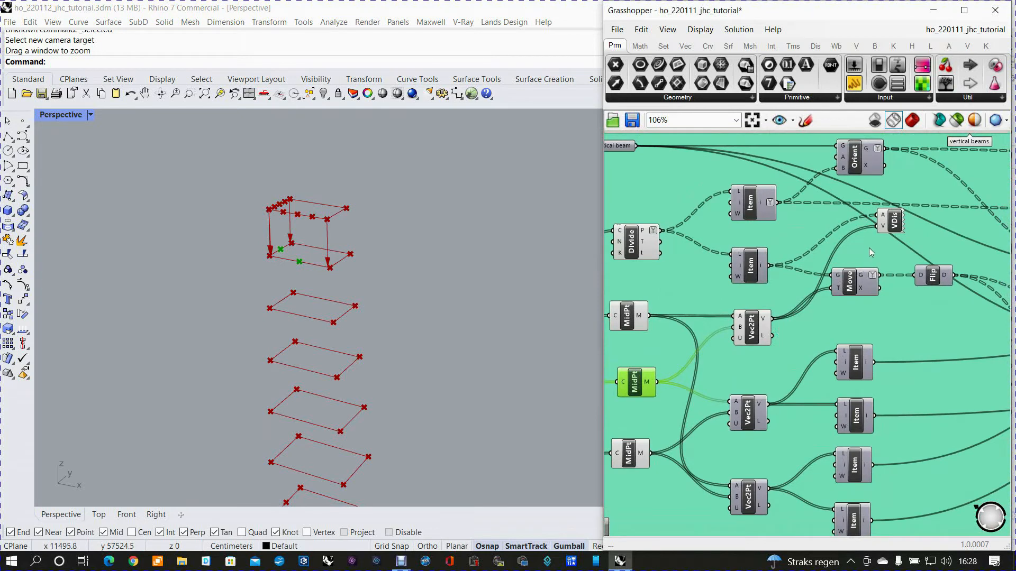
- Enable the preview of the Item component that supplies the anchor points to VDis
{"action": "scroll", "coordinate": [879, 218], "scroll_direction": "up", "scroll_amount": 4}
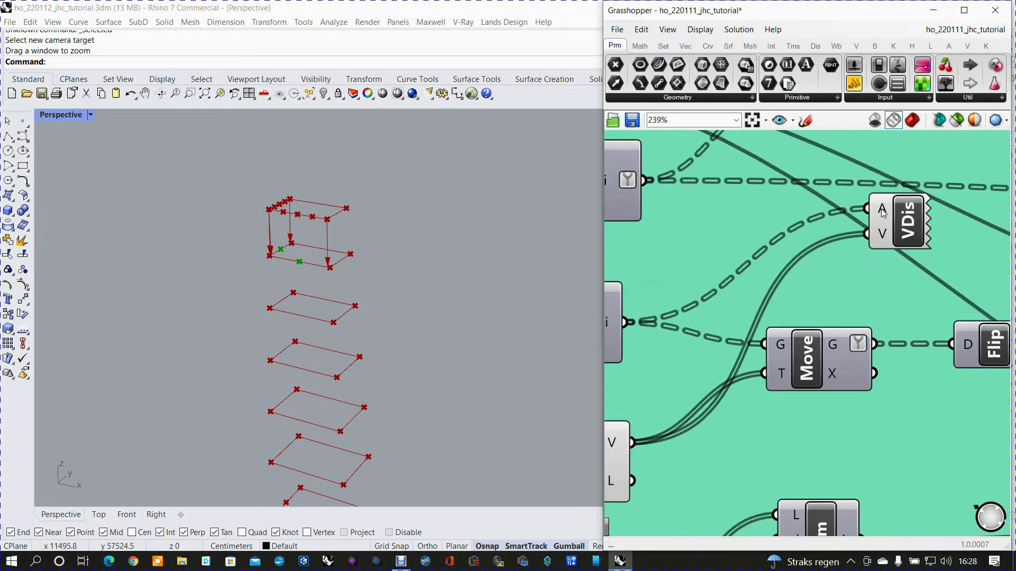
{"action": "mouse_move", "coordinate": [883, 212]}
{"action": "scroll", "coordinate": [882, 212], "scroll_direction": "down", "scroll_amount": 2}
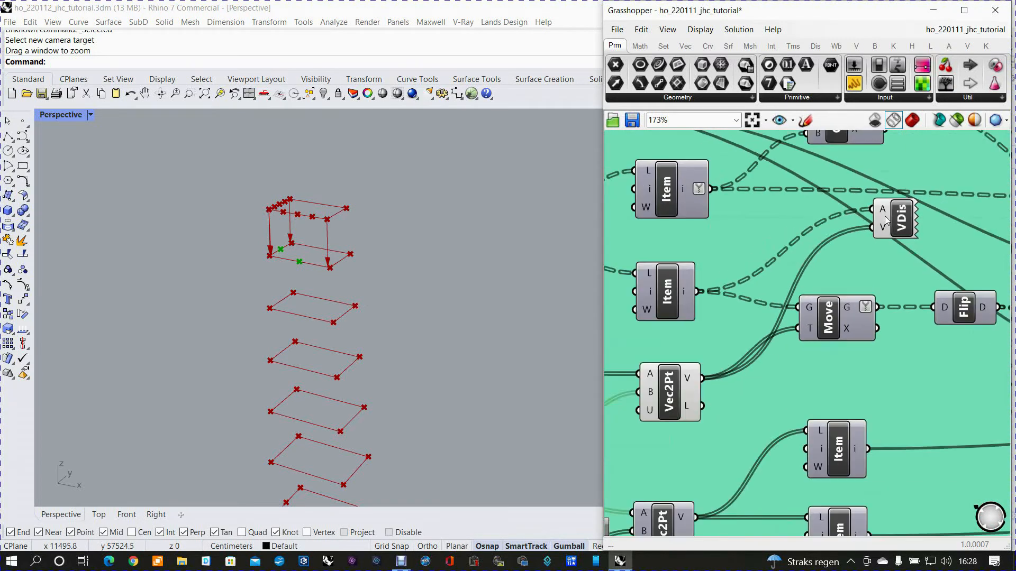
{"action": "left_click", "coordinate": [677, 296]}
{"action": "right_click", "coordinate": [677, 296]}
{"action": "left_click", "coordinate": [706, 316]}
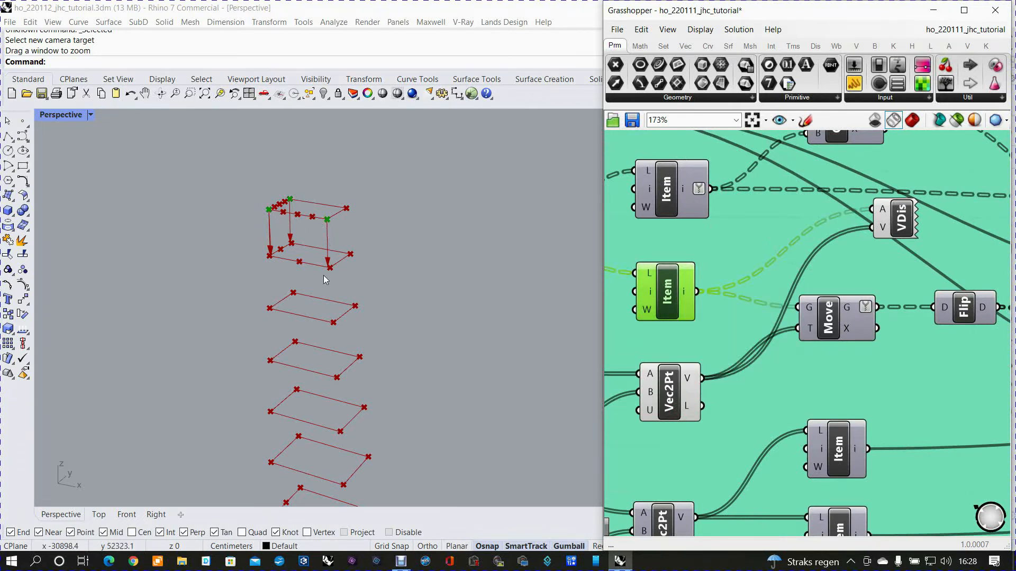
- Examine where the vector arrows start on the uppermost outline and end near the second outline's corner
{"action": "scroll", "coordinate": [272, 254], "scroll_direction": "up", "scroll_amount": 5}
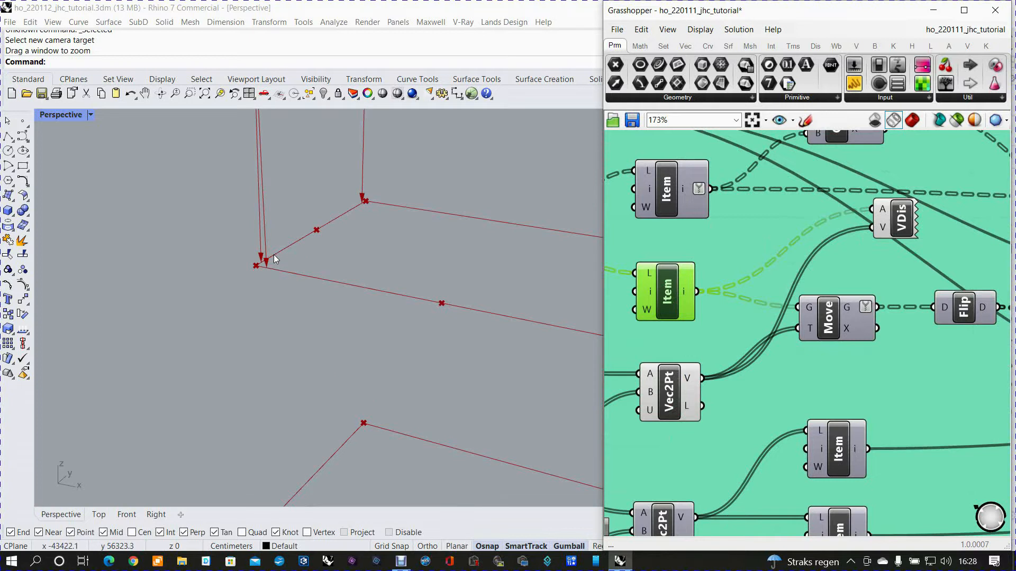
{"action": "scroll", "coordinate": [274, 255], "scroll_direction": "down", "scroll_amount": 4}
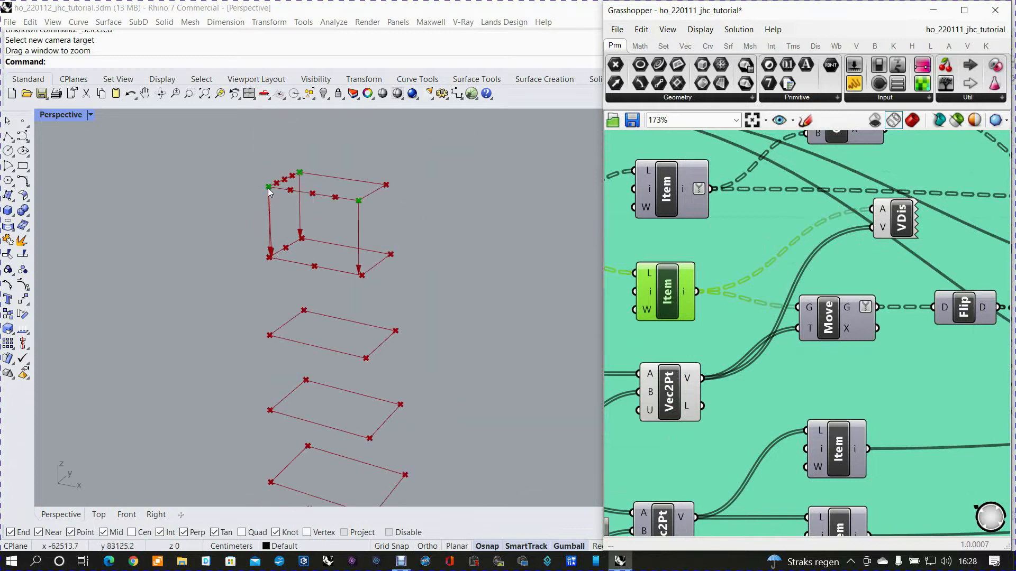
{"action": "scroll", "coordinate": [269, 189], "scroll_direction": "up", "scroll_amount": 3}
{"action": "scroll", "coordinate": [269, 182], "scroll_direction": "down", "scroll_amount": 4}
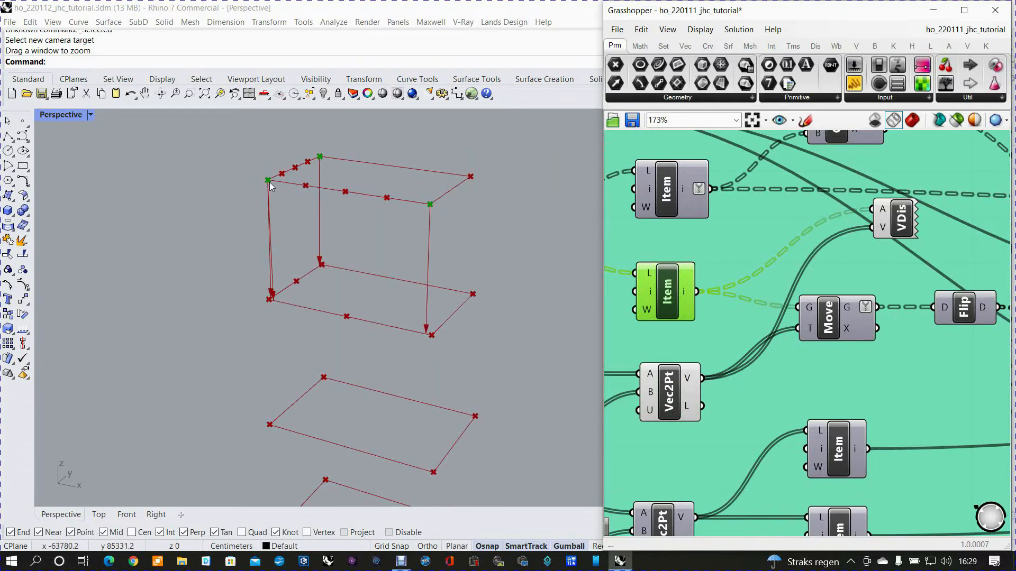
{"action": "scroll", "coordinate": [275, 304], "scroll_direction": "up", "scroll_amount": 4}
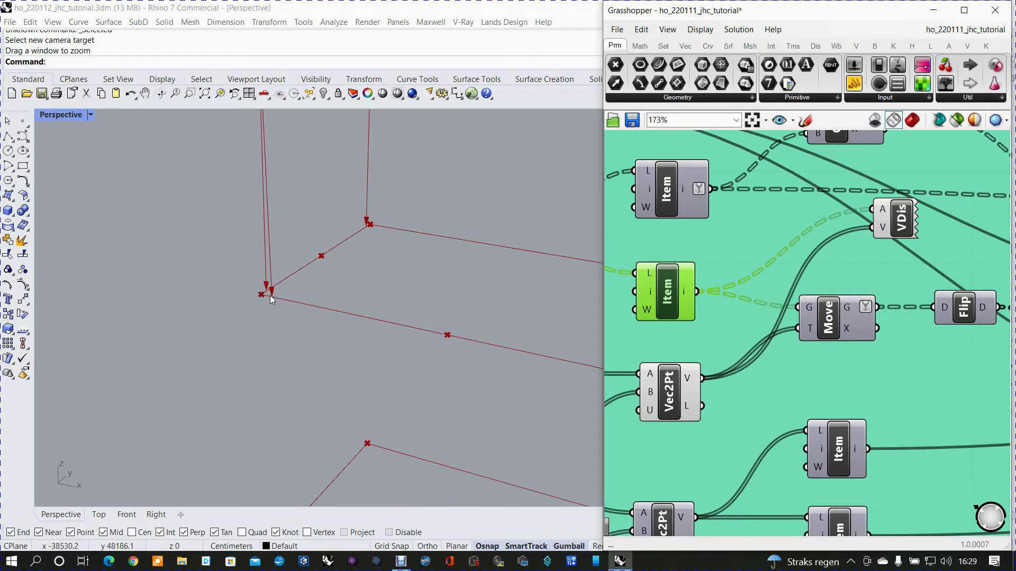
{"action": "scroll", "coordinate": [270, 294], "scroll_direction": "down", "scroll_amount": 4}
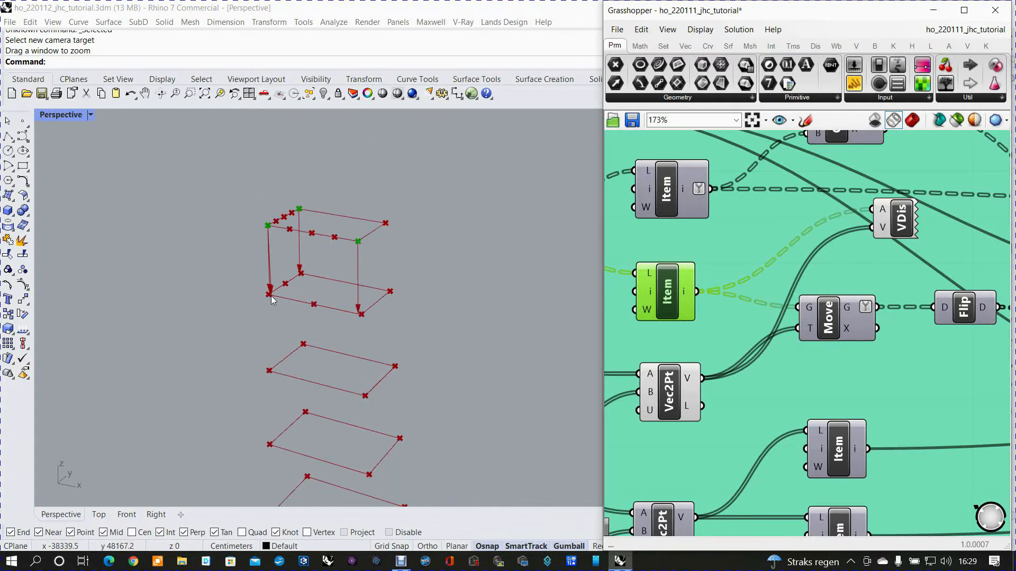
- Inspect the vertical beams and braces at the upper corner of the finished tower
{"action": "scroll", "coordinate": [415, 298], "scroll_direction": "down", "scroll_amount": 6}
{"action": "right_click_drag", "start_coordinate": [545, 286], "coordinate": [467, 311], "text": "shift"}
{"action": "scroll", "coordinate": [468, 307], "scroll_direction": "up", "scroll_amount": 8}
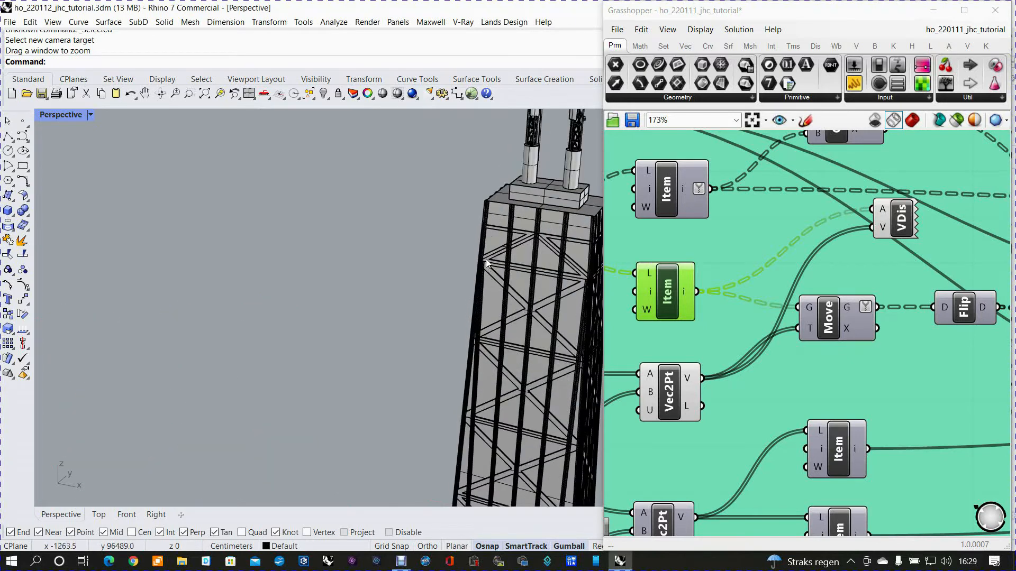
{"action": "scroll", "coordinate": [485, 267], "scroll_direction": "up", "scroll_amount": 2}
{"action": "scroll", "coordinate": [484, 267], "scroll_direction": "up", "scroll_amount": 2}
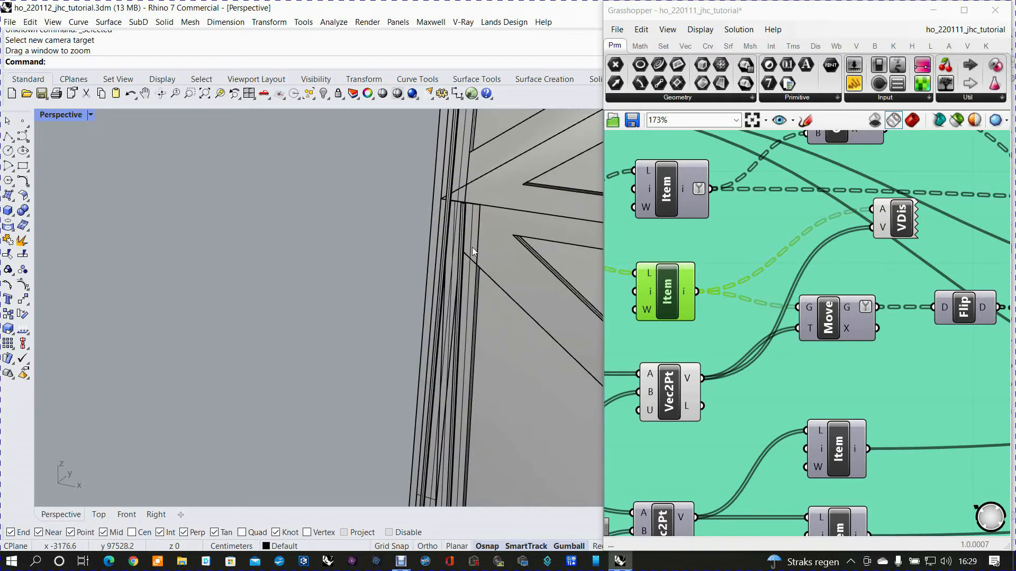
{"action": "scroll", "coordinate": [466, 245], "scroll_direction": "down", "scroll_amount": 1}
{"action": "scroll", "coordinate": [466, 246], "scroll_direction": "down", "scroll_amount": 2}
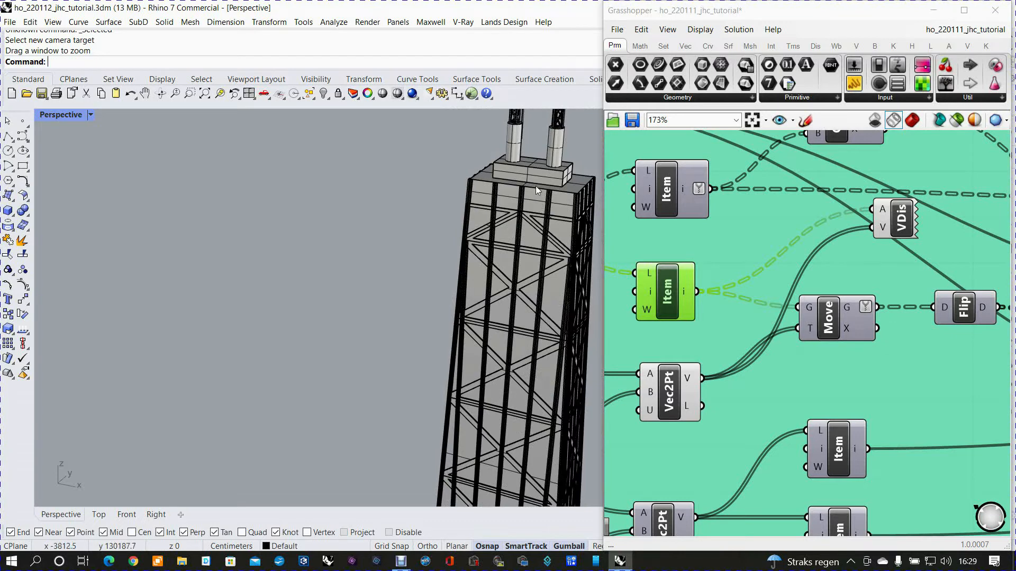
{"action": "scroll", "coordinate": [454, 262], "scroll_direction": "up", "scroll_amount": 4}
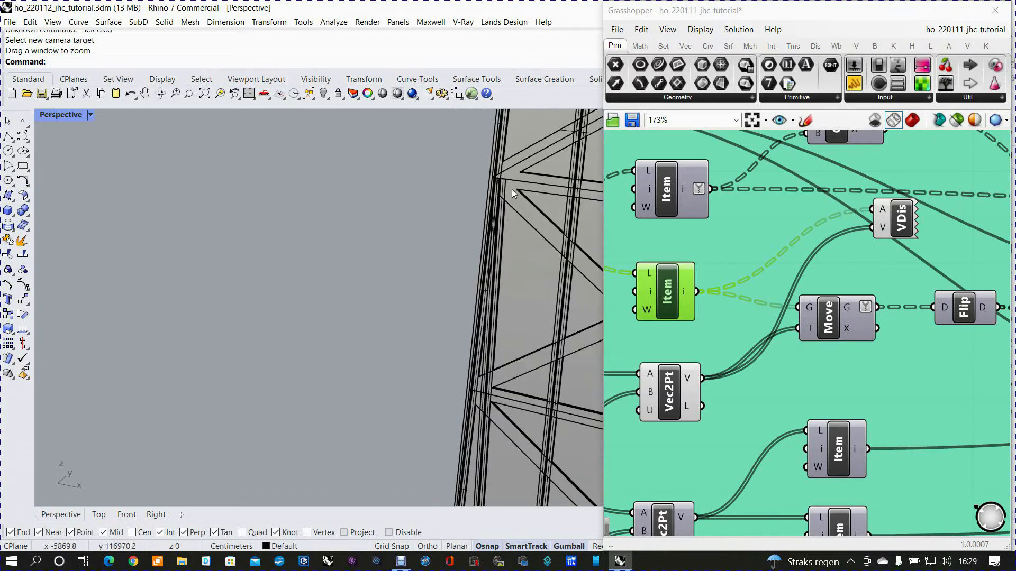
{"action": "scroll", "coordinate": [449, 229], "scroll_direction": "down", "scroll_amount": 4}
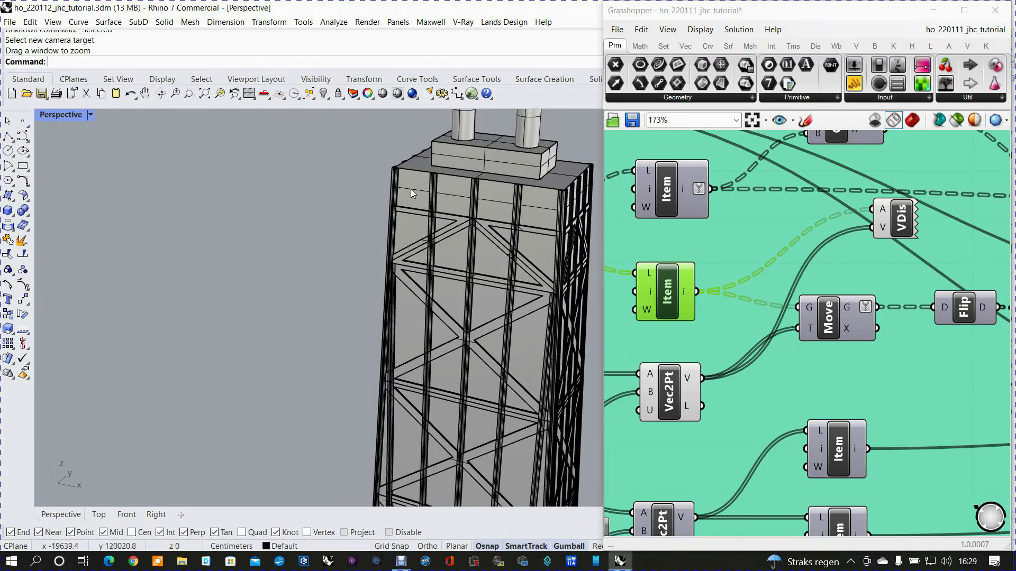
- View the tower in Wireframe display mode and return the Perspective viewport to Shaded
{"action": "left_click", "coordinate": [91, 112]}
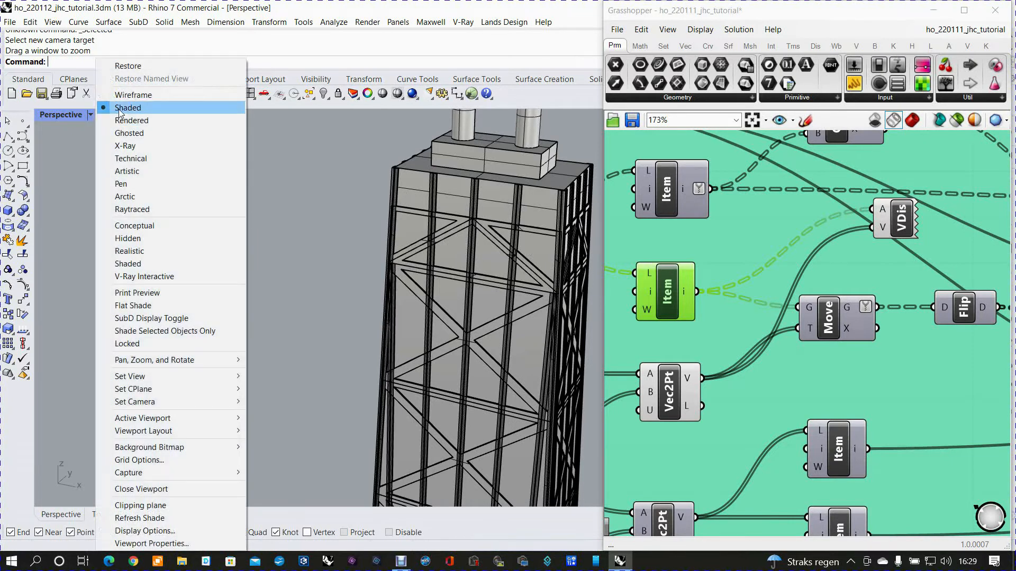
{"action": "left_click", "coordinate": [128, 96]}
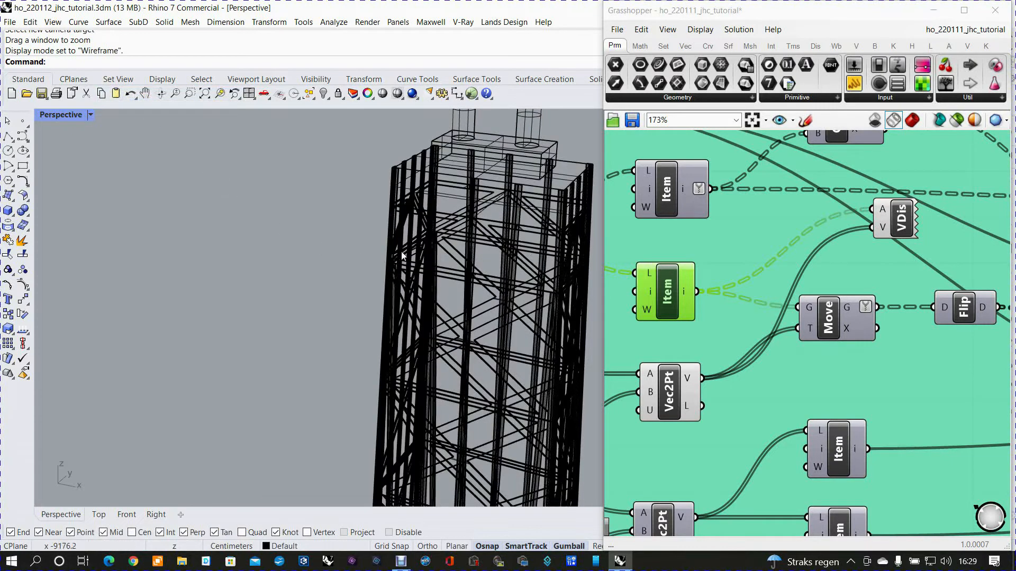
{"action": "left_click", "coordinate": [91, 116]}
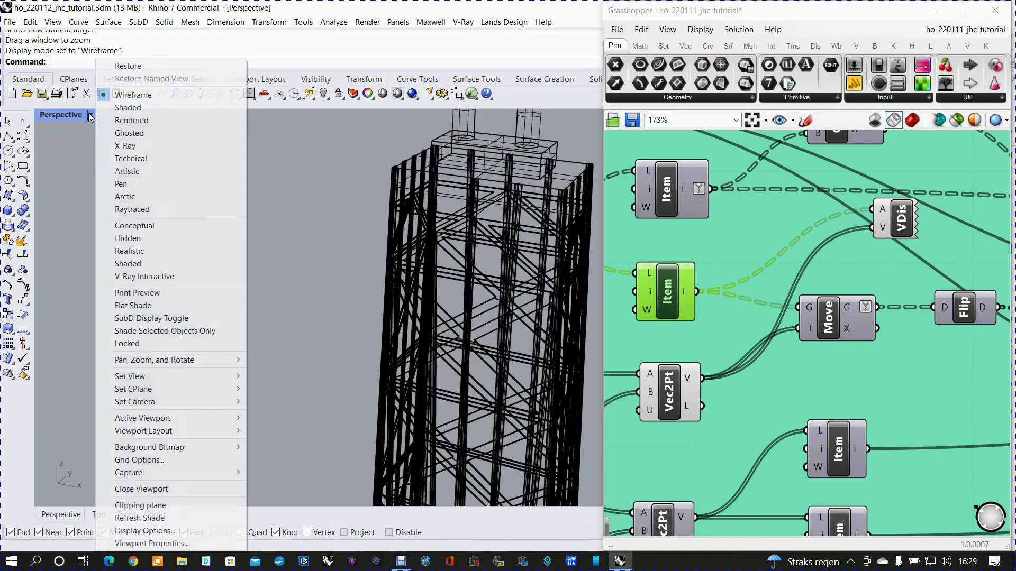
{"action": "left_click", "coordinate": [123, 108]}
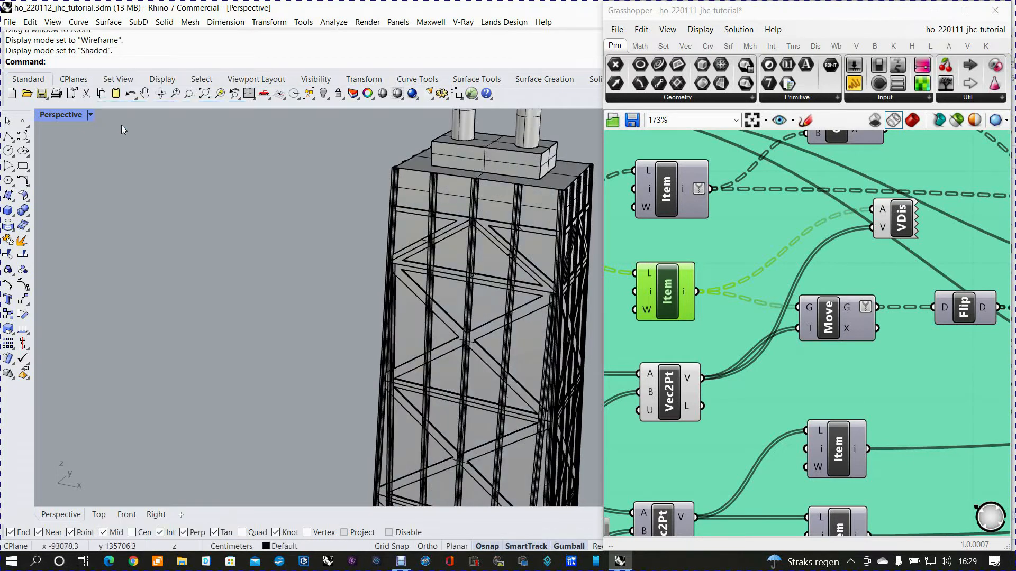
- Compare the finished tower's corner beams with the vector arrows between the two uppermost outlines
{"action": "scroll", "coordinate": [392, 268], "scroll_direction": "up", "scroll_amount": 5}
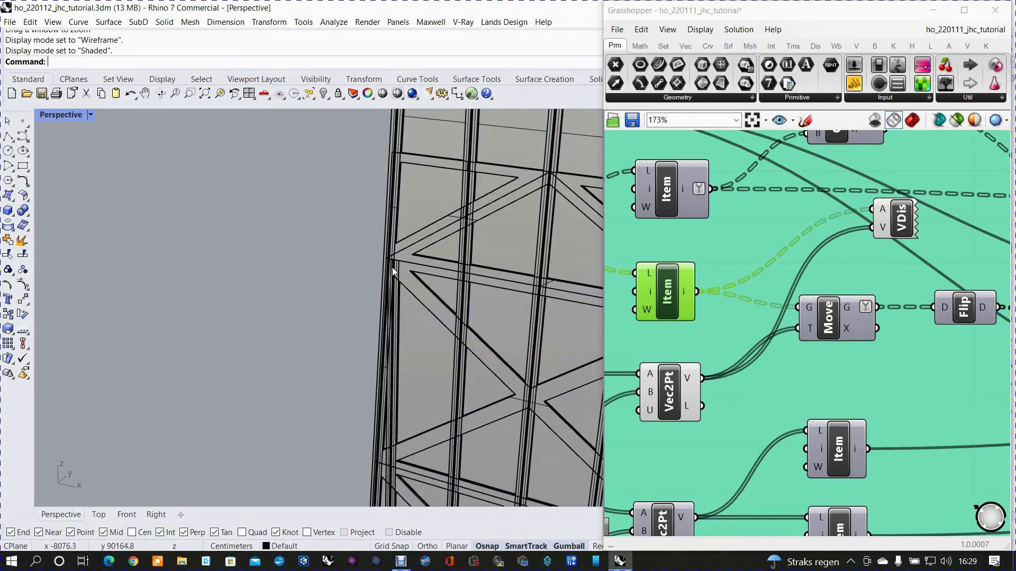
{"action": "scroll", "coordinate": [399, 296], "scroll_direction": "down", "scroll_amount": 5}
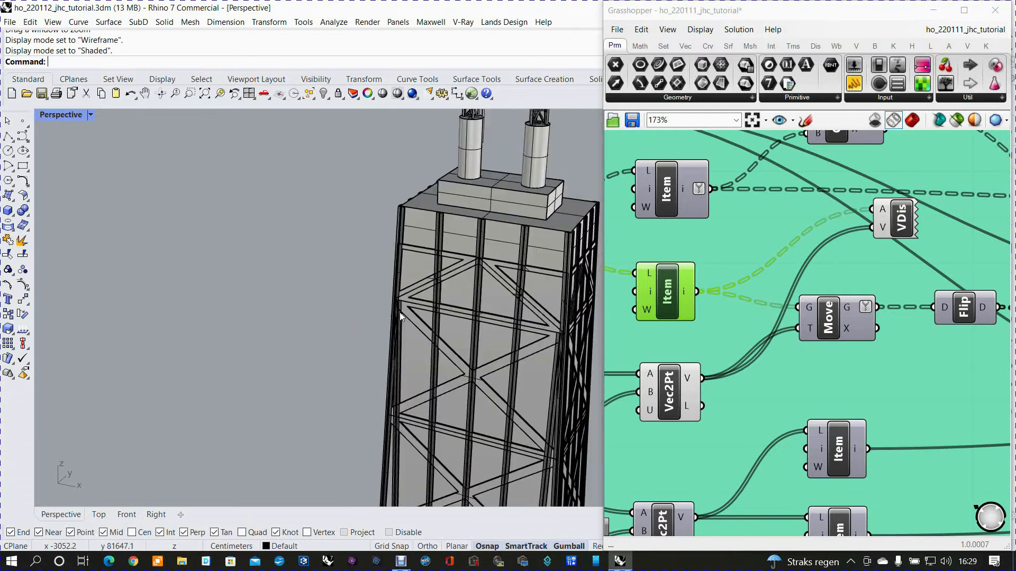
{"action": "scroll", "coordinate": [413, 298], "scroll_direction": "down", "scroll_amount": 5}
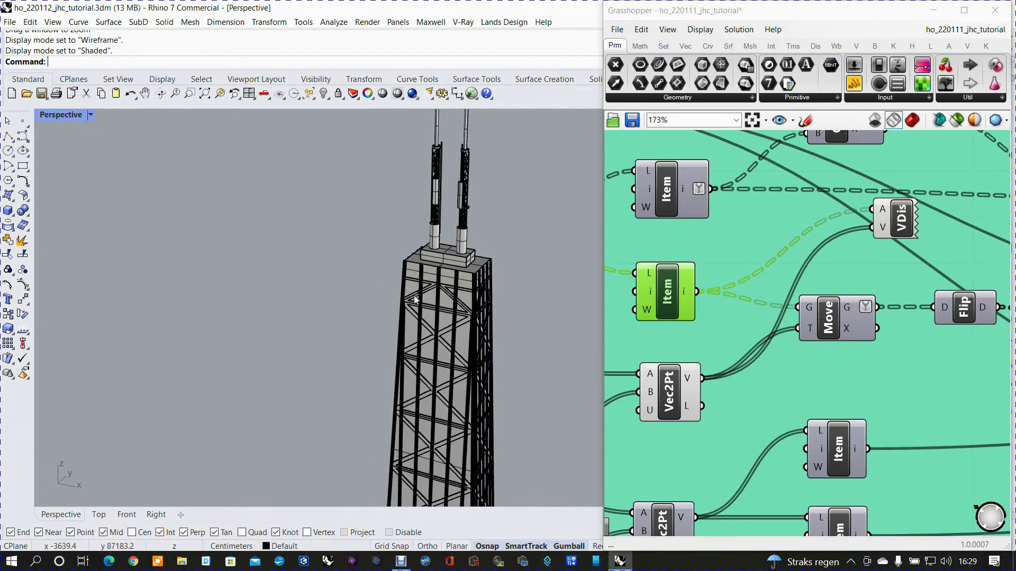
{"action": "right_click_drag", "start_coordinate": [382, 313], "coordinate": [416, 292]}
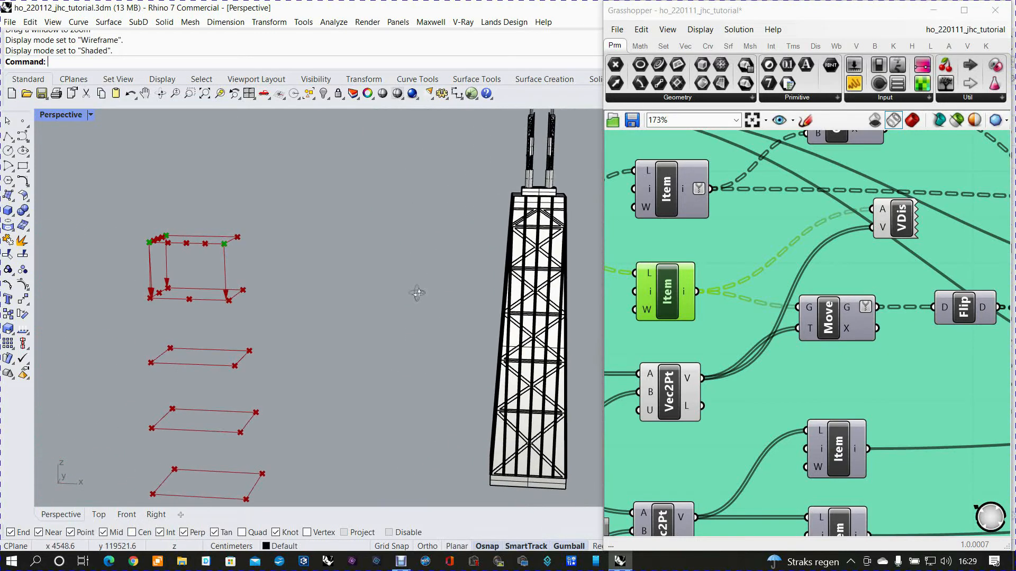
{"action": "scroll", "coordinate": [416, 296], "scroll_direction": "down", "scroll_amount": 3}
{"action": "scroll", "coordinate": [244, 285], "scroll_direction": "up", "scroll_amount": 4}
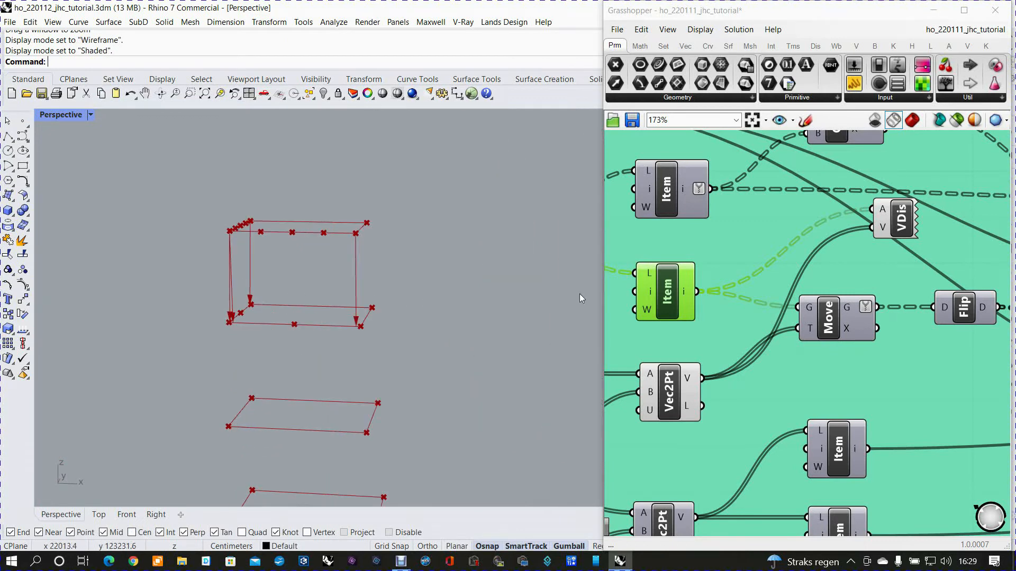
- Enable the preview of the Move component and examine the moved points near the second outline's corners
{"action": "scroll", "coordinate": [760, 300], "scroll_direction": "down", "scroll_amount": 2}
{"action": "right_click_drag", "start_coordinate": [818, 322], "coordinate": [725, 239]}
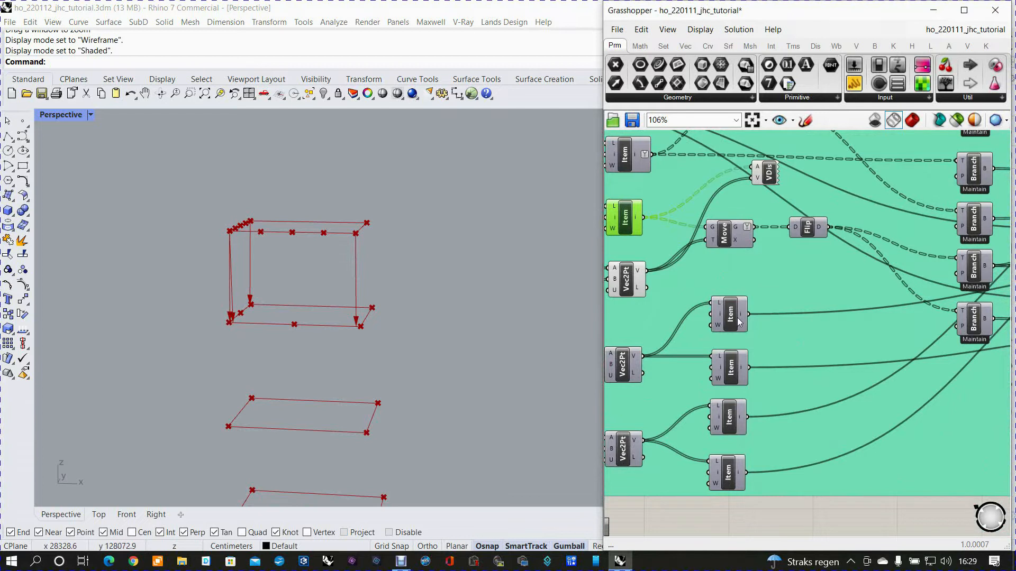
{"action": "left_click", "coordinate": [728, 238]}
{"action": "right_click", "coordinate": [728, 238]}
{"action": "left_click", "coordinate": [753, 260]}
{"action": "scroll", "coordinate": [295, 331], "scroll_direction": "up", "scroll_amount": 3}
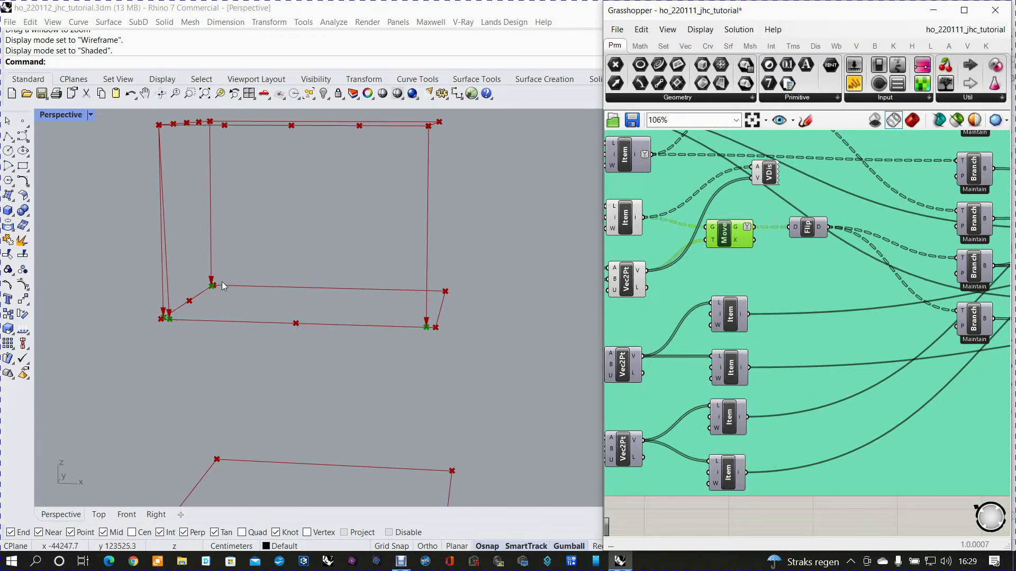
- Enable the preview of the two Item components fed by the middle Vec2Pt component
{"action": "mouse_move", "coordinate": [252, 299]}
{"action": "right_mouse_down"}
{"action": "mouse_move", "coordinate": [285, 296]}
{"action": "mouse_move", "coordinate": [243, 297]}
{"action": "mouse_move", "coordinate": [256, 296]}
{"action": "right_mouse_up"}
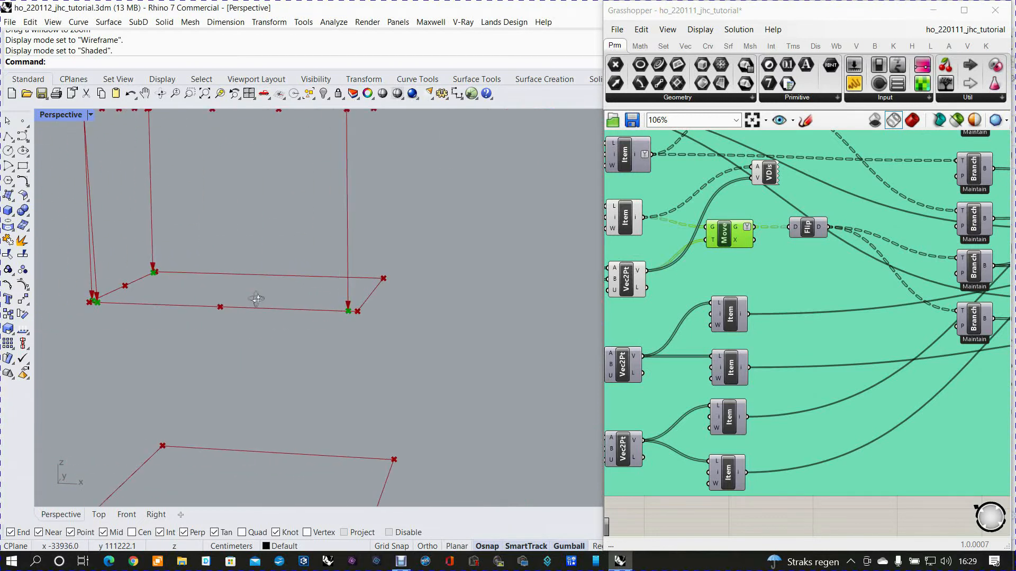
{"action": "scroll", "coordinate": [273, 317], "scroll_direction": "down", "scroll_amount": 3}
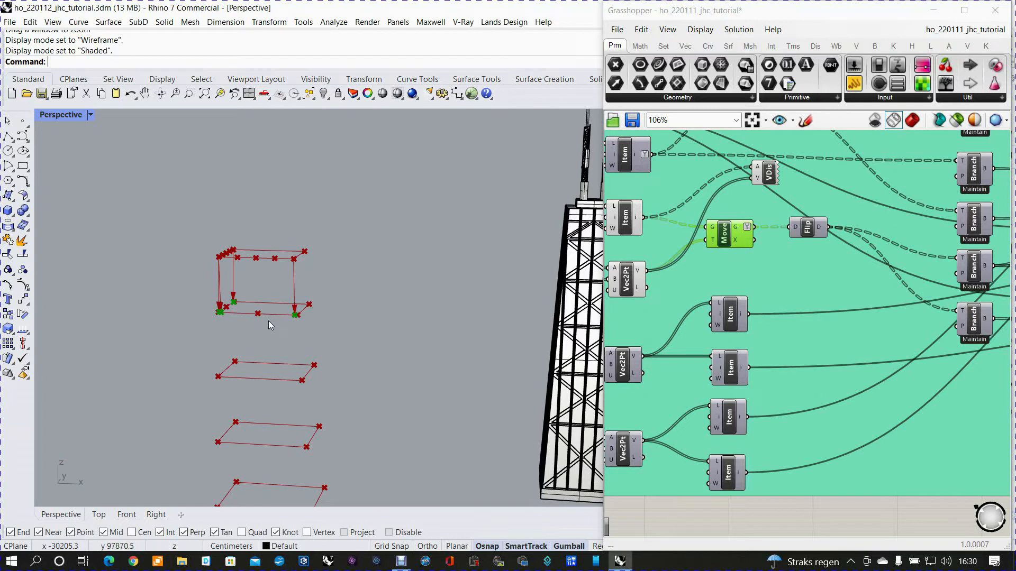
{"action": "right_click", "coordinate": [723, 312]}
{"action": "left_click", "coordinate": [748, 334]}
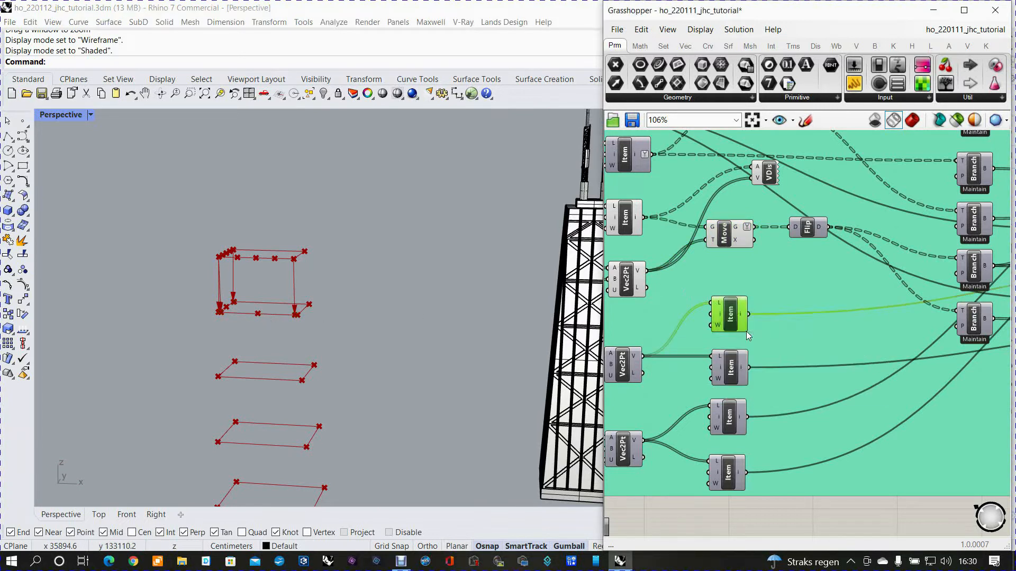
{"action": "left_click", "coordinate": [731, 368]}
{"action": "right_click", "coordinate": [732, 367]}
{"action": "left_click", "coordinate": [753, 389]}
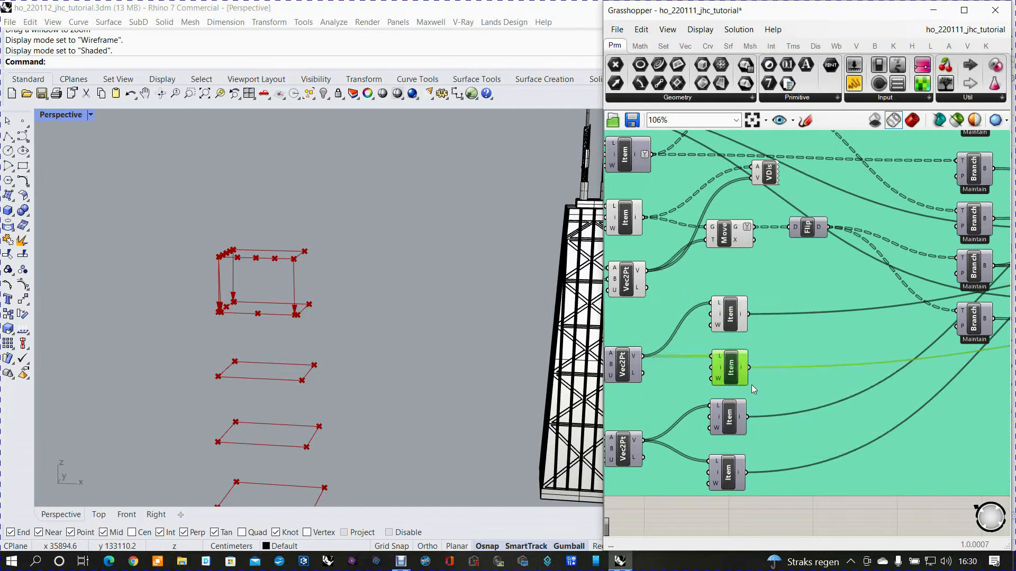
- Enable the preview of the two Item components fed by the lowest Vec2Pt component
{"action": "left_click", "coordinate": [729, 420]}
{"action": "right_click", "coordinate": [730, 418]}
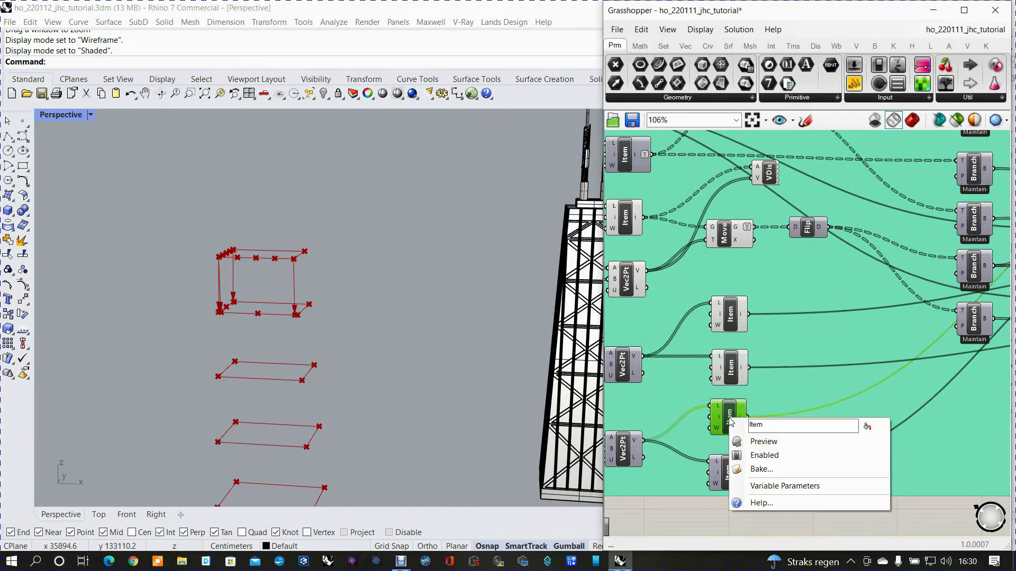
{"action": "left_click", "coordinate": [748, 442]}
{"action": "left_click", "coordinate": [726, 477]}
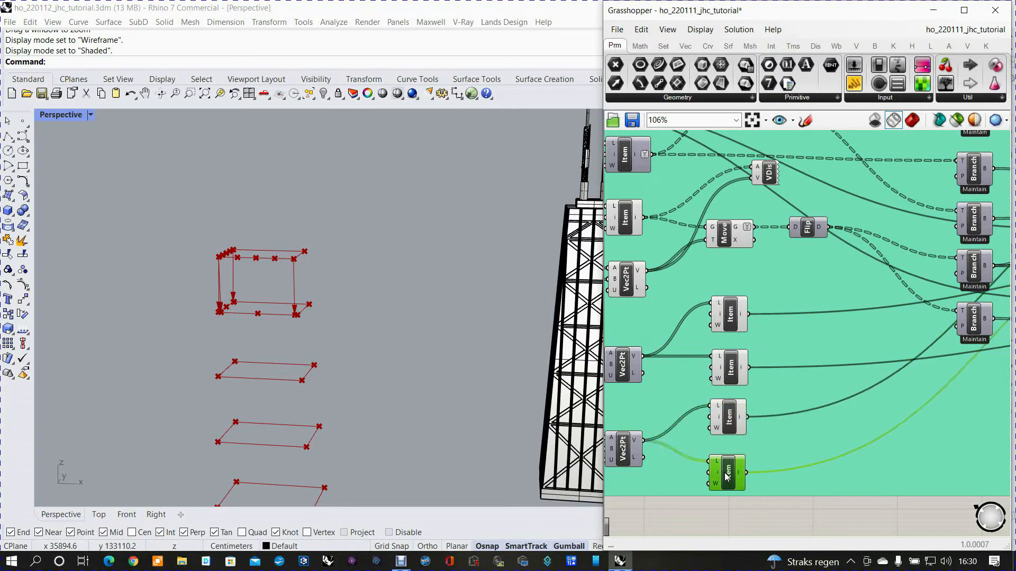
{"action": "right_click", "coordinate": [727, 478]}
{"action": "left_click", "coordinate": [747, 481]}
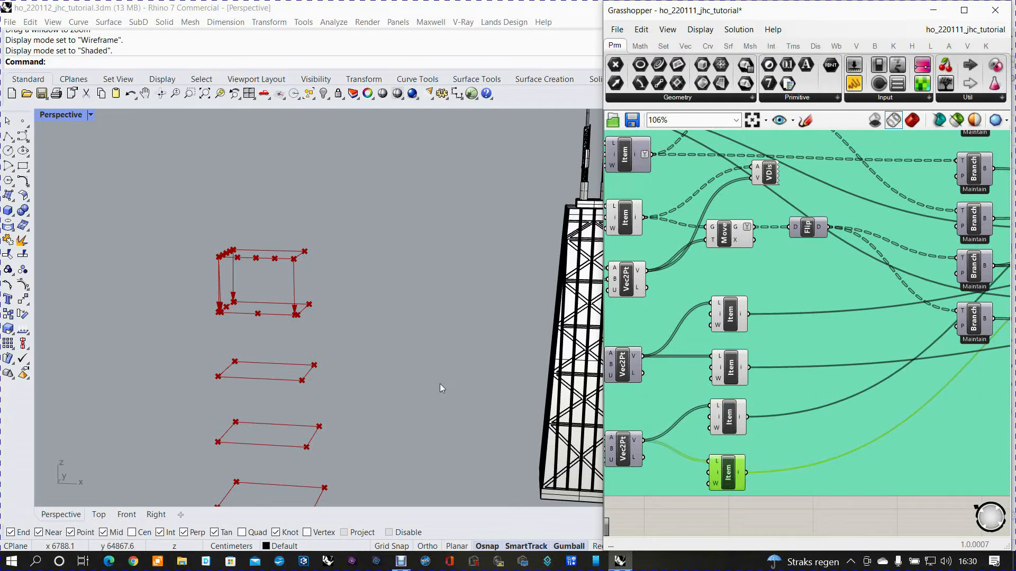
- Place the VDis component below Flip and connect the uppermost vector Item's output to its V input
{"action": "scroll", "coordinate": [439, 383], "scroll_direction": "down", "scroll_amount": 5}
{"action": "scroll", "coordinate": [720, 316], "scroll_direction": "up", "scroll_amount": 3}
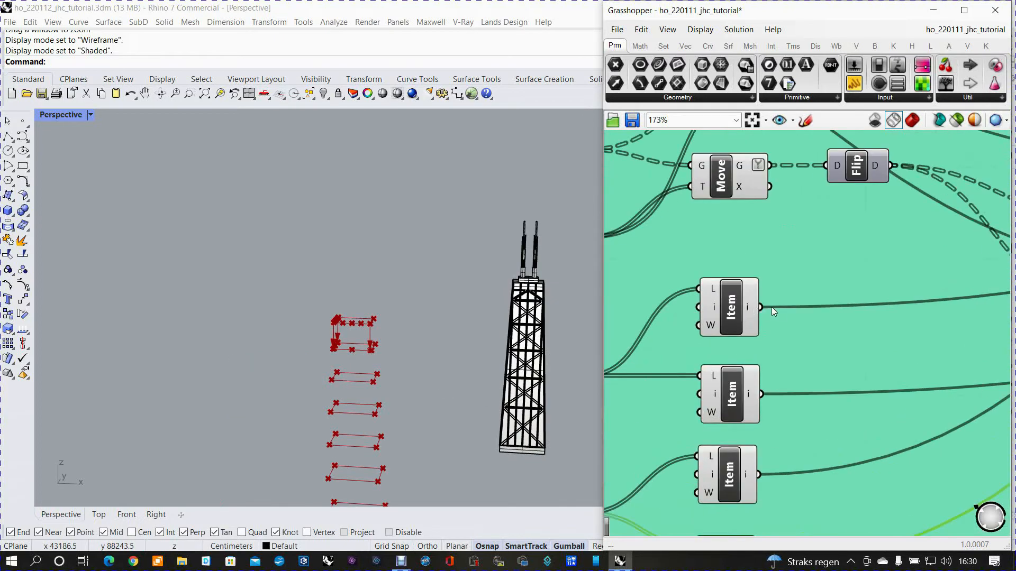
{"action": "scroll", "coordinate": [772, 307], "scroll_direction": "down", "scroll_amount": 3}
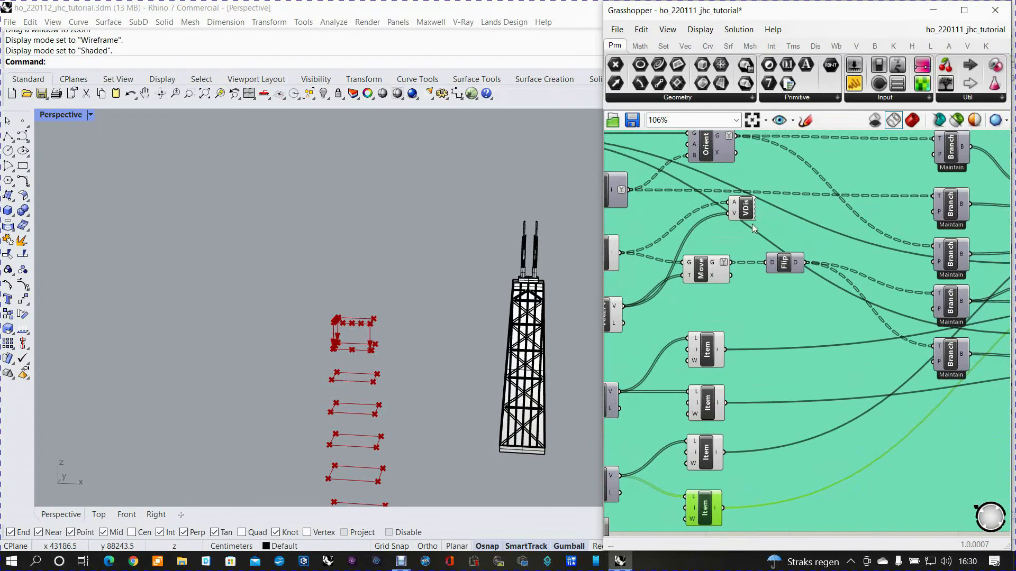
{"action": "left_click_drag", "start_coordinate": [745, 209], "coordinate": [763, 306]}
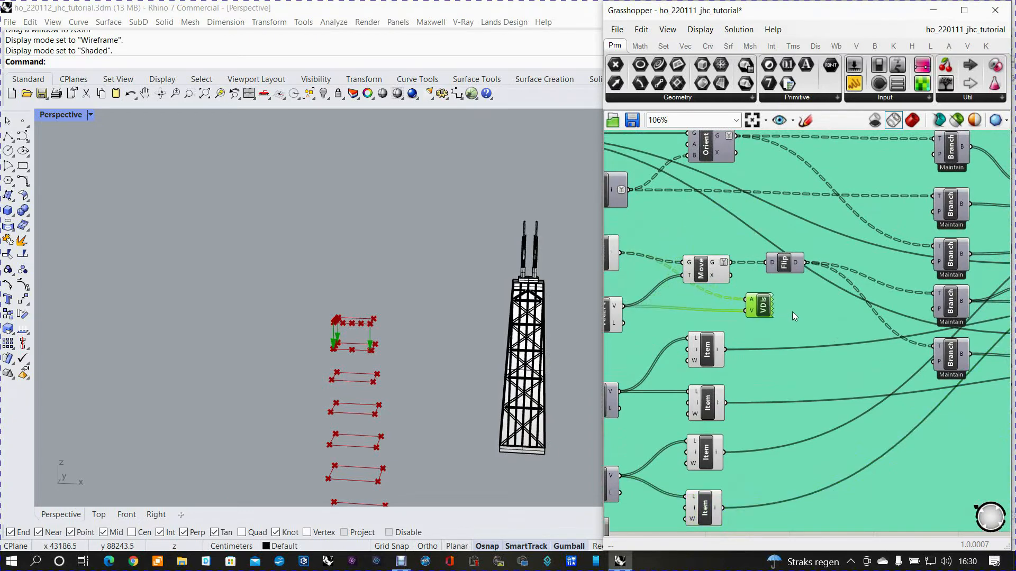
{"action": "right_click_drag", "start_coordinate": [792, 312], "coordinate": [778, 323]}
{"action": "scroll", "coordinate": [751, 323], "scroll_direction": "up", "scroll_amount": 1}
{"action": "left_click_drag", "start_coordinate": [749, 321], "coordinate": [800, 244]}
{"action": "scroll", "coordinate": [804, 306], "scroll_direction": "down", "scroll_amount": 3}
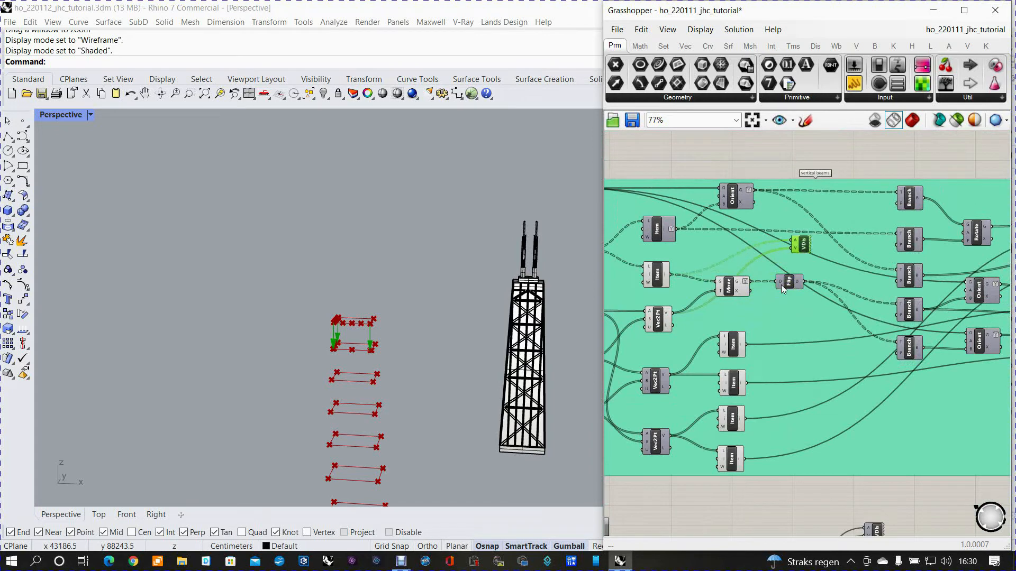
{"action": "scroll", "coordinate": [773, 309], "scroll_direction": "up", "scroll_amount": 2}
{"action": "right_click_drag", "start_coordinate": [773, 311], "coordinate": [766, 371]}
{"action": "scroll", "coordinate": [735, 415], "scroll_direction": "up", "scroll_amount": 2}
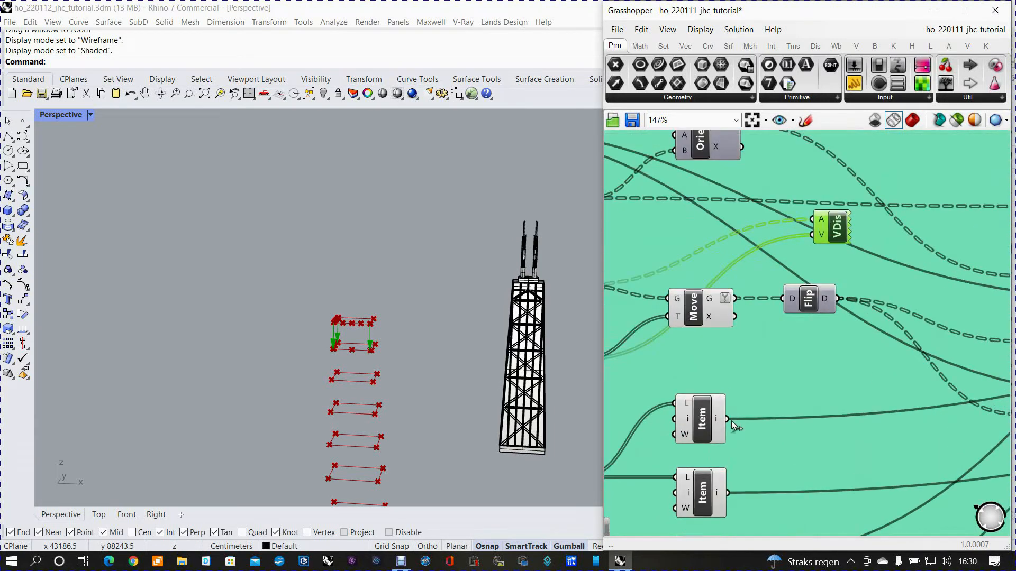
{"action": "left_click_drag", "start_coordinate": [725, 419], "coordinate": [824, 313]}
{"action": "scroll", "coordinate": [831, 271], "scroll_direction": "down", "scroll_amount": 3}
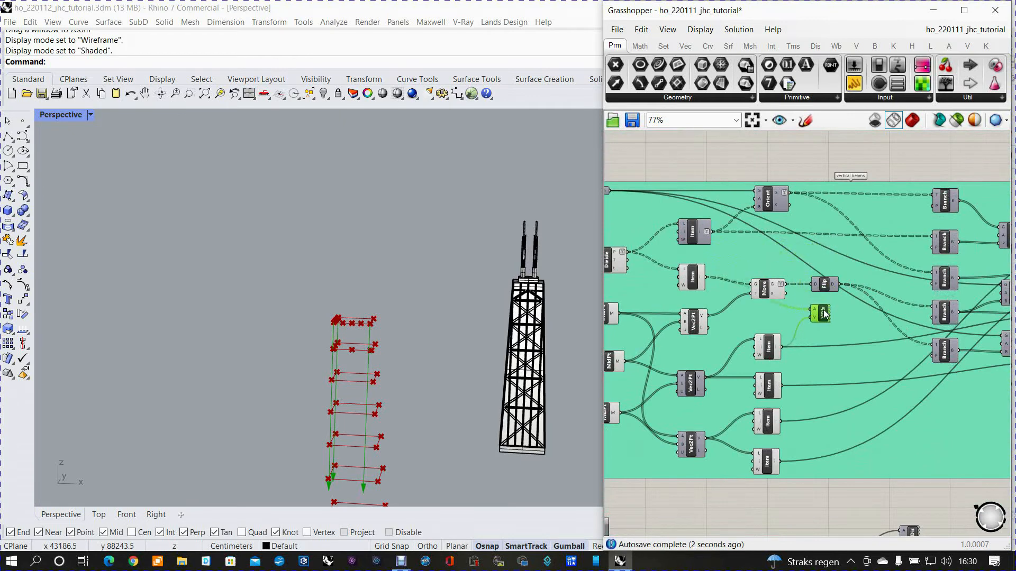
- Connect the middle MidPt output to the VDis component's A input and examine the vectors drawn from the second outline's midpoints
{"action": "scroll", "coordinate": [809, 332], "scroll_direction": "up", "scroll_amount": 3}
{"action": "right_click_drag", "start_coordinate": [792, 316], "coordinate": [952, 256]}
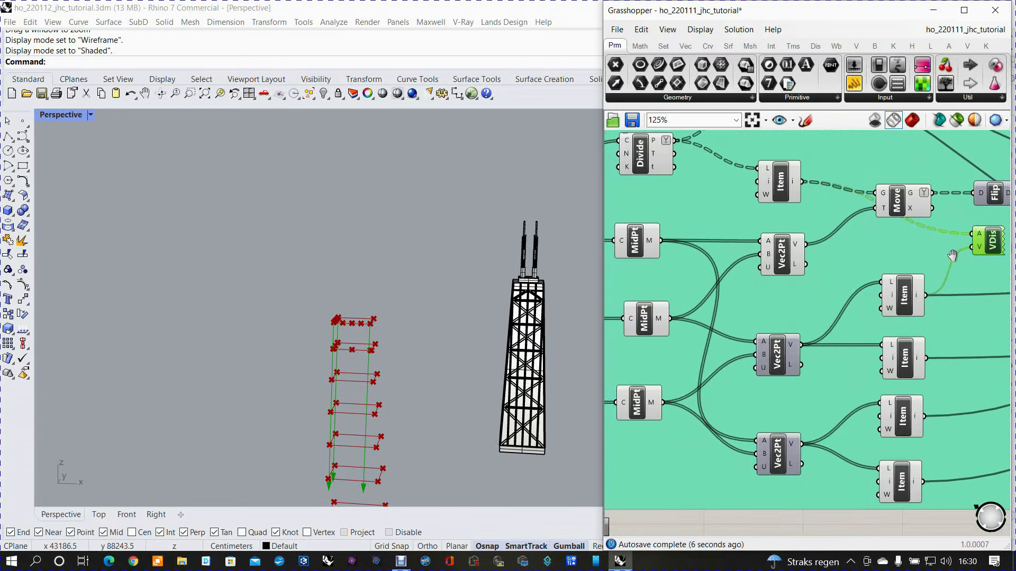
{"action": "left_click_drag", "start_coordinate": [676, 321], "coordinate": [974, 236]}
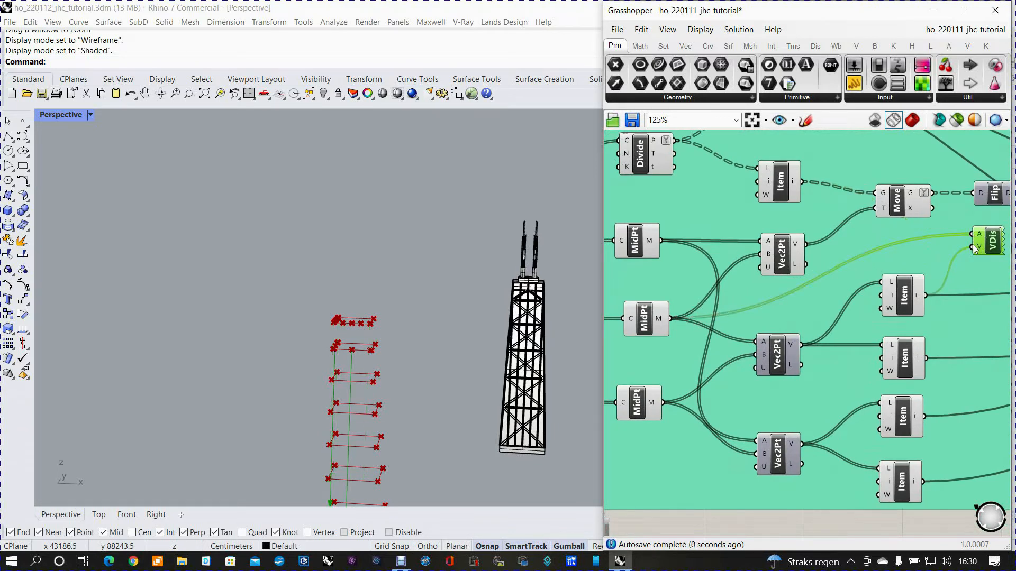
{"action": "right_click_drag", "start_coordinate": [306, 420], "coordinate": [309, 379]}
{"action": "mouse_move", "coordinate": [346, 316]}
{"action": "right_mouse_down"}
{"action": "mouse_move", "coordinate": [331, 275]}
{"action": "mouse_move", "coordinate": [345, 324]}
{"action": "mouse_move", "coordinate": [341, 314]}
{"action": "right_mouse_up"}
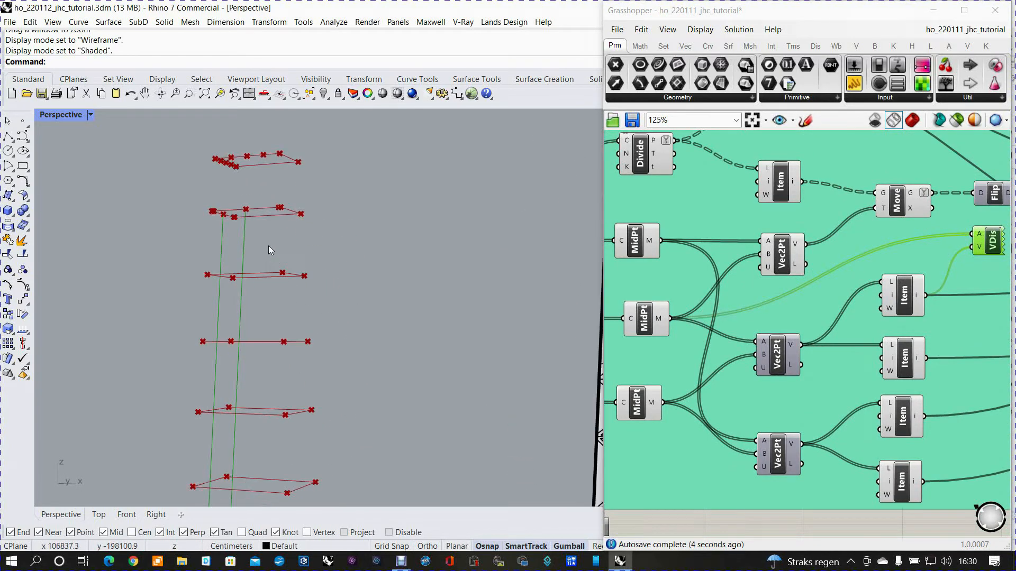
{"action": "scroll", "coordinate": [268, 246], "scroll_direction": "up", "scroll_amount": 4}
{"action": "right_click_drag", "start_coordinate": [289, 251], "coordinate": [281, 249]}
{"action": "scroll", "coordinate": [776, 280], "scroll_direction": "down", "scroll_amount": 3}
- Examine the Orient component in the vertical beams group and its geometry, source plane and target plane inputs
{"action": "scroll", "coordinate": [786, 297], "scroll_direction": "down", "scroll_amount": 2}
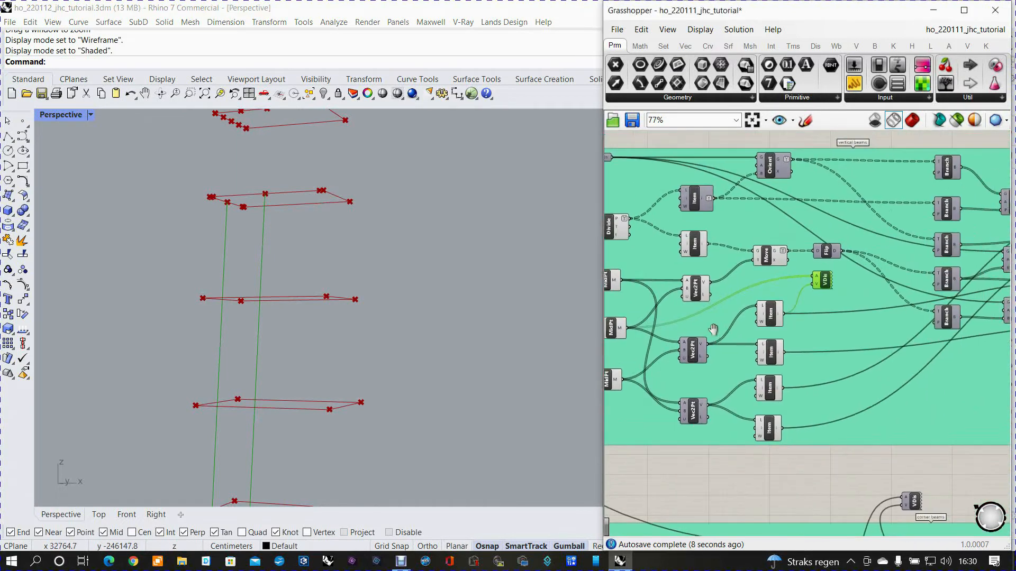
{"action": "scroll", "coordinate": [808, 253], "scroll_direction": "up", "scroll_amount": 5}
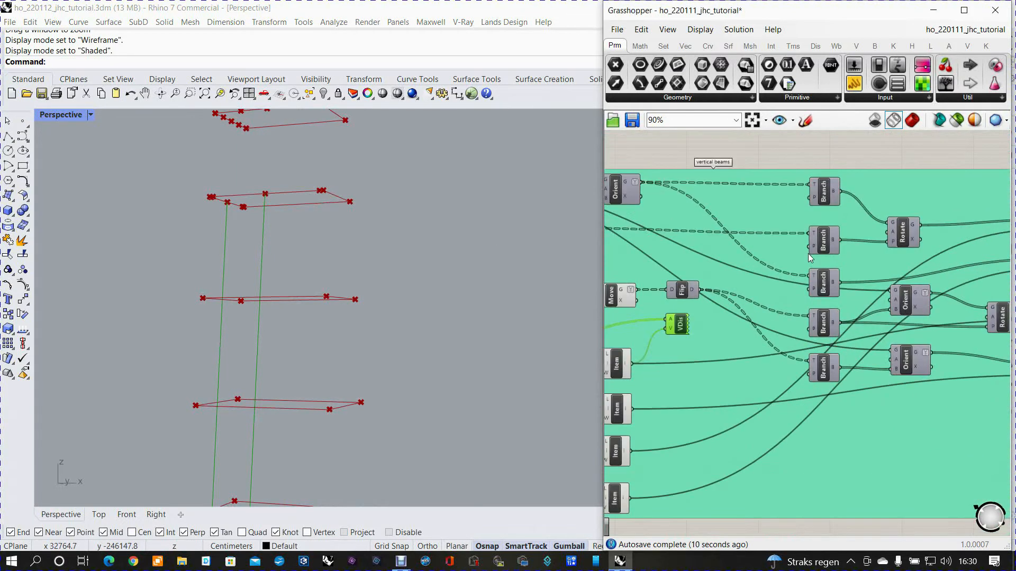
{"action": "right_click_drag", "start_coordinate": [728, 284], "coordinate": [908, 404]}
{"action": "right_click_drag", "start_coordinate": [636, 291], "coordinate": [722, 272]}
{"action": "left_click", "coordinate": [712, 268]}
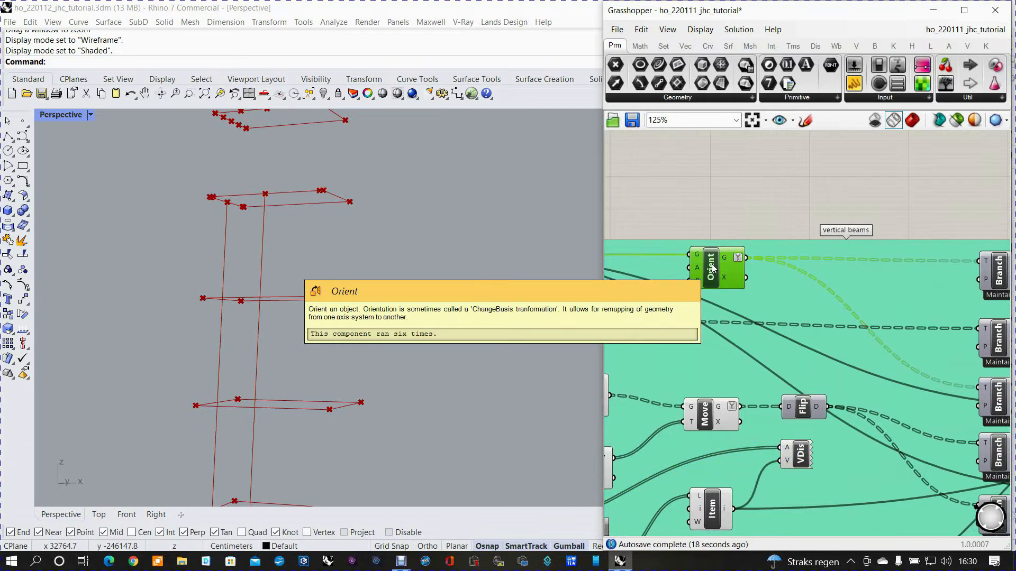
{"action": "scroll", "coordinate": [712, 268], "scroll_direction": "down", "scroll_amount": 2}
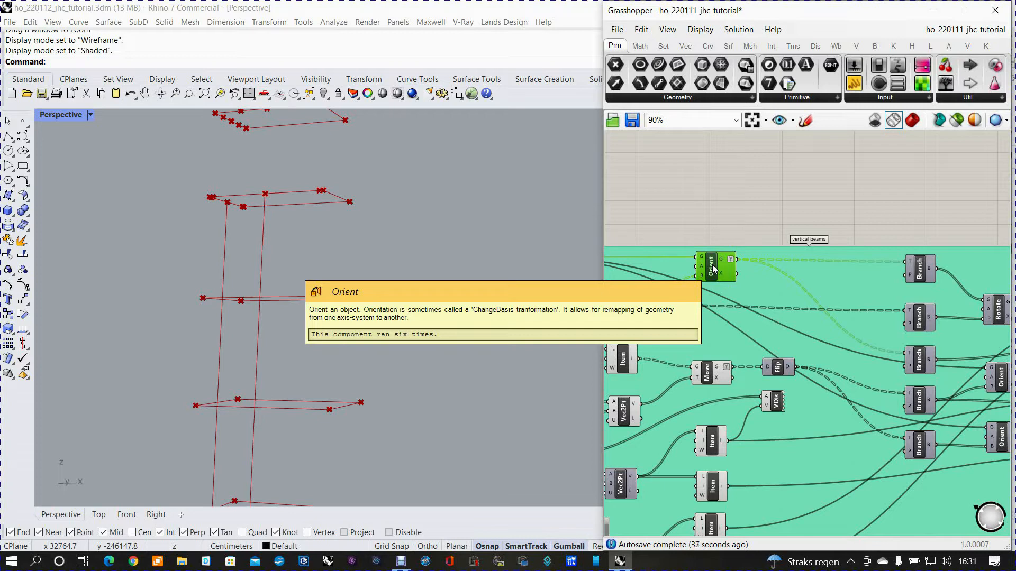
{"action": "scroll", "coordinate": [712, 268], "scroll_direction": "up", "scroll_amount": 4}
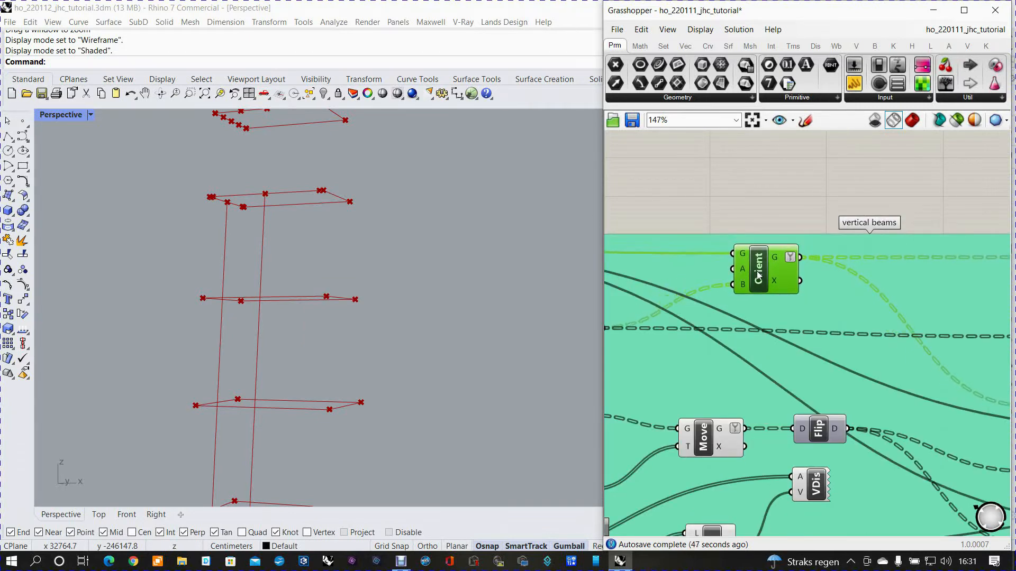
{"action": "scroll", "coordinate": [741, 292], "scroll_direction": "up", "scroll_amount": 3}
{"action": "mouse_move", "coordinate": [744, 253]}
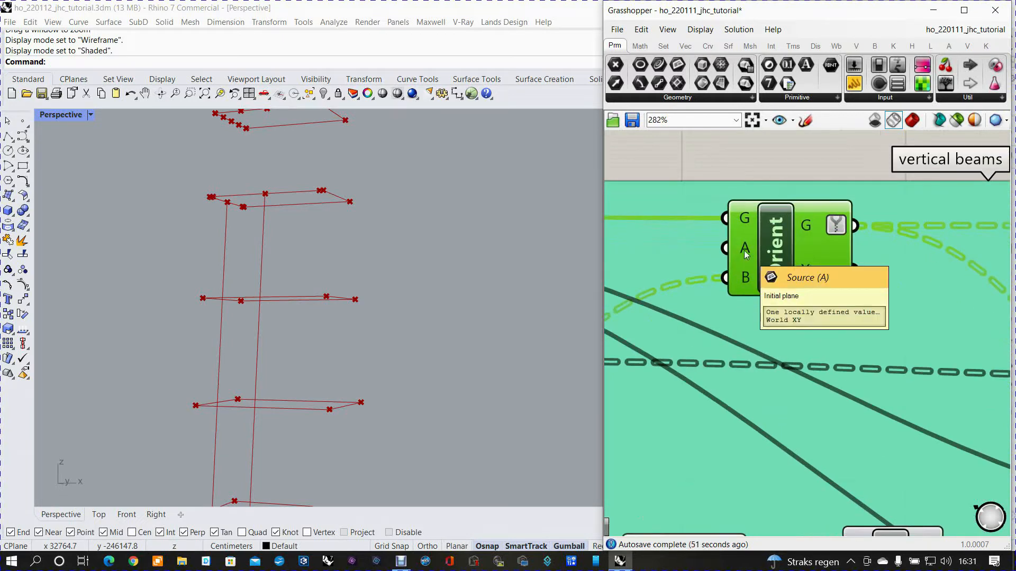
{"action": "scroll", "coordinate": [746, 255], "scroll_direction": "down", "scroll_amount": 2}
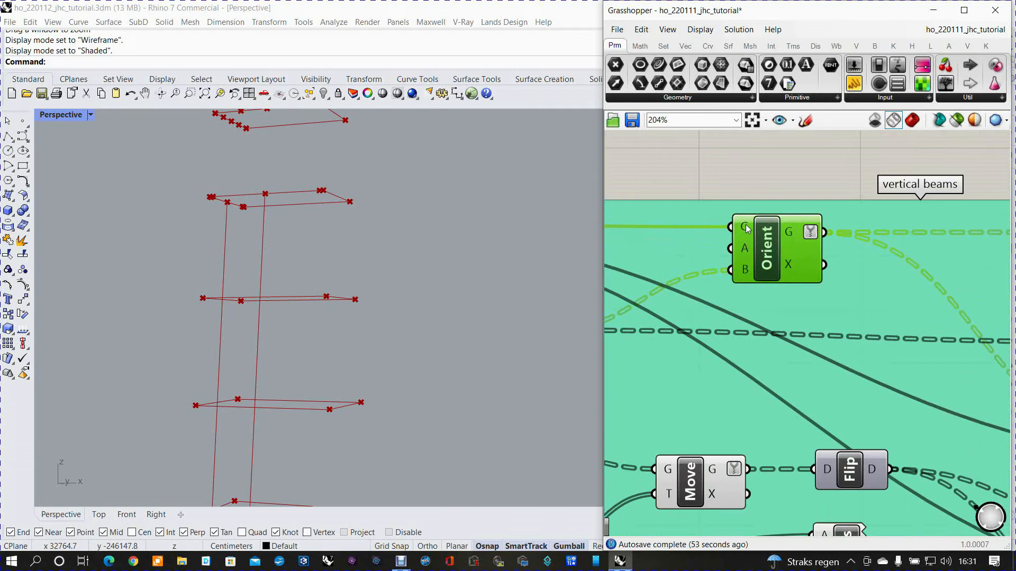
{"action": "mouse_move", "coordinate": [746, 229]}
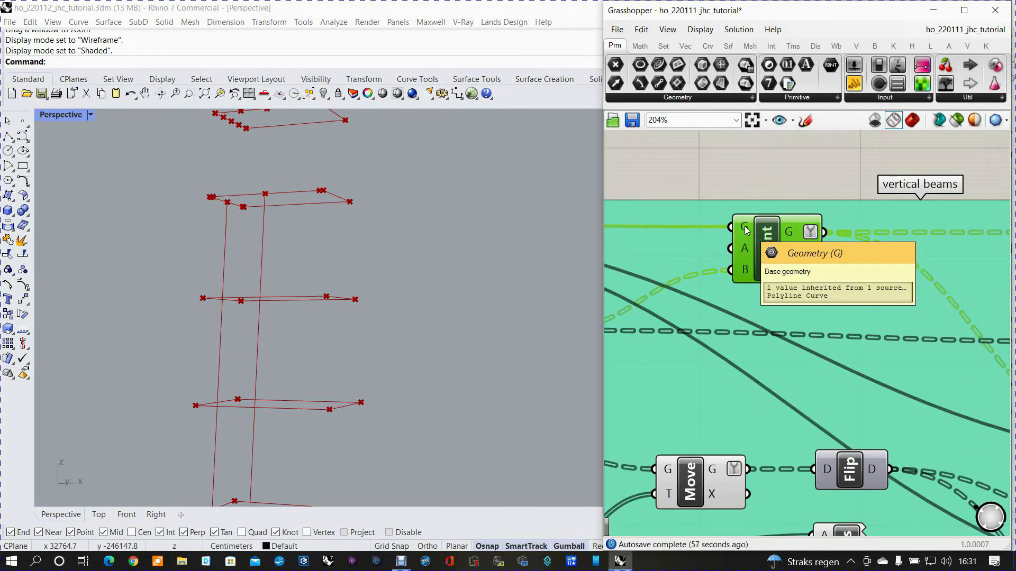
{"action": "mouse_move", "coordinate": [744, 273]}
- Enable the preview of the Item component feeding Orient's target input and examine the selected division points on the top outline
{"action": "right_click_drag", "start_coordinate": [758, 268], "coordinate": [927, 215]}
{"action": "scroll", "coordinate": [927, 215], "scroll_direction": "down", "scroll_amount": 2}
{"action": "left_click", "coordinate": [741, 267]}
{"action": "right_click", "coordinate": [746, 270]}
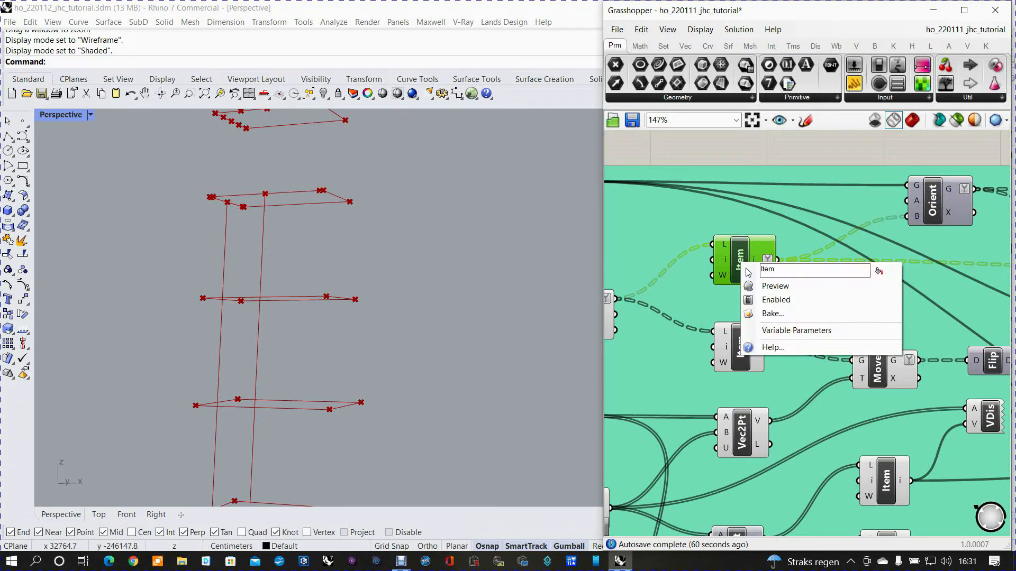
{"action": "left_click", "coordinate": [766, 287]}
{"action": "right_click_drag", "start_coordinate": [430, 249], "coordinate": [429, 263]}
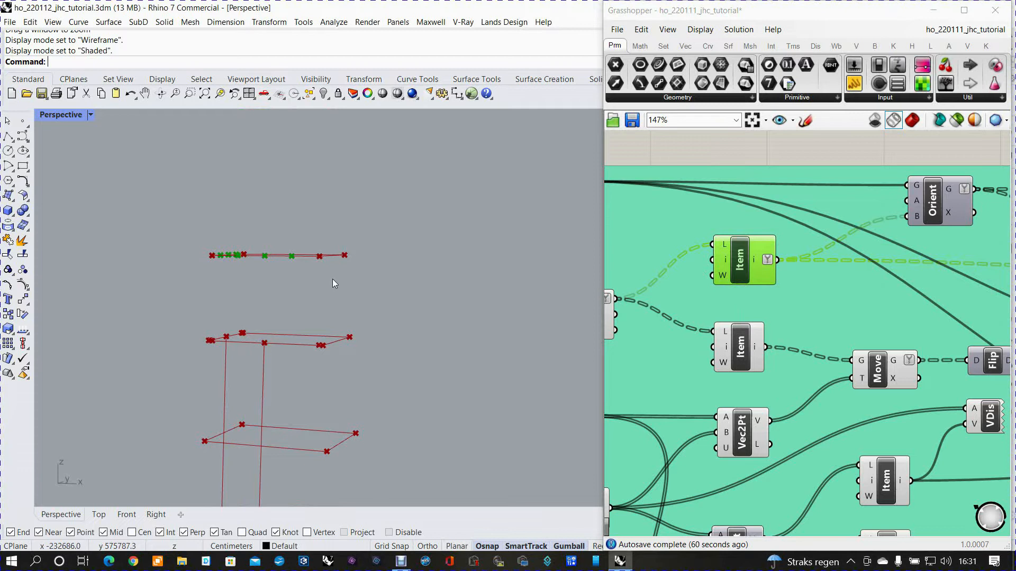
{"action": "scroll", "coordinate": [228, 268], "scroll_direction": "up", "scroll_amount": 5}
{"action": "scroll", "coordinate": [228, 268], "scroll_direction": "down", "scroll_amount": 5}
{"action": "right_click_drag", "start_coordinate": [228, 265], "coordinate": [229, 285]}
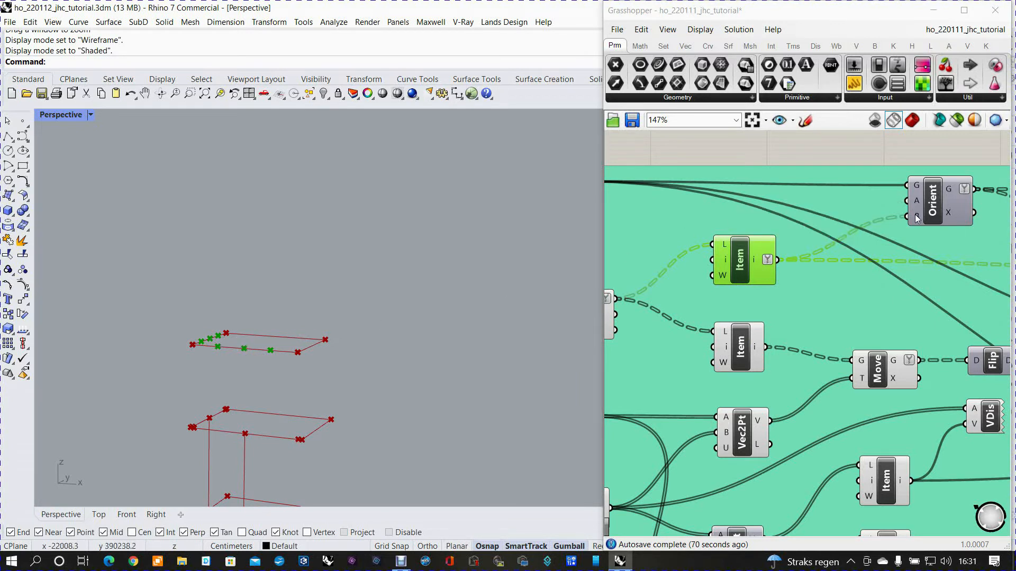
- Enable the preview of the Orient component and examine the beam profiles placed at the top outline's selected division points
{"action": "mouse_move", "coordinate": [916, 216]}
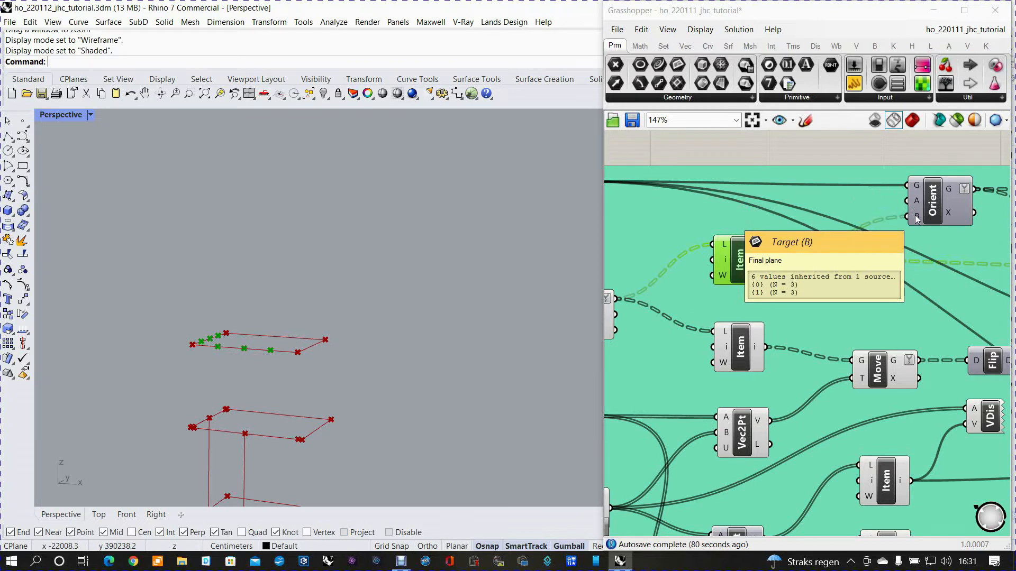
{"action": "right_click_drag", "start_coordinate": [896, 215], "coordinate": [764, 181]}
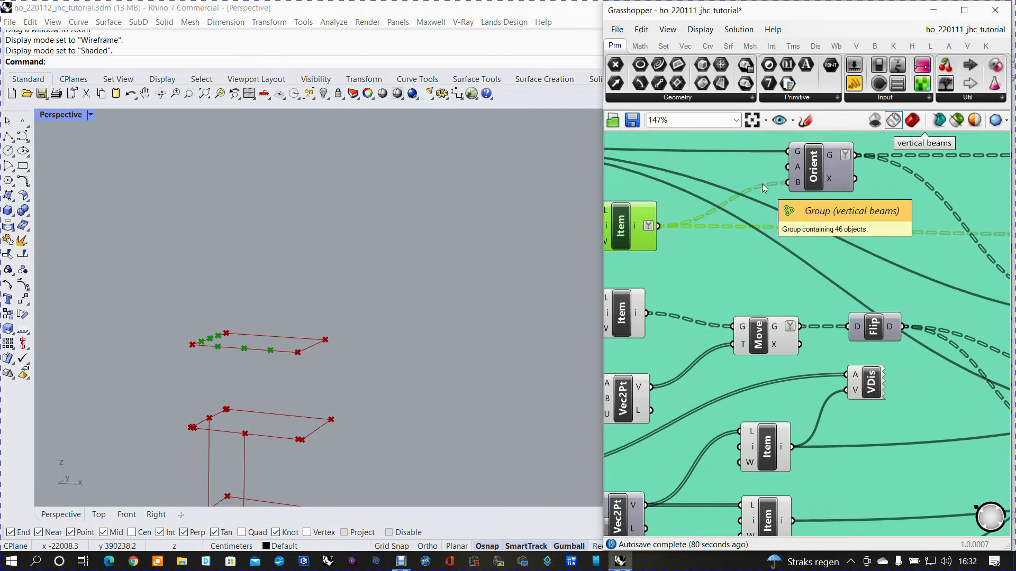
{"action": "scroll", "coordinate": [761, 183], "scroll_direction": "down", "scroll_amount": 2}
{"action": "scroll", "coordinate": [767, 187], "scroll_direction": "up", "scroll_amount": 3}
{"action": "left_click", "coordinate": [810, 168]}
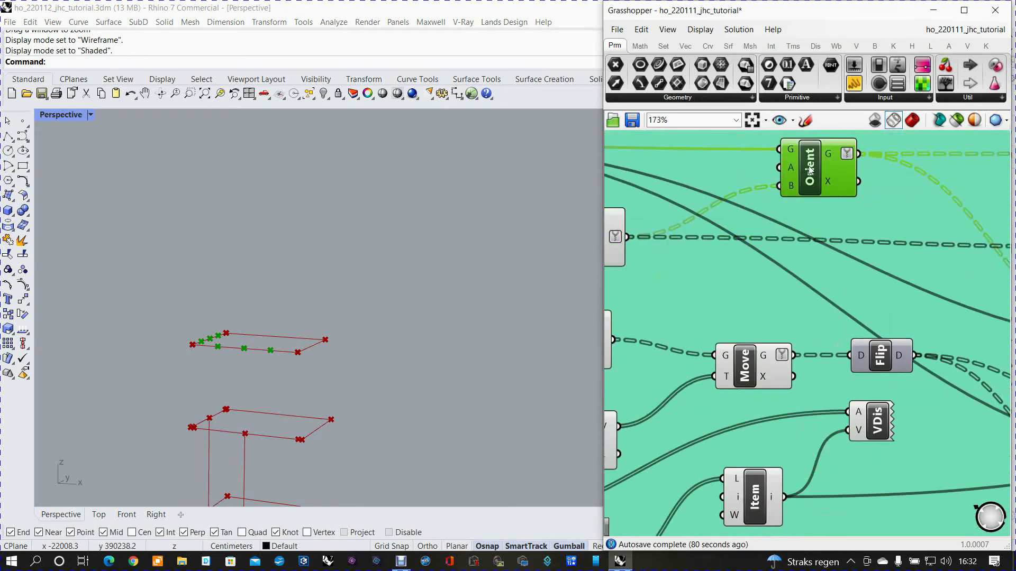
{"action": "right_click", "coordinate": [809, 168]}
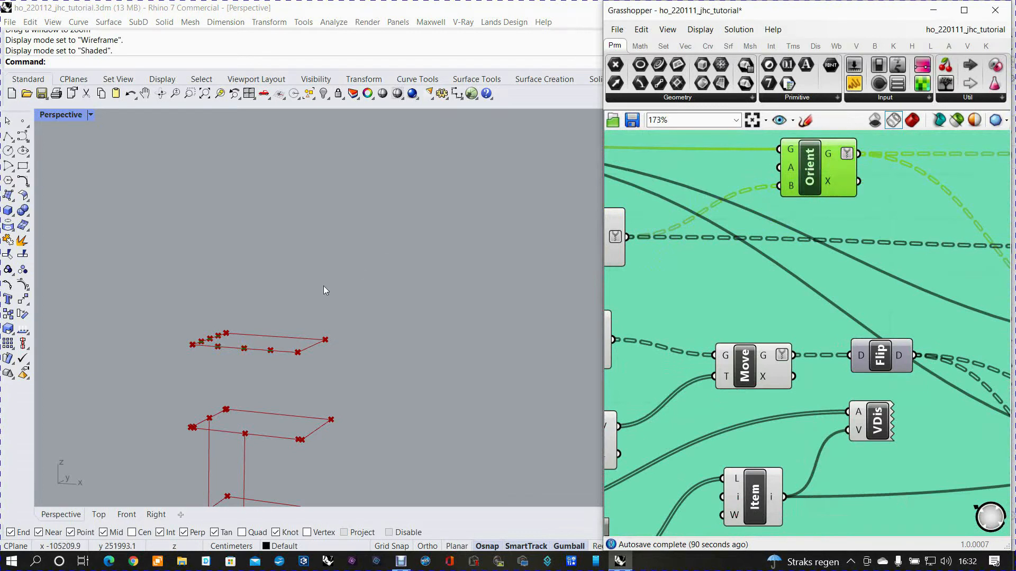
{"action": "scroll", "coordinate": [233, 347], "scroll_direction": "up", "scroll_amount": 5}
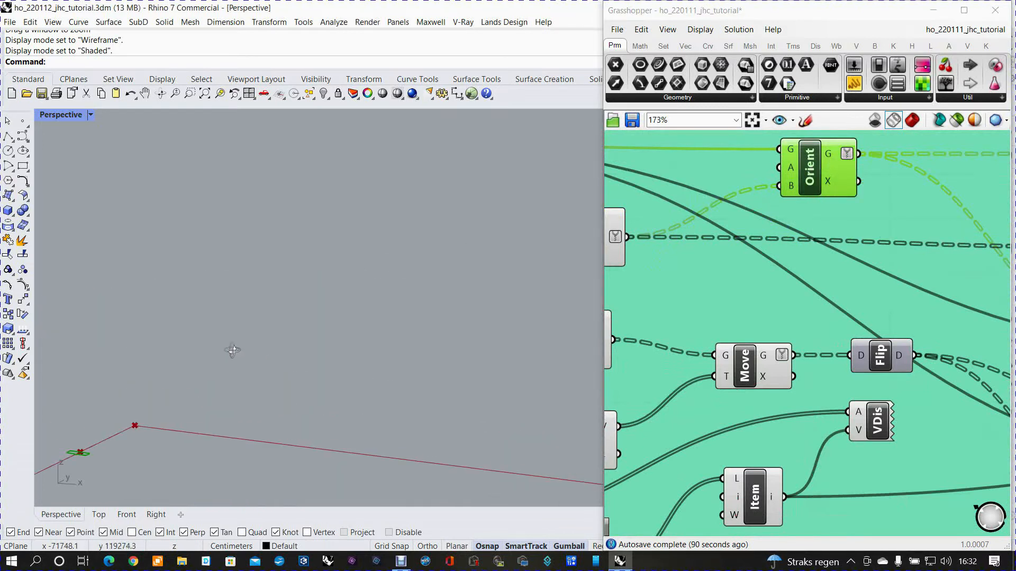
{"action": "scroll", "coordinate": [233, 349], "scroll_direction": "down", "scroll_amount": 5}
{"action": "right_click_drag", "start_coordinate": [255, 388], "coordinate": [319, 333]}
{"action": "scroll", "coordinate": [326, 351], "scroll_direction": "up", "scroll_amount": 5}
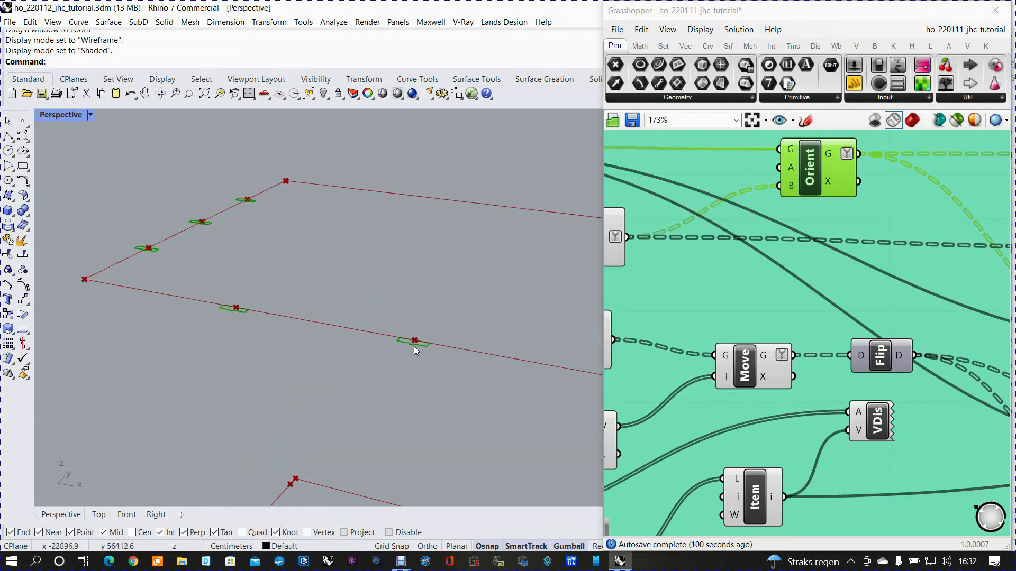
{"action": "mouse_move", "coordinate": [432, 355]}
{"action": "right_mouse_down", "text": "shift"}
{"action": "mouse_move", "coordinate": [400, 354]}
{"action": "mouse_move", "coordinate": [442, 367]}
{"action": "right_mouse_up", "text": "shift"}
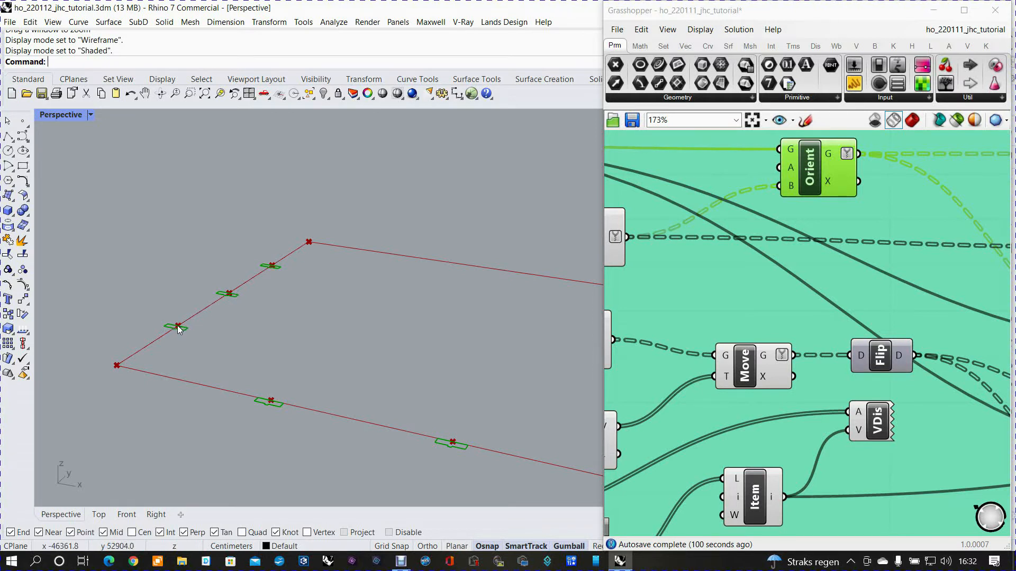
{"action": "scroll", "coordinate": [270, 275], "scroll_direction": "down", "scroll_amount": 5}
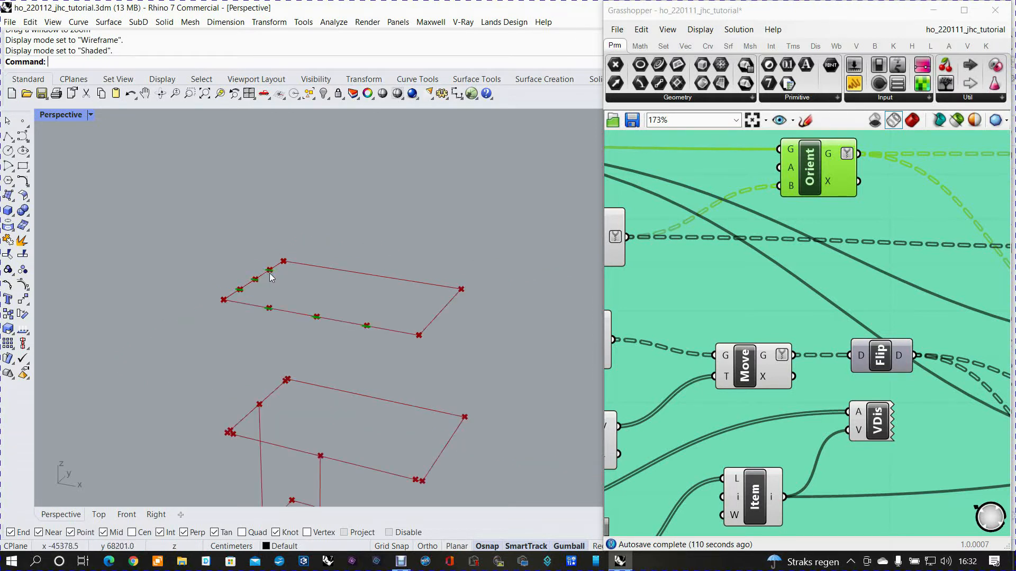
- Enable the preview of the Rotate component fed by the top two Branch components and examine the rotated profiles on the top outline
{"action": "scroll", "coordinate": [672, 260], "scroll_direction": "down", "scroll_amount": 5}
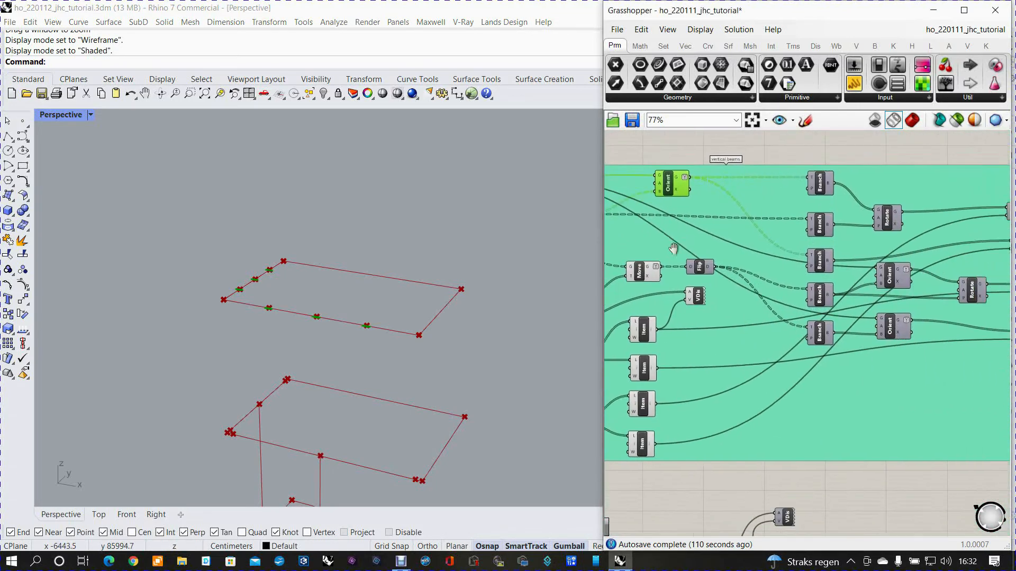
{"action": "right_click_drag", "start_coordinate": [673, 249], "coordinate": [662, 247]}
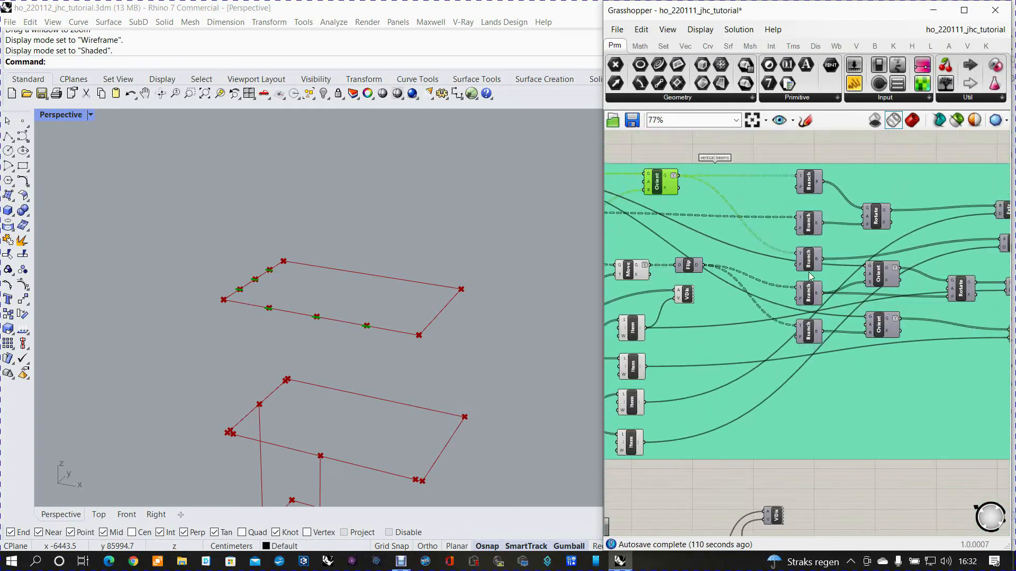
{"action": "scroll", "coordinate": [859, 289], "scroll_direction": "up", "scroll_amount": 2}
{"action": "left_click", "coordinate": [881, 195]}
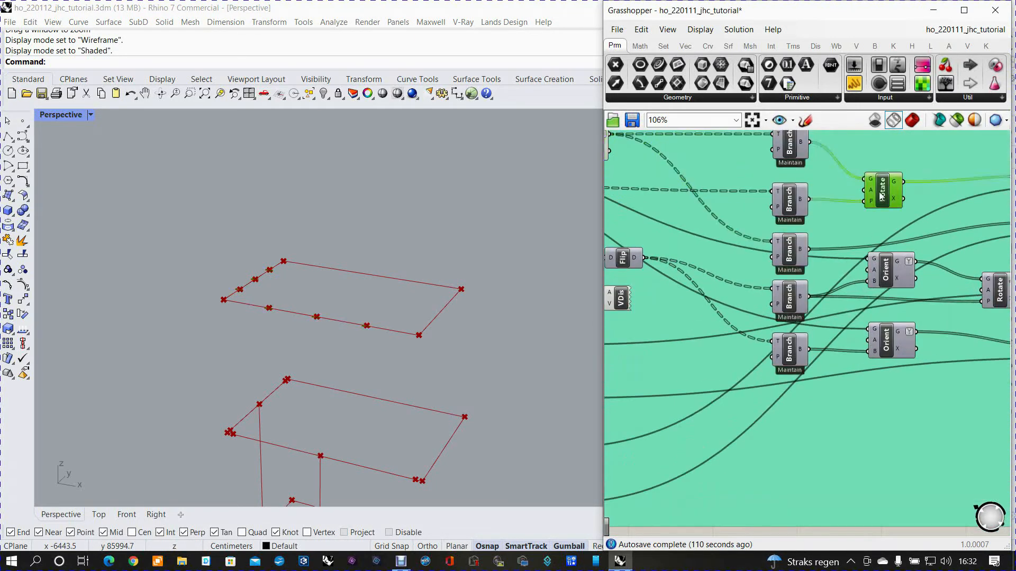
{"action": "right_click", "coordinate": [881, 196]}
{"action": "left_click", "coordinate": [884, 215]}
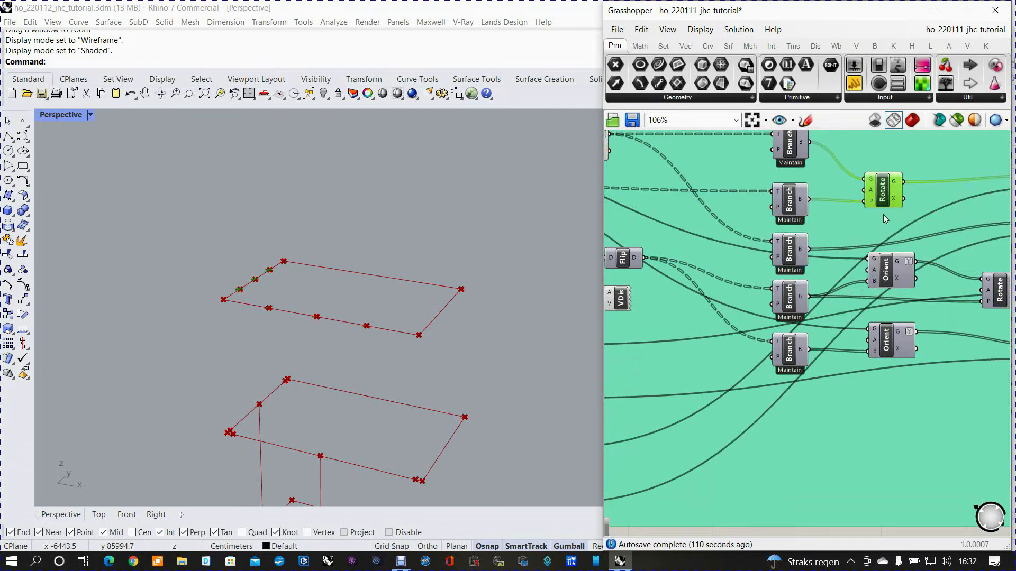
{"action": "scroll", "coordinate": [233, 290], "scroll_direction": "up", "scroll_amount": 8}
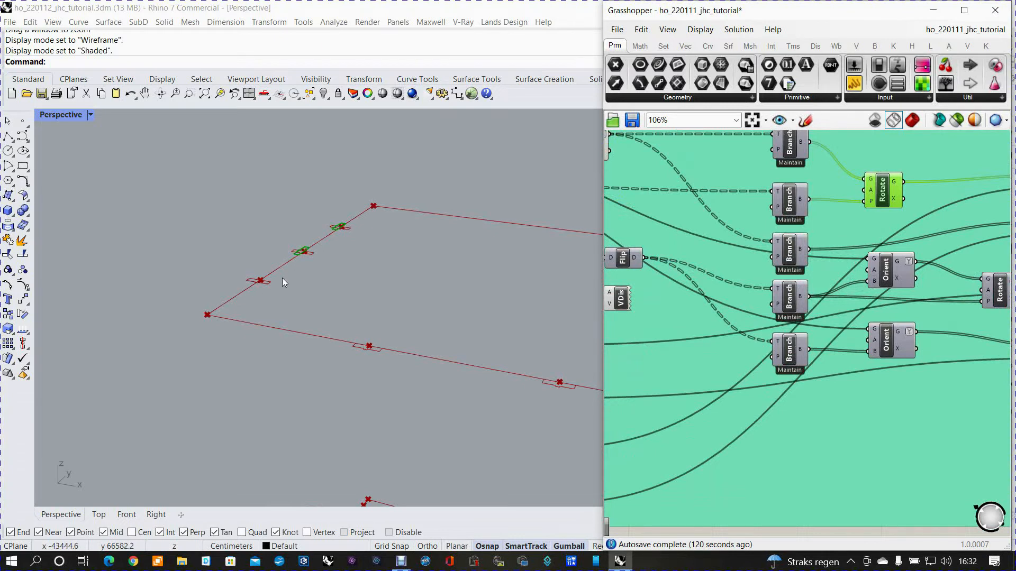
{"action": "right_click_drag", "start_coordinate": [282, 278], "coordinate": [283, 282]}
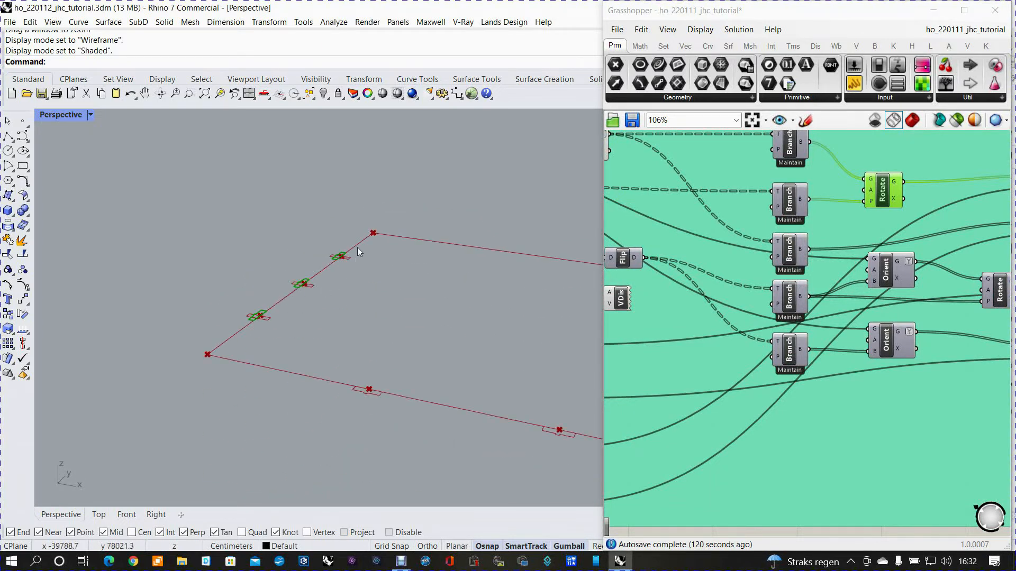
- Examine the Branch components in the vertical beams group and enable the preview of the upper Orient component they feed
{"action": "right_click_drag", "start_coordinate": [850, 211], "coordinate": [907, 261]}
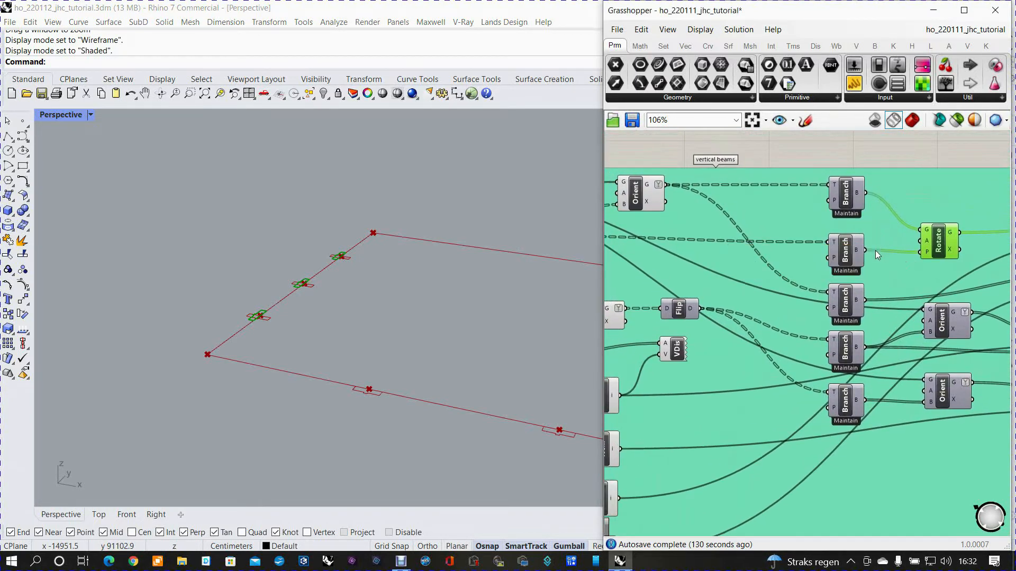
{"action": "scroll", "coordinate": [853, 256], "scroll_direction": "down", "scroll_amount": 2}
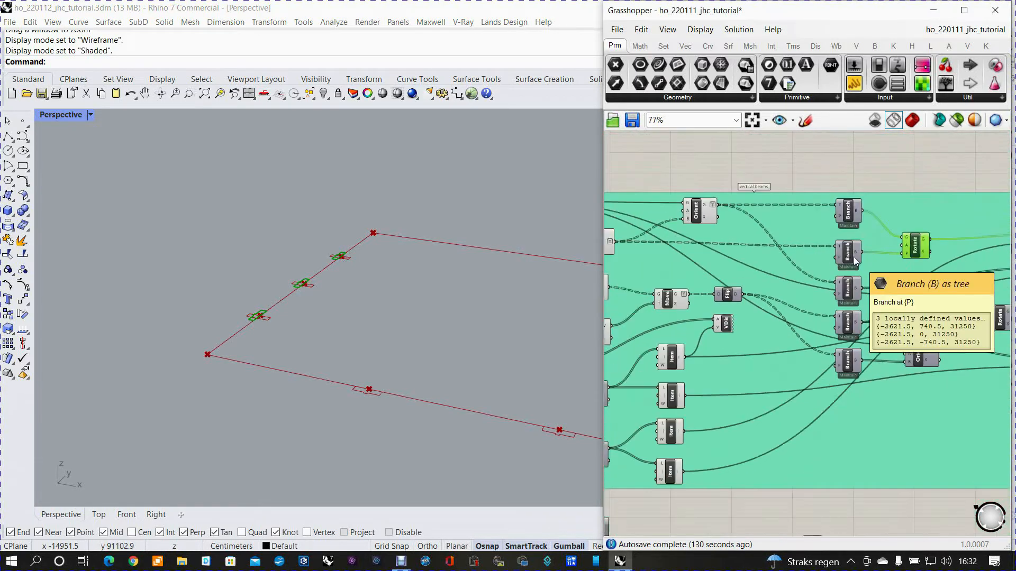
{"action": "scroll", "coordinate": [853, 256], "scroll_direction": "down", "scroll_amount": 2}
{"action": "right_click_drag", "start_coordinate": [887, 271], "coordinate": [829, 225]}
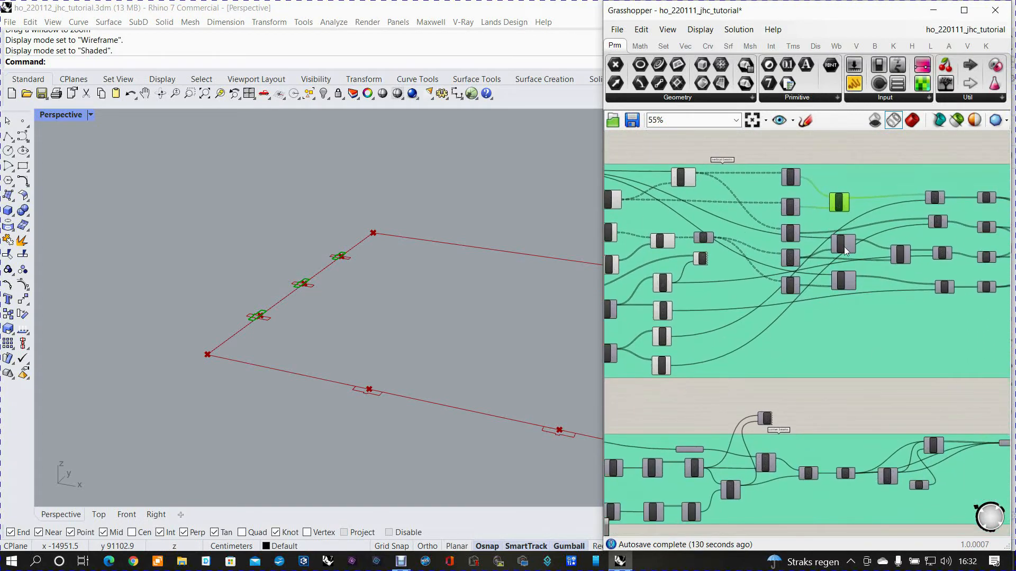
{"action": "scroll", "coordinate": [843, 246], "scroll_direction": "up", "scroll_amount": 3}
{"action": "scroll", "coordinate": [843, 246], "scroll_direction": "up", "scroll_amount": 2}
{"action": "left_click", "coordinate": [838, 239]}
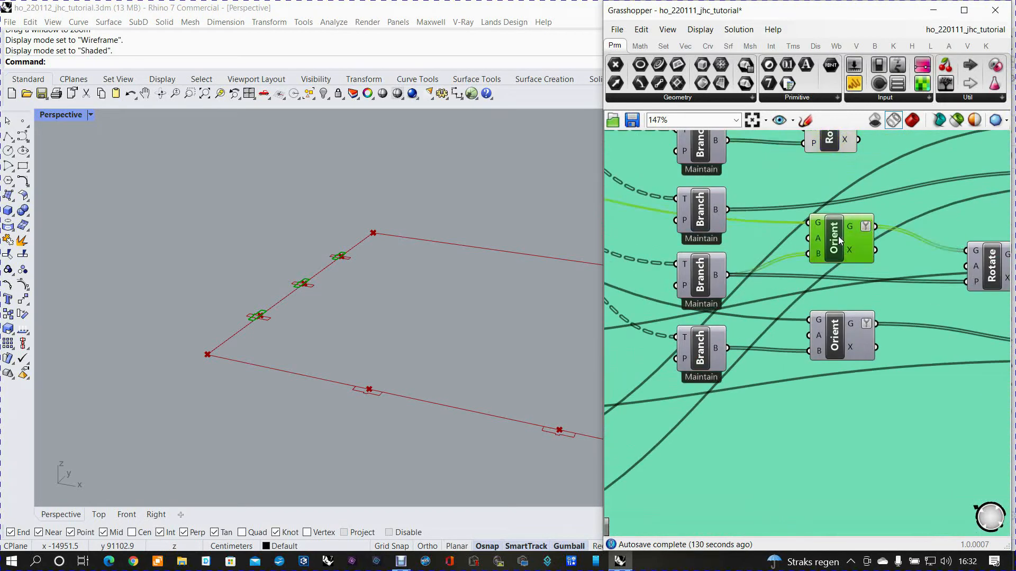
{"action": "right_click", "coordinate": [838, 236]}
{"action": "left_click", "coordinate": [868, 259]}
- Enable the preview of the lower Orient component and examine the beam profiles placed near the second outline's corners
{"action": "left_click", "coordinate": [832, 334]}
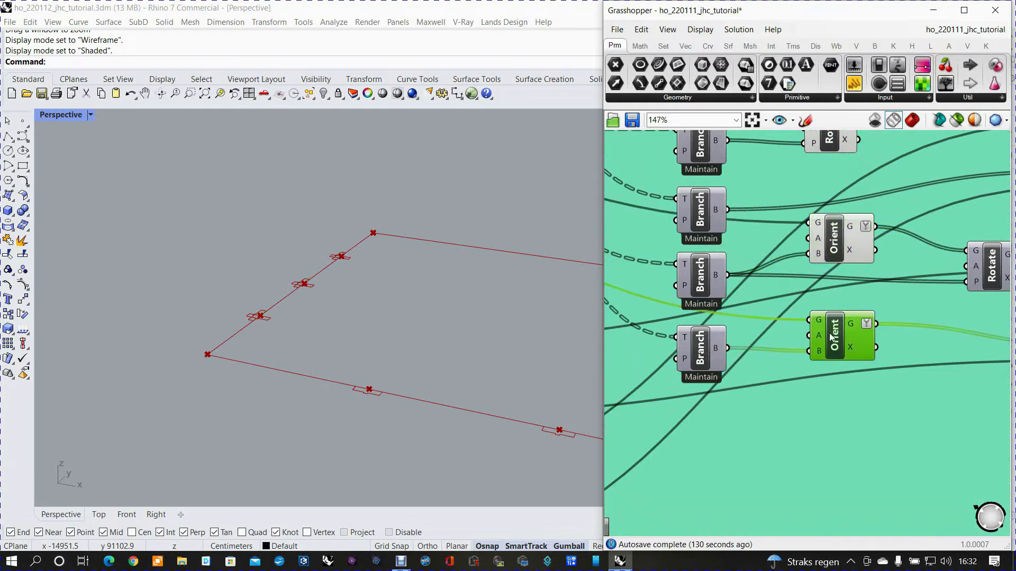
{"action": "right_click", "coordinate": [832, 336]}
{"action": "left_click", "coordinate": [862, 357]}
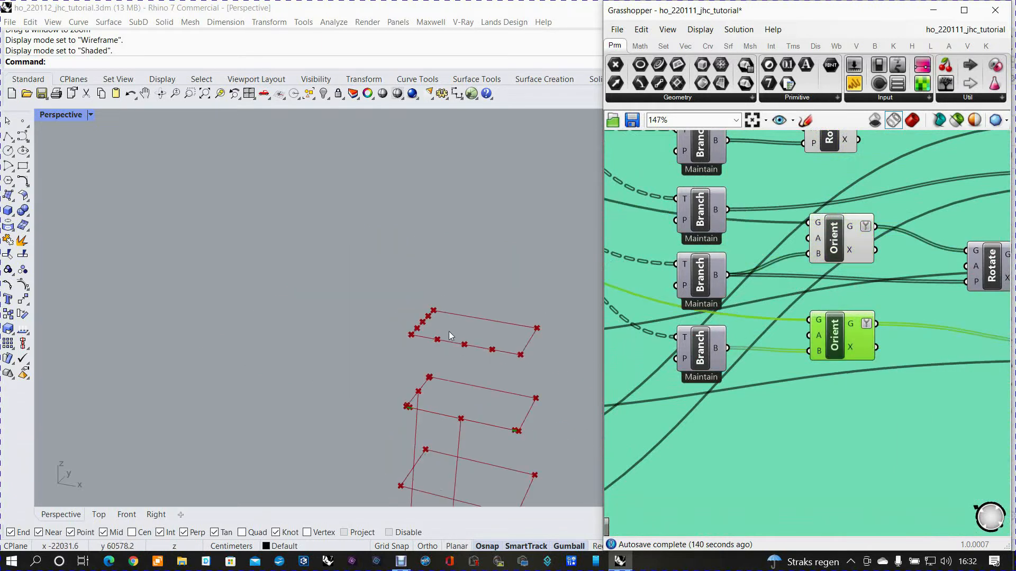
{"action": "scroll", "coordinate": [438, 342], "scroll_direction": "up", "scroll_amount": 8}
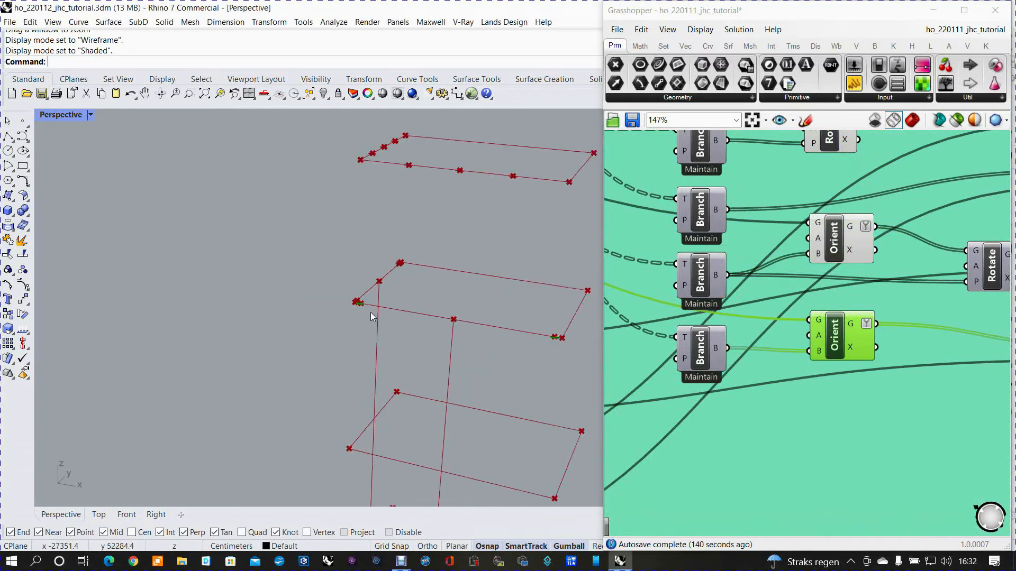
{"action": "scroll", "coordinate": [337, 290], "scroll_direction": "down", "scroll_amount": 5}
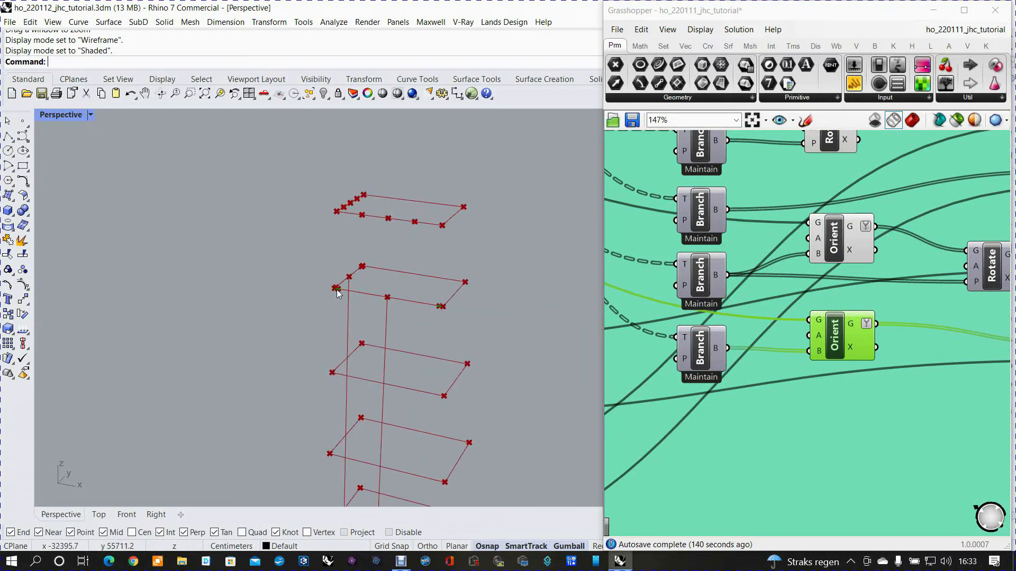
{"action": "scroll", "coordinate": [357, 271], "scroll_direction": "up", "scroll_amount": 10}
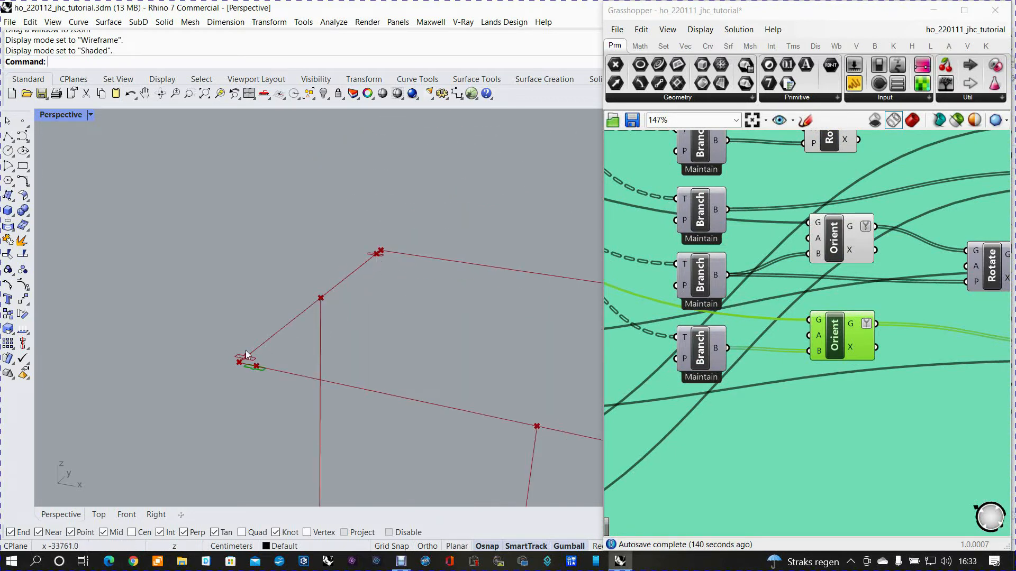
{"action": "scroll", "coordinate": [861, 322], "scroll_direction": "down", "scroll_amount": 3}
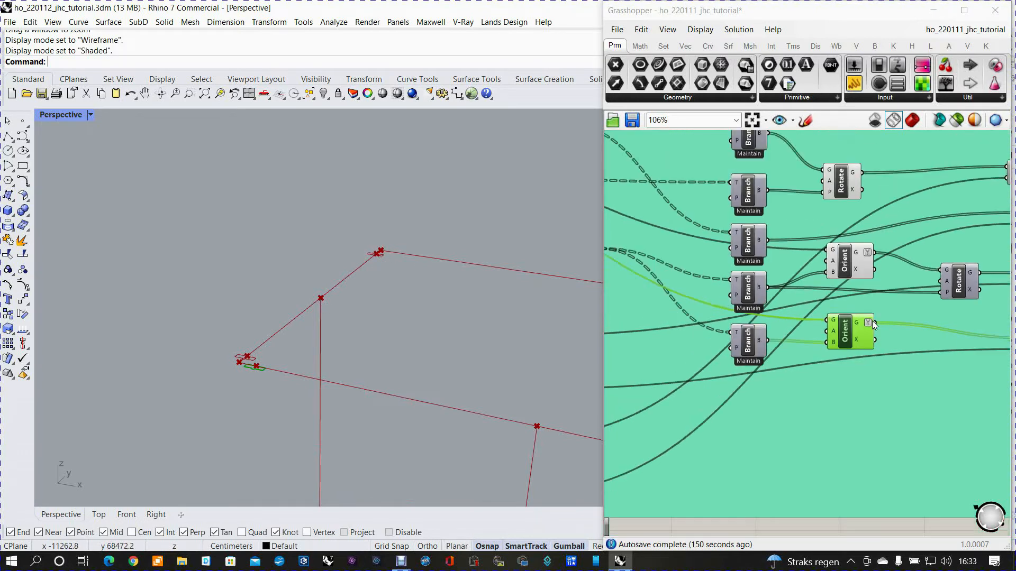
- Enable the preview of the Rotate component following the upper Orient and examine the profiles it turns on the second outline
{"action": "right_click_drag", "start_coordinate": [861, 322], "coordinate": [758, 305]}
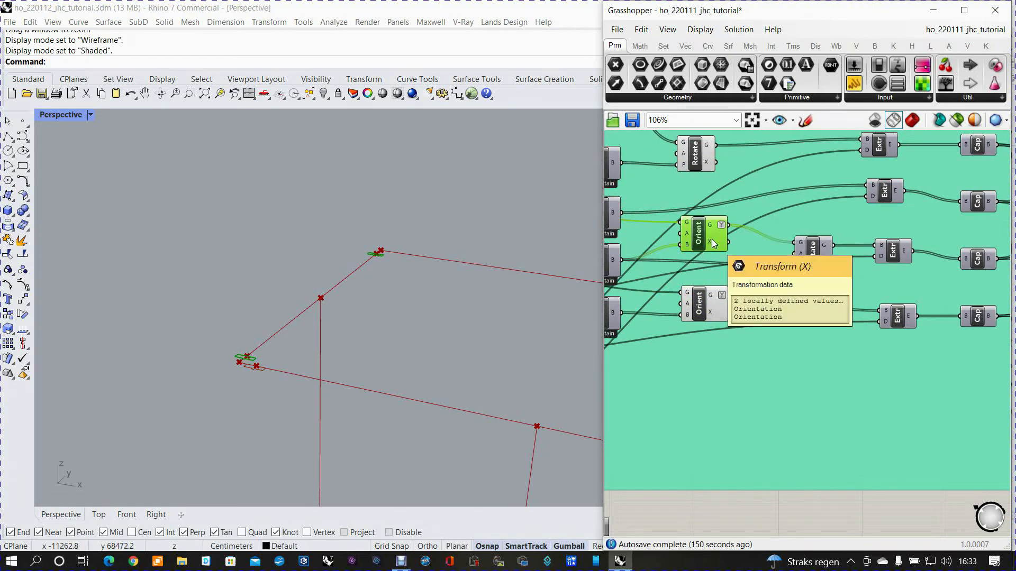
{"action": "left_click", "coordinate": [813, 259]}
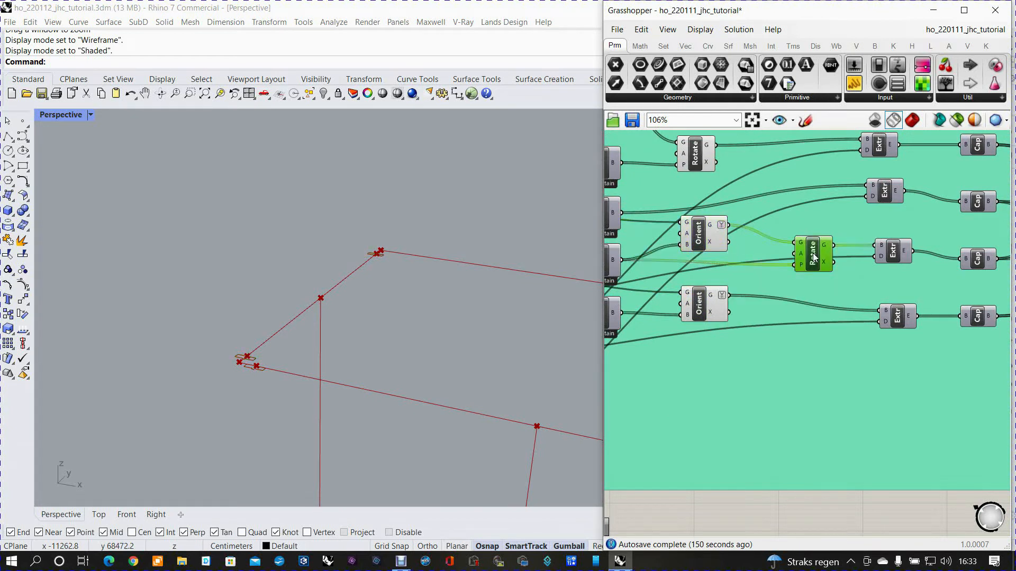
{"action": "right_click", "coordinate": [814, 257]}
{"action": "left_click", "coordinate": [837, 277]}
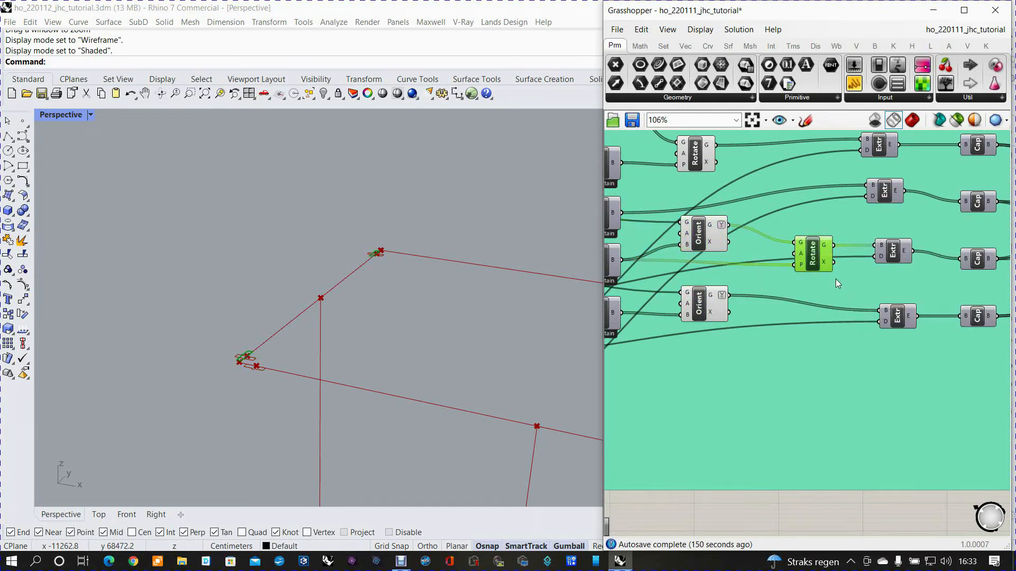
{"action": "scroll", "coordinate": [244, 373], "scroll_direction": "up", "scroll_amount": 2}
{"action": "scroll", "coordinate": [244, 373], "scroll_direction": "down", "scroll_amount": 2}
{"action": "mouse_move", "coordinate": [800, 255]}
{"action": "scroll", "coordinate": [879, 276], "scroll_direction": "down", "scroll_amount": 3}
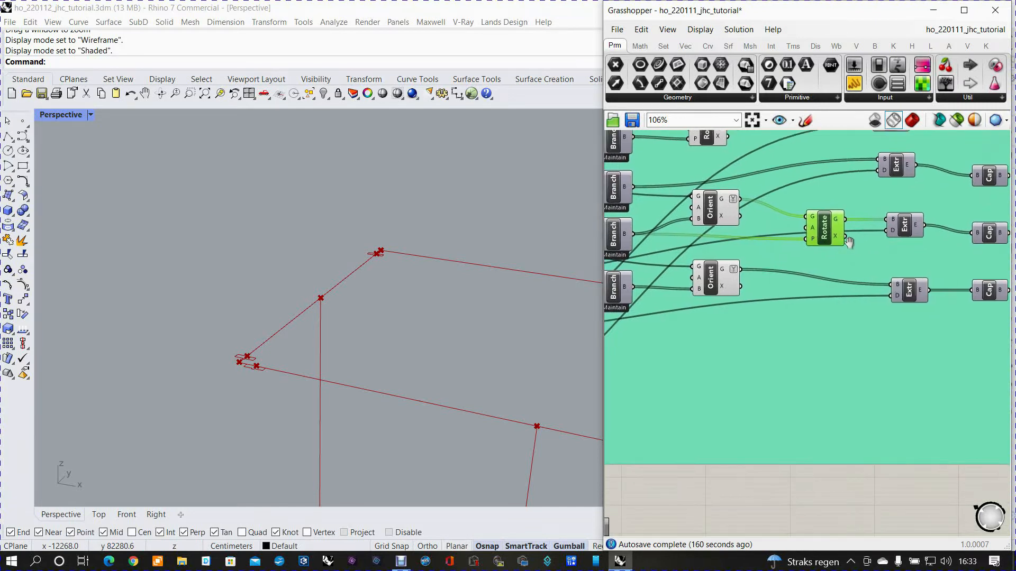
- Examine the Item component supplying the extrusion direction and the vectors its connected VDis component draws down the tower
{"action": "scroll", "coordinate": [880, 276], "scroll_direction": "down", "scroll_amount": 1}
{"action": "right_click_drag", "start_coordinate": [763, 305], "coordinate": [821, 278]}
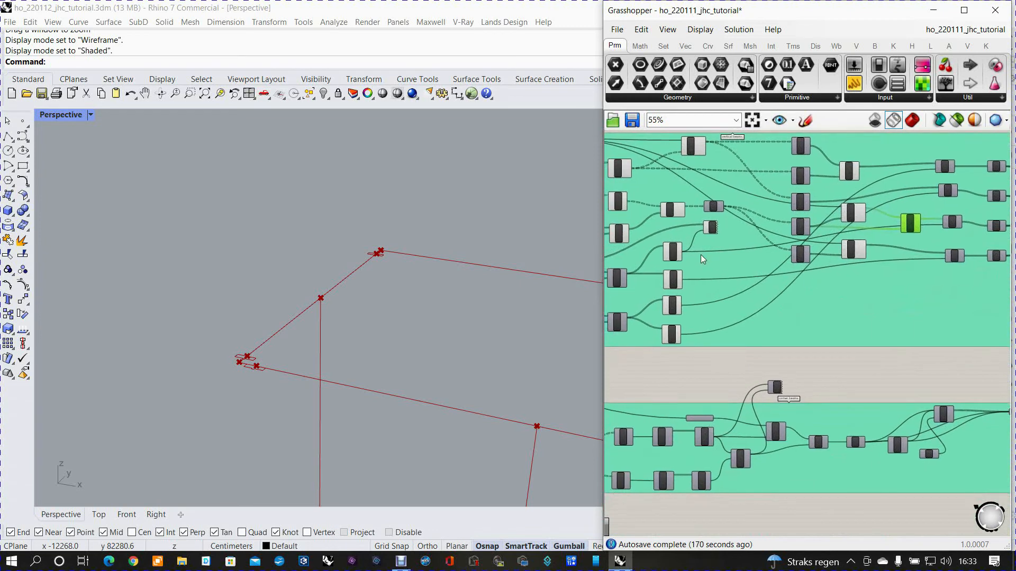
{"action": "scroll", "coordinate": [700, 255], "scroll_direction": "up", "scroll_amount": 3}
{"action": "left_click", "coordinate": [666, 253]}
{"action": "scroll", "coordinate": [456, 319], "scroll_direction": "down", "scroll_amount": 4}
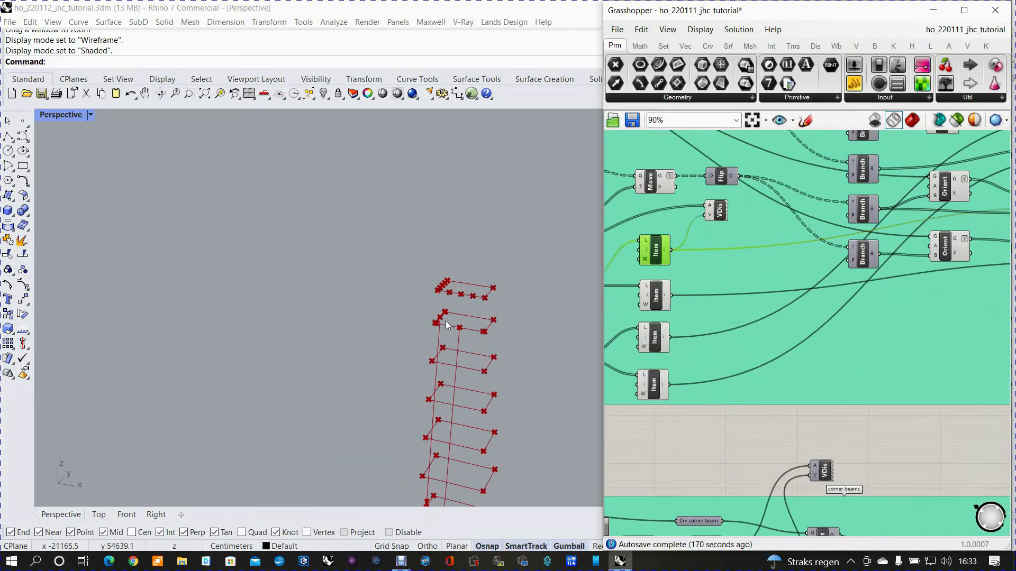
{"action": "right_click_drag", "start_coordinate": [446, 320], "coordinate": [435, 292]}
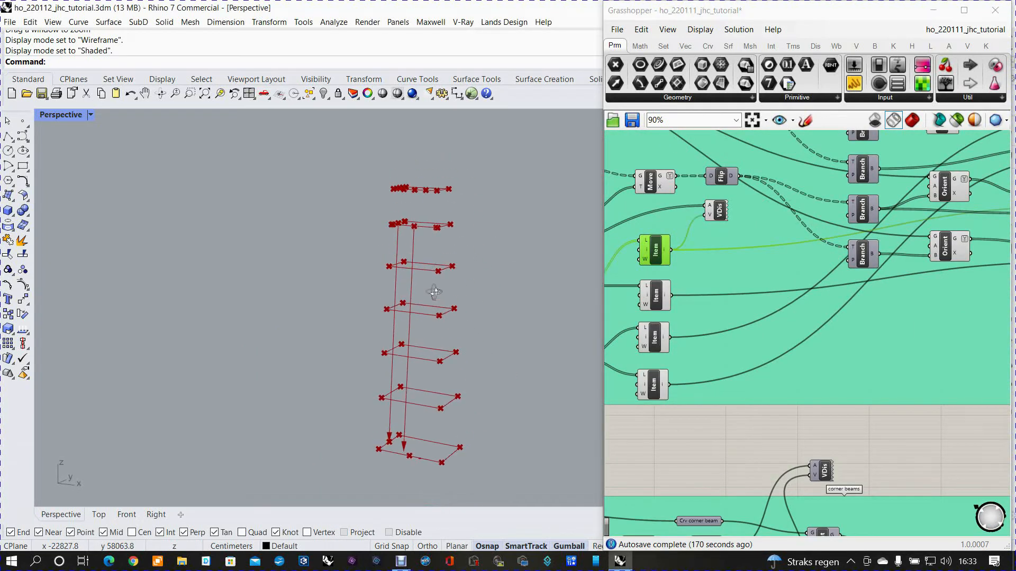
{"action": "left_click", "coordinate": [719, 212]}
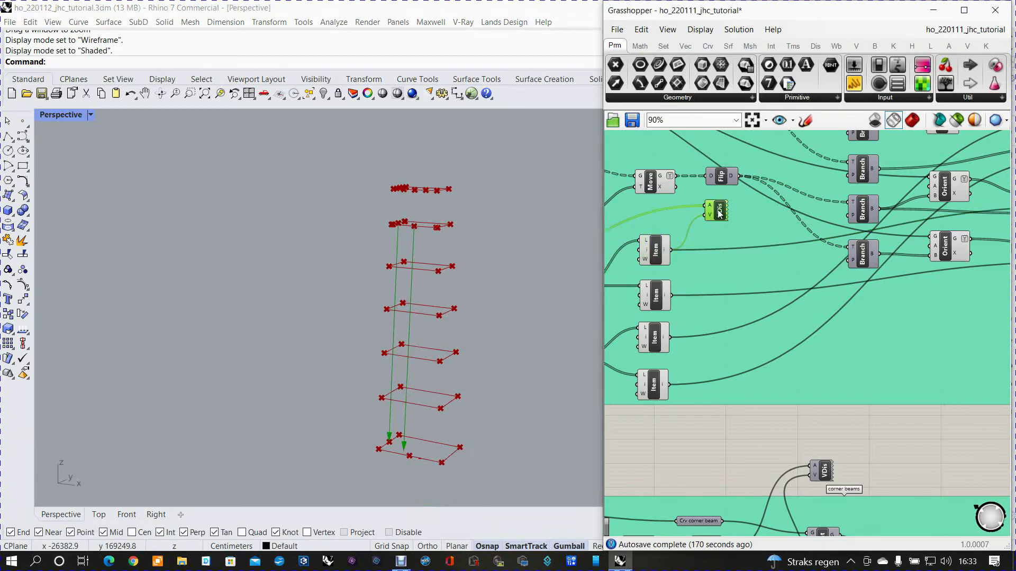
- Enable the preview of the Extr component that extrudes the rotated profiles of the second outline
{"action": "right_click_drag", "start_coordinate": [896, 244], "coordinate": [711, 293]}
{"action": "scroll", "coordinate": [829, 266], "scroll_direction": "up", "scroll_amount": 2}
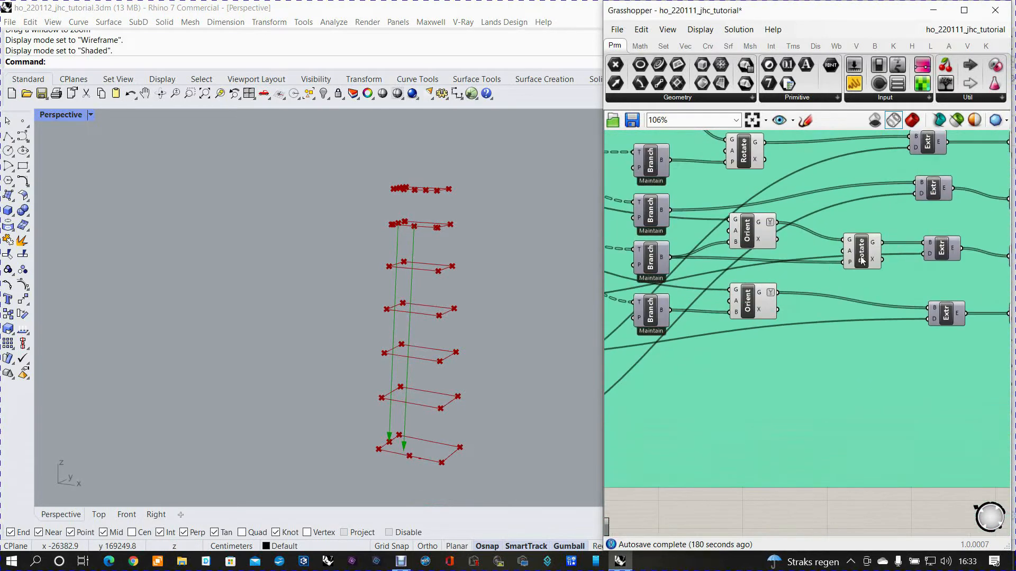
{"action": "left_click", "coordinate": [875, 267]}
{"action": "right_click", "coordinate": [876, 266]}
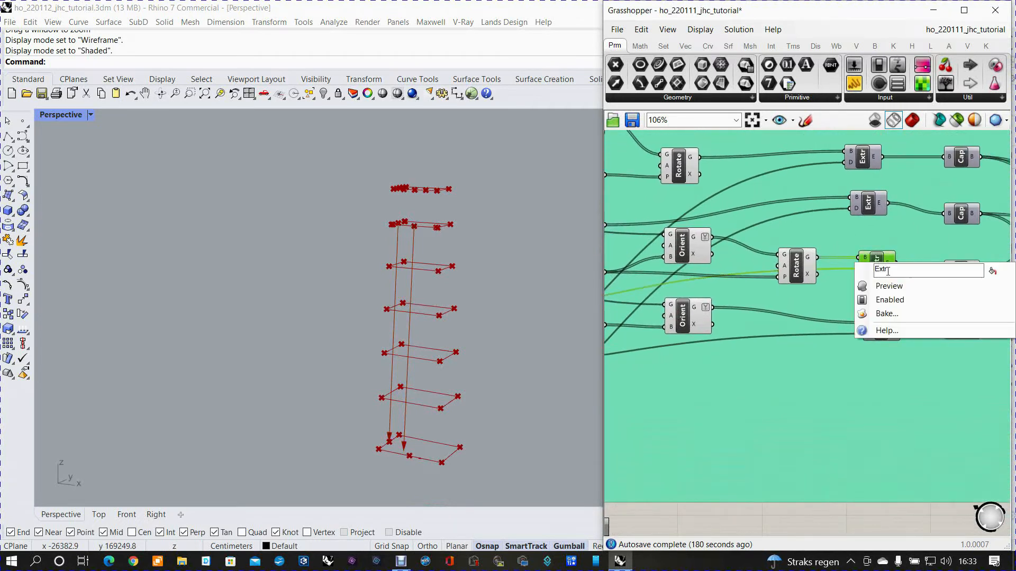
{"action": "left_click", "coordinate": [892, 286]}
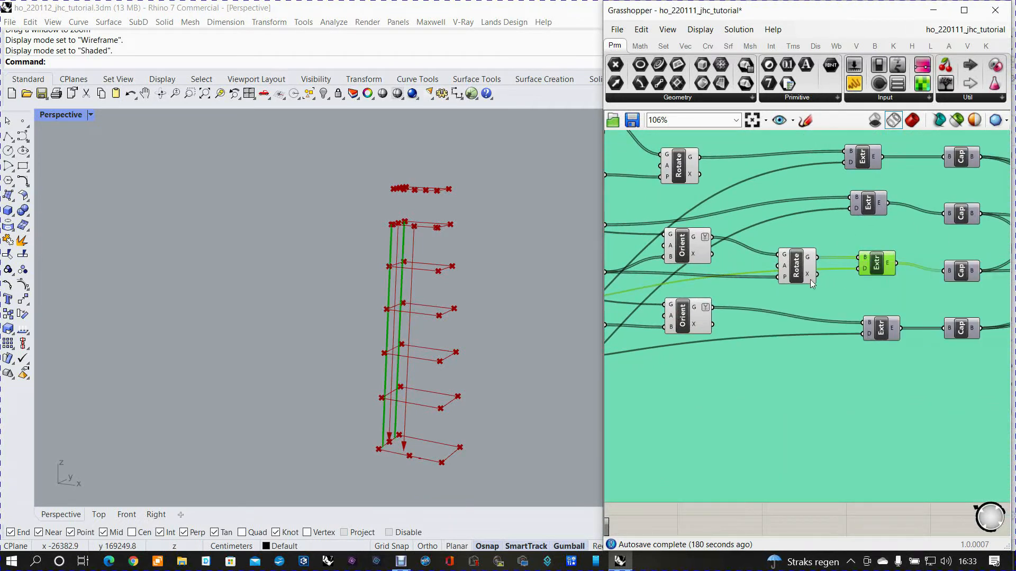
- Move the Cap component of the rotated-profile extrusion level with its Extr component
{"action": "scroll", "coordinate": [909, 301], "scroll_direction": "up", "scroll_amount": 3}
{"action": "left_click", "coordinate": [898, 258]}
{"action": "left_click_drag", "start_coordinate": [898, 257], "coordinate": [897, 247]}
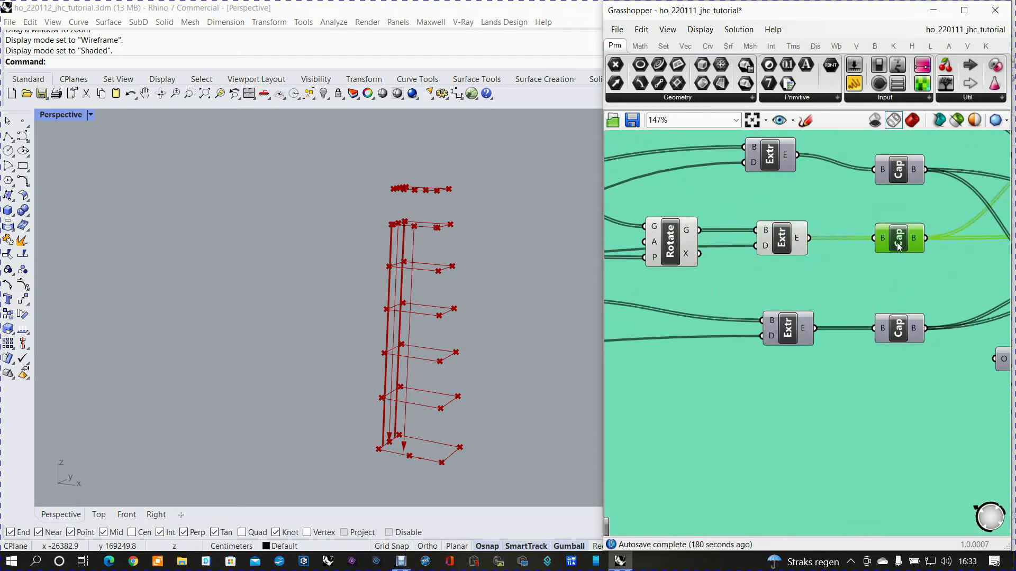
- Enable the preview of the lowest Extr component, fed by the lower Orient, and examine its beams down to the tower's base
{"action": "right_click", "coordinate": [789, 329]}
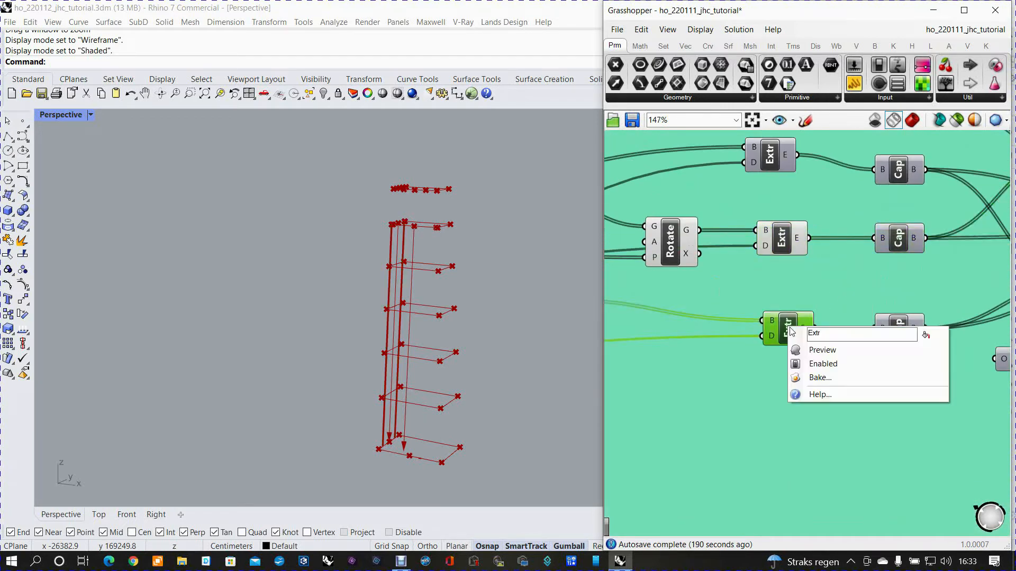
{"action": "left_click", "coordinate": [812, 350]}
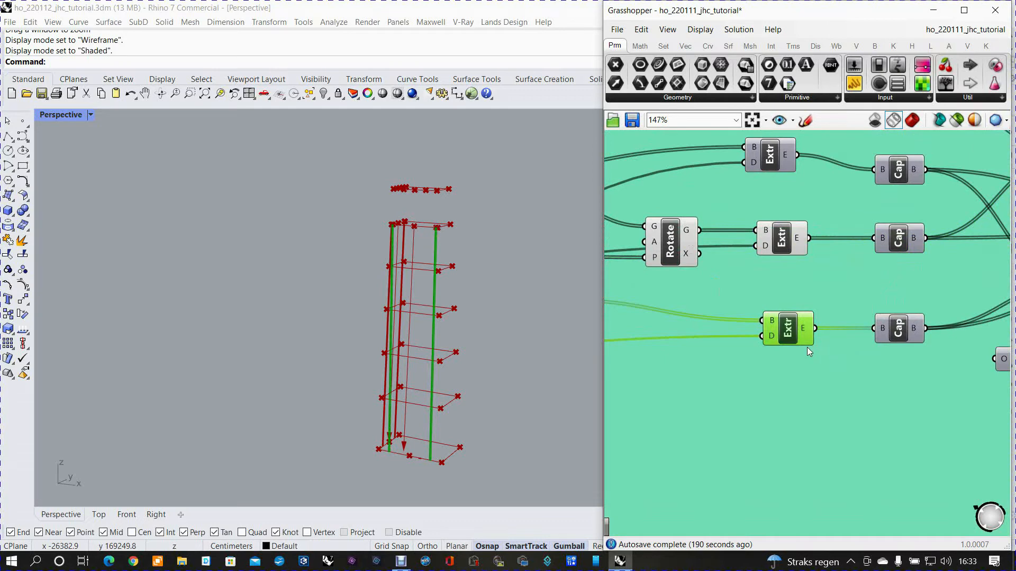
{"action": "scroll", "coordinate": [805, 348], "scroll_direction": "down", "scroll_amount": 4}
{"action": "right_click_drag", "start_coordinate": [792, 298], "coordinate": [849, 340]}
{"action": "right_click_drag", "start_coordinate": [444, 211], "coordinate": [431, 251]}
{"action": "right_click_drag", "start_coordinate": [476, 349], "coordinate": [489, 357]}
{"action": "scroll", "coordinate": [423, 402], "scroll_direction": "up", "scroll_amount": 5}
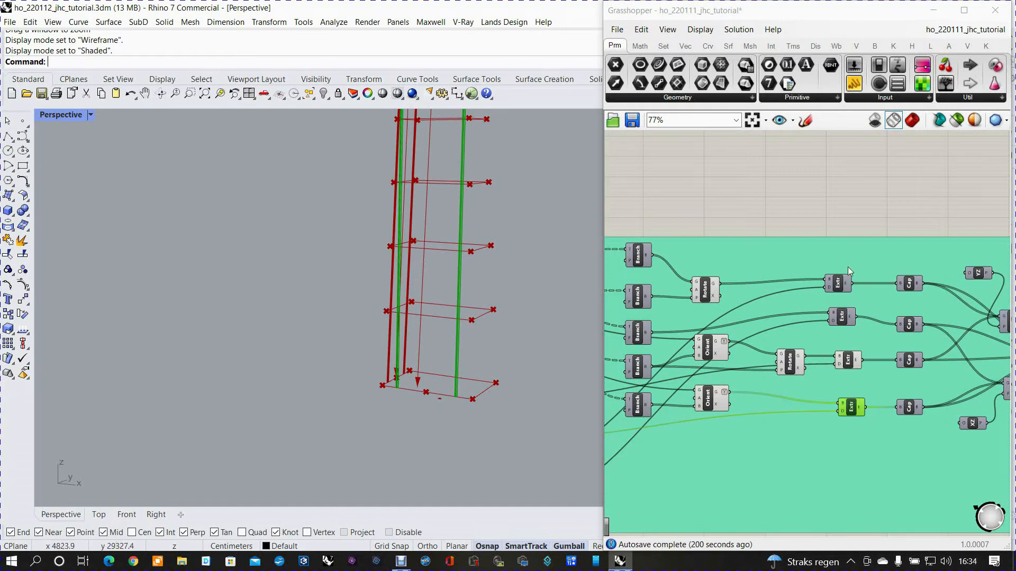
- Enable the previews of the two uppermost Extr components and examine the vertical beams extruded from the top outline
{"action": "scroll", "coordinate": [838, 287], "scroll_direction": "up", "scroll_amount": 3}
{"action": "left_click", "coordinate": [837, 286]}
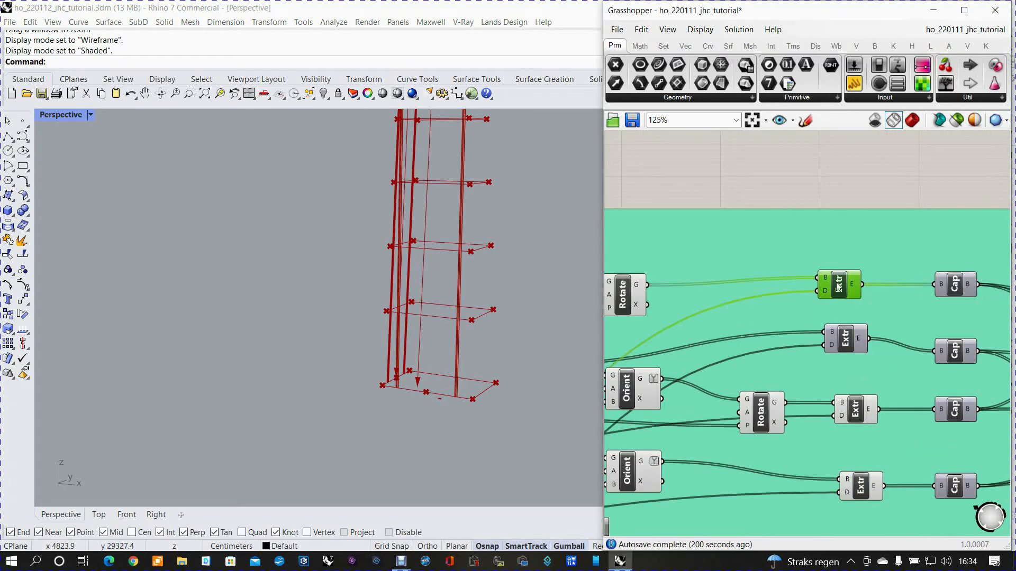
{"action": "right_click", "coordinate": [837, 286]}
{"action": "left_click", "coordinate": [865, 307]}
{"action": "left_click", "coordinate": [837, 343]}
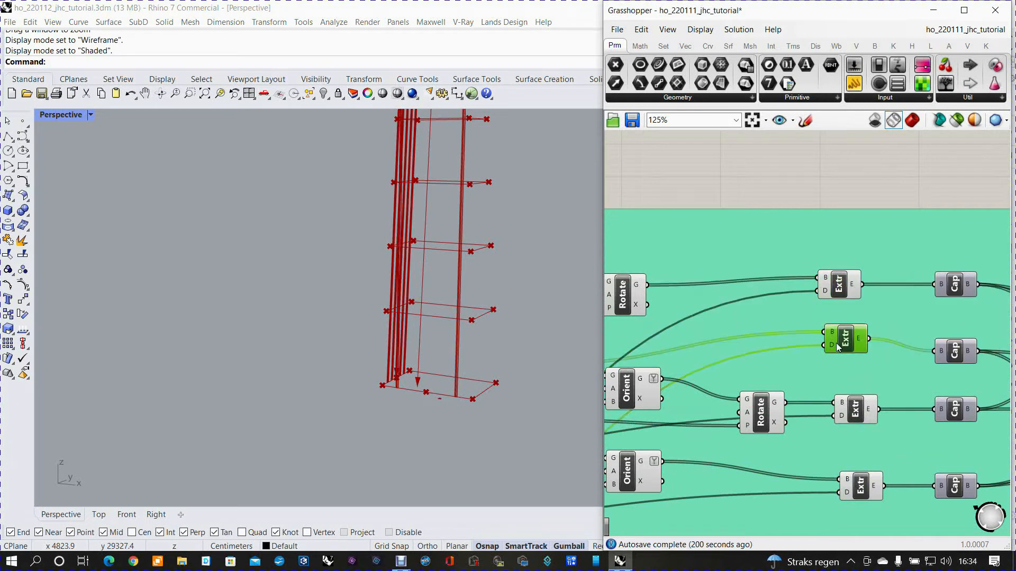
{"action": "right_click", "coordinate": [844, 340]}
{"action": "left_click", "coordinate": [866, 358]}
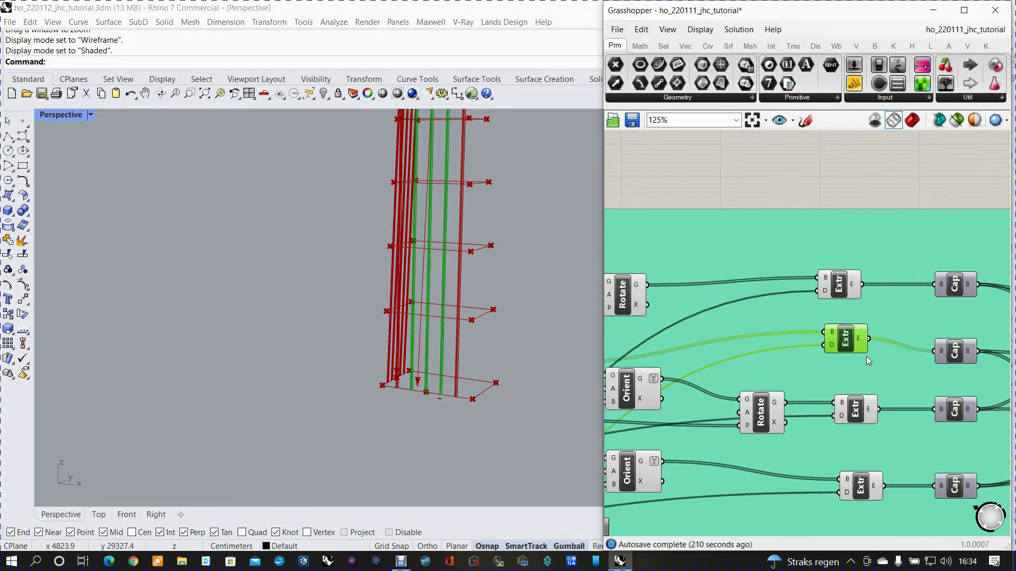
{"action": "mouse_move", "coordinate": [457, 300]}
{"action": "right_mouse_down"}
{"action": "mouse_move", "coordinate": [474, 268]}
{"action": "mouse_move", "coordinate": [465, 290]}
{"action": "right_mouse_up"}
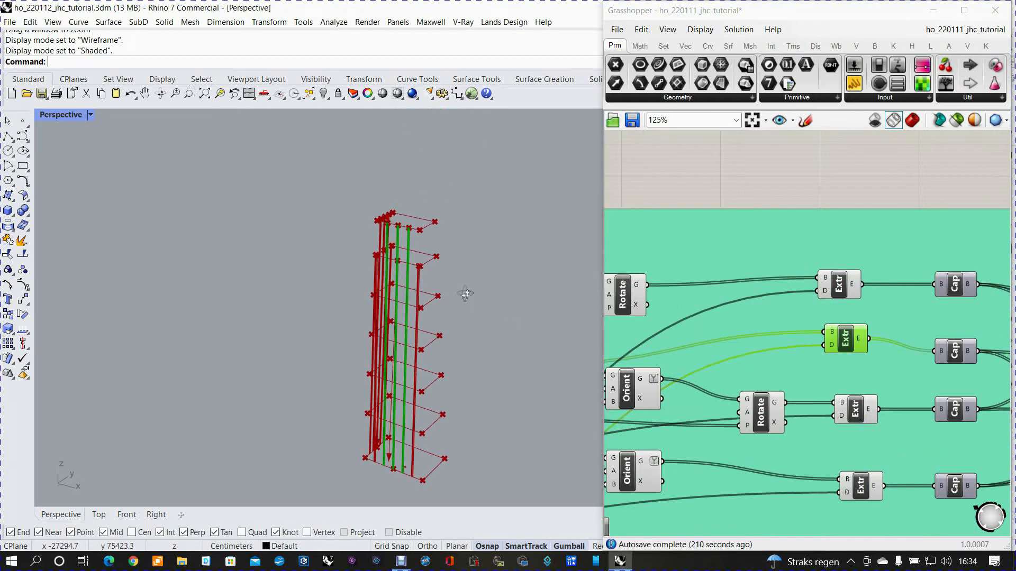
- Switch the Grasshopper preview from wireframe to shaded for the beams extruded from the top outline
{"action": "scroll", "coordinate": [415, 259], "scroll_direction": "up", "scroll_amount": 3}
{"action": "scroll", "coordinate": [407, 229], "scroll_direction": "up", "scroll_amount": 4}
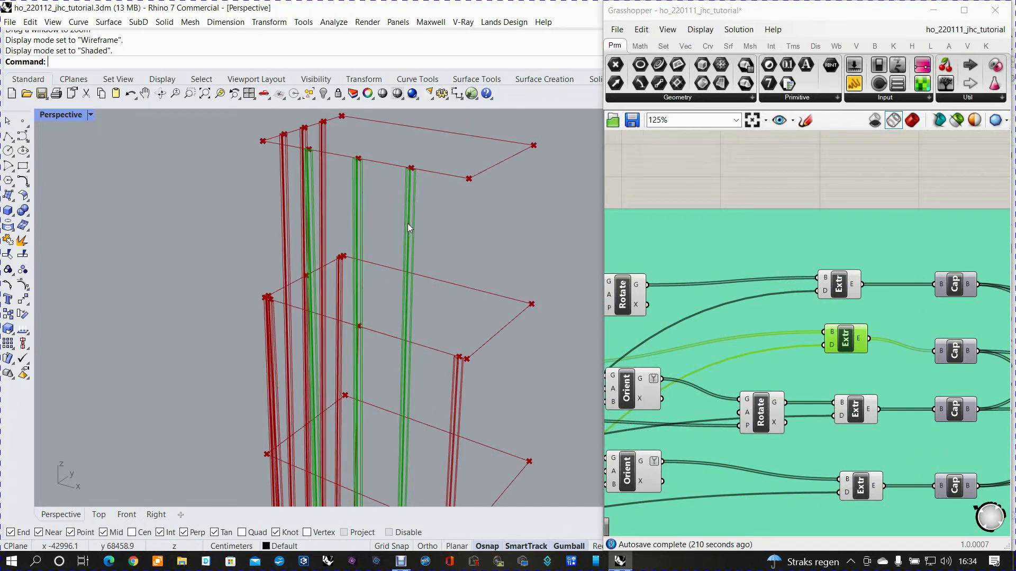
{"action": "right_click_drag", "start_coordinate": [417, 190], "coordinate": [415, 200]}
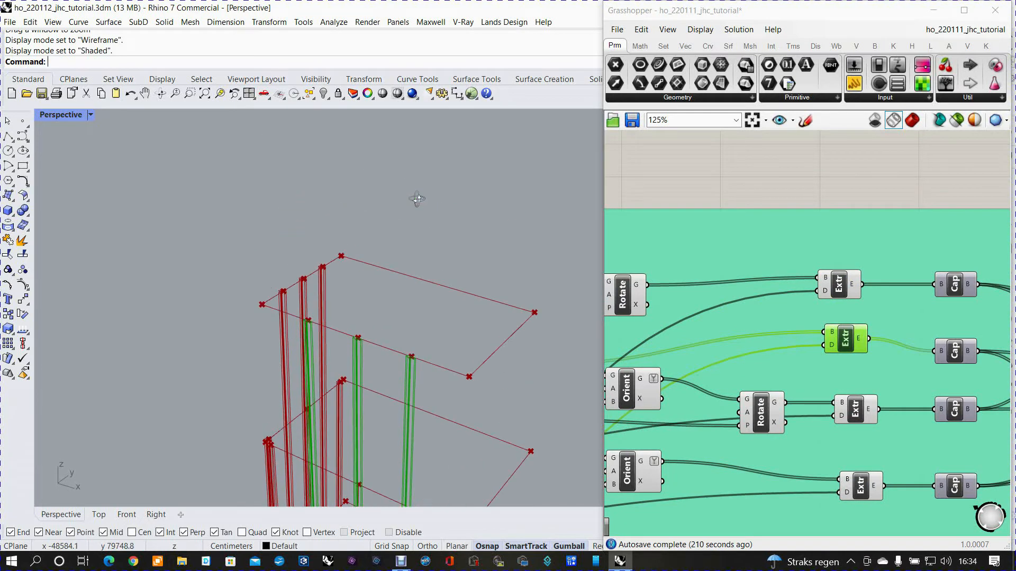
{"action": "left_click", "coordinate": [911, 120]}
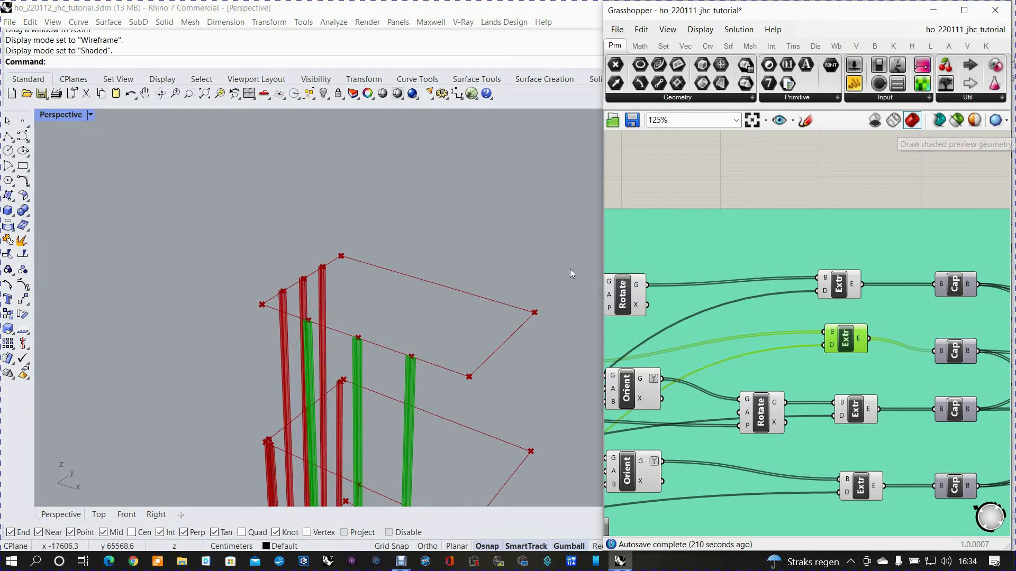
- Examine the profiles of the shaded beams at the upper outlines and follow the beams down to the tower's base
{"action": "scroll", "coordinate": [336, 296], "scroll_direction": "up", "scroll_amount": 4}
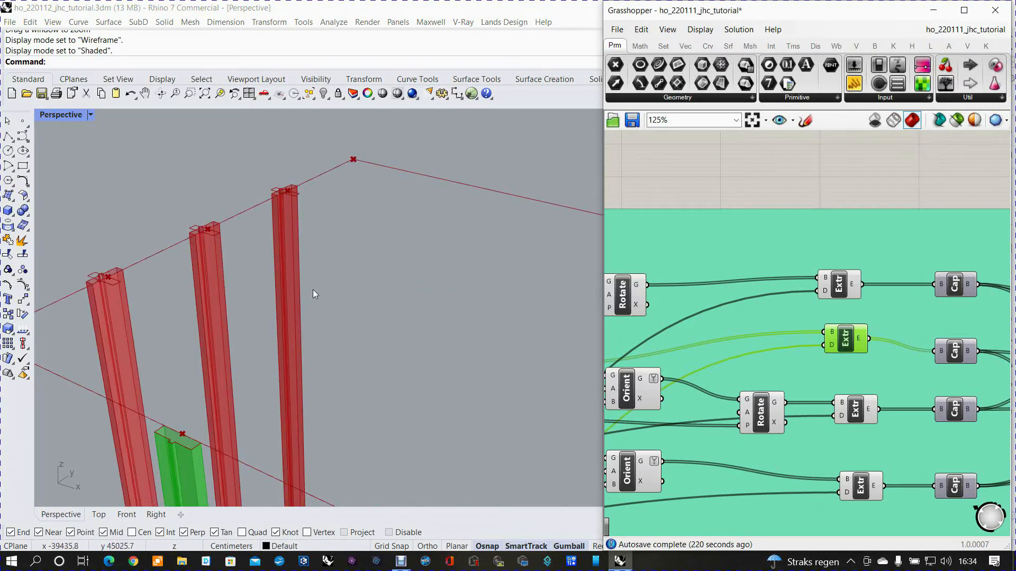
{"action": "left_click", "coordinate": [355, 279]}
{"action": "scroll", "coordinate": [341, 302], "scroll_direction": "down", "scroll_amount": 5}
{"action": "scroll", "coordinate": [366, 360], "scroll_direction": "up", "scroll_amount": 6}
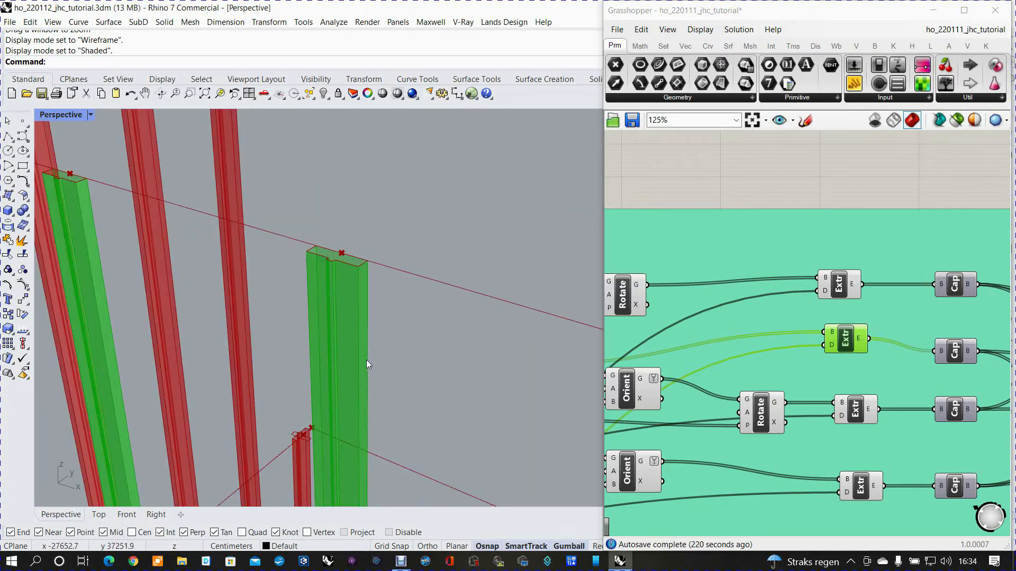
{"action": "scroll", "coordinate": [366, 359], "scroll_direction": "down", "scroll_amount": 8}
{"action": "right_click_drag", "start_coordinate": [370, 360], "coordinate": [348, 306]}
{"action": "scroll", "coordinate": [842, 255], "scroll_direction": "down", "scroll_amount": 3}
{"action": "scroll", "coordinate": [920, 278], "scroll_direction": "up", "scroll_amount": 2}
{"action": "scroll", "coordinate": [823, 276], "scroll_direction": "down", "scroll_amount": 4}
- Turn on the previews of the four Cap components that close the extruded vertical beams
{"action": "left_click_drag", "start_coordinate": [790, 191], "coordinate": [845, 420]}
{"action": "right_click", "coordinate": [855, 214]}
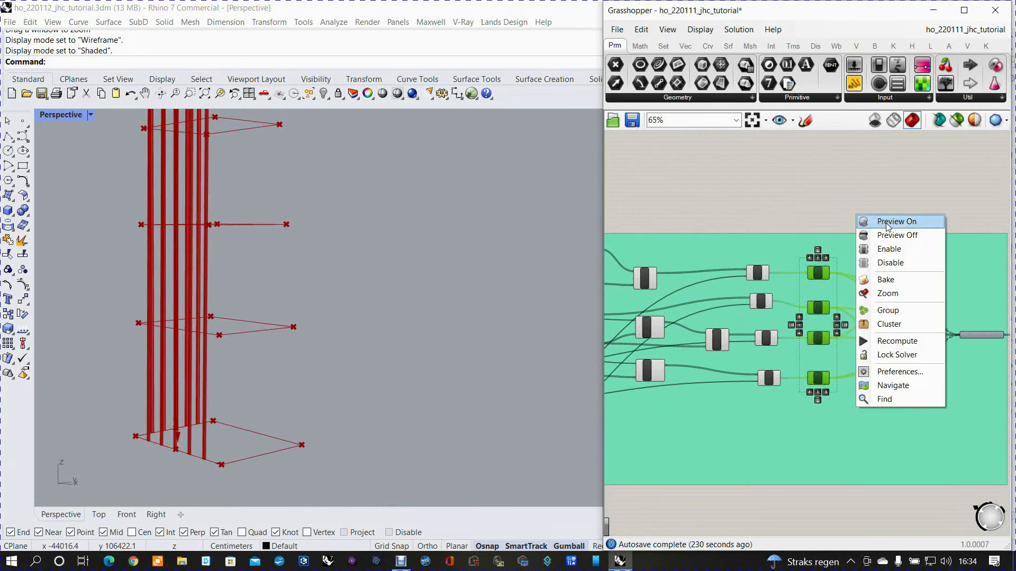
{"action": "left_click", "coordinate": [888, 222]}
{"action": "scroll", "coordinate": [899, 271], "scroll_direction": "down", "scroll_amount": 5}
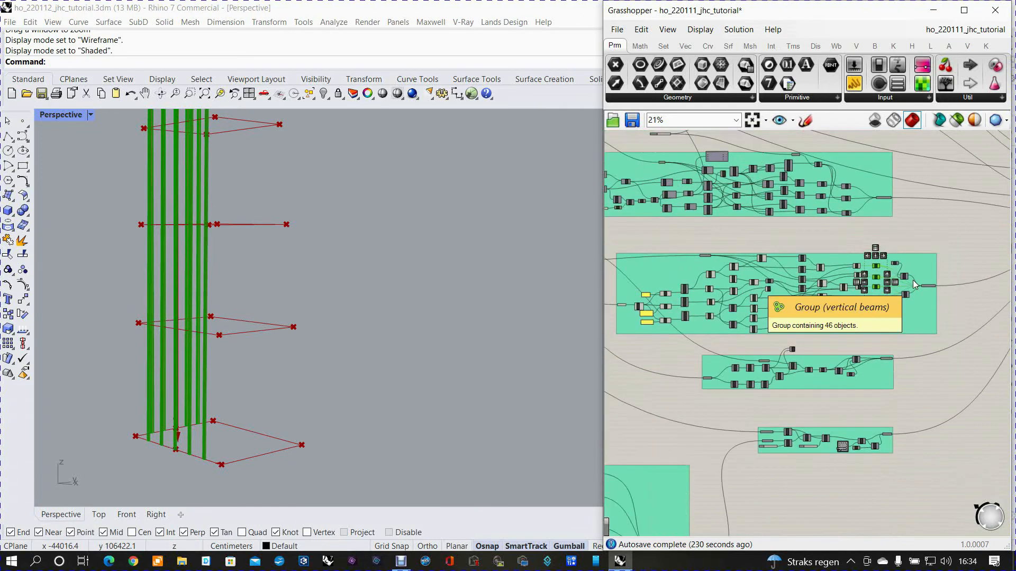
- Turn off the previews of the vertical beams group's components, from its inputs up to the four Cap components
{"action": "left_click_drag", "start_coordinate": [614, 236], "coordinate": [887, 343]}
{"action": "right_click", "coordinate": [899, 233]}
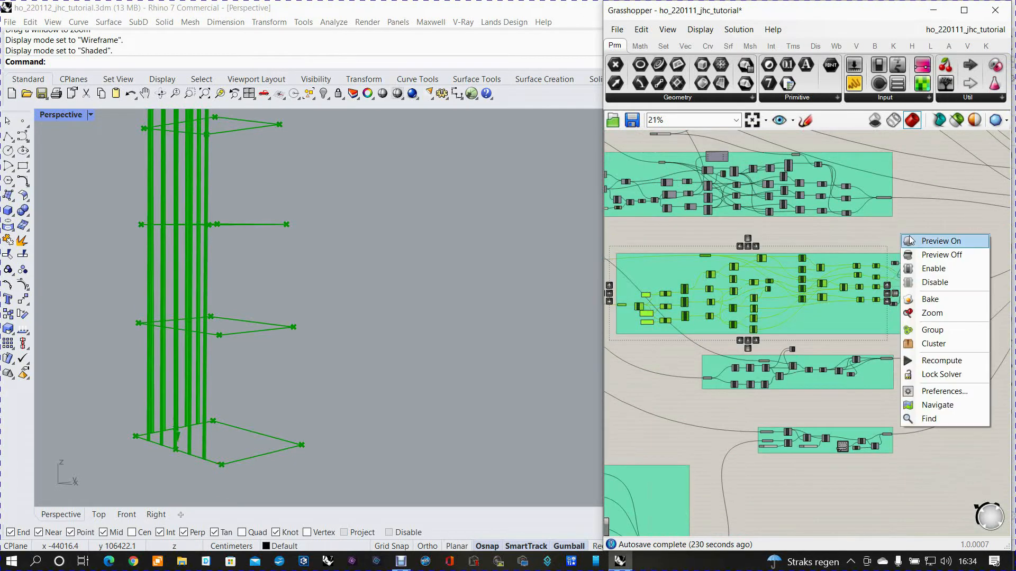
{"action": "left_click", "coordinate": [928, 253]}
{"action": "scroll", "coordinate": [923, 271], "scroll_direction": "up", "scroll_amount": 8}
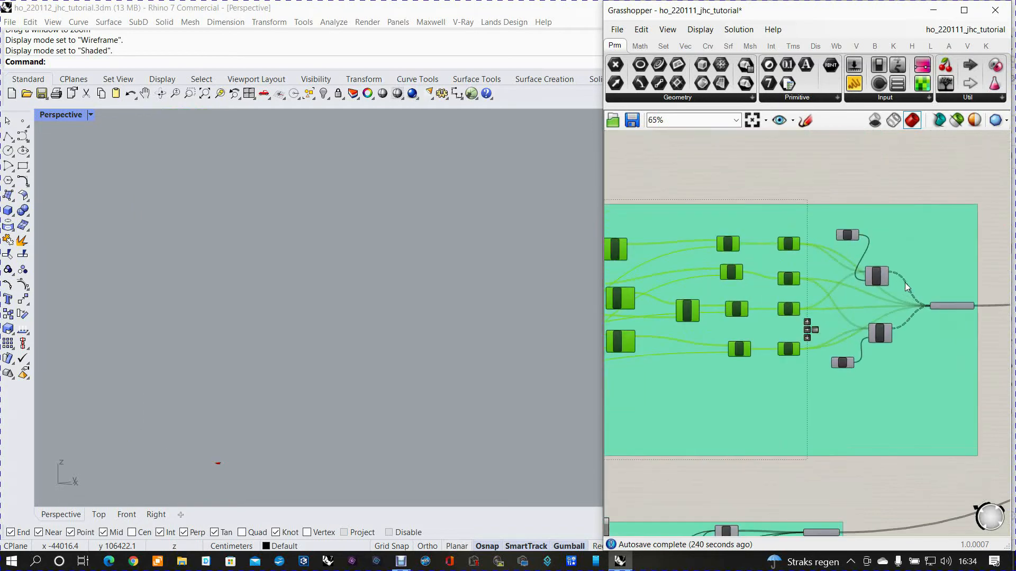
- Enable the previews of the two Mirror components that reflect the capped beams about the YZ and XZ planes
{"action": "left_click", "coordinate": [857, 268]}
{"action": "right_click", "coordinate": [857, 267]}
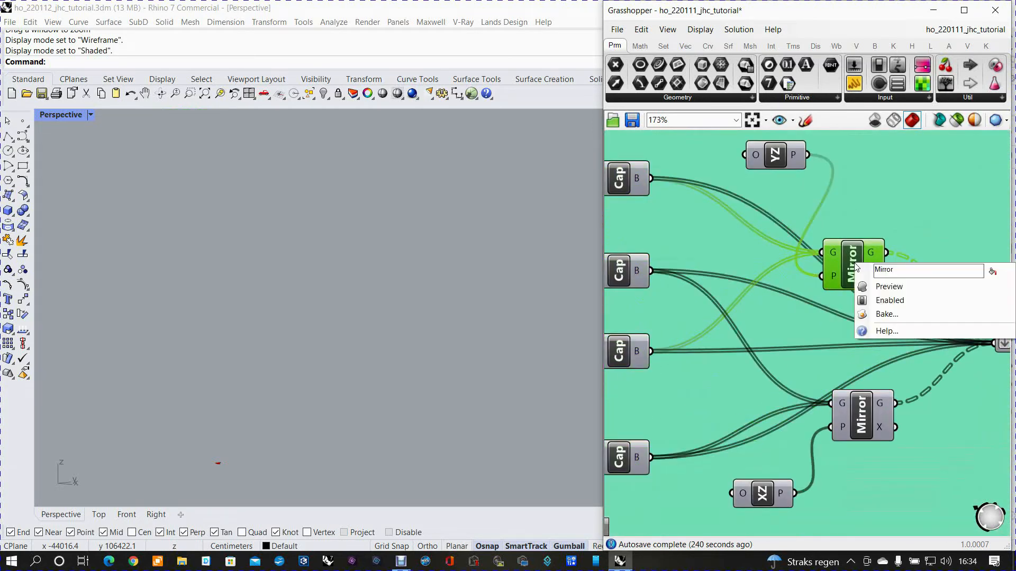
{"action": "left_click", "coordinate": [880, 289]}
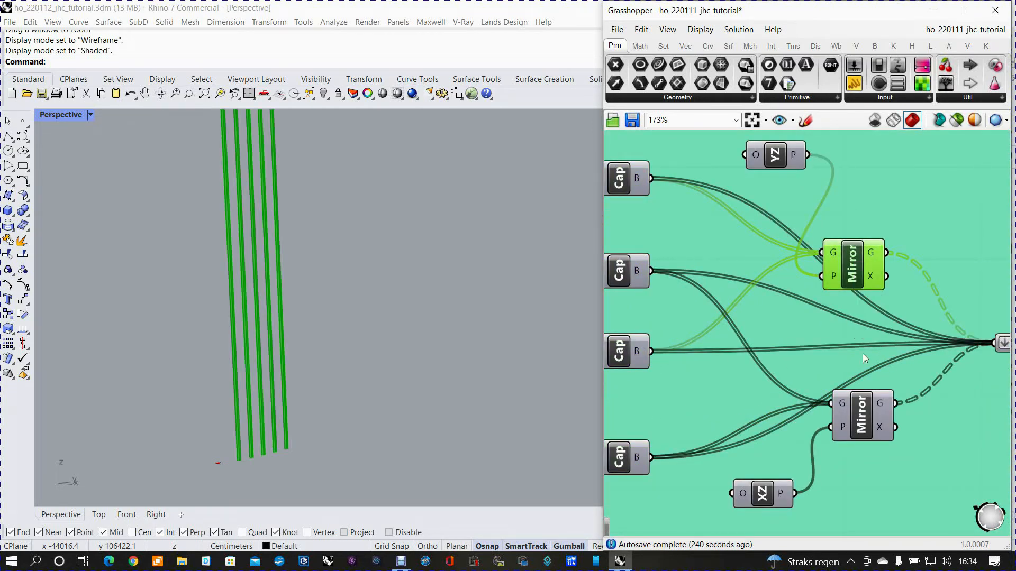
{"action": "left_click", "coordinate": [849, 404]}
{"action": "right_click", "coordinate": [854, 408]}
{"action": "left_click", "coordinate": [882, 430]}
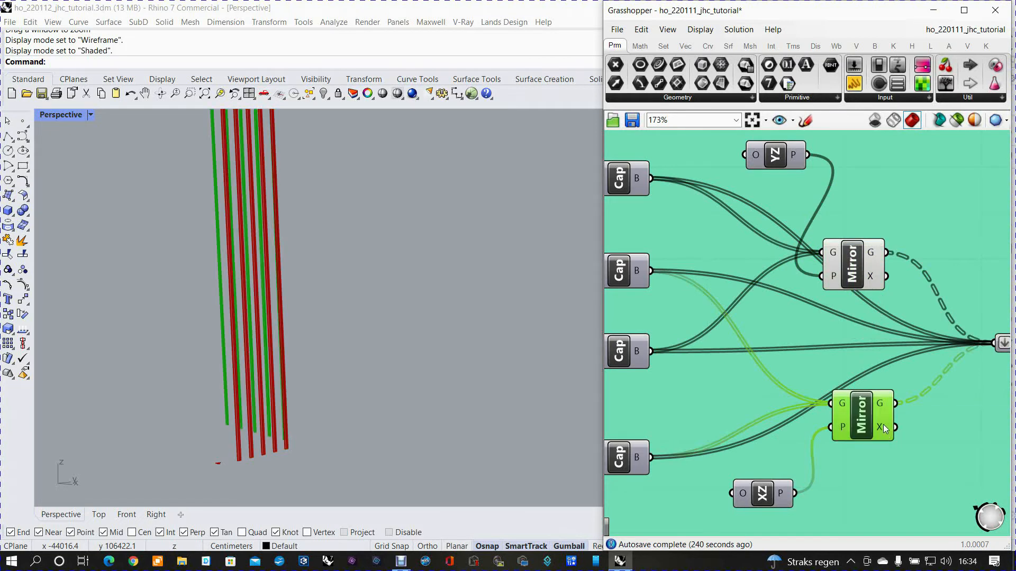
- Turn on the previews of the four Cap components and compare the original beams with their mirrored copies
{"action": "scroll", "coordinate": [883, 425], "scroll_direction": "down", "scroll_amount": 3}
{"action": "scroll", "coordinate": [744, 313], "scroll_direction": "up", "scroll_amount": 2}
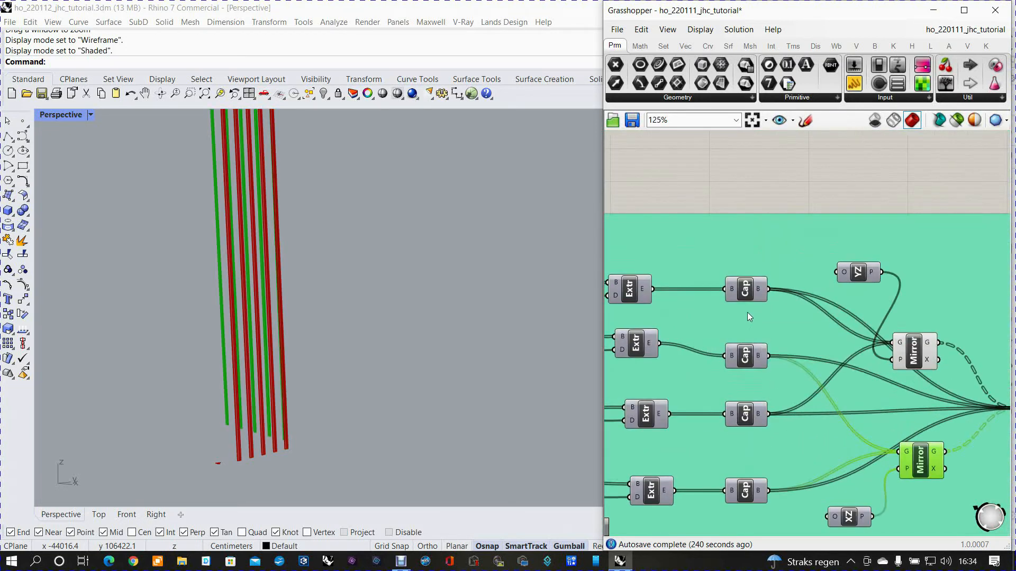
{"action": "scroll", "coordinate": [747, 312], "scroll_direction": "down", "scroll_amount": 2}
{"action": "left_click_drag", "start_coordinate": [715, 213], "coordinate": [791, 475]}
{"action": "right_click", "coordinate": [748, 198]}
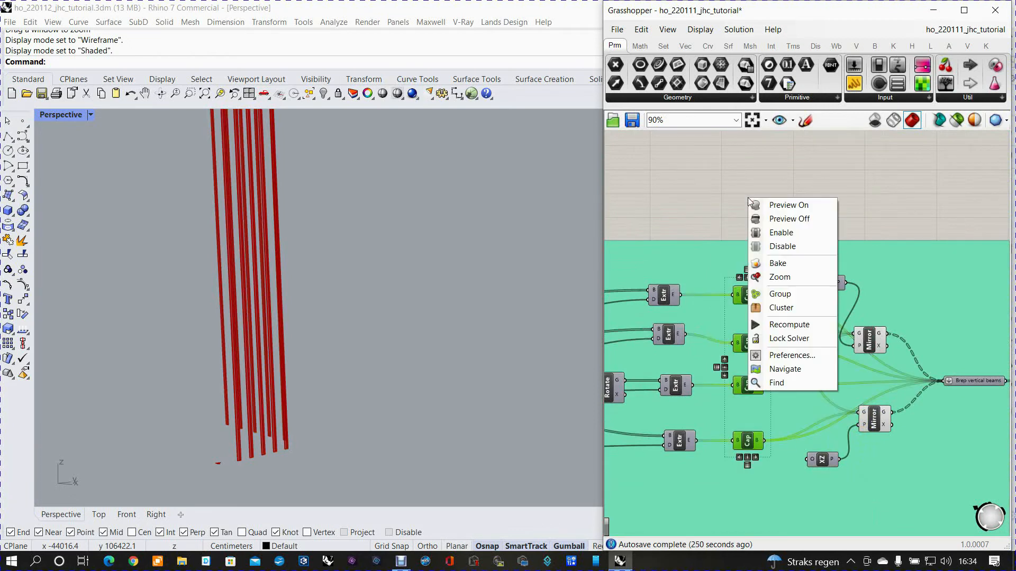
{"action": "left_click", "coordinate": [782, 207]}
{"action": "scroll", "coordinate": [569, 276], "scroll_direction": "down", "scroll_amount": 4}
{"action": "right_click_drag", "start_coordinate": [545, 256], "coordinate": [535, 274]}
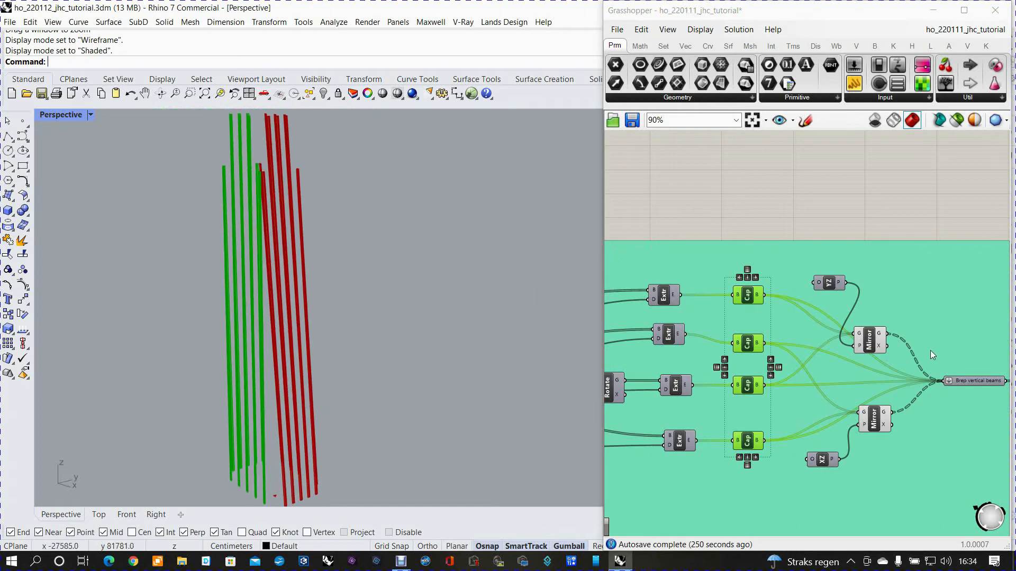
- Enable the preview of the Brep vertical beams parameter that collects the capped and mirrored beams
{"action": "scroll", "coordinate": [959, 369], "scroll_direction": "up", "scroll_amount": 3}
{"action": "left_click", "coordinate": [963, 378]}
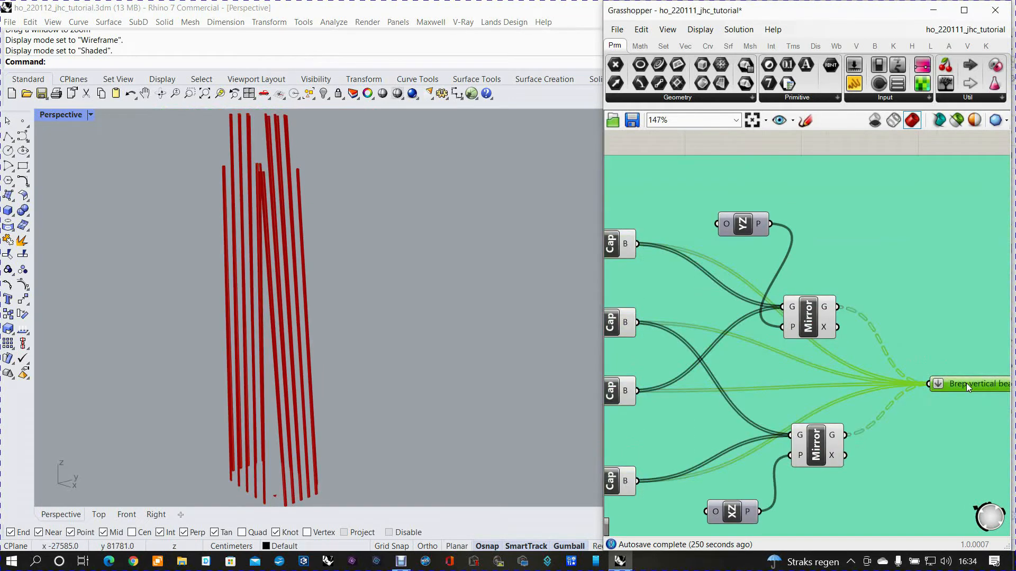
{"action": "right_click", "coordinate": [964, 377]}
{"action": "left_click", "coordinate": [896, 323]}
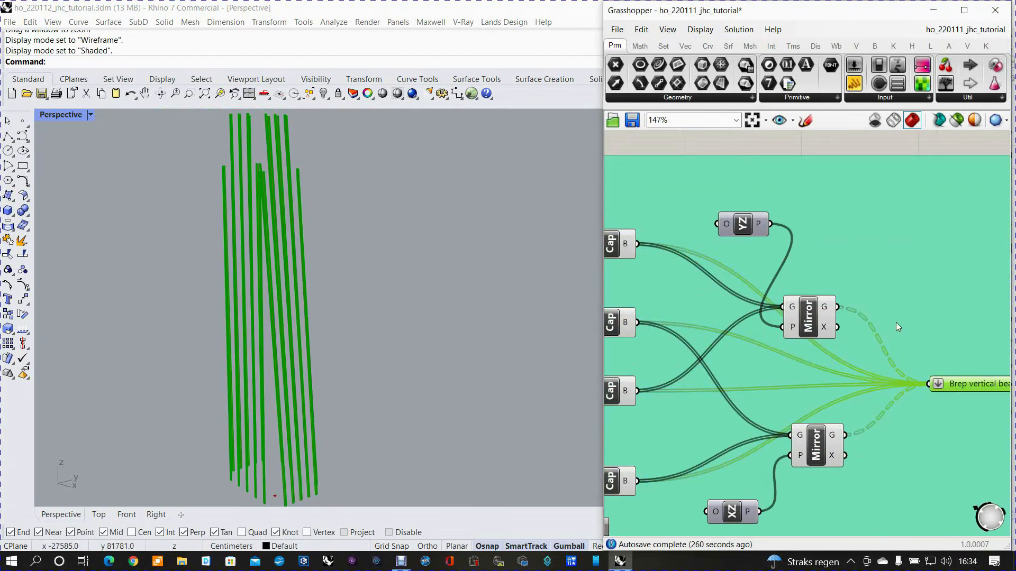
- Turn off the previews of the Extr, Cap and Mirror components that feed the Brep vertical beams parameter
{"action": "scroll", "coordinate": [896, 322], "scroll_direction": "down", "scroll_amount": 5}
{"action": "left_click_drag", "start_coordinate": [750, 241], "coordinate": [894, 419]}
{"action": "right_click", "coordinate": [831, 248]}
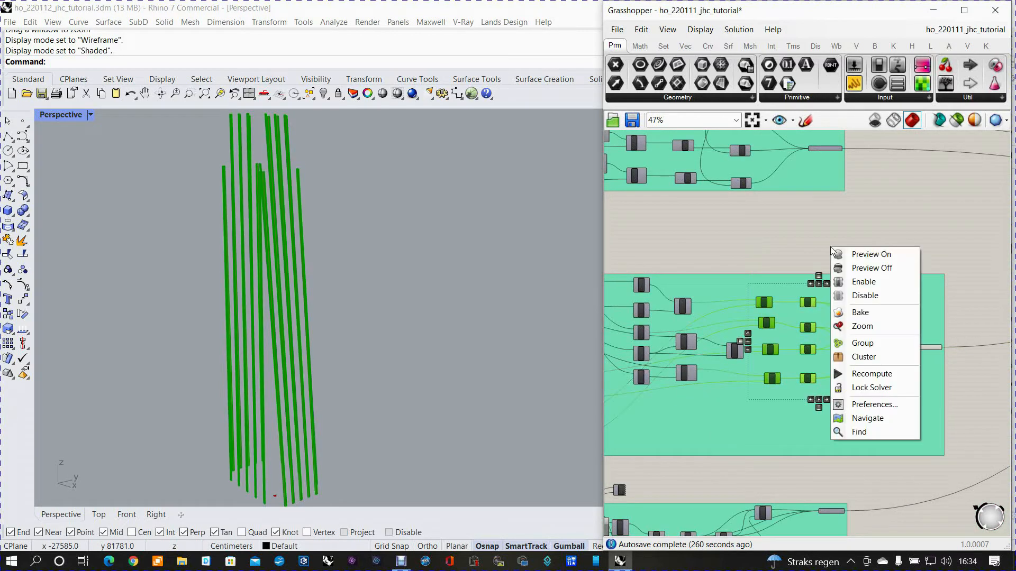
{"action": "left_click", "coordinate": [860, 268]}
- Turn on the previews of the first seven parameters in the final group that collects the tower's parts
{"action": "scroll", "coordinate": [855, 288], "scroll_direction": "down", "scroll_amount": 5}
{"action": "right_click_drag", "start_coordinate": [851, 318], "coordinate": [688, 349]}
{"action": "scroll", "coordinate": [855, 300], "scroll_direction": "up", "scroll_amount": 4}
{"action": "left_click_drag", "start_coordinate": [782, 223], "coordinate": [845, 361]}
{"action": "right_click", "coordinate": [871, 332]}
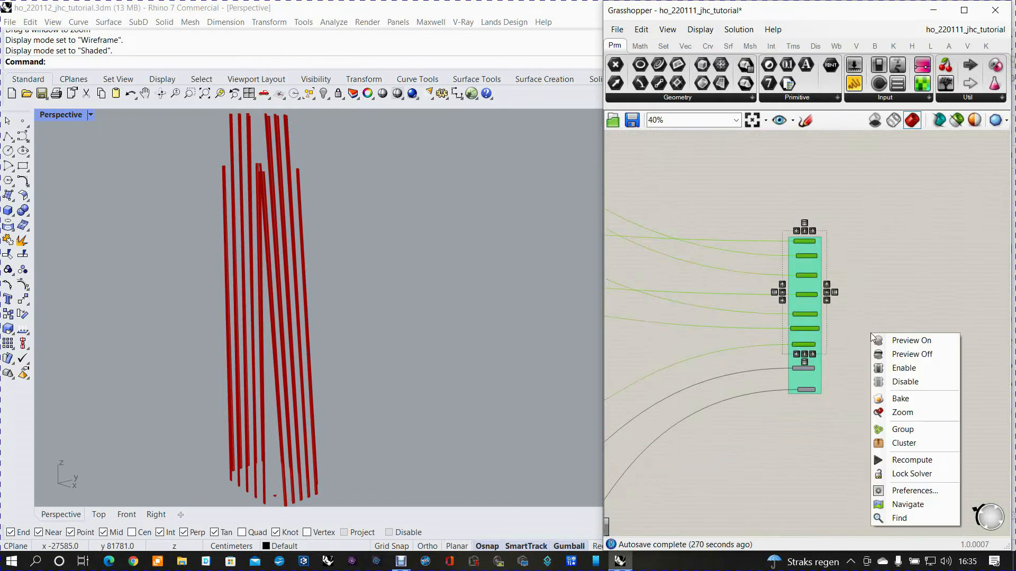
{"action": "left_click", "coordinate": [894, 340]}
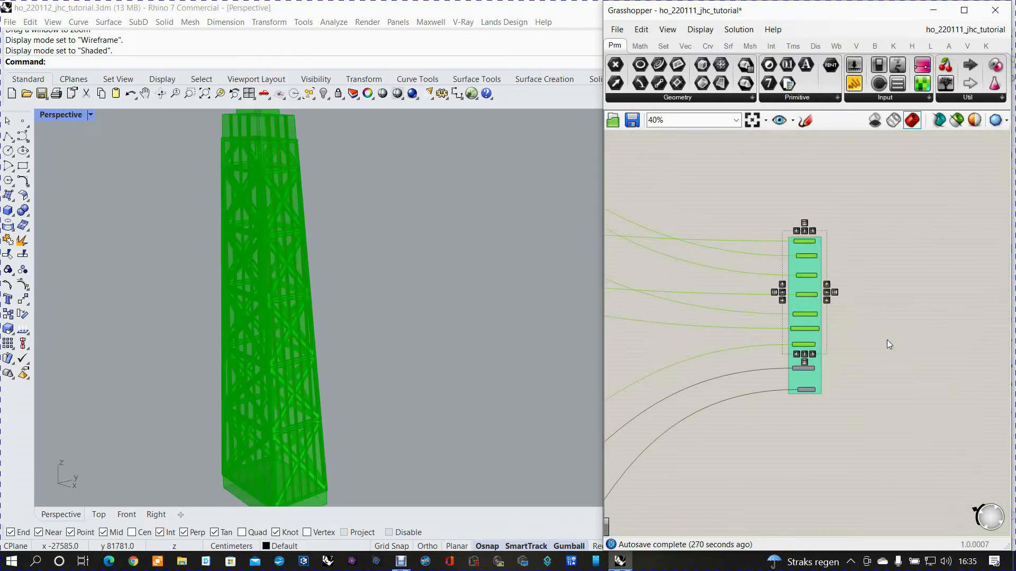
- Turn off the previews of the component groups feeding the final collecting group and examine the assembled tower
{"action": "scroll", "coordinate": [882, 373], "scroll_direction": "down", "scroll_amount": 1}
{"action": "scroll", "coordinate": [922, 387], "scroll_direction": "down", "scroll_amount": 8}
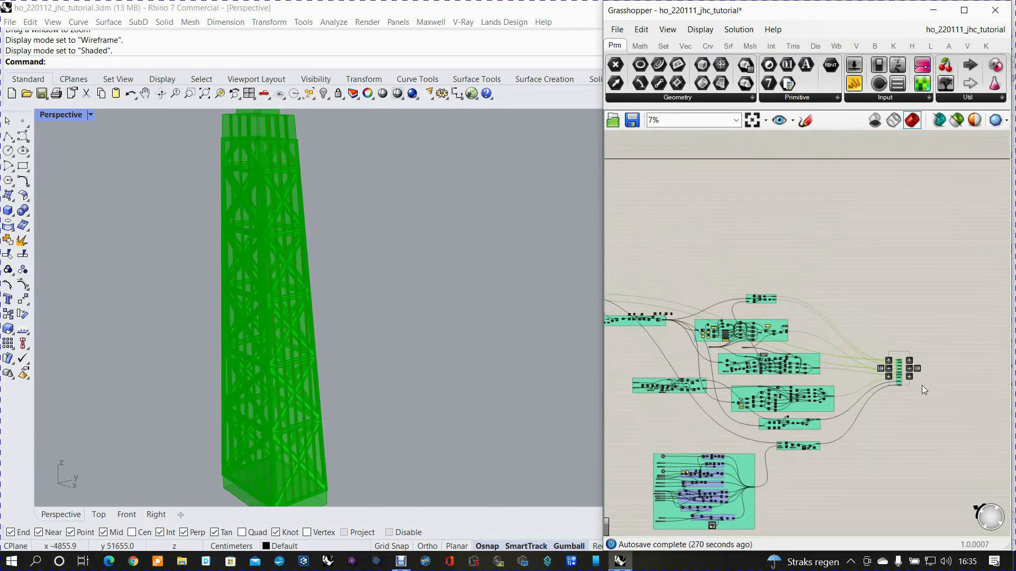
{"action": "left_click_drag", "start_coordinate": [699, 249], "coordinate": [840, 430]}
{"action": "right_click", "coordinate": [811, 244]}
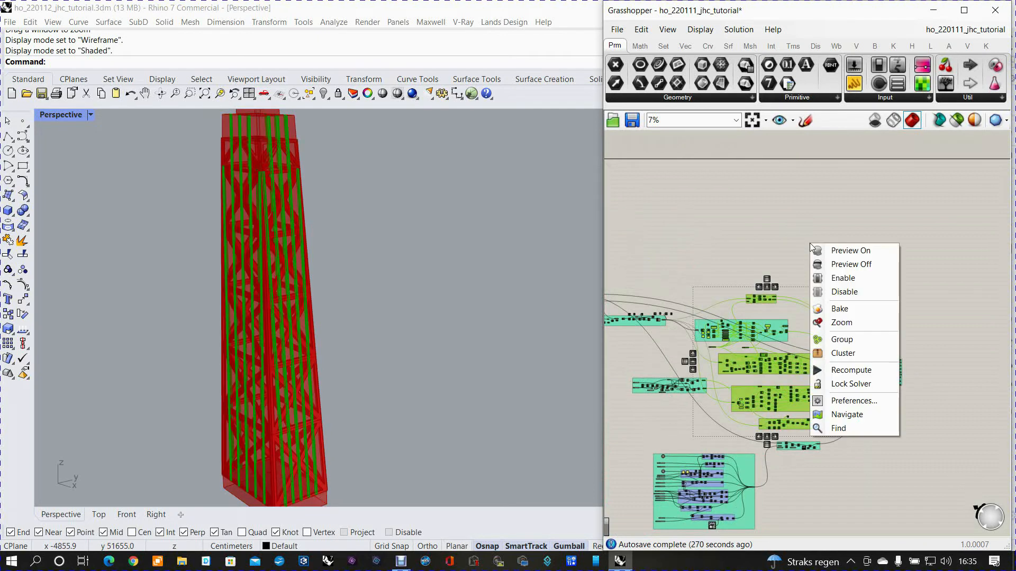
{"action": "left_click", "coordinate": [830, 263]}
{"action": "right_click_drag", "start_coordinate": [522, 285], "coordinate": [447, 302]}
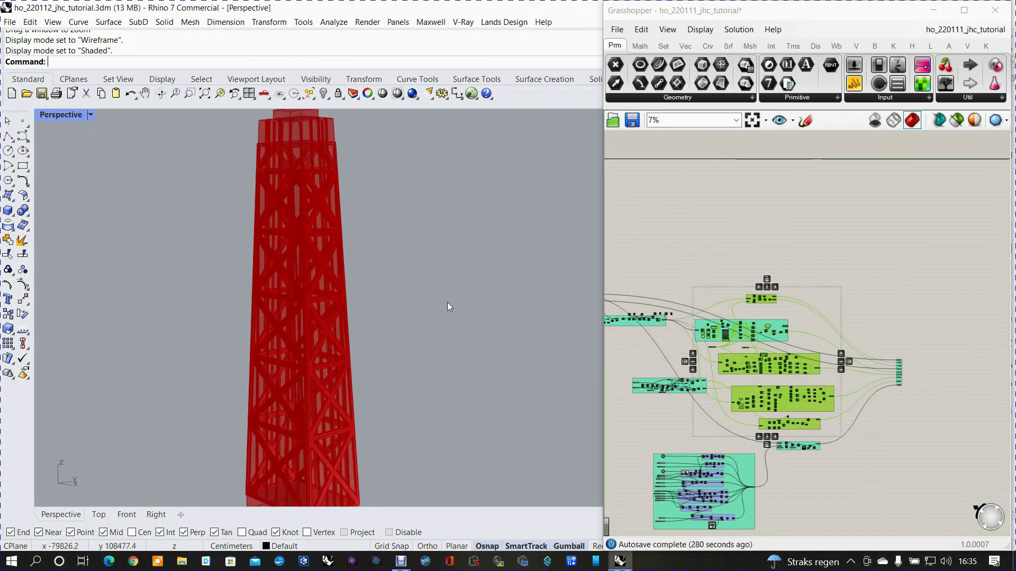
{"action": "scroll", "coordinate": [446, 303], "scroll_direction": "down", "scroll_amount": 3}
{"action": "scroll", "coordinate": [369, 323], "scroll_direction": "up", "scroll_amount": 3}
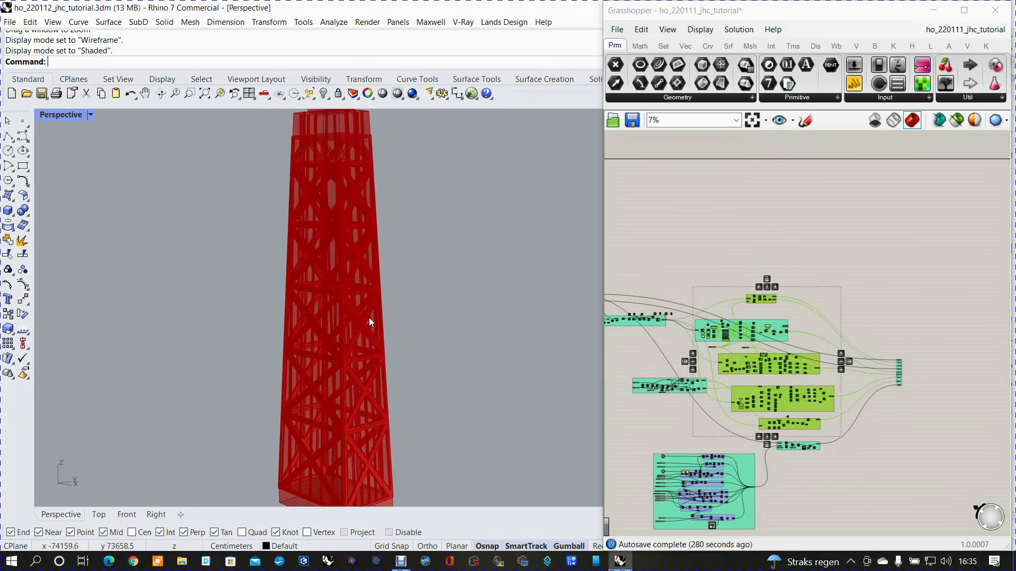
{"action": "scroll", "coordinate": [369, 317], "scroll_direction": "down", "scroll_amount": 3}
- Examine the large lowest group with its nested purple sub-groups, their inputs and the shared output parameter
{"action": "right_click_drag", "start_coordinate": [727, 386], "coordinate": [742, 333]}
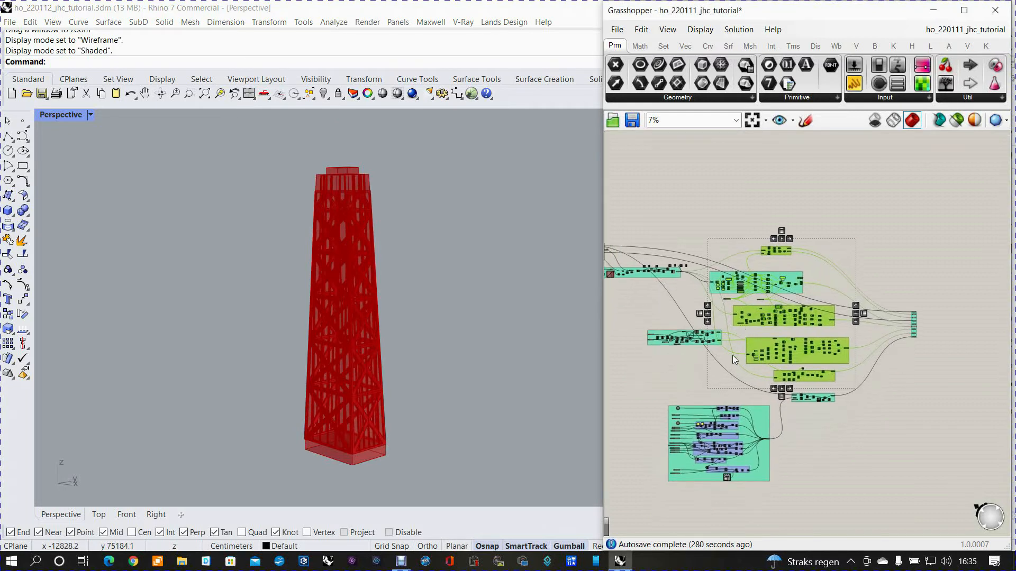
{"action": "left_click", "coordinate": [684, 386]}
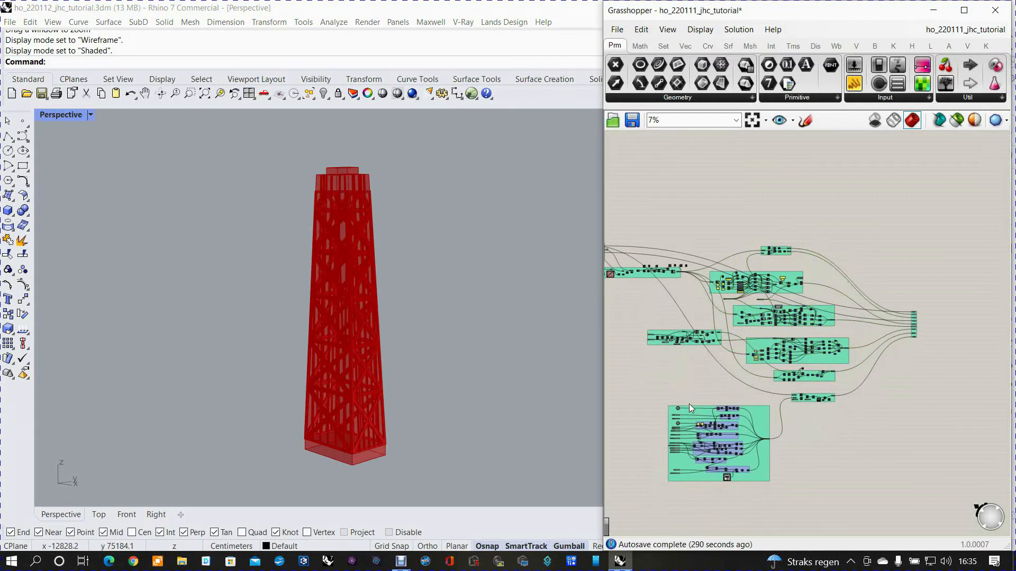
{"action": "scroll", "coordinate": [689, 404], "scroll_direction": "up", "scroll_amount": 1}
{"action": "right_click_drag", "start_coordinate": [689, 404], "coordinate": [714, 334]}
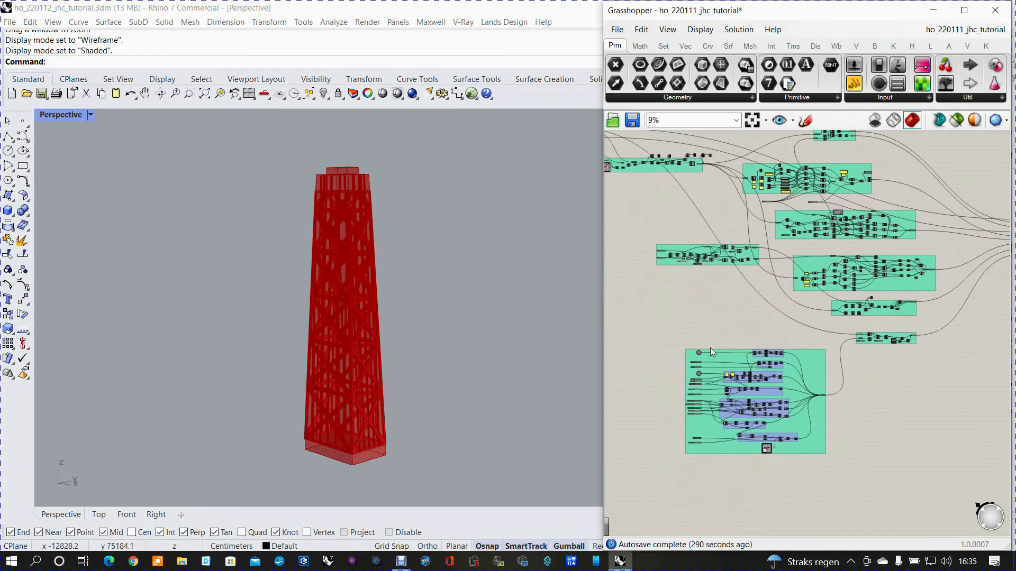
{"action": "scroll", "coordinate": [711, 349], "scroll_direction": "up", "scroll_amount": 1}
{"action": "scroll", "coordinate": [711, 349], "scroll_direction": "up", "scroll_amount": 1}
{"action": "right_click_drag", "start_coordinate": [710, 354], "coordinate": [712, 330]}
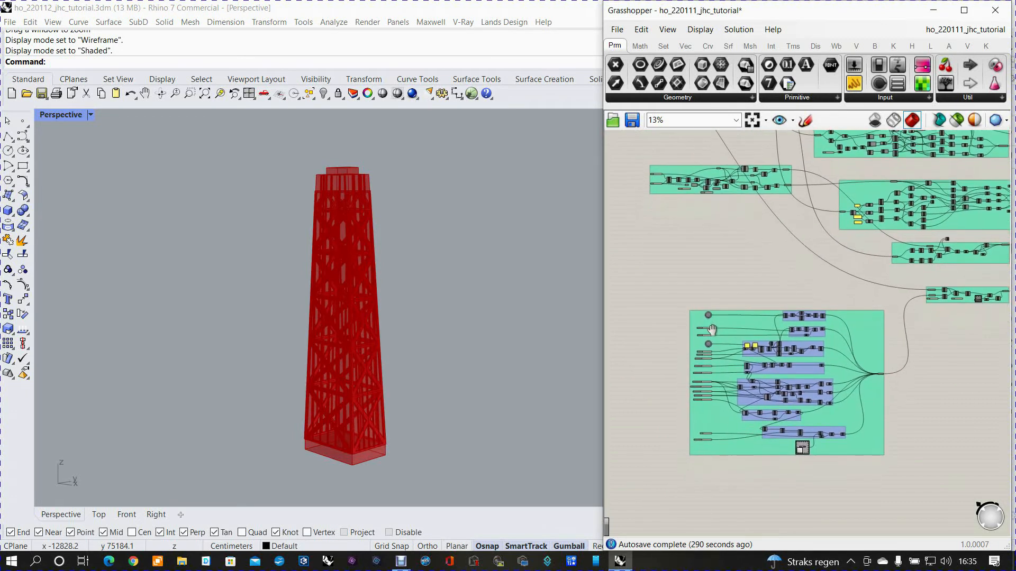
{"action": "scroll", "coordinate": [712, 334], "scroll_direction": "up", "scroll_amount": 1}
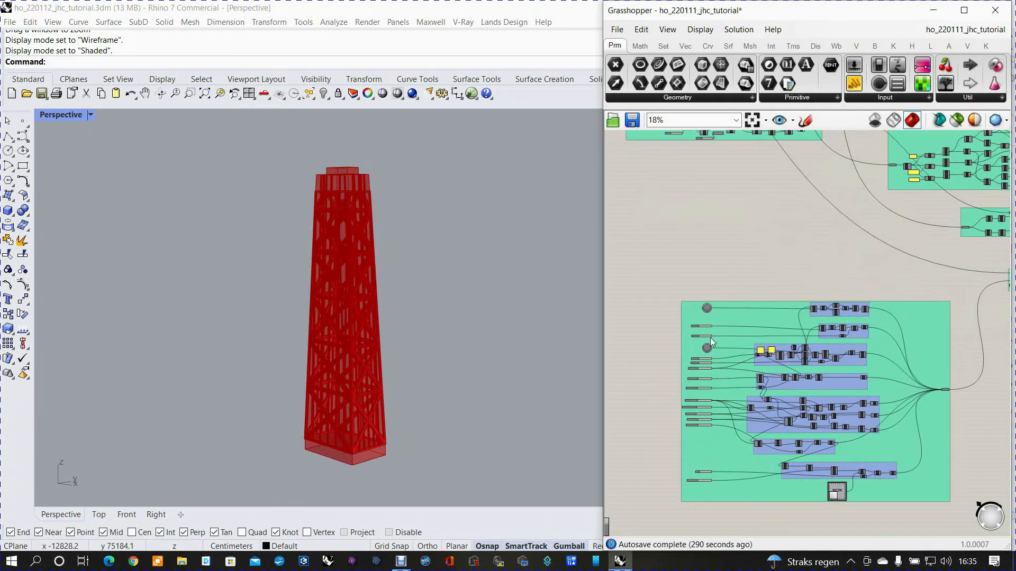
{"action": "scroll", "coordinate": [693, 338], "scroll_direction": "down", "scroll_amount": 2}
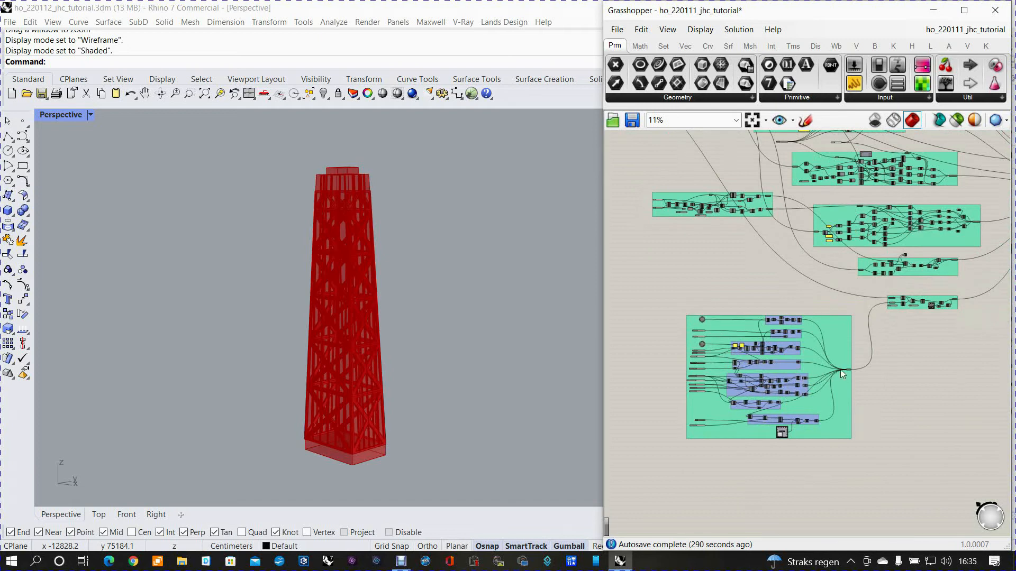
{"action": "scroll", "coordinate": [830, 357], "scroll_direction": "up", "scroll_amount": 2}
{"action": "scroll", "coordinate": [803, 344], "scroll_direction": "up", "scroll_amount": 2}
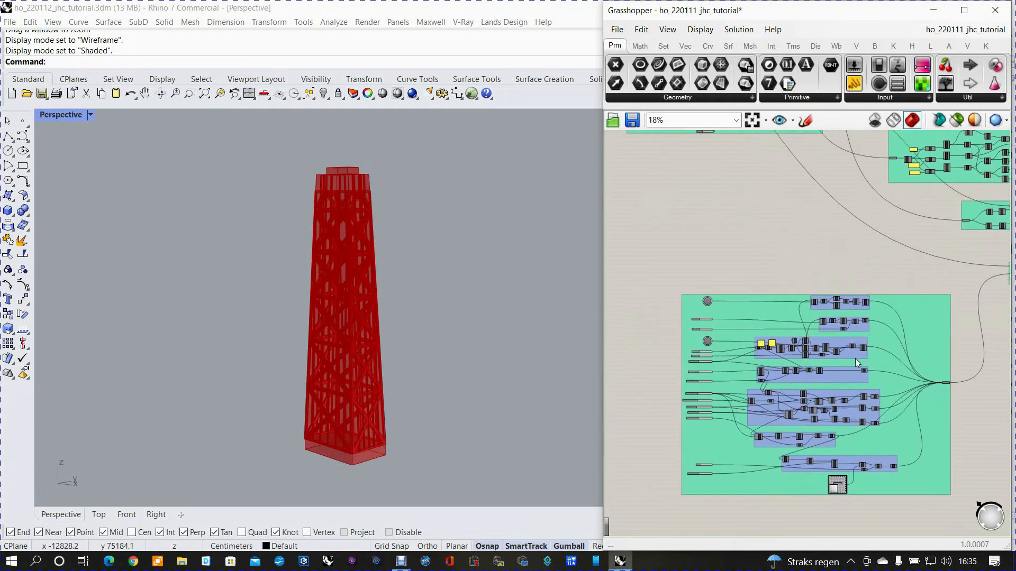
{"action": "scroll", "coordinate": [899, 362], "scroll_direction": "down", "scroll_amount": 2}
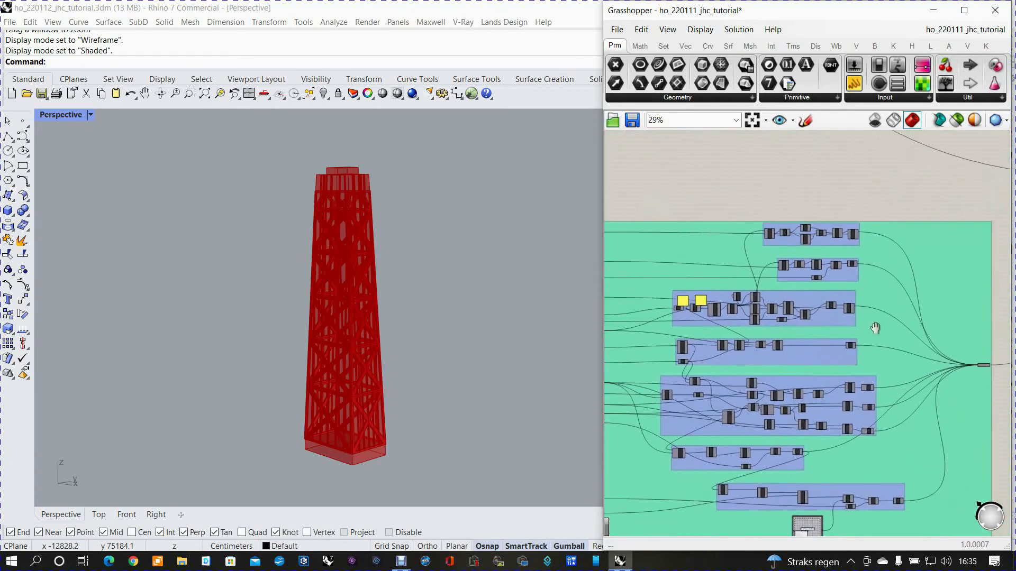
{"action": "right_click_drag", "start_coordinate": [869, 336], "coordinate": [849, 359]}
{"action": "right_click_drag", "start_coordinate": [821, 260], "coordinate": [760, 306]}
{"action": "scroll", "coordinate": [760, 305], "scroll_direction": "down", "scroll_amount": 1}
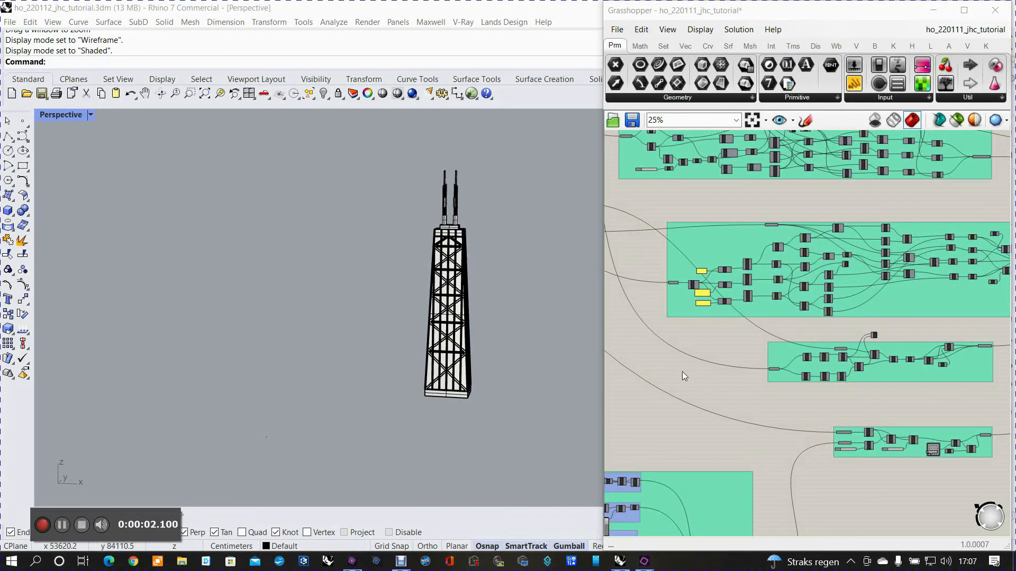
- Turn on the preview of the floor-outline input parameter that feeds the two Branch components of the corner beams group
{"action": "mouse_move", "coordinate": [752, 400]}
{"action": "right_mouse_down"}
{"action": "mouse_move", "coordinate": [732, 379]}
{"action": "mouse_move", "coordinate": [758, 392]}
{"action": "right_mouse_up"}
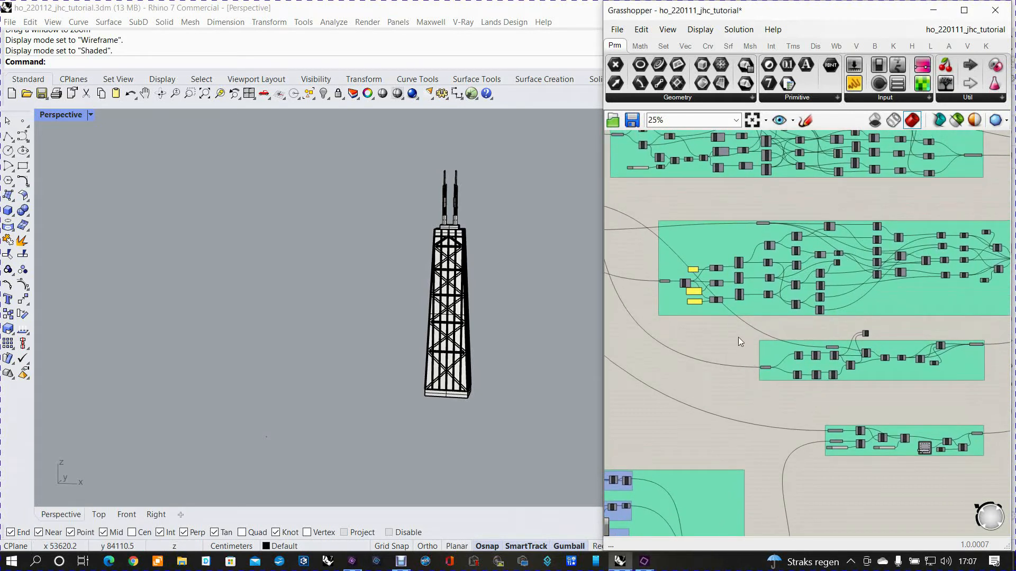
{"action": "left_click_drag", "start_coordinate": [738, 341], "coordinate": [775, 378]}
{"action": "right_click", "coordinate": [707, 364]}
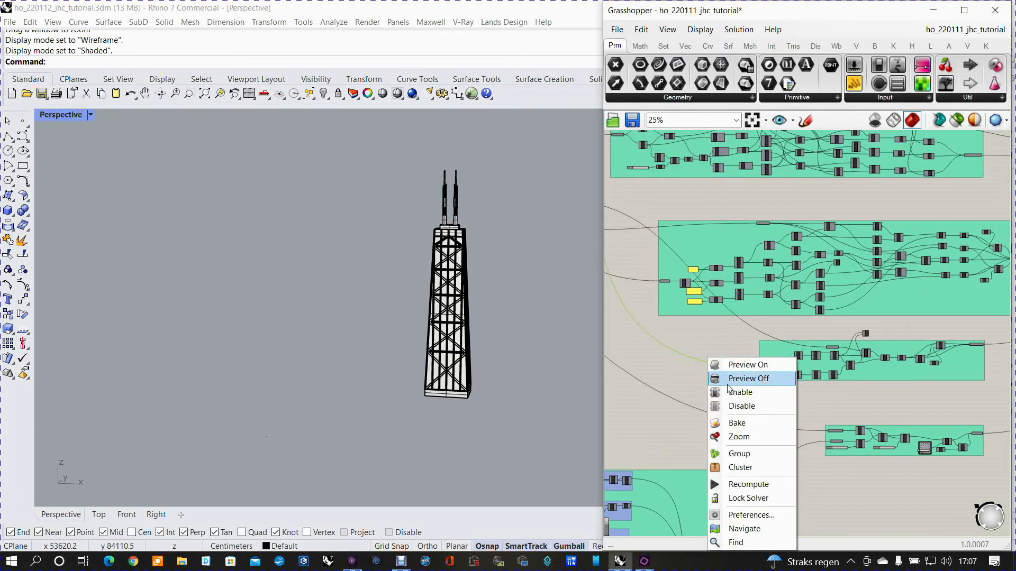
{"action": "left_click", "coordinate": [735, 365]}
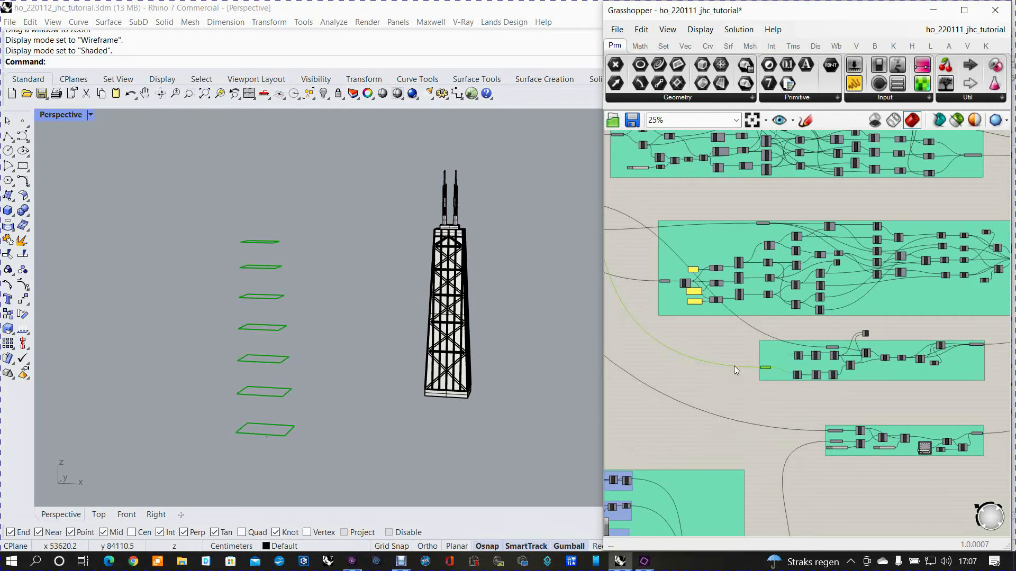
{"action": "right_click_drag", "start_coordinate": [461, 338], "coordinate": [462, 348]}
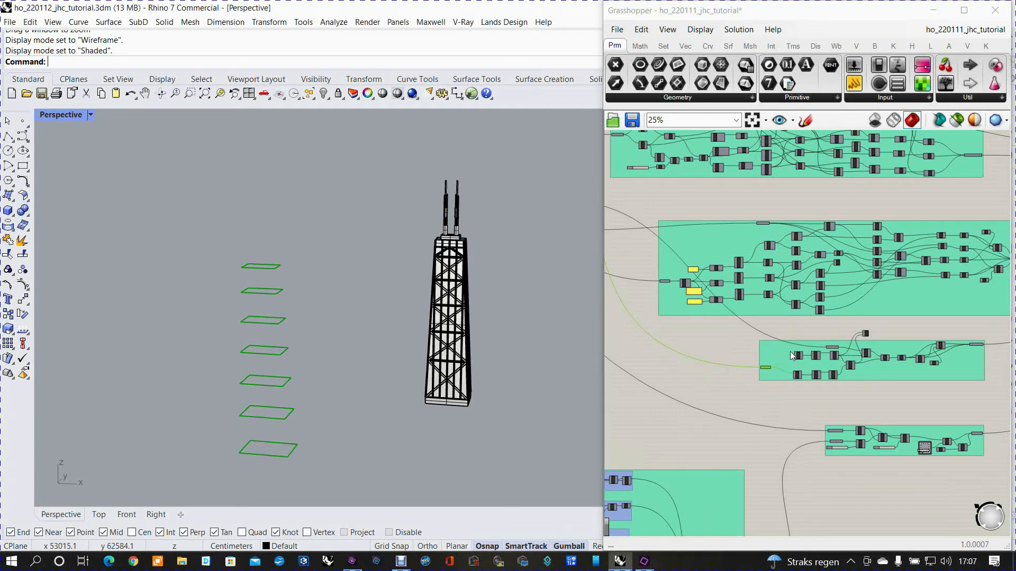
- Turn on the previews of both Branch components in the corner beams group to show the uppermost and lowest outlines
{"action": "scroll", "coordinate": [794, 357], "scroll_direction": "up", "scroll_amount": 8}
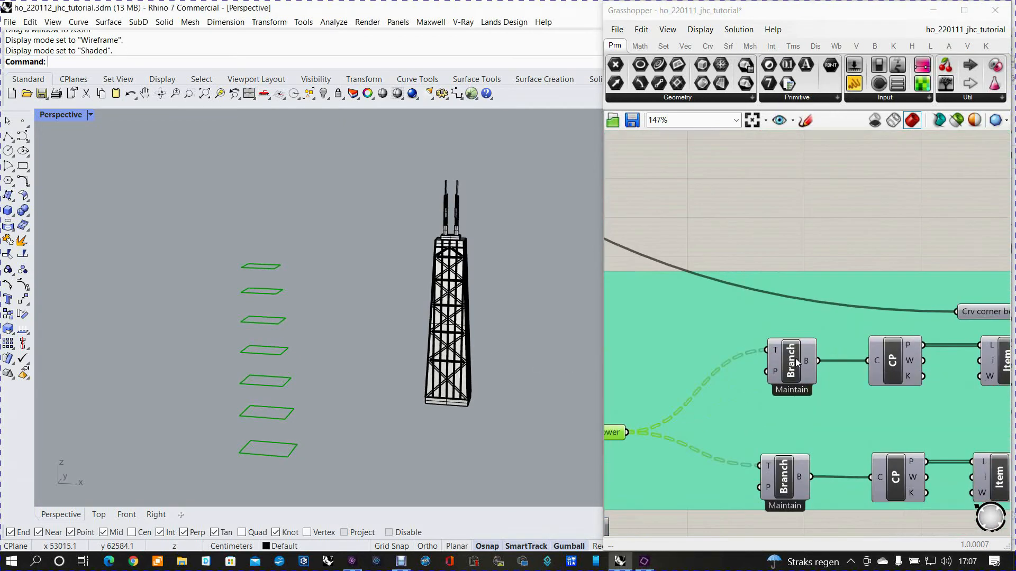
{"action": "left_click", "coordinate": [798, 362]}
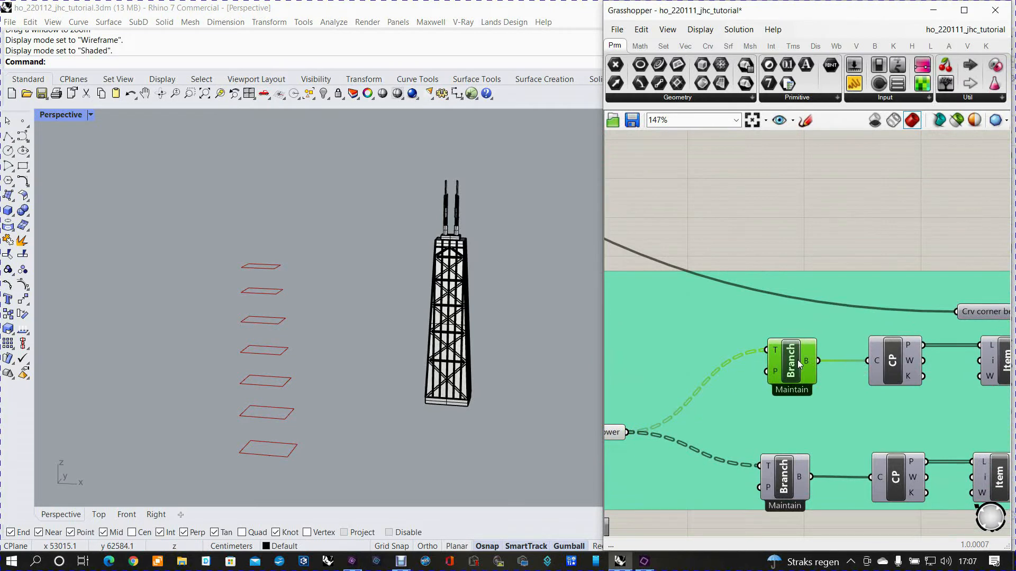
{"action": "right_click", "coordinate": [799, 364]}
{"action": "left_click", "coordinate": [815, 385]}
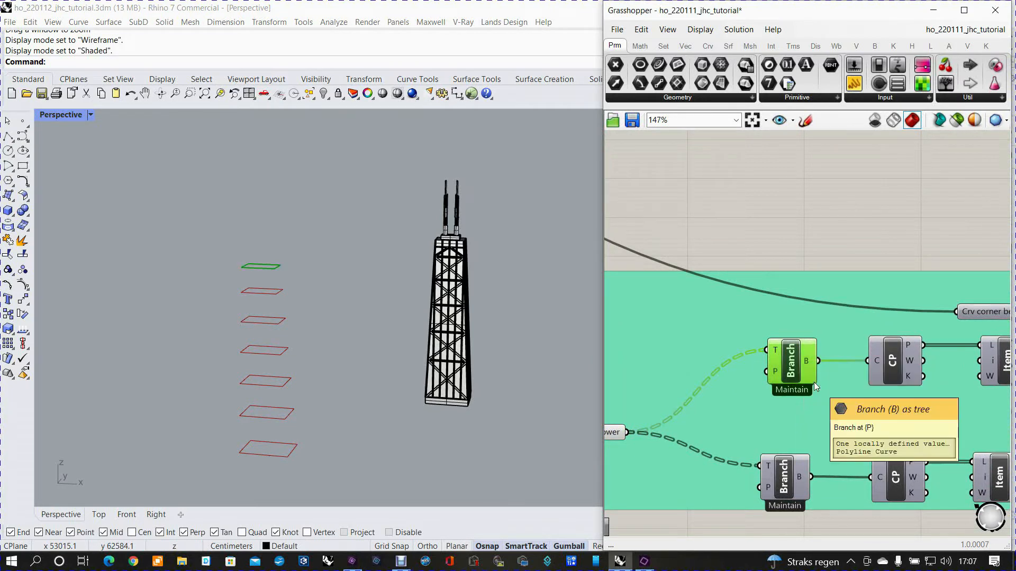
{"action": "left_click", "coordinate": [788, 480]}
{"action": "right_click", "coordinate": [787, 480]}
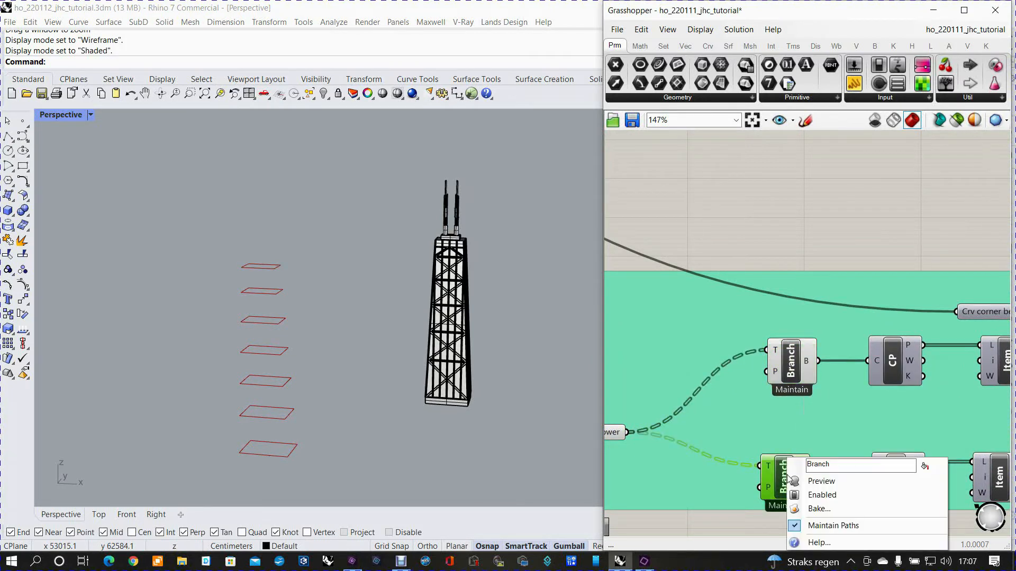
{"action": "left_click", "coordinate": [805, 481]}
- Turn on the previews of both CP components so the control points of the two extracted outlines are displayed
{"action": "right_click_drag", "start_coordinate": [792, 424], "coordinate": [696, 341]}
{"action": "left_click", "coordinate": [785, 296]}
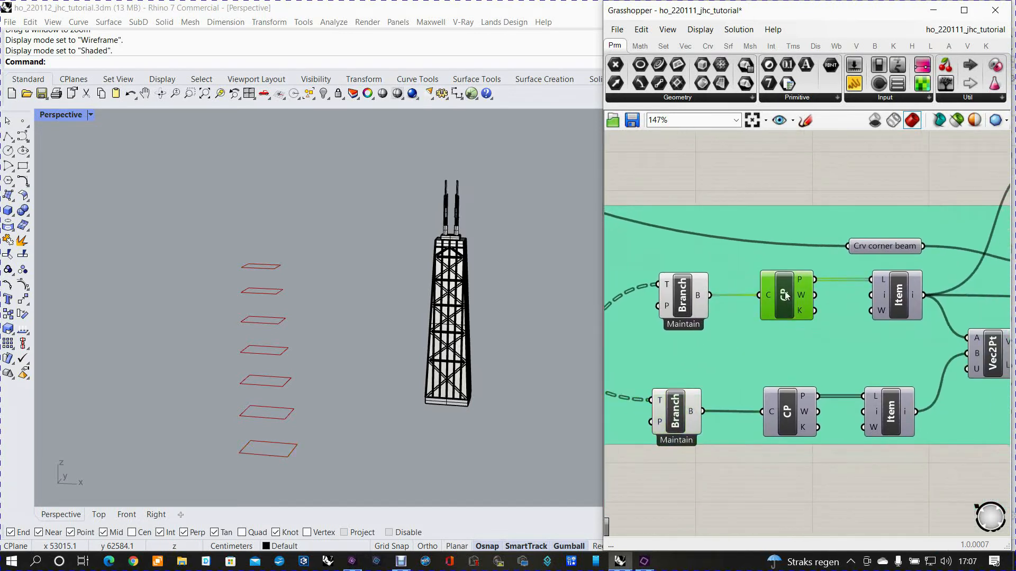
{"action": "right_click", "coordinate": [785, 297]}
{"action": "left_click", "coordinate": [805, 314]}
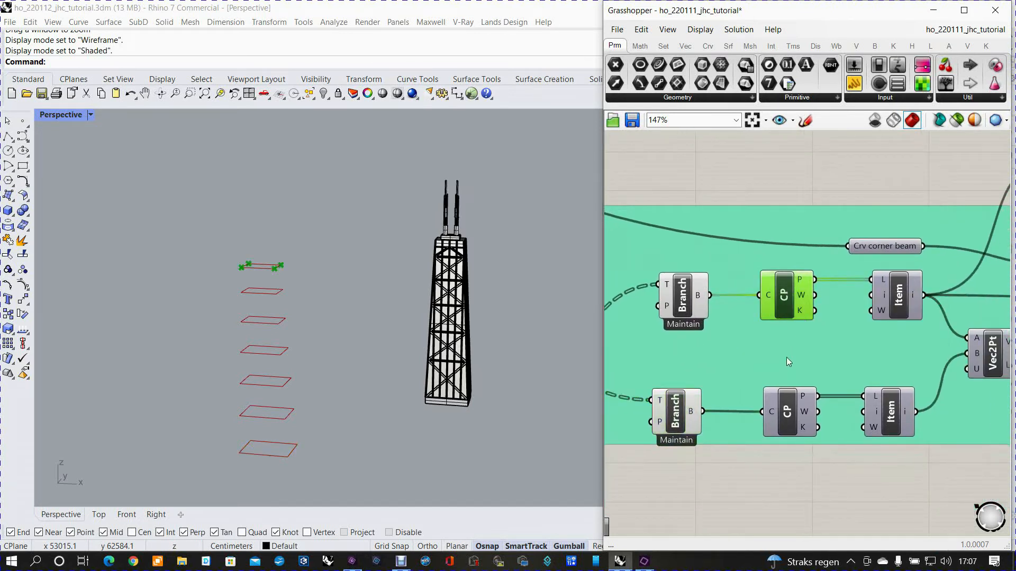
{"action": "left_click", "coordinate": [789, 408]}
{"action": "right_click", "coordinate": [789, 407]}
{"action": "left_click", "coordinate": [809, 426]}
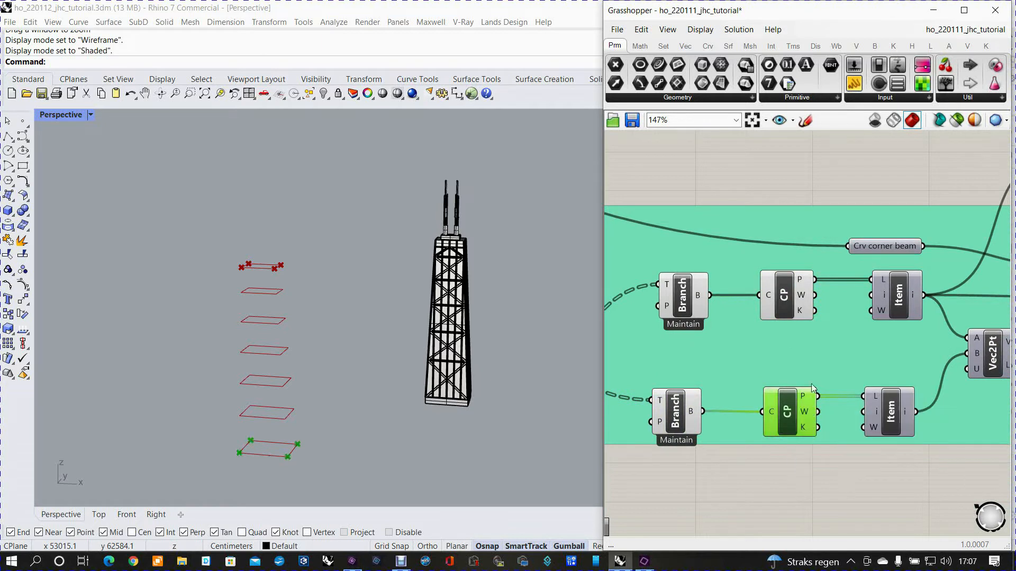
- Turn on the previews of both Item components that pick a single corner point from each control-point list
{"action": "right_click_drag", "start_coordinate": [843, 329], "coordinate": [737, 326]}
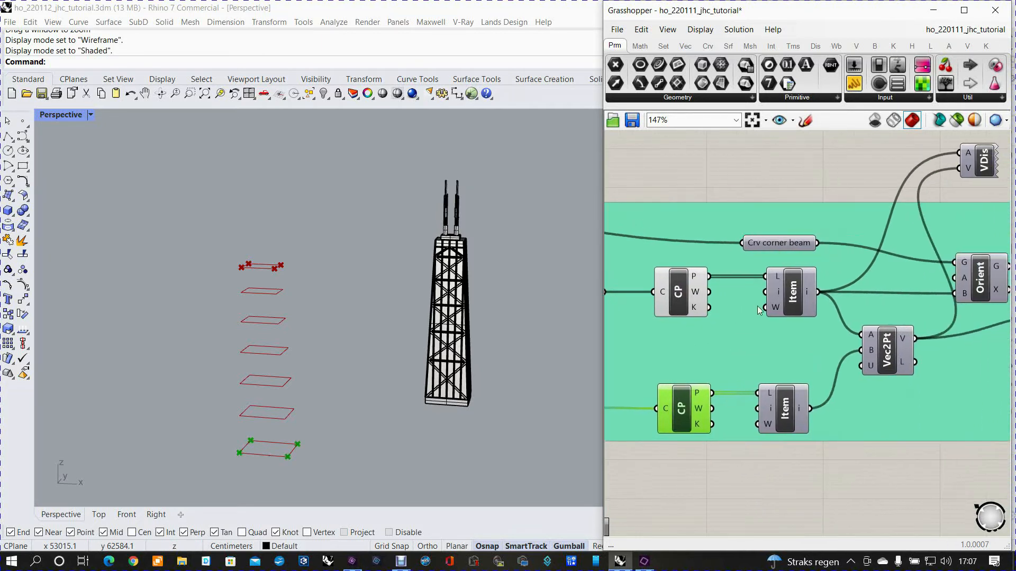
{"action": "left_click", "coordinate": [792, 292]}
{"action": "right_click", "coordinate": [792, 294]}
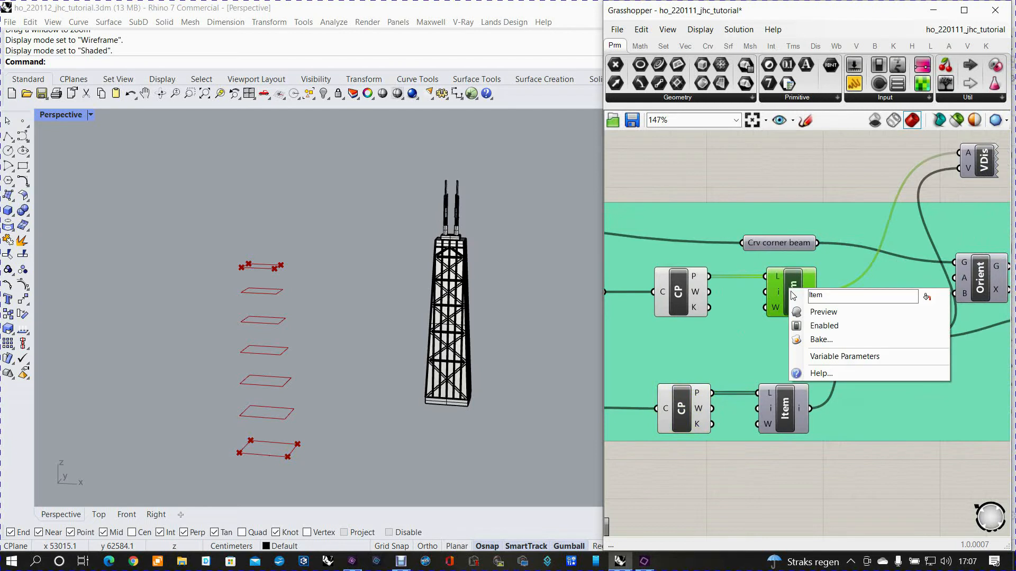
{"action": "left_click", "coordinate": [813, 313]}
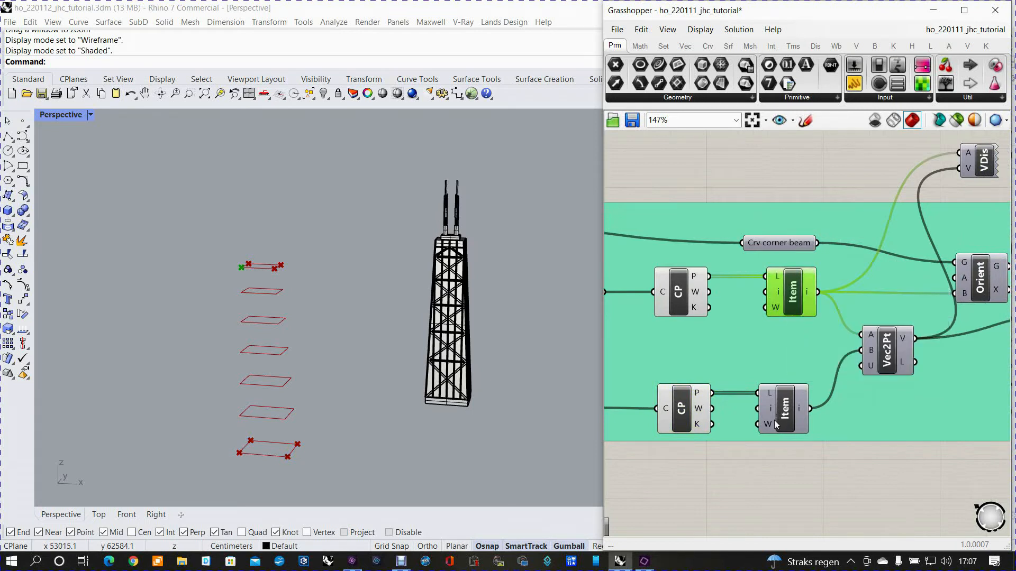
{"action": "left_click", "coordinate": [784, 408]}
{"action": "right_click", "coordinate": [784, 408]}
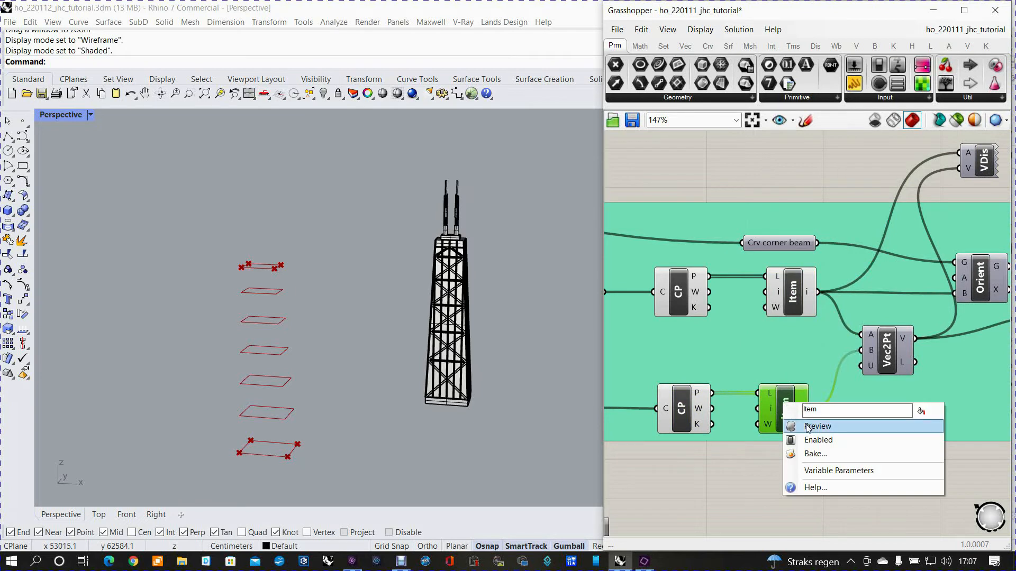
{"action": "left_click", "coordinate": [805, 424]}
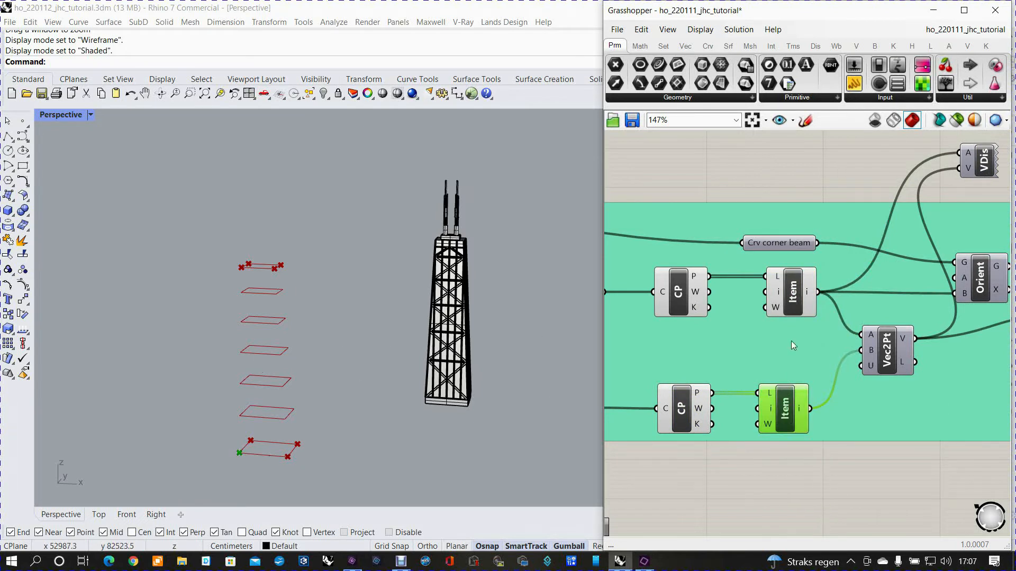
- Toggle the preview of the Vec2Pt component and highlight the two Item points that define its vector
{"action": "left_click", "coordinate": [880, 355]}
{"action": "right_click", "coordinate": [881, 355]}
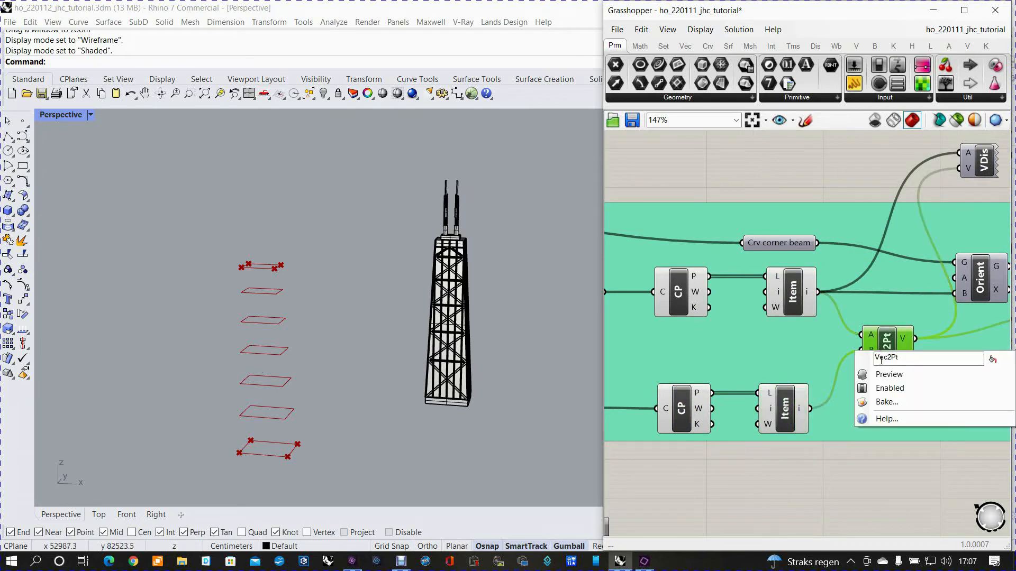
{"action": "left_click", "coordinate": [887, 374]}
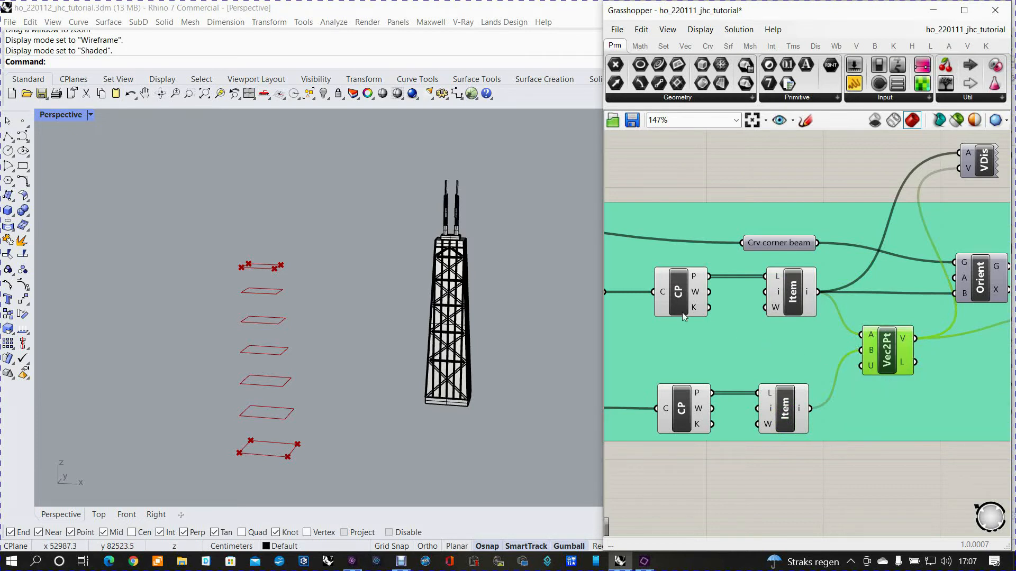
{"action": "left_click", "coordinate": [676, 304]}
{"action": "left_click", "coordinate": [786, 302]}
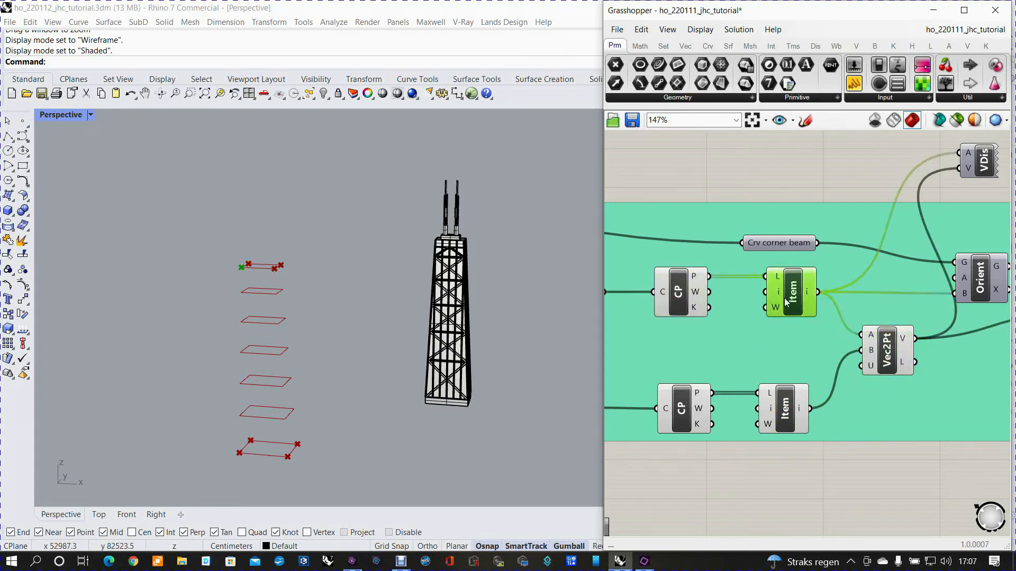
{"action": "left_click", "coordinate": [778, 407]}
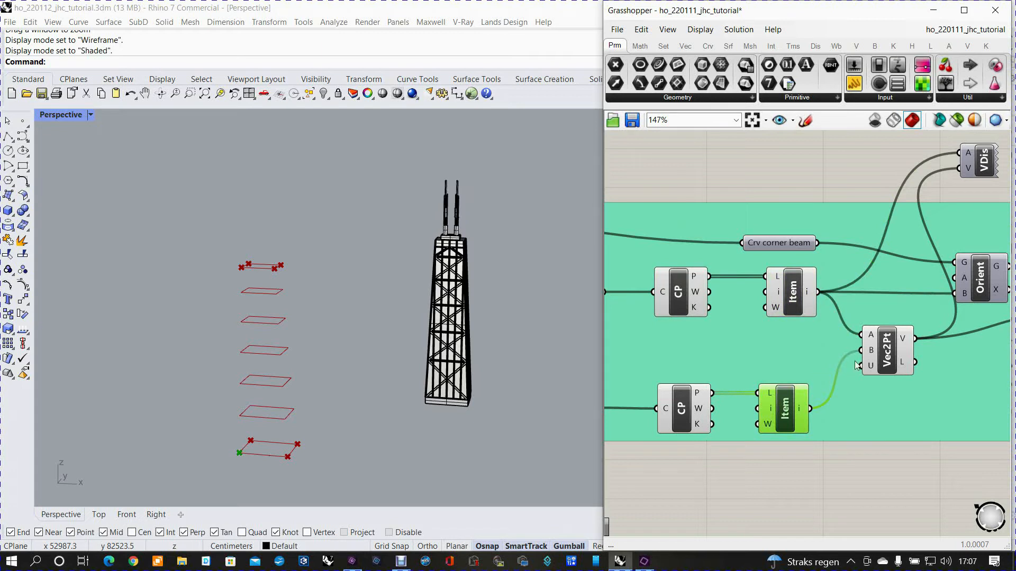
- Turn on the preview of the Crv corner beam parameter and shift the parameter slightly within its group
{"action": "right_click_drag", "start_coordinate": [885, 353], "coordinate": [764, 382]}
{"action": "left_click", "coordinate": [656, 272]}
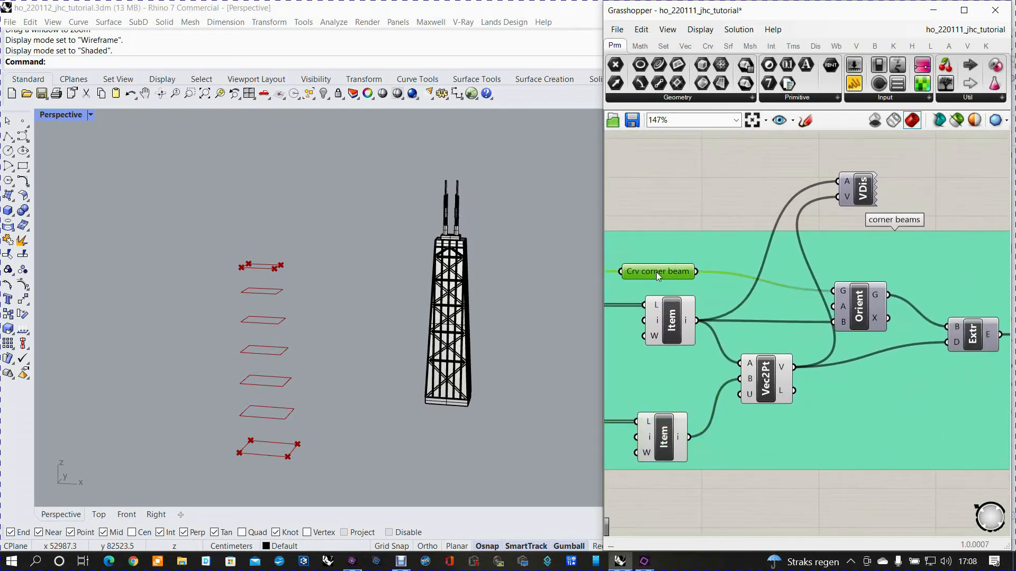
{"action": "right_click", "coordinate": [656, 272]}
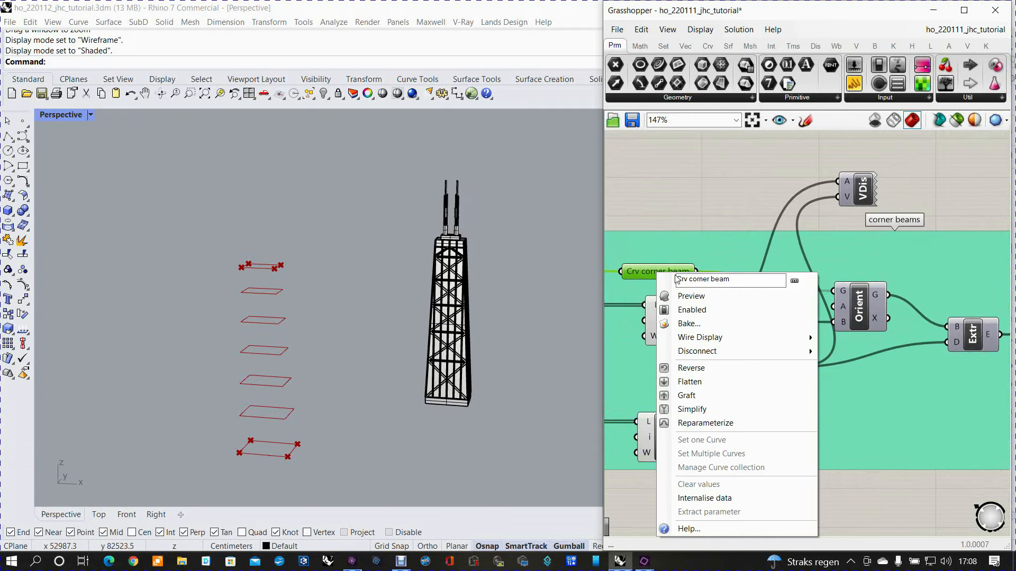
{"action": "left_click", "coordinate": [691, 298]}
{"action": "left_click_drag", "start_coordinate": [665, 271], "coordinate": [678, 268]}
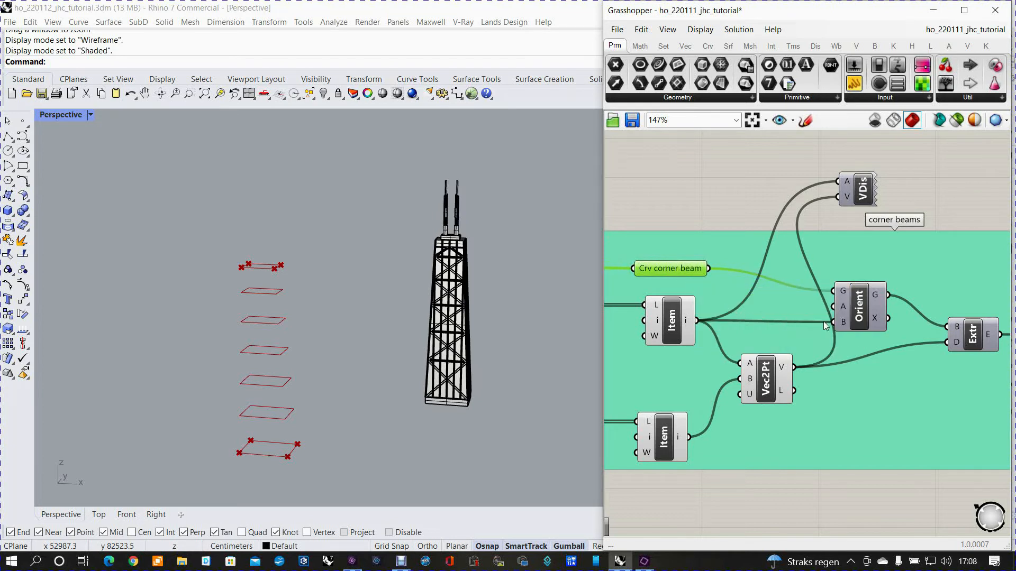
- Move the Orient component slightly, turn on its preview, and inspect the oriented corner-beam profile and the Item point used as its target
{"action": "left_click_drag", "start_coordinate": [859, 312], "coordinate": [852, 296]}
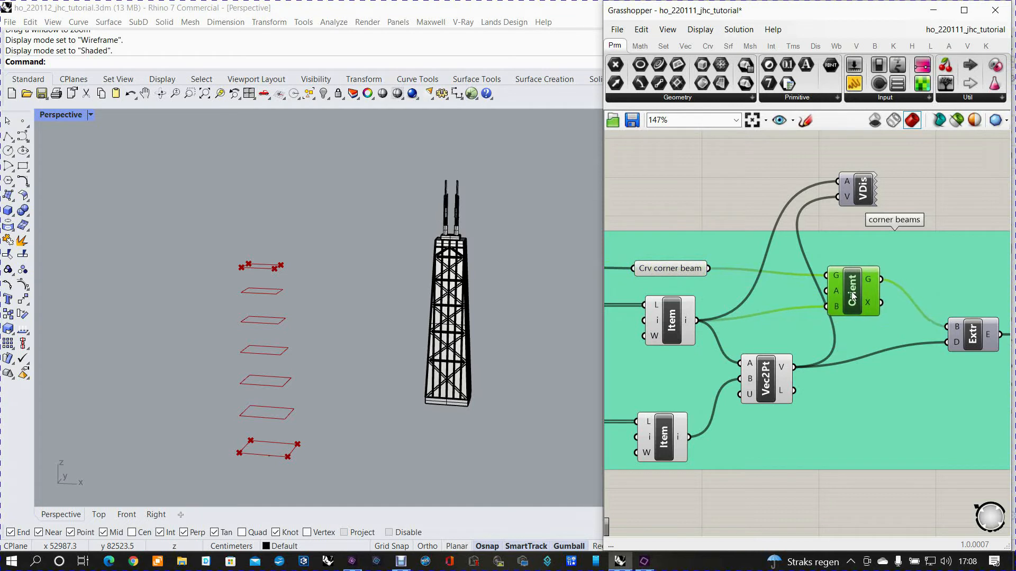
{"action": "right_click", "coordinate": [852, 291]}
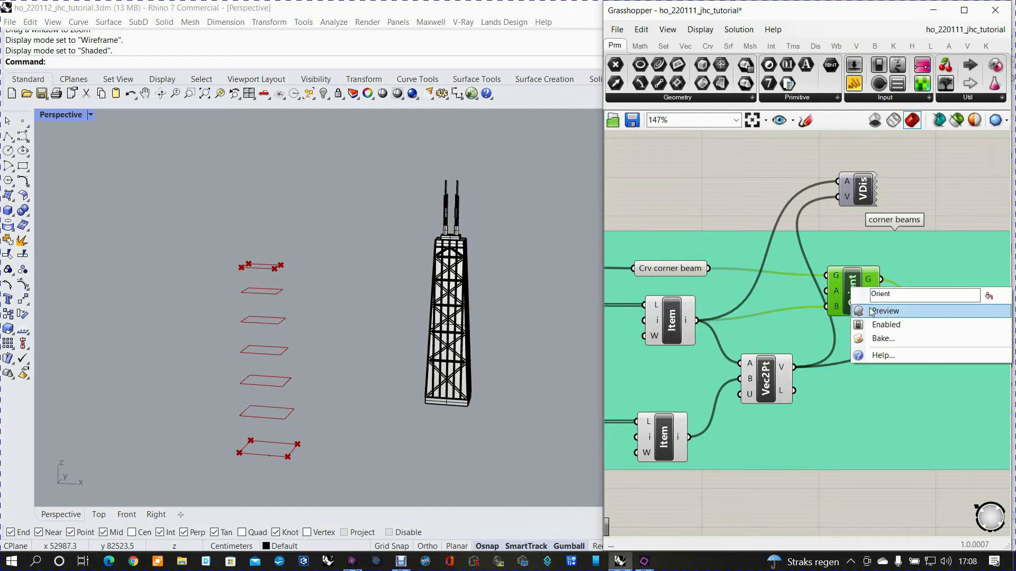
{"action": "right_click_drag", "start_coordinate": [242, 276], "coordinate": [226, 328]}
{"action": "scroll", "coordinate": [227, 328], "scroll_direction": "up", "scroll_amount": 8}
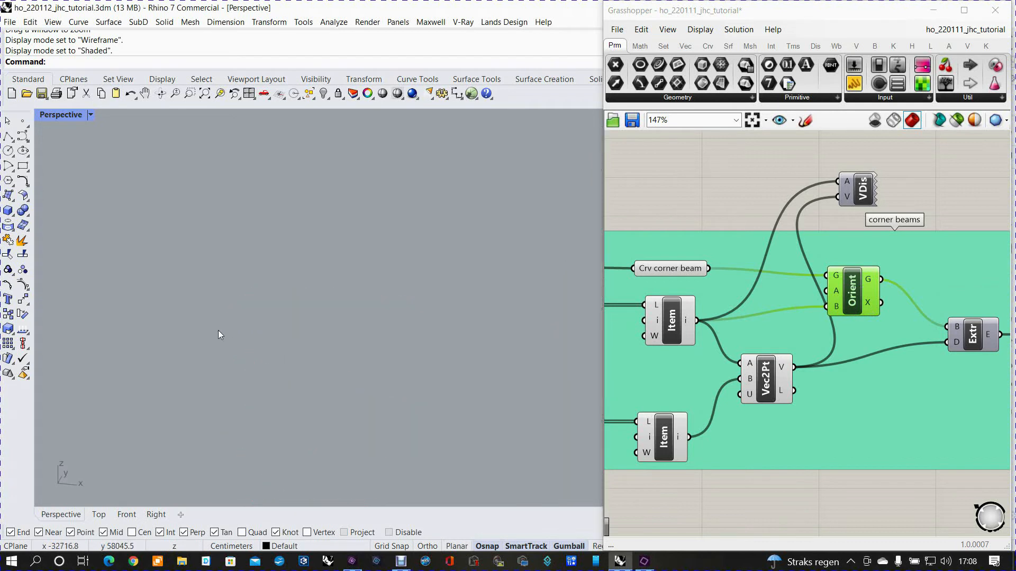
{"action": "scroll", "coordinate": [222, 329], "scroll_direction": "down", "scroll_amount": 1}
{"action": "scroll", "coordinate": [223, 329], "scroll_direction": "up", "scroll_amount": 1}
{"action": "scroll", "coordinate": [223, 330], "scroll_direction": "down", "scroll_amount": 1}
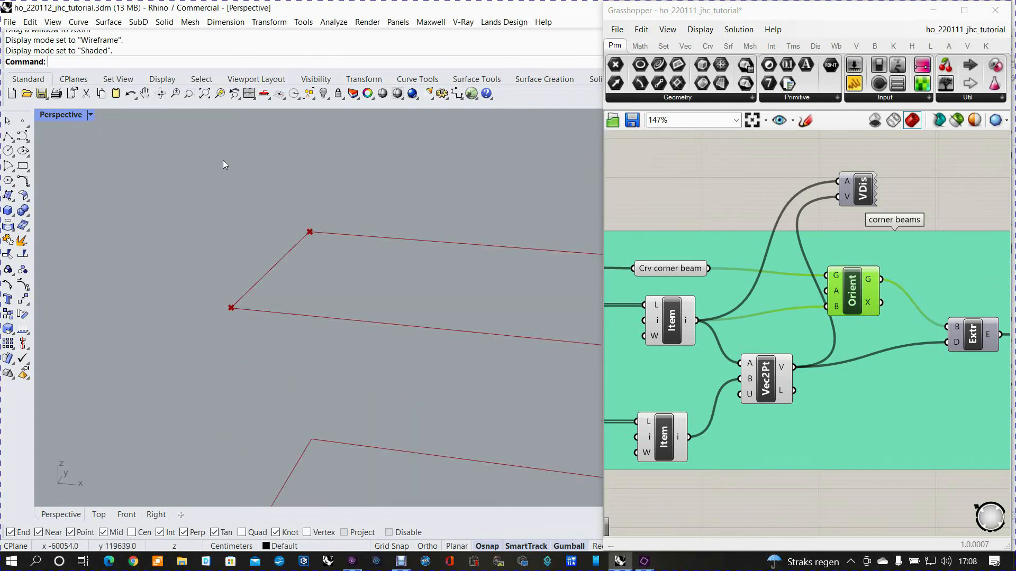
{"action": "left_click", "coordinate": [174, 93]}
{"action": "mouse_move", "coordinate": [256, 285]}
{"action": "left_mouse_down"}
{"action": "mouse_move", "coordinate": [254, 296]}
{"action": "mouse_move", "coordinate": [254, 276]}
{"action": "mouse_move", "coordinate": [256, 286]}
{"action": "left_mouse_up"}
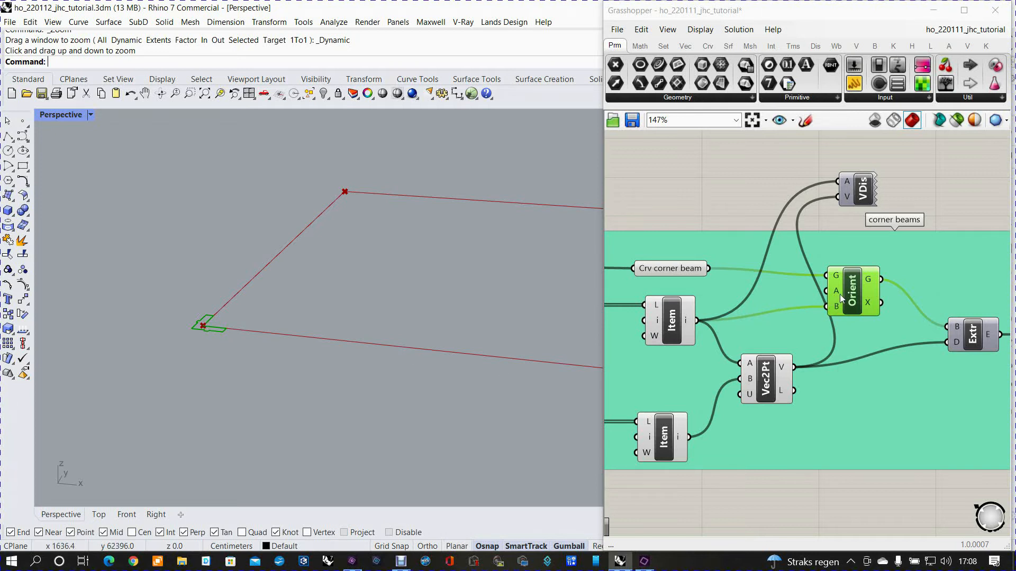
{"action": "mouse_move", "coordinate": [835, 289]}
{"action": "mouse_move", "coordinate": [836, 306]}
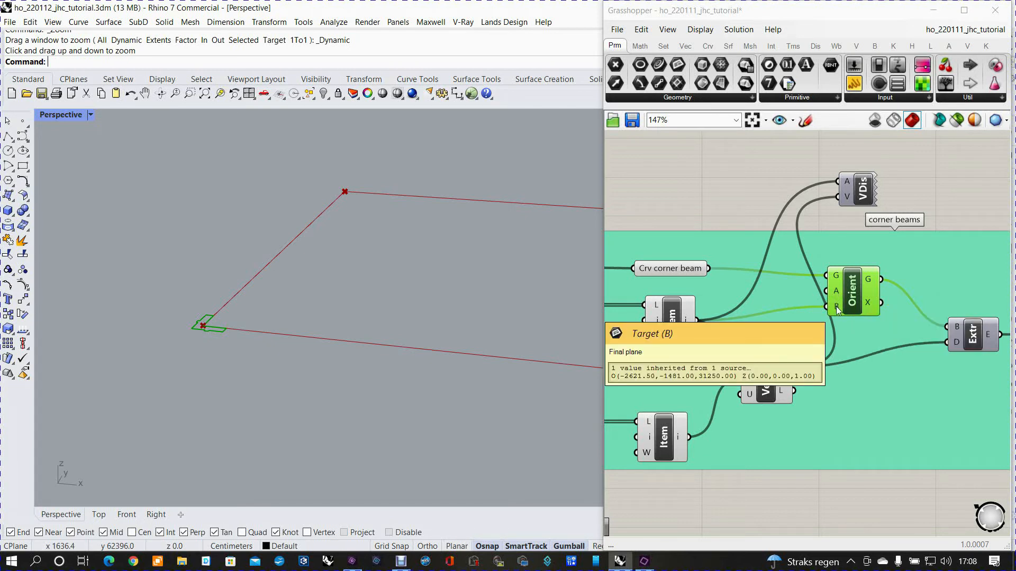
{"action": "left_click", "coordinate": [672, 313]}
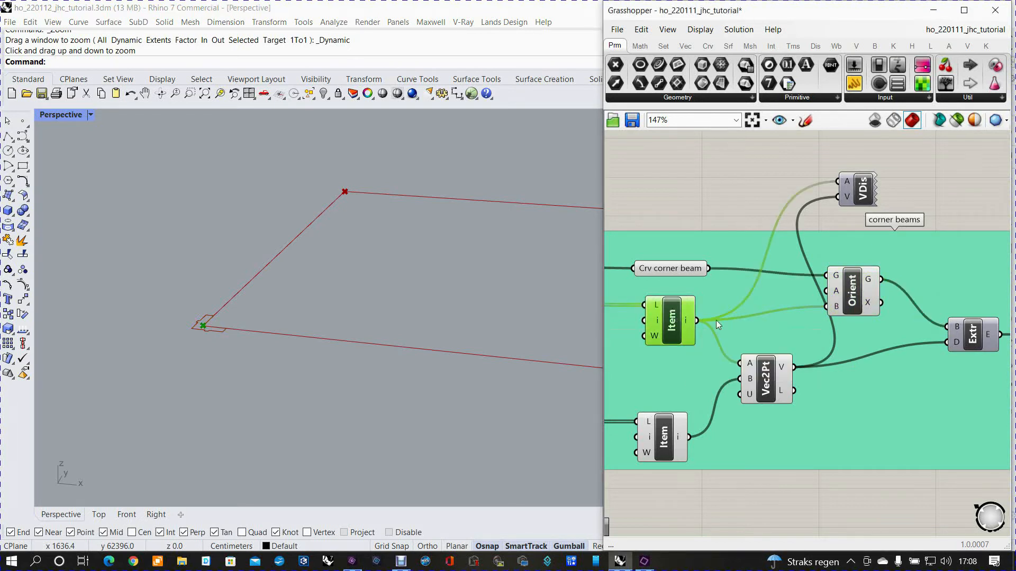
- Turn on the preview of the VDis component and examine the vector between the uppermost and lowest corner points
{"action": "left_click", "coordinate": [848, 192]}
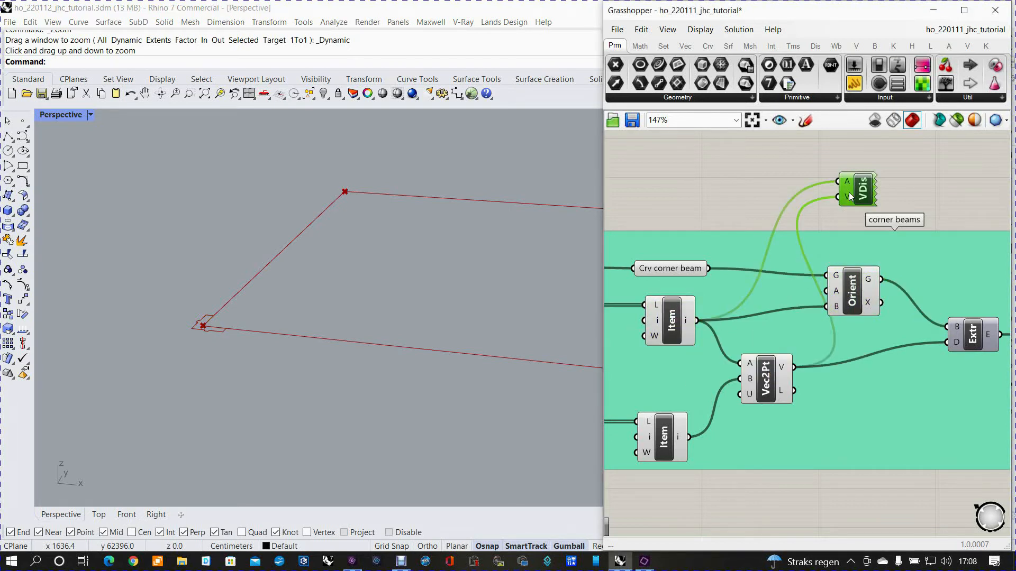
{"action": "right_click", "coordinate": [849, 191]}
{"action": "mouse_move", "coordinate": [878, 232]}
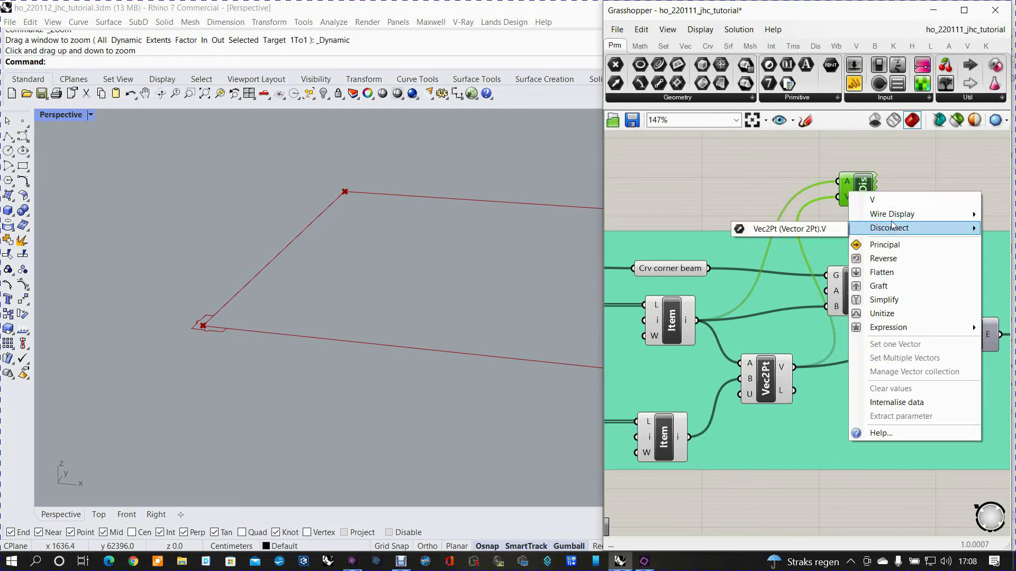
{"action": "right_click", "coordinate": [872, 202]}
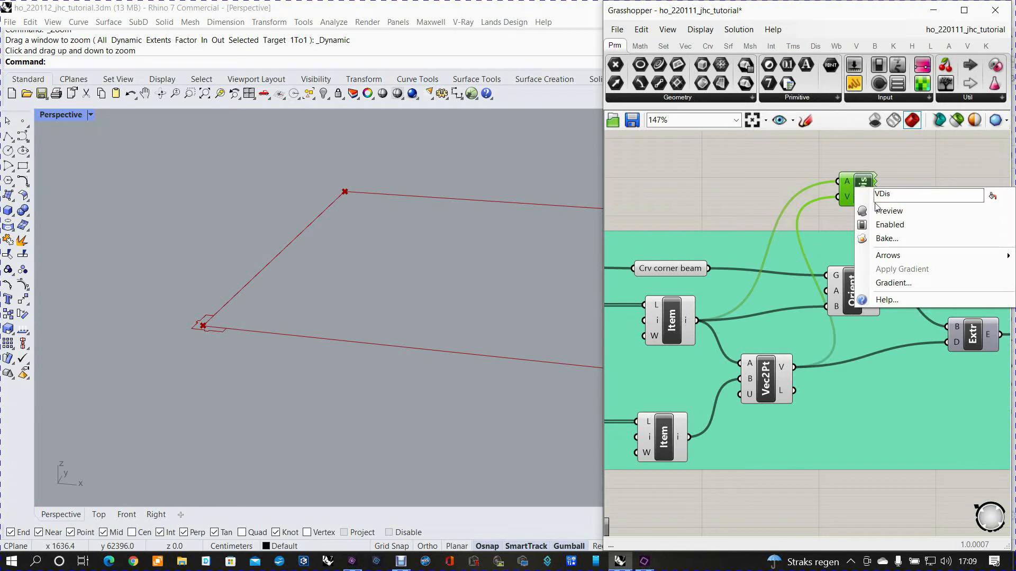
{"action": "left_click", "coordinate": [888, 210]}
{"action": "scroll", "coordinate": [427, 333], "scroll_direction": "down", "scroll_amount": 4}
{"action": "scroll", "coordinate": [423, 334], "scroll_direction": "down", "scroll_amount": 5}
{"action": "right_click_drag", "start_coordinate": [427, 337], "coordinate": [329, 306]}
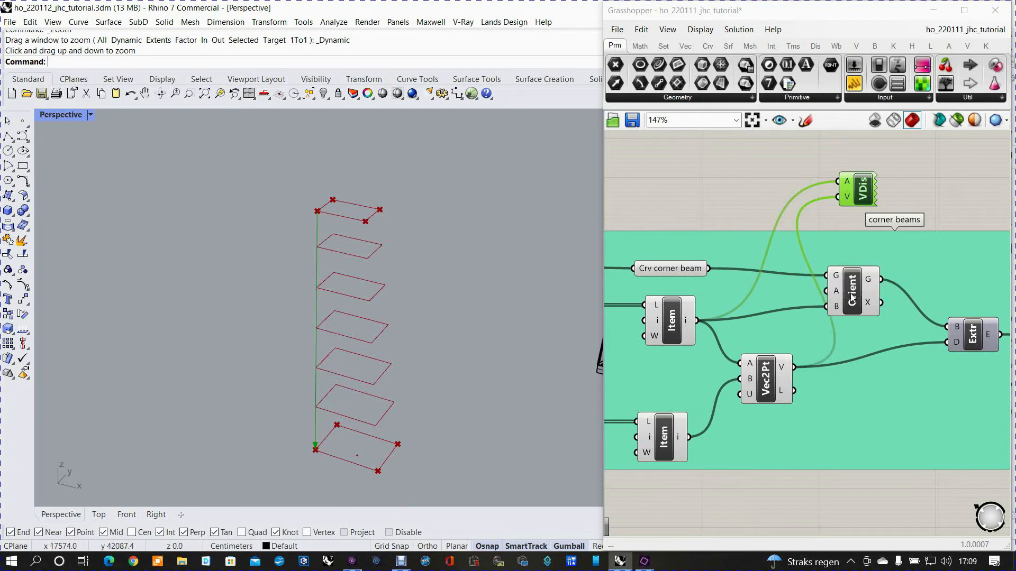
- Turn on the preview of the Extr component that extrudes the oriented profile along the corner vector
{"action": "right_click_drag", "start_coordinate": [916, 325], "coordinate": [836, 288]}
{"action": "left_click", "coordinate": [893, 300]}
{"action": "right_click", "coordinate": [894, 301]}
{"action": "left_click", "coordinate": [899, 324]}
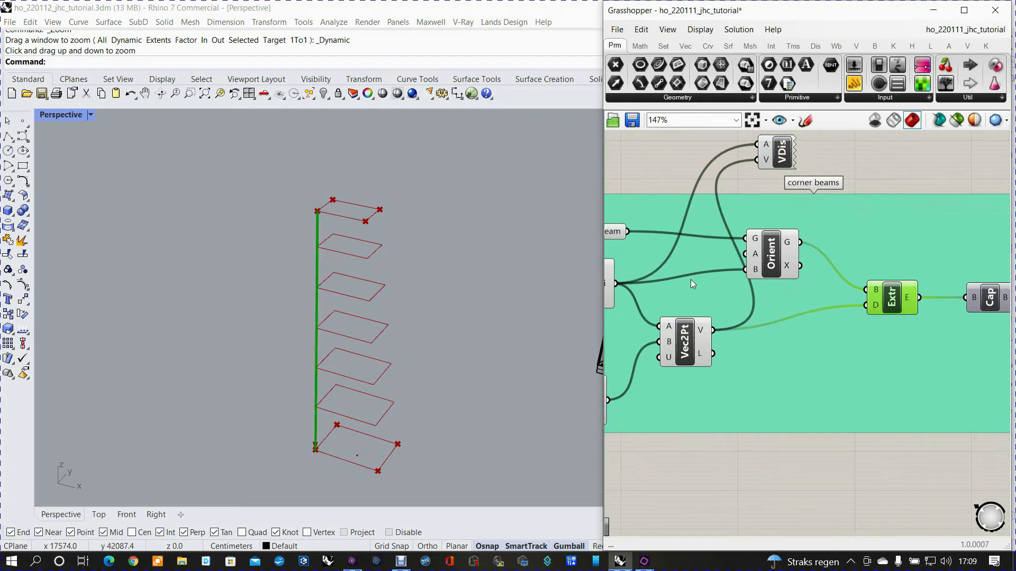
- Turn on the preview of the Cap component that closes the extruded corner beam
{"action": "scroll", "coordinate": [317, 212], "scroll_direction": "up", "scroll_amount": 10}
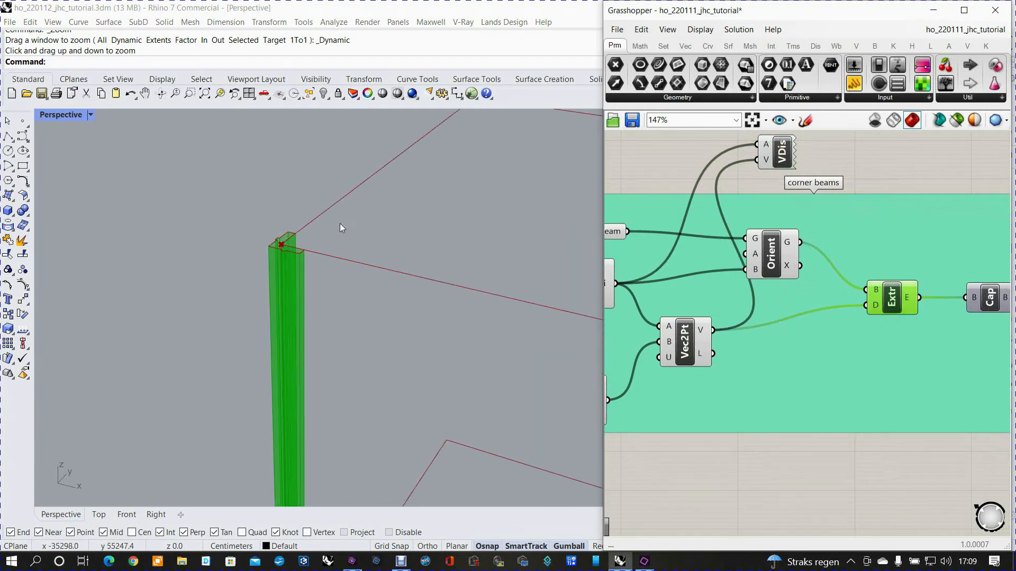
{"action": "scroll", "coordinate": [340, 224], "scroll_direction": "down", "scroll_amount": 10}
{"action": "right_click_drag", "start_coordinate": [914, 307], "coordinate": [759, 273]}
{"action": "left_click", "coordinate": [829, 266]}
{"action": "right_click", "coordinate": [829, 267]}
{"action": "left_click", "coordinate": [848, 296]}
- Turn on the preview of the first Mirror component, which mirrors the capped corner beam
{"action": "right_click_drag", "start_coordinate": [906, 300], "coordinate": [752, 284]}
{"action": "left_click", "coordinate": [792, 255]}
{"action": "right_click", "coordinate": [797, 255]}
{"action": "left_click", "coordinate": [809, 283]}
- Turn on the preview of the second Mirror component, which mirrors the corner beams across the XZ plane
{"action": "right_click_drag", "start_coordinate": [843, 258], "coordinate": [763, 288]}
{"action": "left_click", "coordinate": [839, 217]}
{"action": "right_click", "coordinate": [842, 216]}
{"action": "left_click", "coordinate": [859, 227]}
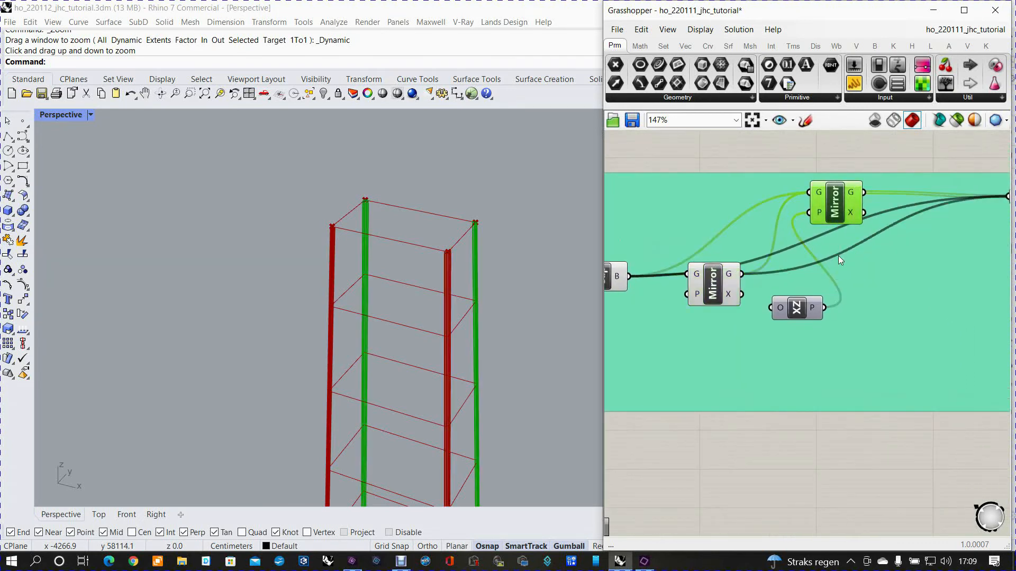
{"action": "scroll", "coordinate": [839, 262], "scroll_direction": "down", "scroll_amount": 2}
{"action": "right_click_drag", "start_coordinate": [840, 269], "coordinate": [729, 279]}
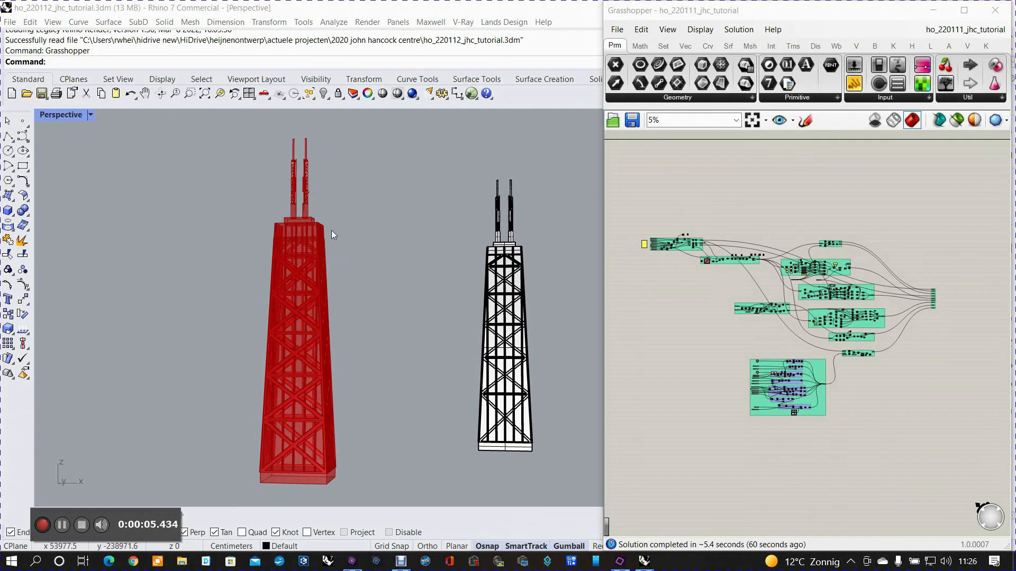
- Bake the Brep diagonal beams parameter from the output group onto the beams layer under john hancock centre
{"action": "mouse_move", "coordinate": [443, 310]}
{"action": "right_mouse_down"}
{"action": "mouse_move", "coordinate": [420, 311]}
{"action": "mouse_move", "coordinate": [429, 299]}
{"action": "right_mouse_up"}
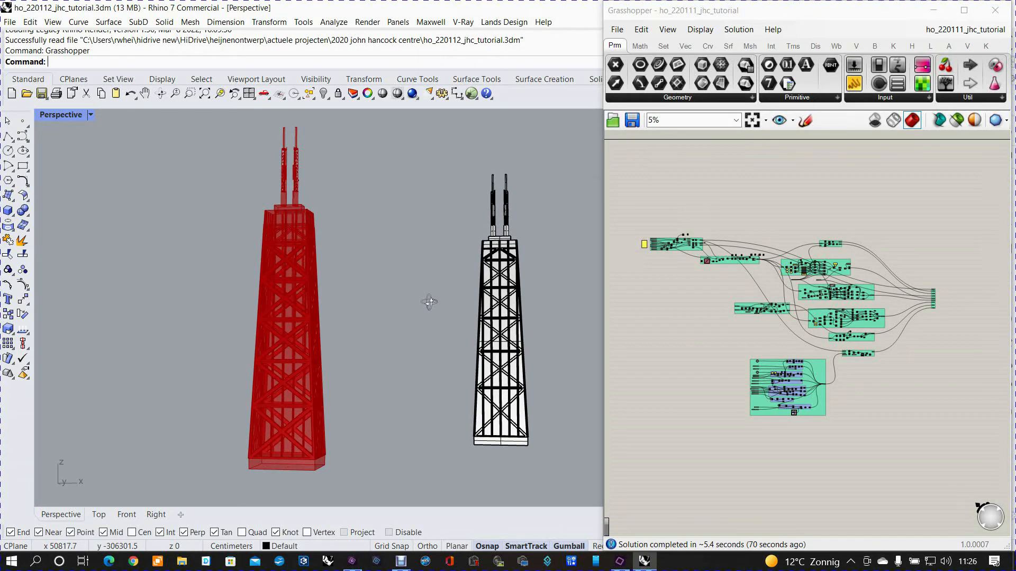
{"action": "mouse_move", "coordinate": [383, 303]}
{"action": "right_mouse_down", "text": "shift"}
{"action": "mouse_move", "coordinate": [391, 301]}
{"action": "mouse_move", "coordinate": [365, 297]}
{"action": "right_mouse_up", "text": "shift"}
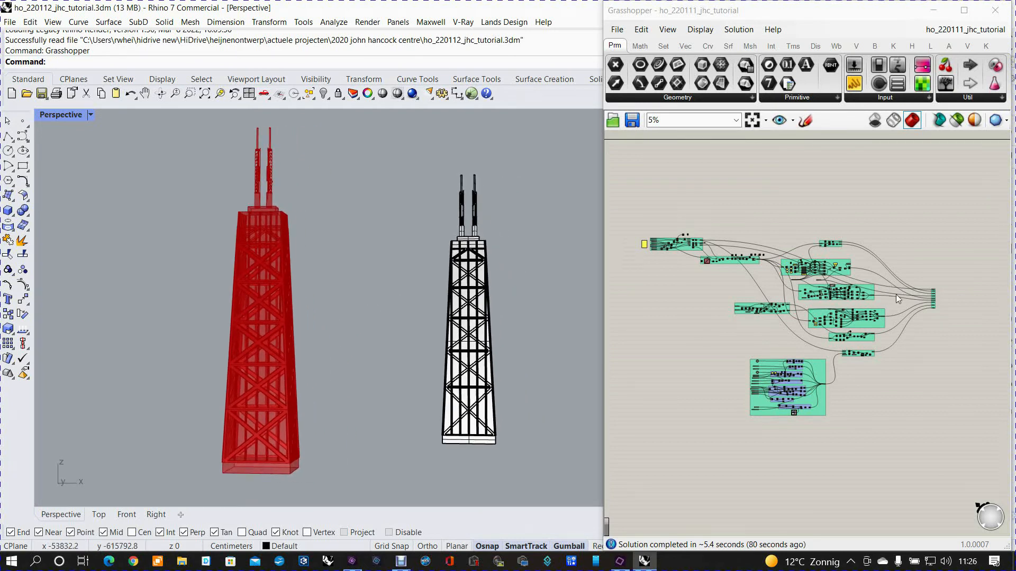
{"action": "scroll", "coordinate": [926, 310], "scroll_direction": "up", "scroll_amount": 5}
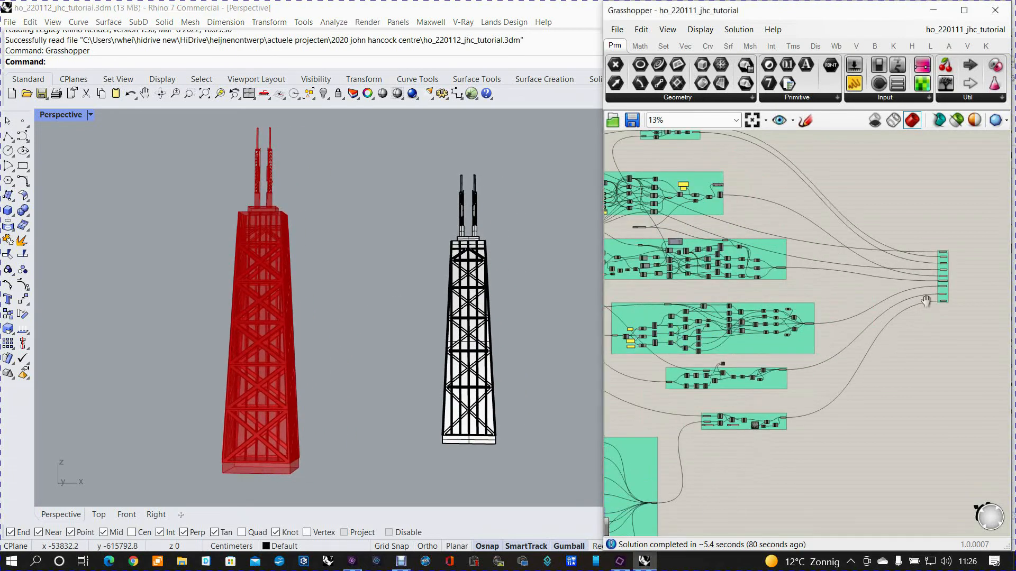
{"action": "right_click_drag", "start_coordinate": [925, 301], "coordinate": [842, 364]}
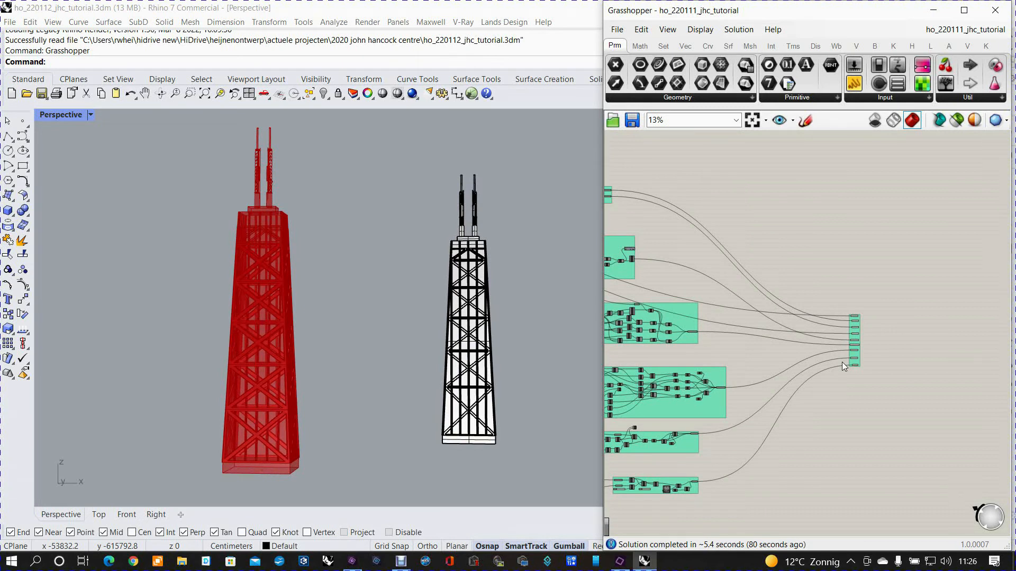
{"action": "scroll", "coordinate": [857, 333], "scroll_direction": "up", "scroll_amount": 8}
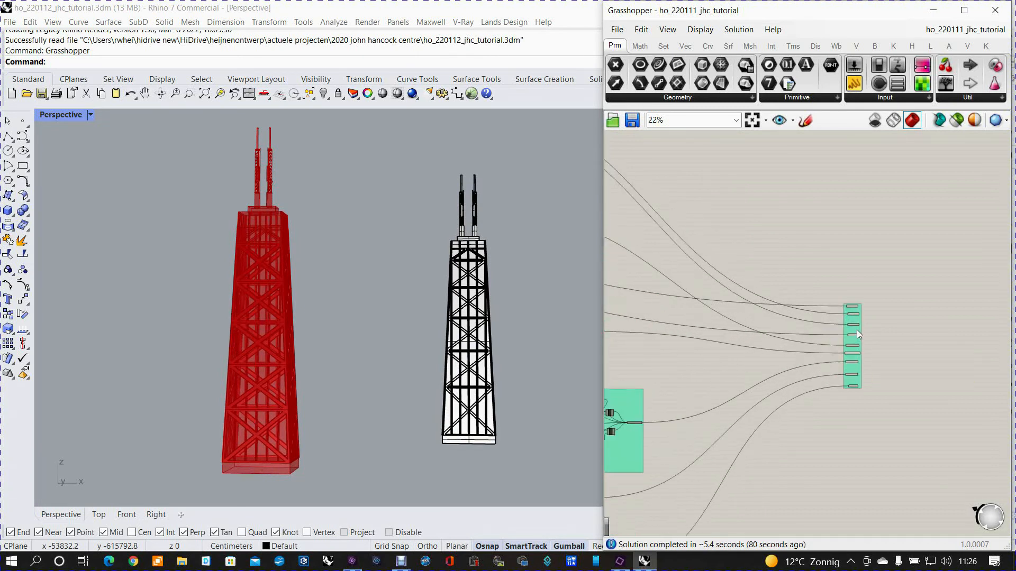
{"action": "scroll", "coordinate": [856, 319], "scroll_direction": "up", "scroll_amount": 2}
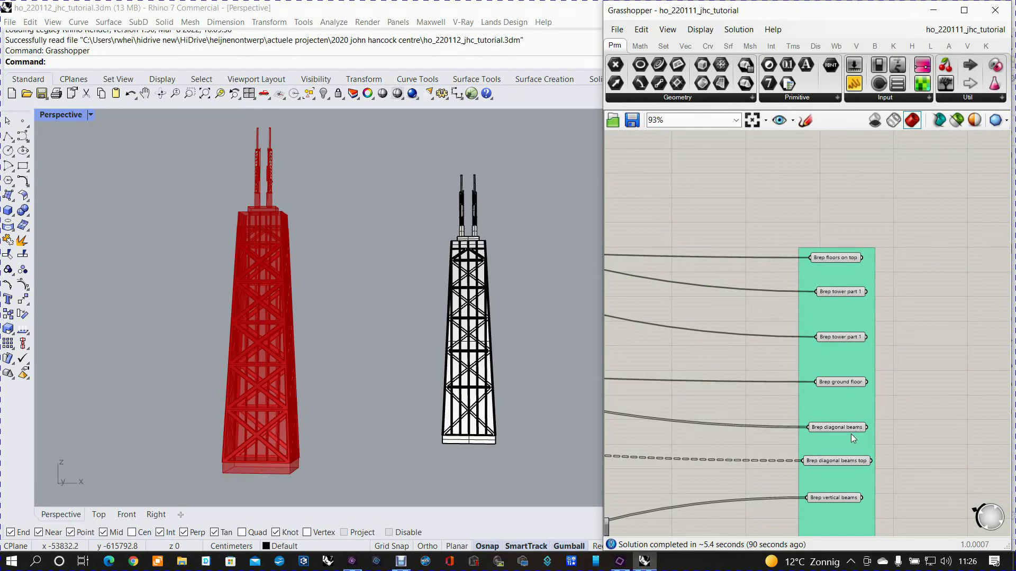
{"action": "left_click", "coordinate": [839, 427]}
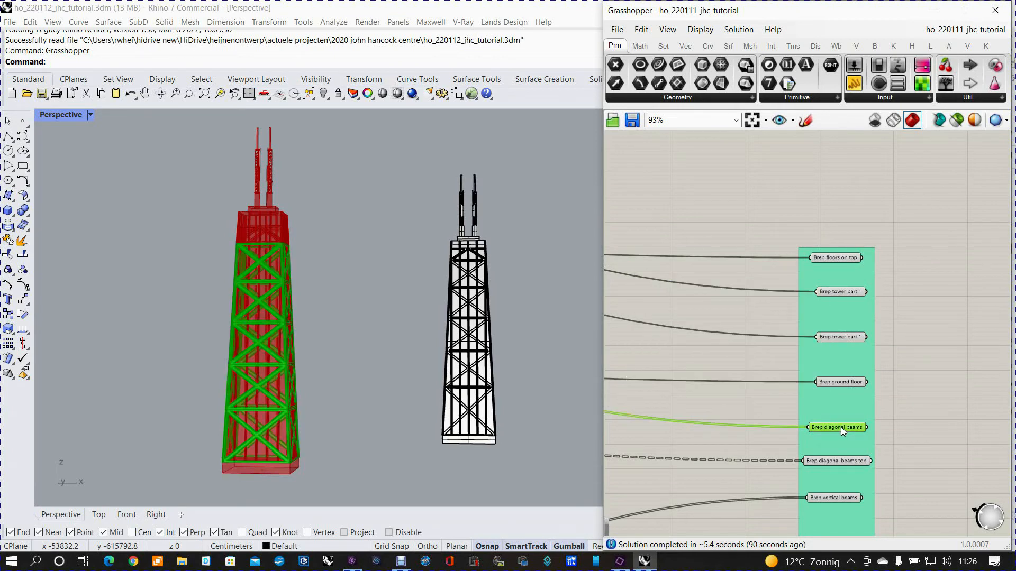
{"action": "right_click", "coordinate": [841, 429]}
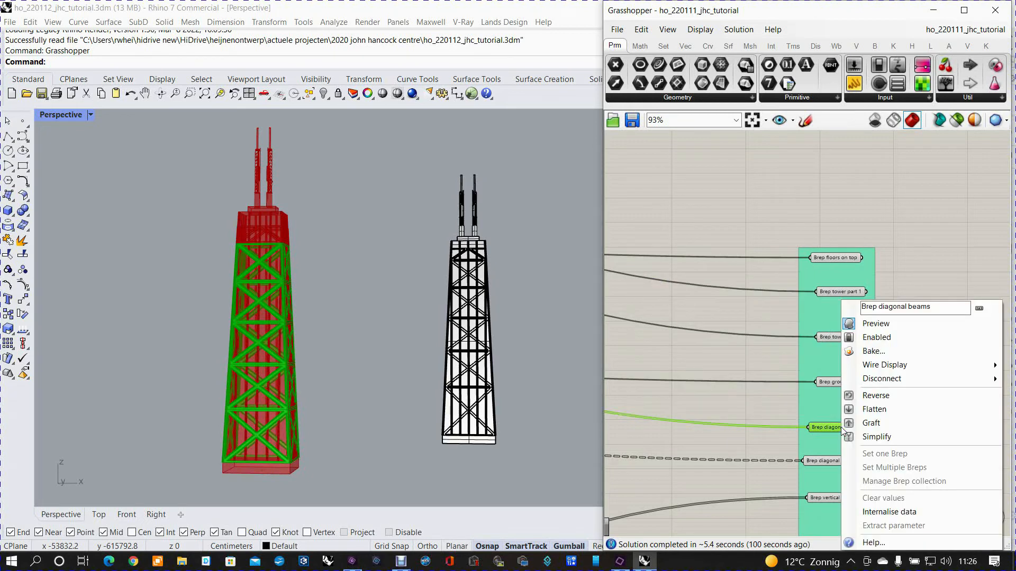
{"action": "left_click", "coordinate": [877, 352]}
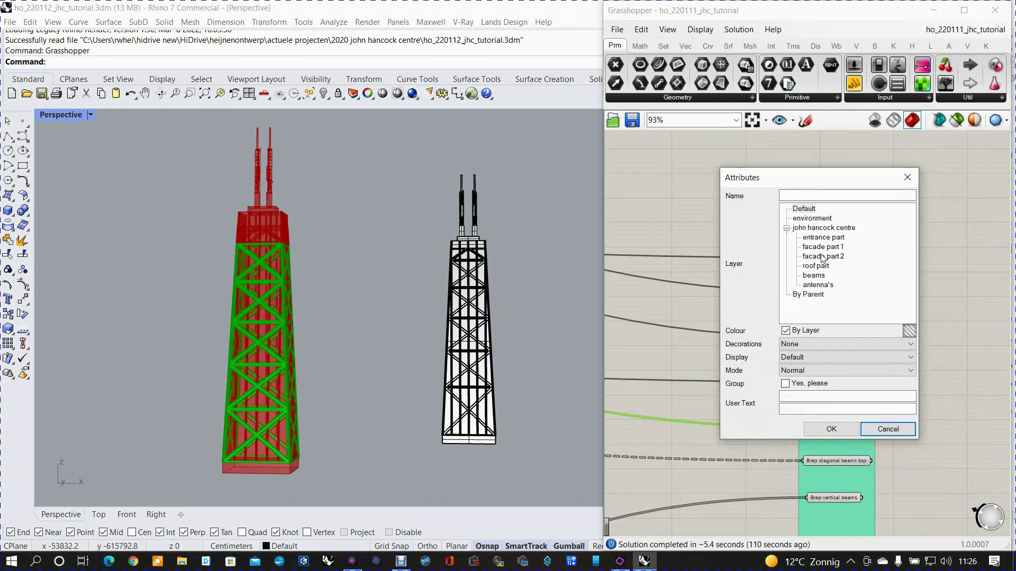
{"action": "left_click", "coordinate": [817, 276]}
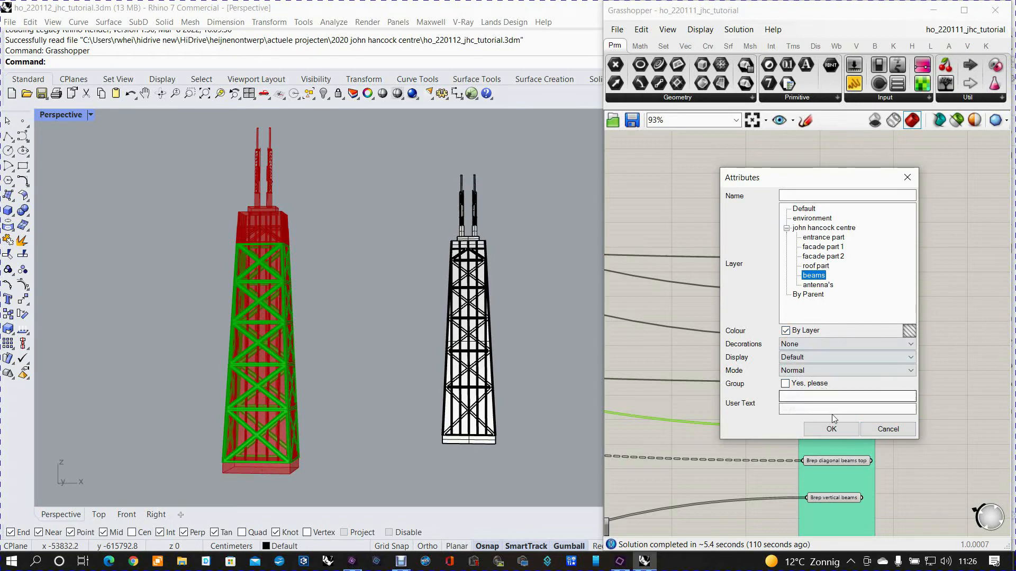
{"action": "left_click", "coordinate": [832, 429]}
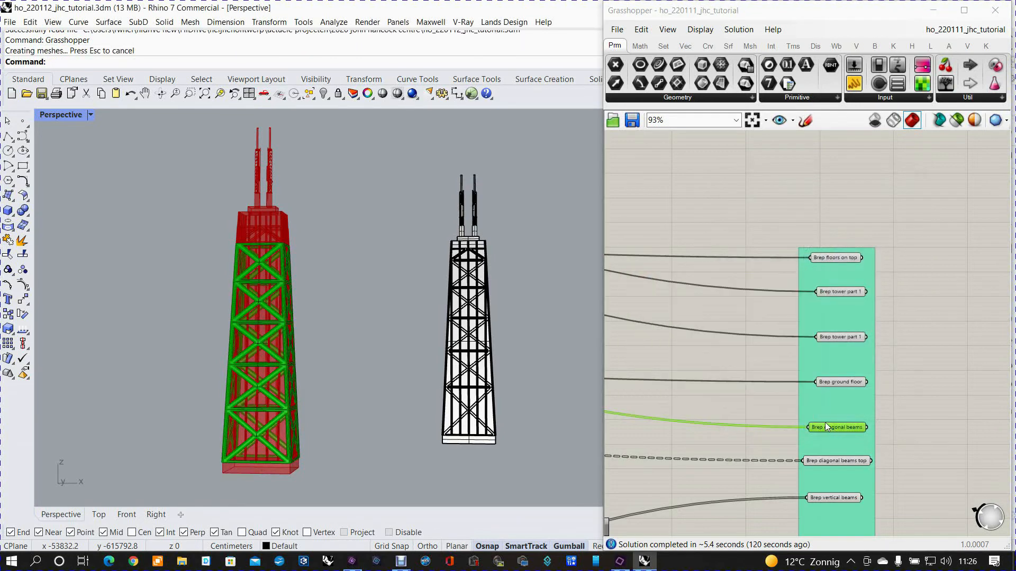
- Turn off all Grasshopper preview geometry and inspect the baked diagonal beams beside the finished tower
{"action": "left_click", "coordinate": [874, 120]}
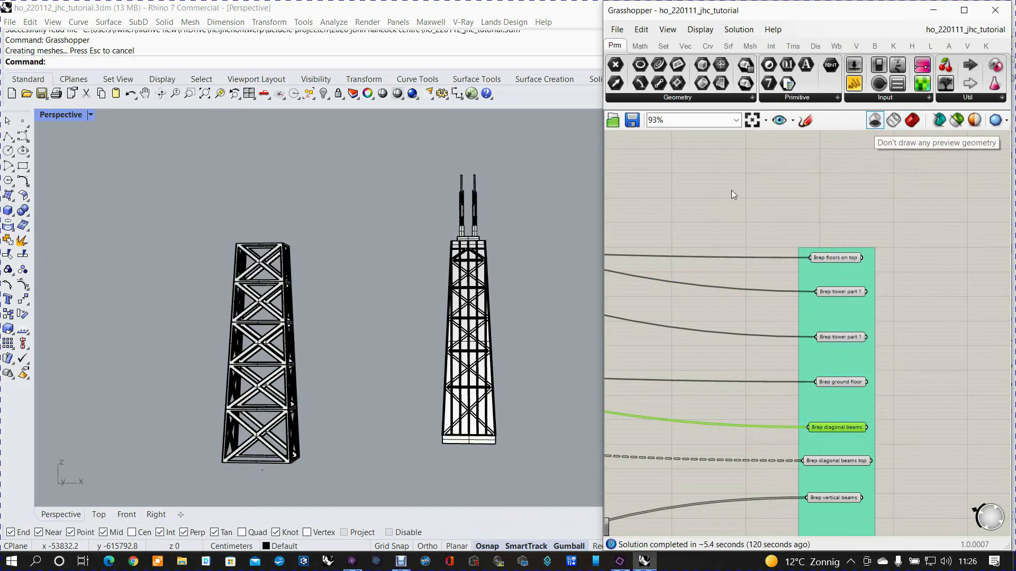
{"action": "mouse_move", "coordinate": [367, 275]}
{"action": "right_mouse_down"}
{"action": "mouse_move", "coordinate": [336, 285]}
{"action": "mouse_move", "coordinate": [350, 271]}
{"action": "right_mouse_up"}
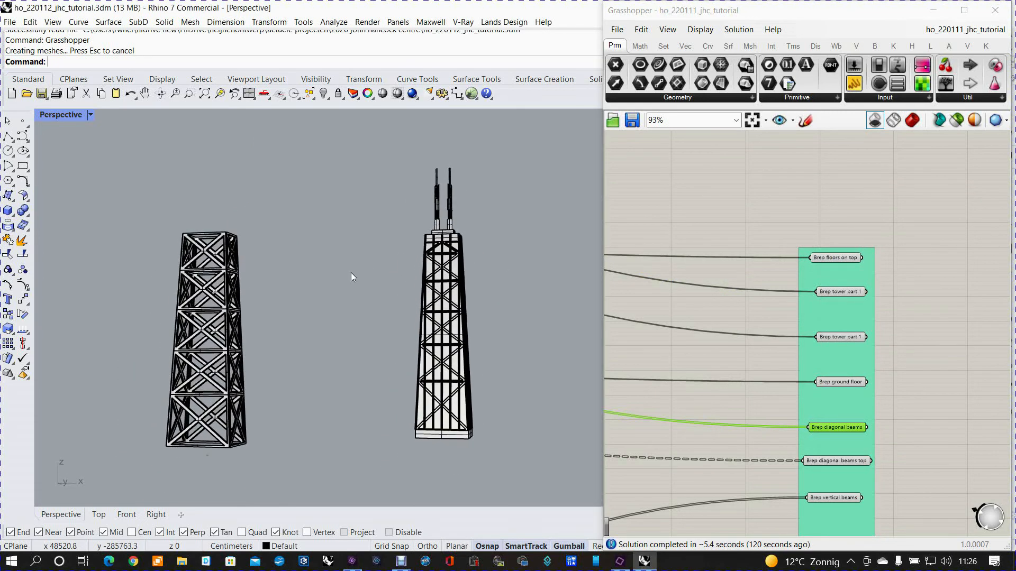
{"action": "scroll", "coordinate": [170, 326], "scroll_direction": "up", "scroll_amount": 5}
{"action": "scroll", "coordinate": [170, 326], "scroll_direction": "down", "scroll_amount": 8}
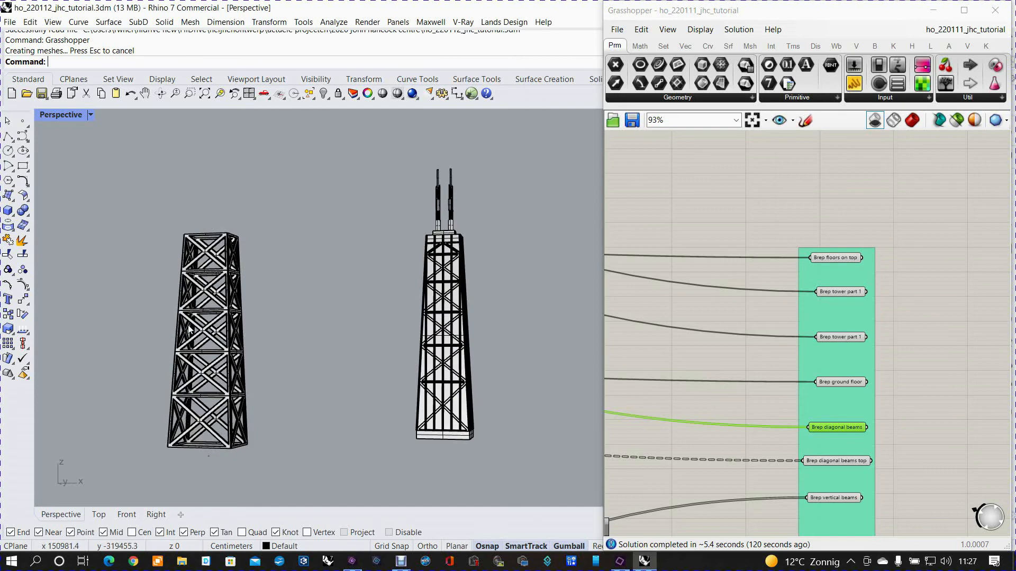
- Delete the baked diagonal beams from the Rhino model
{"action": "right_click_drag", "start_coordinate": [214, 316], "coordinate": [196, 299]}
{"action": "left_click_drag", "start_coordinate": [184, 285], "coordinate": [279, 450]}
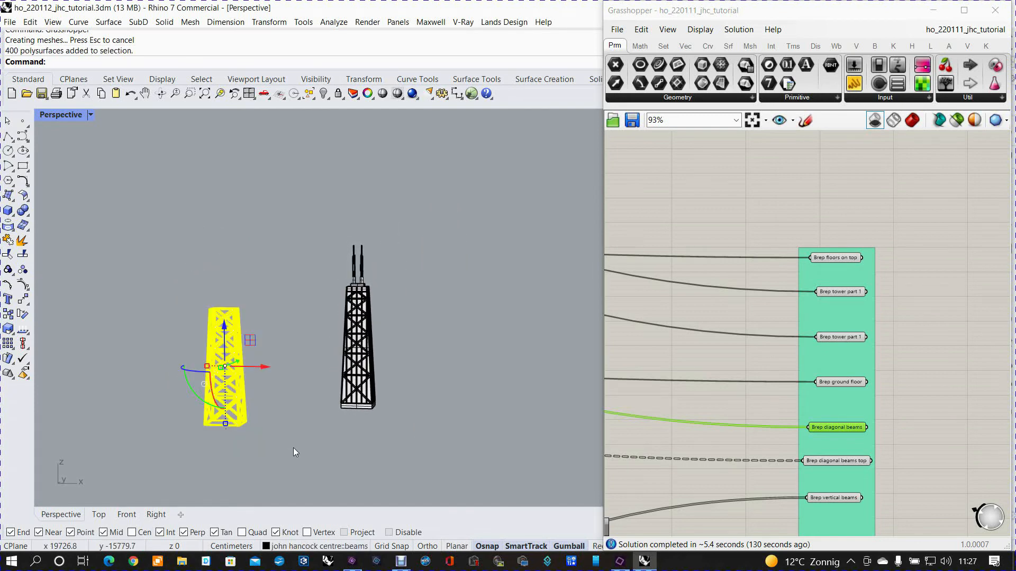
{"action": "key", "text": "Delete"}
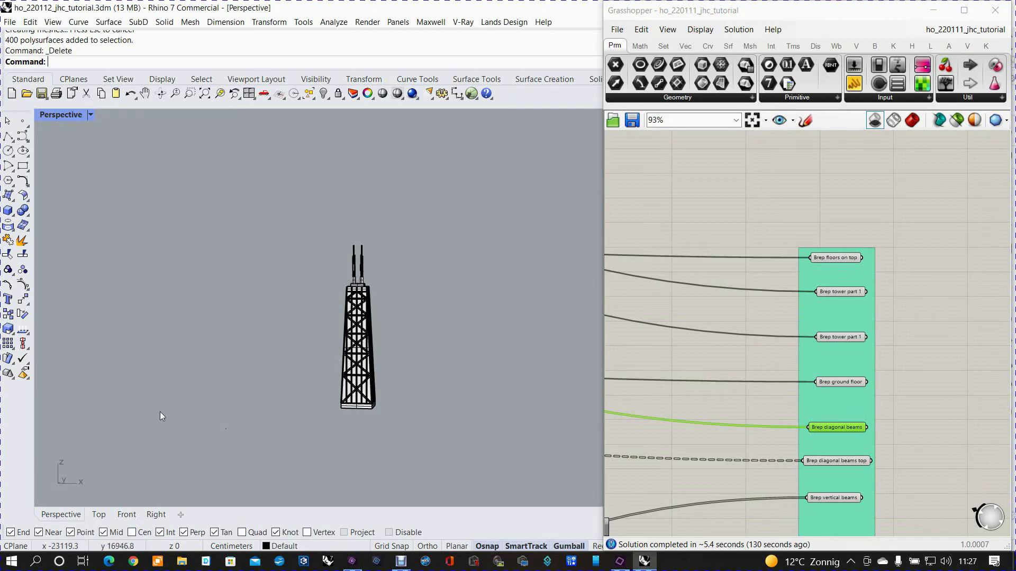
- Deselect the diagonal beams parameter, minimize the Grasshopper window, and frame the finished tower in the Perspective viewport
{"action": "scroll", "coordinate": [375, 362], "scroll_direction": "up", "scroll_amount": 5}
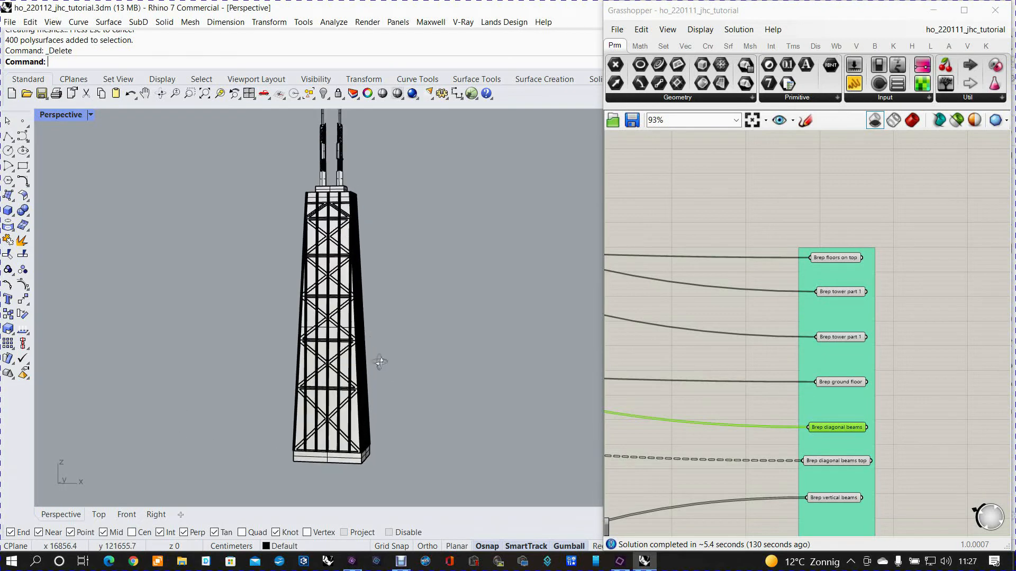
{"action": "mouse_move", "coordinate": [383, 351]}
{"action": "right_mouse_down"}
{"action": "mouse_move", "coordinate": [408, 371]}
{"action": "mouse_move", "coordinate": [389, 364]}
{"action": "right_mouse_up"}
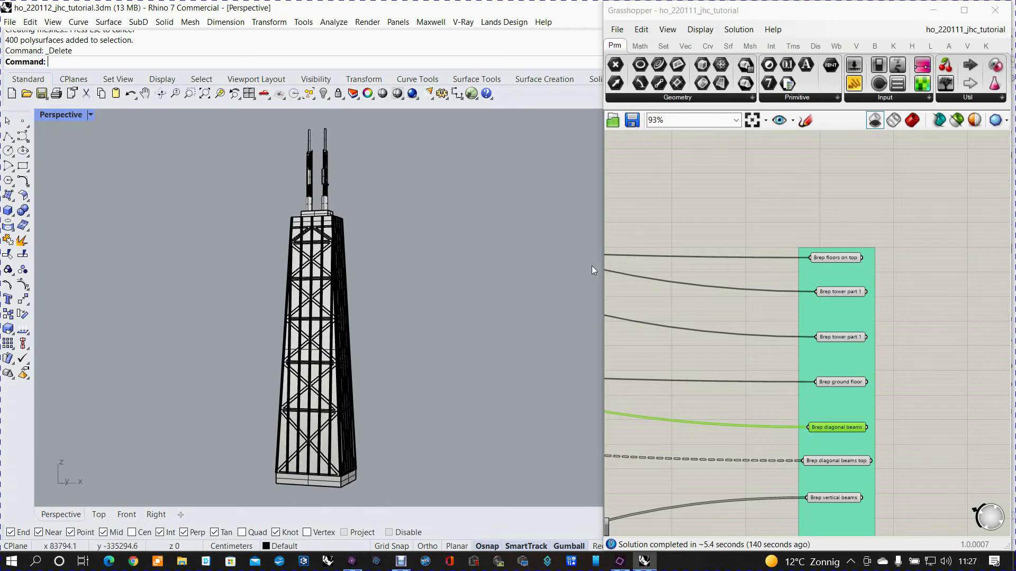
{"action": "left_click", "coordinate": [746, 196]}
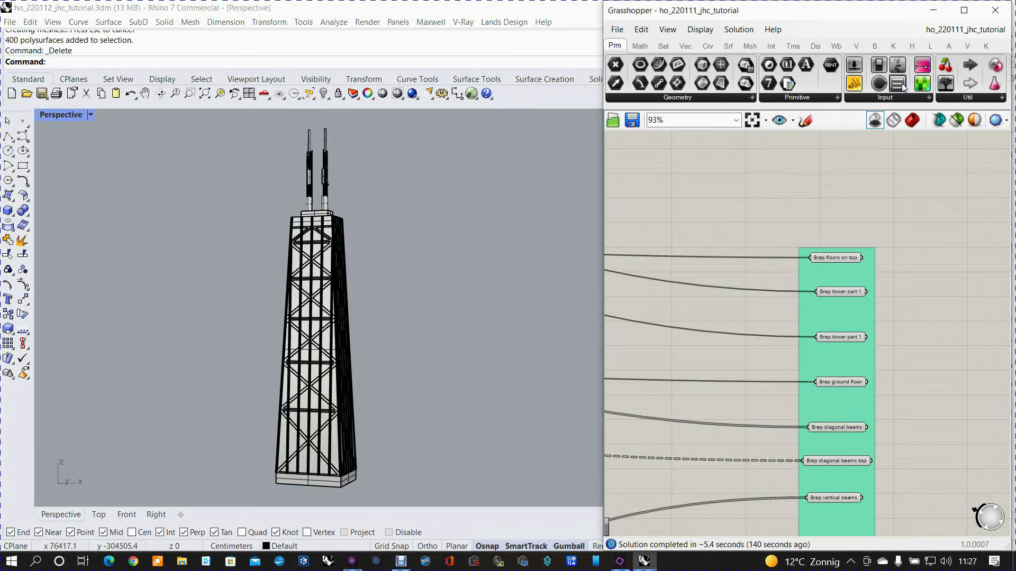
{"action": "left_click", "coordinate": [935, 14]}
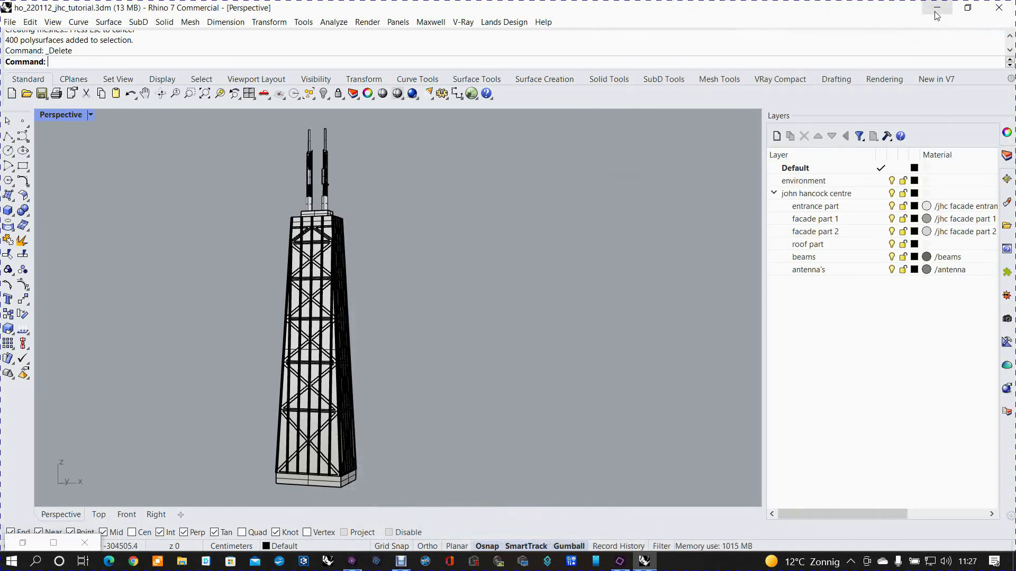
{"action": "mouse_move", "coordinate": [575, 308]}
{"action": "right_mouse_down", "text": "shift"}
{"action": "mouse_move", "coordinate": [588, 302]}
{"action": "mouse_move", "coordinate": [565, 321]}
{"action": "right_mouse_up", "text": "shift"}
{"action": "right_click_drag", "start_coordinate": [458, 297], "coordinate": [492, 291], "text": "shift"}
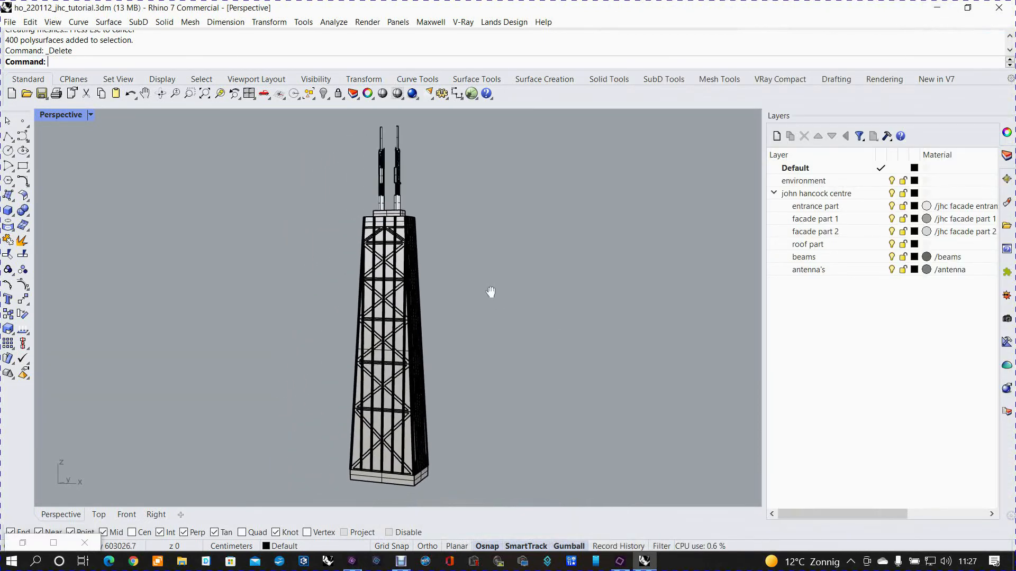
- Show the VRay Compact tools and set the Perspective viewport's display mode to V-Ray Interactive
{"action": "left_click", "coordinate": [774, 80]}
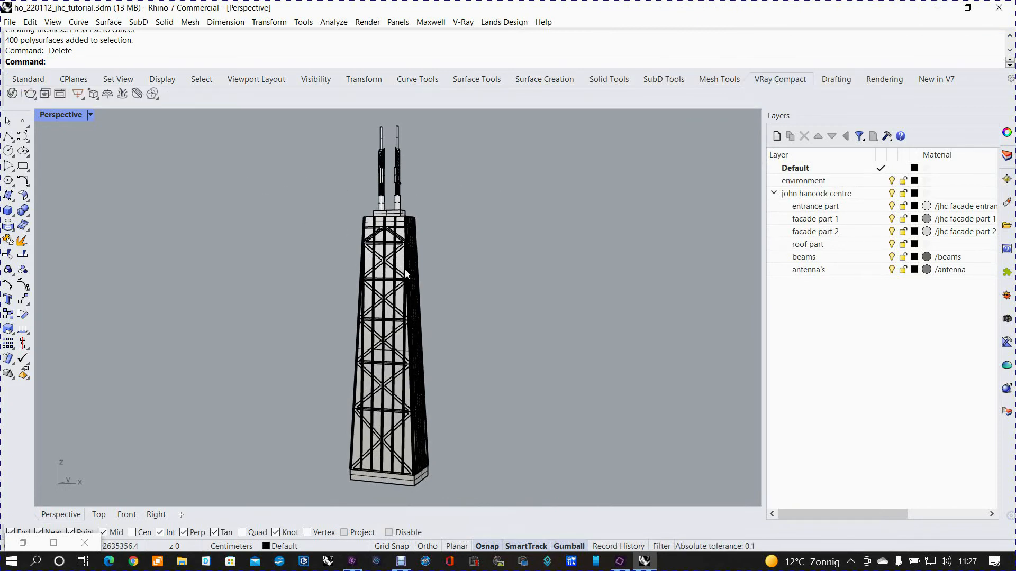
{"action": "scroll", "coordinate": [412, 278], "scroll_direction": "up", "scroll_amount": 3}
{"action": "right_click_drag", "start_coordinate": [464, 284], "coordinate": [465, 289]}
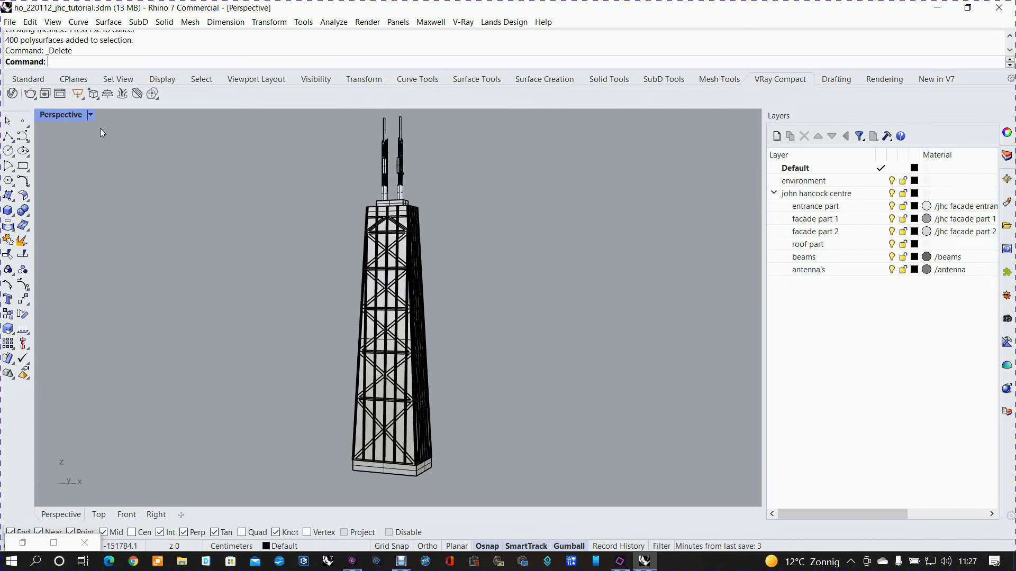
{"action": "left_click", "coordinate": [91, 114]}
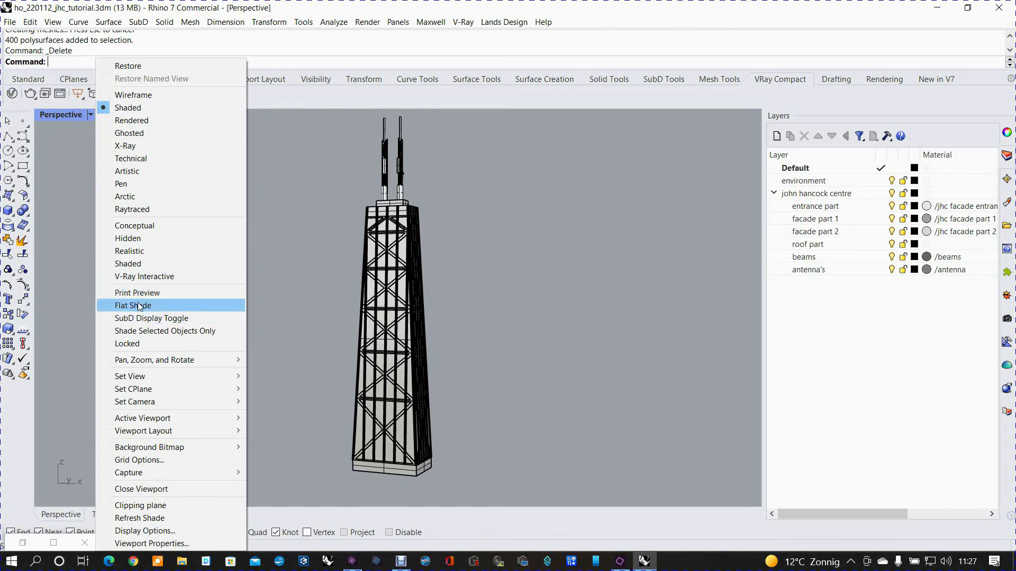
{"action": "left_click", "coordinate": [135, 277]}
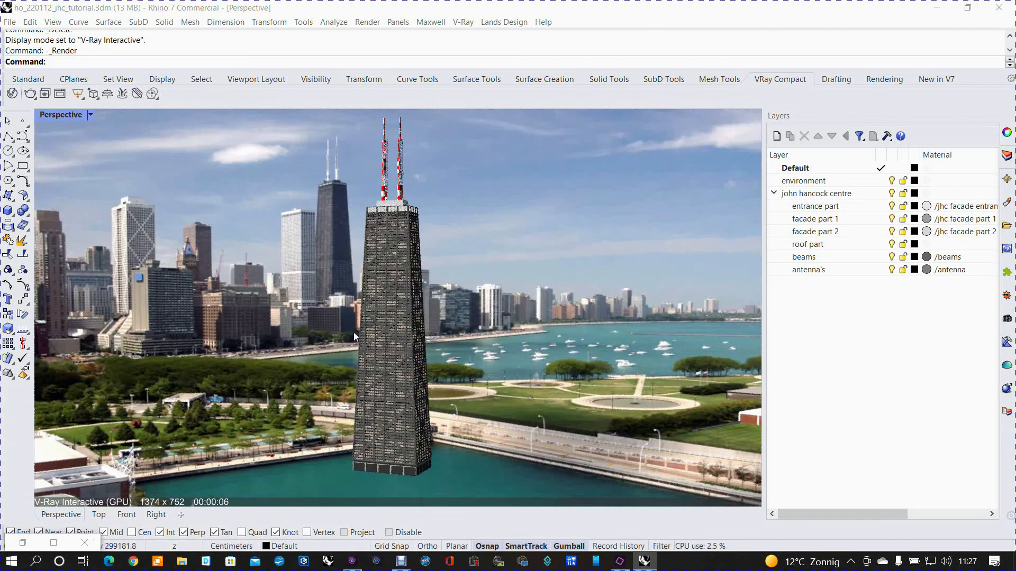
- Examine the tower's rendered facade, diagonal beams and antennas up close and against the city background
{"action": "scroll", "coordinate": [408, 328], "scroll_direction": "up", "scroll_amount": 4}
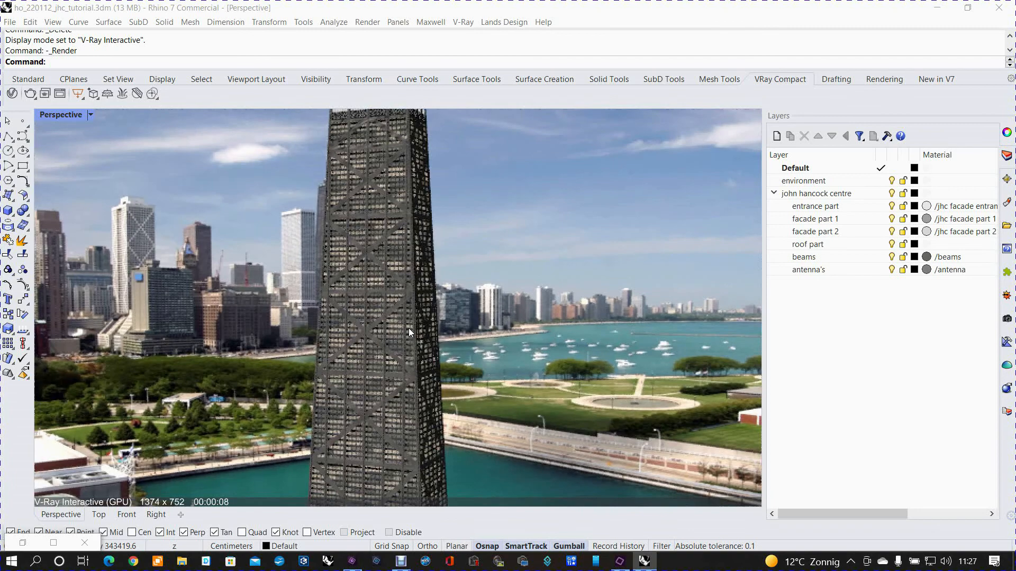
{"action": "scroll", "coordinate": [409, 328], "scroll_direction": "down", "scroll_amount": 3}
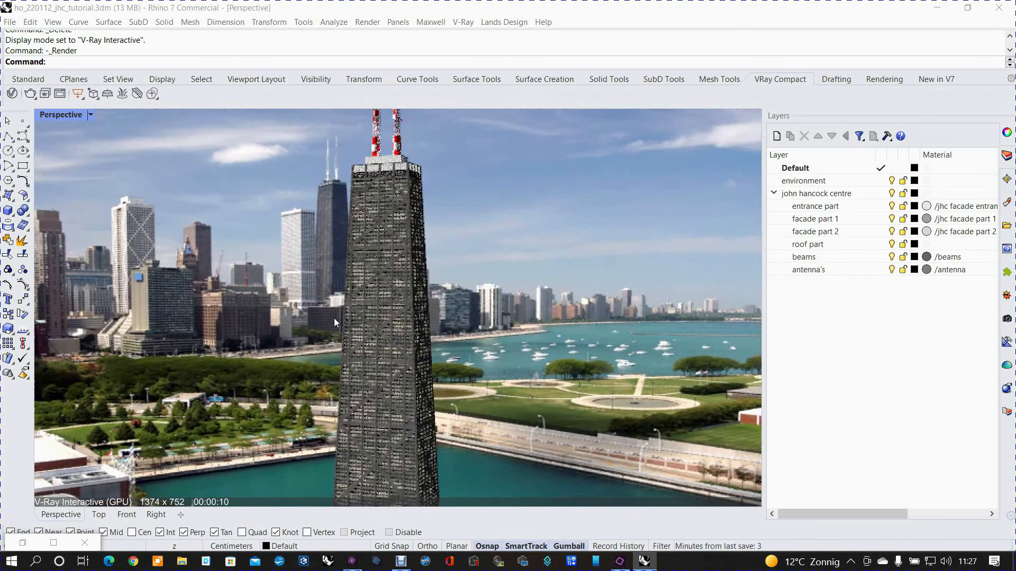
{"action": "scroll", "coordinate": [332, 351], "scroll_direction": "up", "scroll_amount": 3}
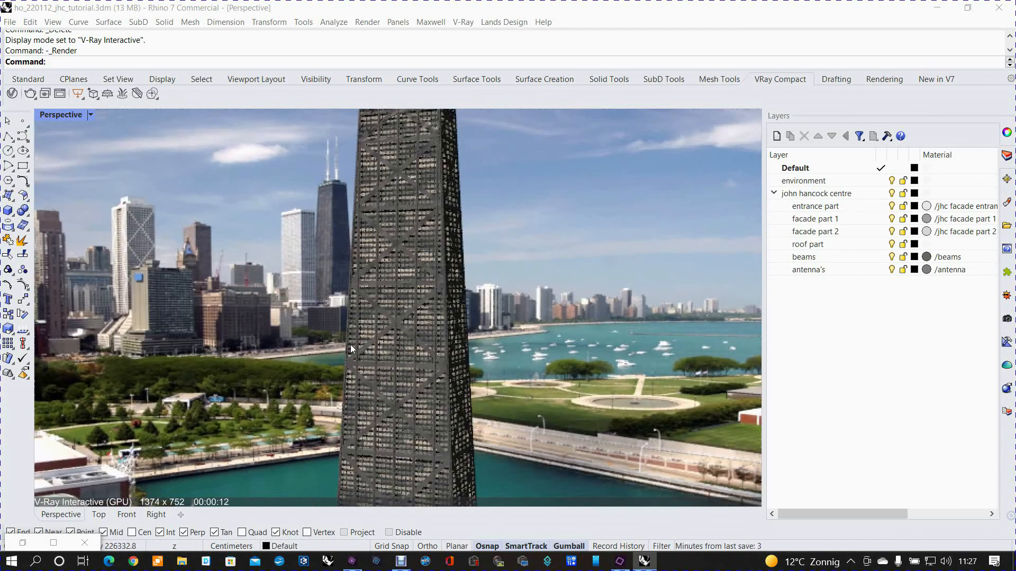
{"action": "scroll", "coordinate": [350, 344], "scroll_direction": "up", "scroll_amount": 1}
{"action": "scroll", "coordinate": [396, 357], "scroll_direction": "up", "scroll_amount": 4}
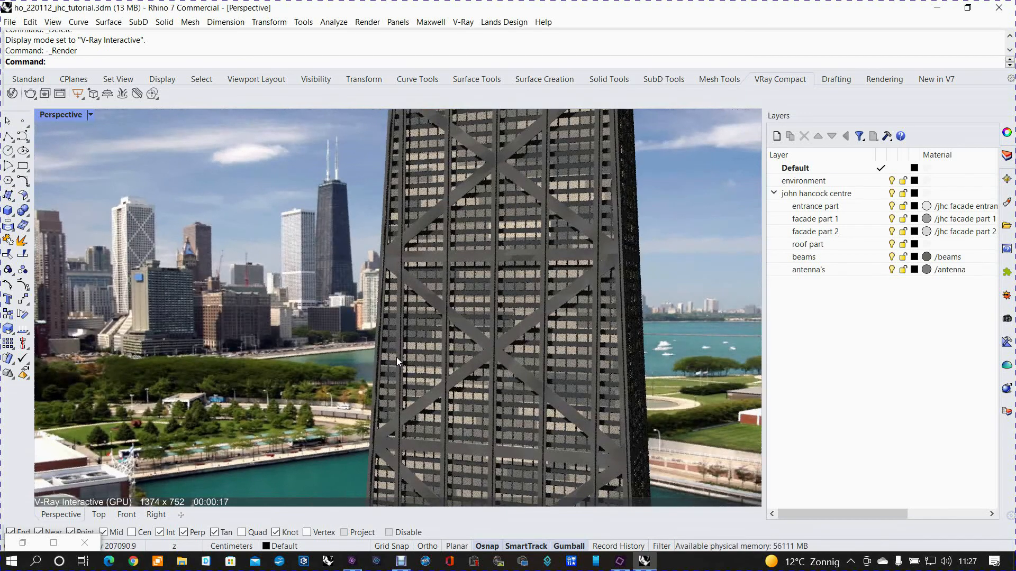
{"action": "scroll", "coordinate": [396, 357], "scroll_direction": "down", "scroll_amount": 5}
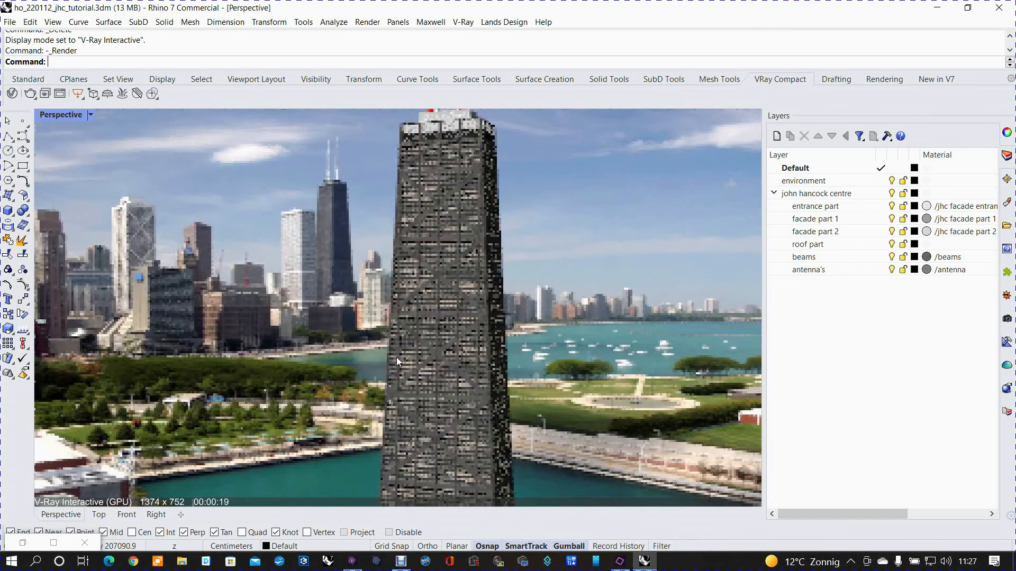
{"action": "scroll", "coordinate": [395, 357], "scroll_direction": "down", "scroll_amount": 3}
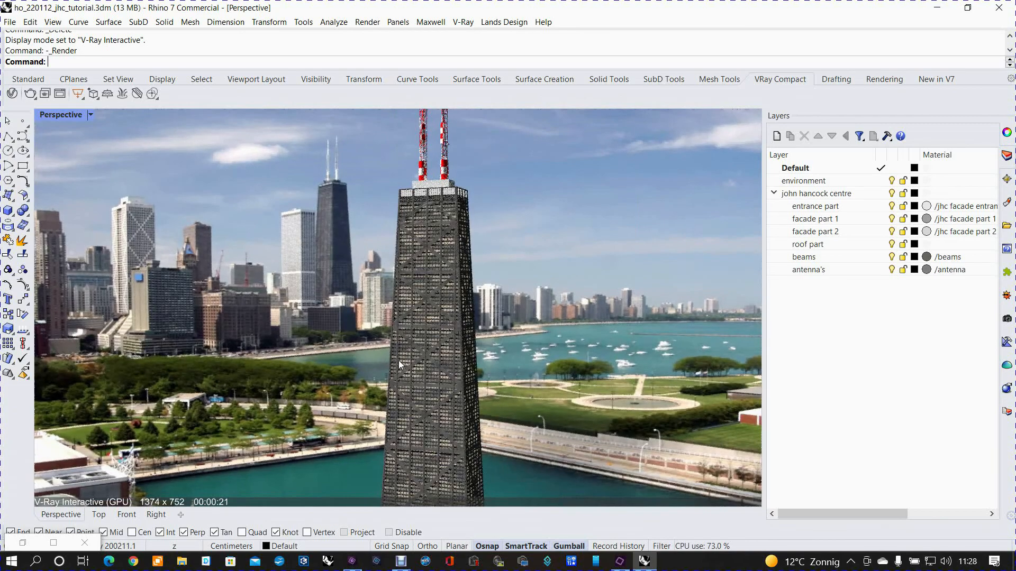
{"action": "right_click_drag", "start_coordinate": [395, 368], "coordinate": [429, 352]}
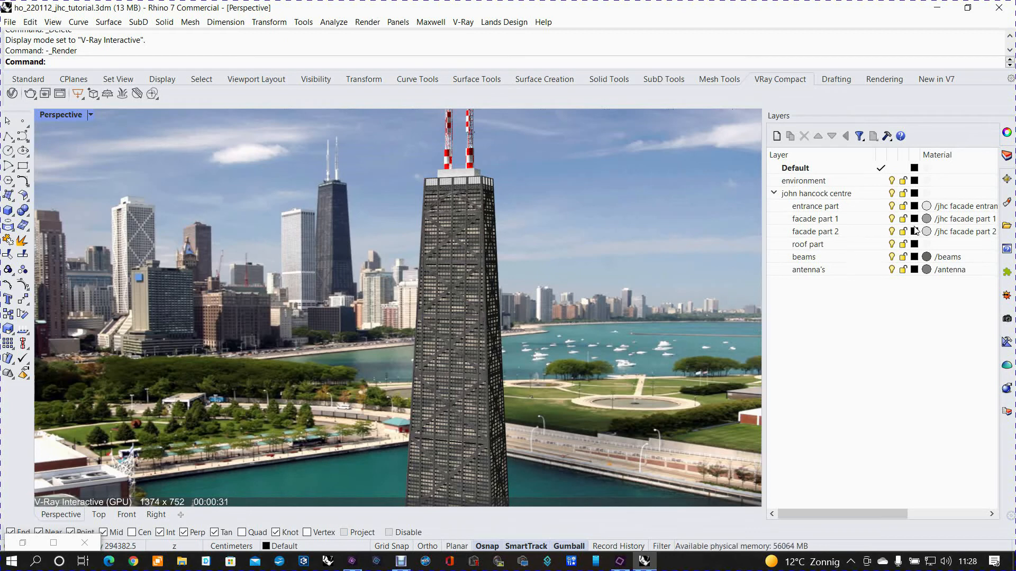
- Toggle the visibility of the facade part 1 and facade part 2 layers
{"action": "left_click", "coordinate": [892, 220]}
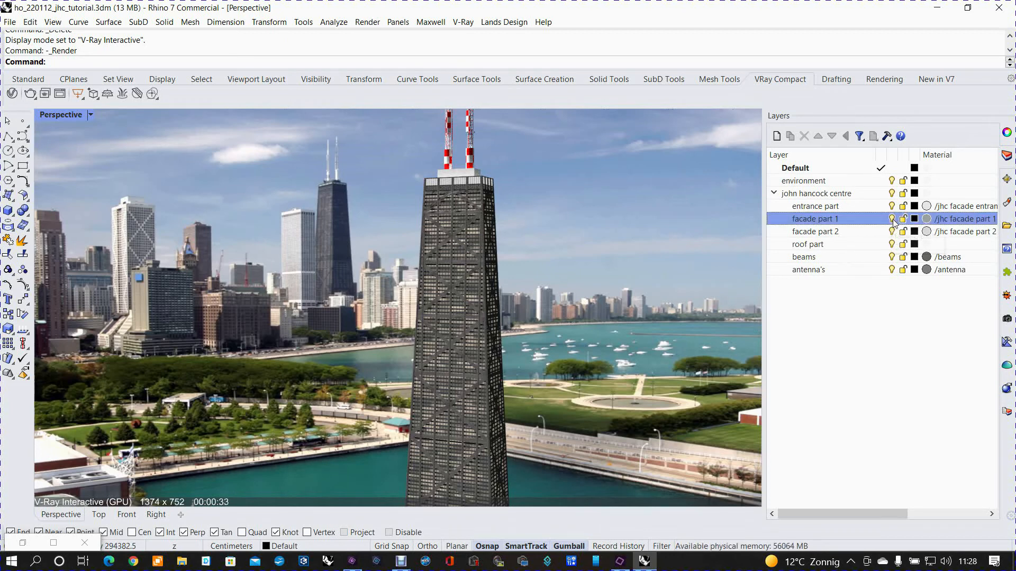
{"action": "left_click", "coordinate": [892, 219]}
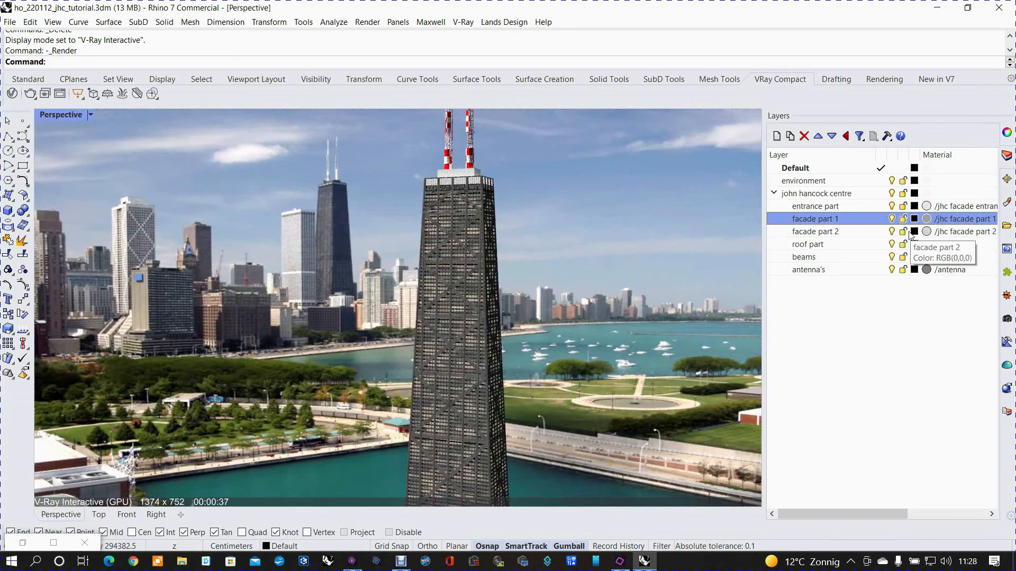
{"action": "left_click", "coordinate": [892, 231]}
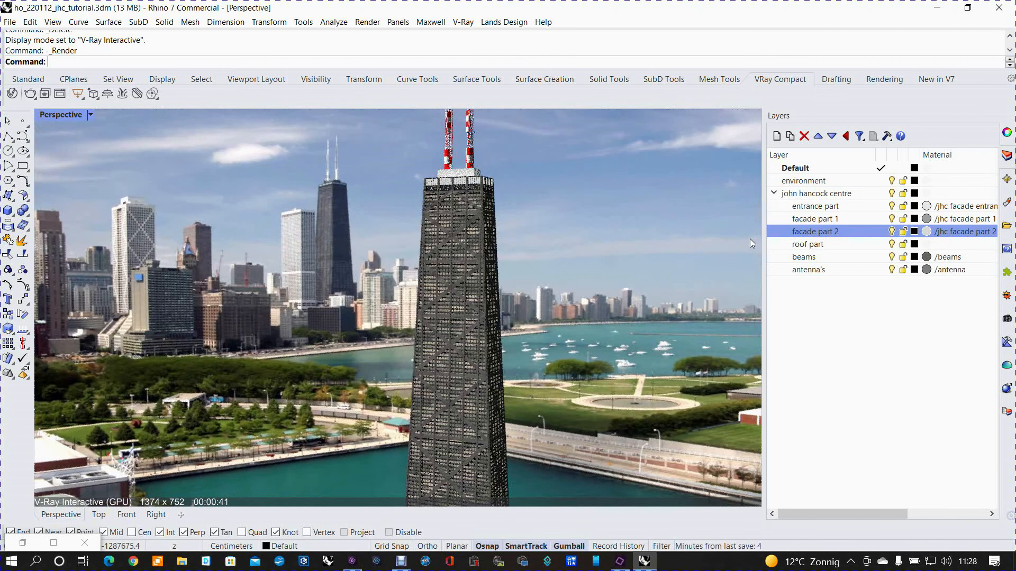
- Open the facade part 1 layer's V-Ray material for editing in the V-Ray Asset Editor and show its parameters
{"action": "left_click", "coordinate": [940, 222]}
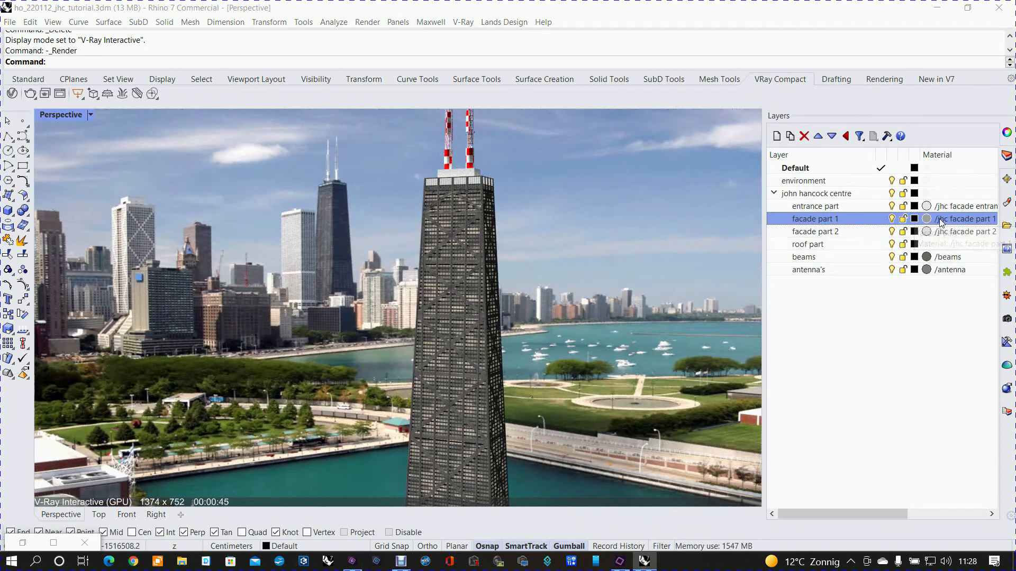
{"action": "left_click", "coordinate": [940, 219]}
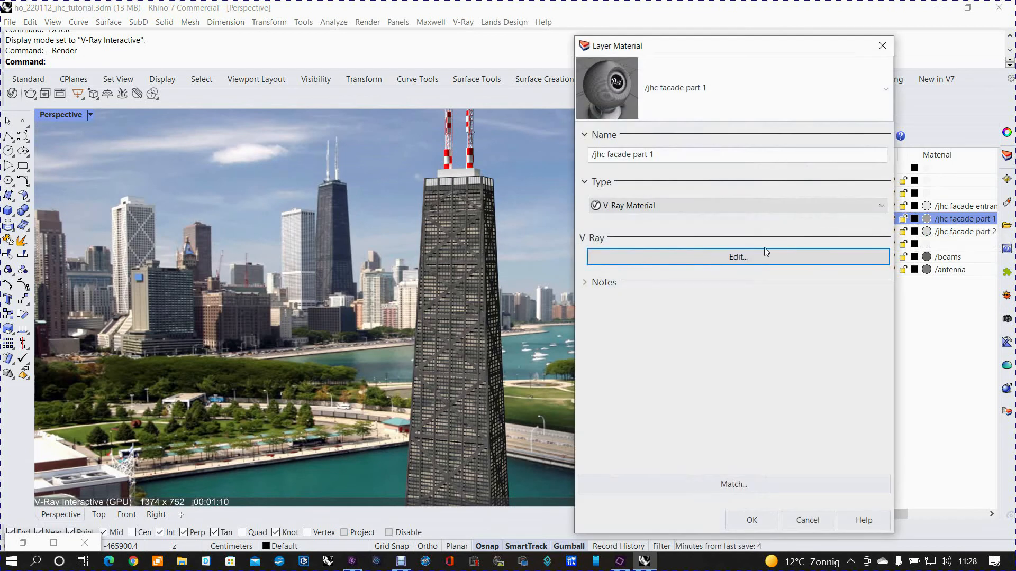
{"action": "left_click", "coordinate": [736, 258]}
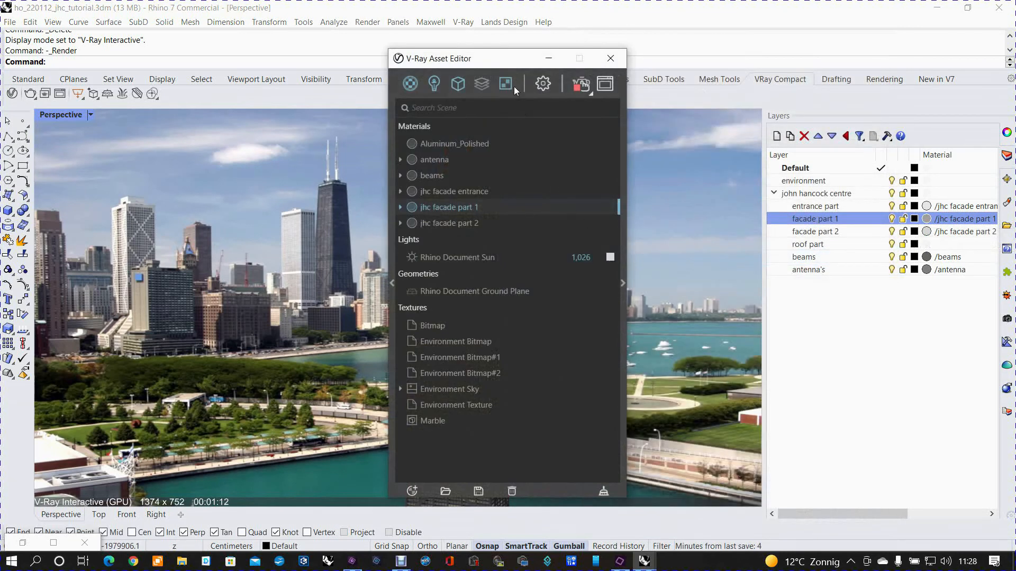
{"action": "left_click_drag", "start_coordinate": [503, 58], "coordinate": [258, 52]}
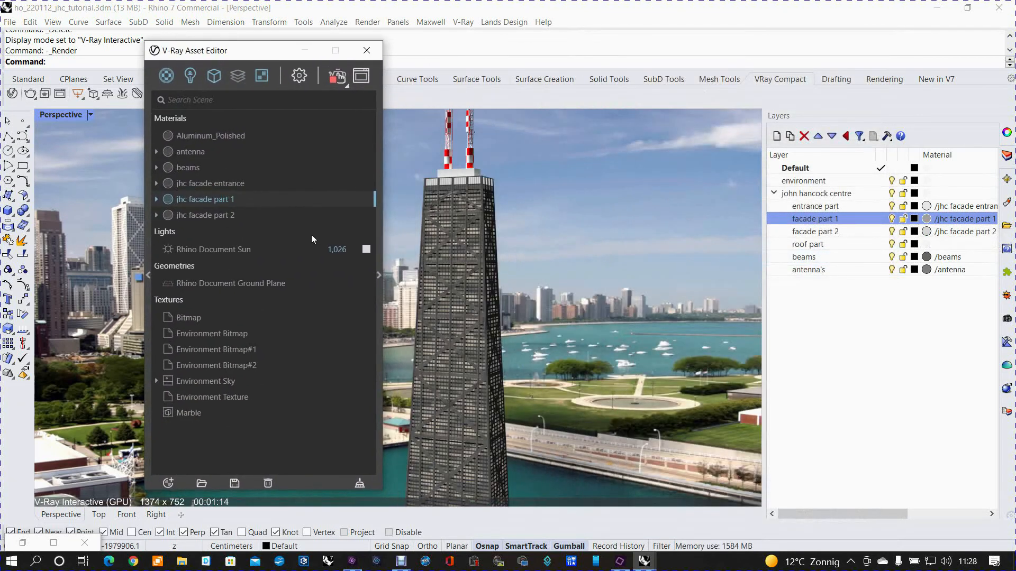
{"action": "left_click", "coordinate": [379, 276]}
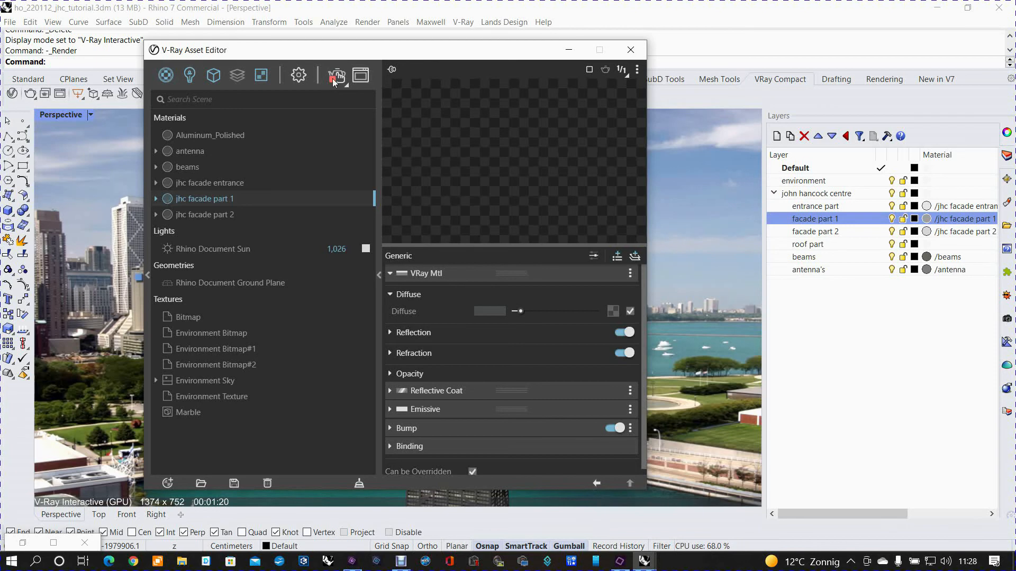
- Arrange the V-Ray Asset Editor and the Perspective view so the tower's facade shows beside the material settings
{"action": "left_click_drag", "start_coordinate": [344, 50], "coordinate": [722, 82]}
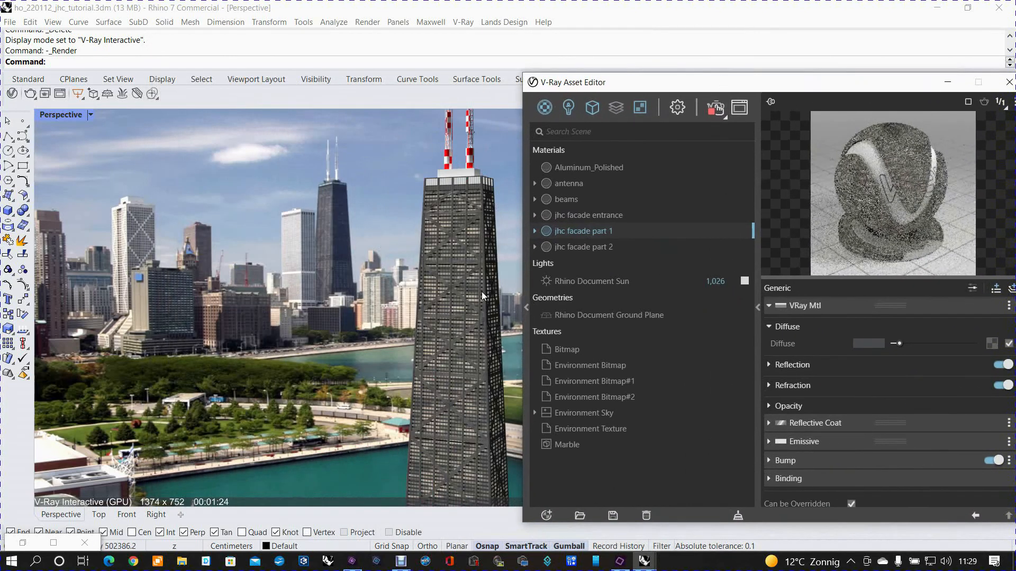
{"action": "right_click_drag", "start_coordinate": [481, 295], "coordinate": [355, 265], "text": "shift"}
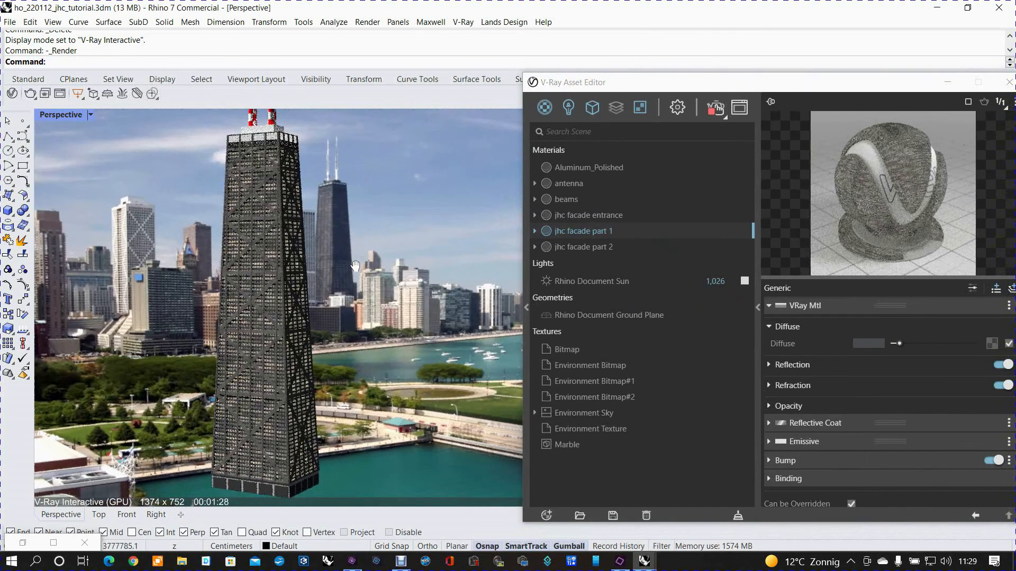
{"action": "left_click_drag", "start_coordinate": [763, 85], "coordinate": [643, 51]}
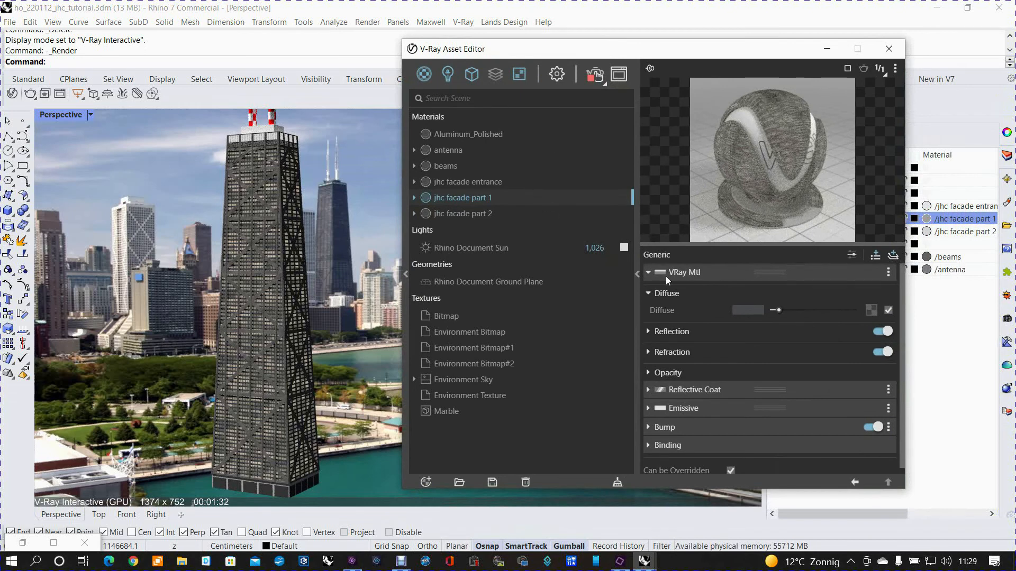
- Expand the Reflective Coat and Opacity settings of the jhc facade part 1 material and open the opacity's bitmap texture
{"action": "left_click", "coordinate": [836, 390]}
{"action": "scroll", "coordinate": [831, 407], "scroll_direction": "down", "scroll_amount": 3}
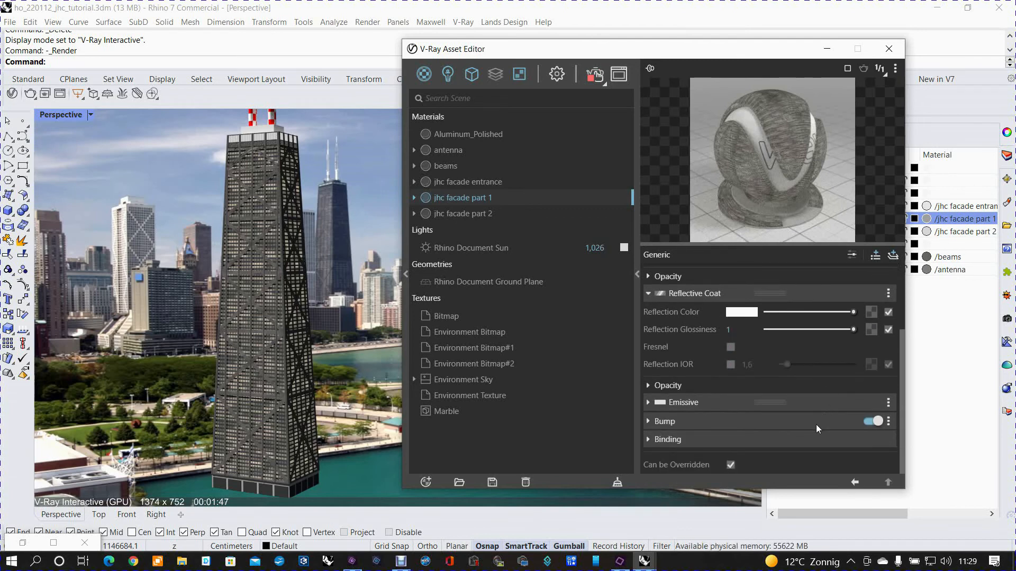
{"action": "scroll", "coordinate": [816, 425], "scroll_direction": "up", "scroll_amount": 3}
{"action": "left_click", "coordinate": [773, 374]}
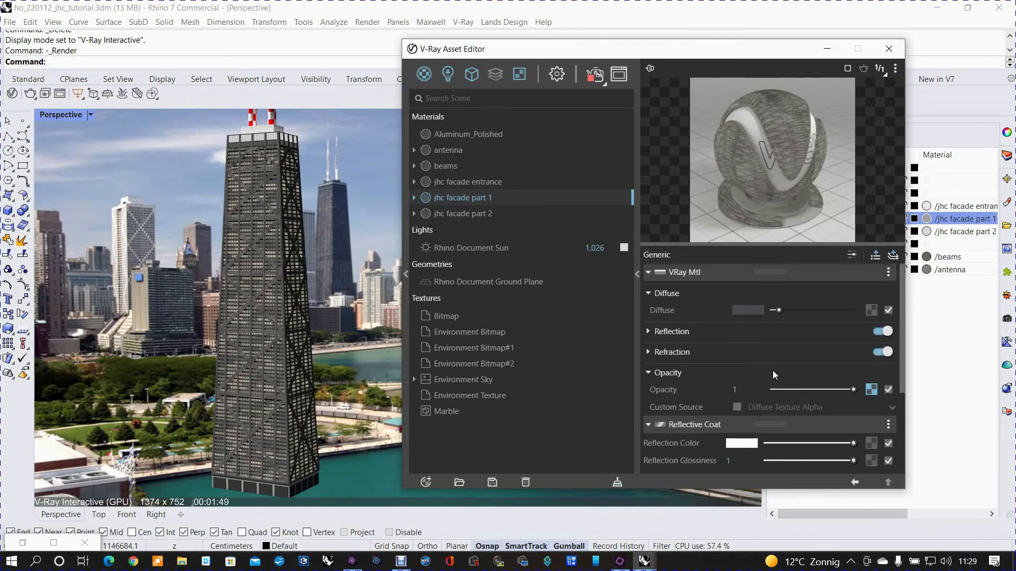
{"action": "left_click", "coordinate": [871, 390]}
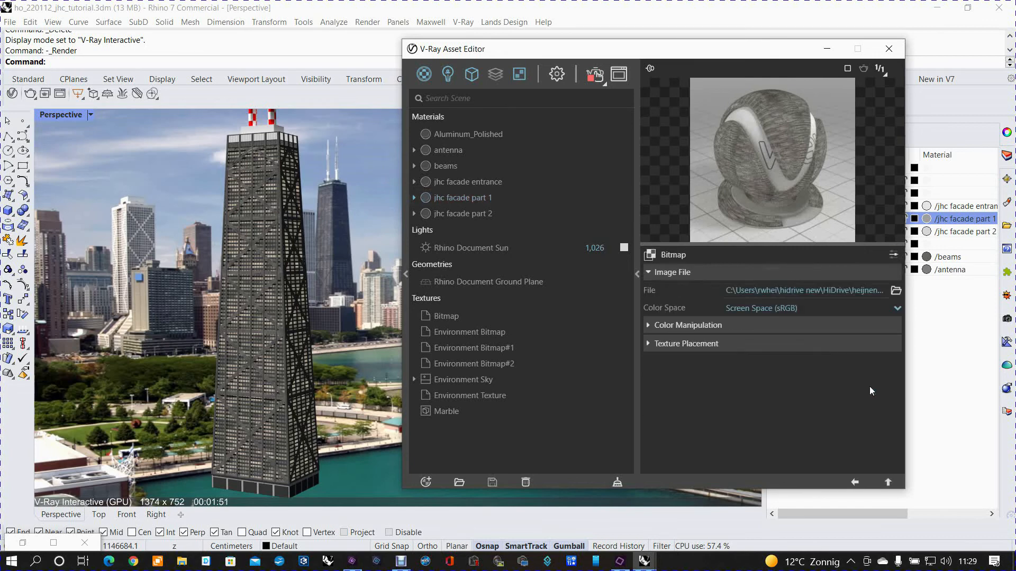
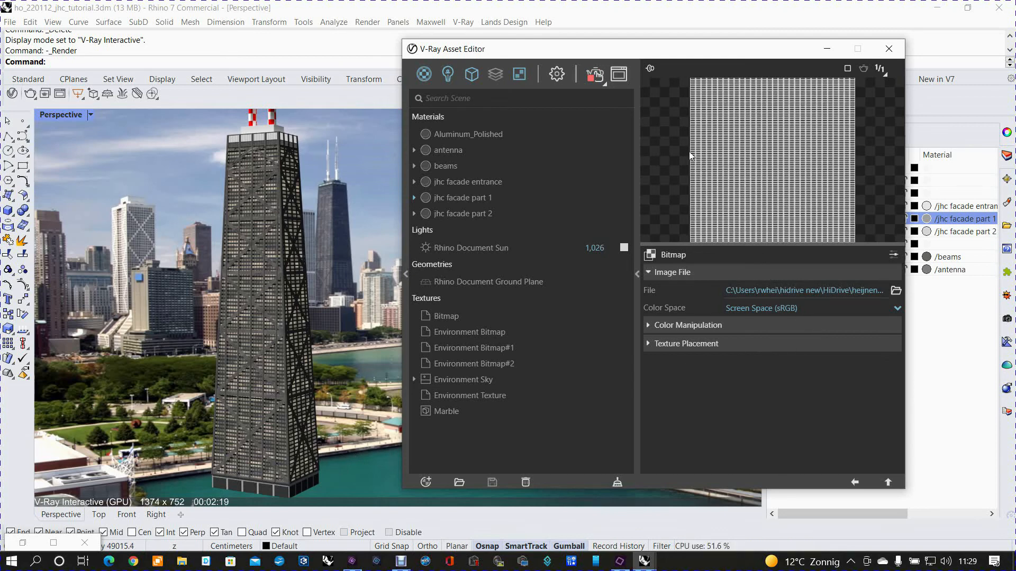
- Load ho_210417_jhc2021_windows1.png from the maps folder as the opacity texture's image file
{"action": "left_click", "coordinate": [895, 291]}
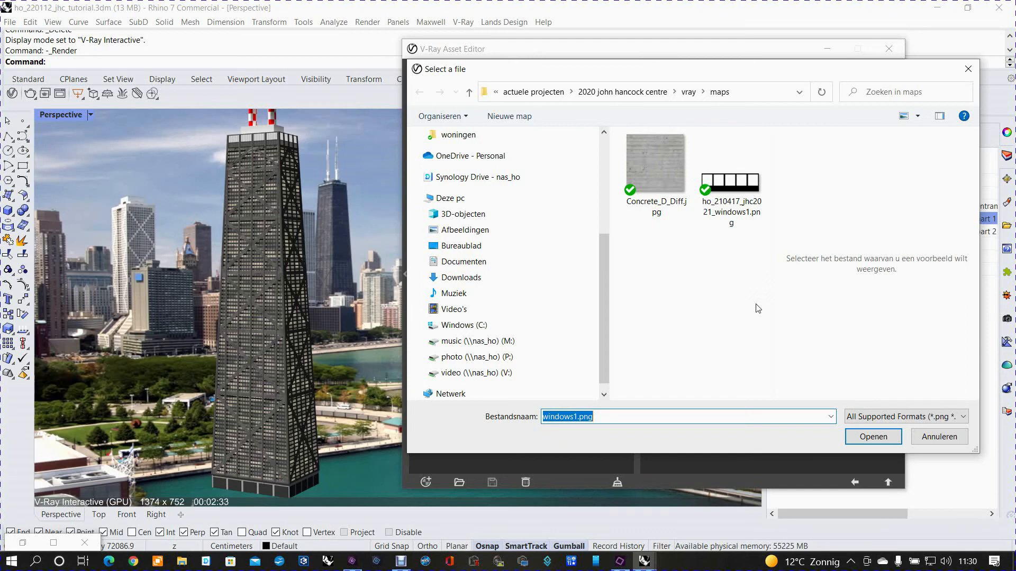
{"action": "left_click", "coordinate": [728, 192]}
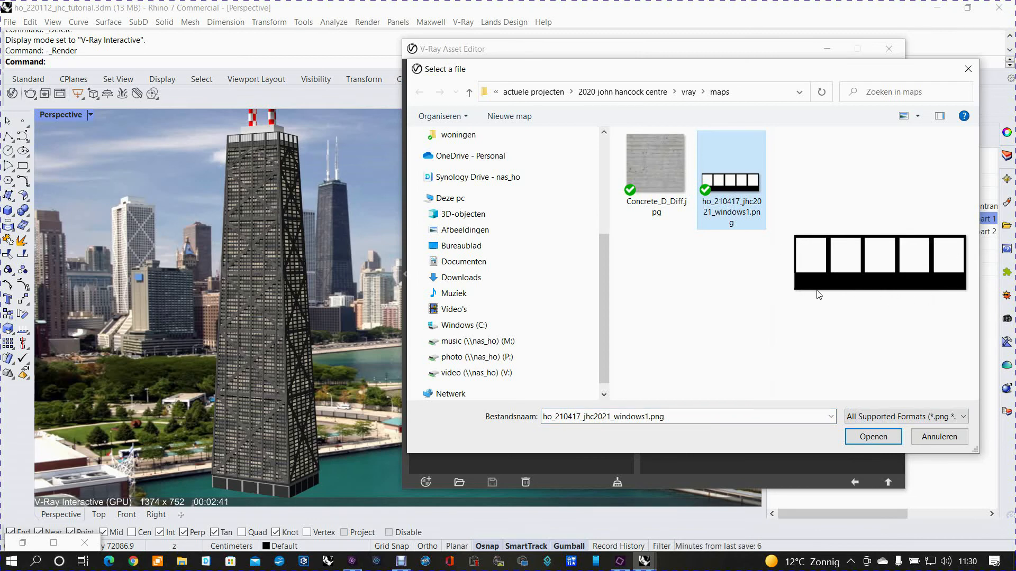
{"action": "left_click", "coordinate": [873, 437]}
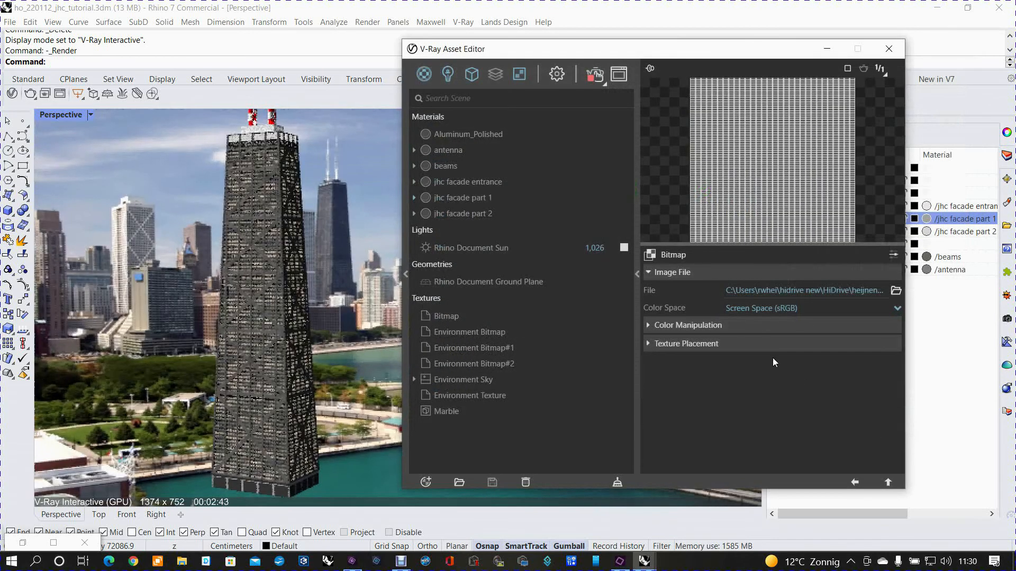
- Examine the opacity bitmap's texture placement, including its UV repeat and tiling, and return to the facade material's settings
{"action": "left_click", "coordinate": [754, 344]}
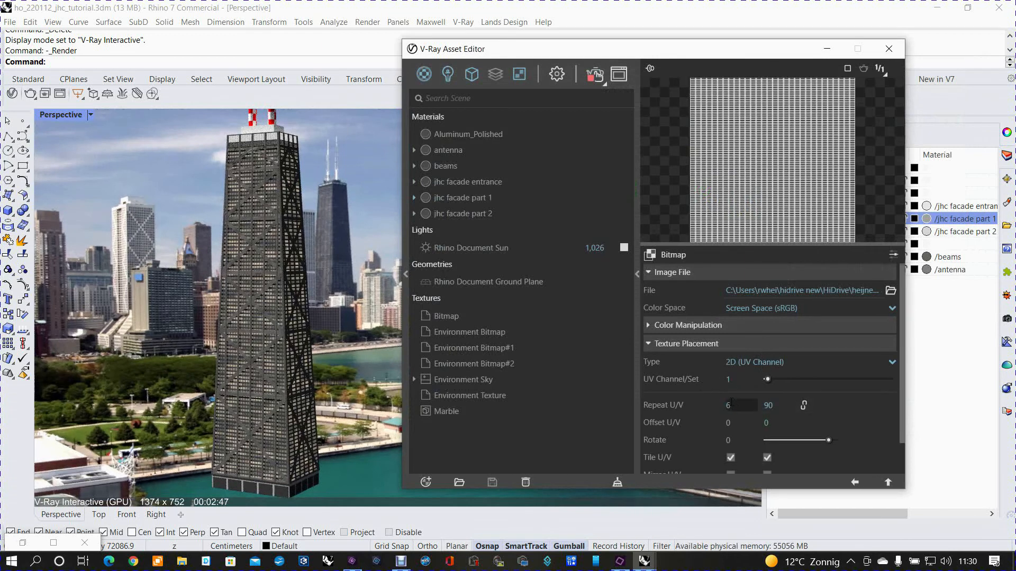
{"action": "scroll", "coordinate": [725, 417], "scroll_direction": "down", "scroll_amount": 1}
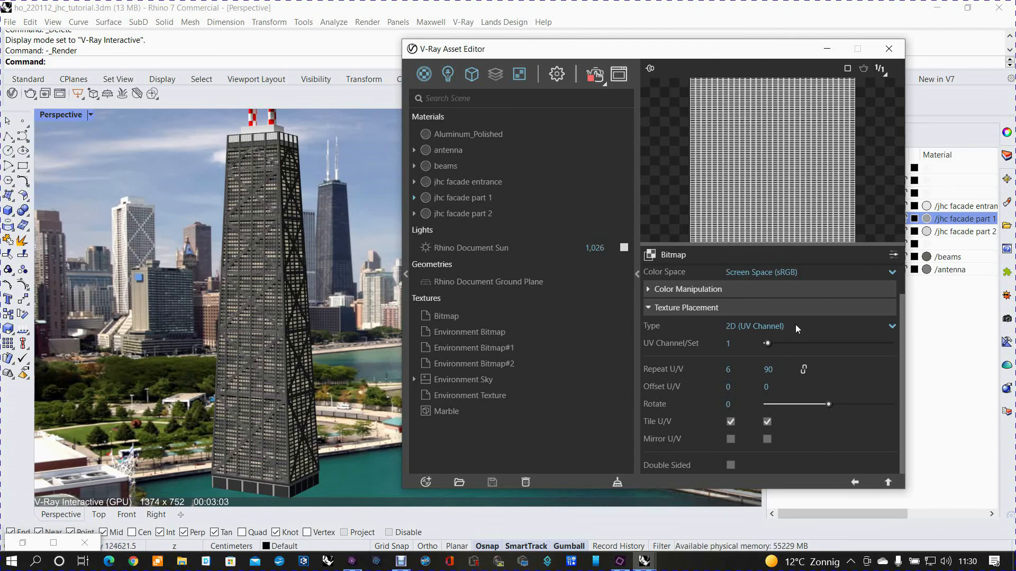
{"action": "scroll", "coordinate": [796, 343], "scroll_direction": "up", "scroll_amount": 2}
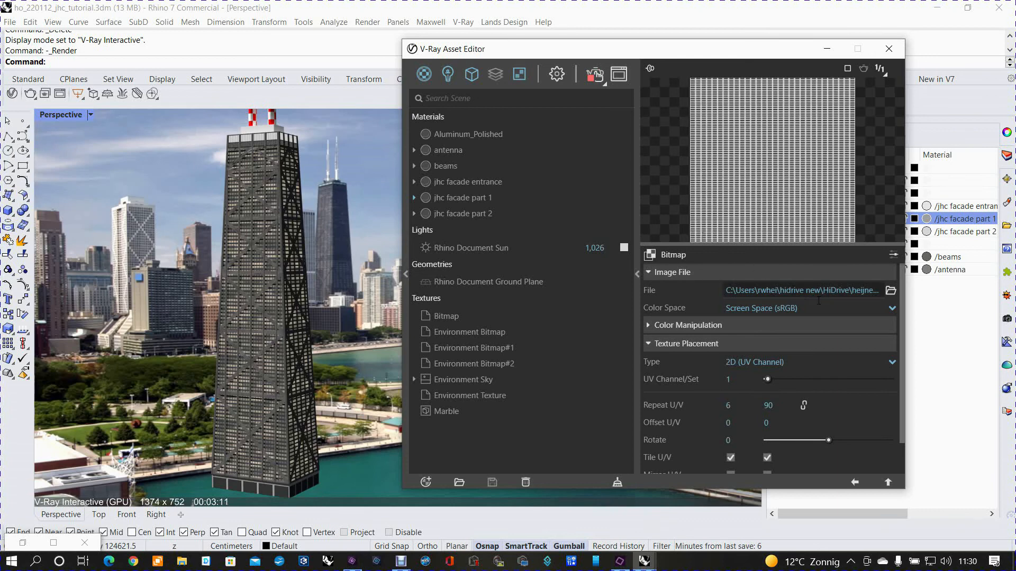
{"action": "left_click", "coordinate": [888, 482]}
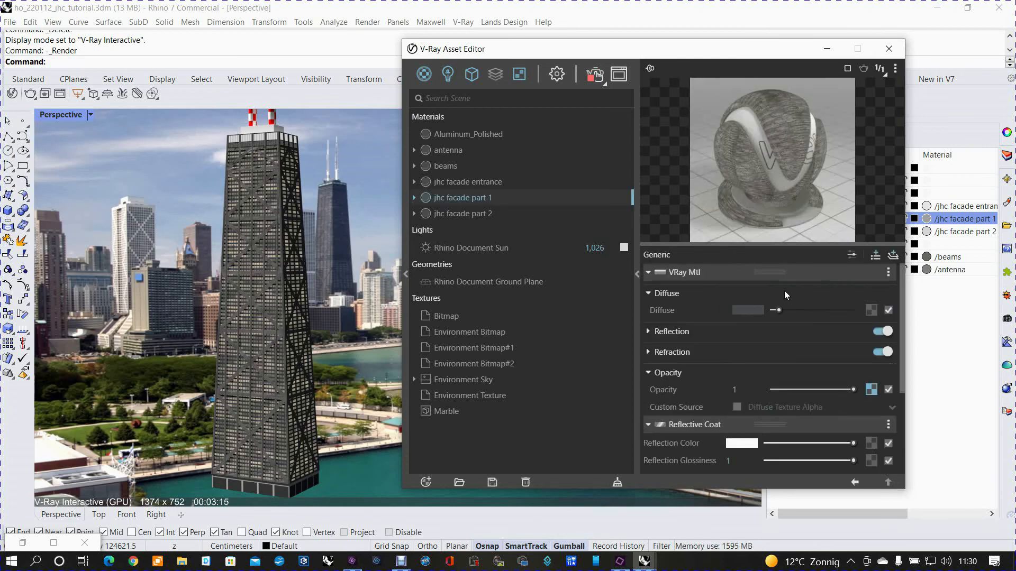
- Set the jhc facade part 1 material's diffuse color to bright orange (R 0.945, G 0.356, B 0.062)
{"action": "mouse_move", "coordinate": [752, 310]}
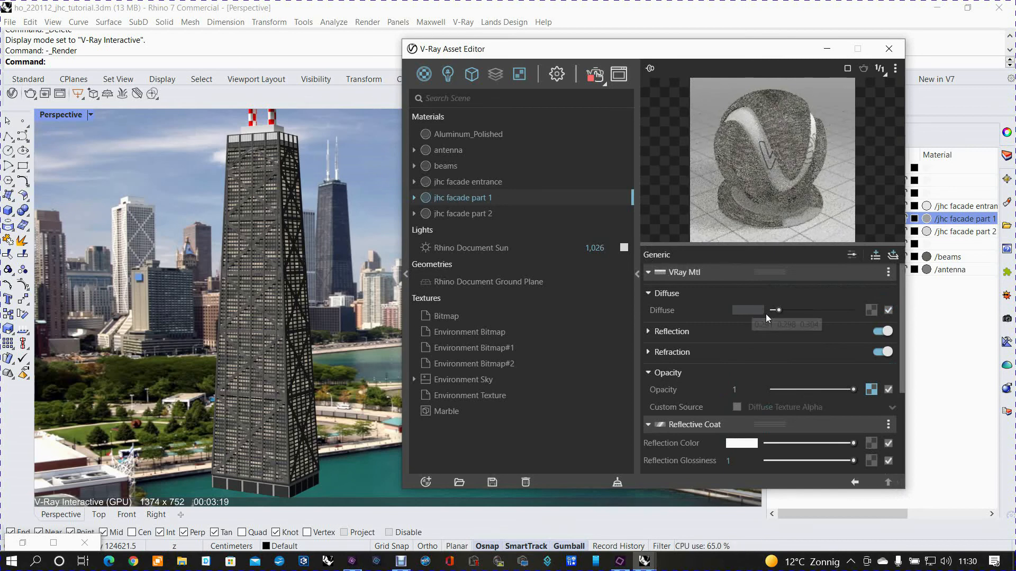
{"action": "left_click", "coordinate": [748, 310]}
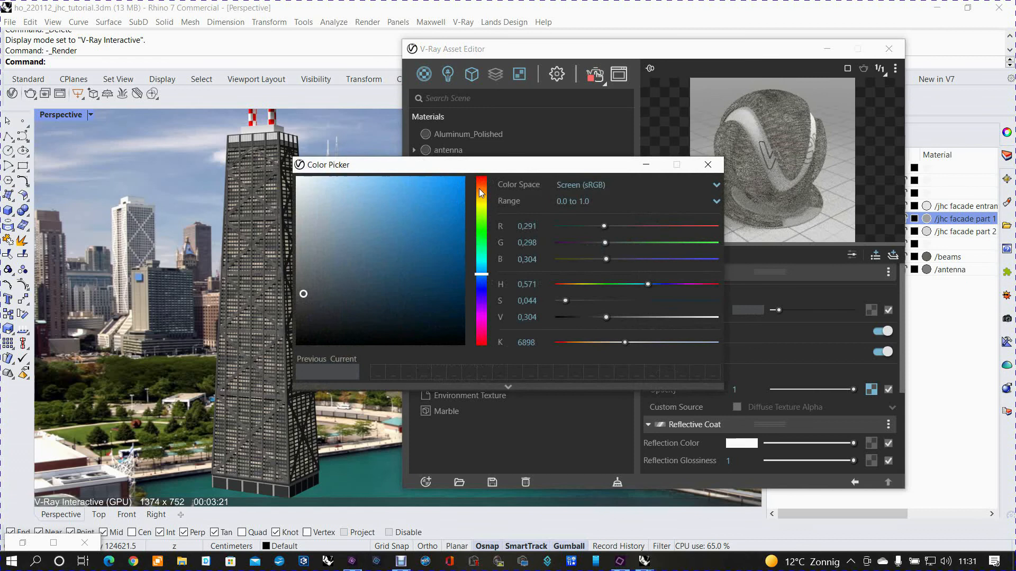
{"action": "left_click", "coordinate": [480, 181]}
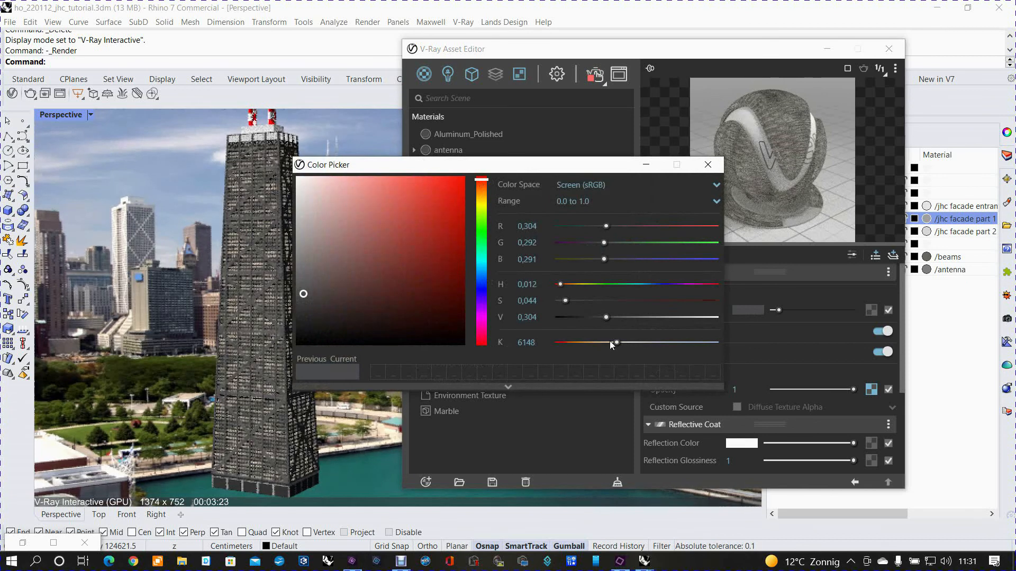
{"action": "left_click", "coordinate": [708, 165]}
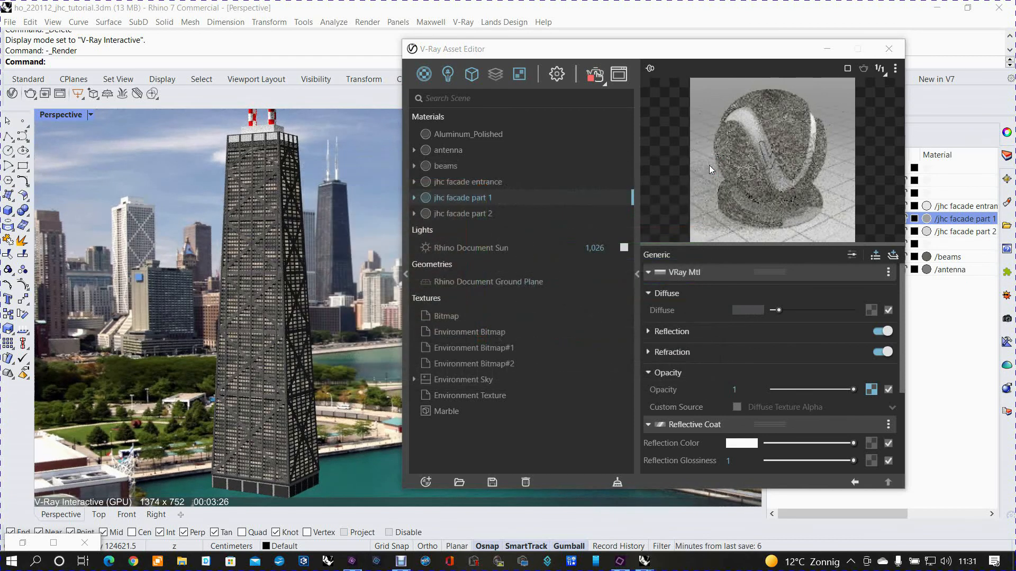
{"action": "left_click", "coordinate": [752, 313]}
{"action": "left_click", "coordinate": [481, 186]}
{"action": "left_click", "coordinate": [454, 185]}
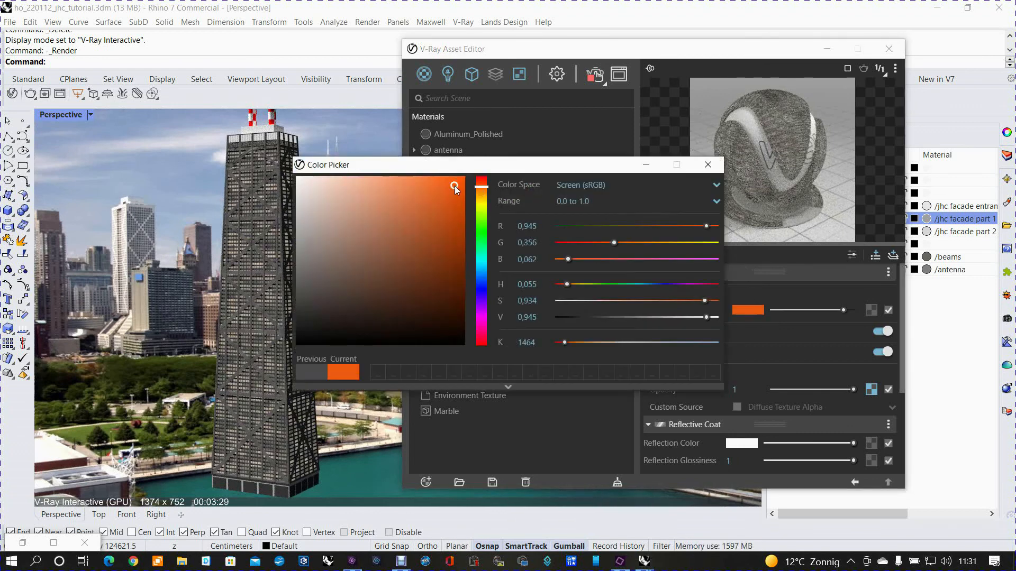
{"action": "left_click", "coordinate": [707, 164]}
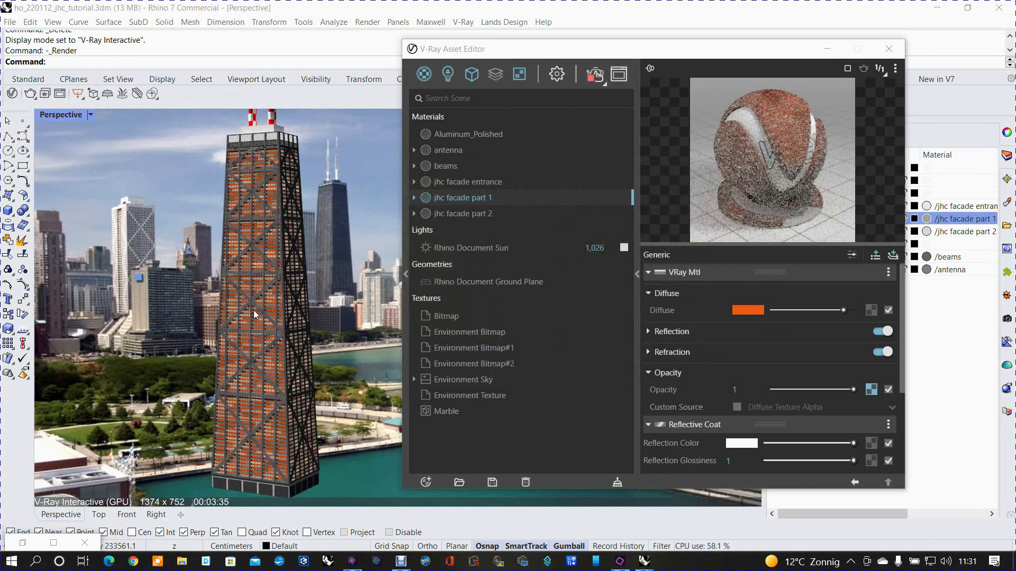
- Set the facade material's diffuse color to a dark grey with R 0.183, G 0.177, B 0.175
{"action": "left_click", "coordinate": [738, 309]}
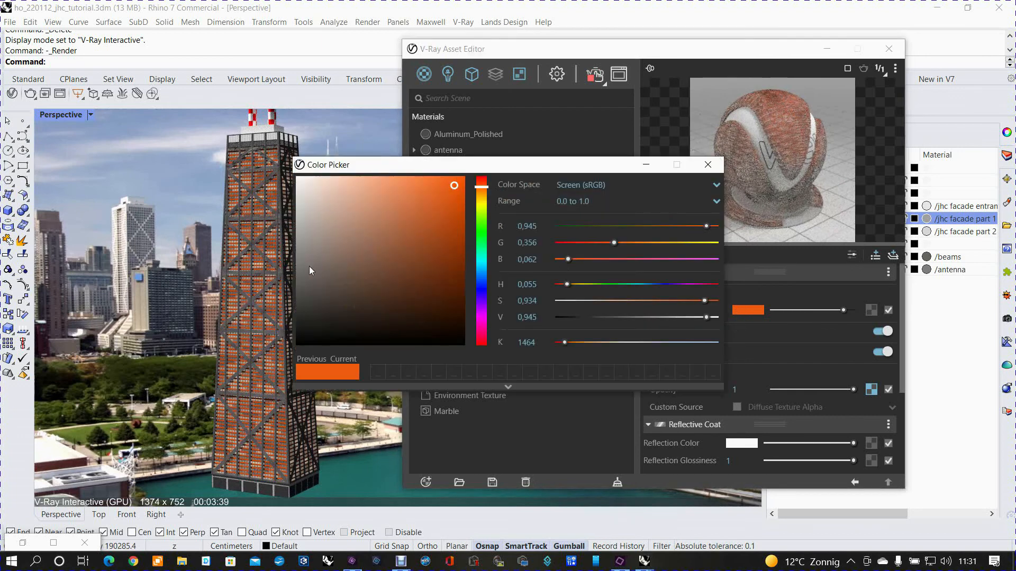
{"action": "left_click", "coordinate": [304, 287]}
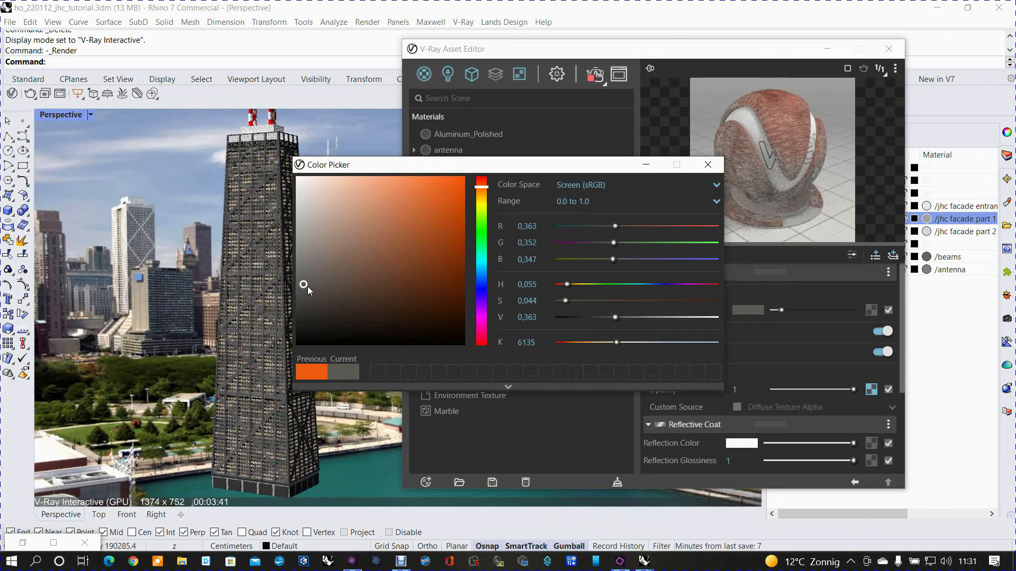
{"action": "left_click", "coordinate": [304, 315]}
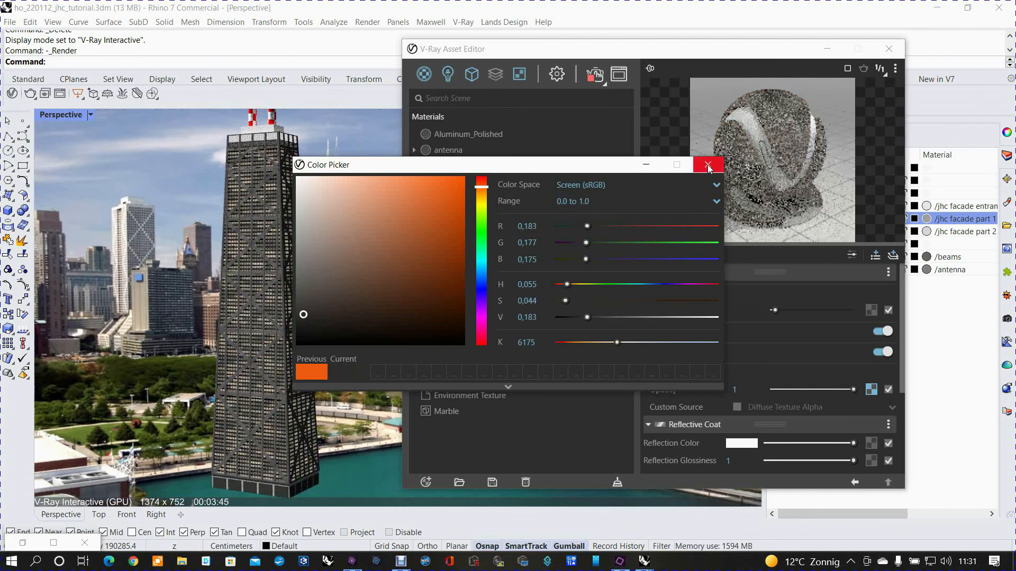
{"action": "left_click", "coordinate": [708, 166]}
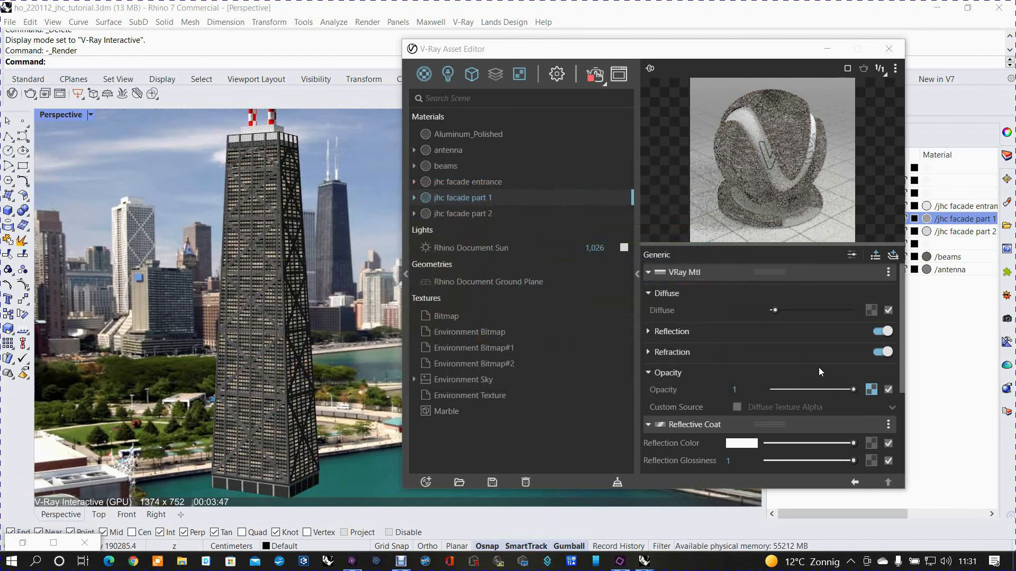
- Expand the facade material's Emissive layer and examine its color, intensity and transparency alongside the diffuse and opacity settings
{"action": "scroll", "coordinate": [817, 372], "scroll_direction": "down", "scroll_amount": 3}
{"action": "scroll", "coordinate": [818, 367], "scroll_direction": "up", "scroll_amount": 1}
{"action": "scroll", "coordinate": [818, 368], "scroll_direction": "down", "scroll_amount": 1}
{"action": "left_click", "coordinate": [821, 401]}
{"action": "scroll", "coordinate": [821, 401], "scroll_direction": "down", "scroll_amount": 2}
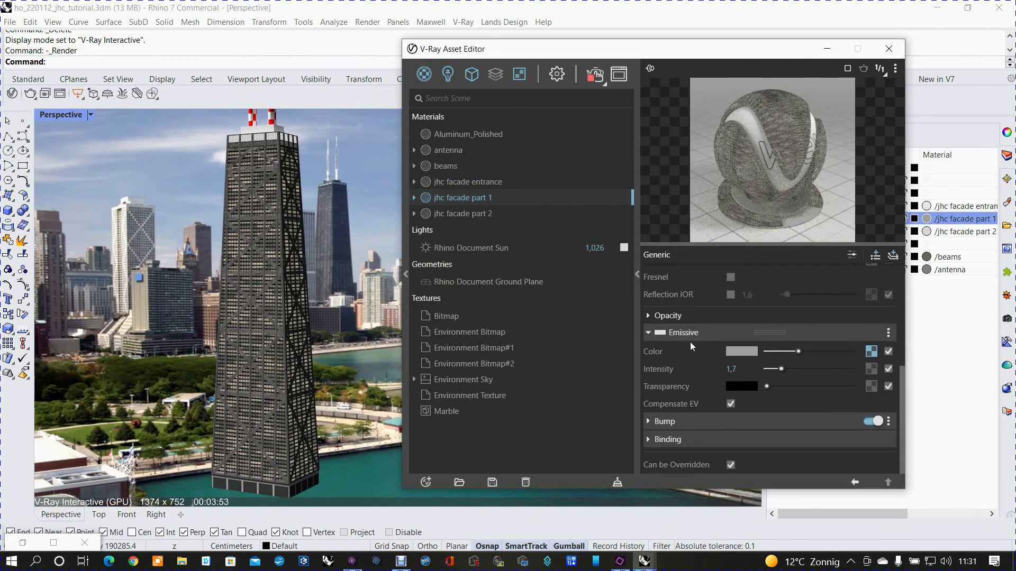
{"action": "scroll", "coordinate": [675, 338], "scroll_direction": "up", "scroll_amount": 5}
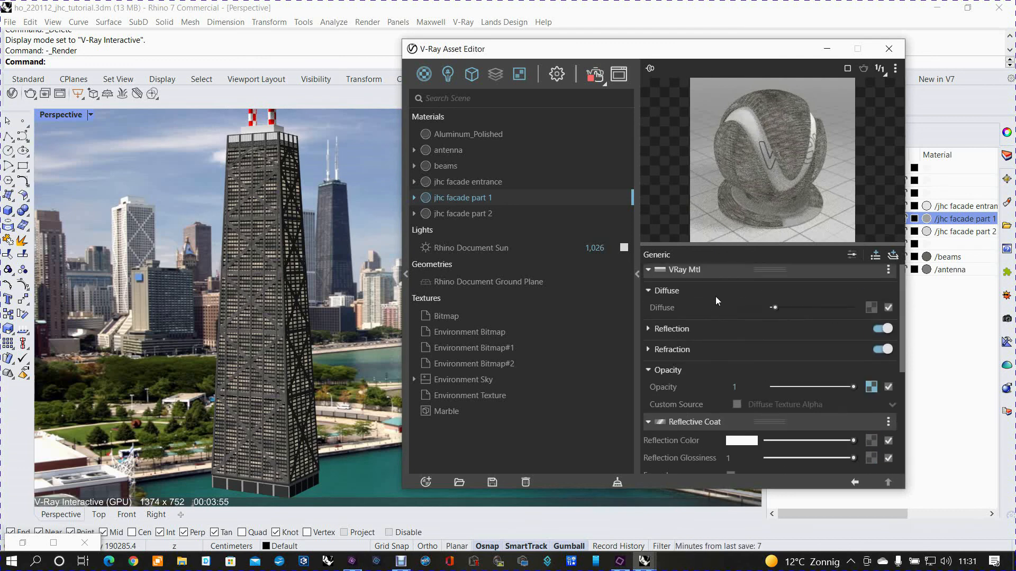
{"action": "scroll", "coordinate": [710, 370], "scroll_direction": "down", "scroll_amount": 5}
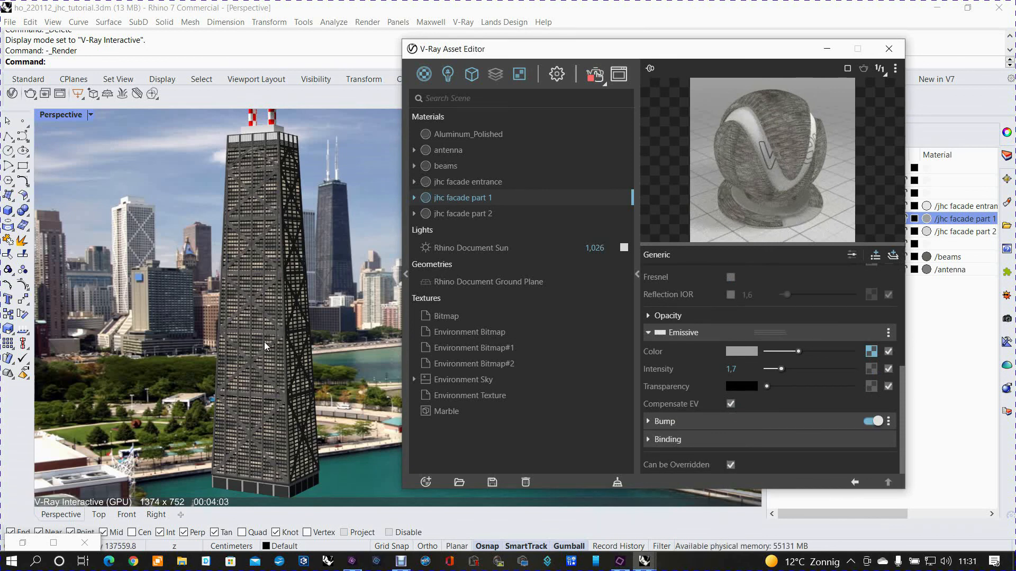
- Examine the jhc facade part 1 material's emissive color values in the color picker
{"action": "scroll", "coordinate": [263, 345], "scroll_direction": "up", "scroll_amount": 3}
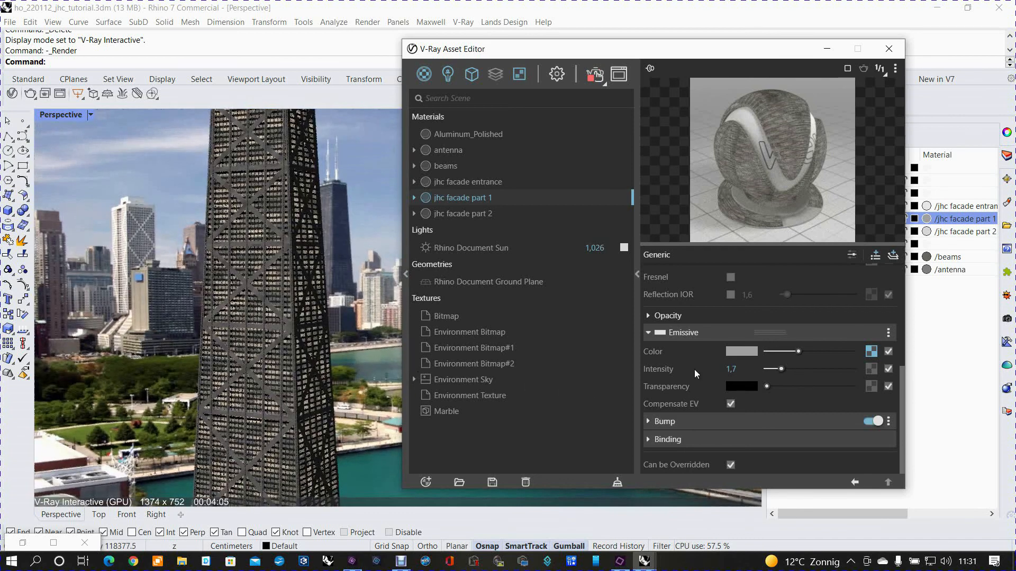
{"action": "mouse_move", "coordinate": [738, 352]}
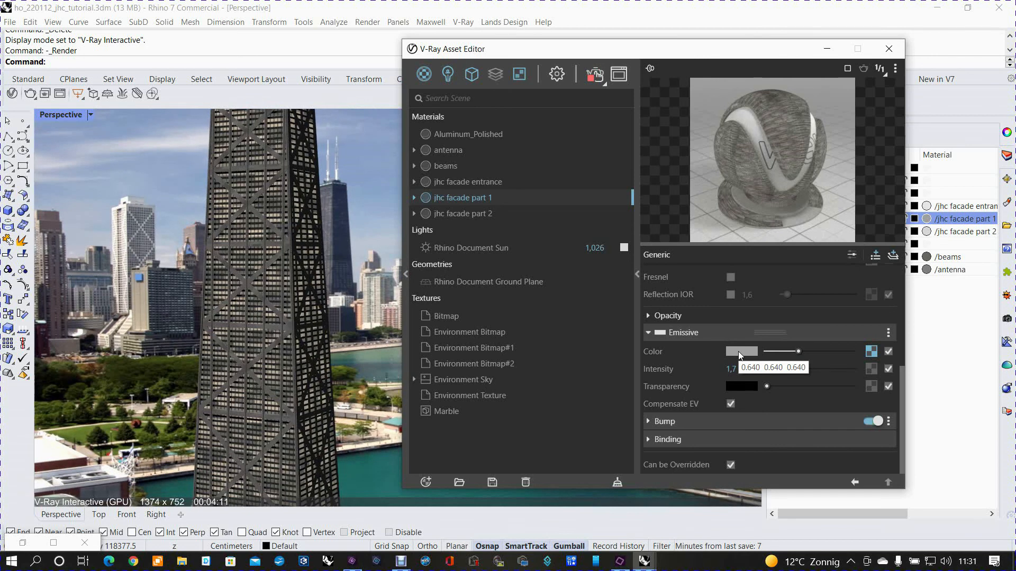
{"action": "left_click", "coordinate": [741, 351]}
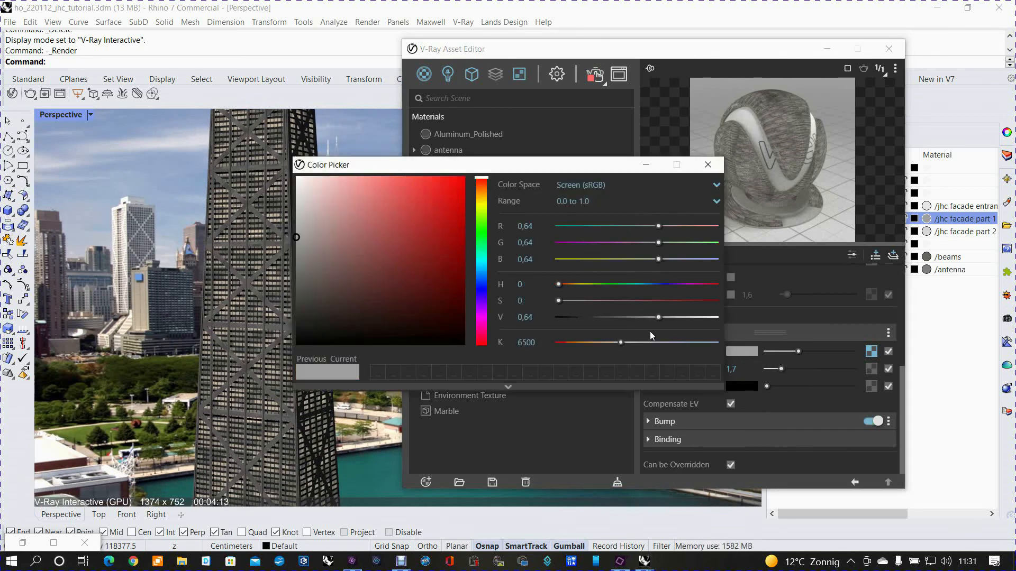
{"action": "left_click", "coordinate": [711, 168]}
- Review the emissive color's Tiles texture, including its pattern types, compare it with the rendered tower, and return to the material's settings
{"action": "left_click", "coordinate": [870, 351]}
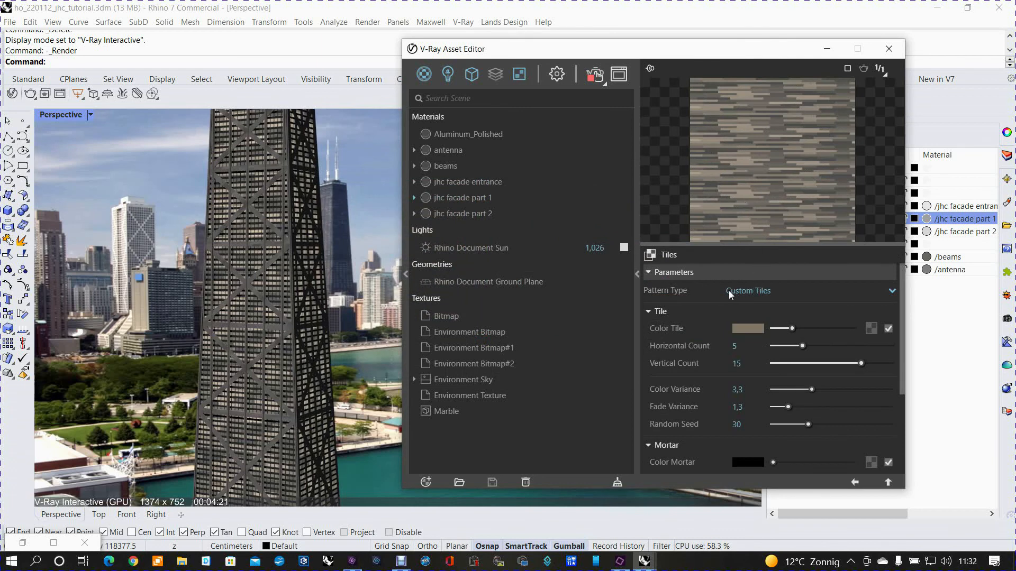
{"action": "left_click", "coordinate": [770, 294]}
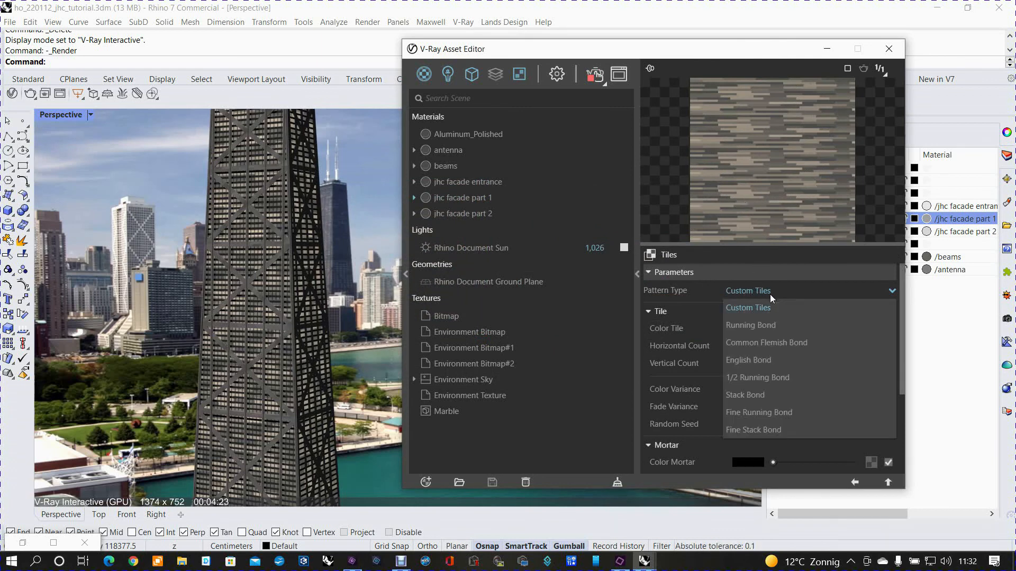
{"action": "left_click", "coordinate": [770, 294]}
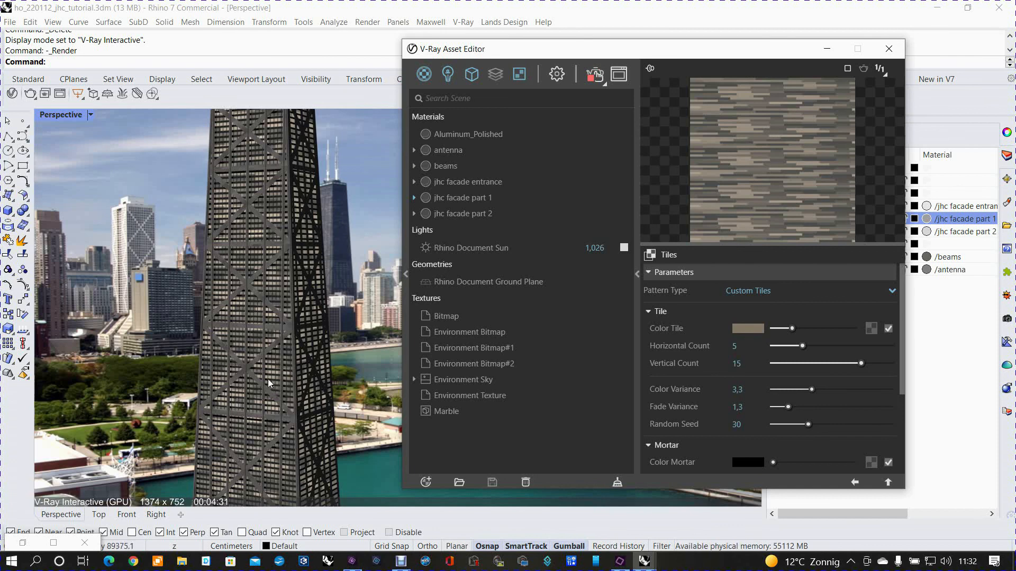
{"action": "scroll", "coordinate": [262, 369], "scroll_direction": "down", "scroll_amount": 2}
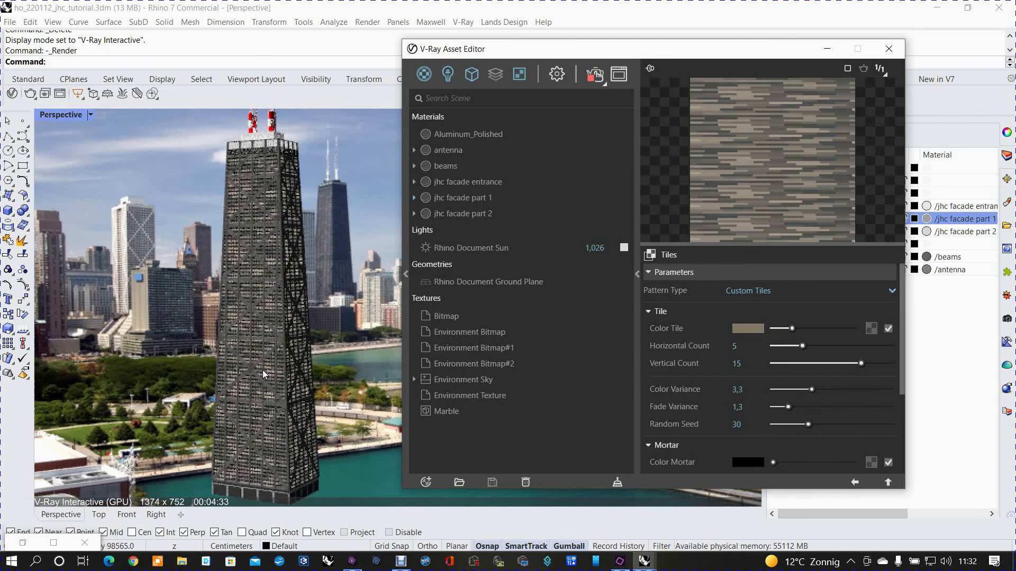
{"action": "scroll", "coordinate": [262, 328], "scroll_direction": "up", "scroll_amount": 3}
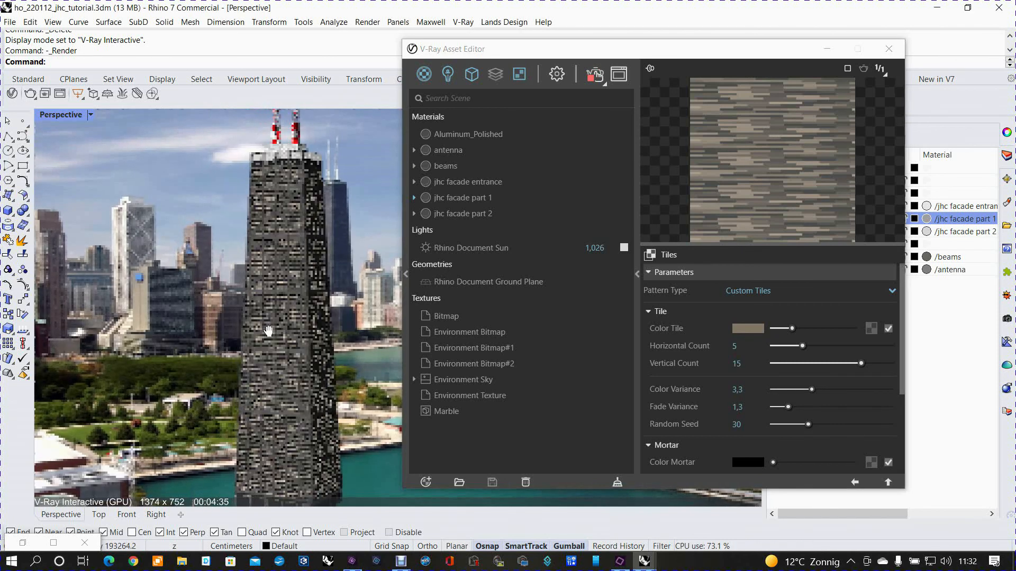
{"action": "right_click_drag", "start_coordinate": [275, 324], "coordinate": [201, 320], "text": "shift"}
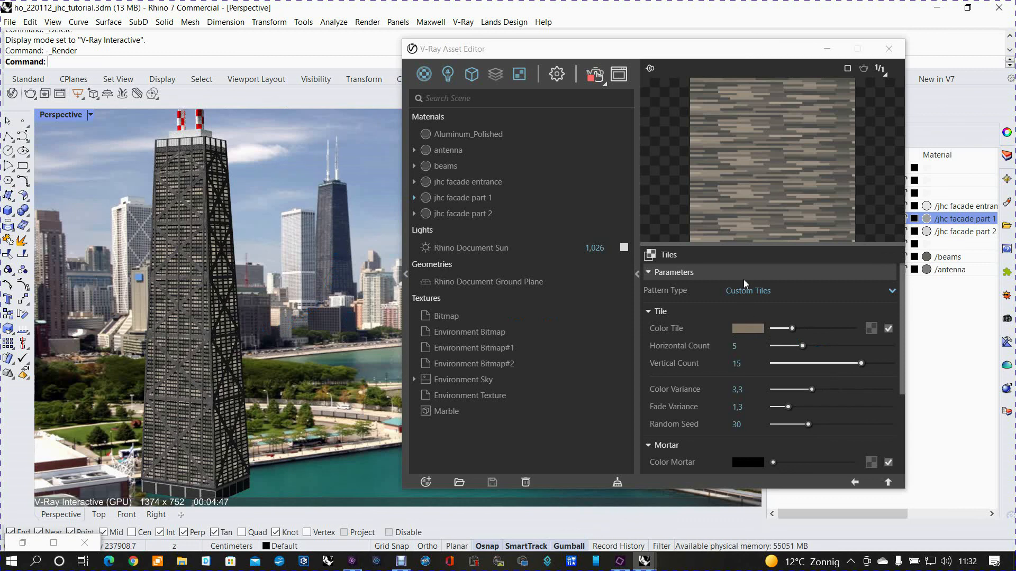
{"action": "left_click", "coordinate": [888, 482]}
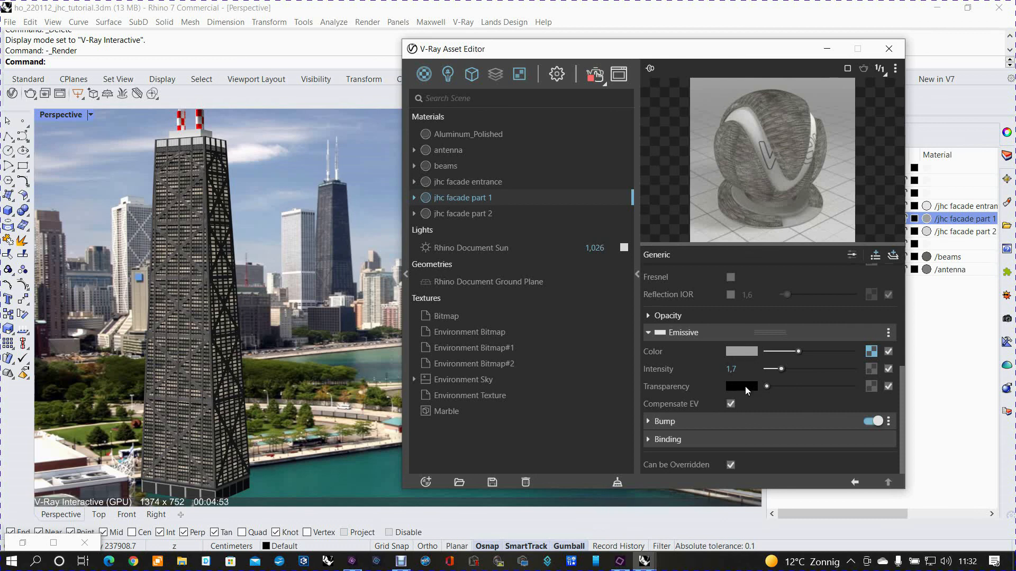
- Try brighter emissive intensities of 3.9 and 3.5 on the jhc facade part 1 material
{"action": "left_click_drag", "start_coordinate": [781, 369], "coordinate": [783, 368]}
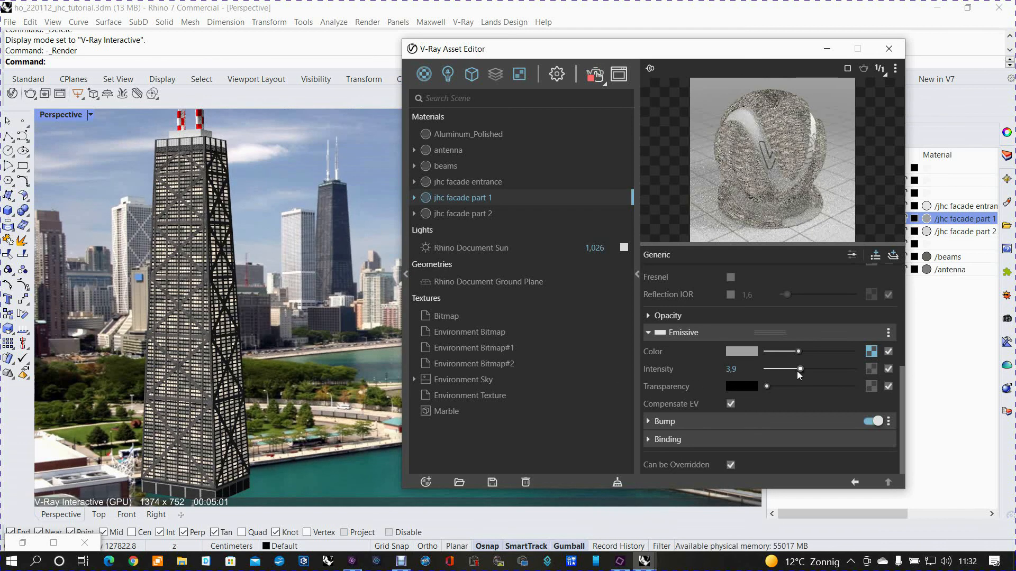
{"action": "left_click_drag", "start_coordinate": [800, 368], "coordinate": [786, 369]}
{"action": "left_click_drag", "start_coordinate": [786, 369], "coordinate": [797, 369]}
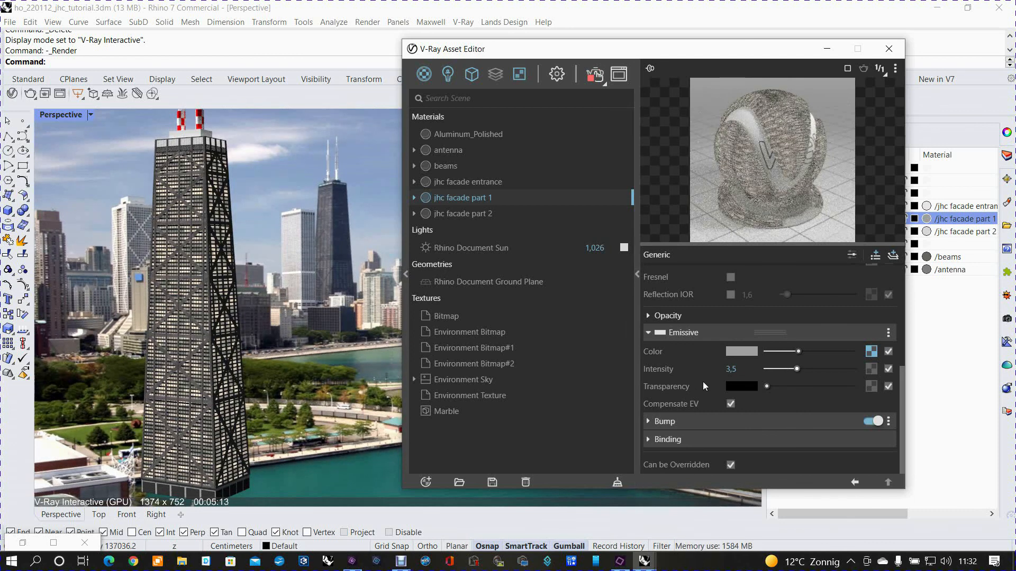
- Set the facade material's emissive intensity to 2 and show the jhc facade entrance material's settings
{"action": "left_click_drag", "start_coordinate": [798, 370], "coordinate": [783, 370]}
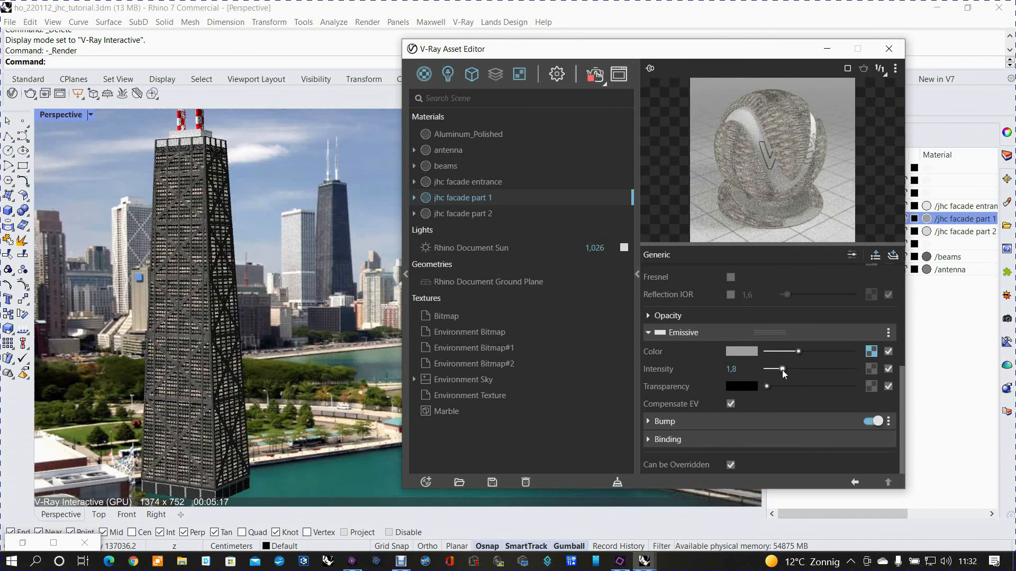
{"action": "left_click_drag", "start_coordinate": [778, 371], "coordinate": [784, 371]}
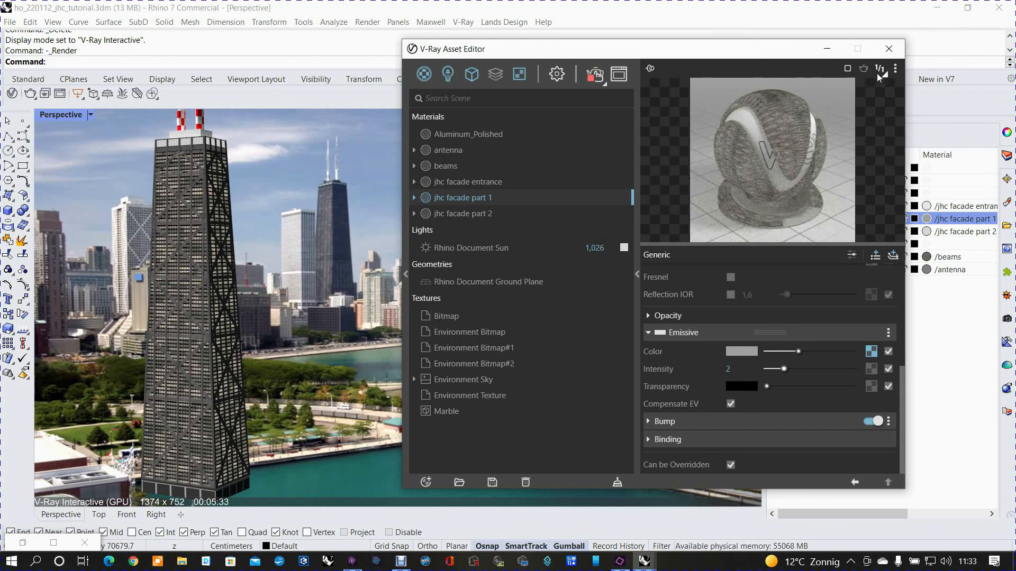
{"action": "left_click", "coordinate": [485, 182]}
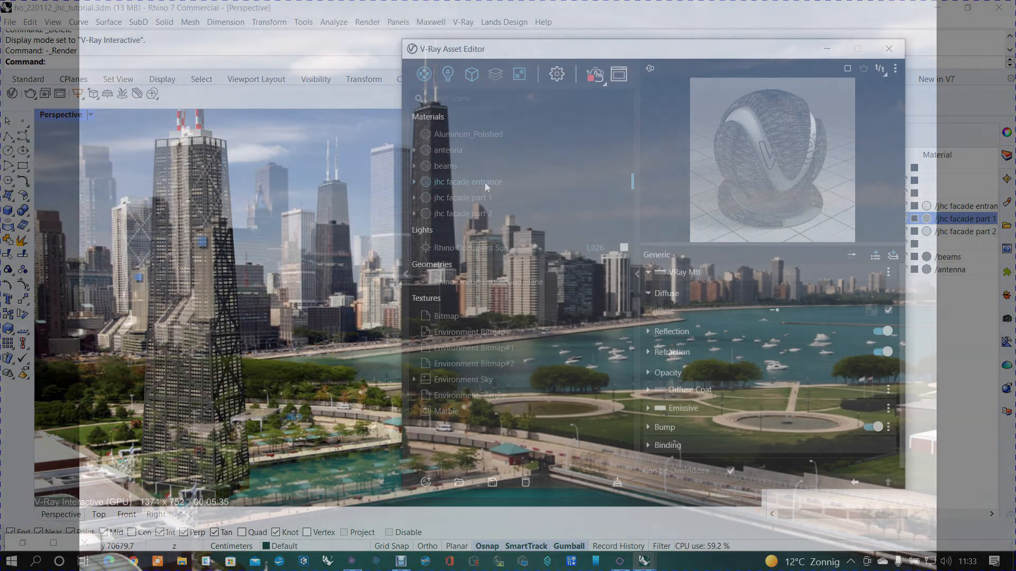